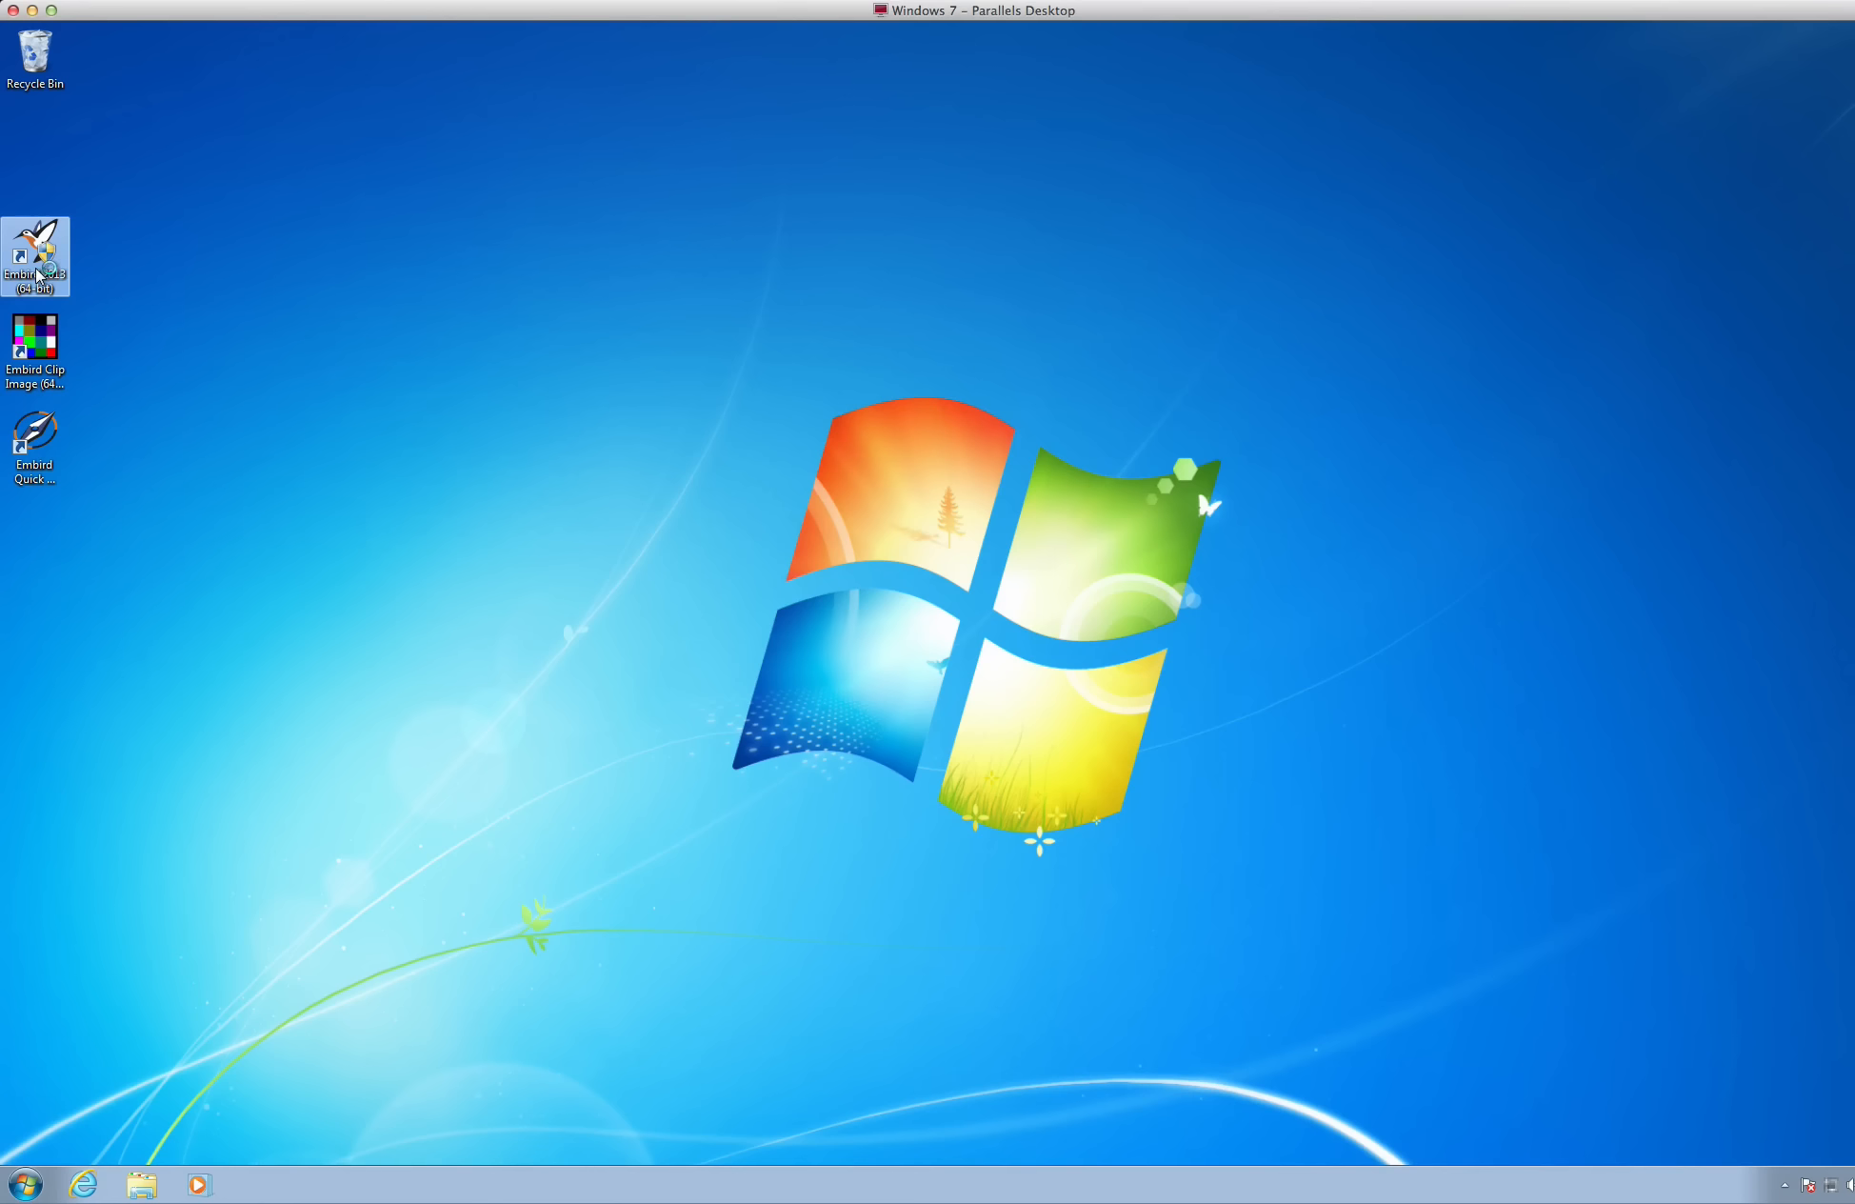
Launch the Embird editor and set the hoop size to Janome MC10000, RE Hoop (5.51 x 7.87") - Vertical
left_click(1056, 642)
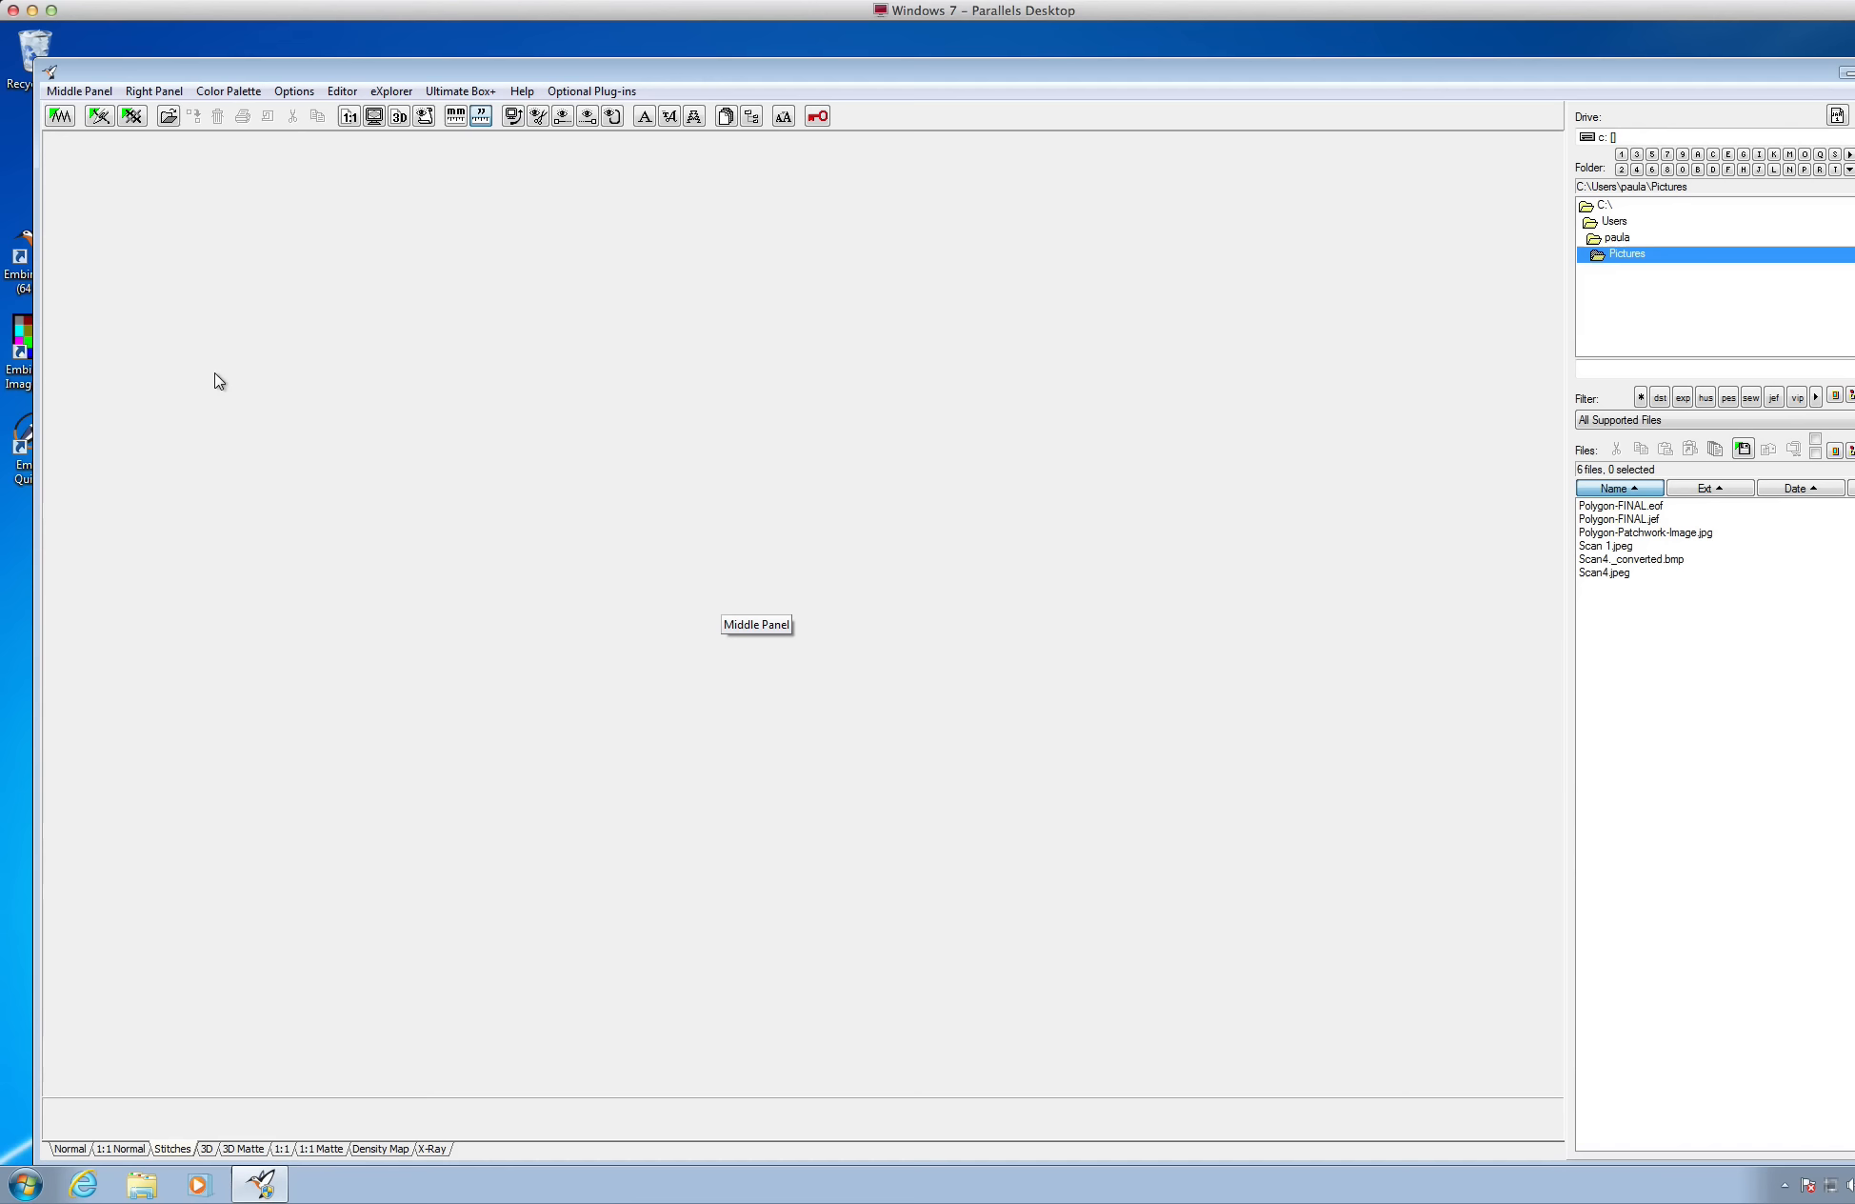
left_click(60, 118)
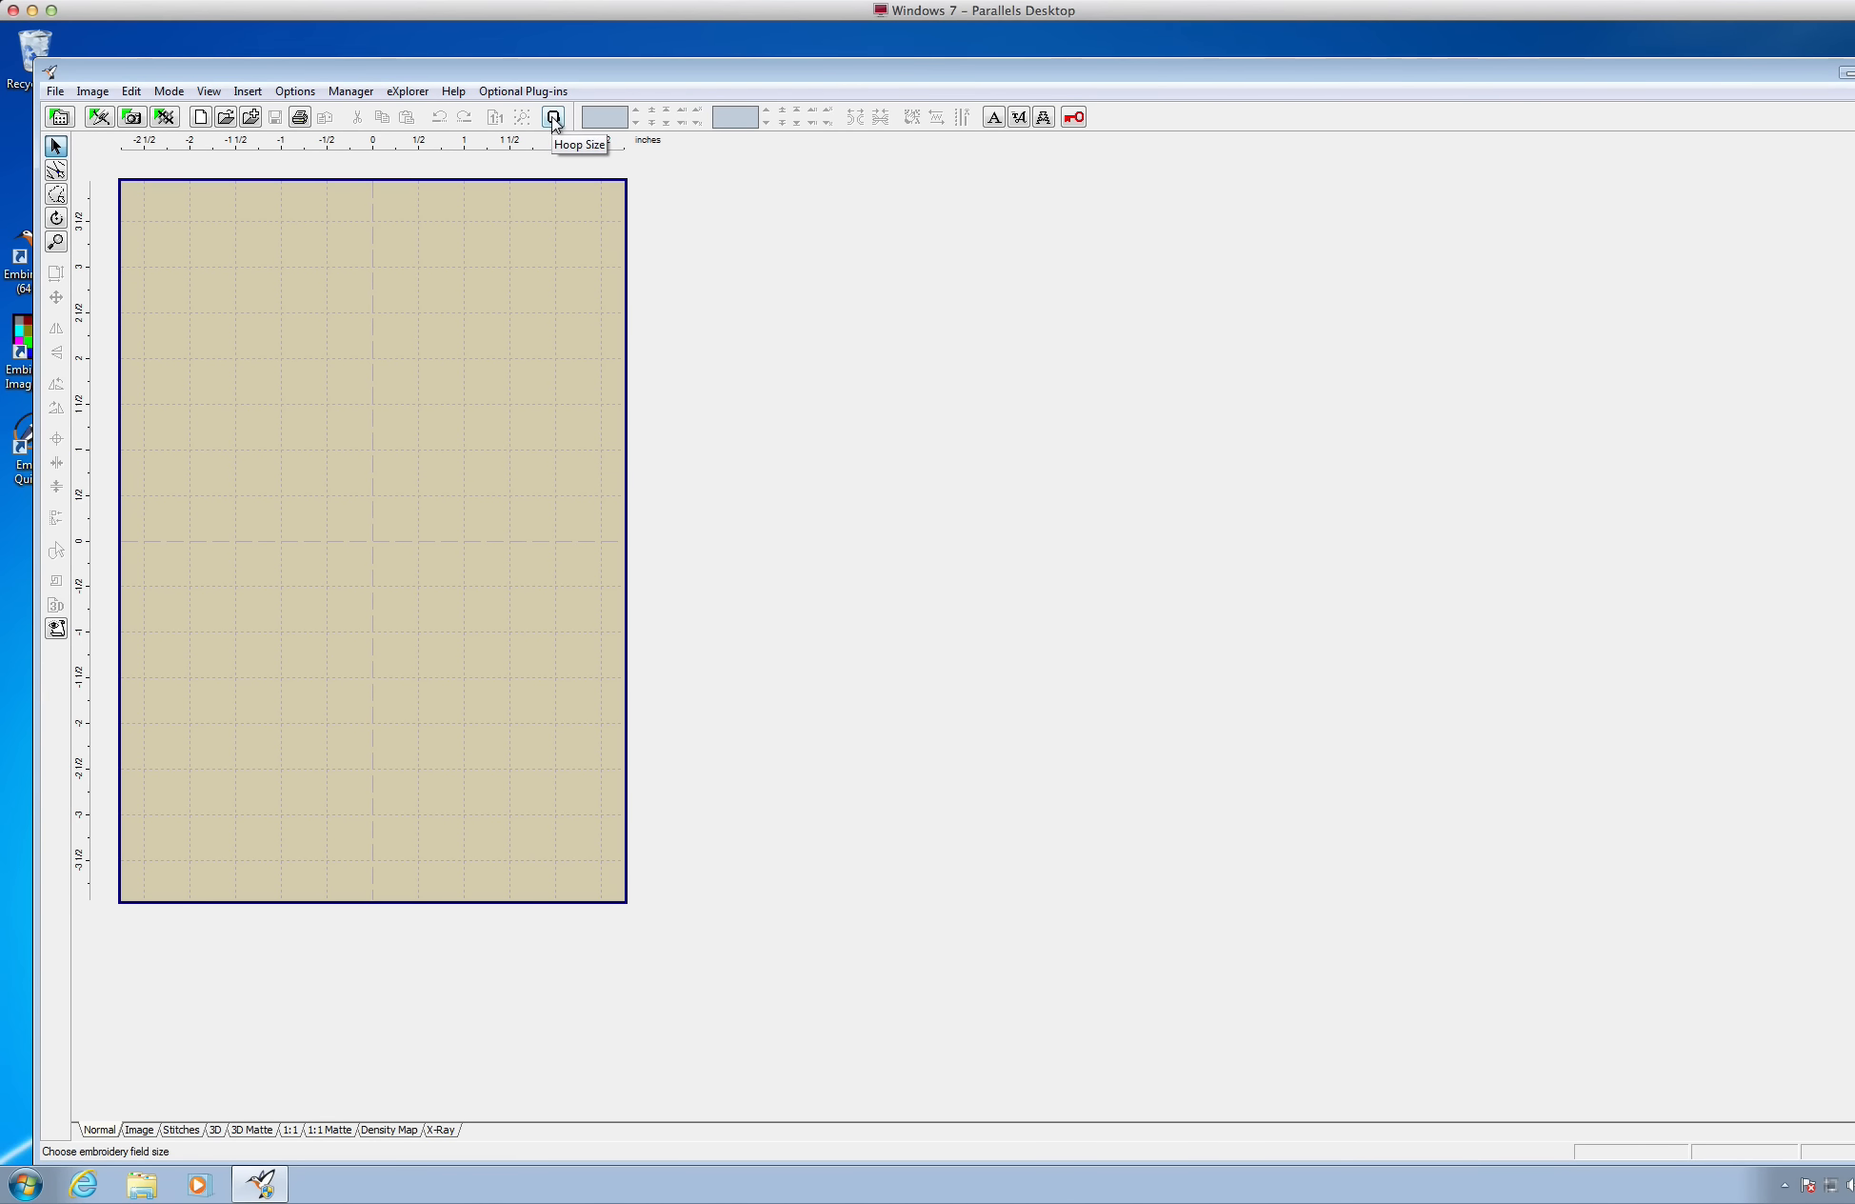
left_click(553, 118)
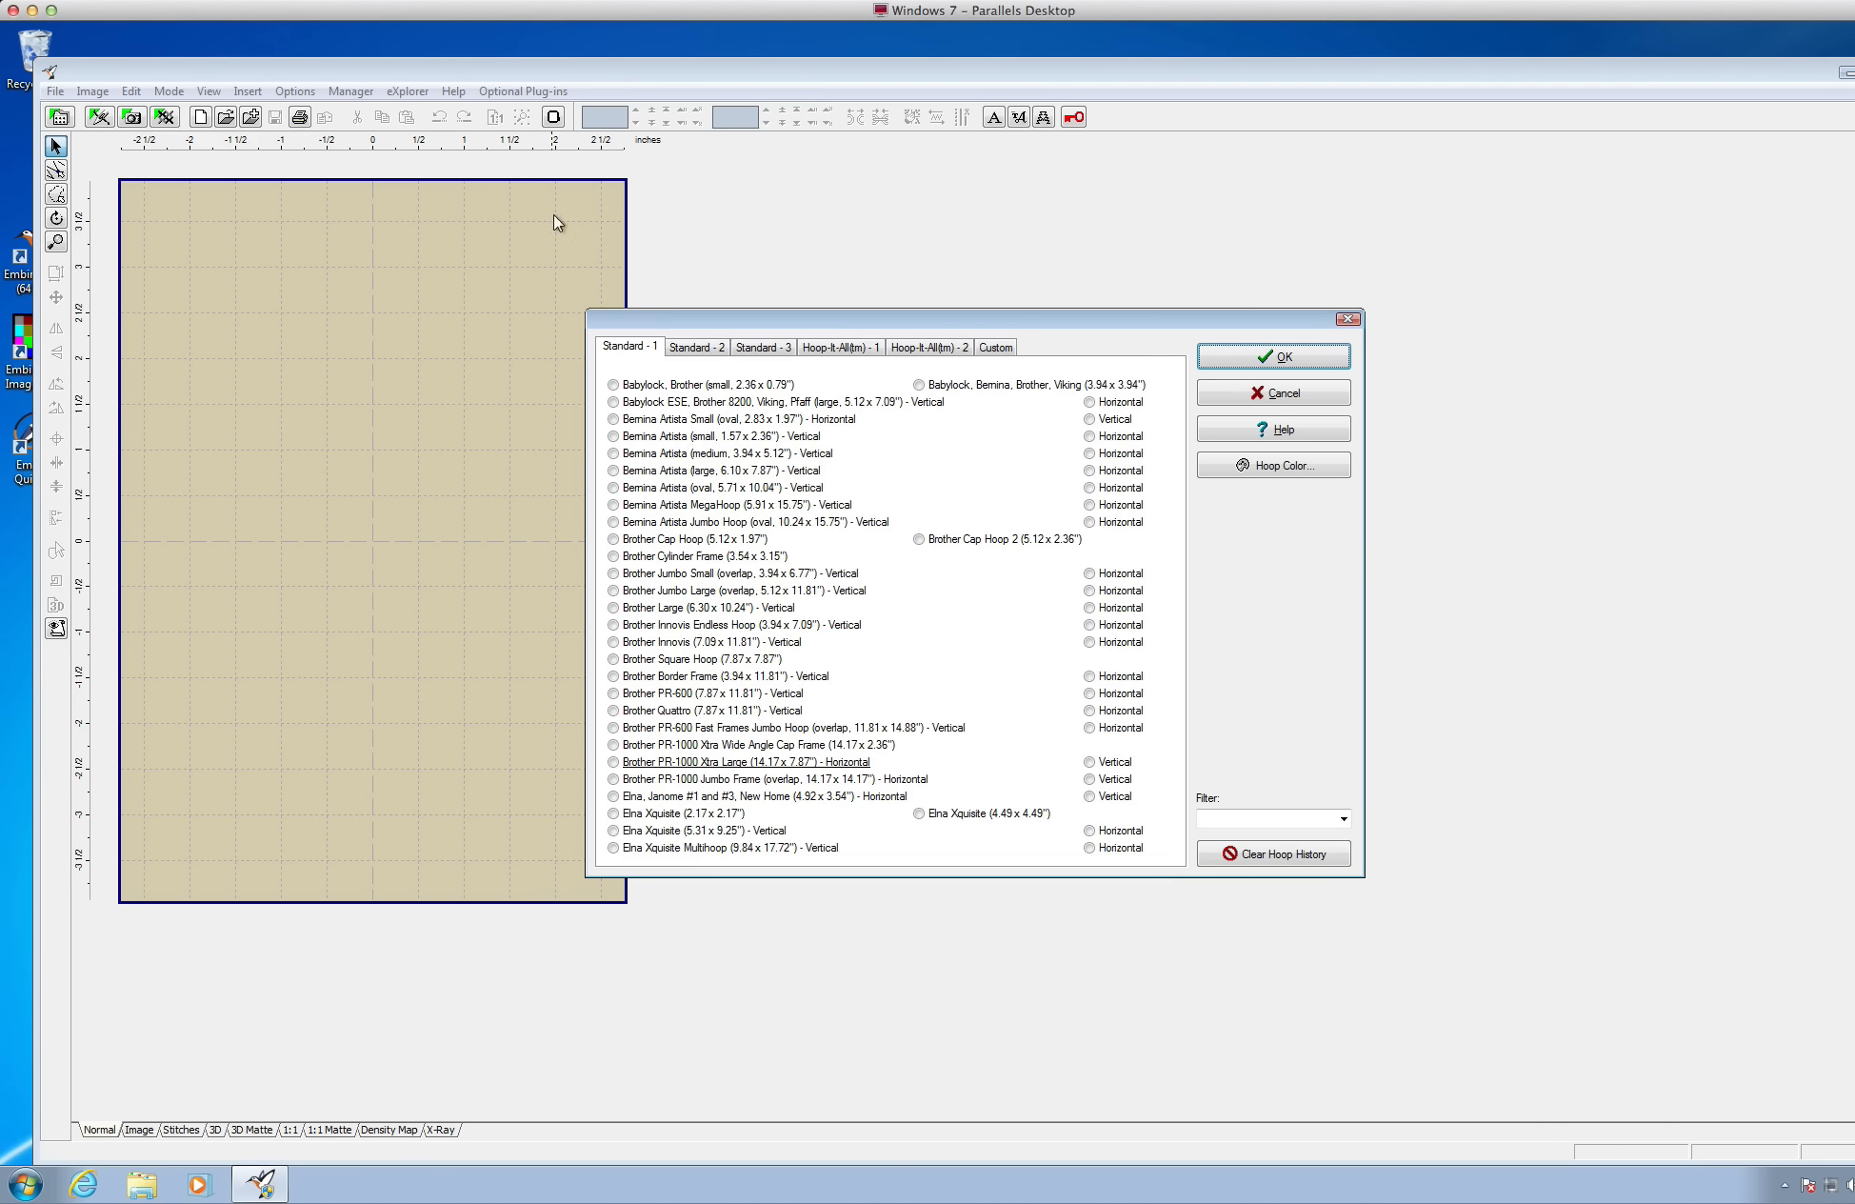
left_click(714, 345)
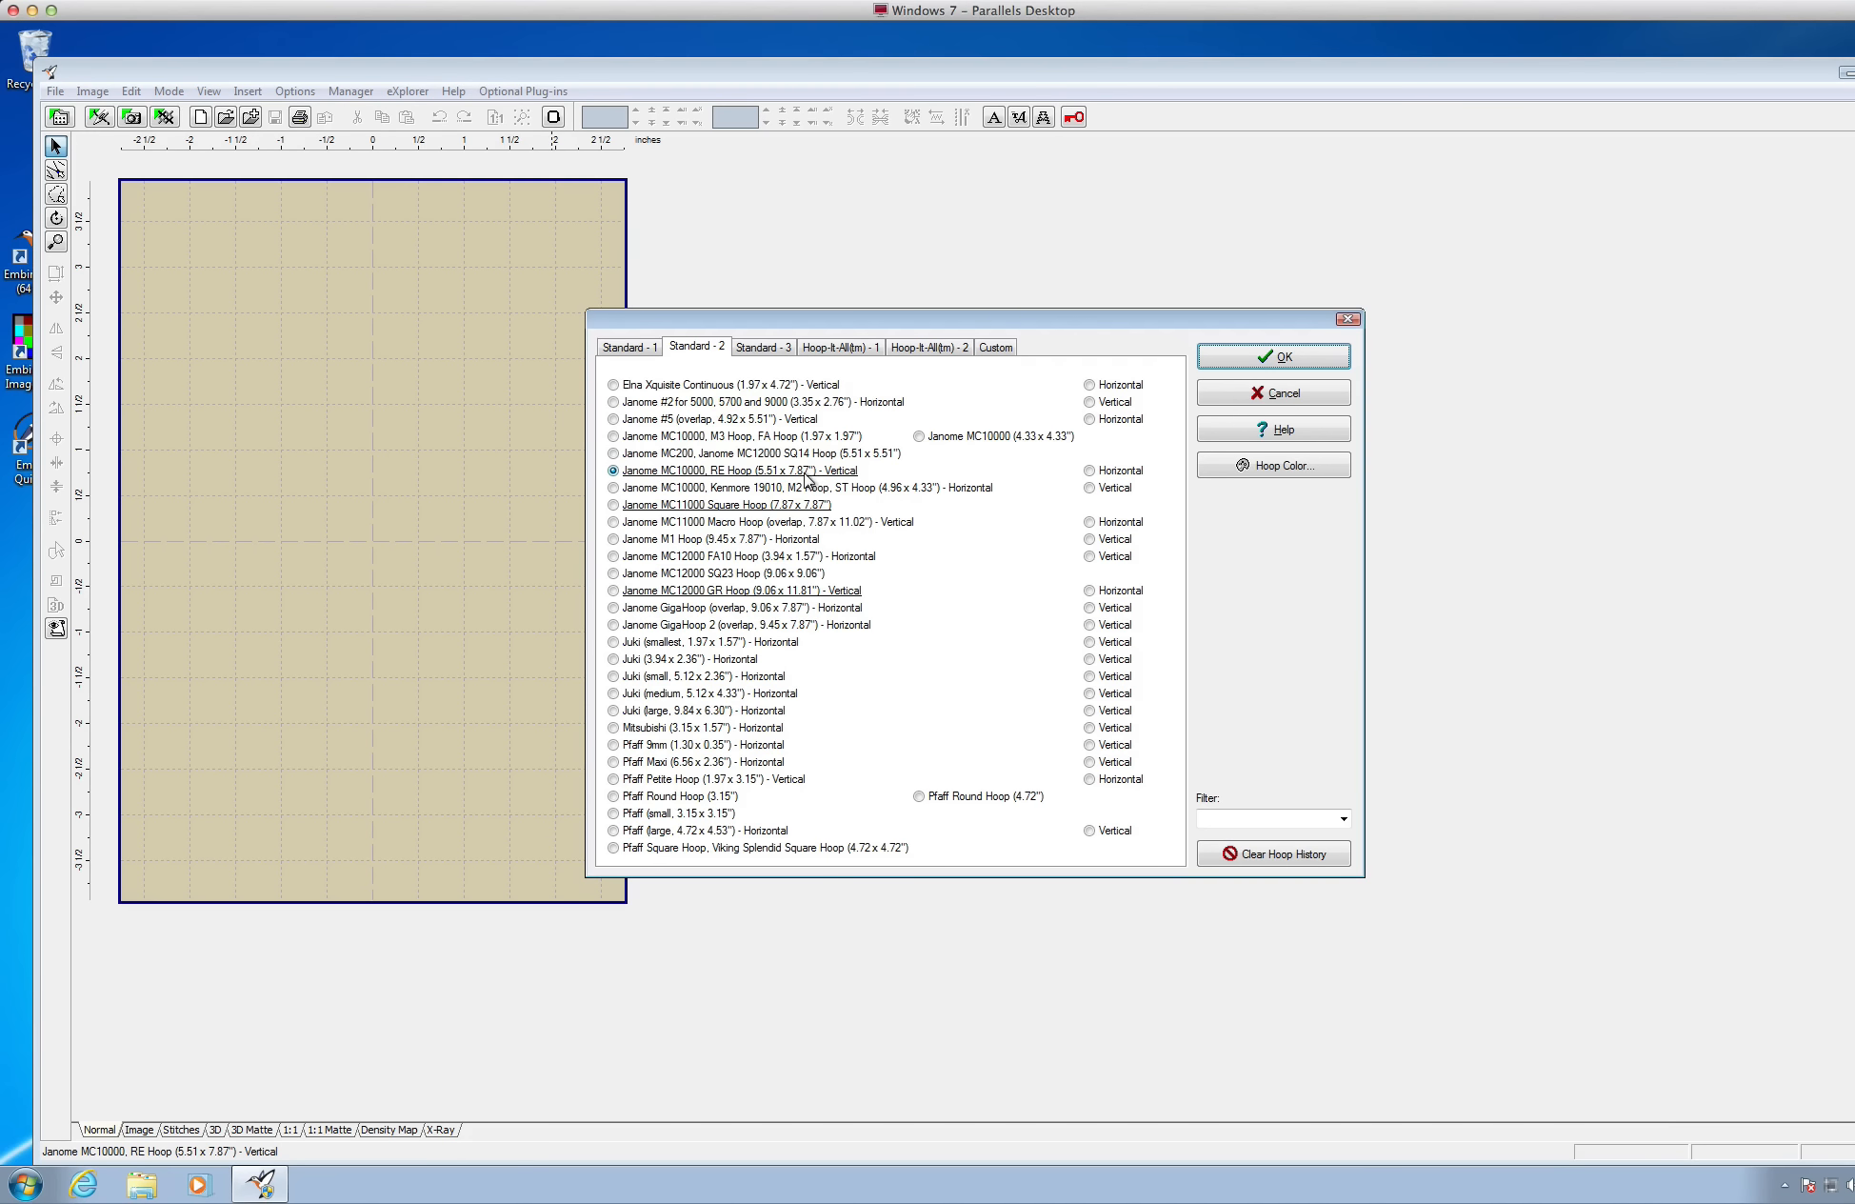
left_click(1272, 360)
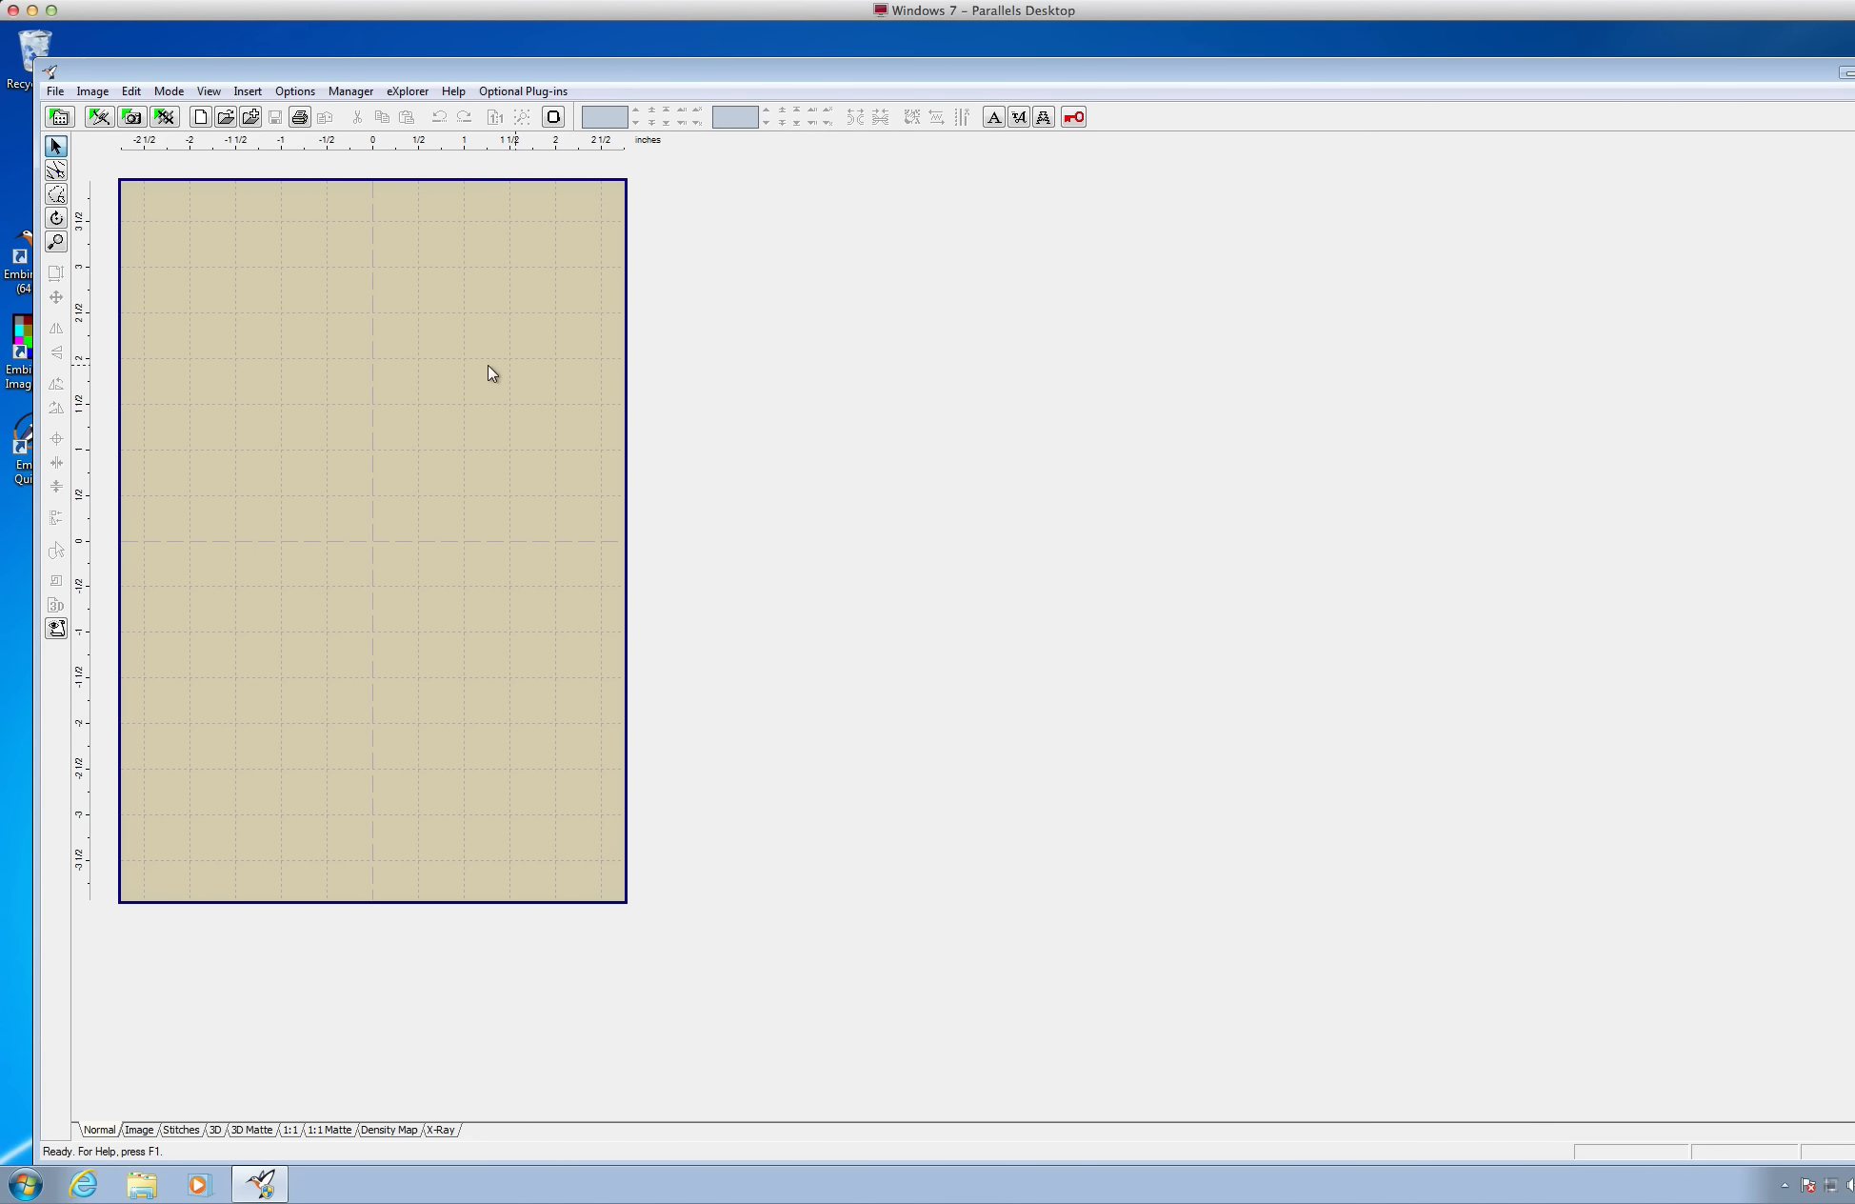
Switch to Embird Studio and apply the Janome MC10000 5.5 x 7.9" hoop in its preferences
left_click(100, 118)
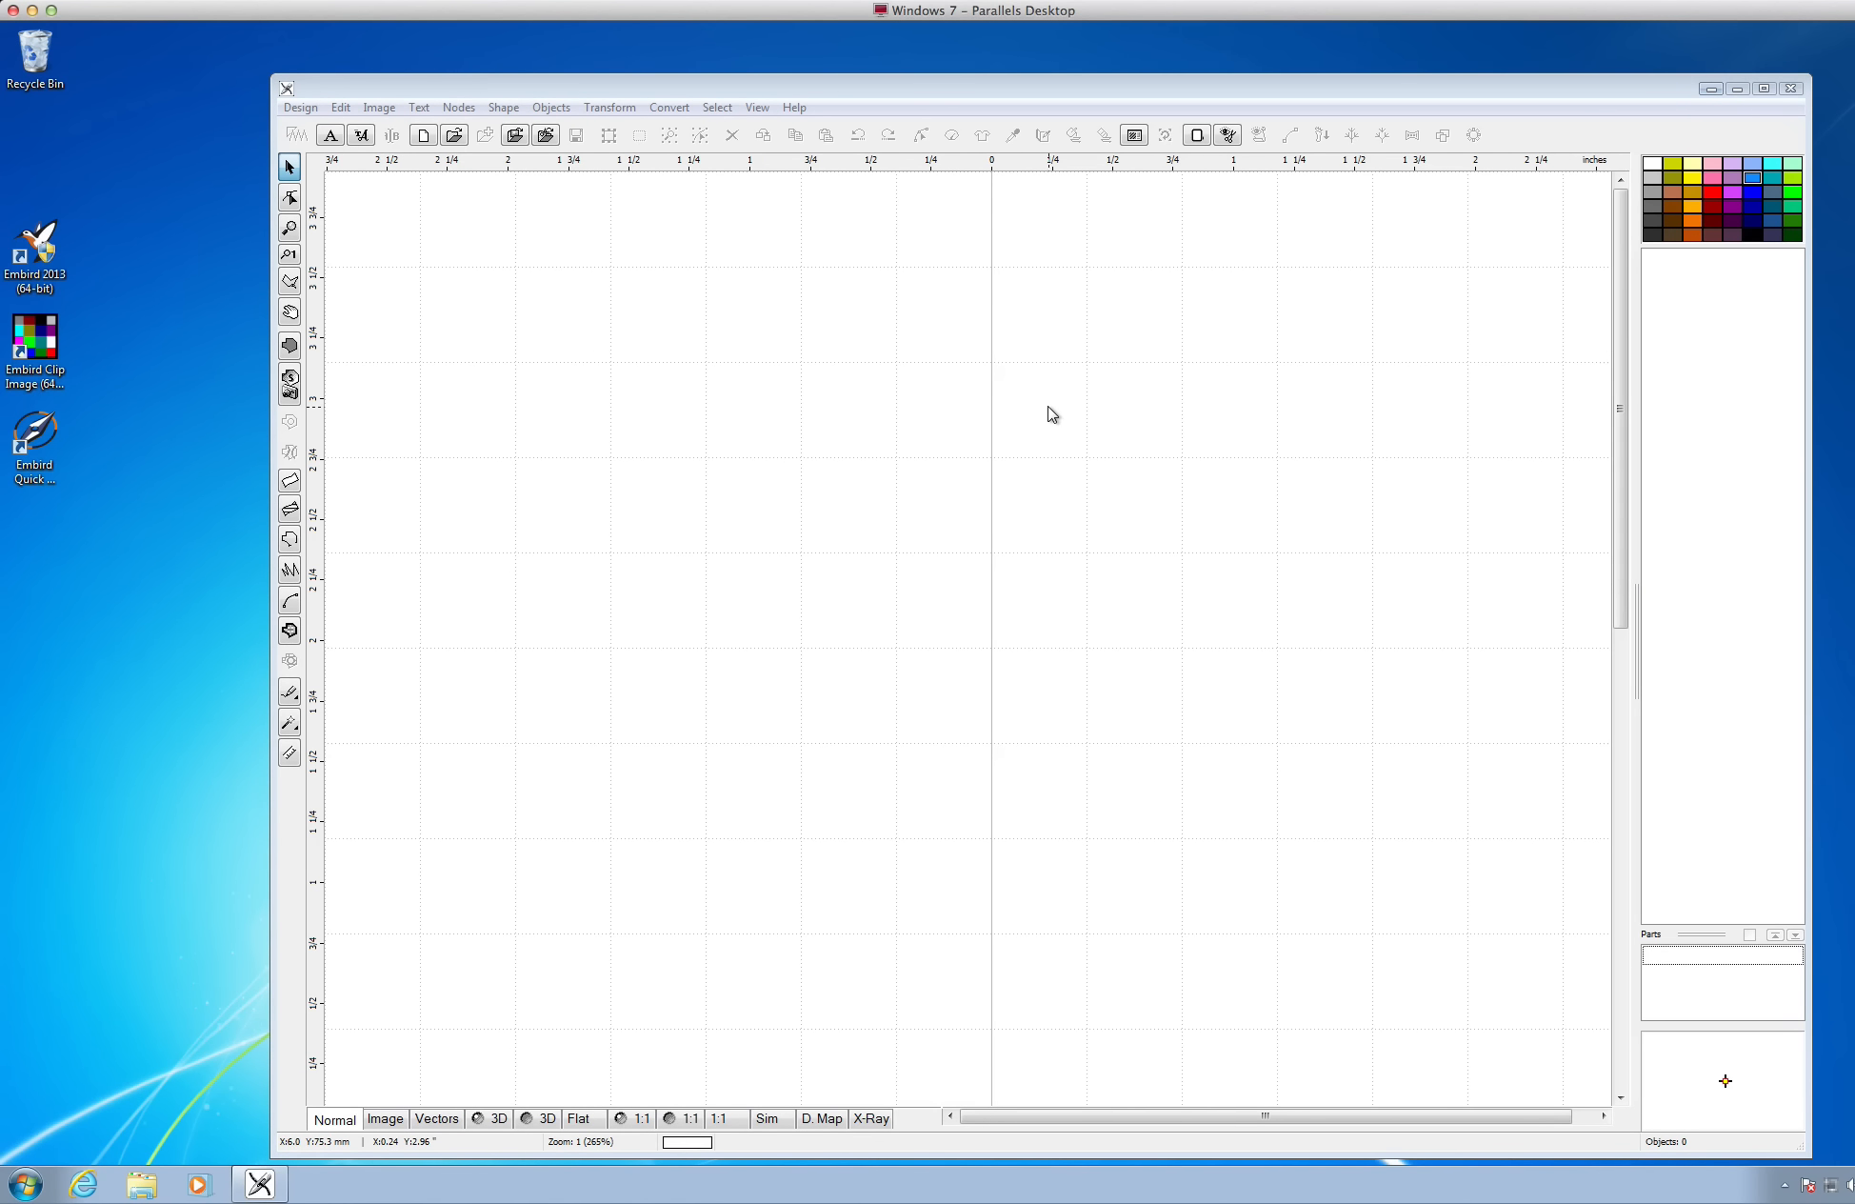
left_click(1198, 136)
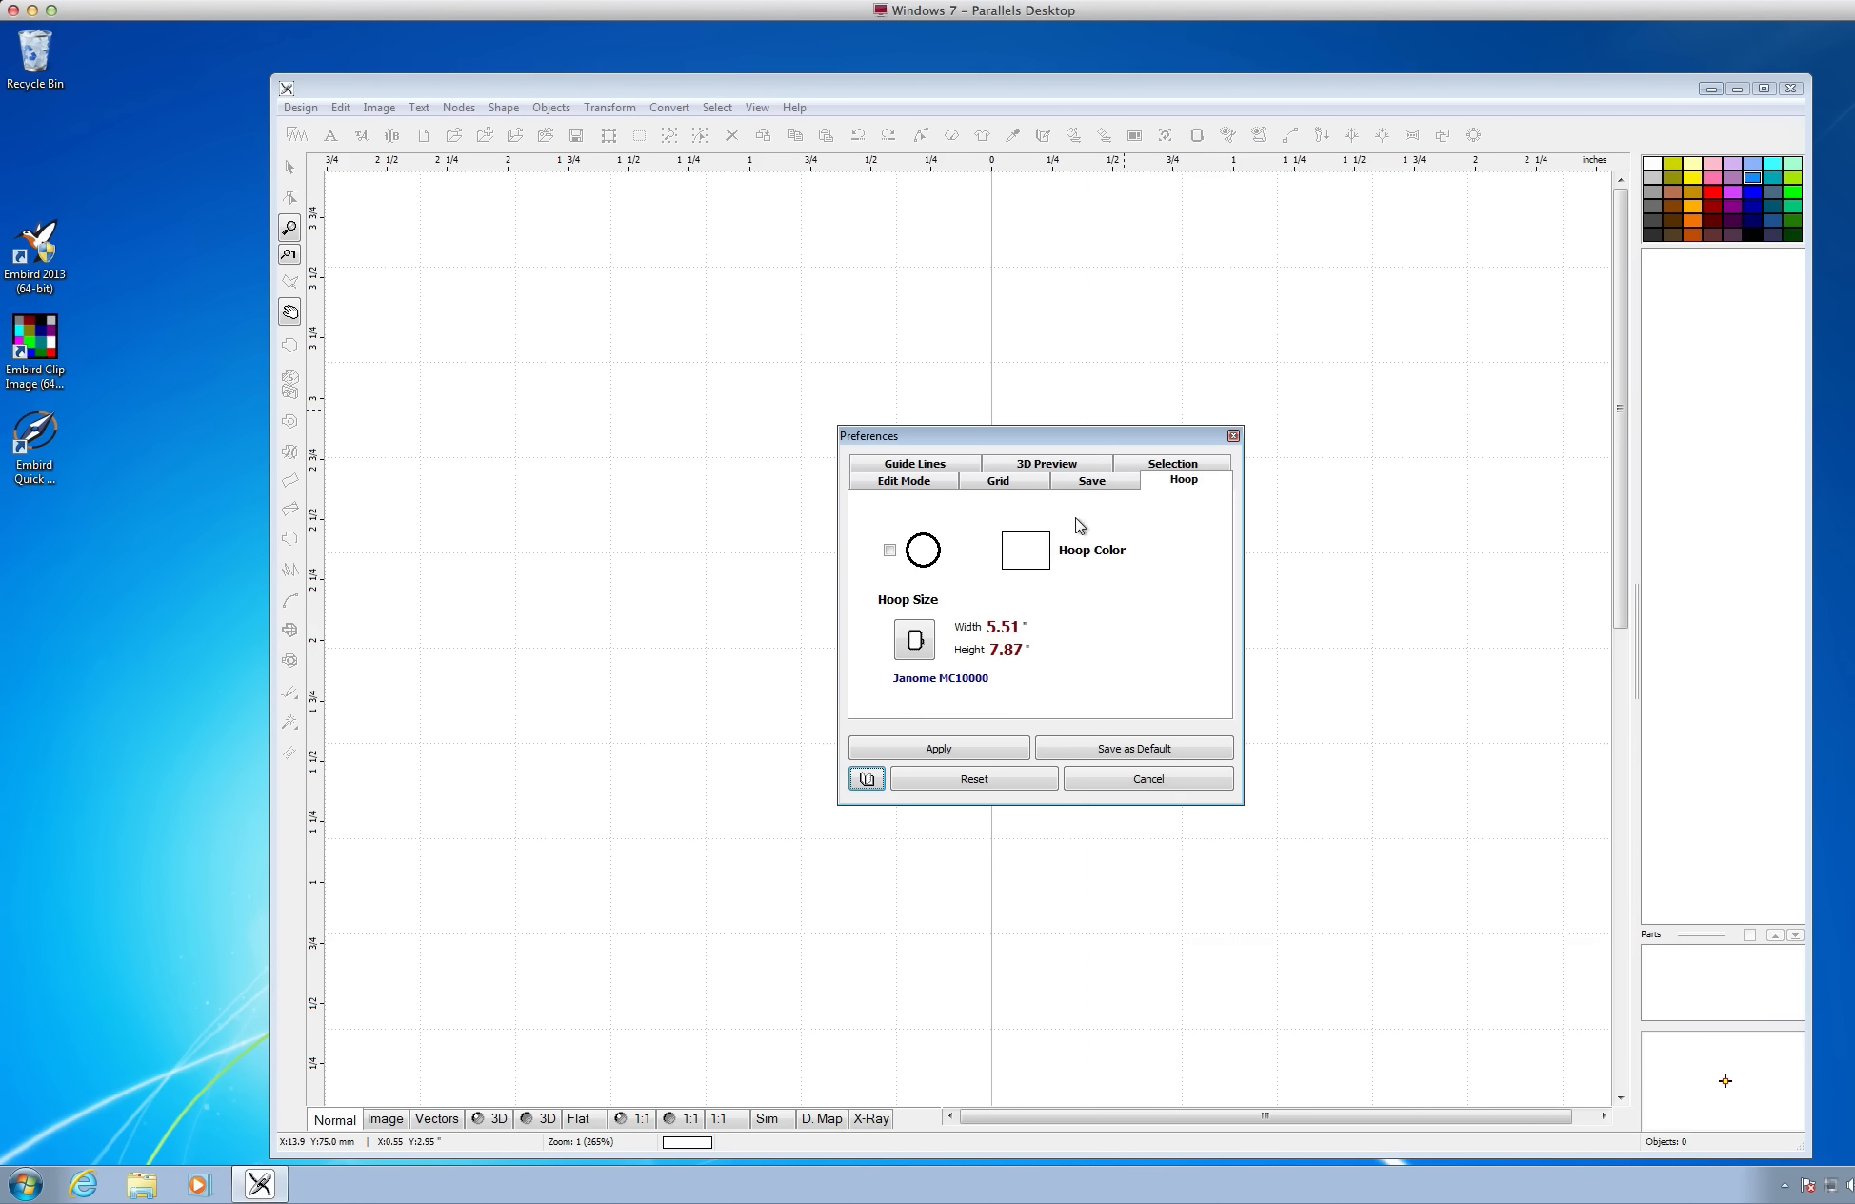
left_click(914, 640)
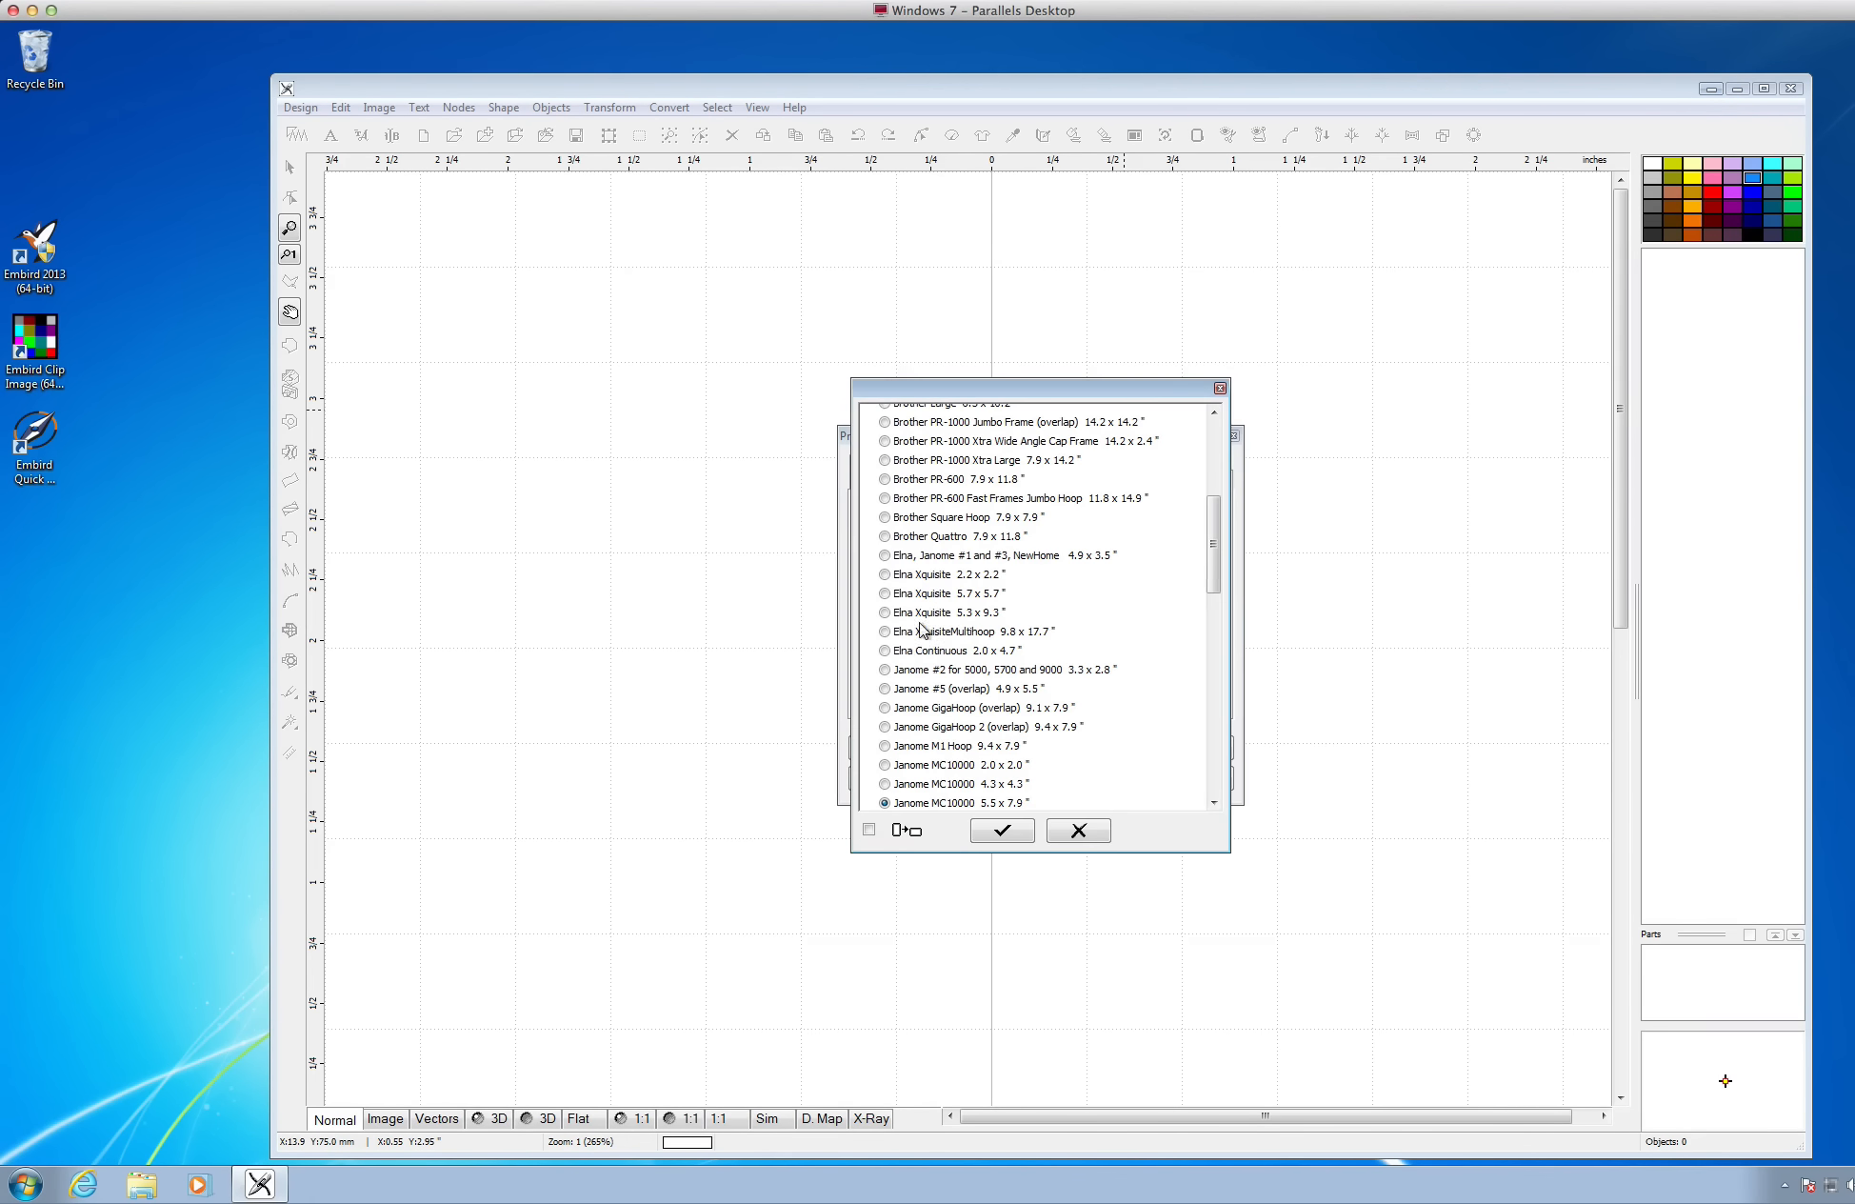
left_click(1007, 831)
left_click(977, 749)
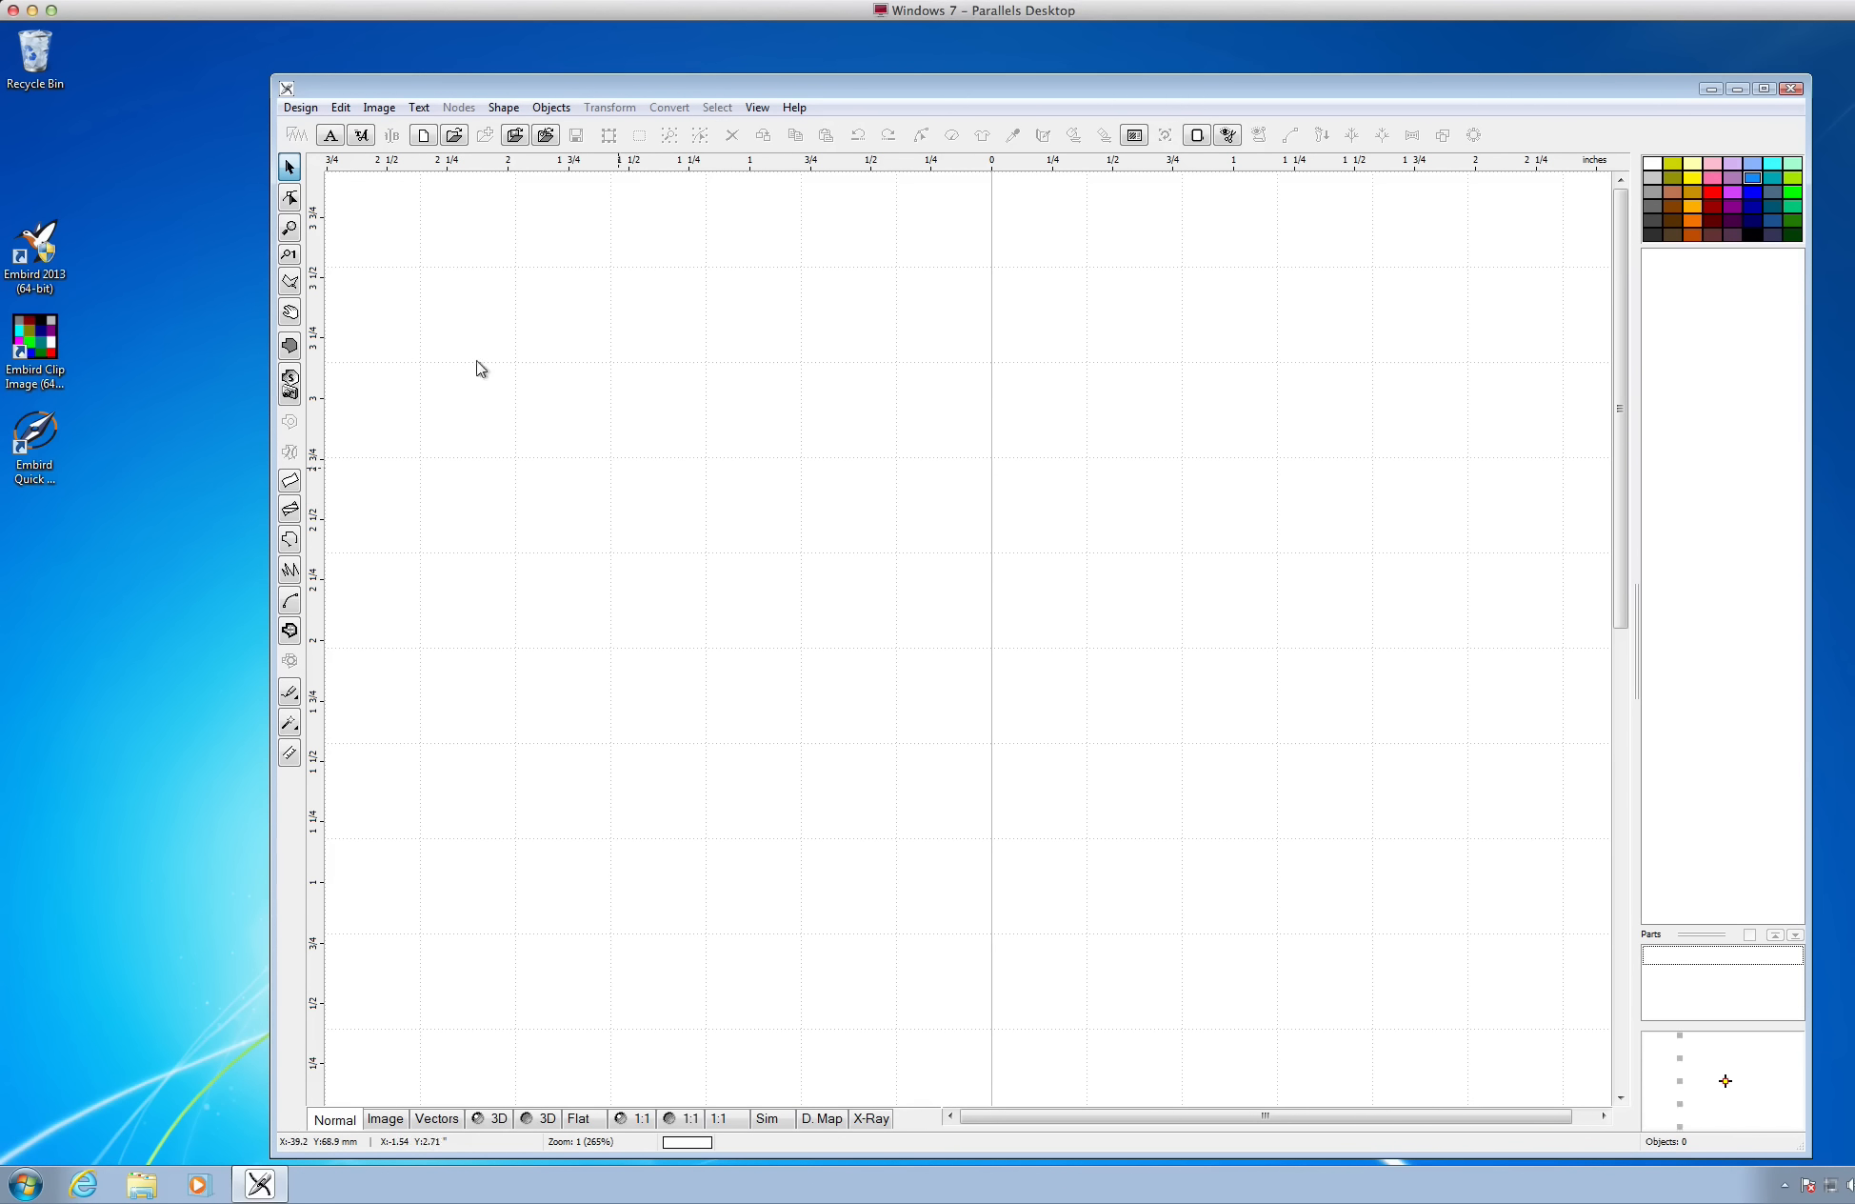
Inspect the full hoop area at different zoom levels
left_click(290, 232)
right_click(812, 393)
right_click(811, 393)
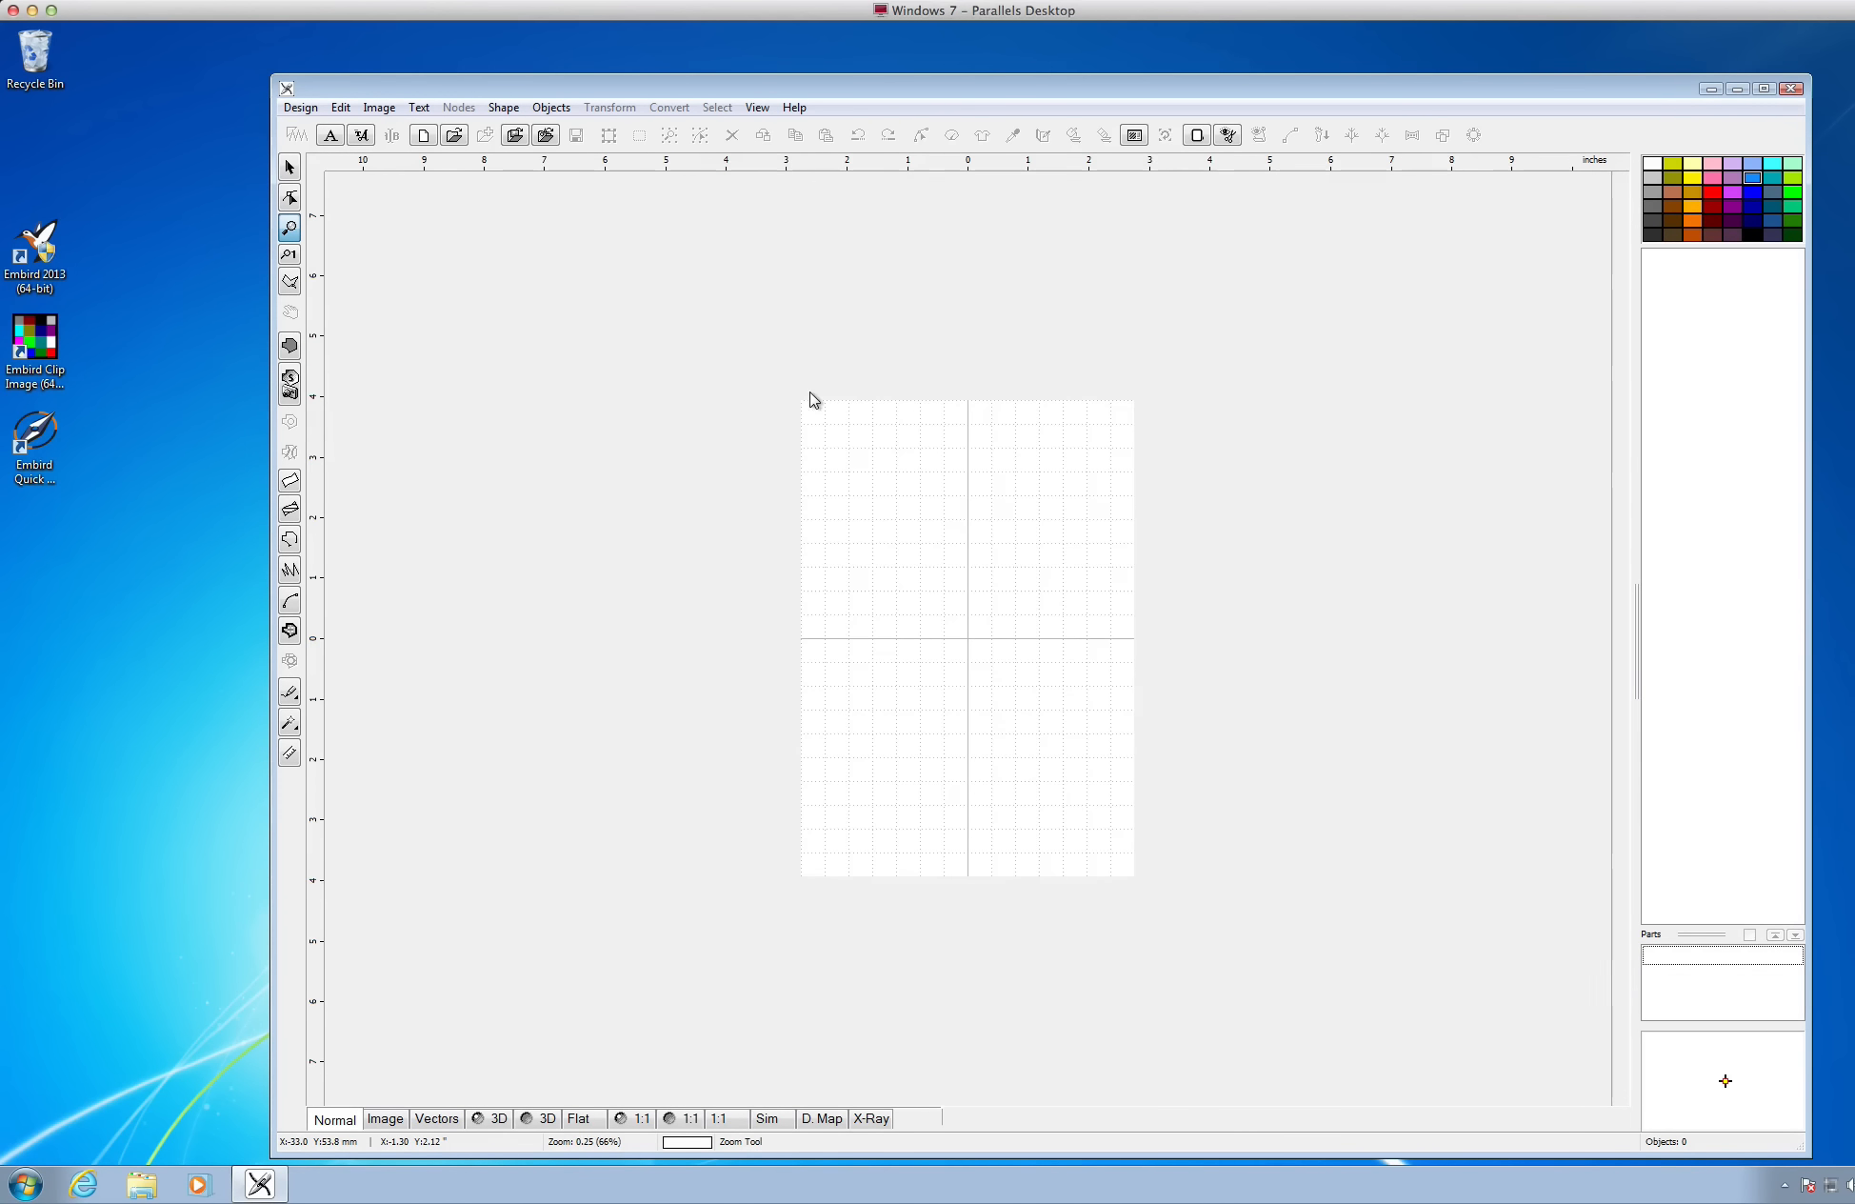
left_click(834, 422)
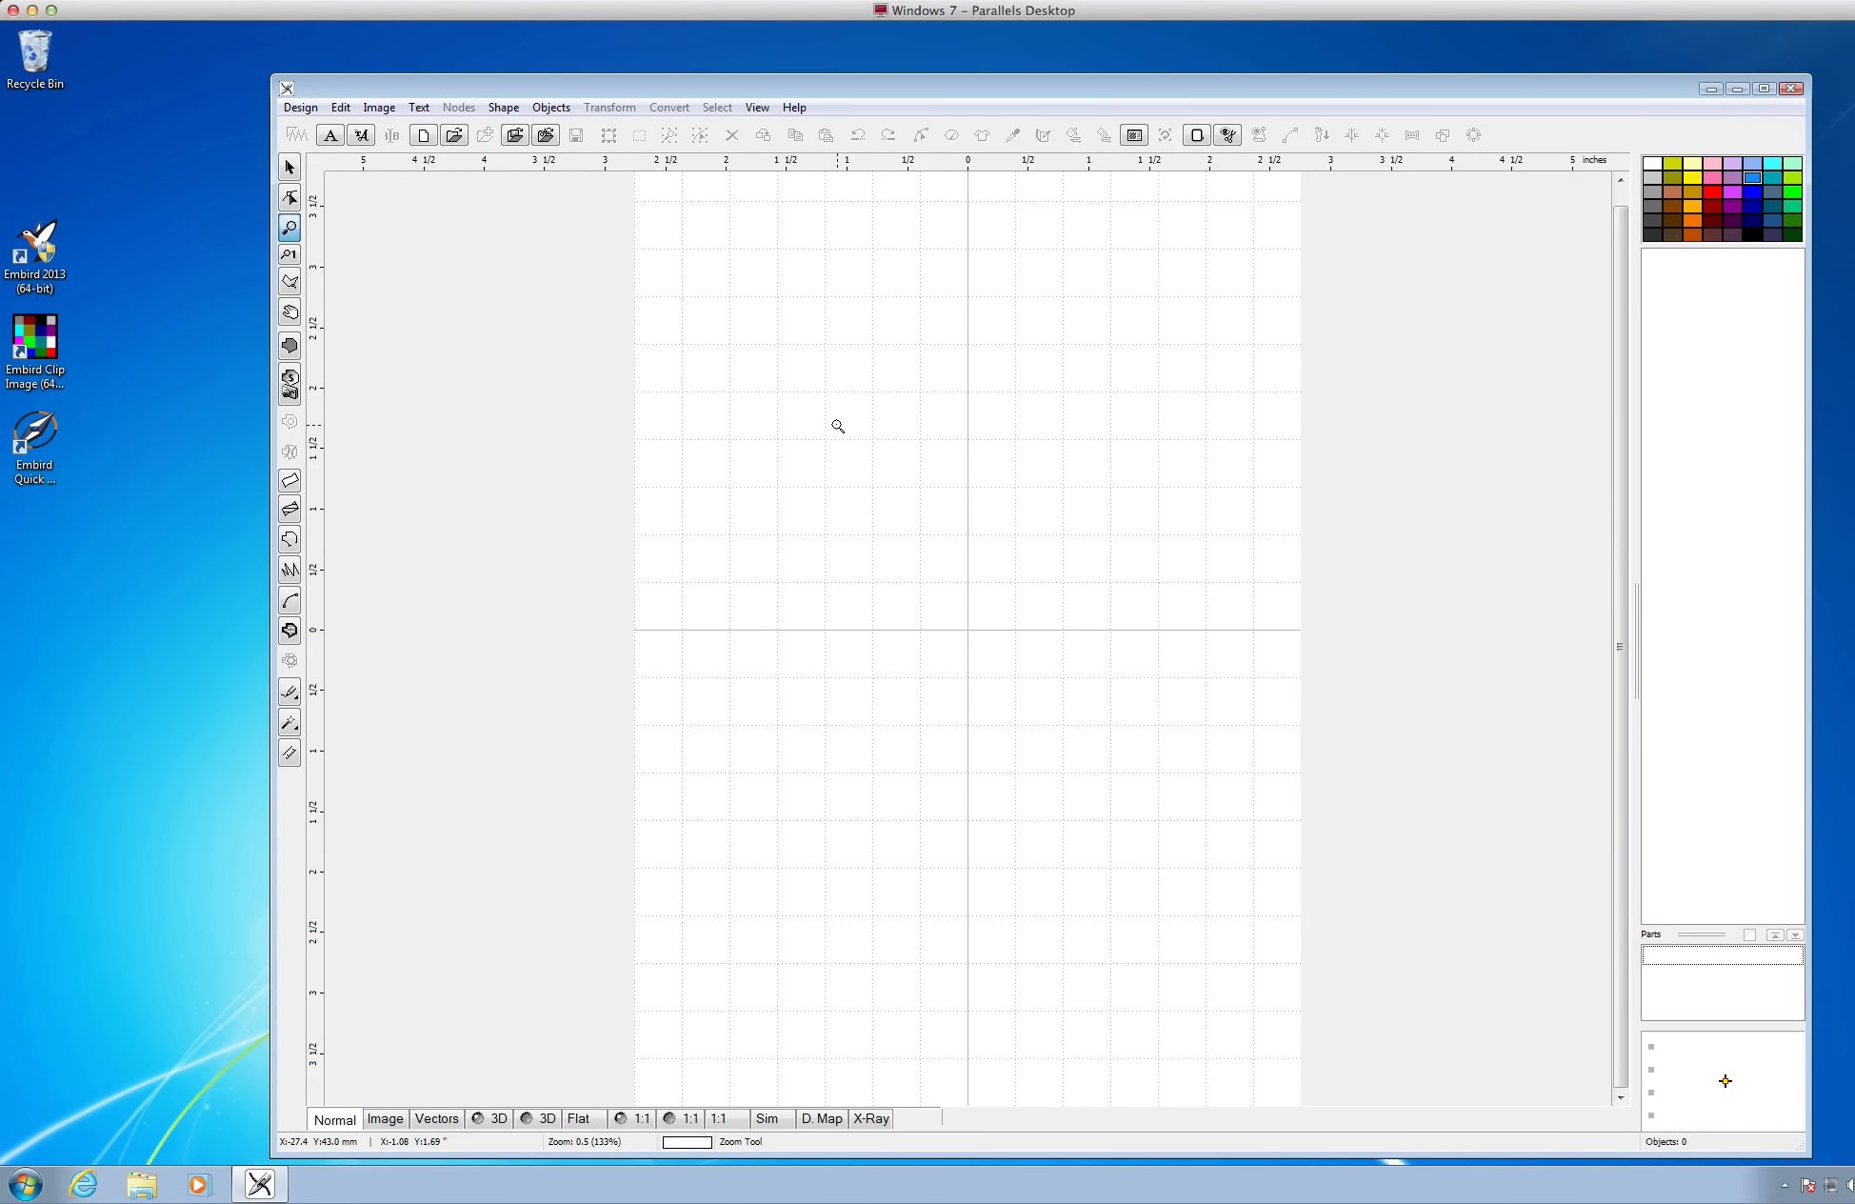
left_click(838, 425)
right_click(838, 425)
right_click(838, 426)
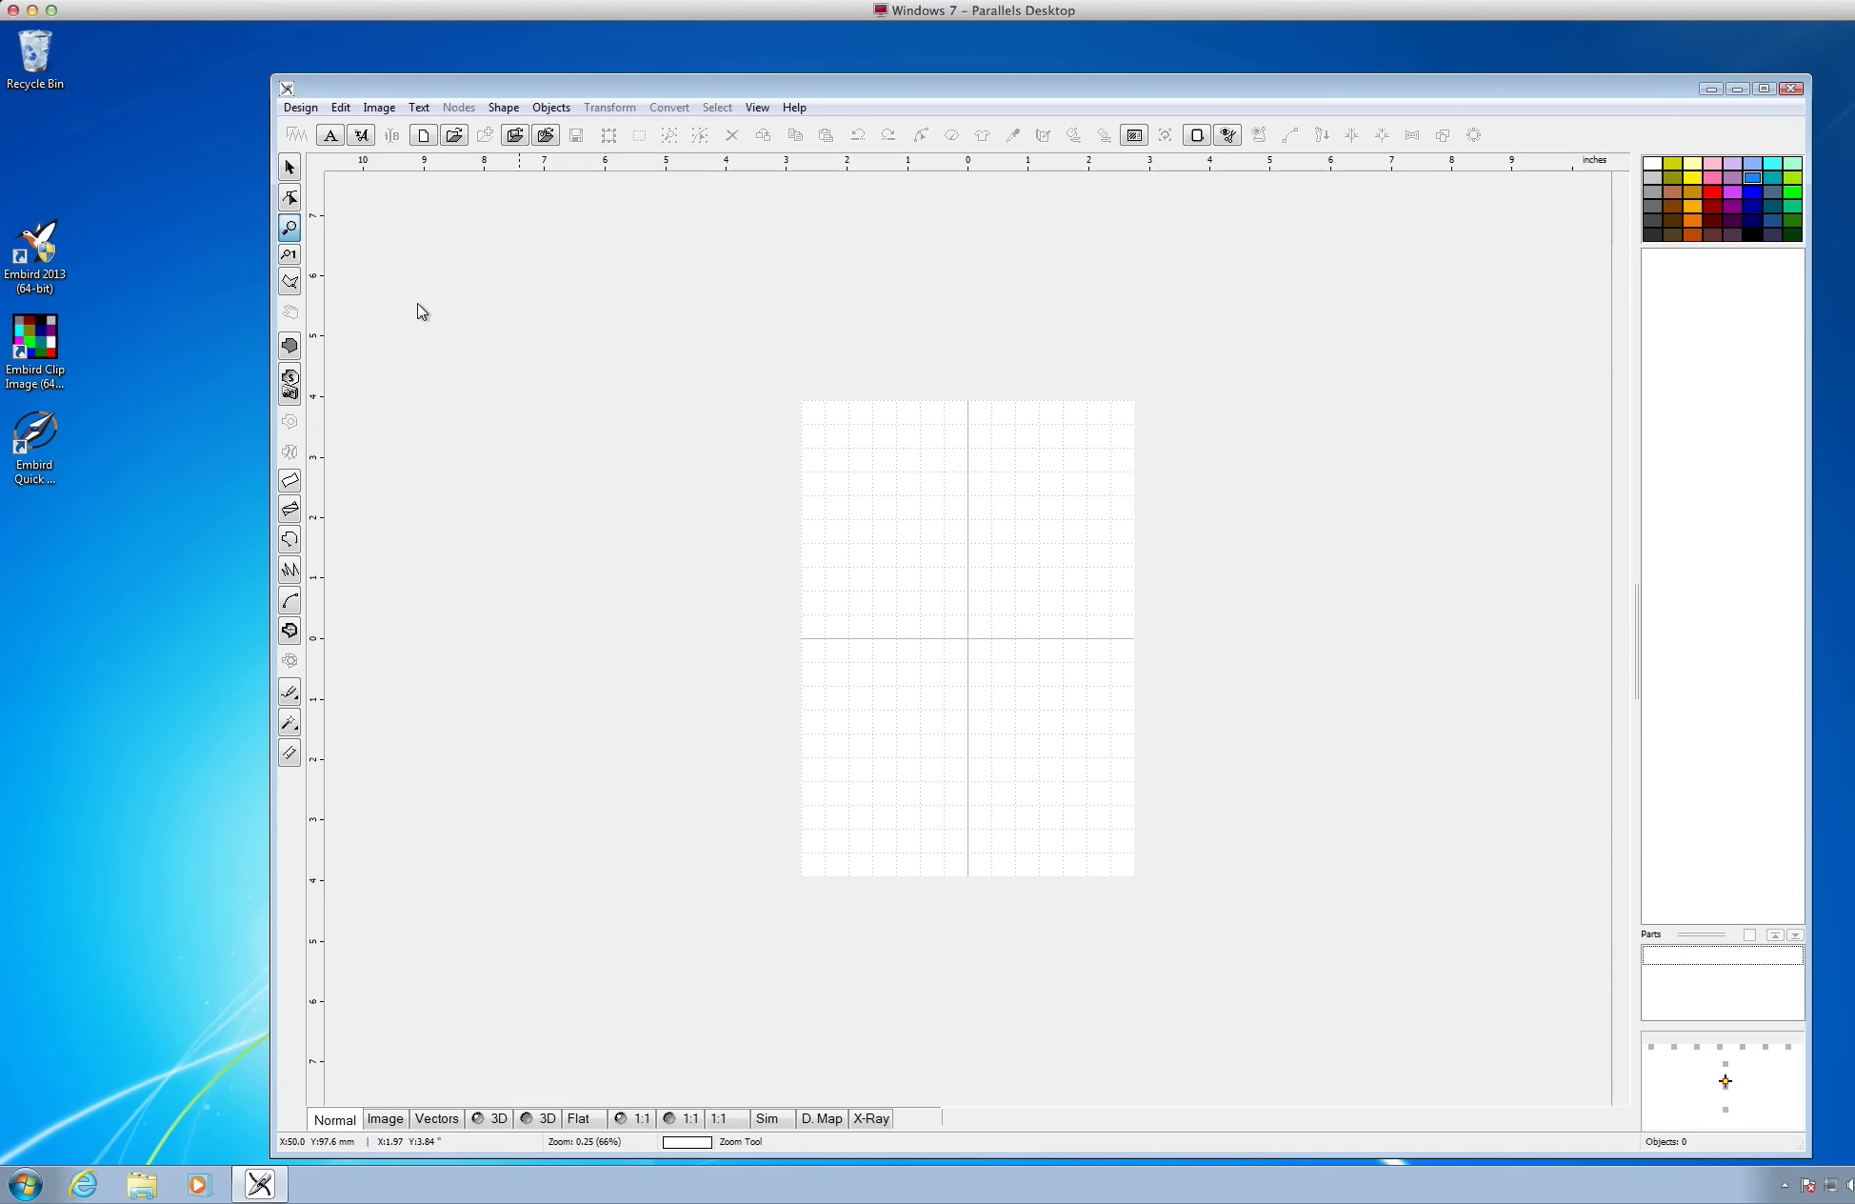
Import the Polygon-Patchwork-Image picture as the background, scaled to fit the current hoop
left_click(380, 113)
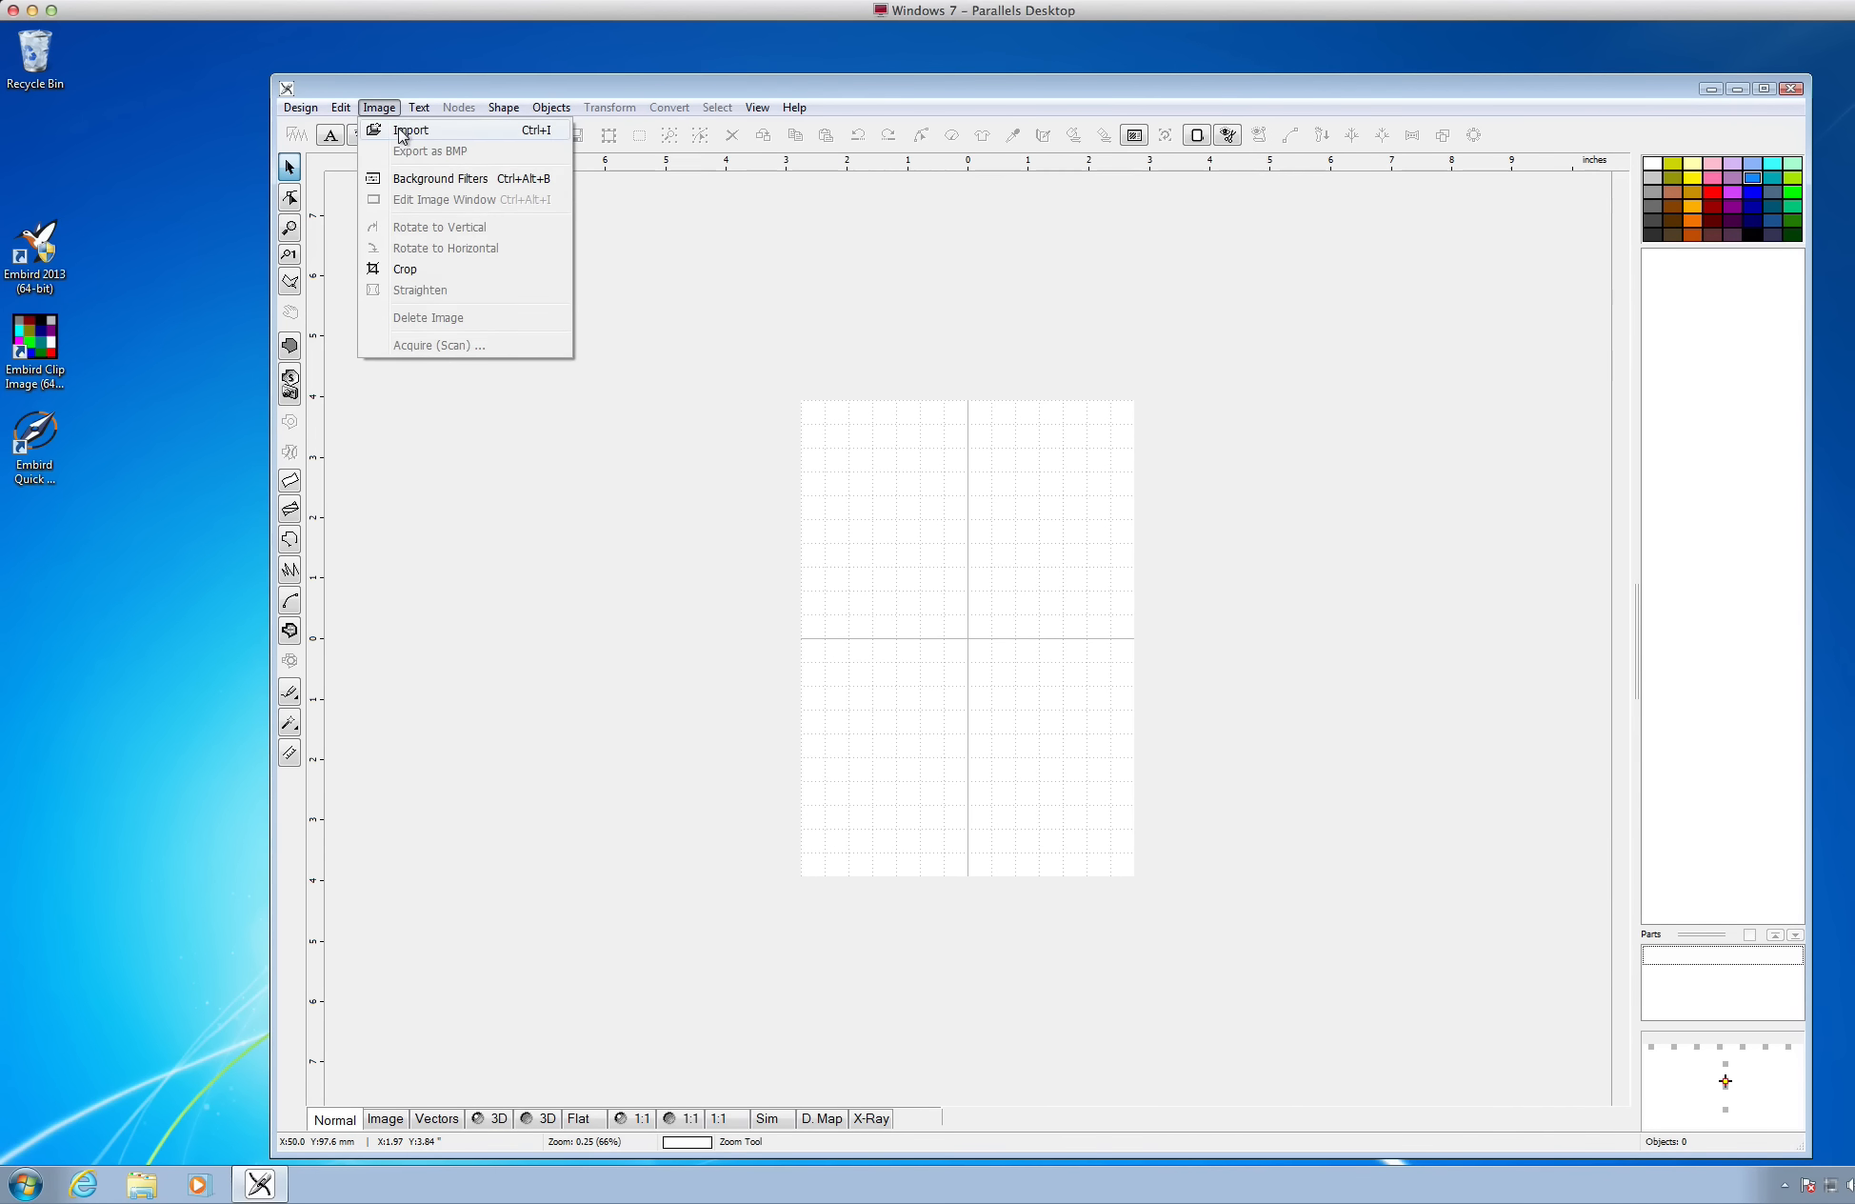
left_click(401, 133)
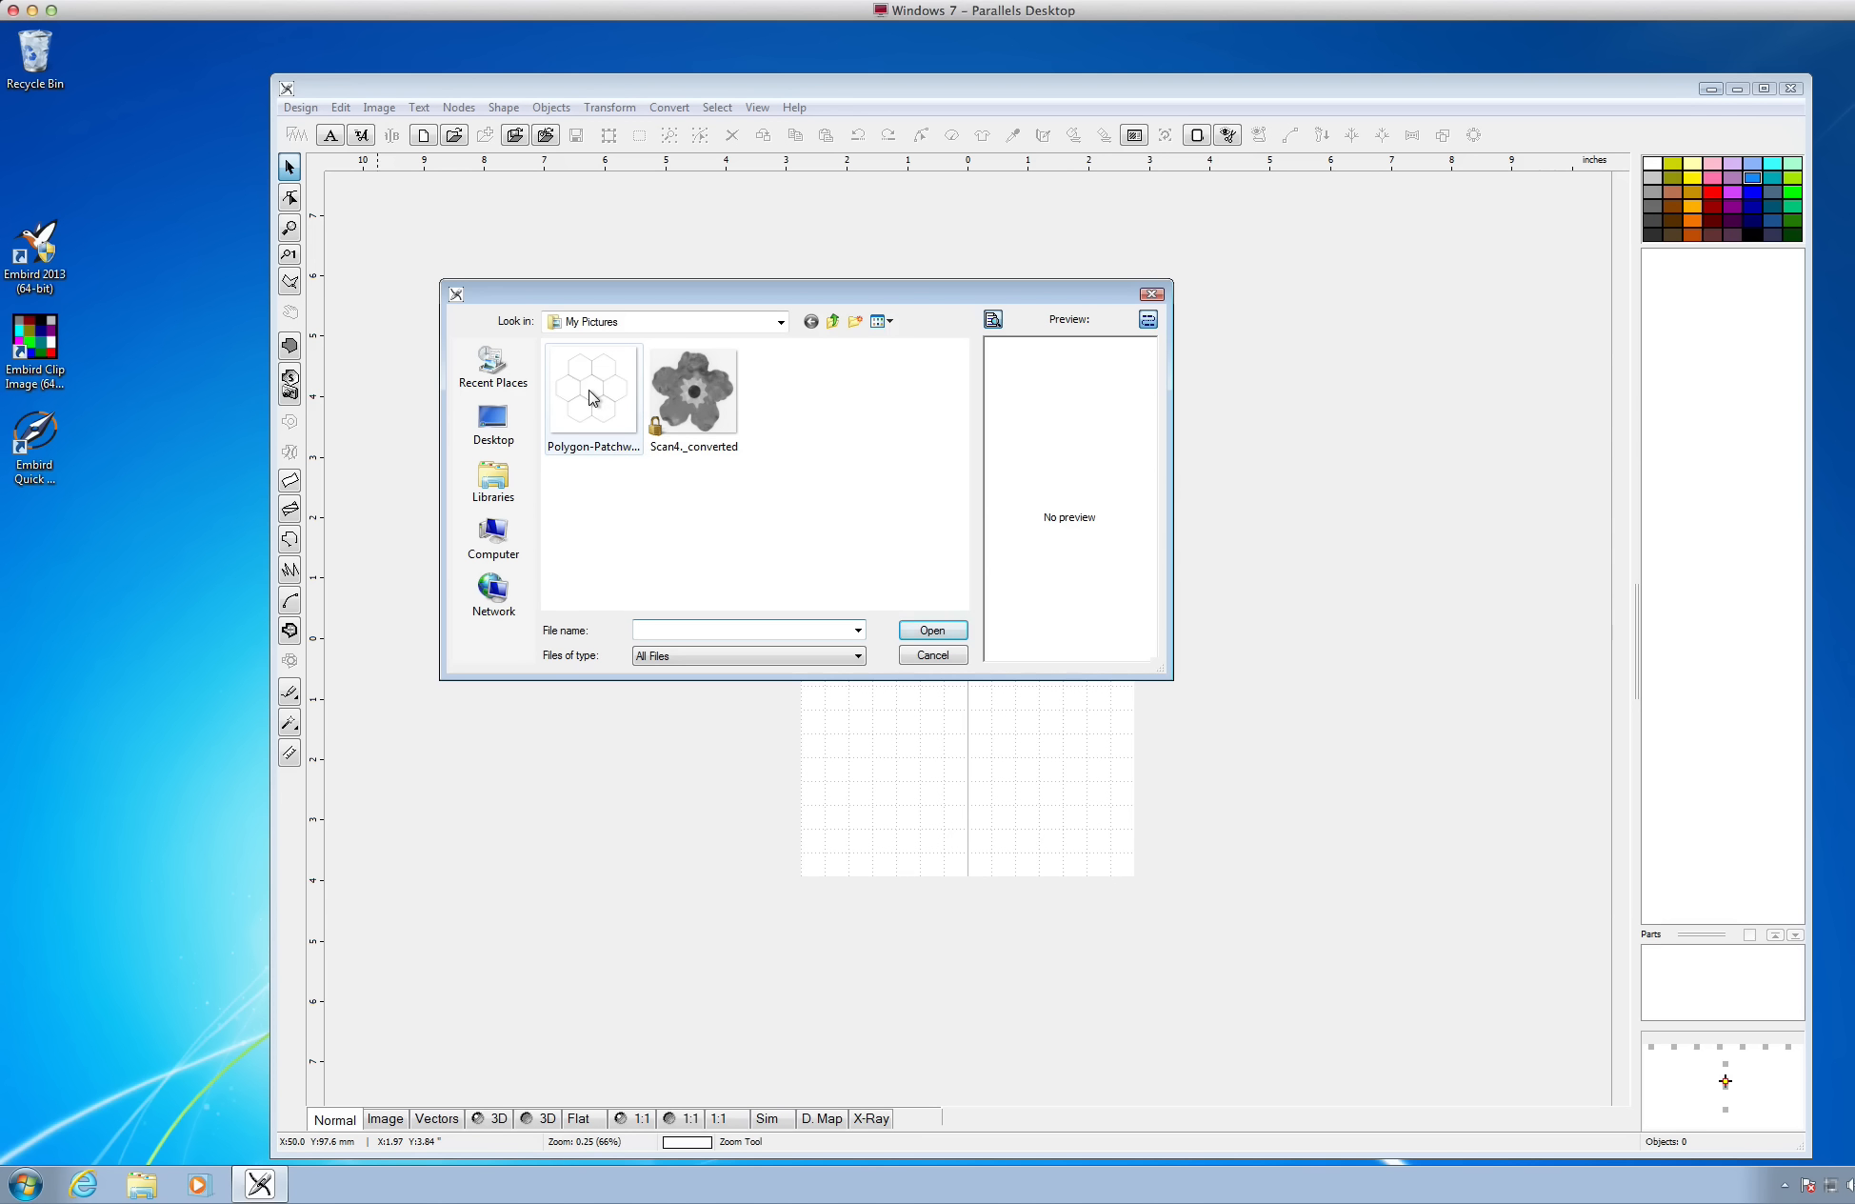
left_click(590, 395)
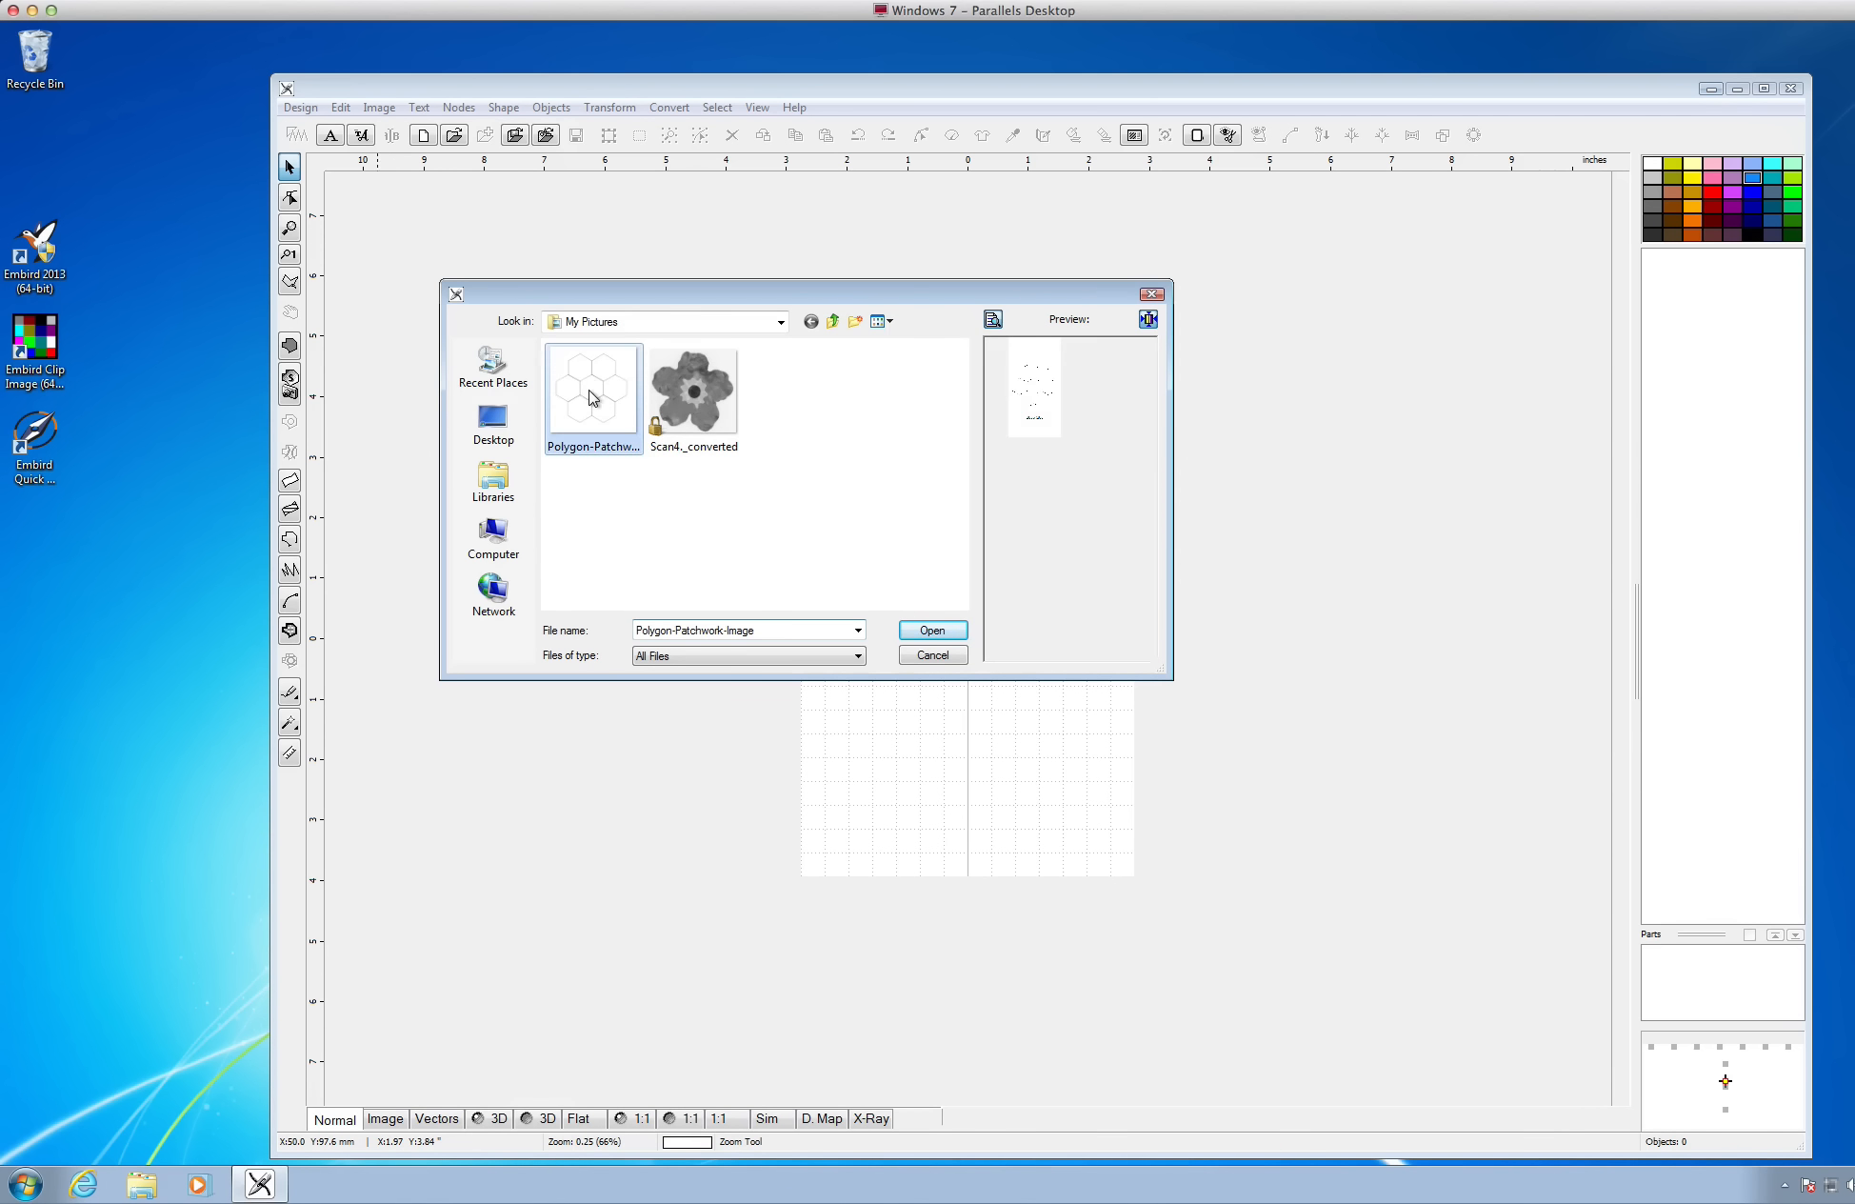
left_click(931, 633)
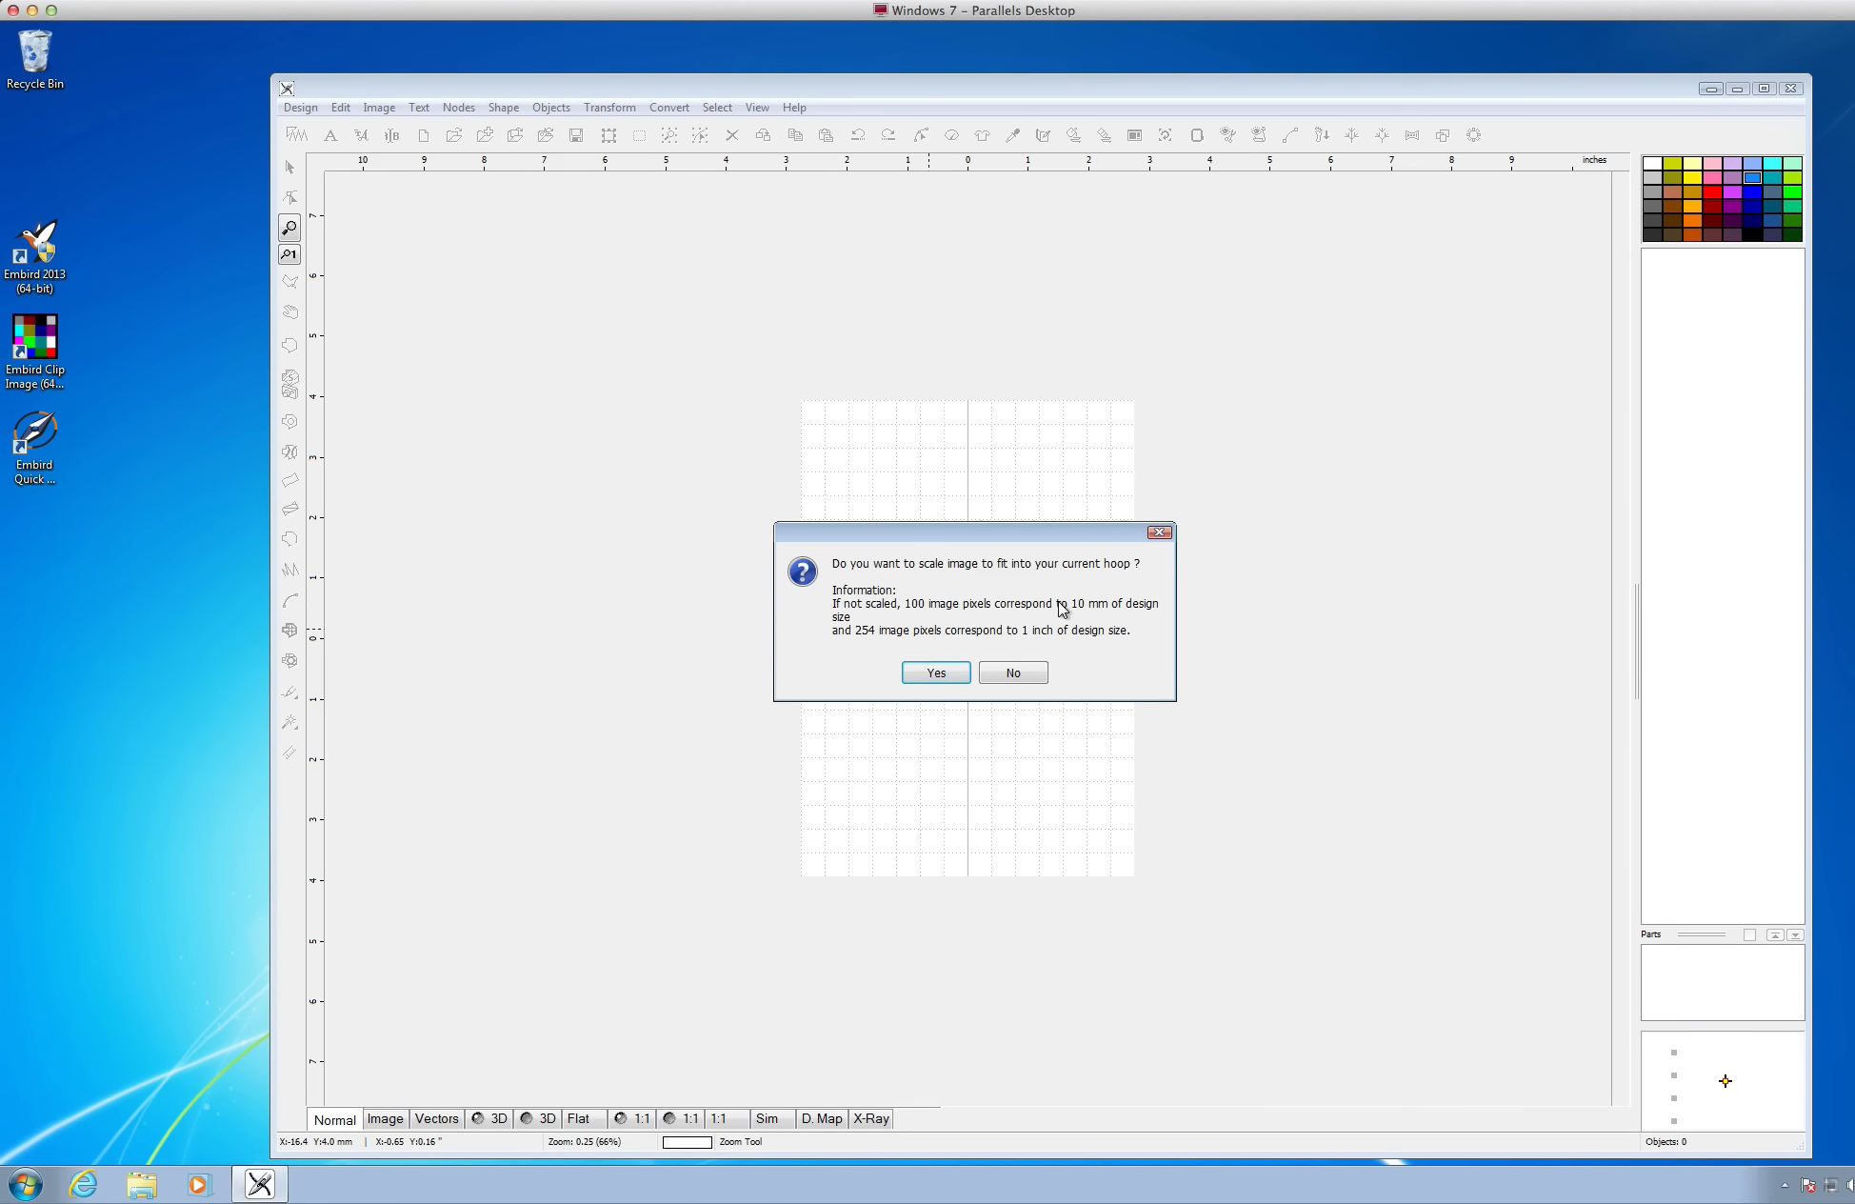
left_click(936, 672)
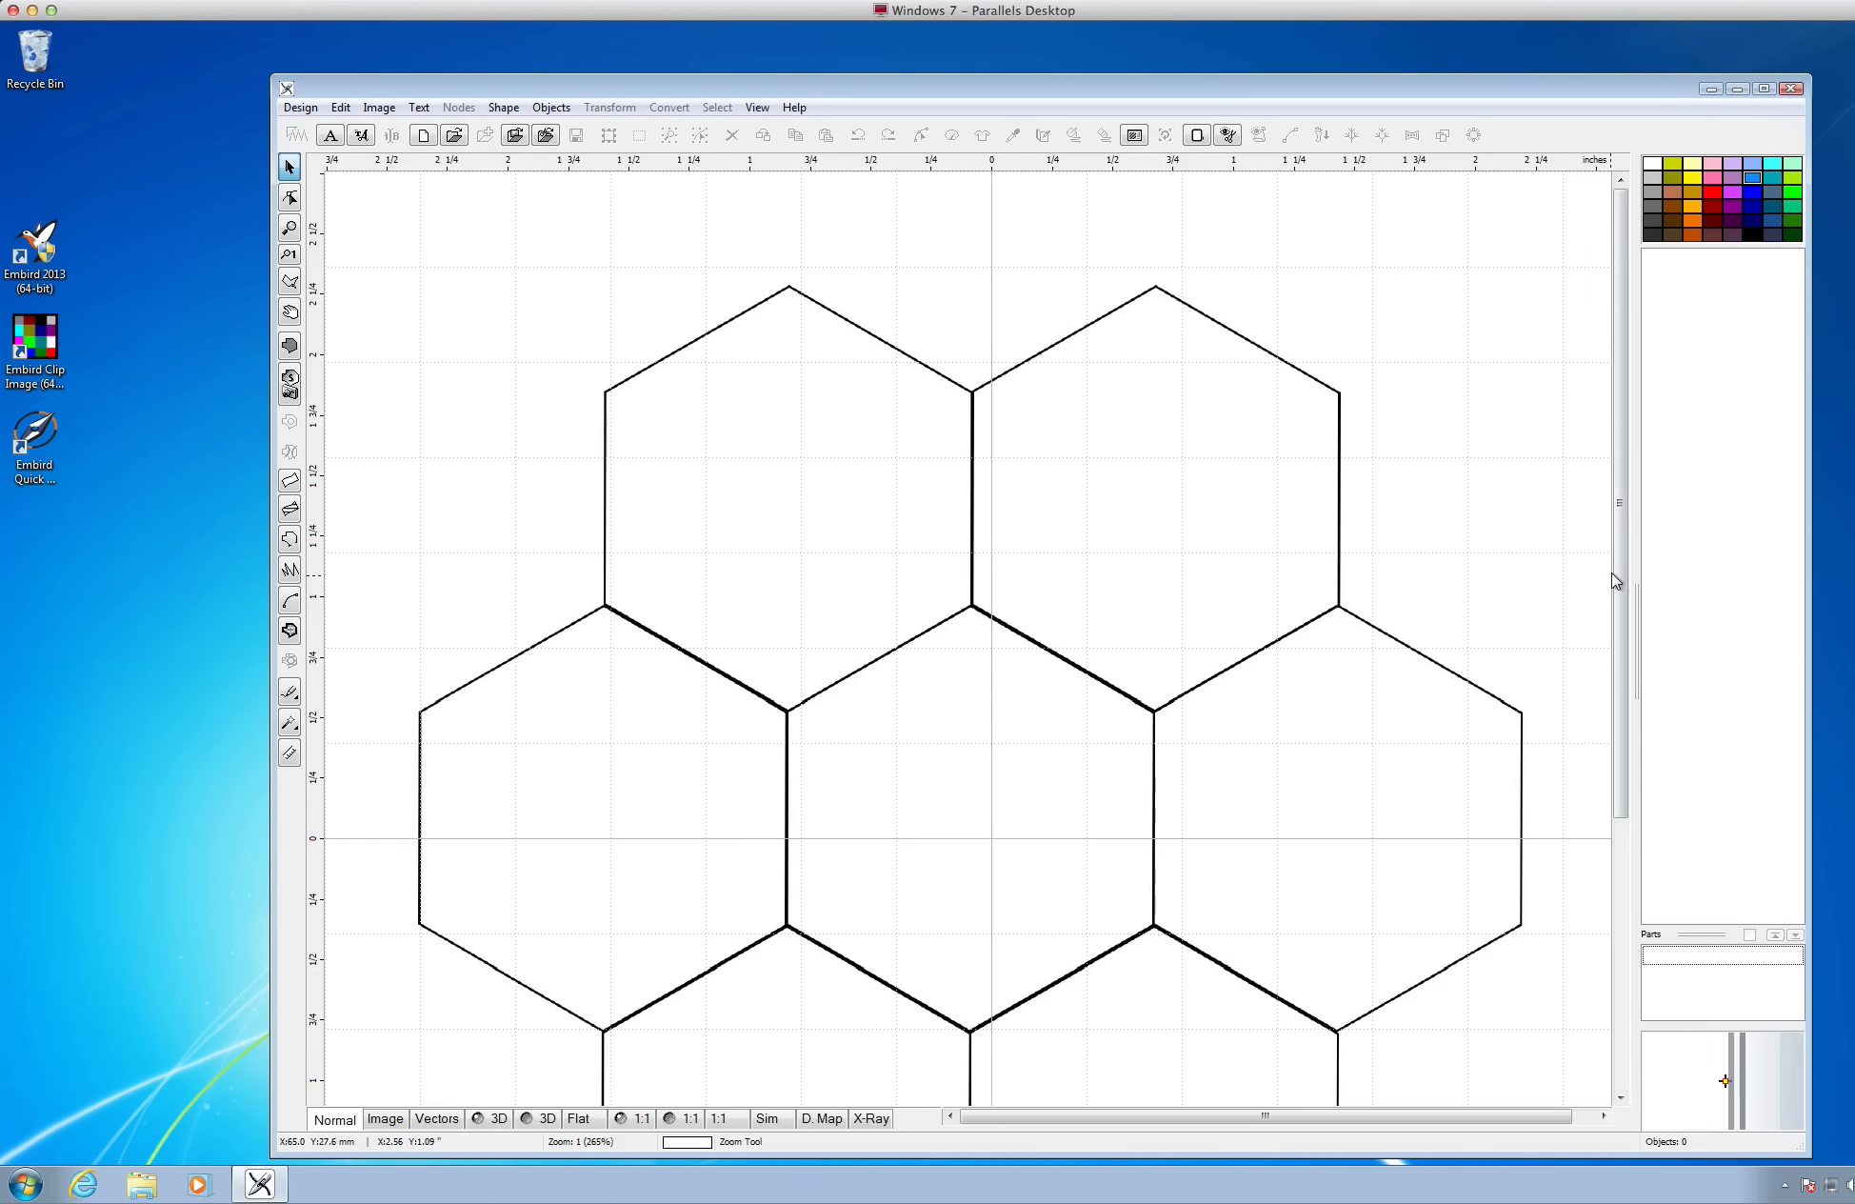
Start a new outline object with a snapping option enabled and straight-line edges
mouse_move(1616, 577)
left_mouse_down()
mouse_move(1619, 683)
mouse_move(1610, 619)
left_mouse_up()
left_click(290, 232)
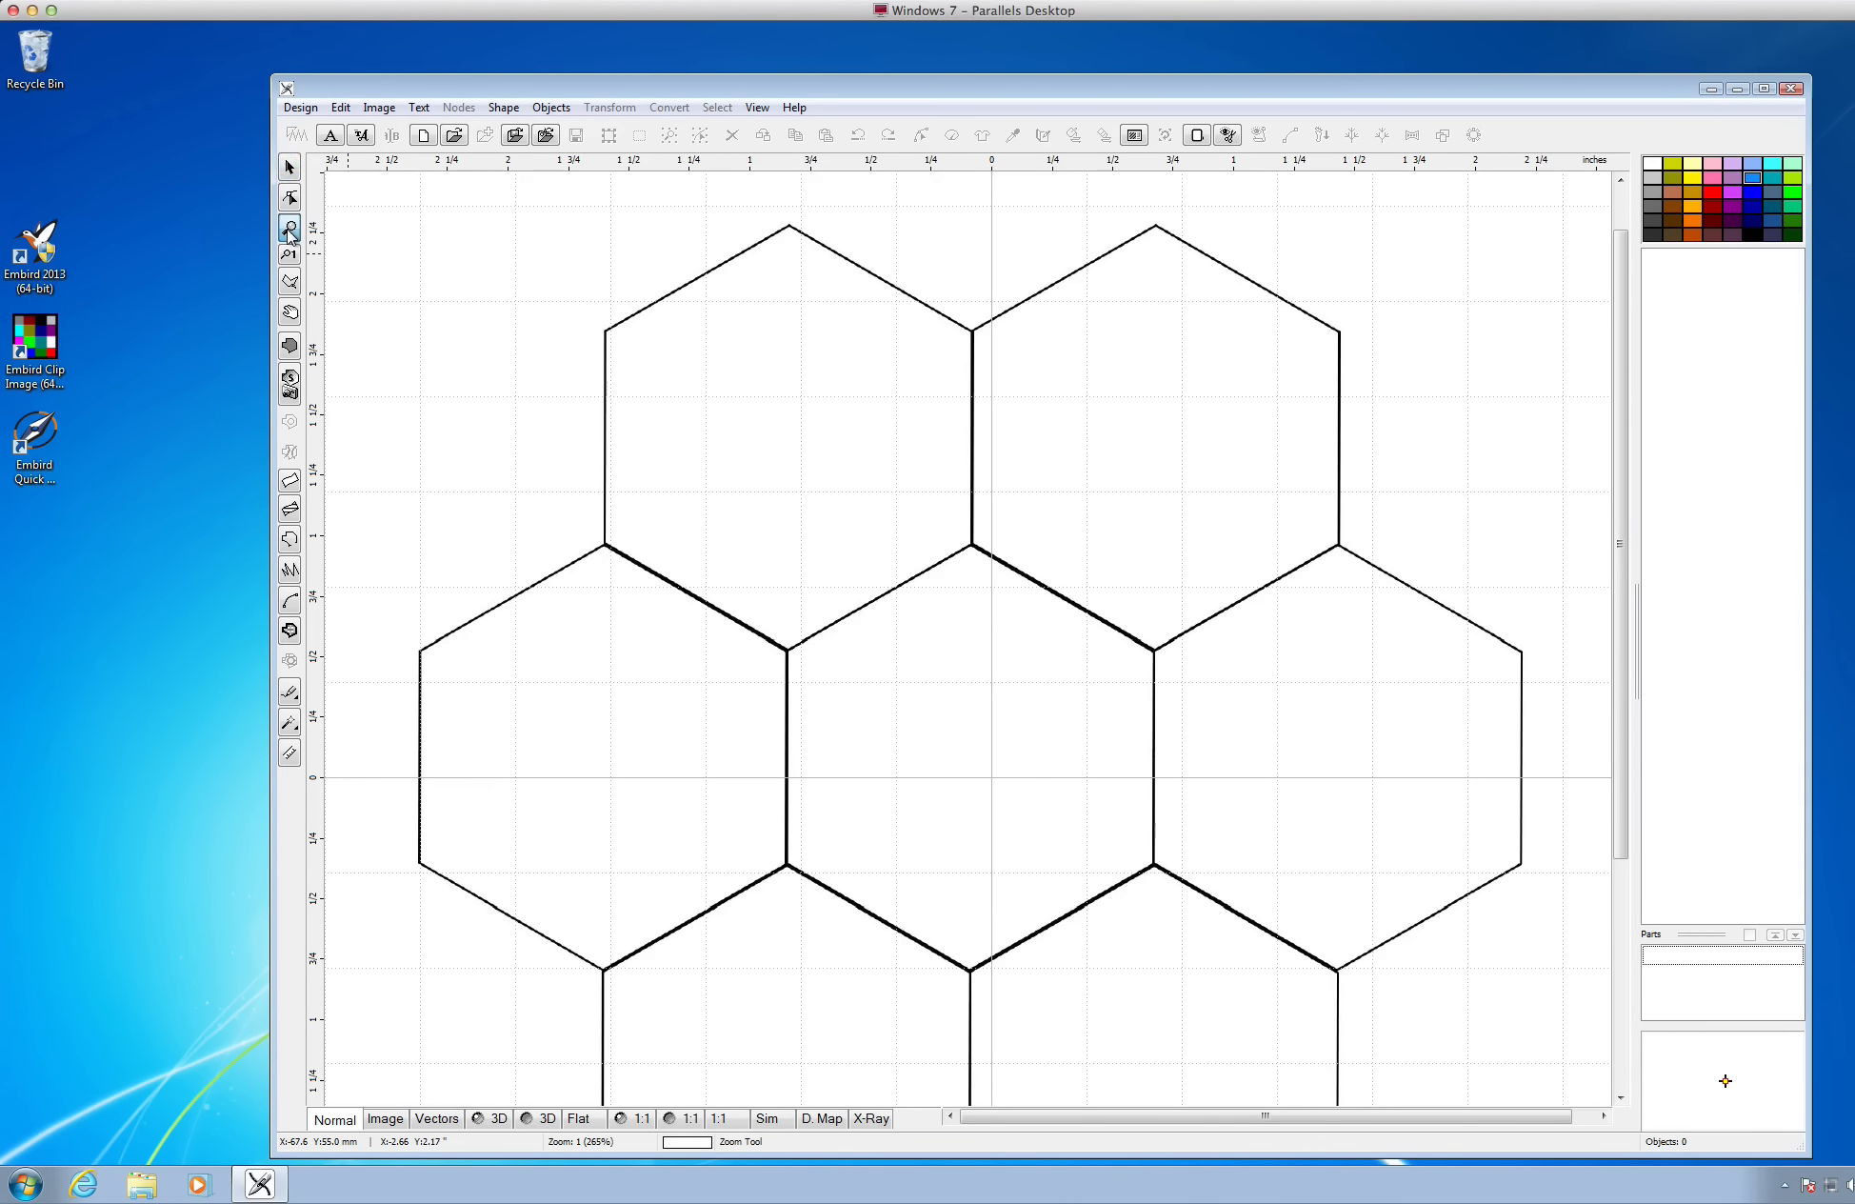
right_click(746, 369)
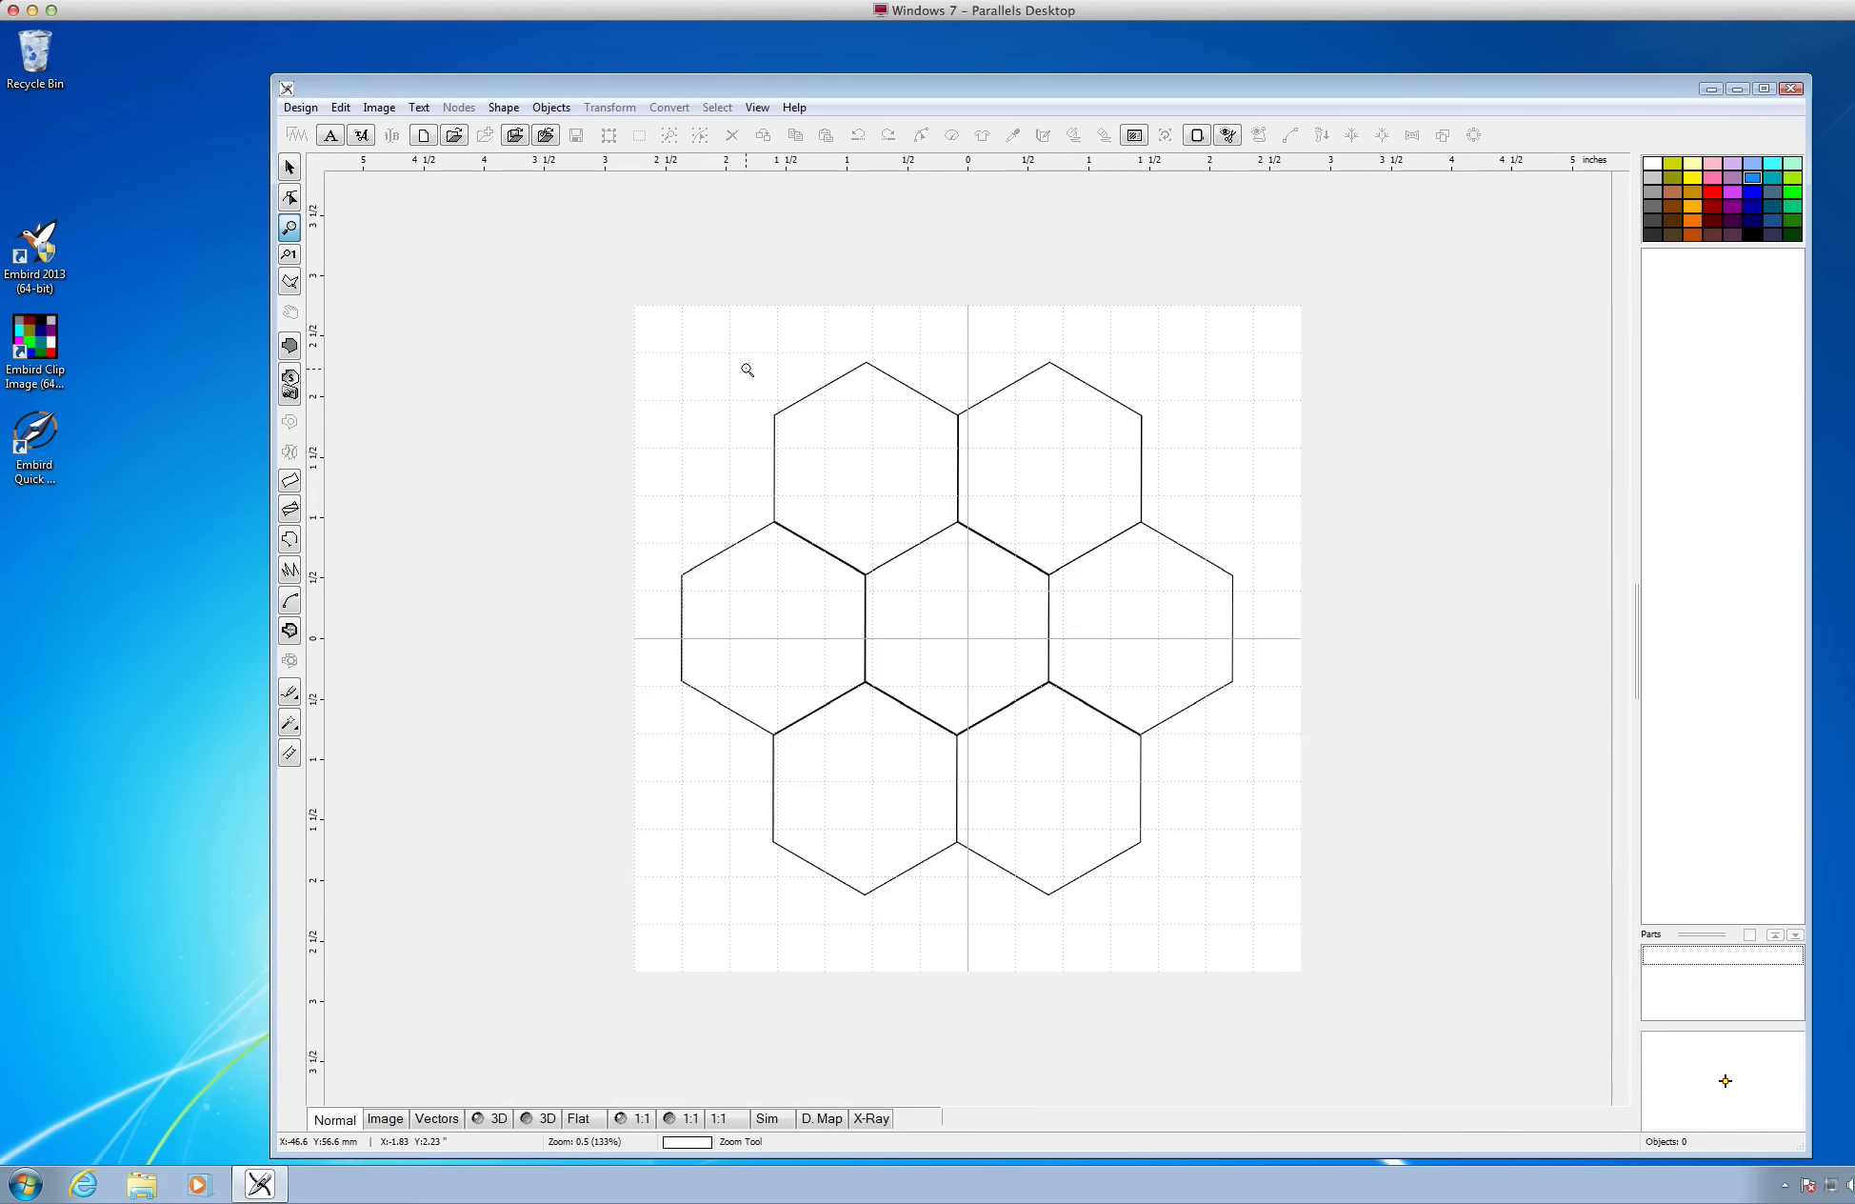
left_click(289, 167)
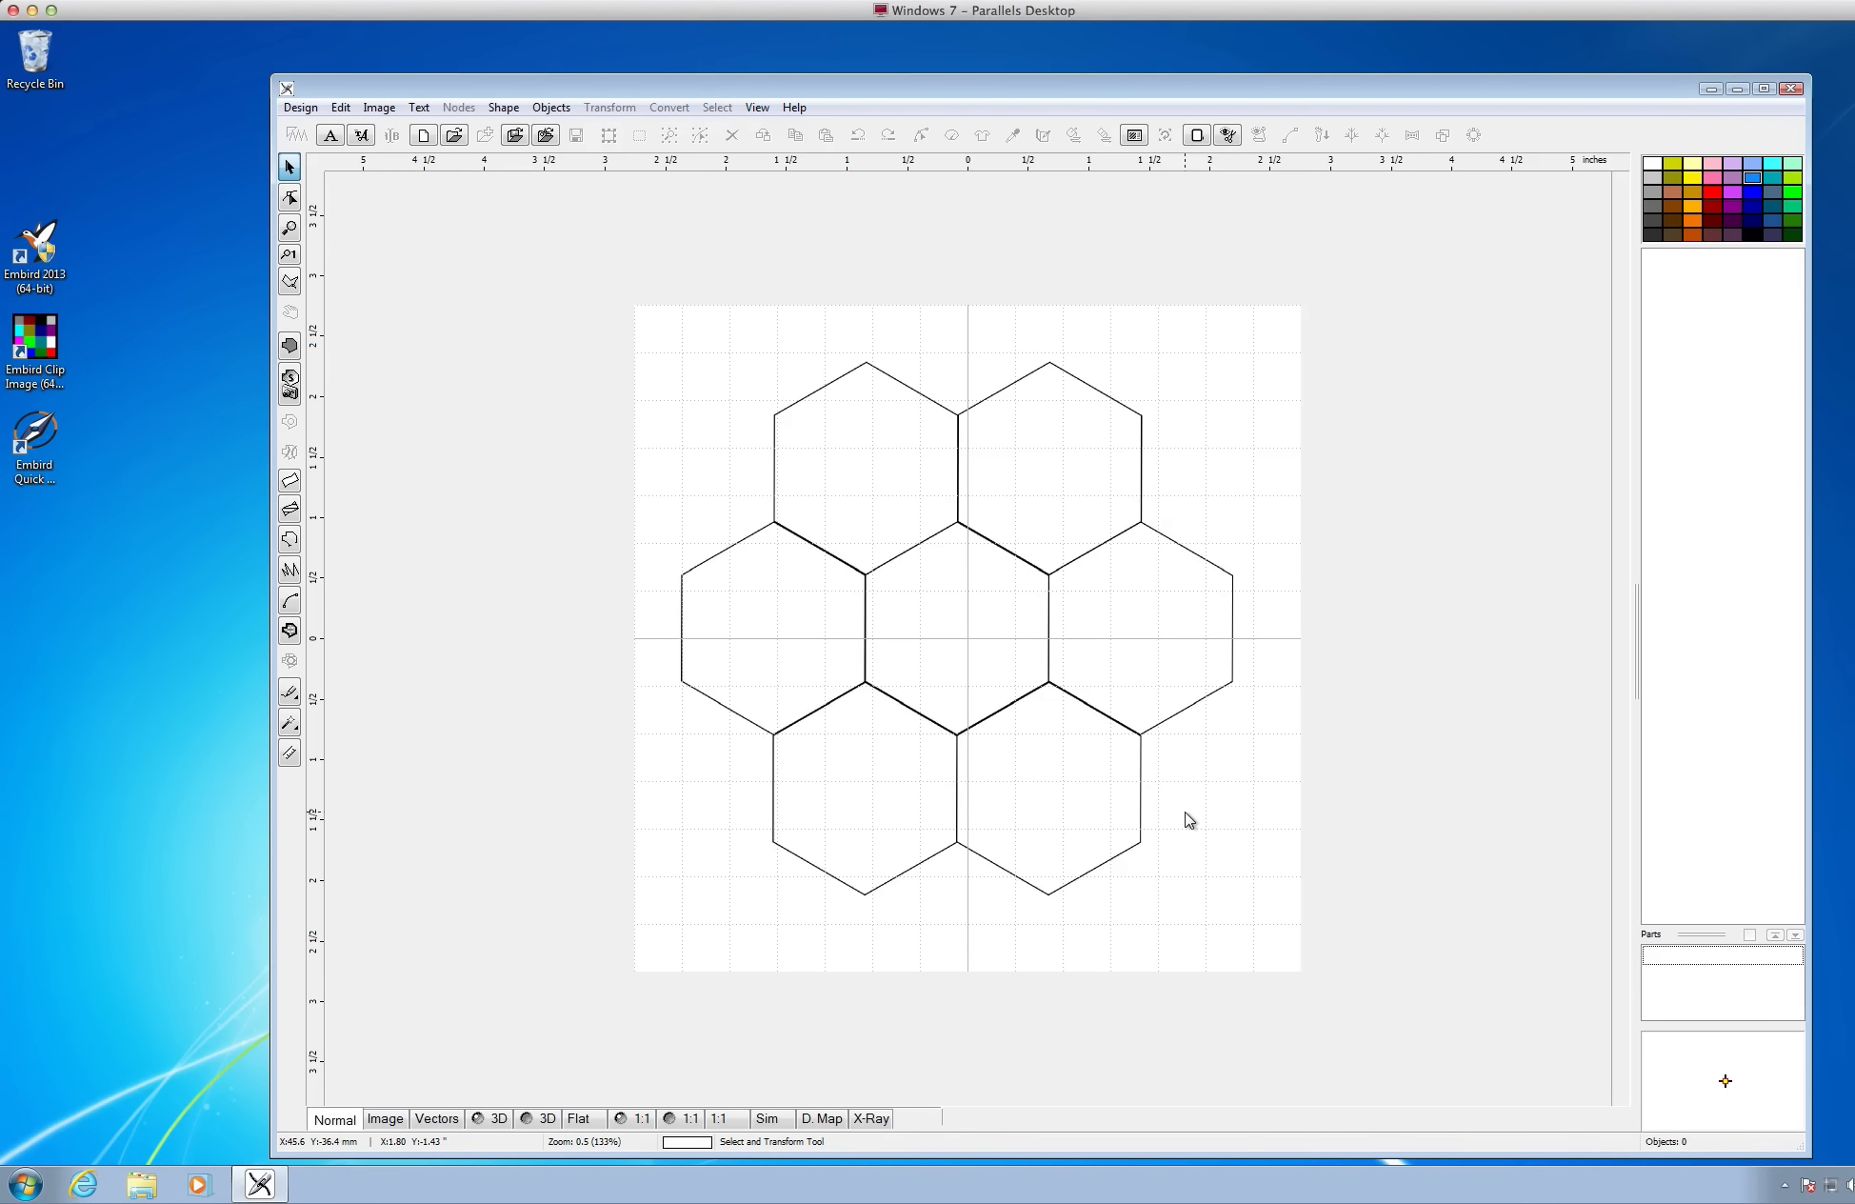
left_click(290, 541)
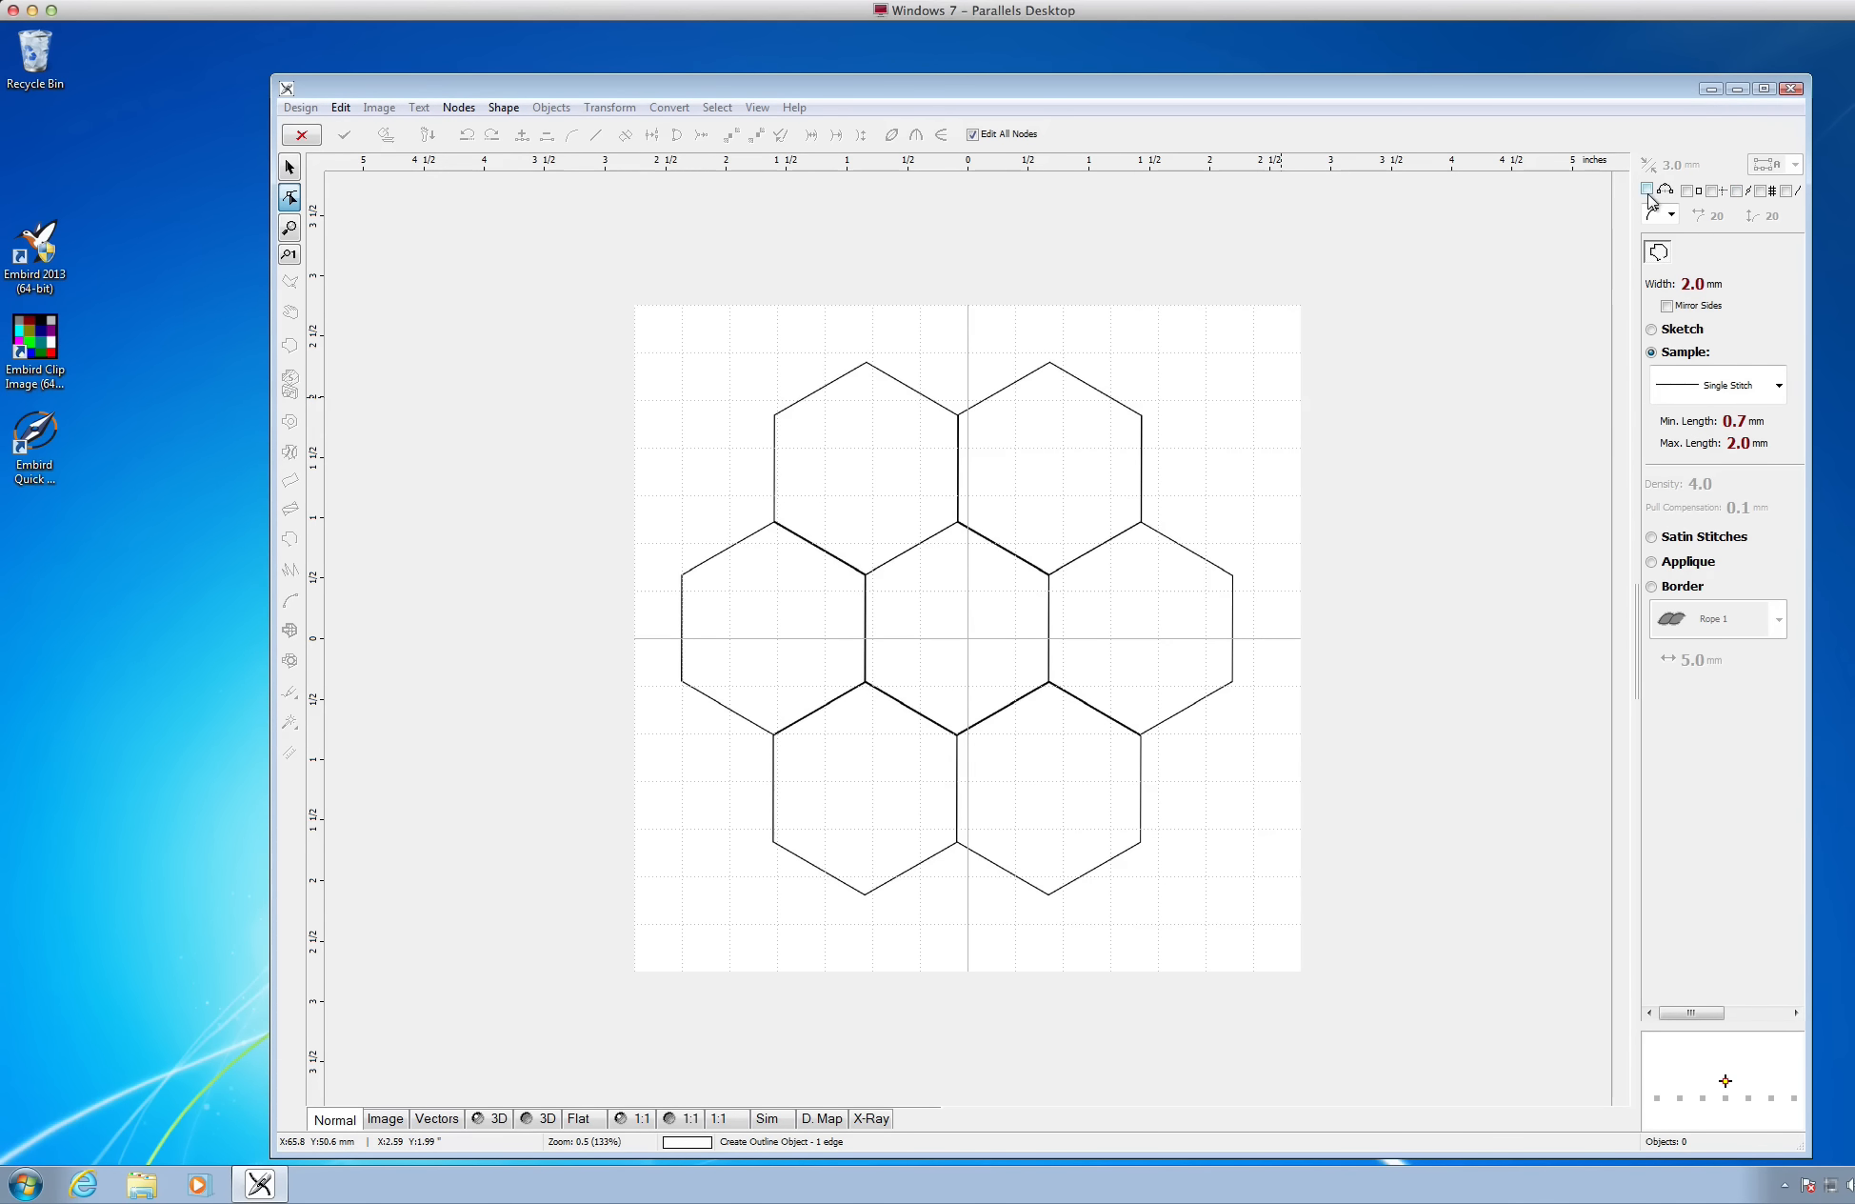
left_click(1737, 191)
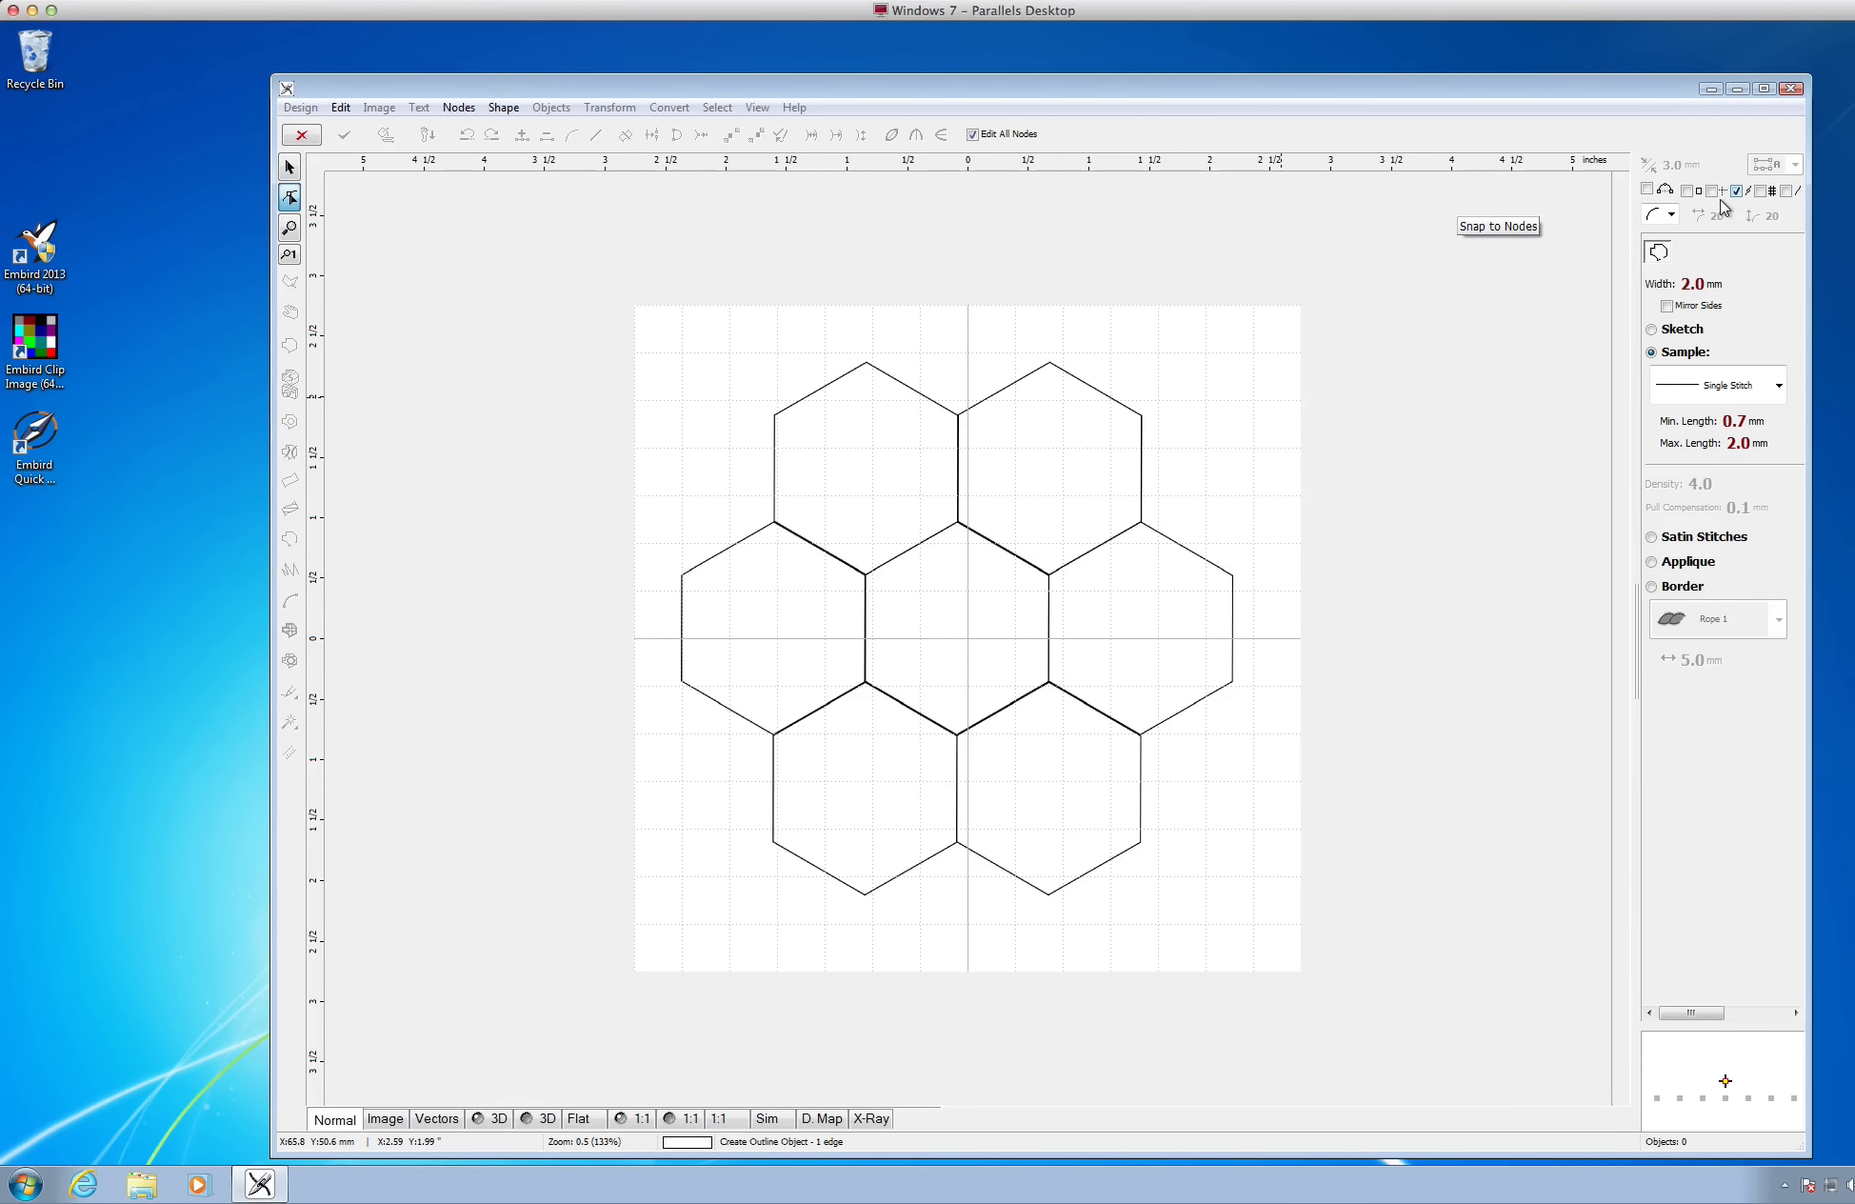
left_click(1654, 220)
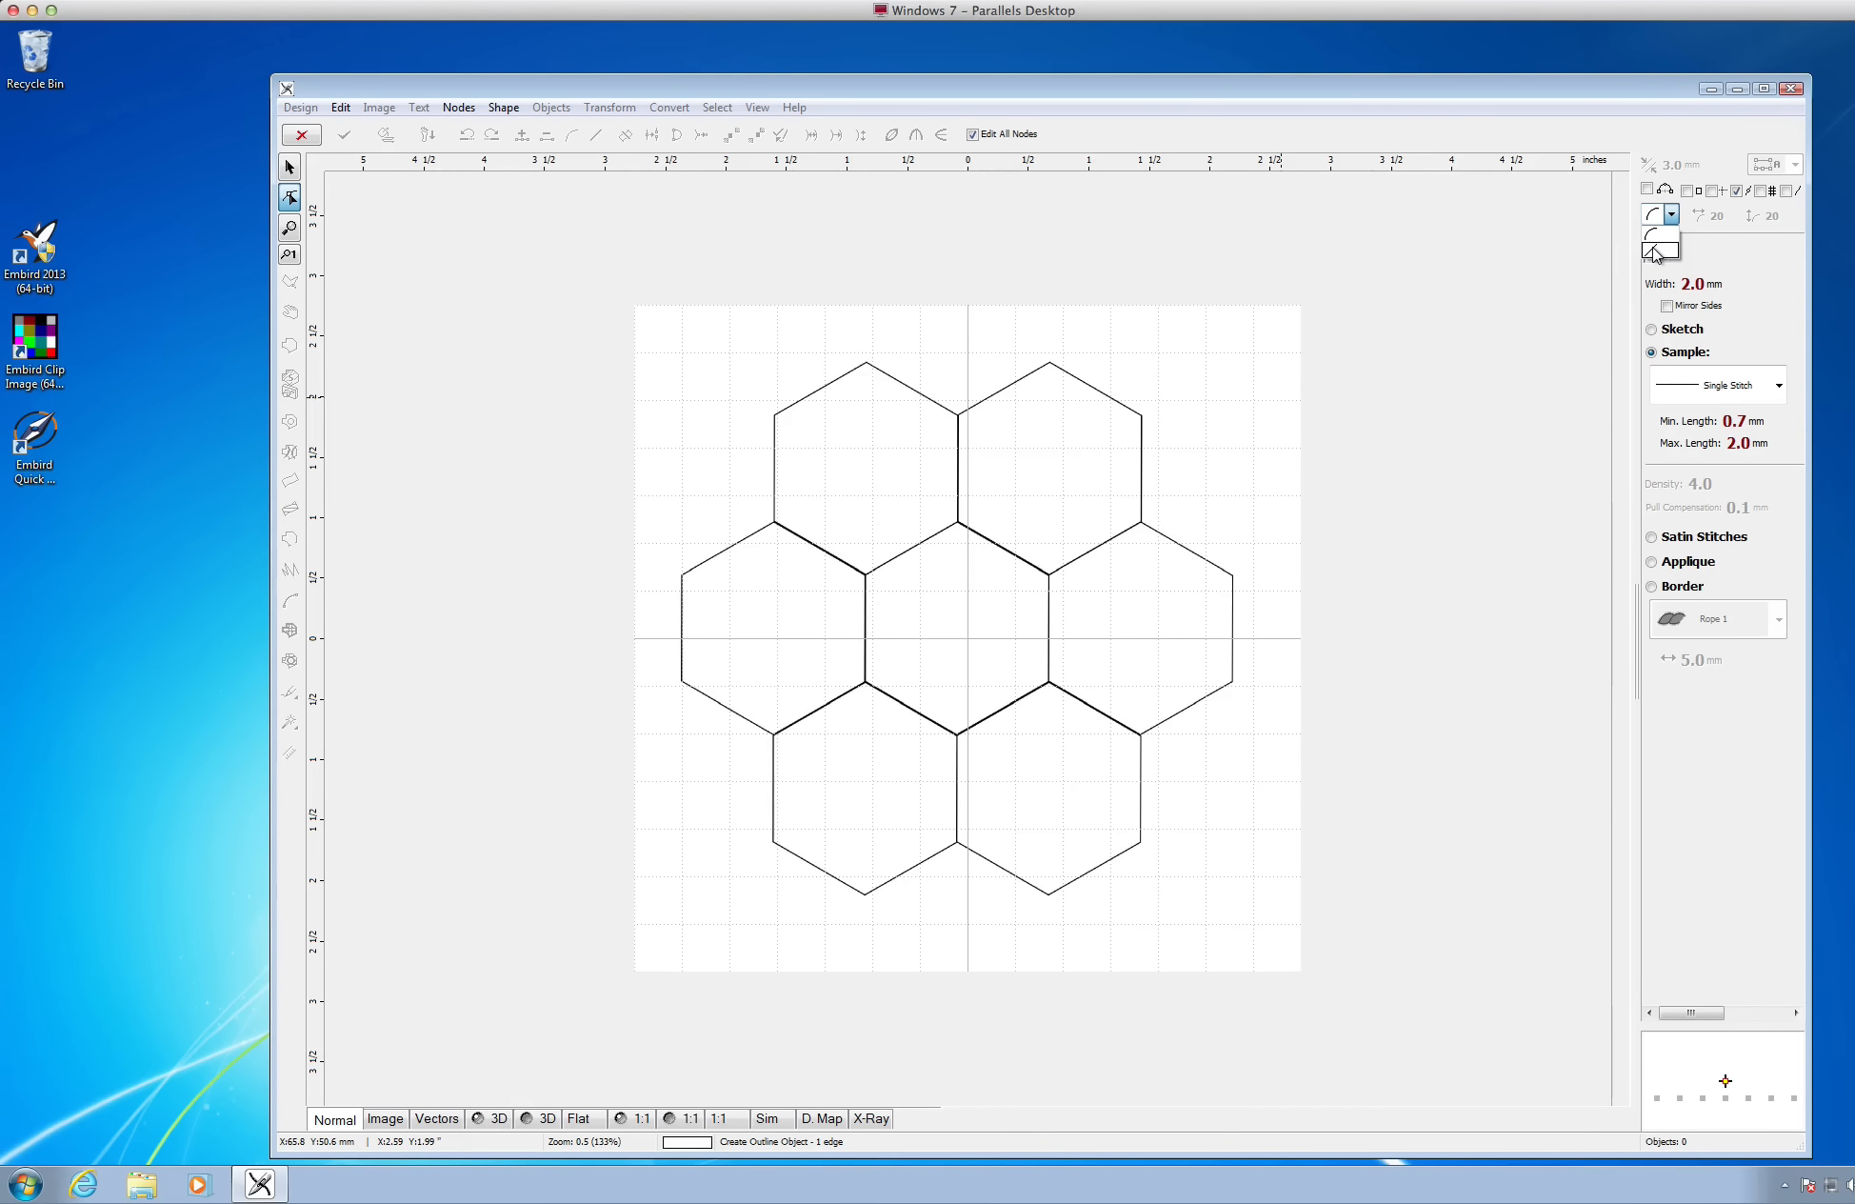
left_click(1655, 252)
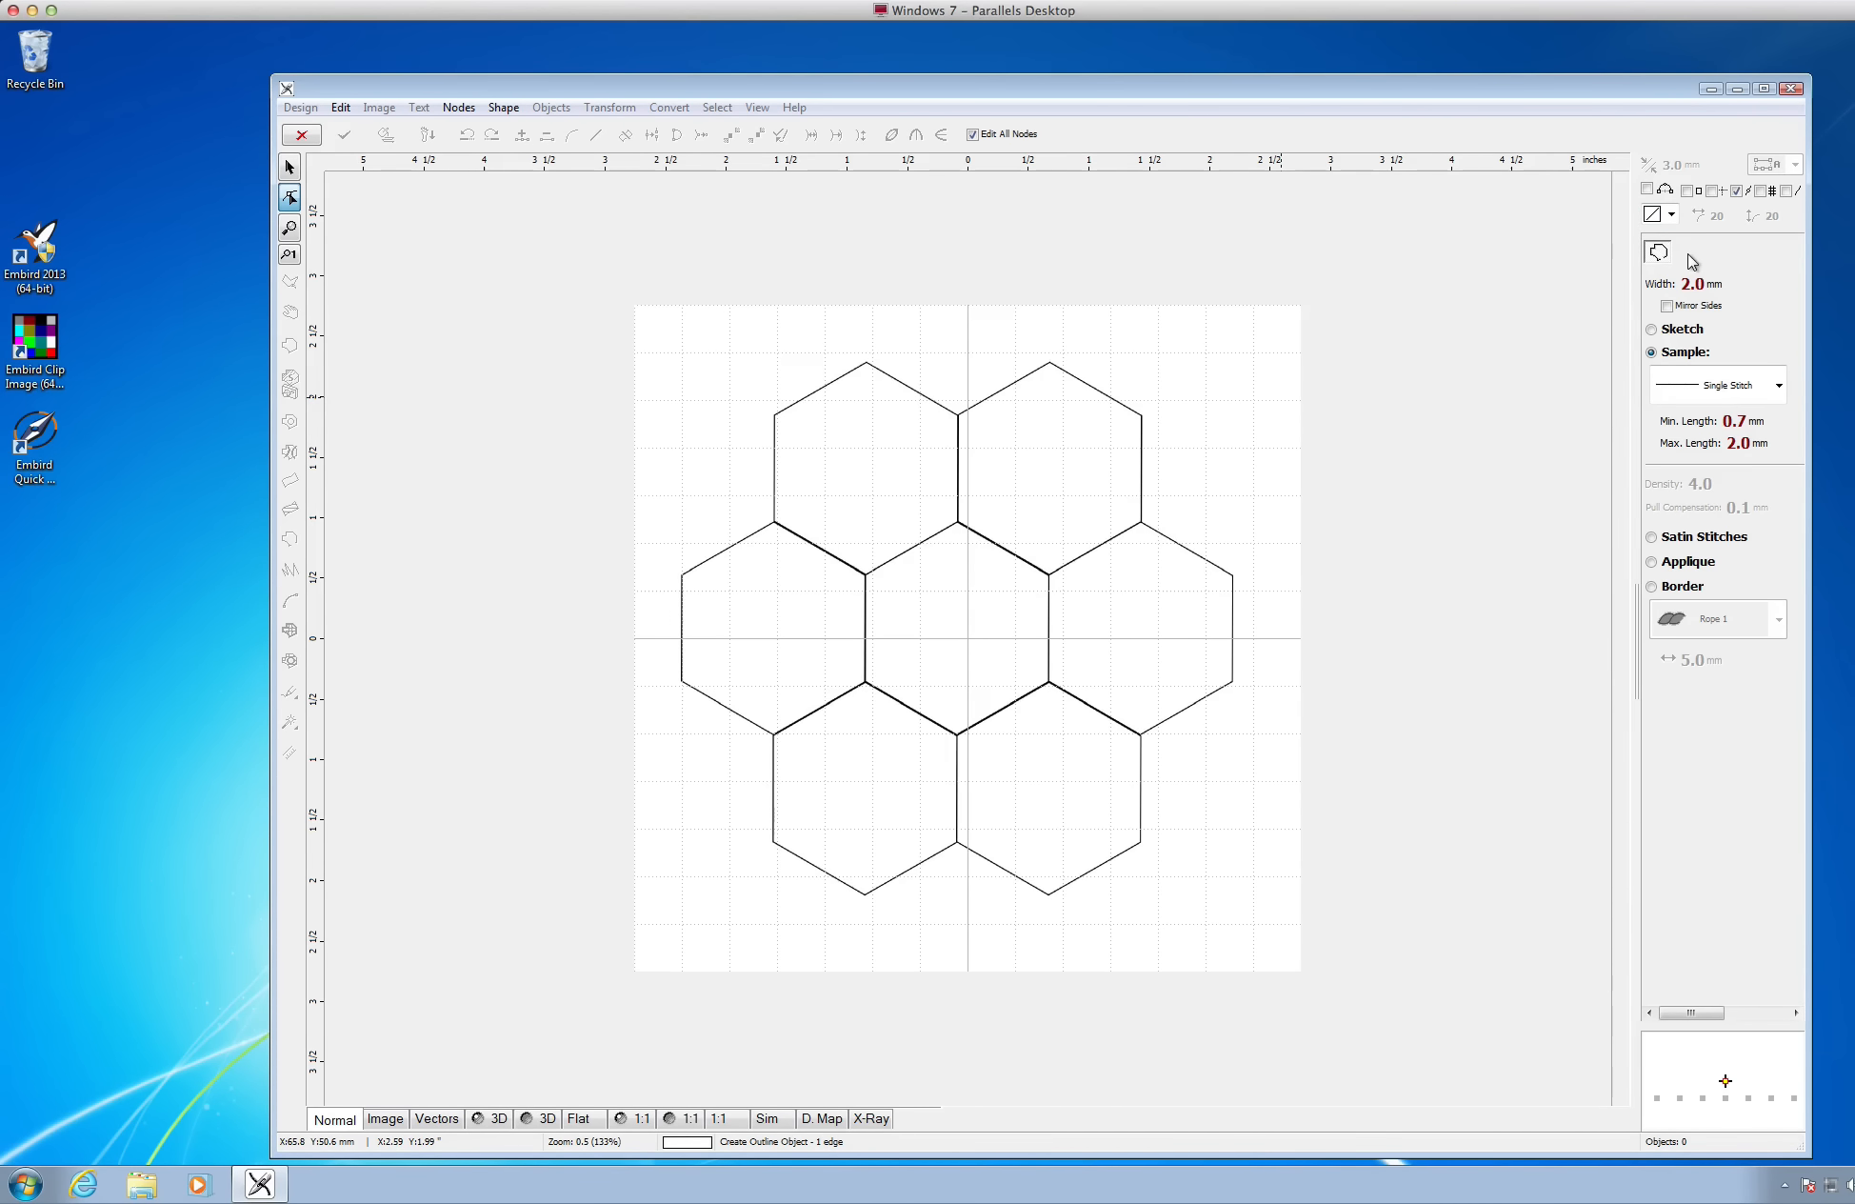
Trace the centre hexagon clockwise from its upper-left corner, placing the closing node exactly on the starting node
left_click(867, 576)
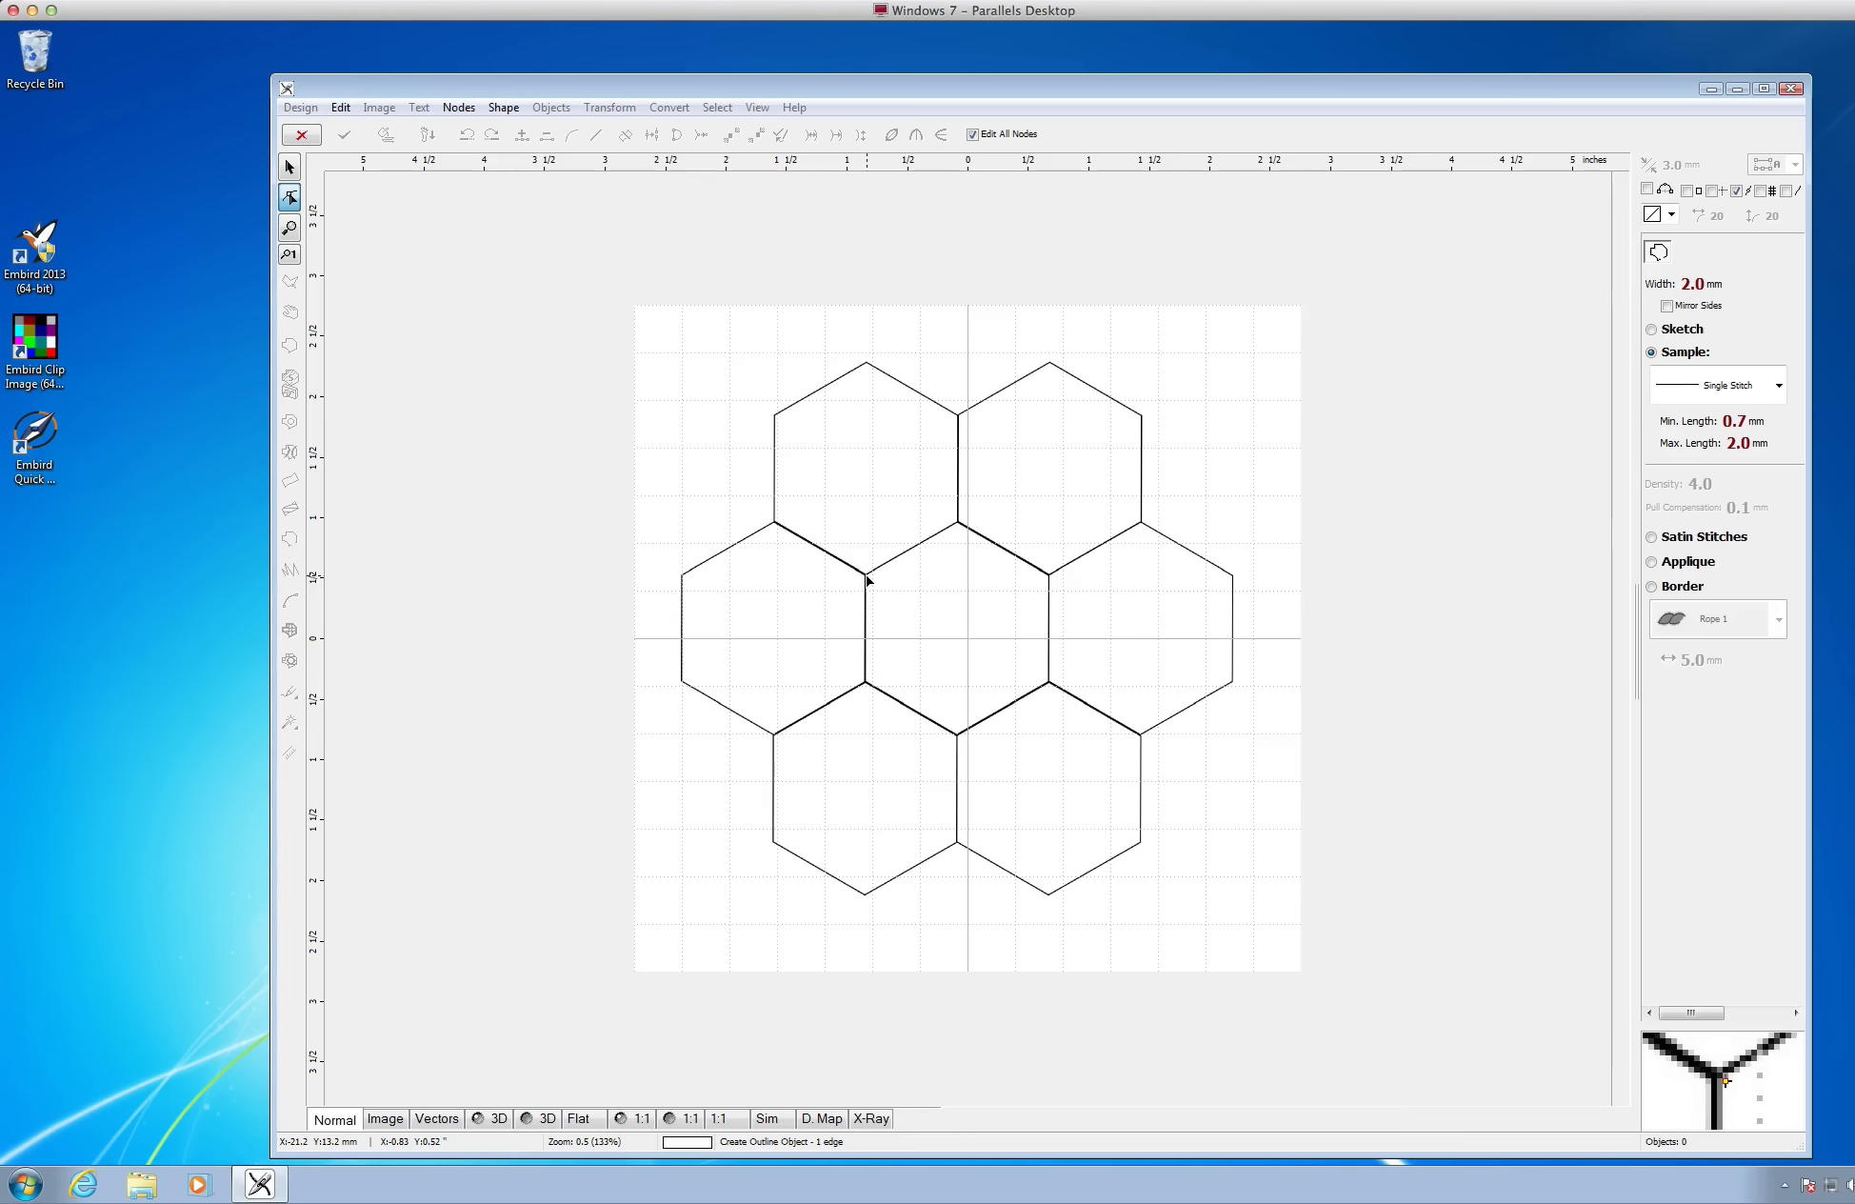
left_click(957, 522)
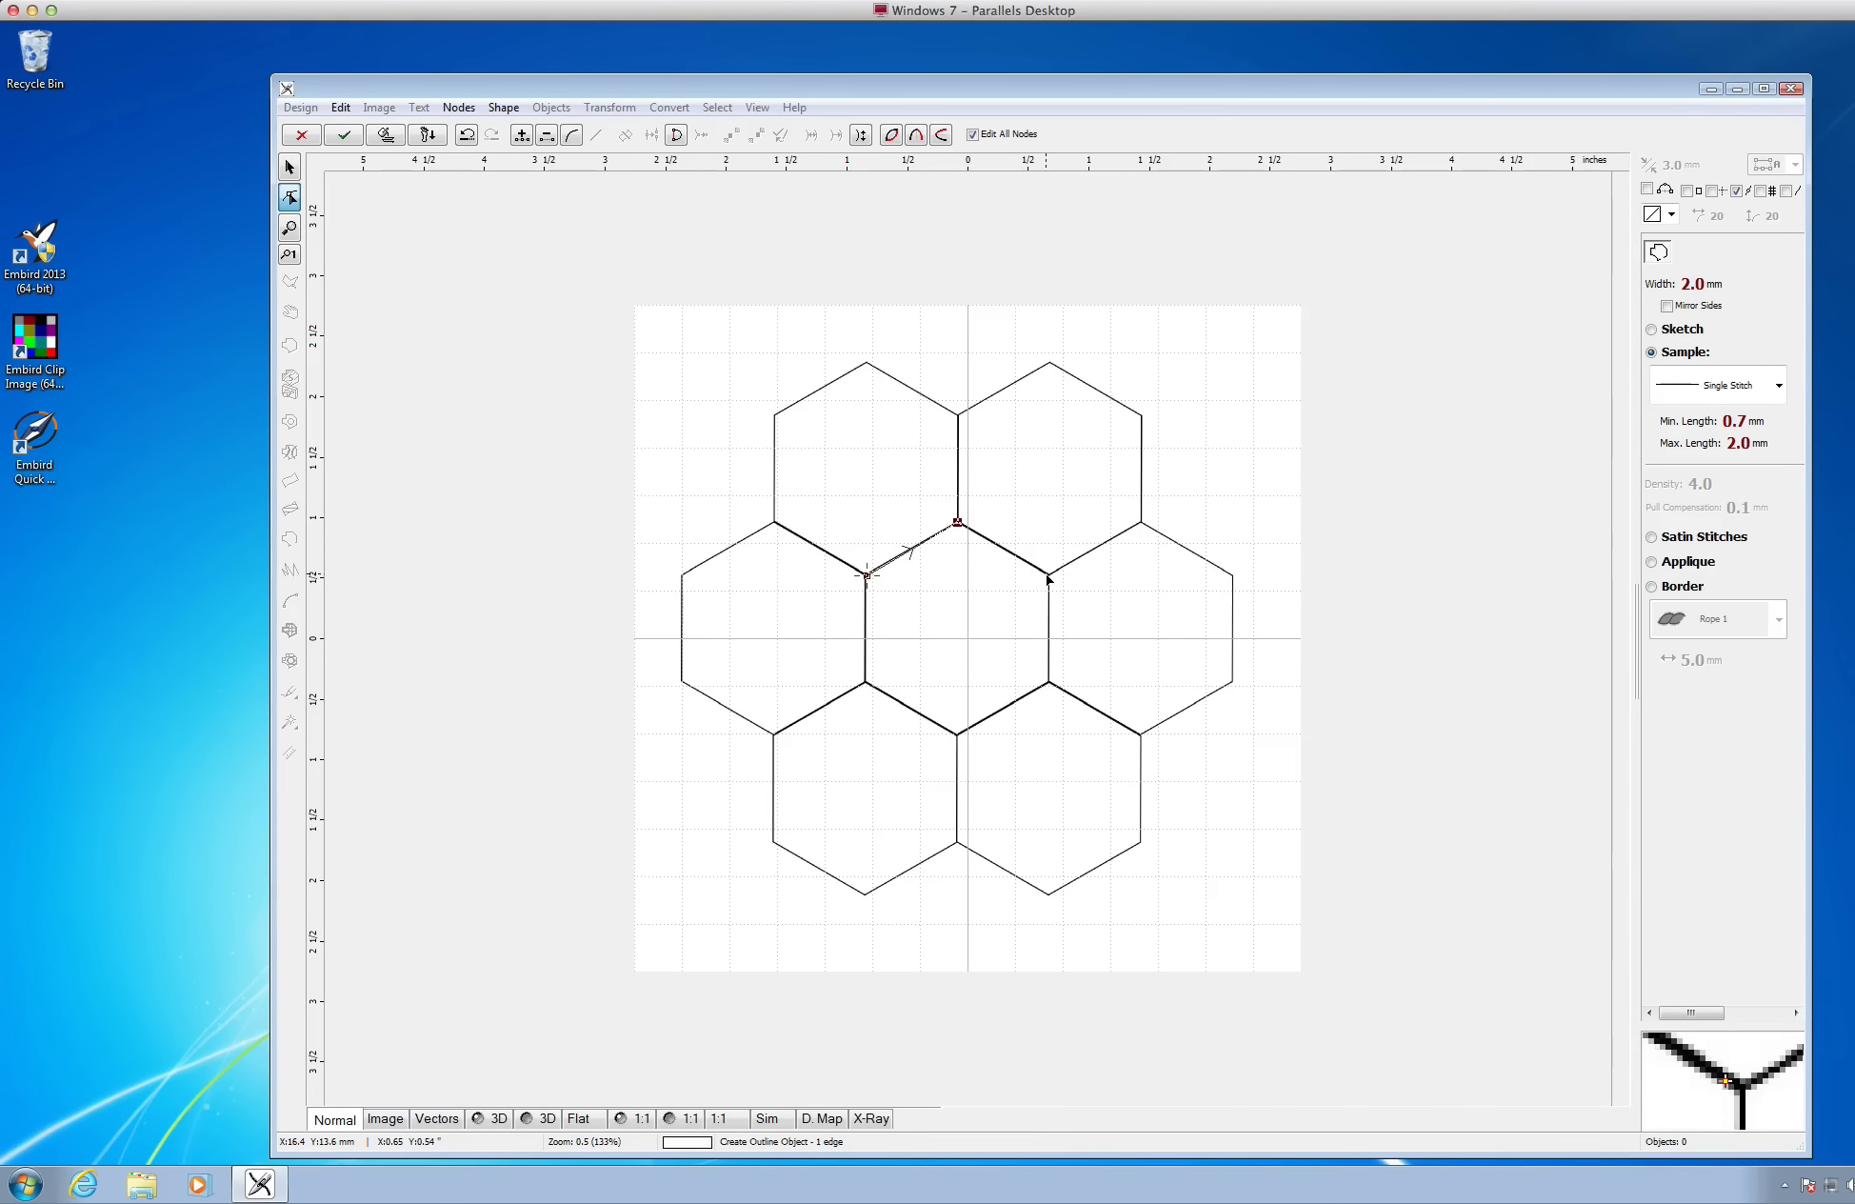
left_click(1049, 576)
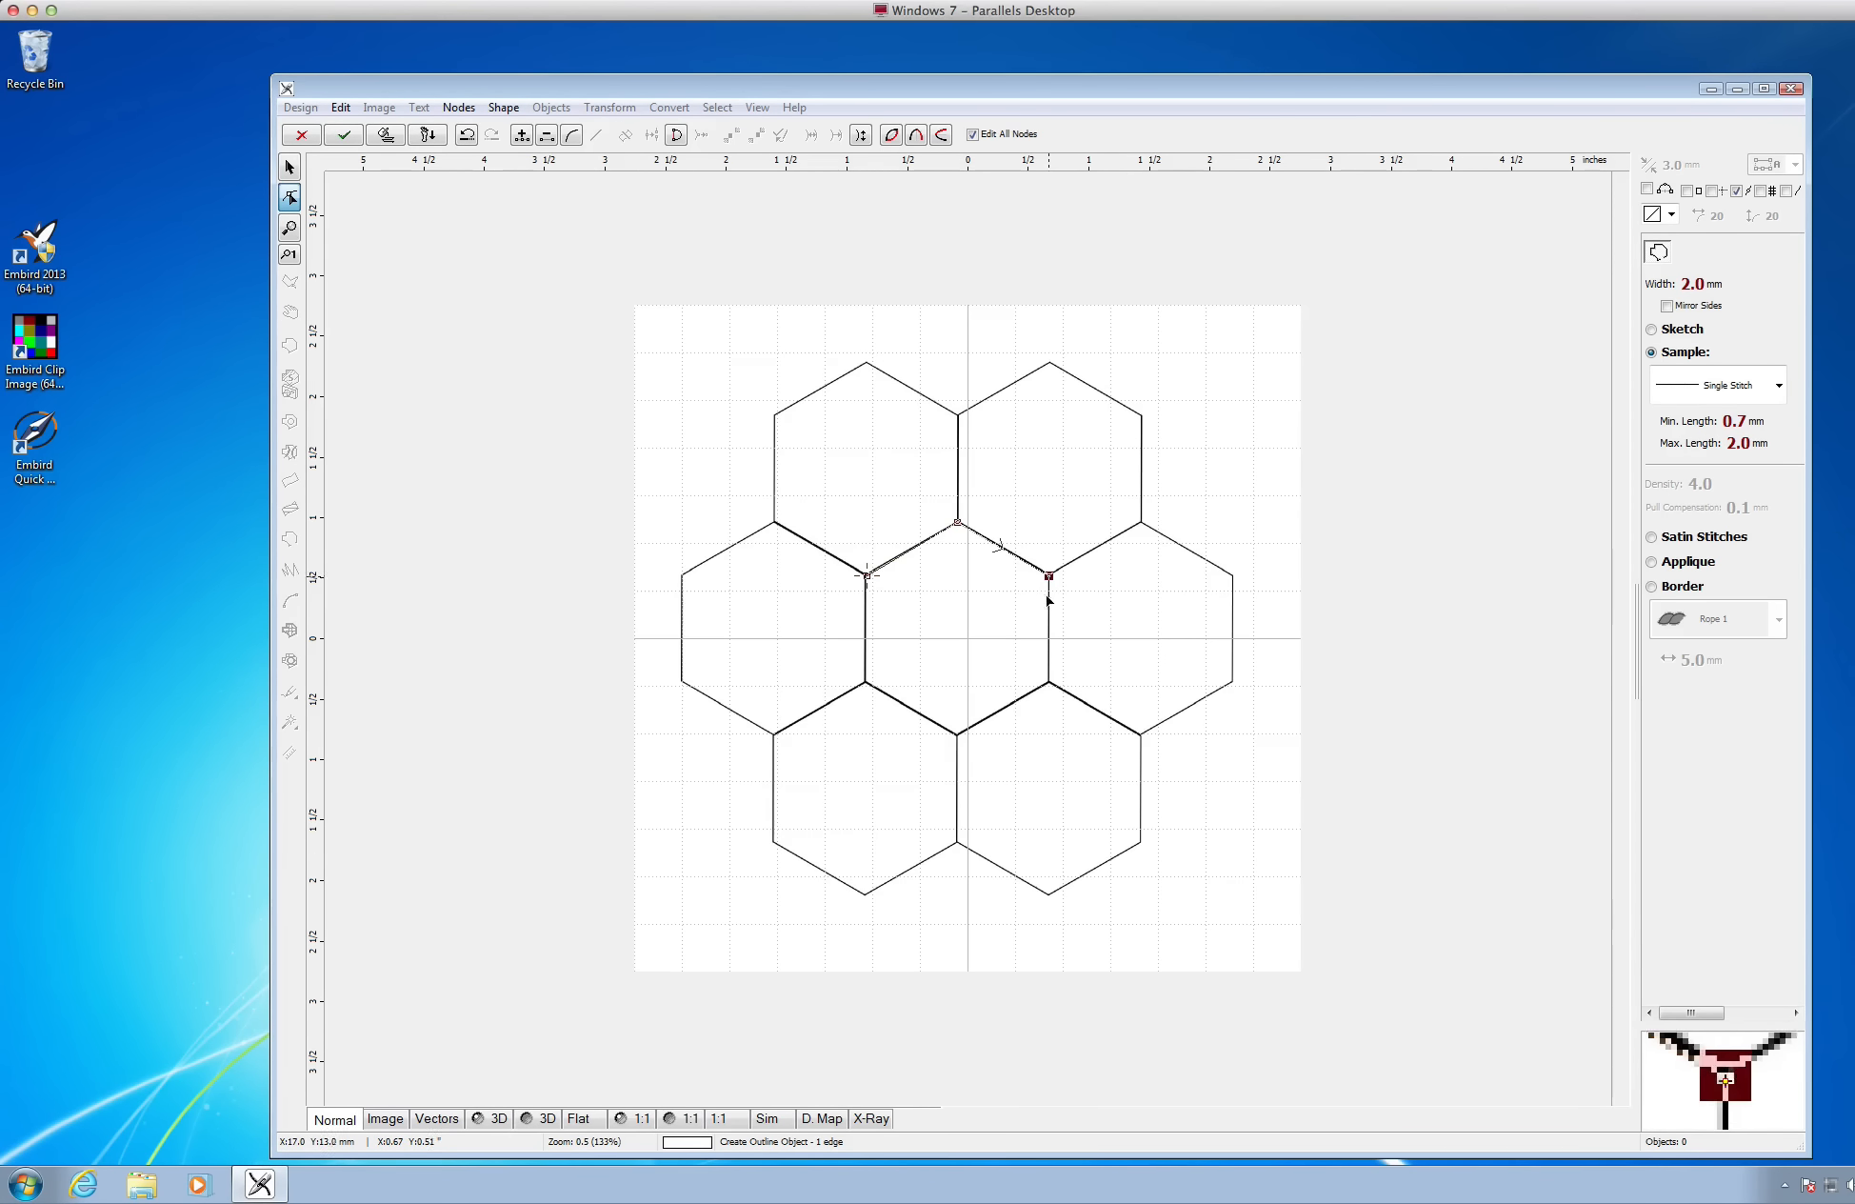
left_click(1048, 681)
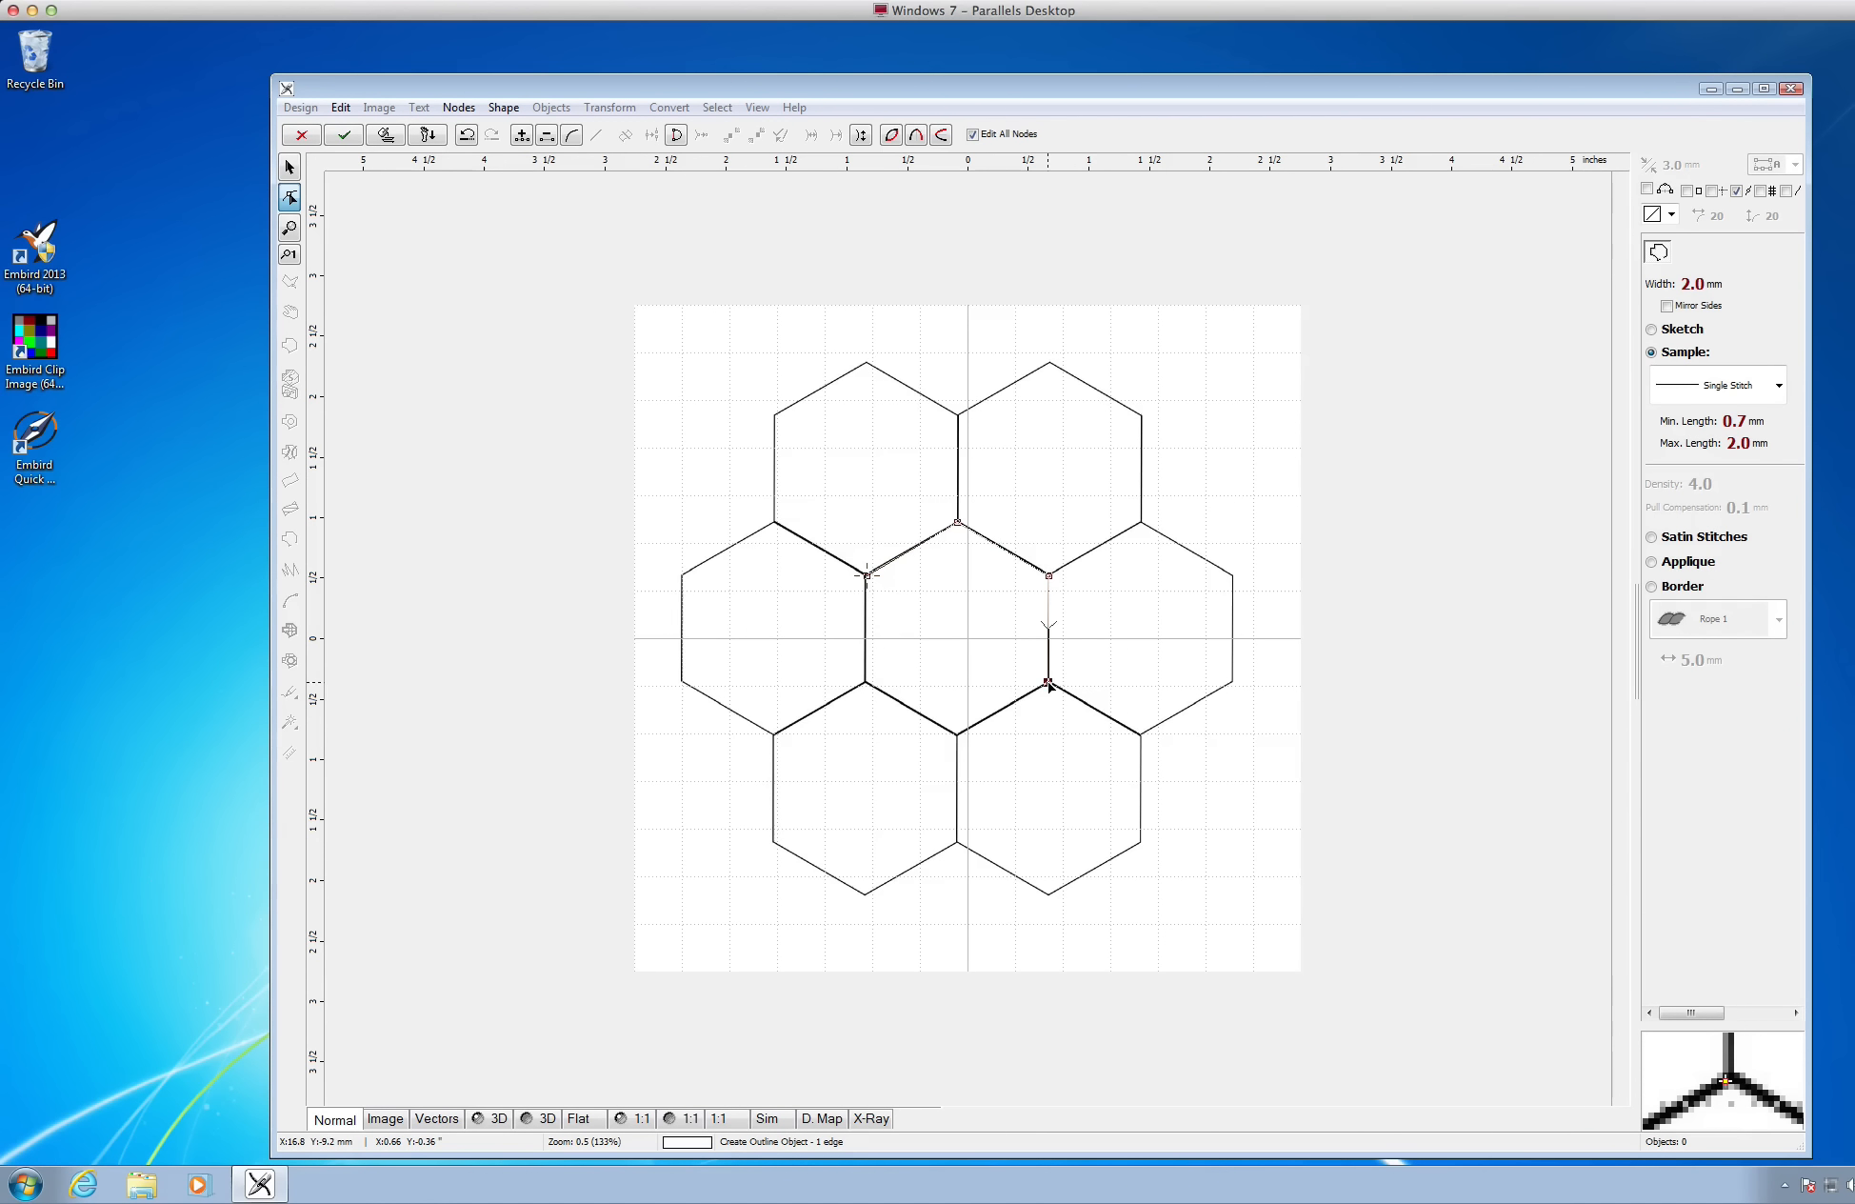
left_click(957, 735)
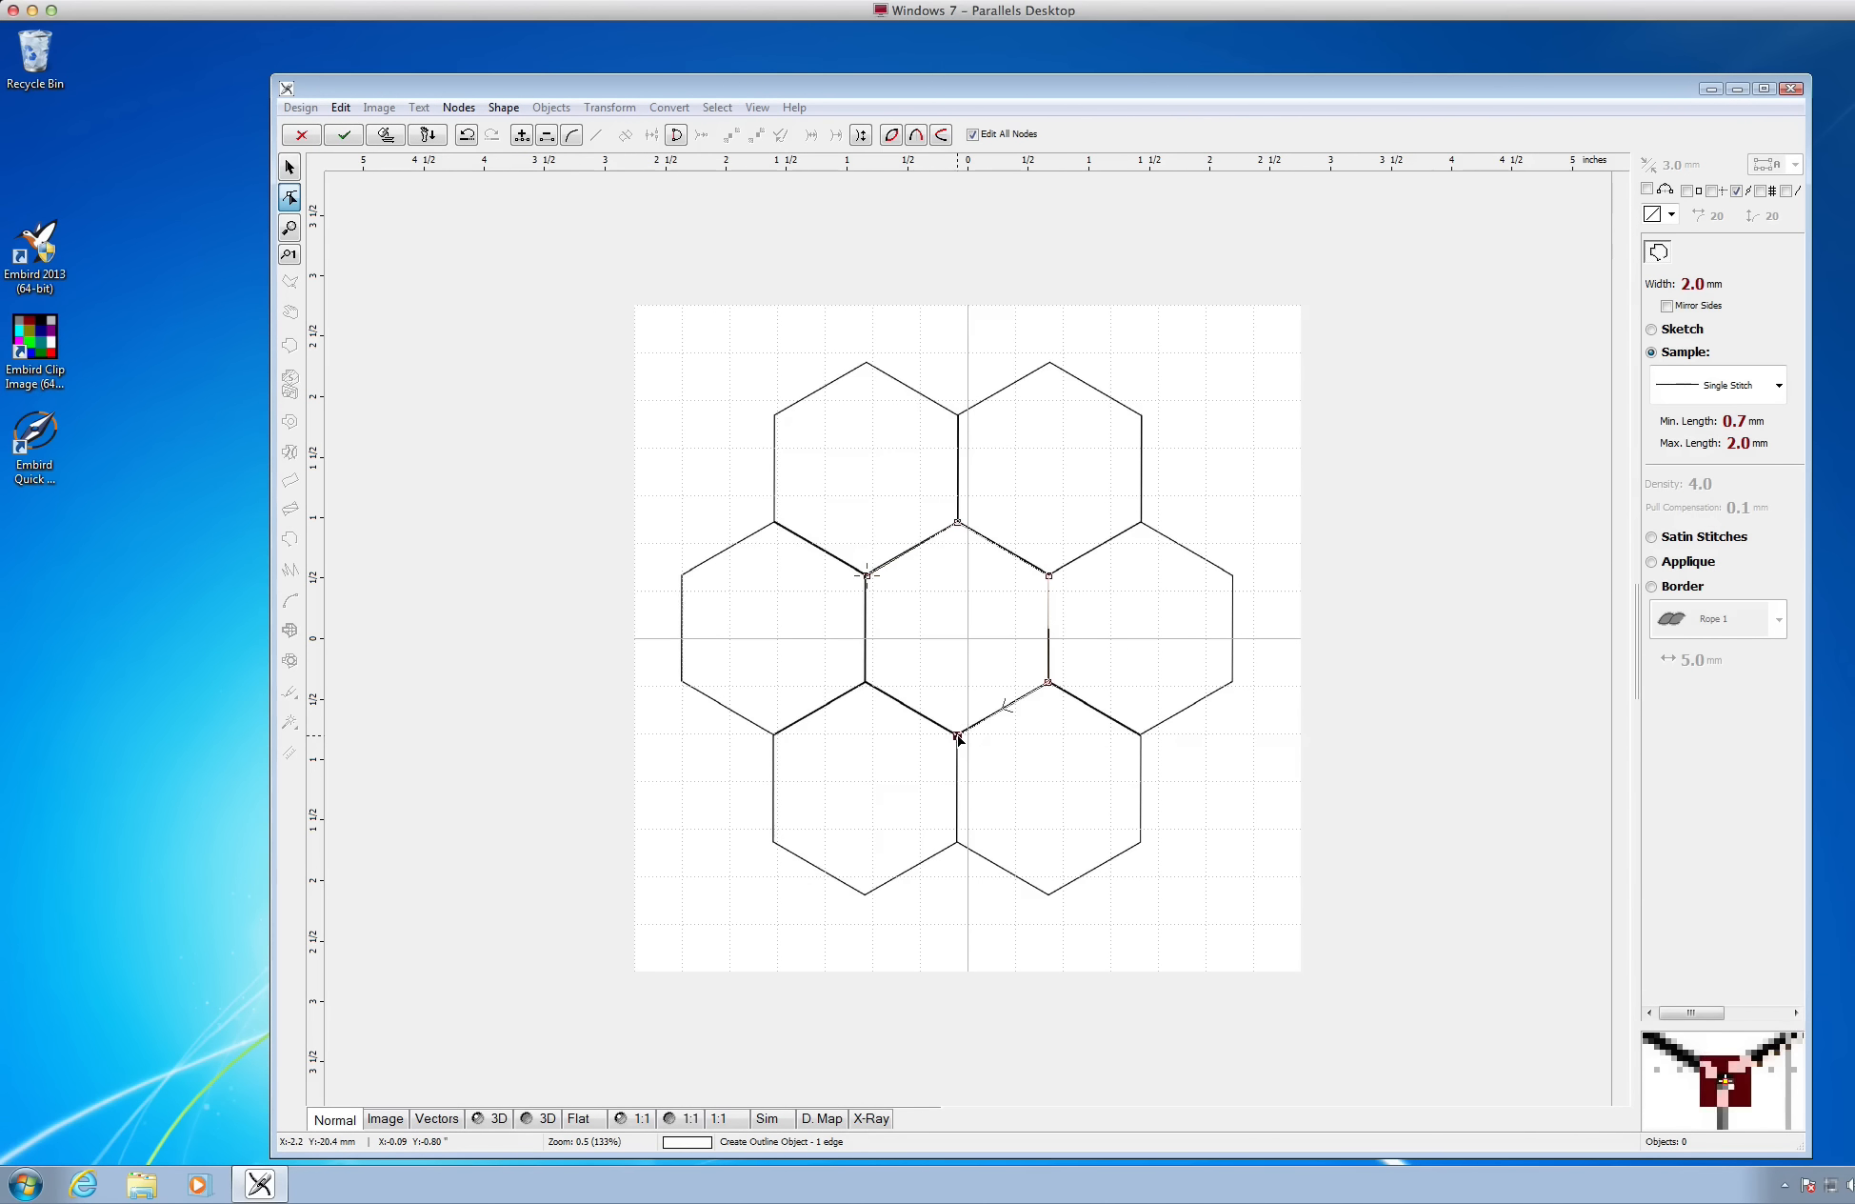
left_click(866, 684)
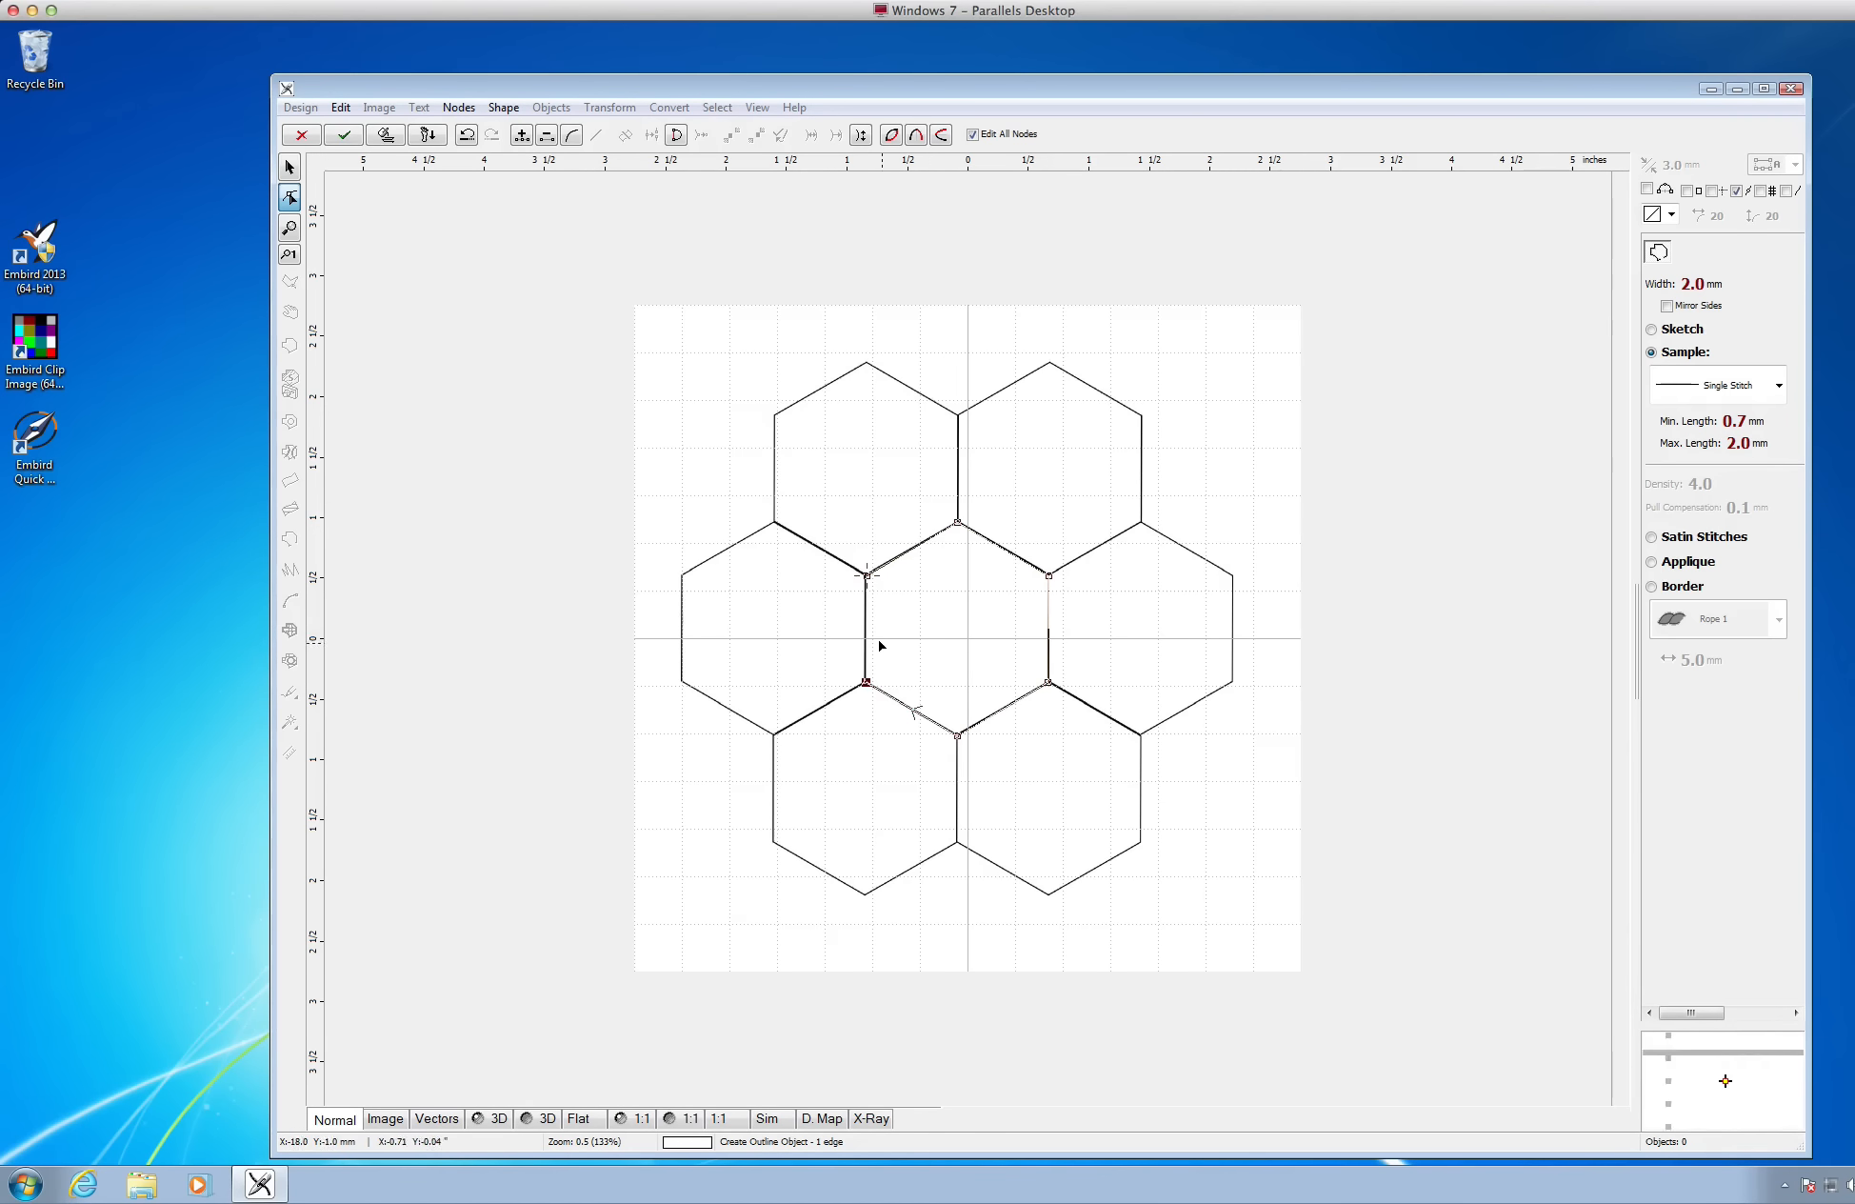
left_click(861, 592)
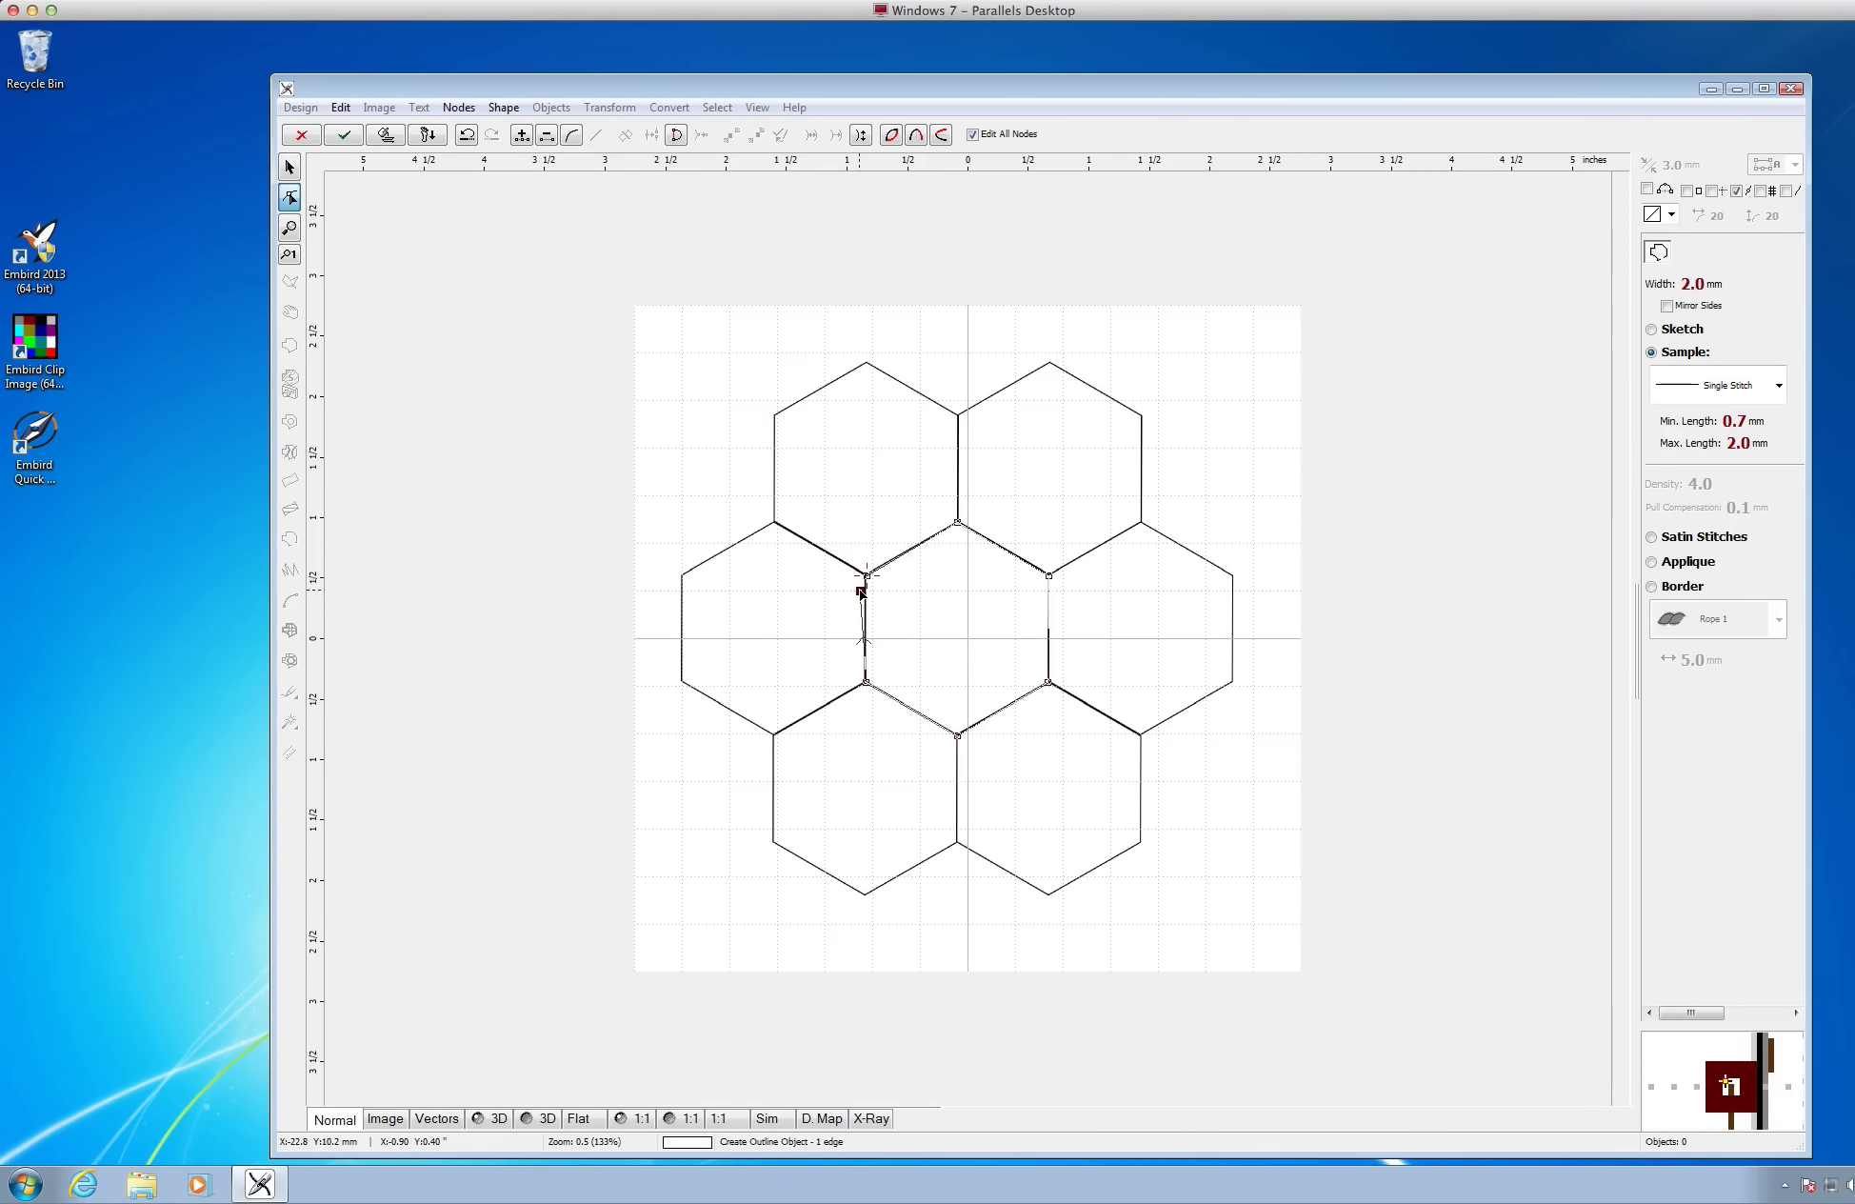
left_click_drag(860, 592, 868, 578)
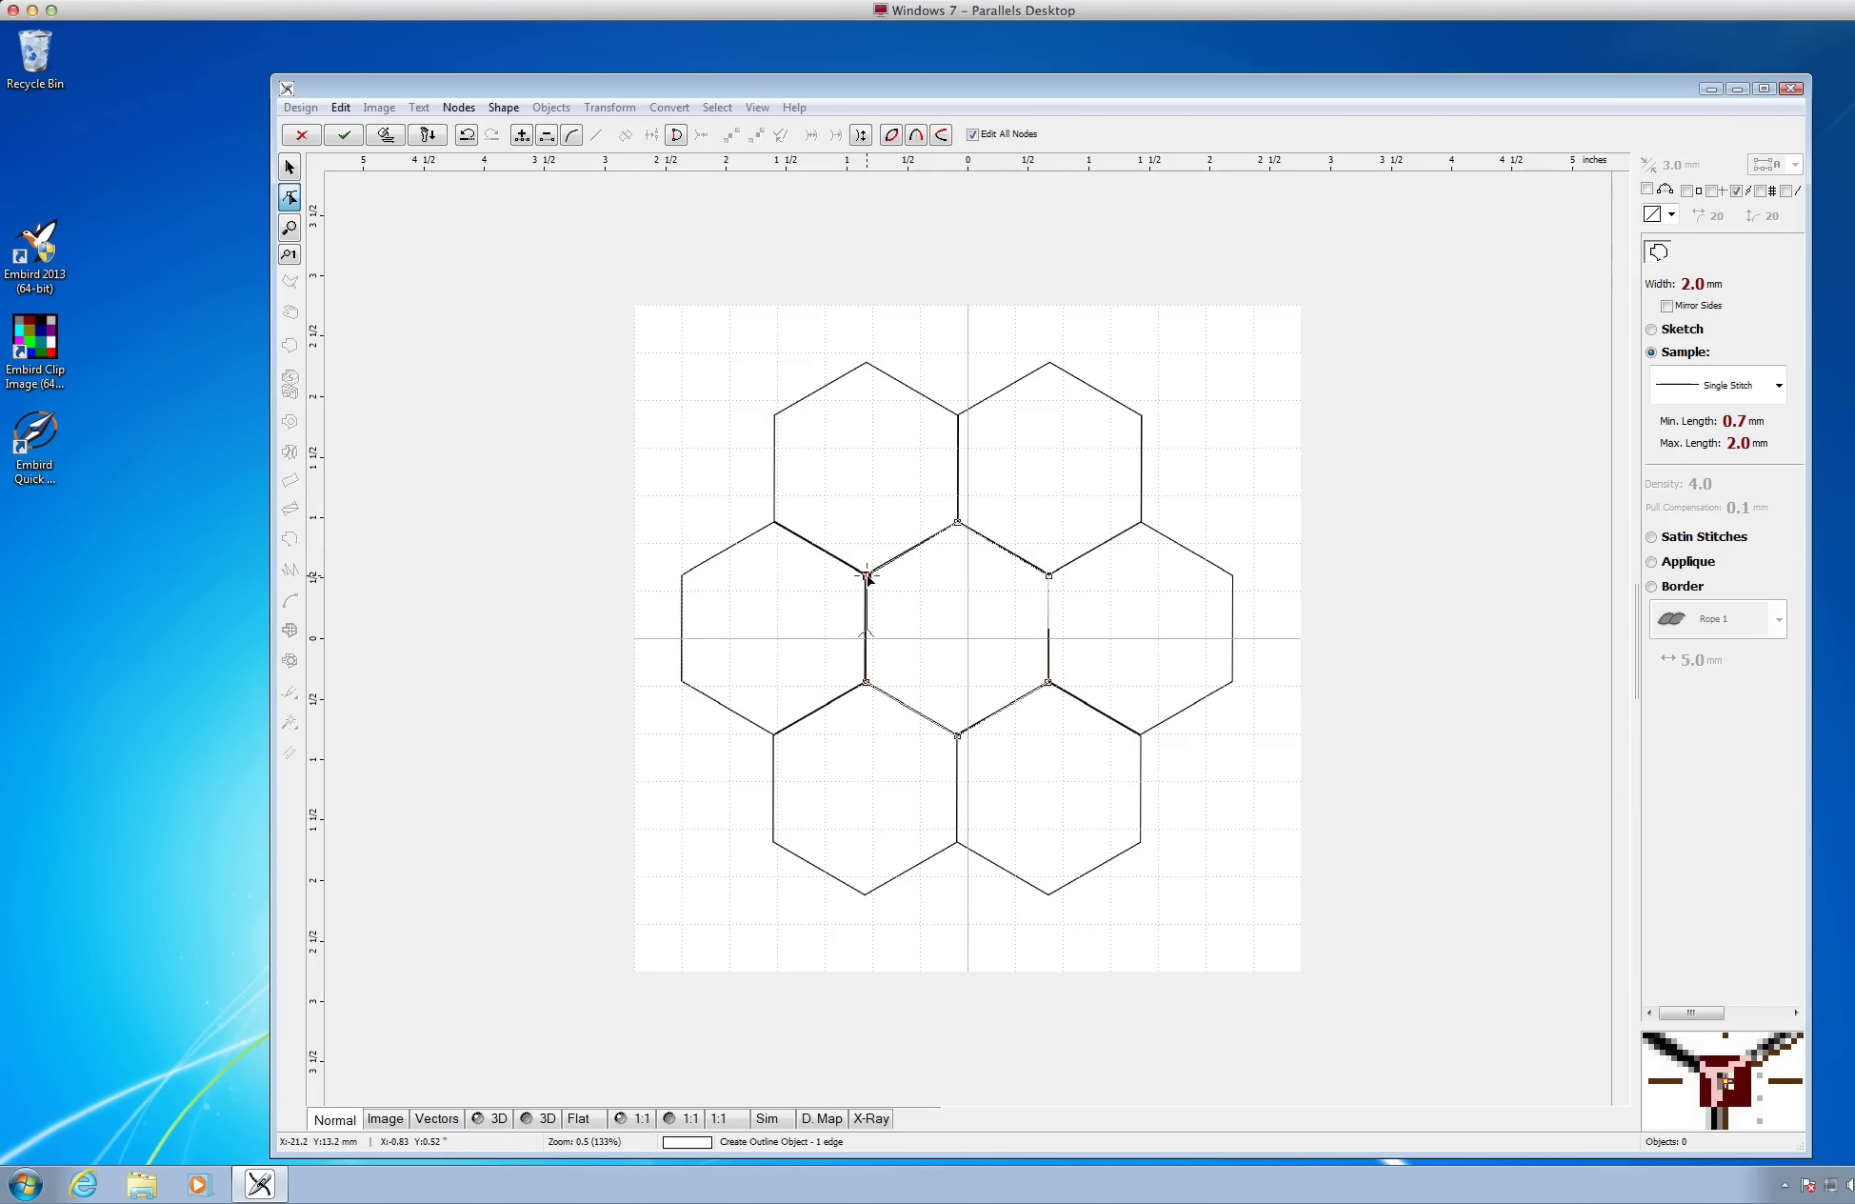
Extend the outline clockwise around the upper-left hexagon, ending at the corner it shares with the upper-right hexagon, and finish the object
left_click(773, 524)
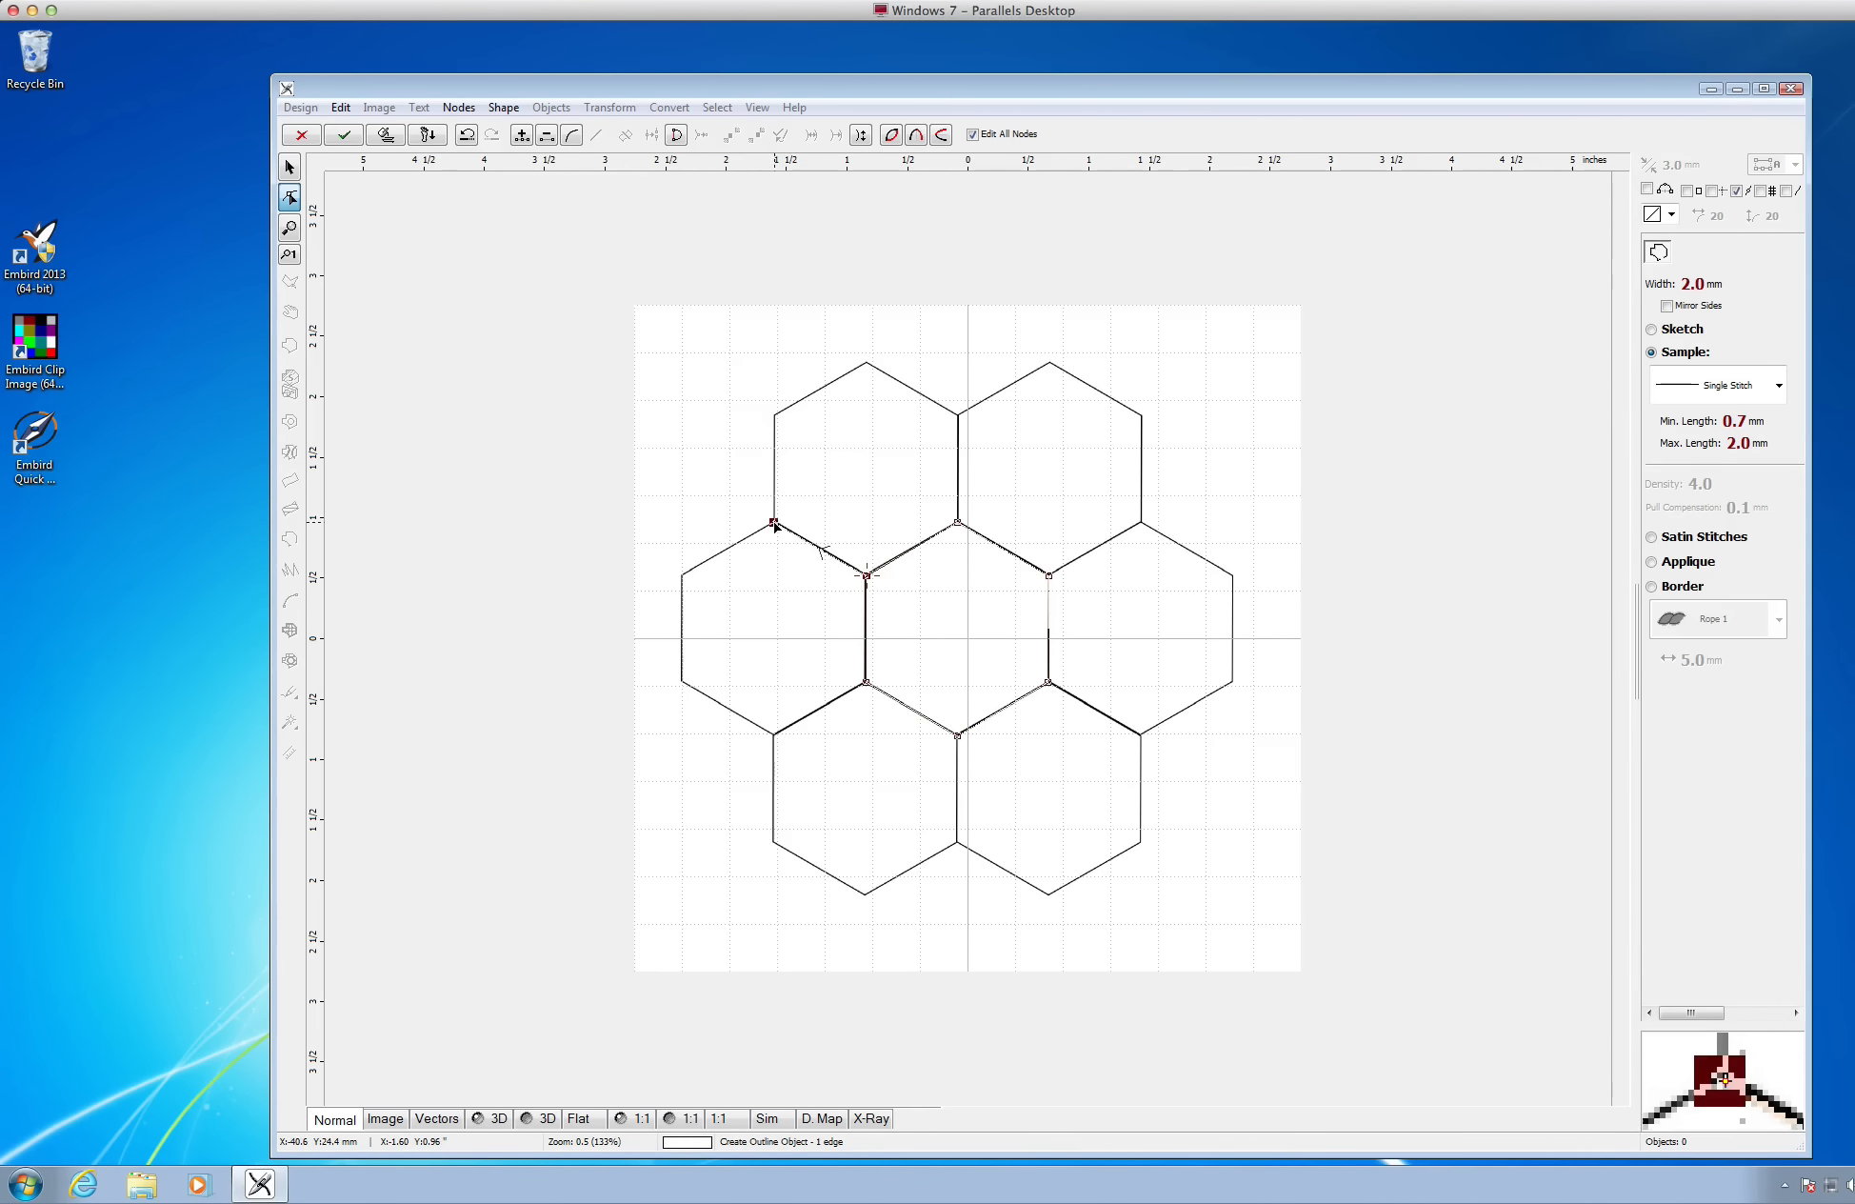
left_click(773, 416)
left_click(866, 361)
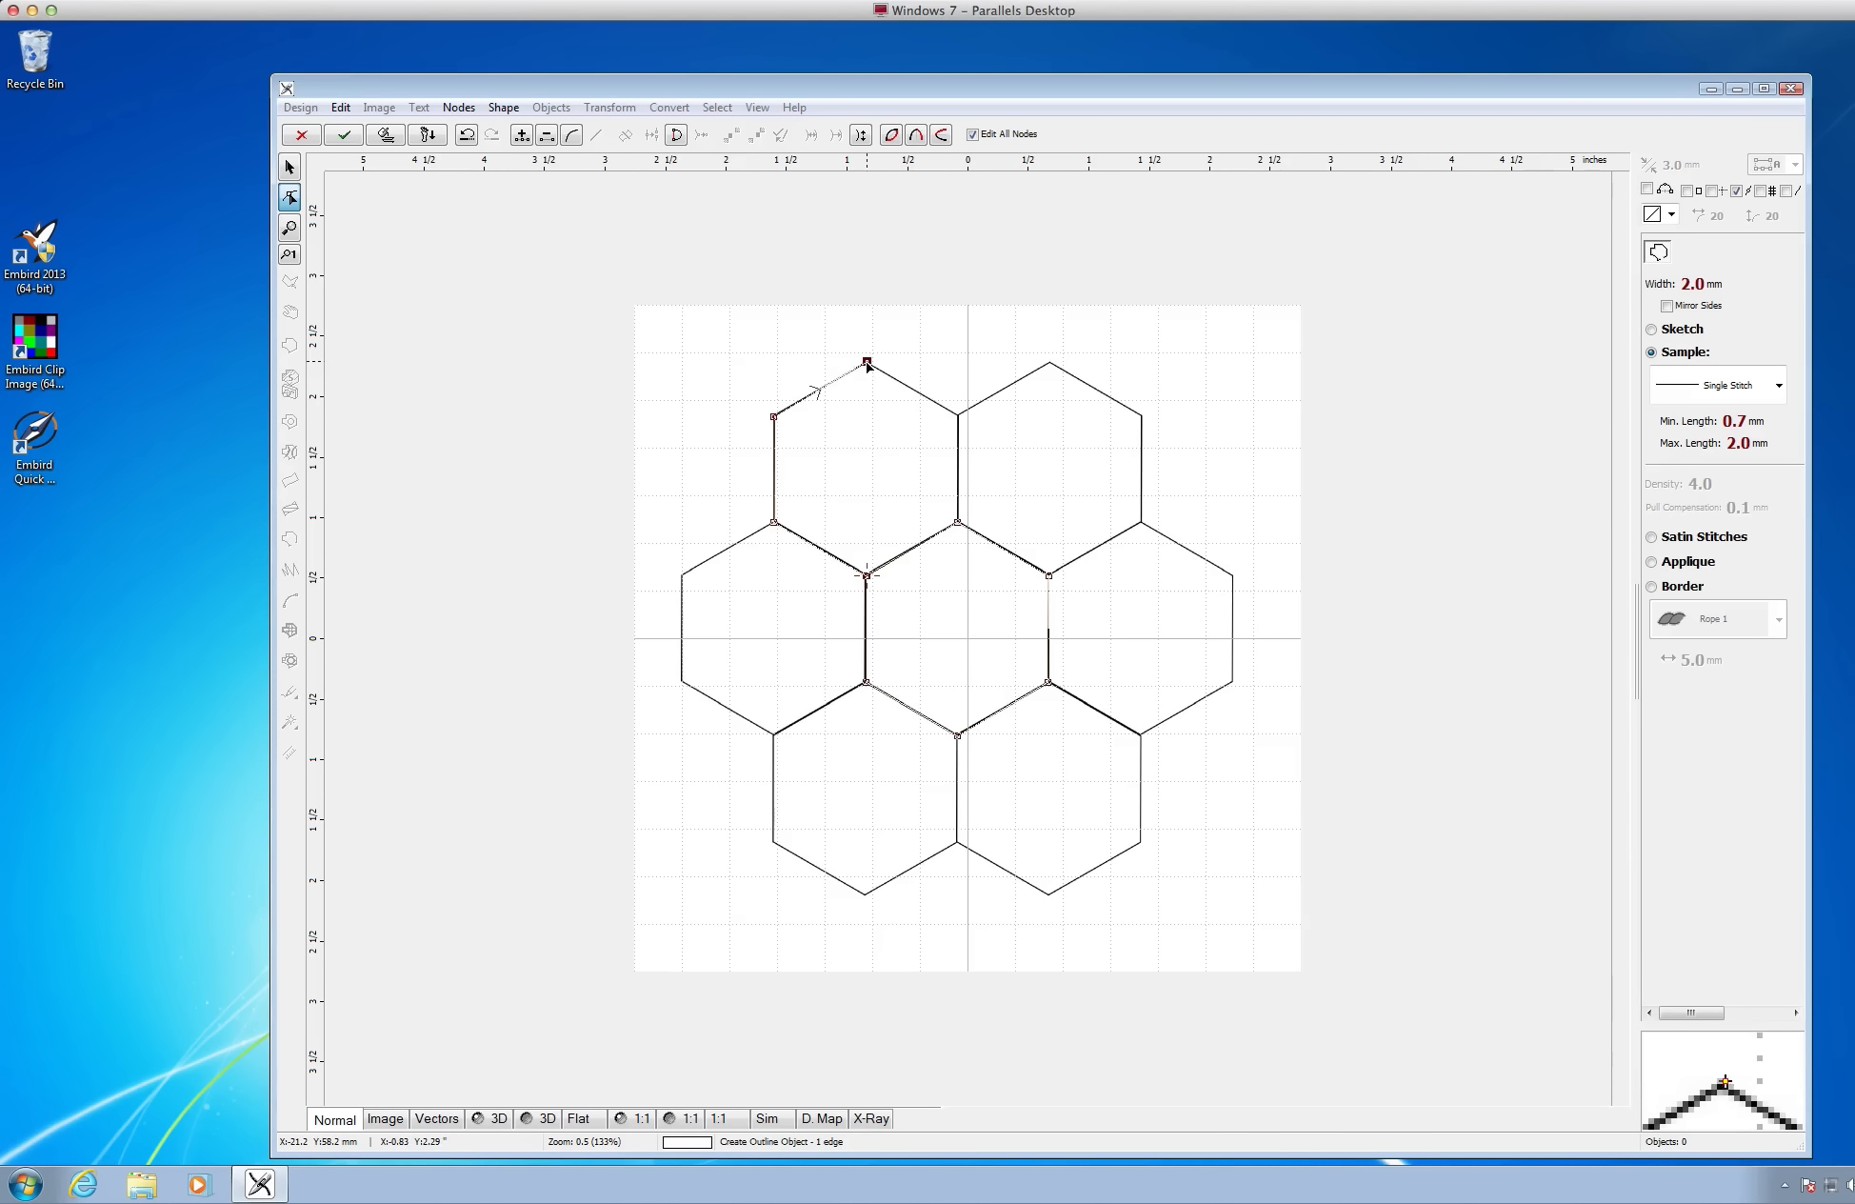
left_click(958, 417)
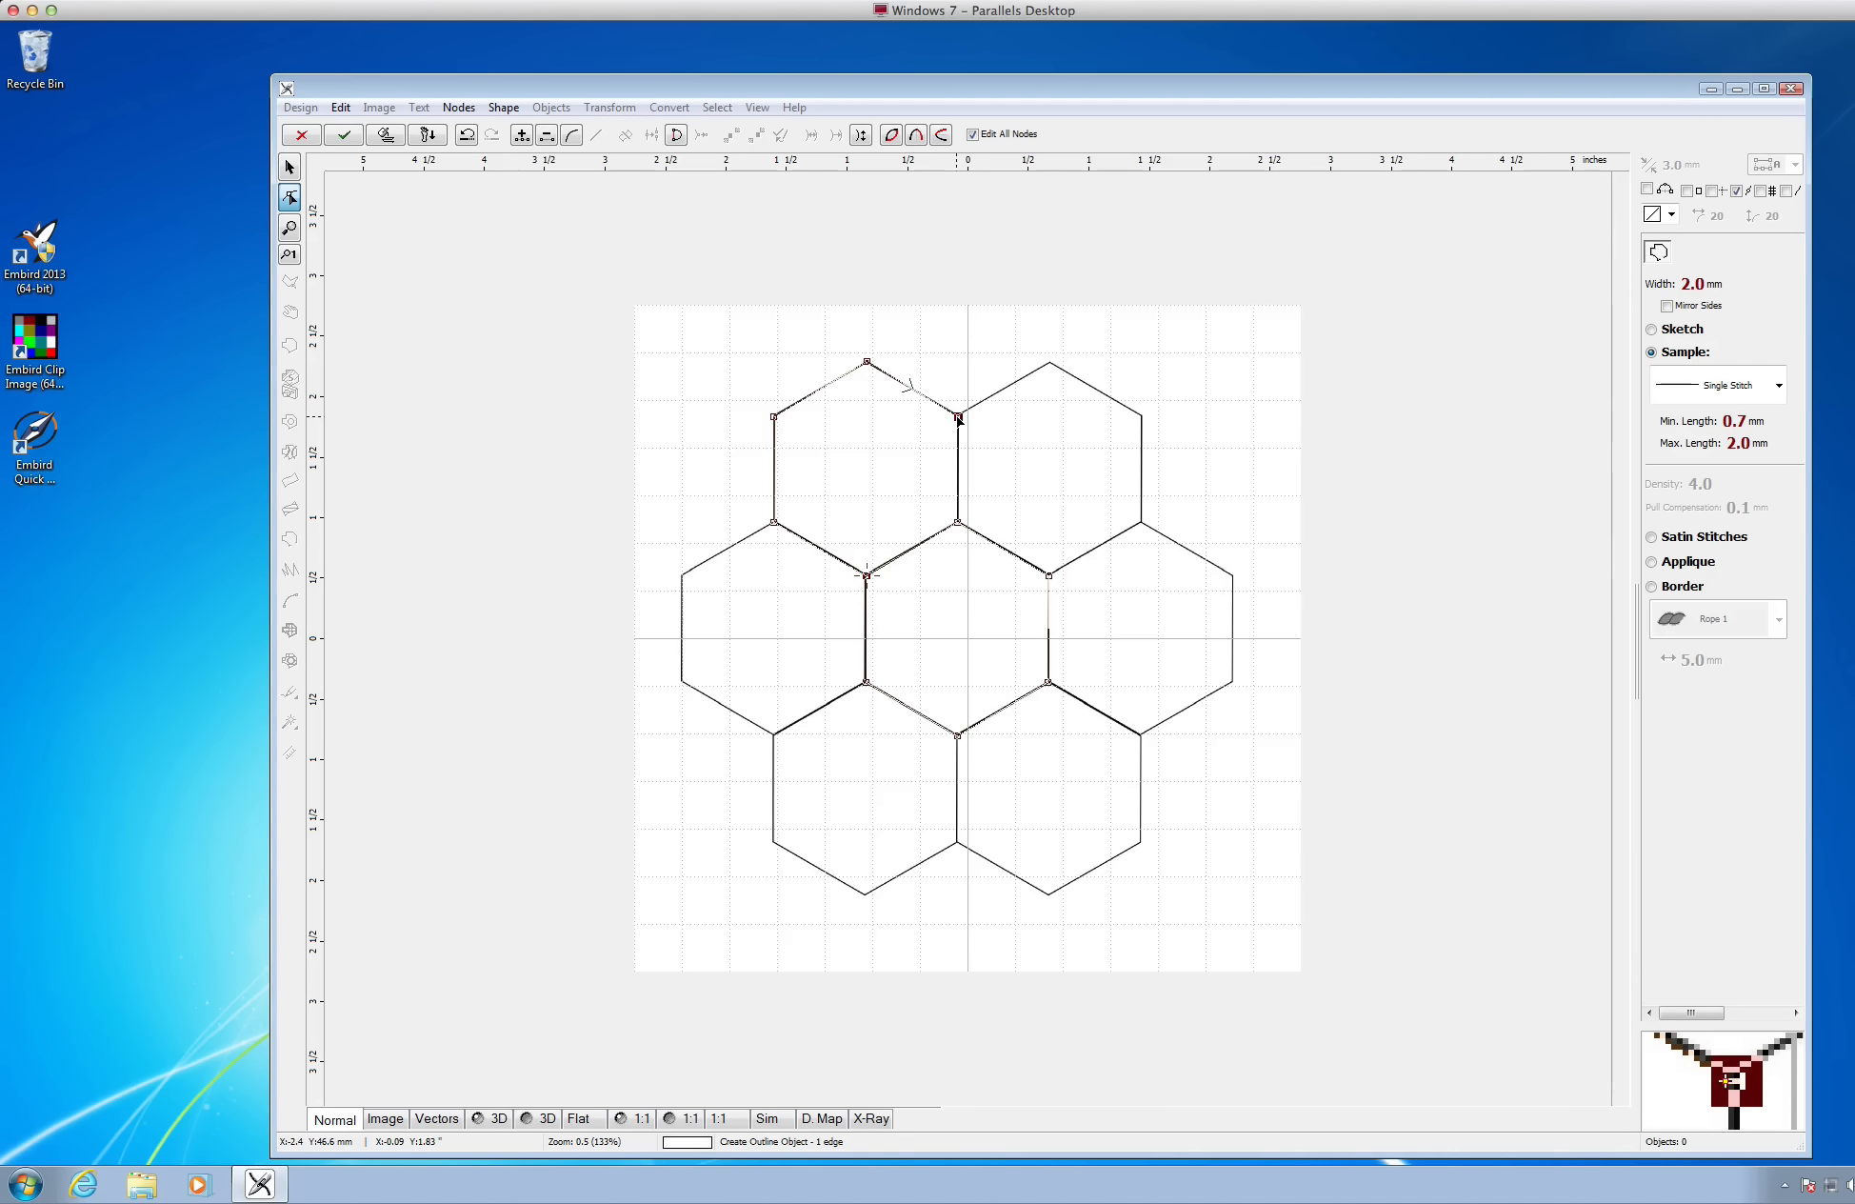
right_click(878, 420)
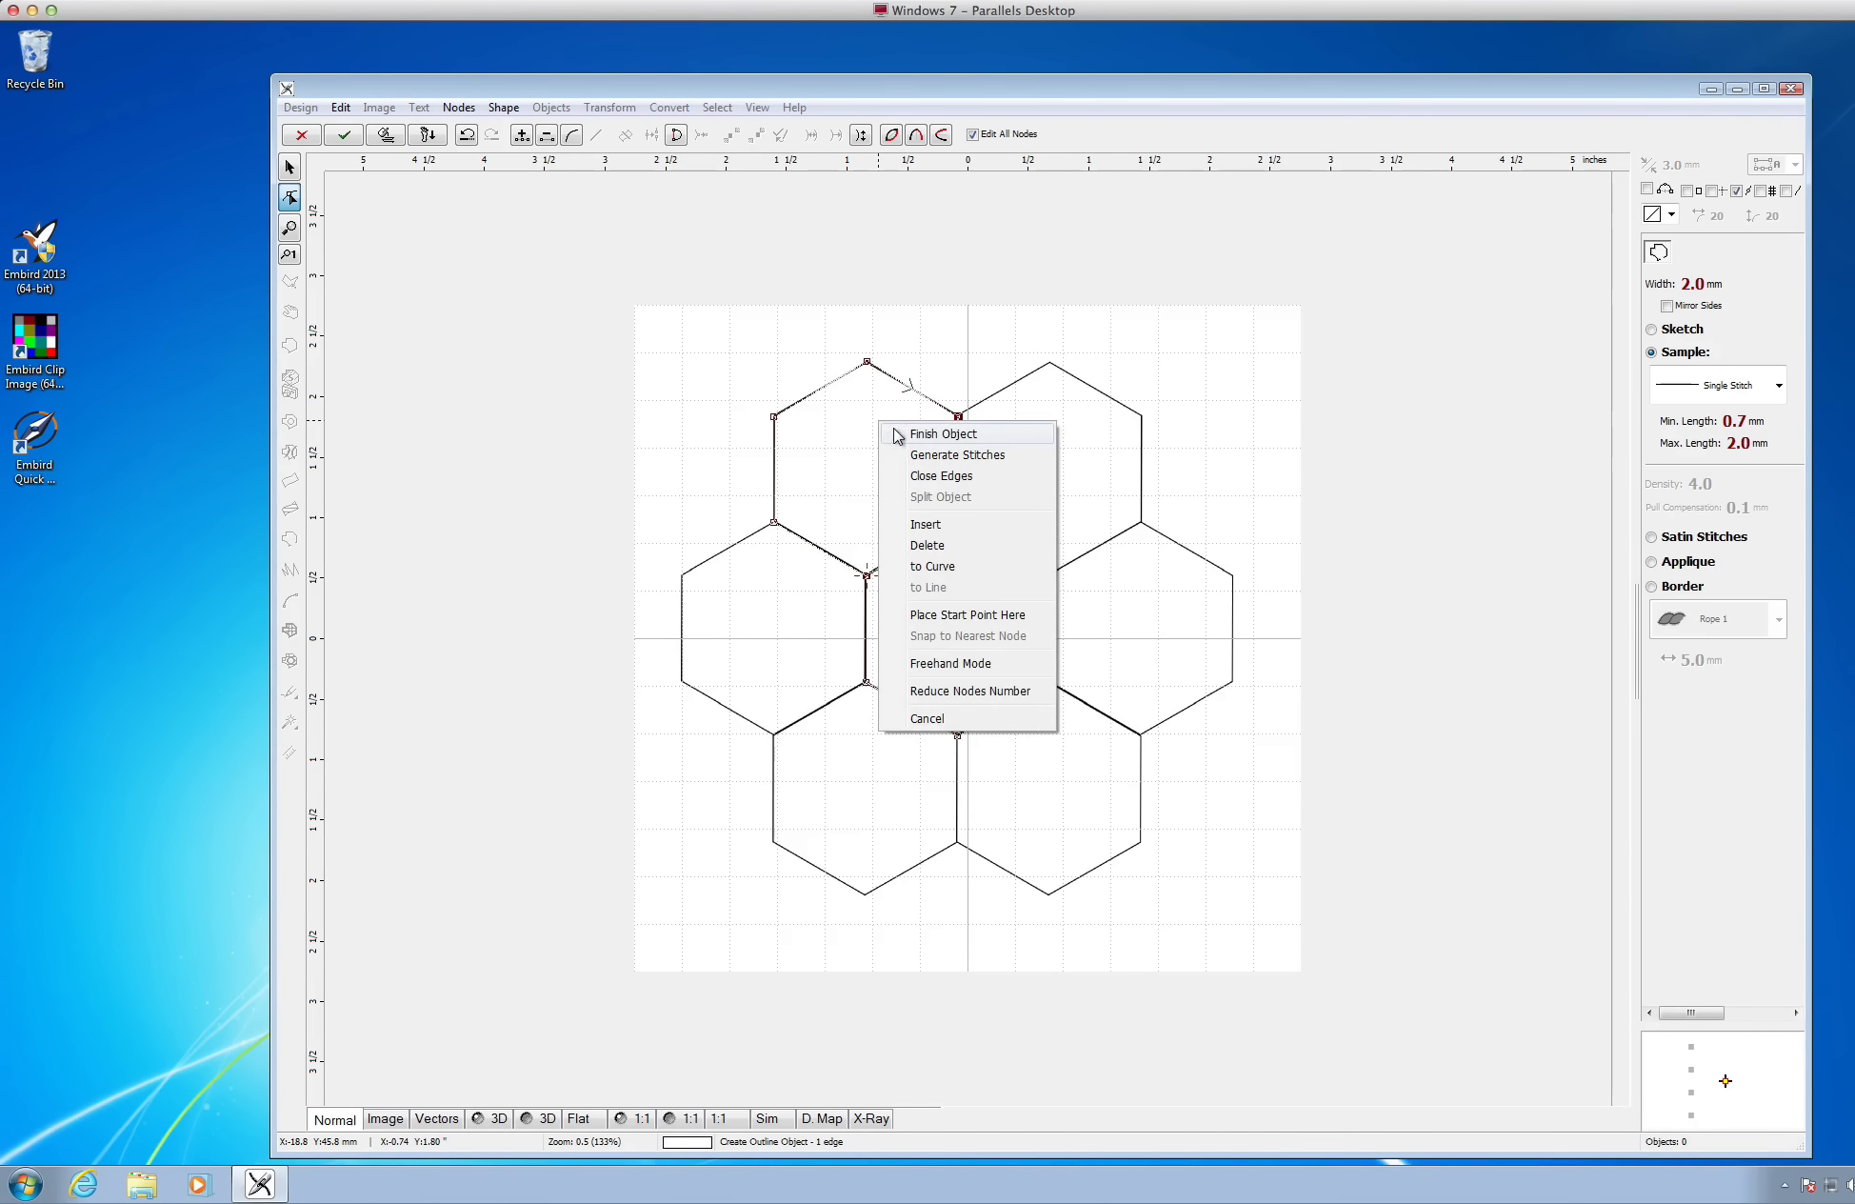
left_click(919, 431)
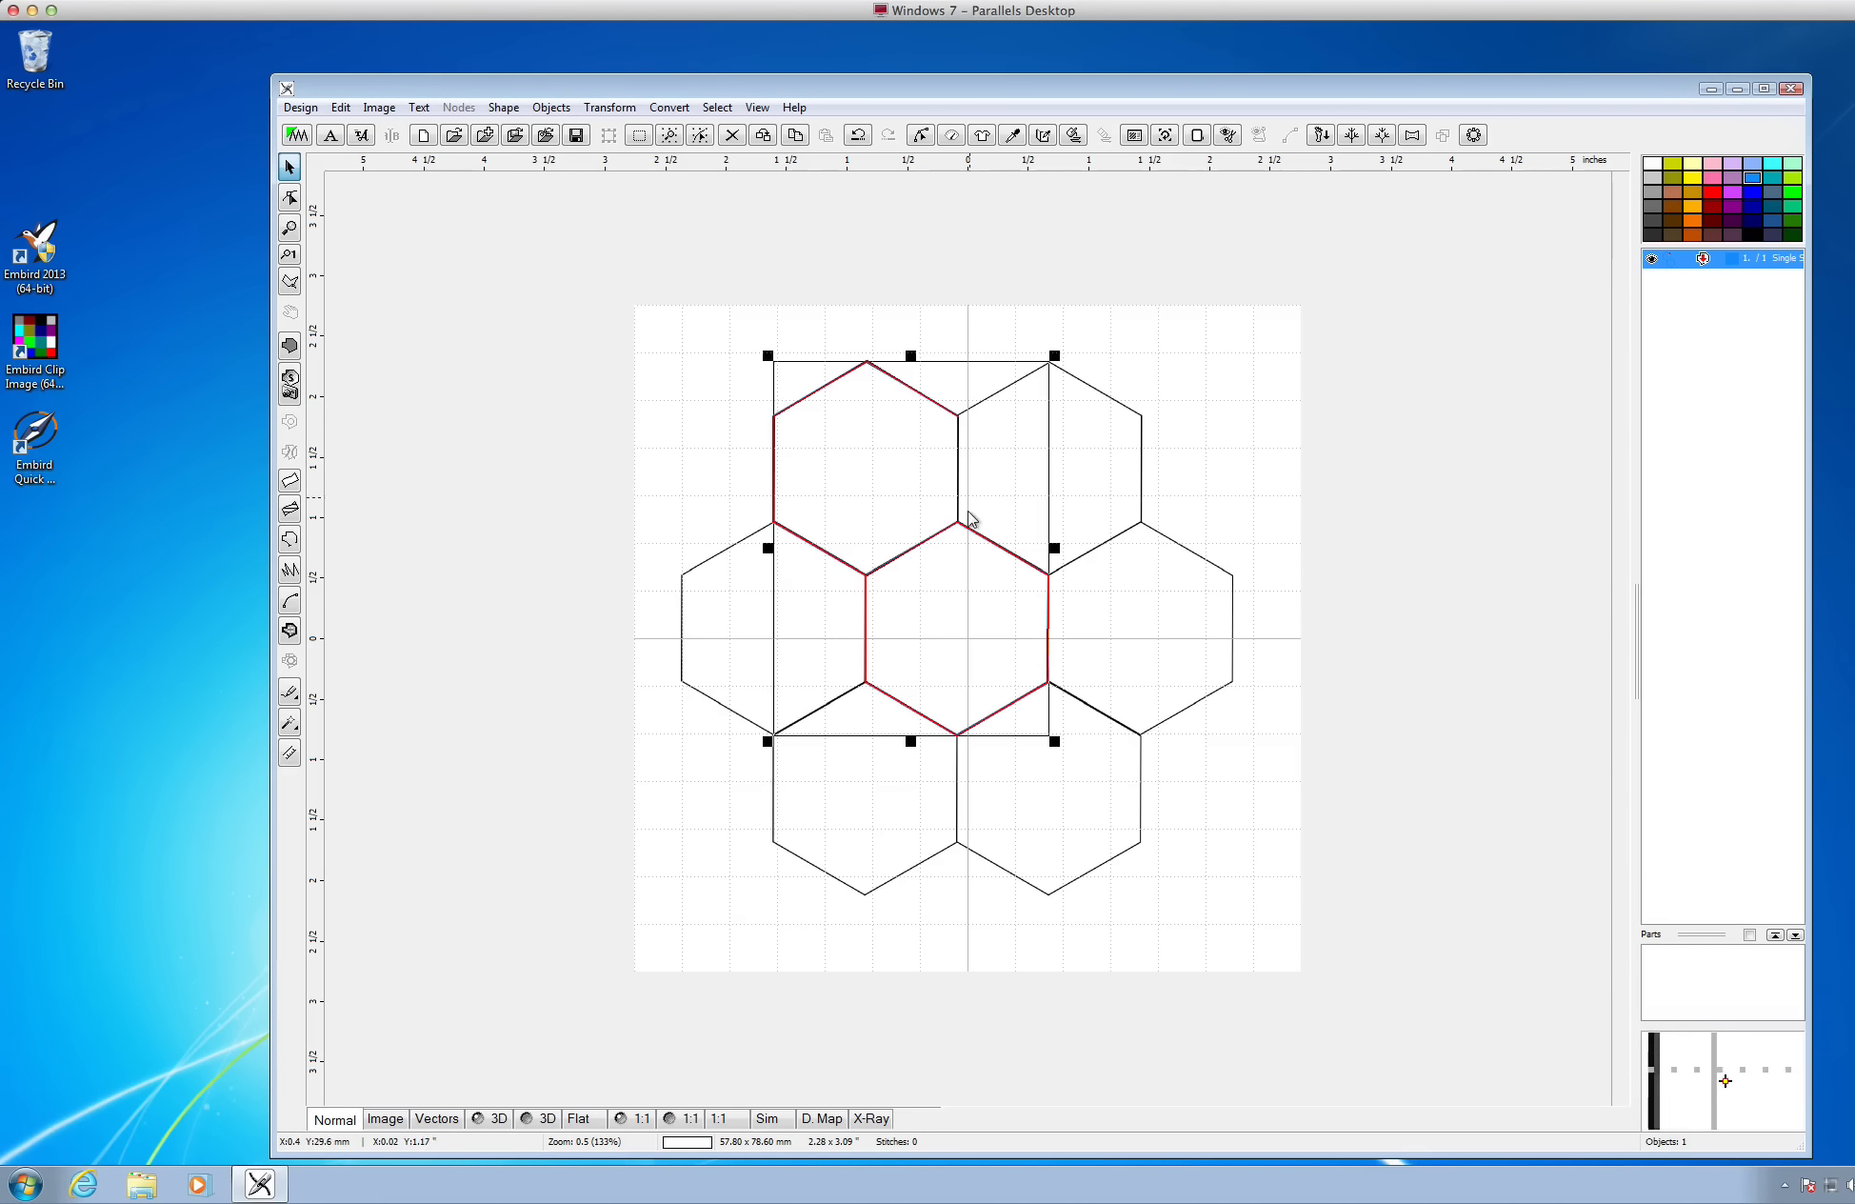
left_click(1100, 384)
key("ctrl+Up")
left_click(886, 506)
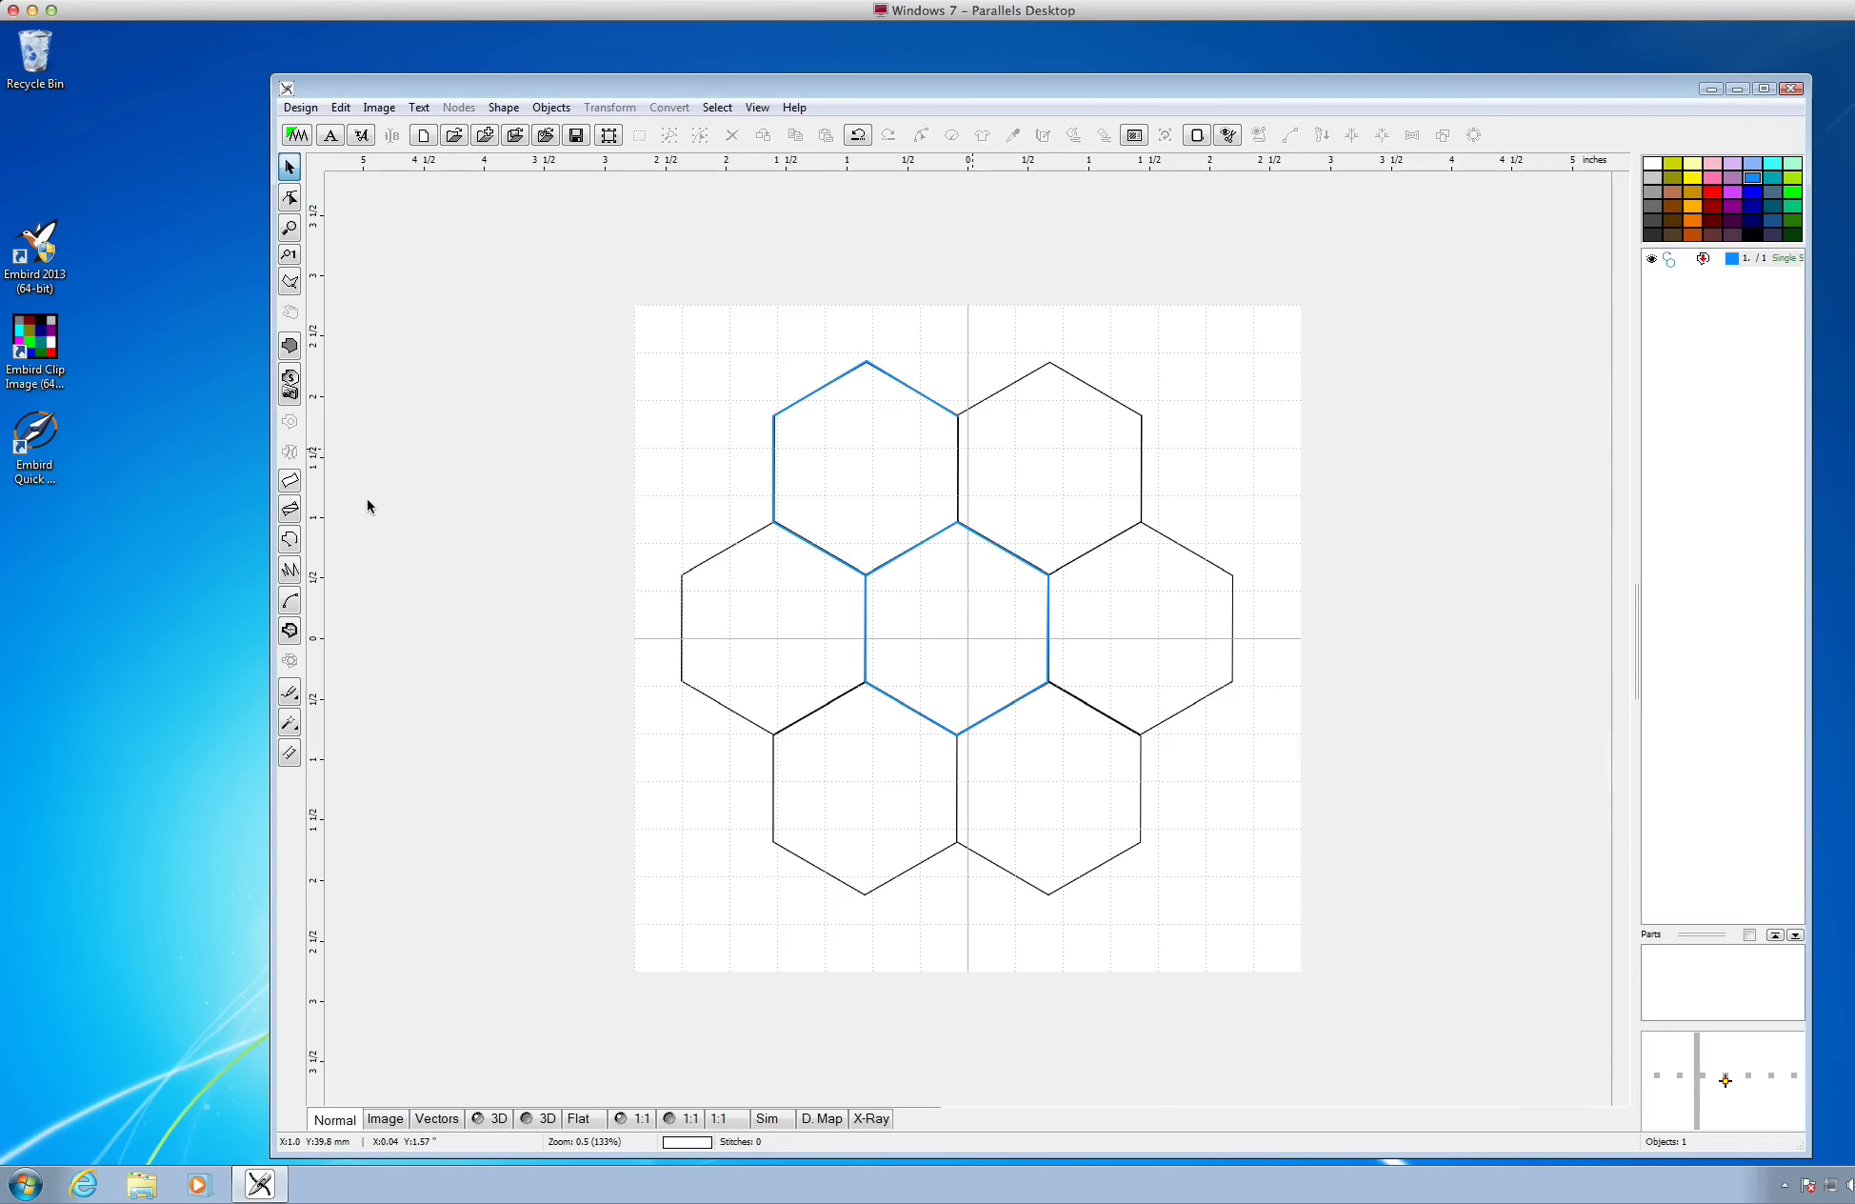
Create an outline object down the vertical edge shared by the two upper hexagons, snapping both ends to existing nodes, and finish it
left_click(287, 541)
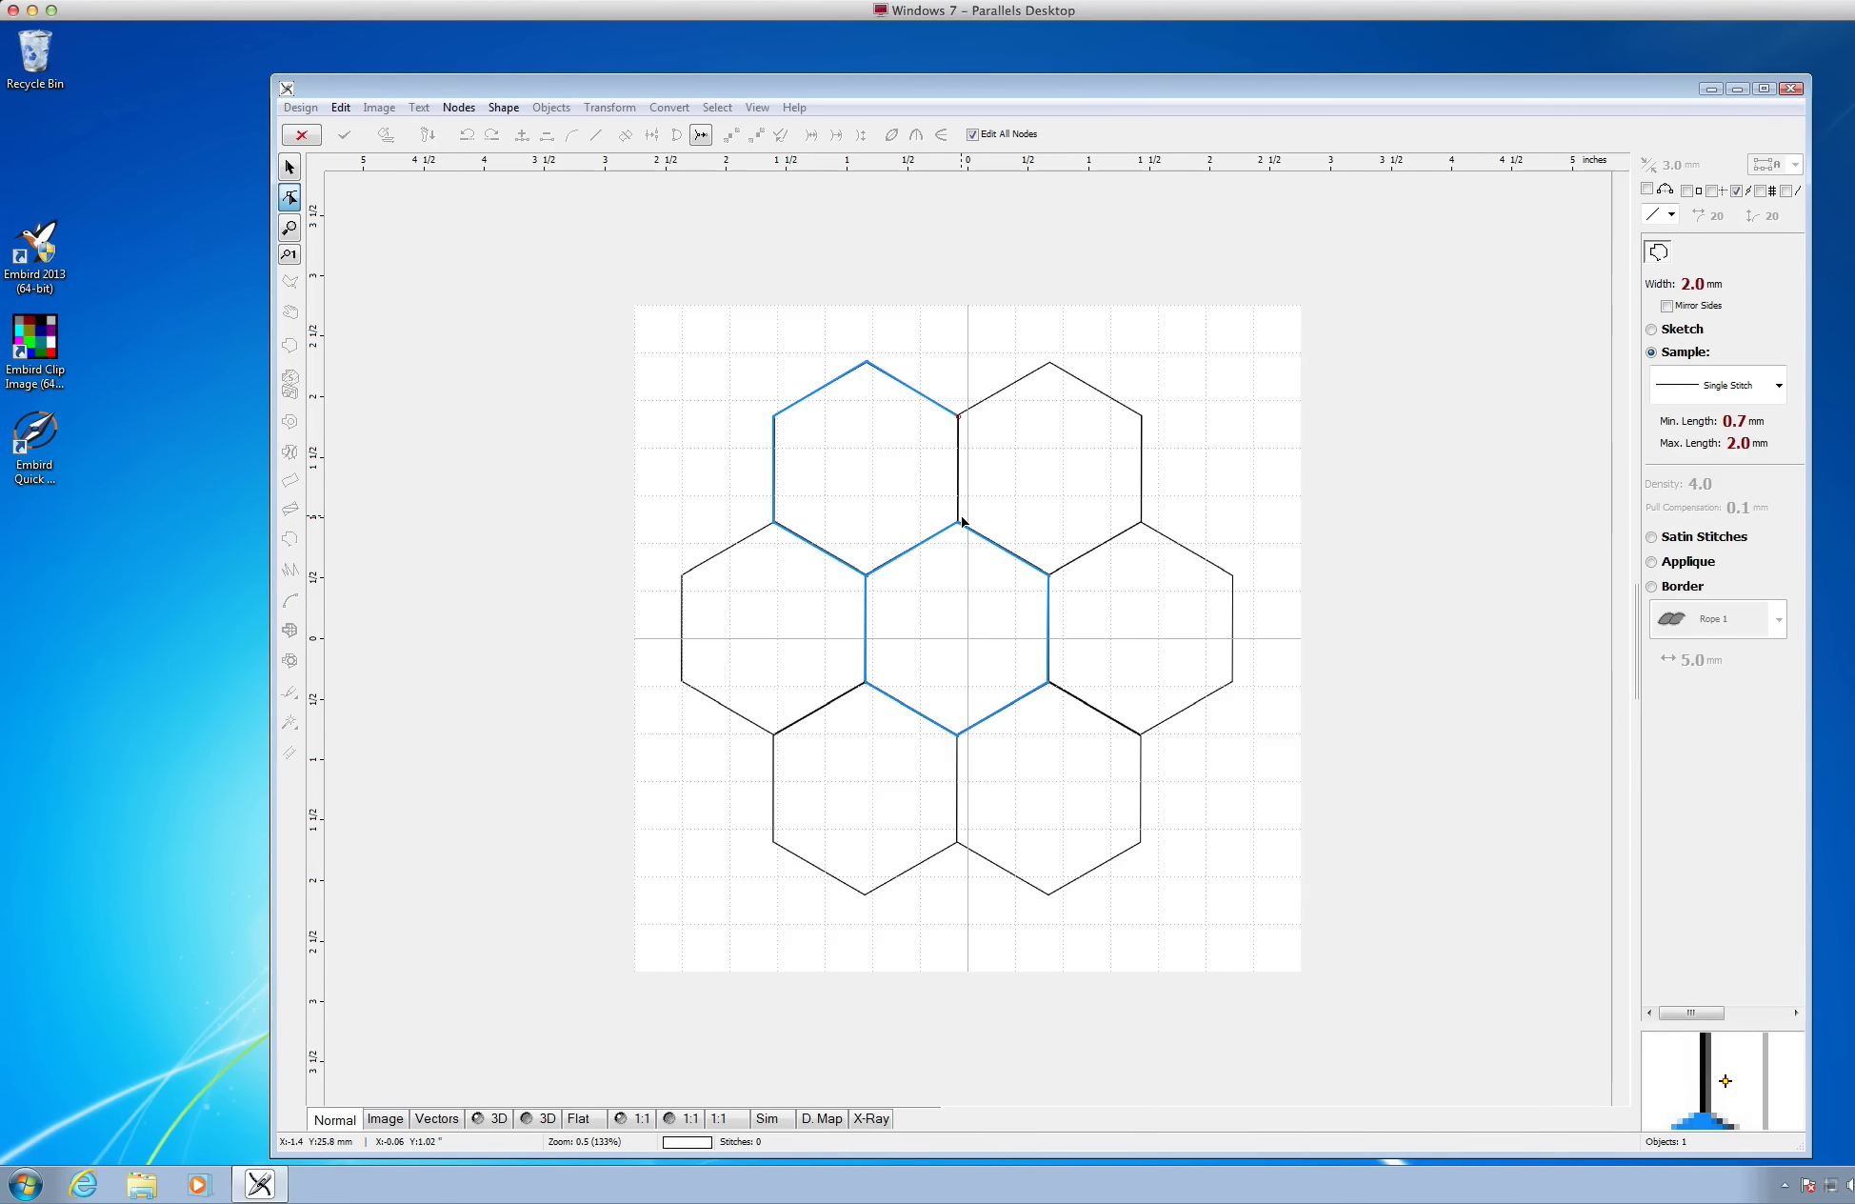
left_click(952, 430)
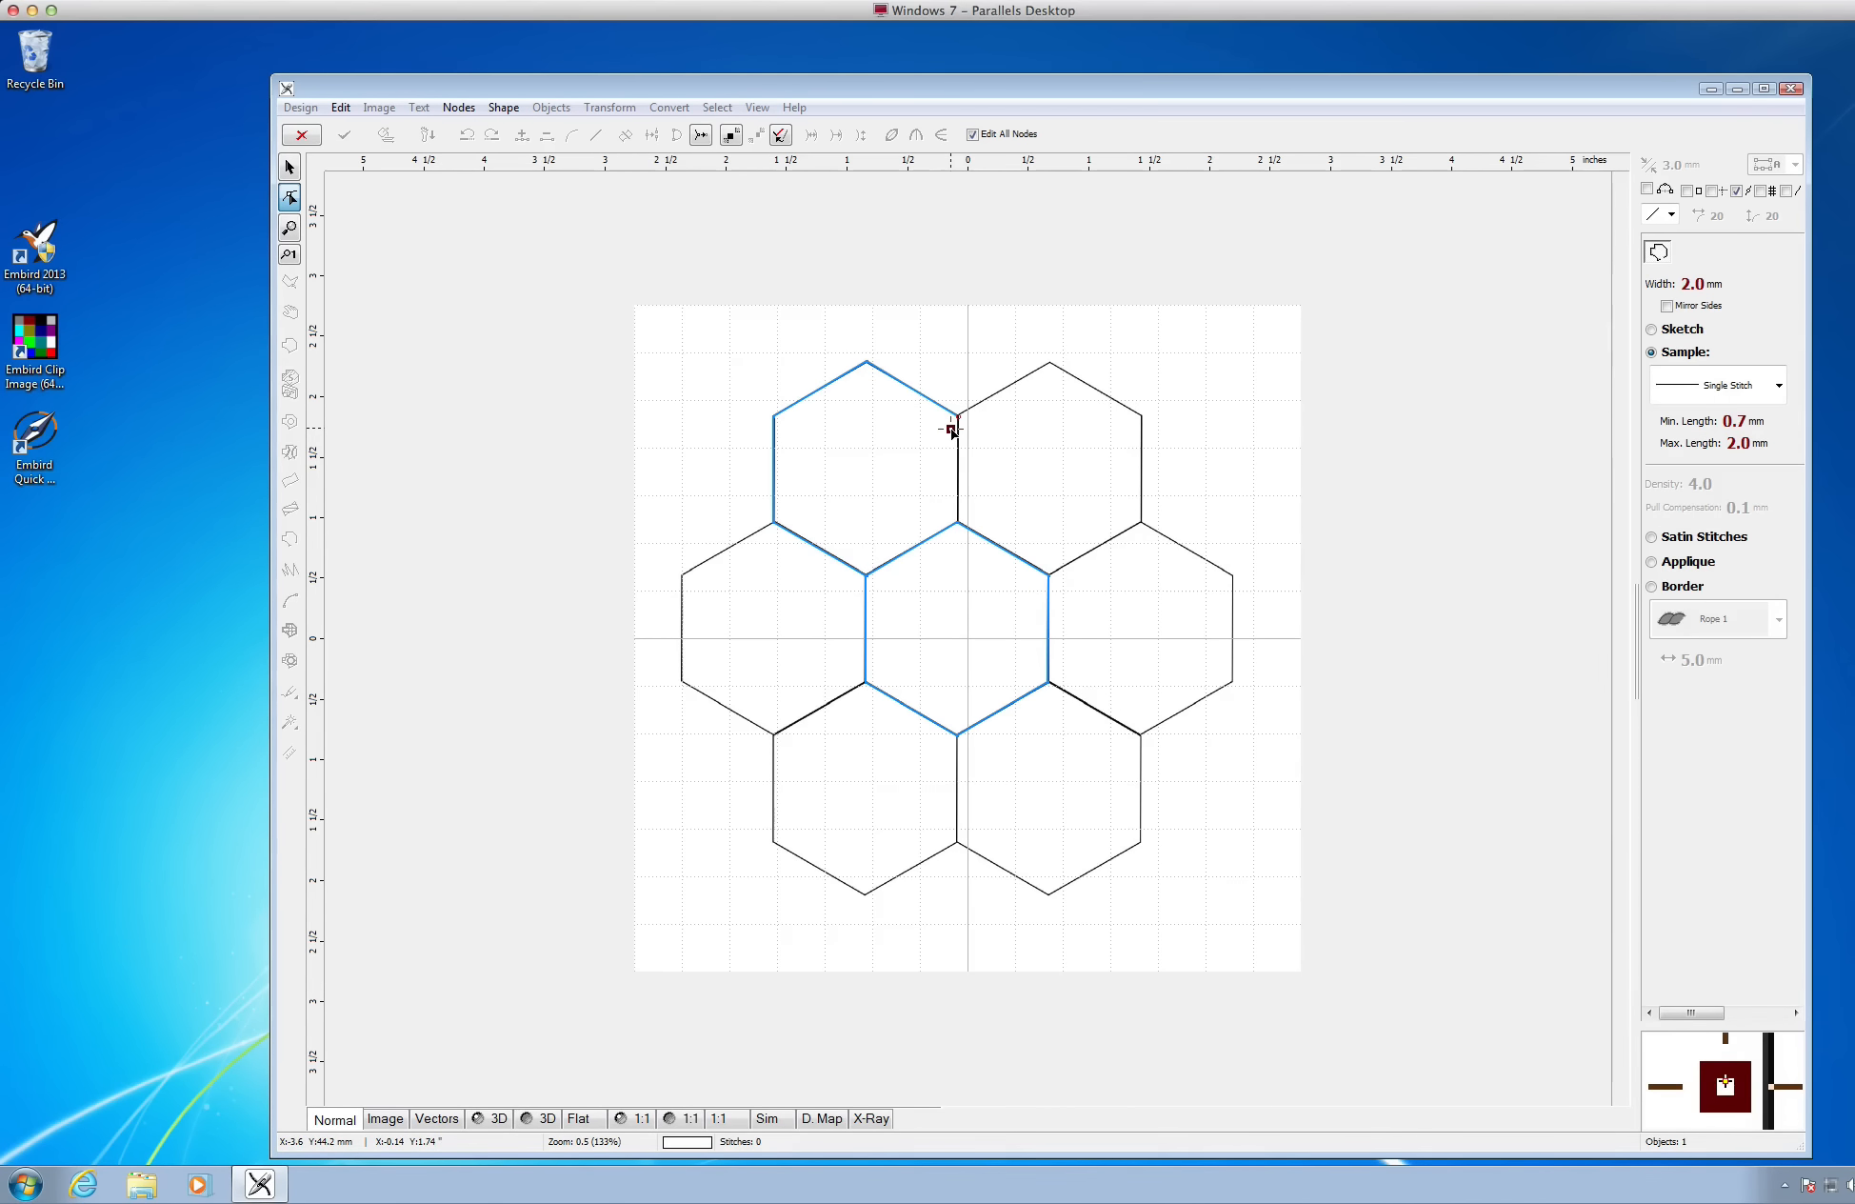
left_click_drag(952, 430, 961, 416)
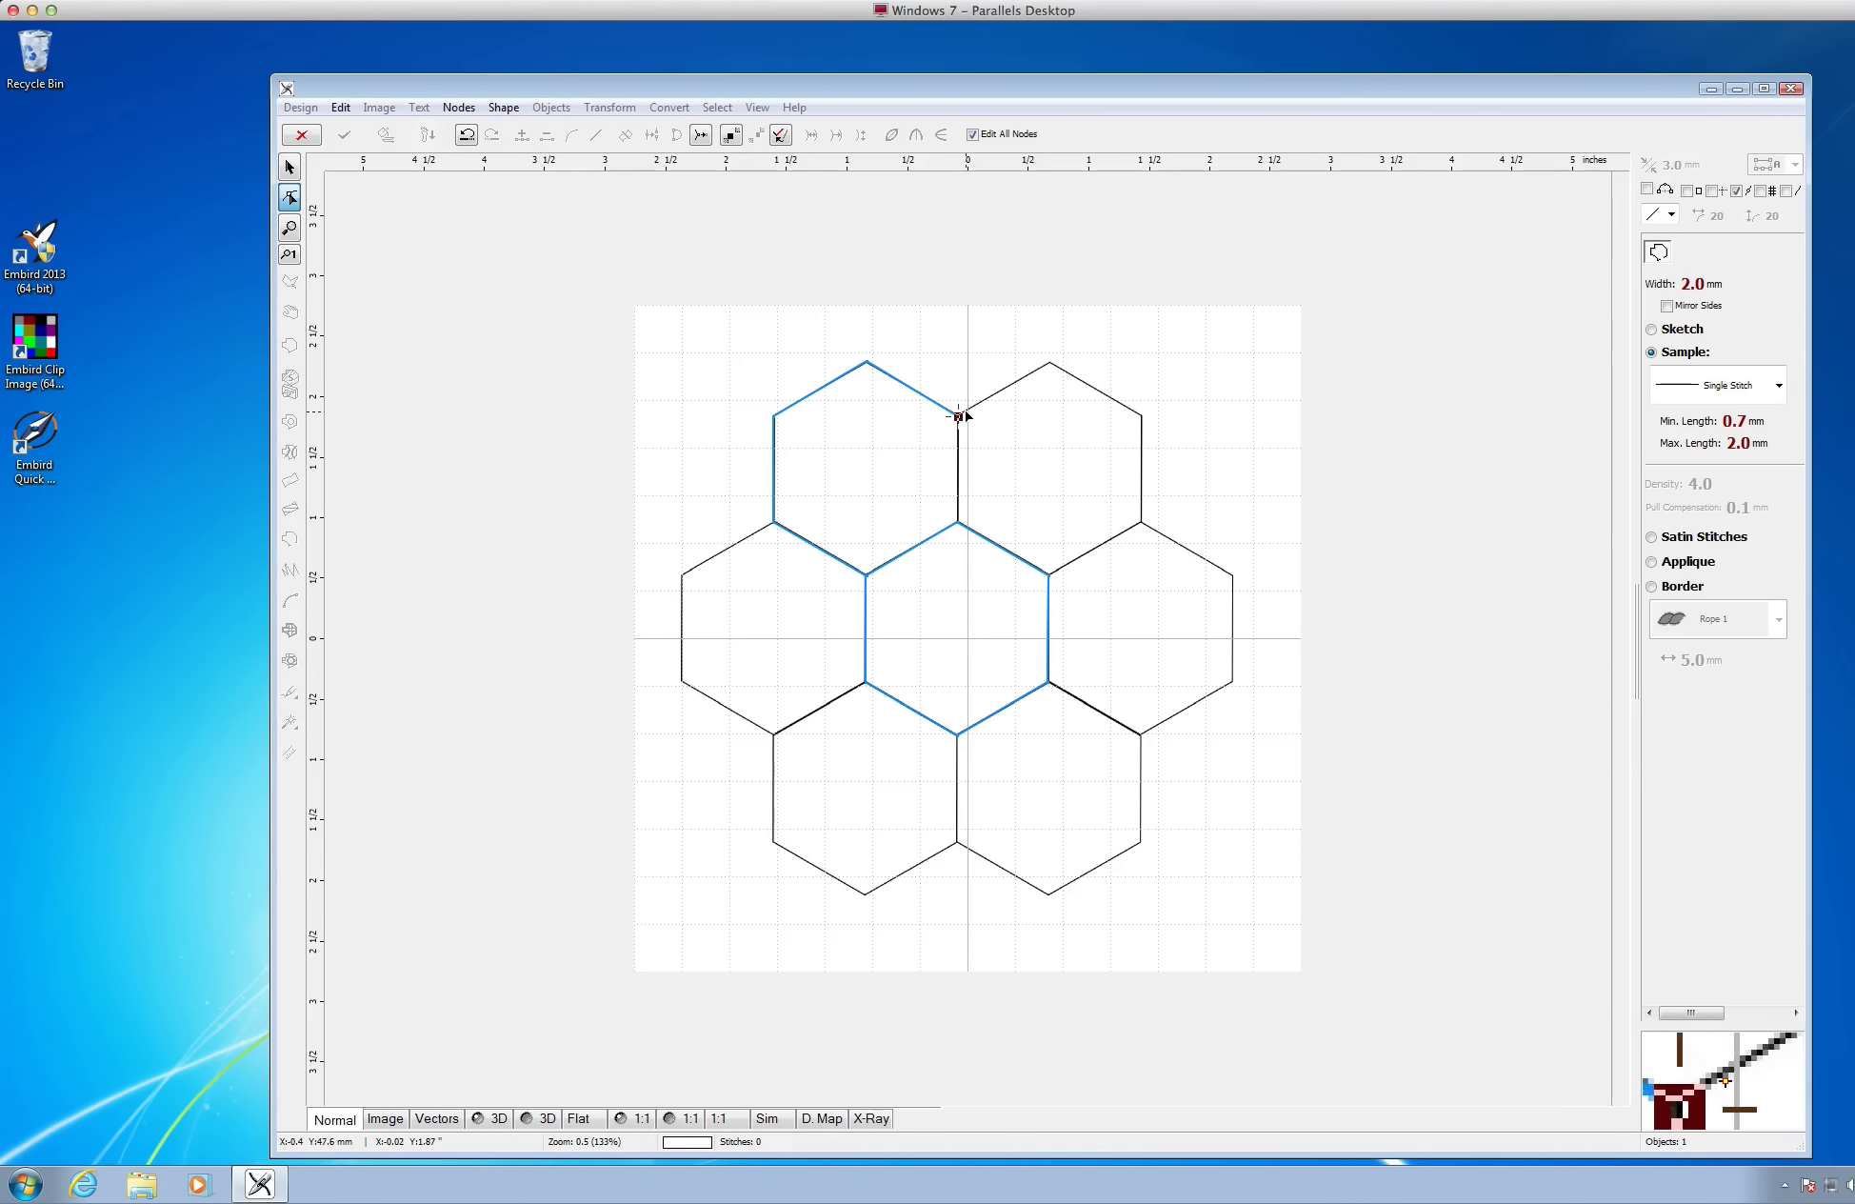
left_click(950, 515)
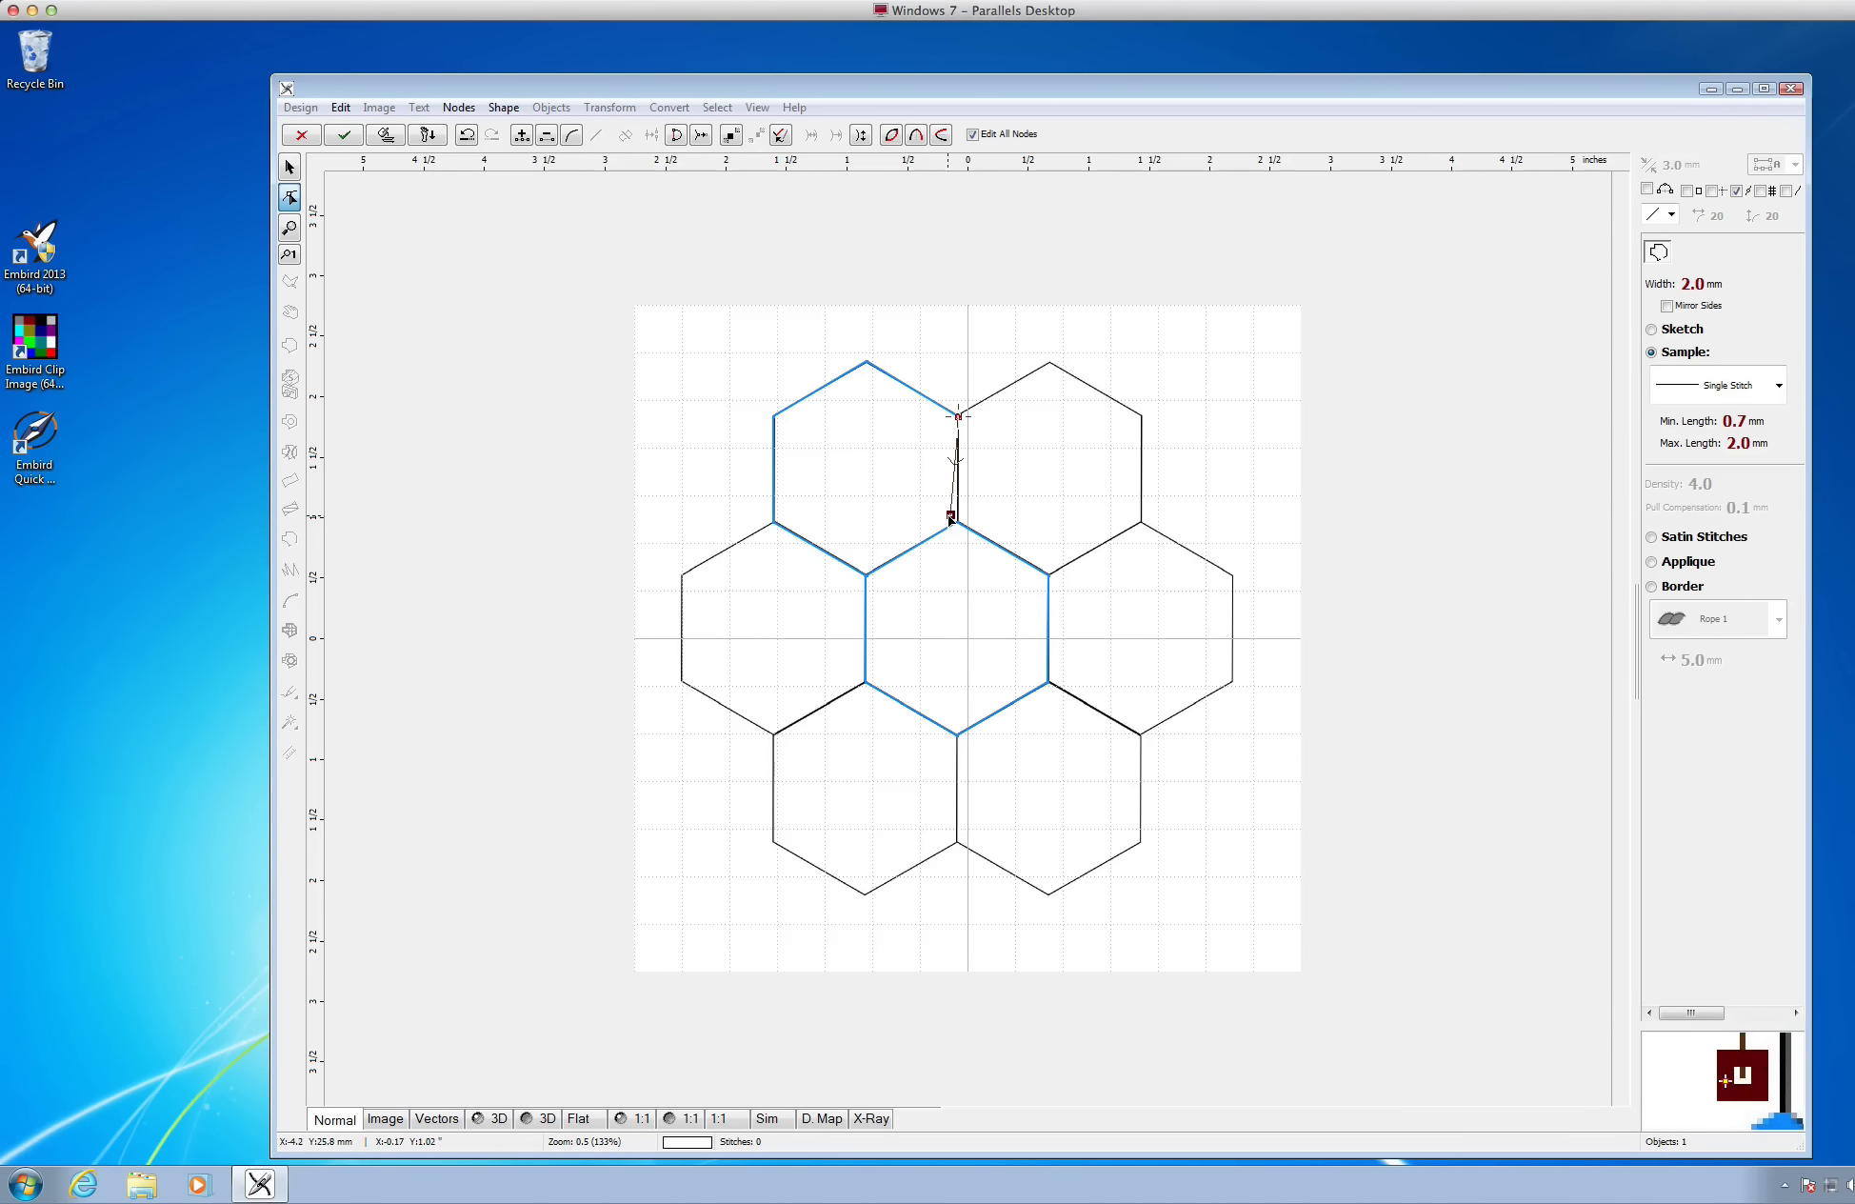
left_click_drag(950, 515, 957, 522)
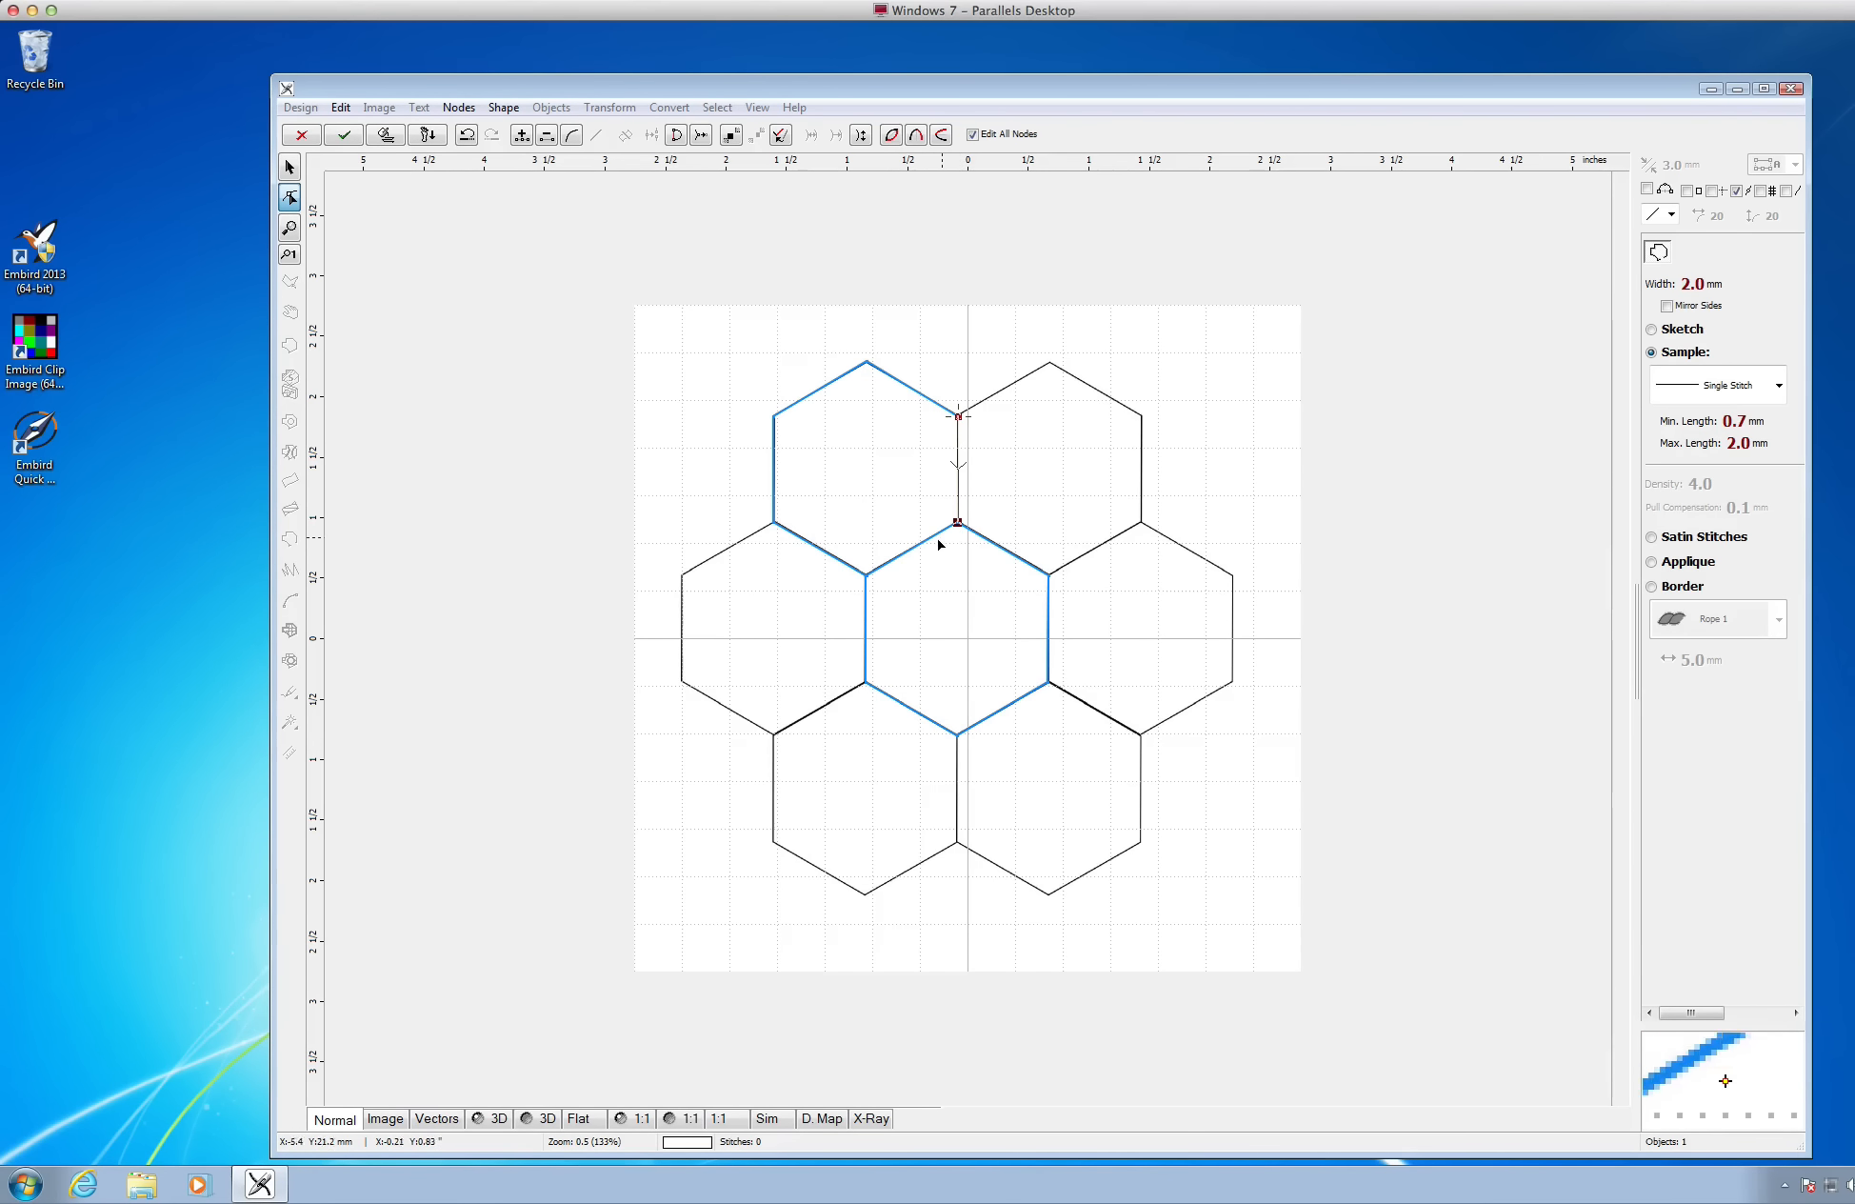
right_click(974, 451)
left_click(1038, 464)
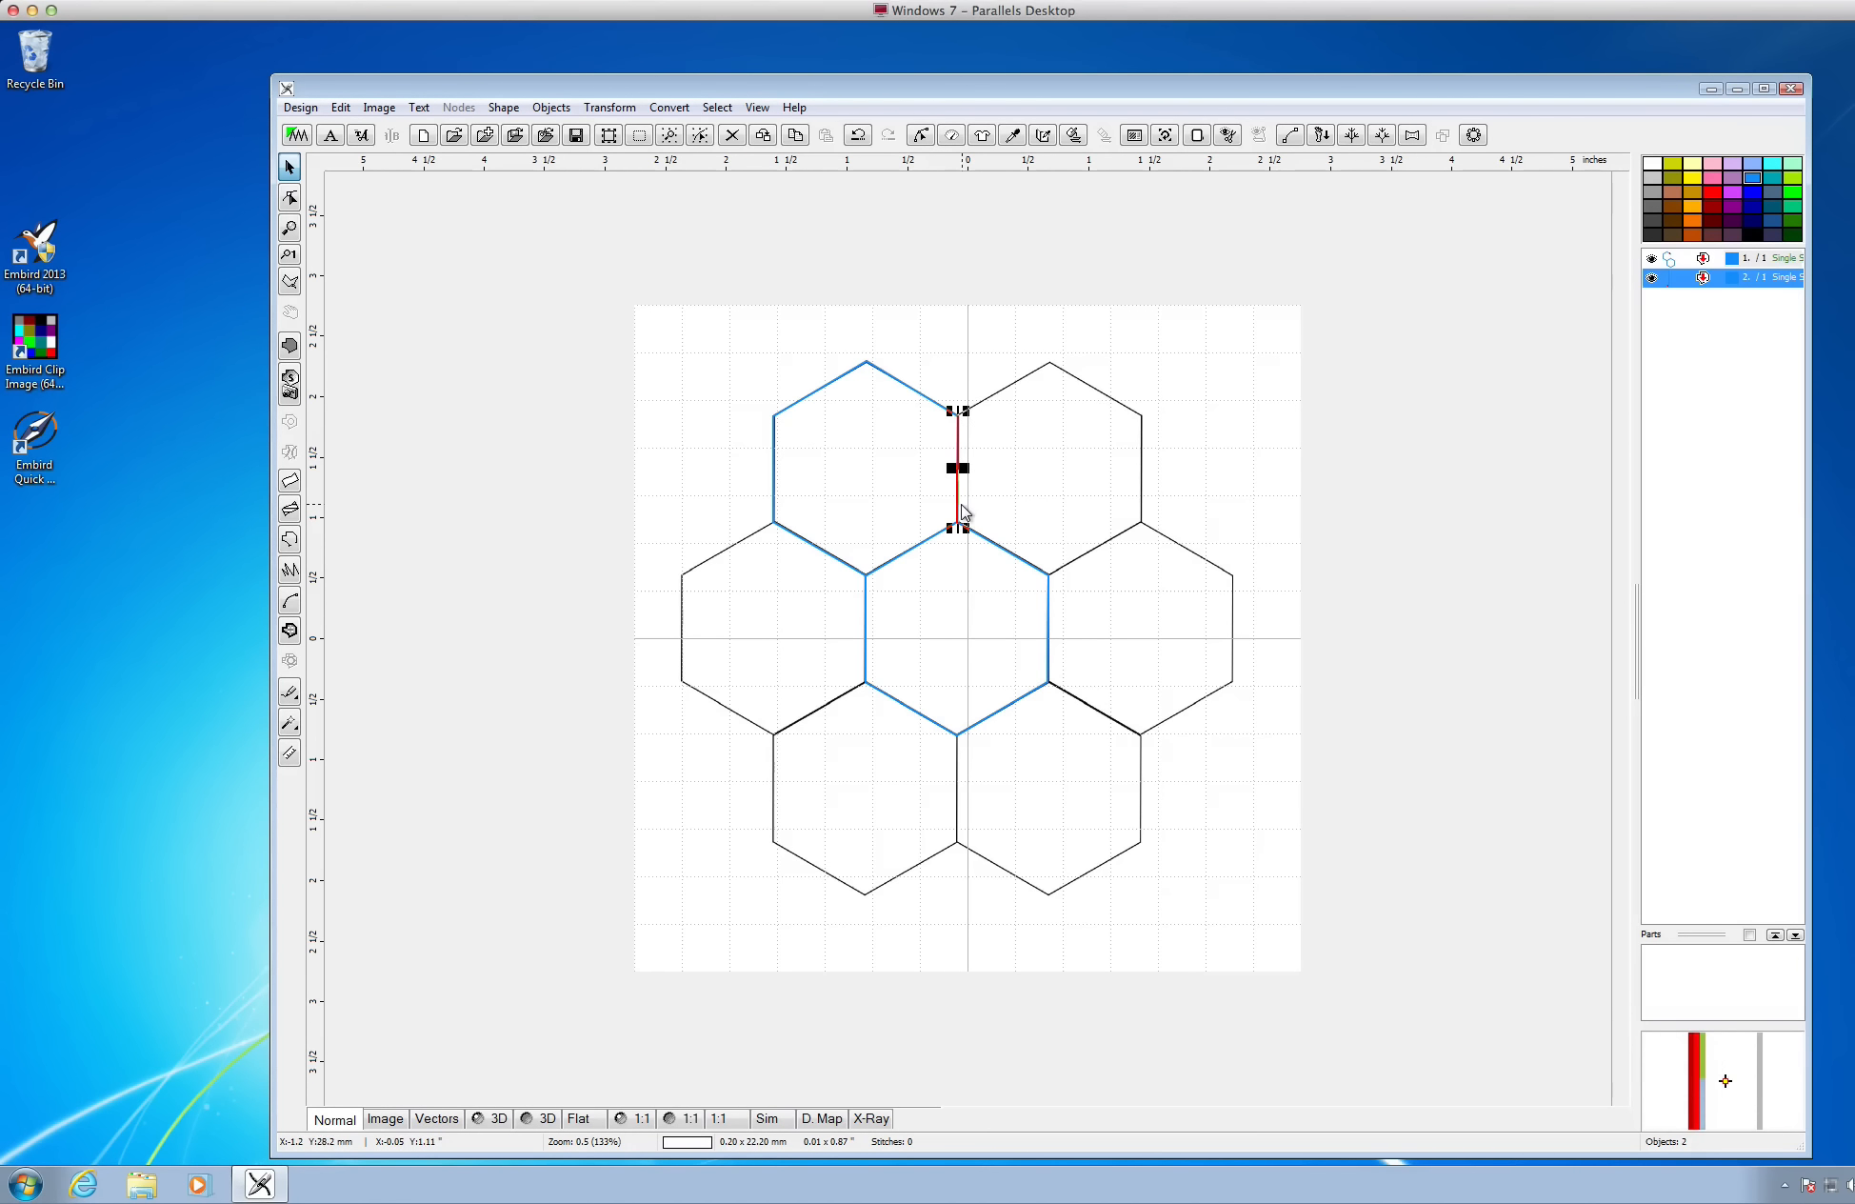
Create a backward path for the vertical shared edge, widen the object list and check the forward and backward paths individually
left_click(618, 111)
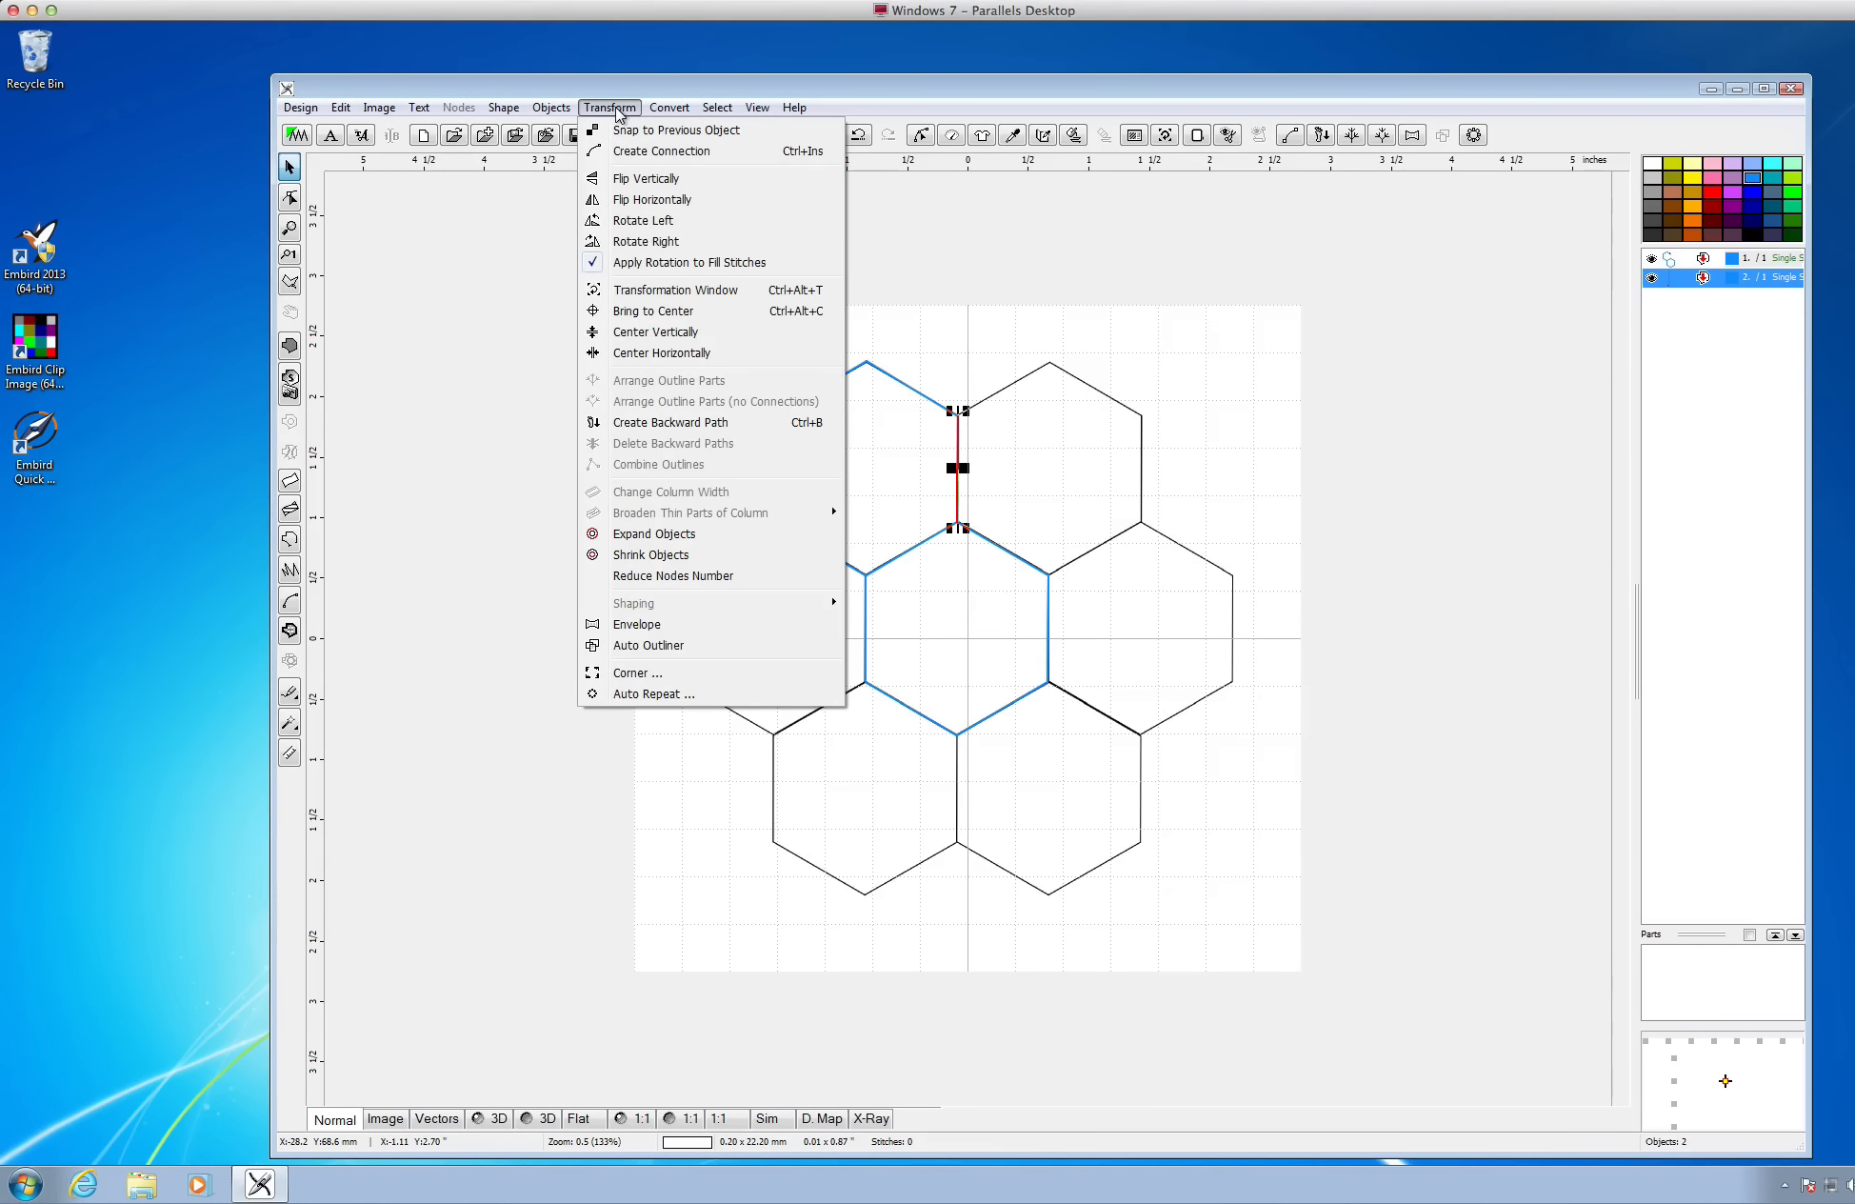
left_click(667, 426)
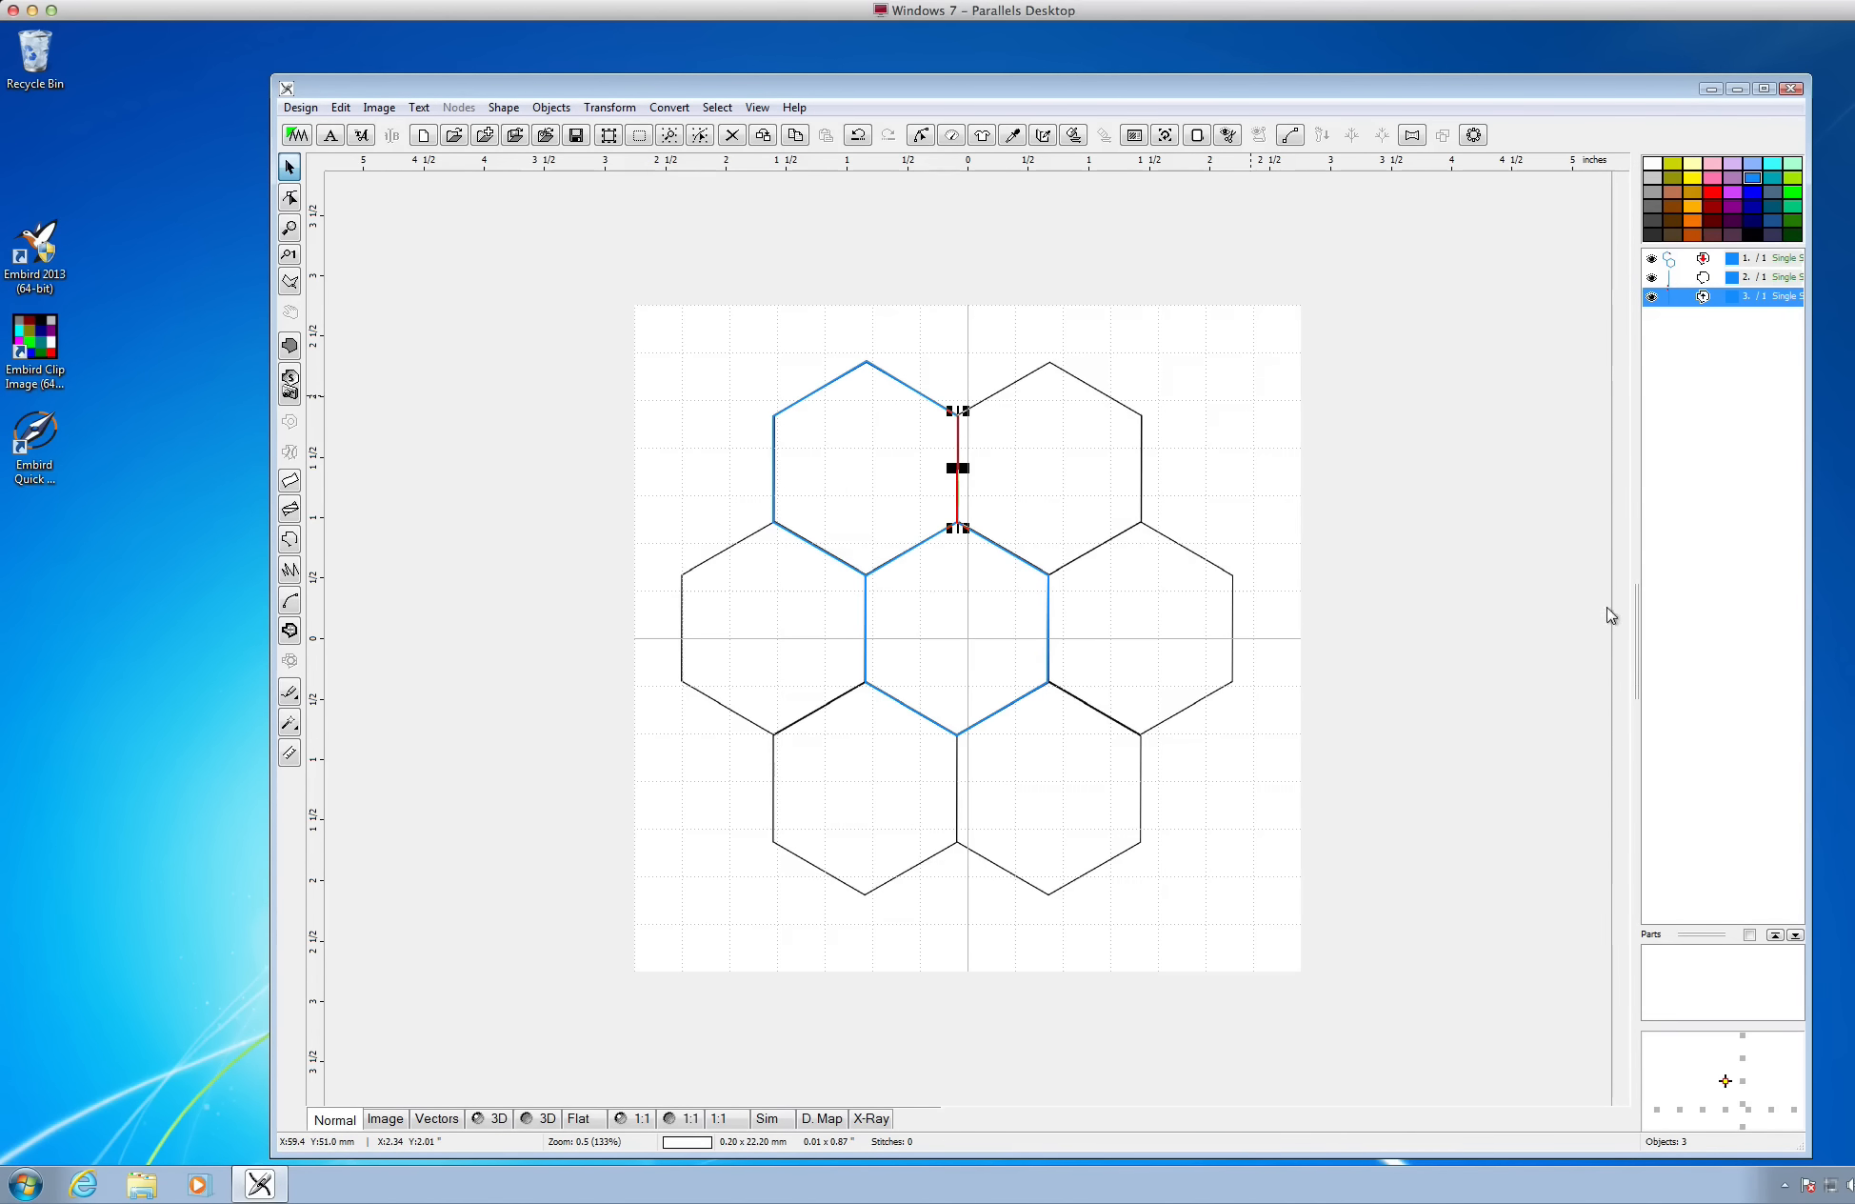
left_click_drag(1633, 653, 1468, 648)
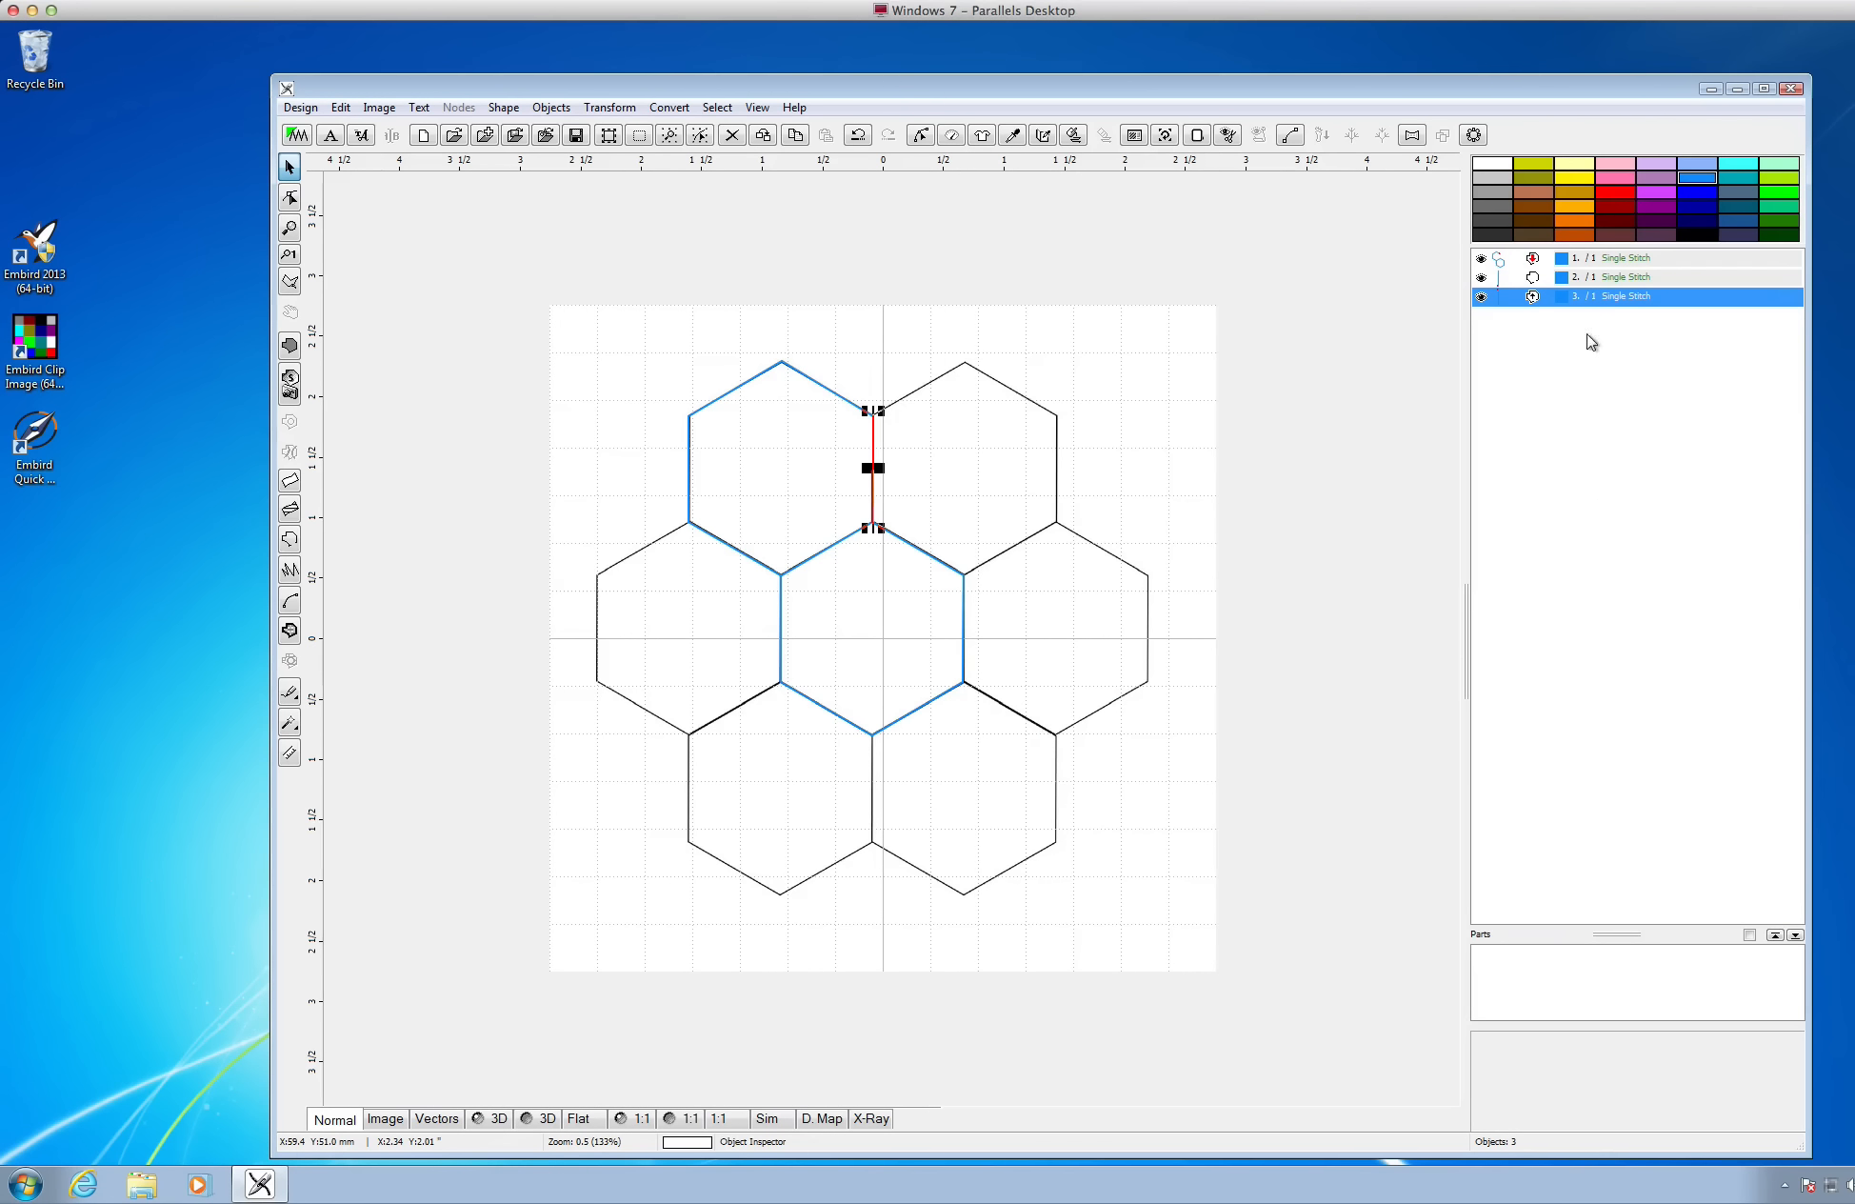
left_click(1603, 278)
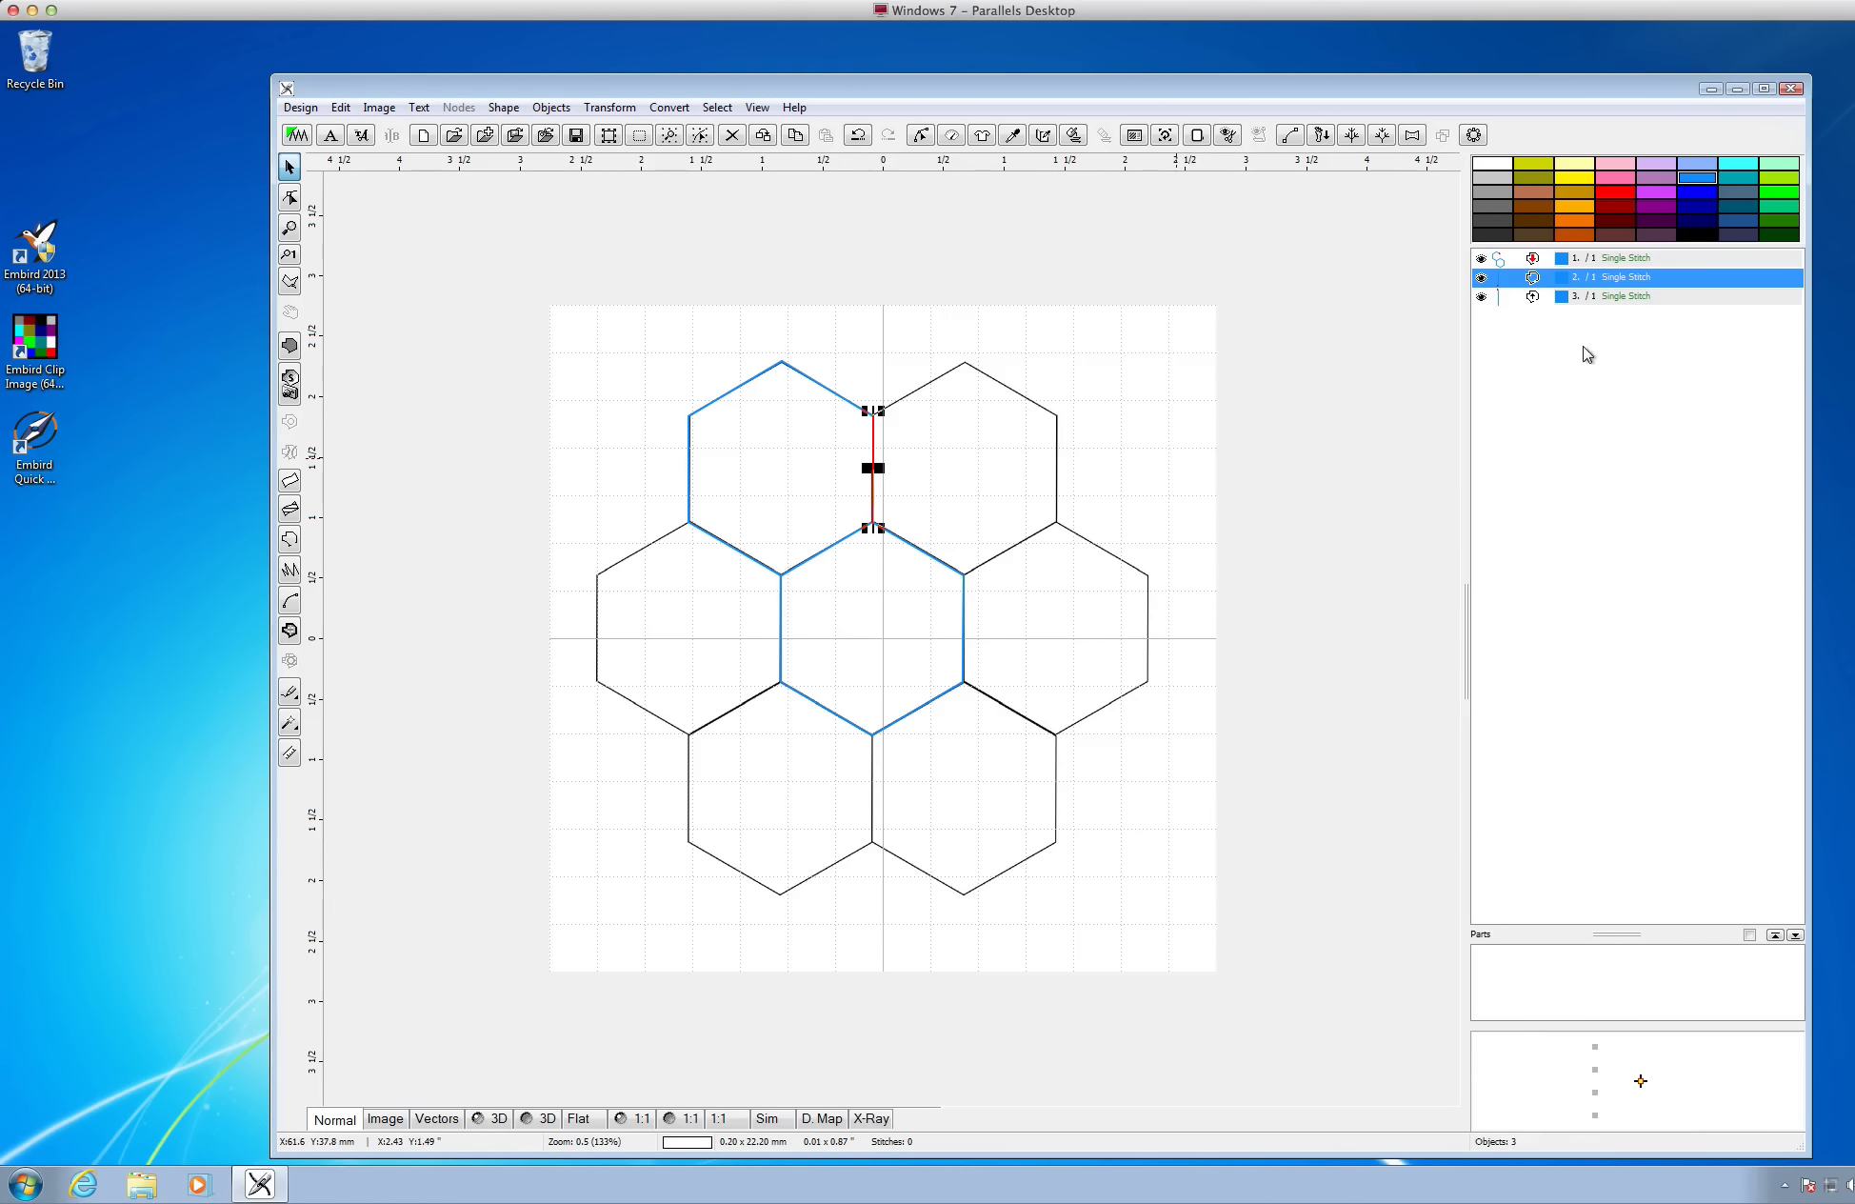
left_click(1625, 298)
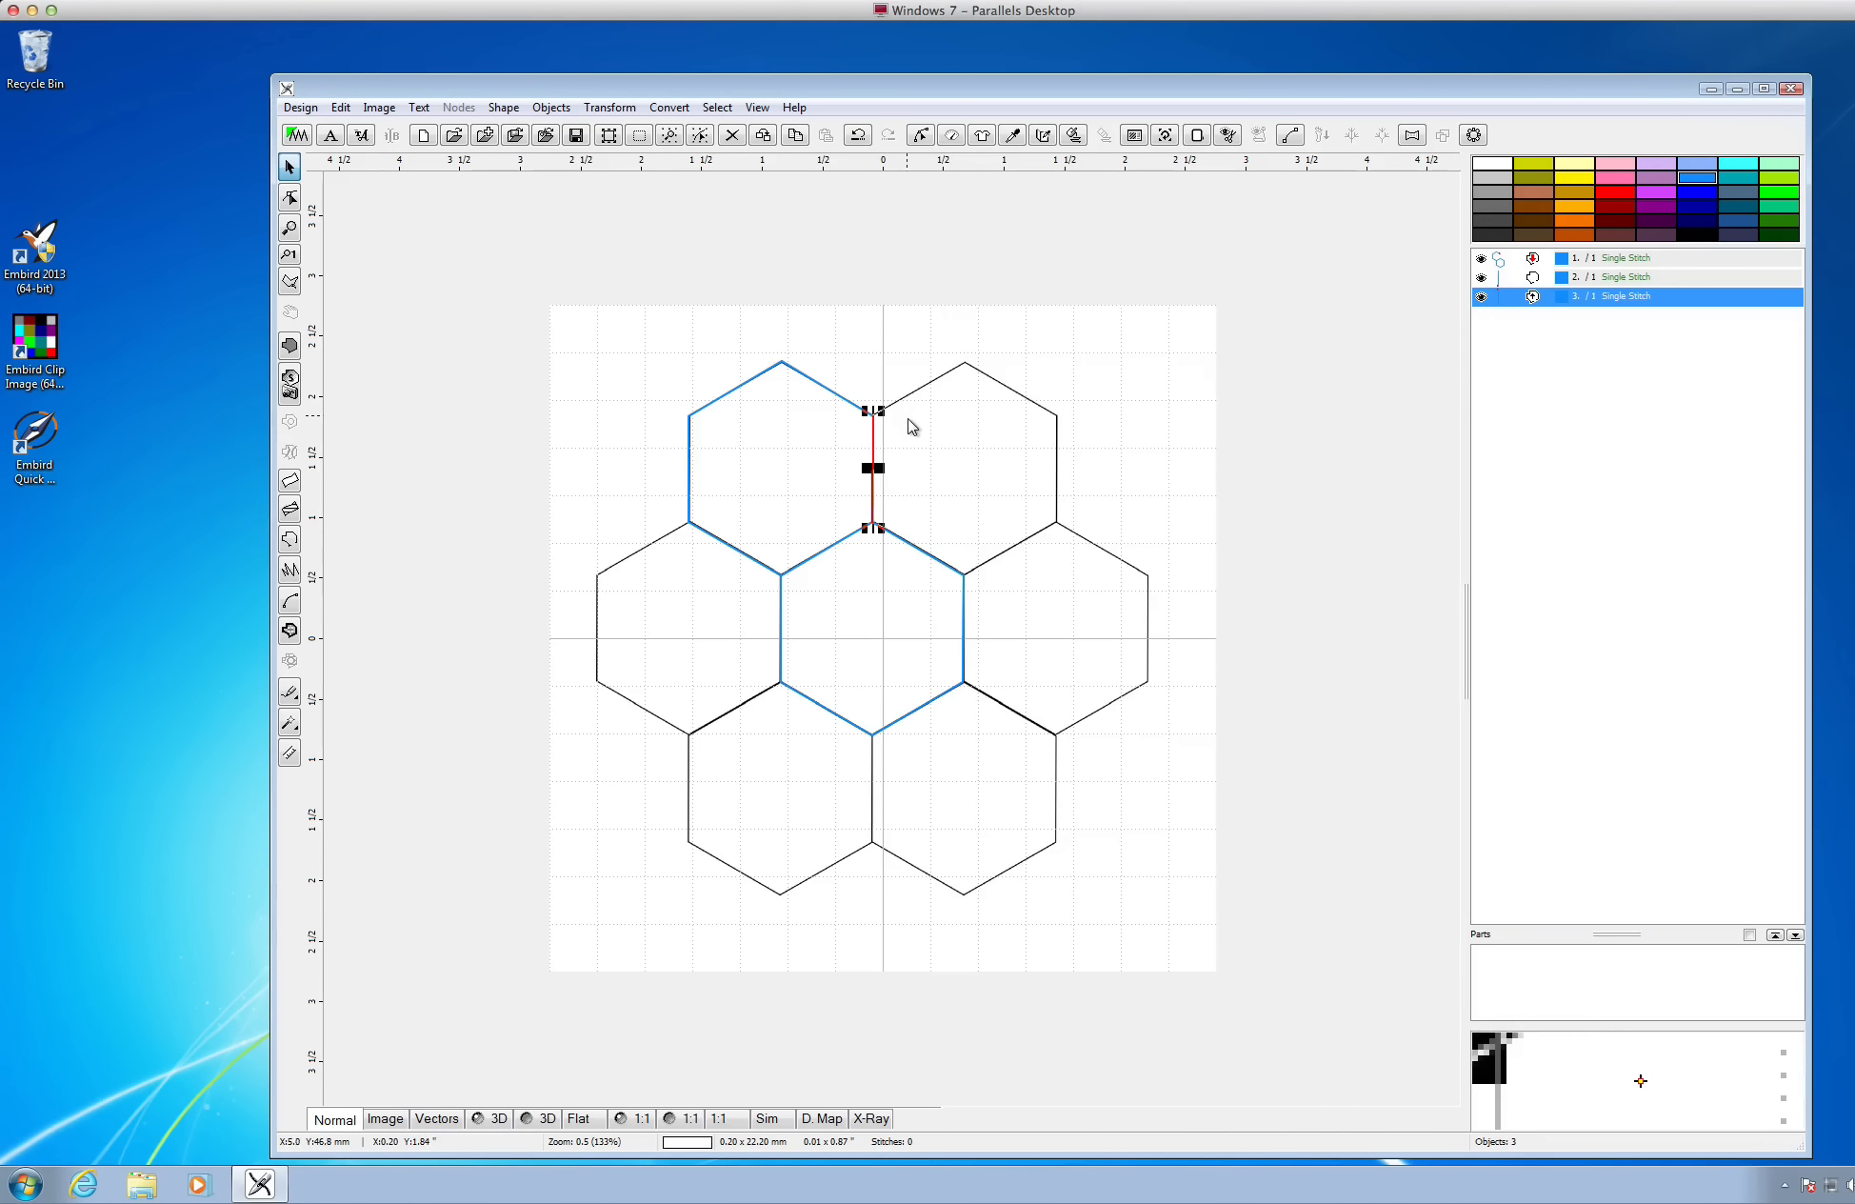
left_click(867, 394)
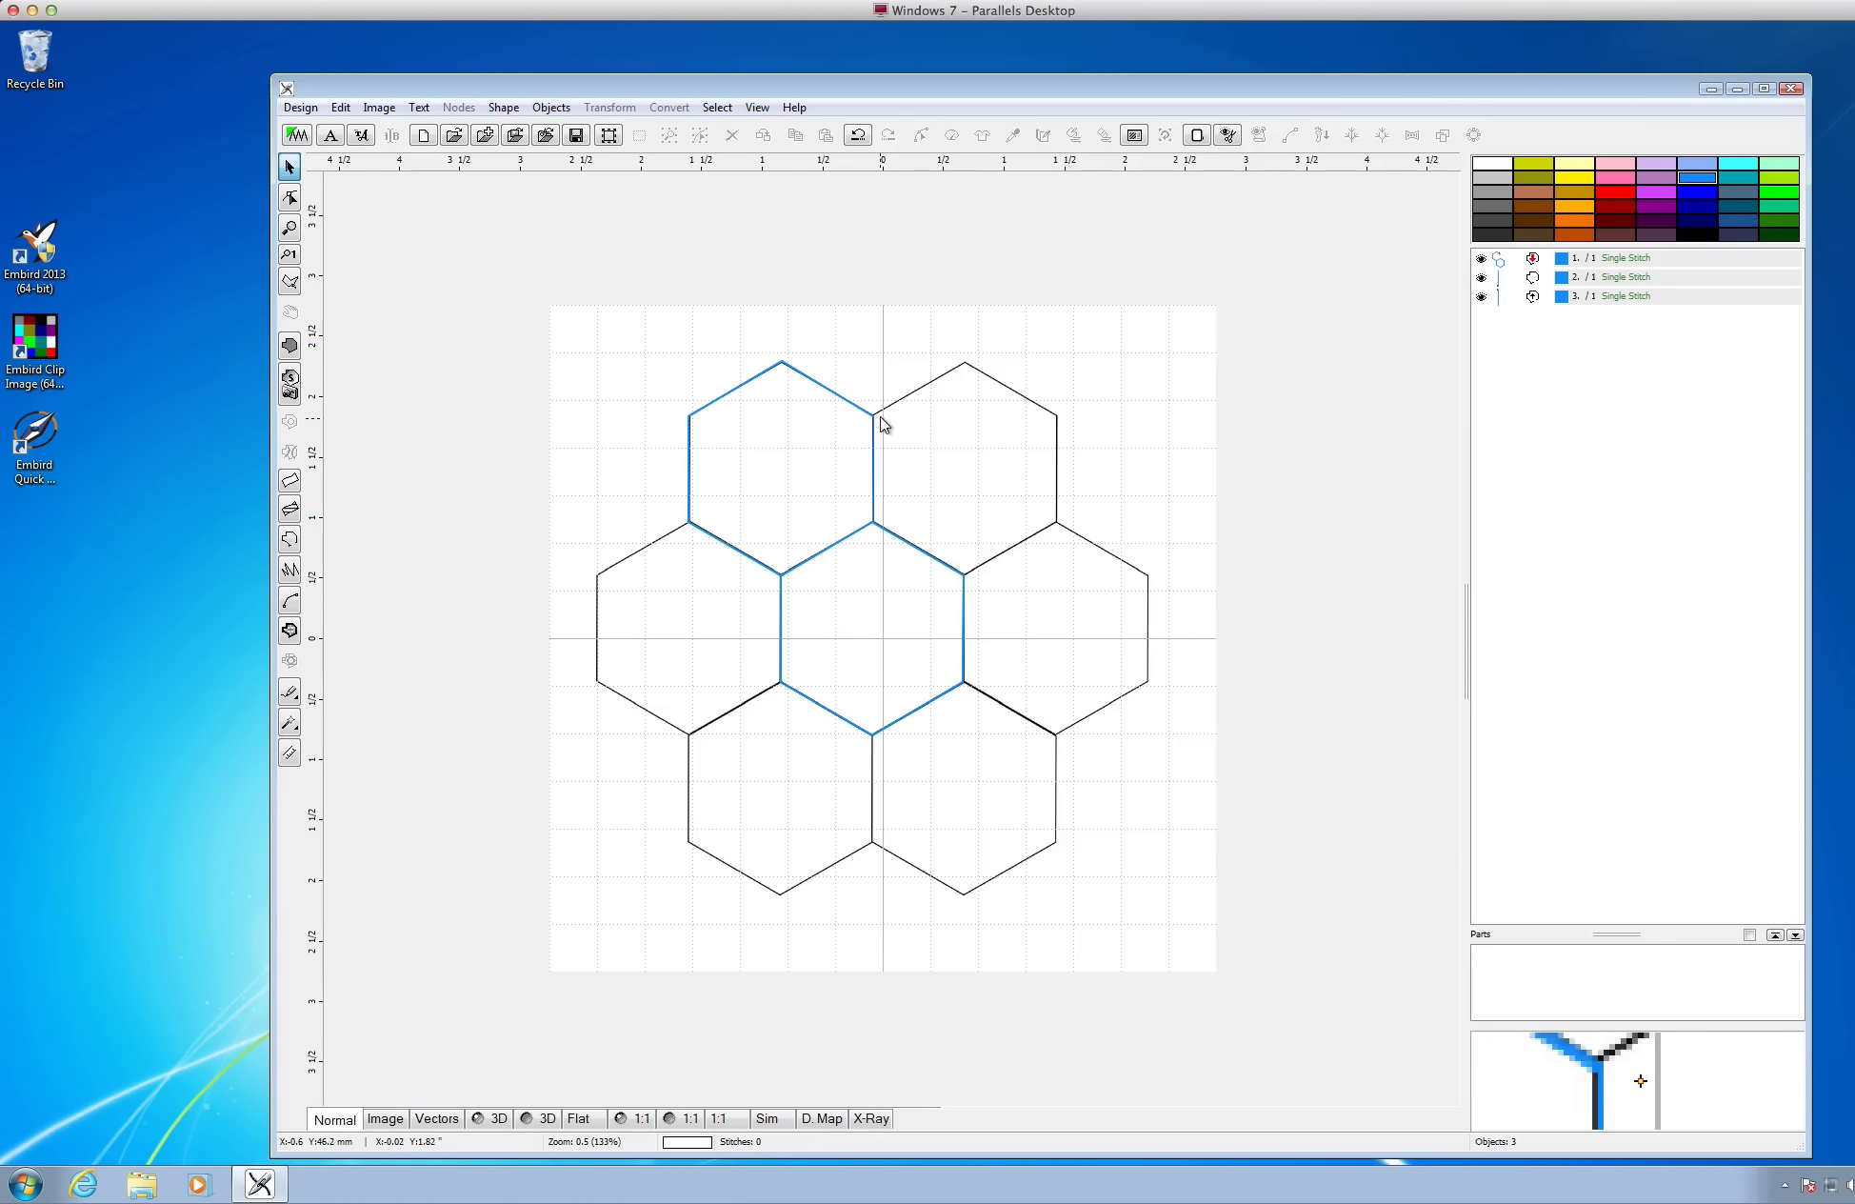
Trace the upper-right hexagon's outer edges clockwise as a new outline object, from the snapped shared corner to its lower-right corner, and finish it
left_click(290, 540)
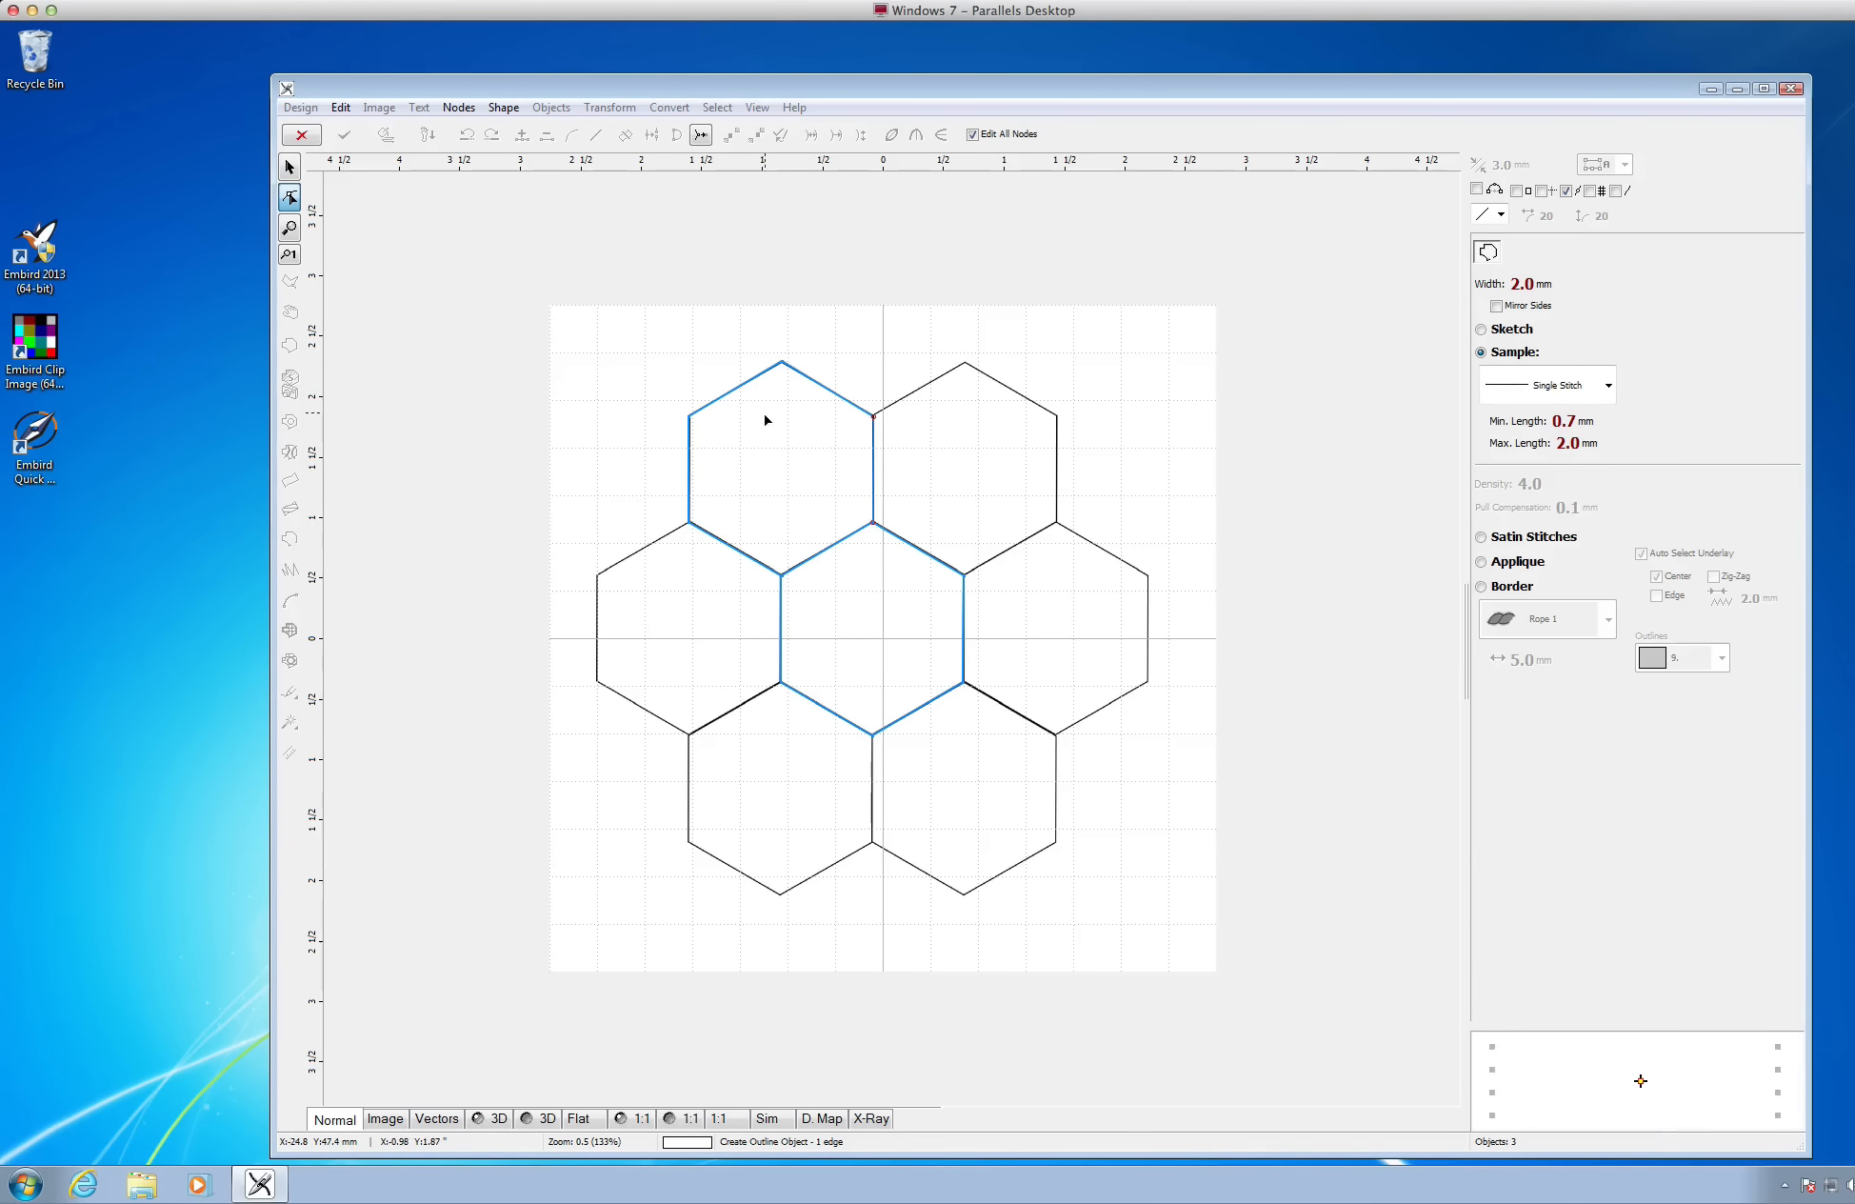
left_click(884, 416)
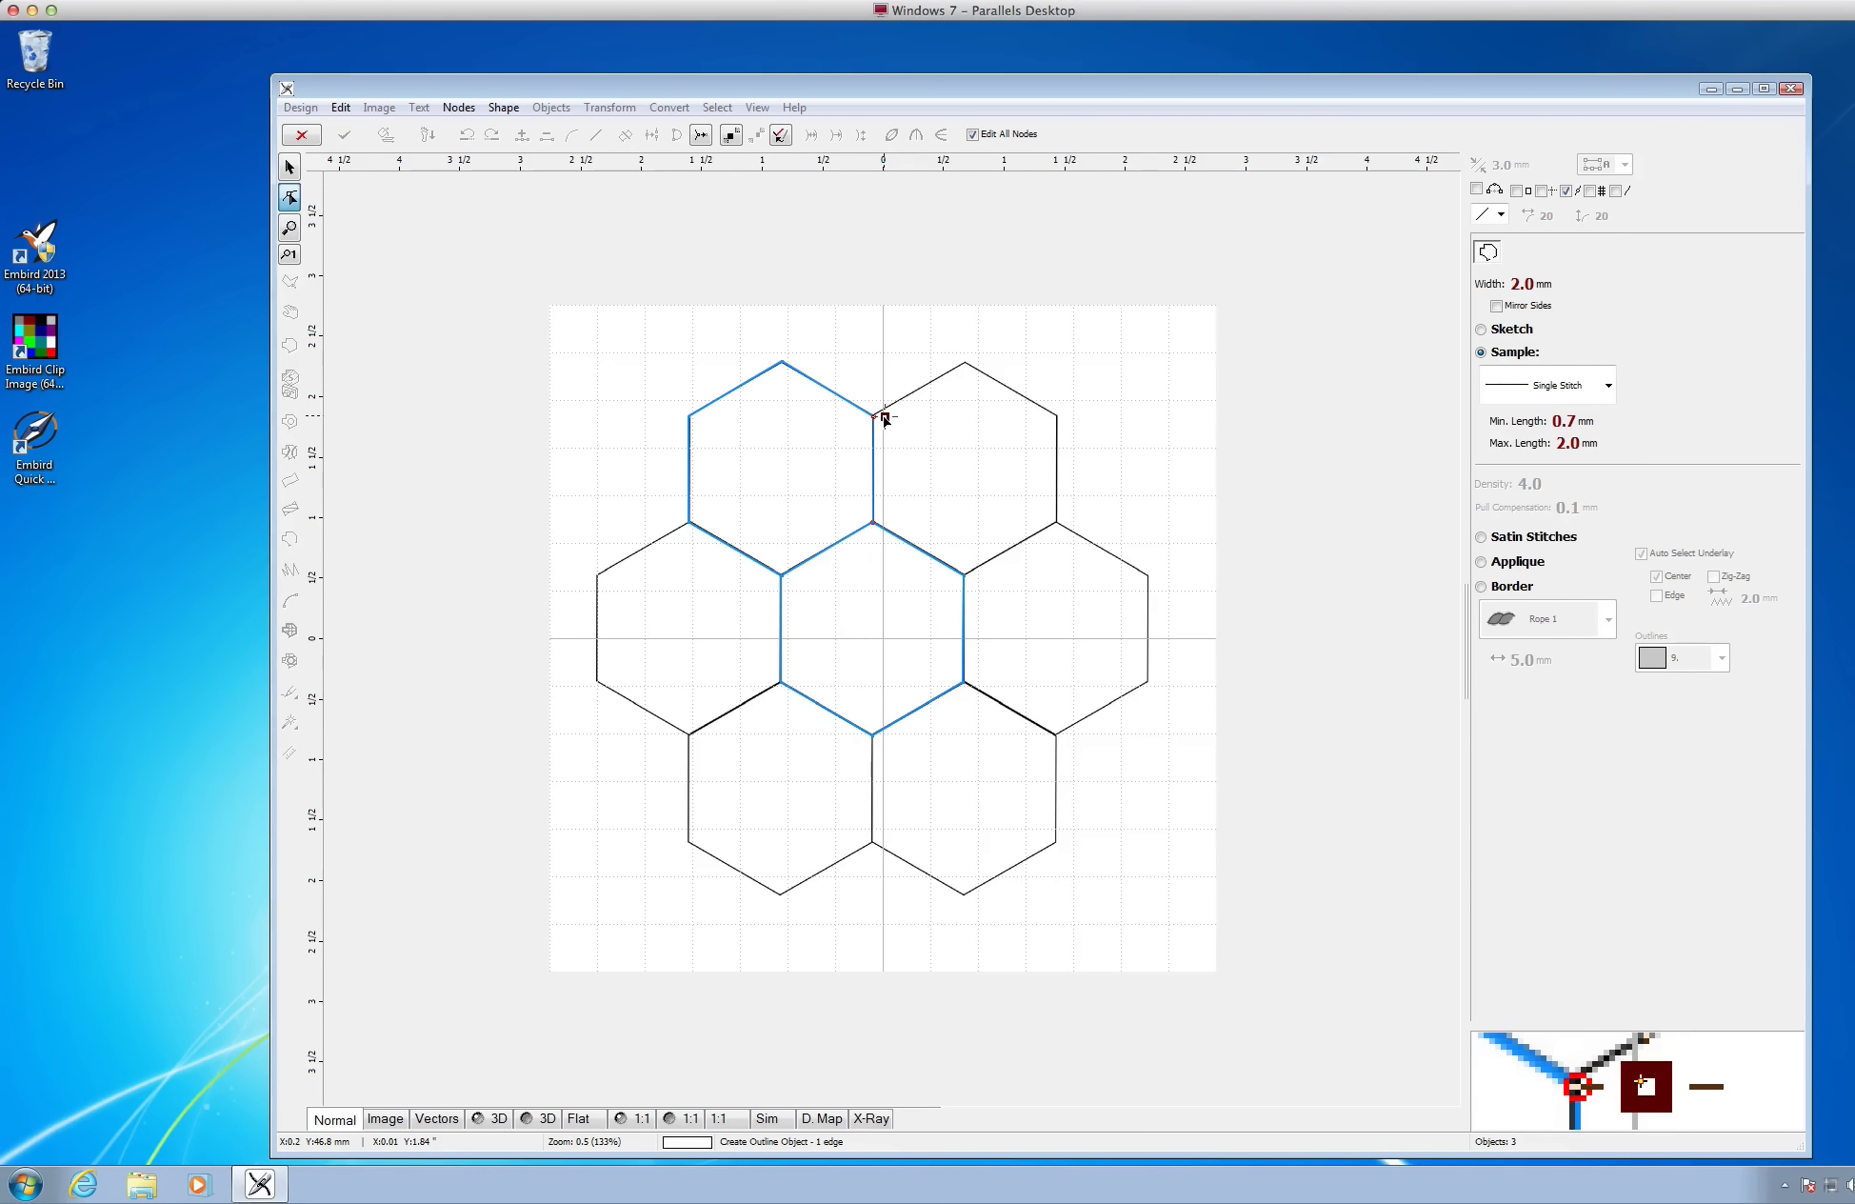
left_click(873, 417)
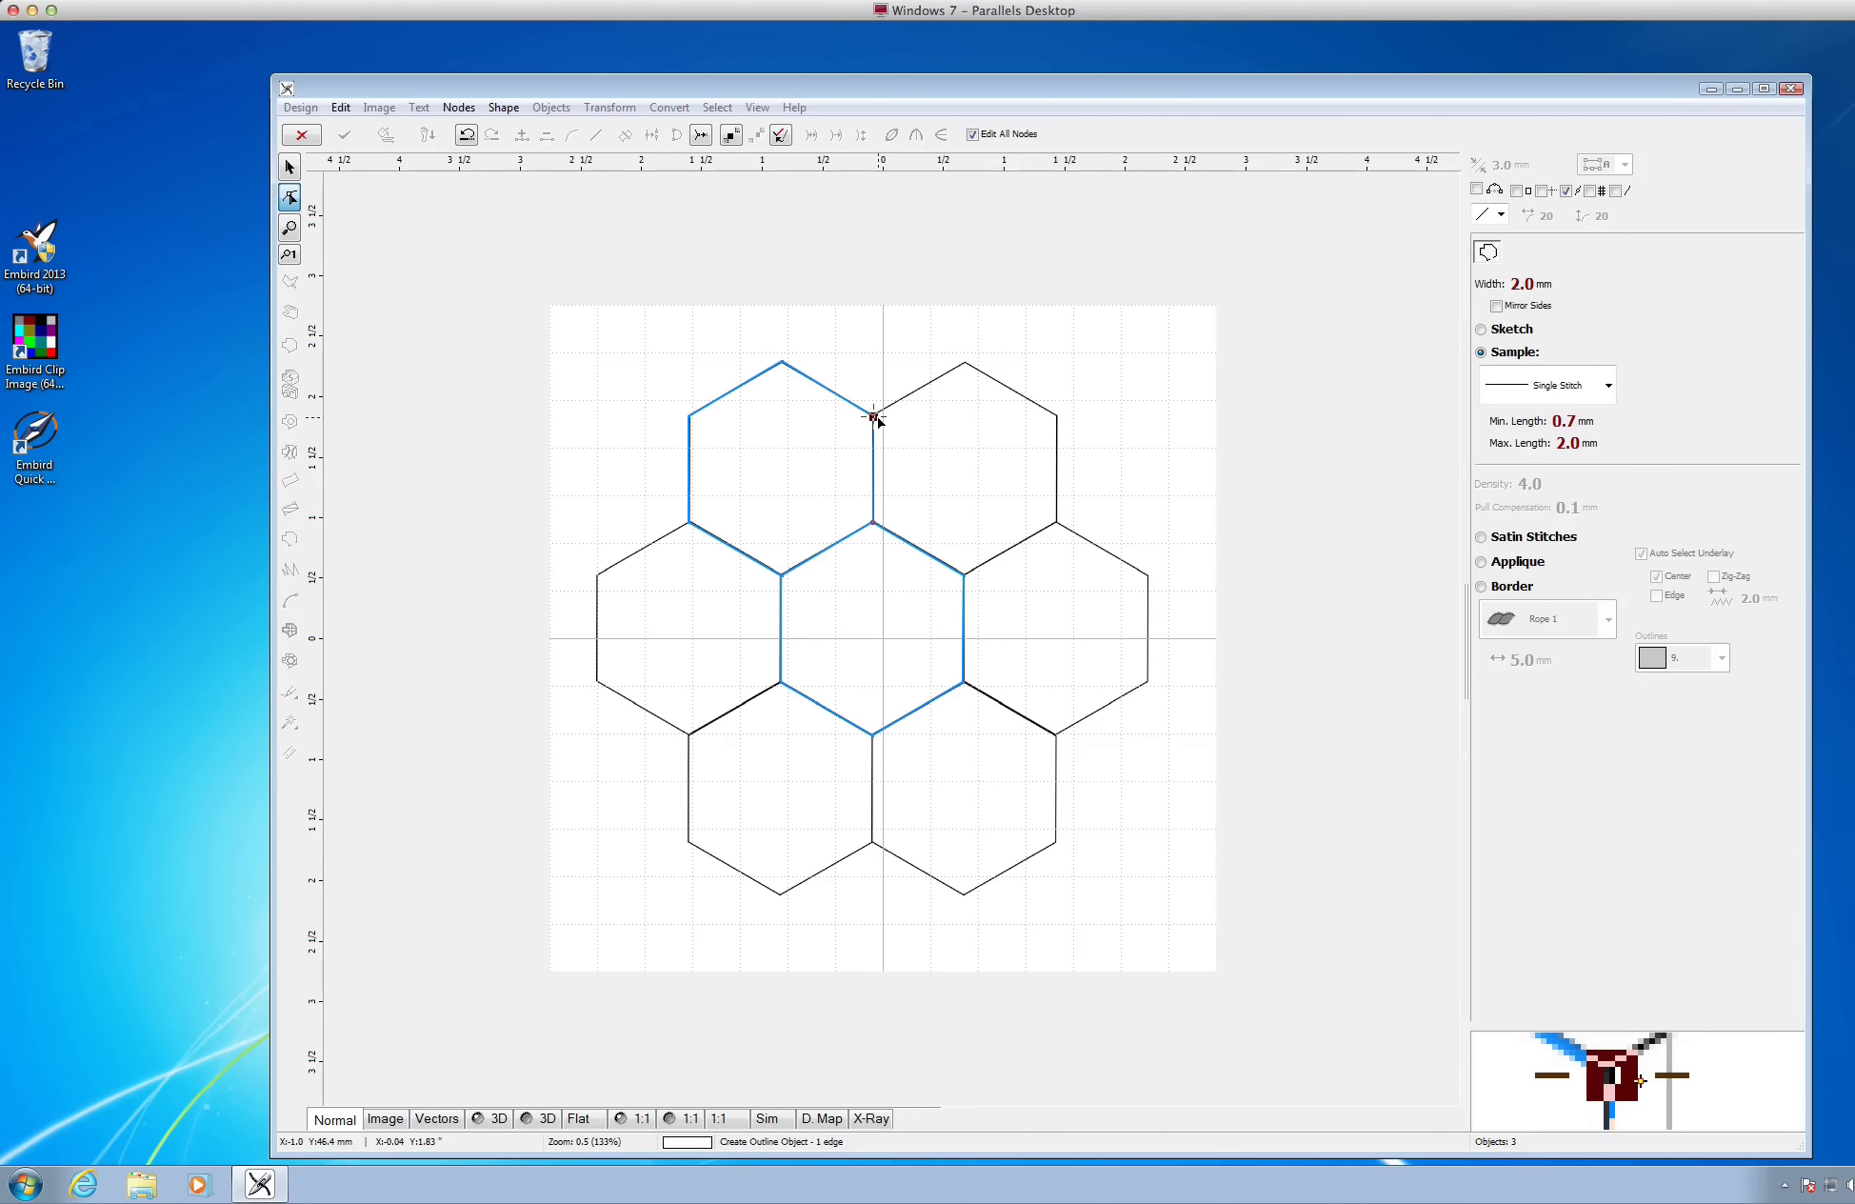
left_click(965, 363)
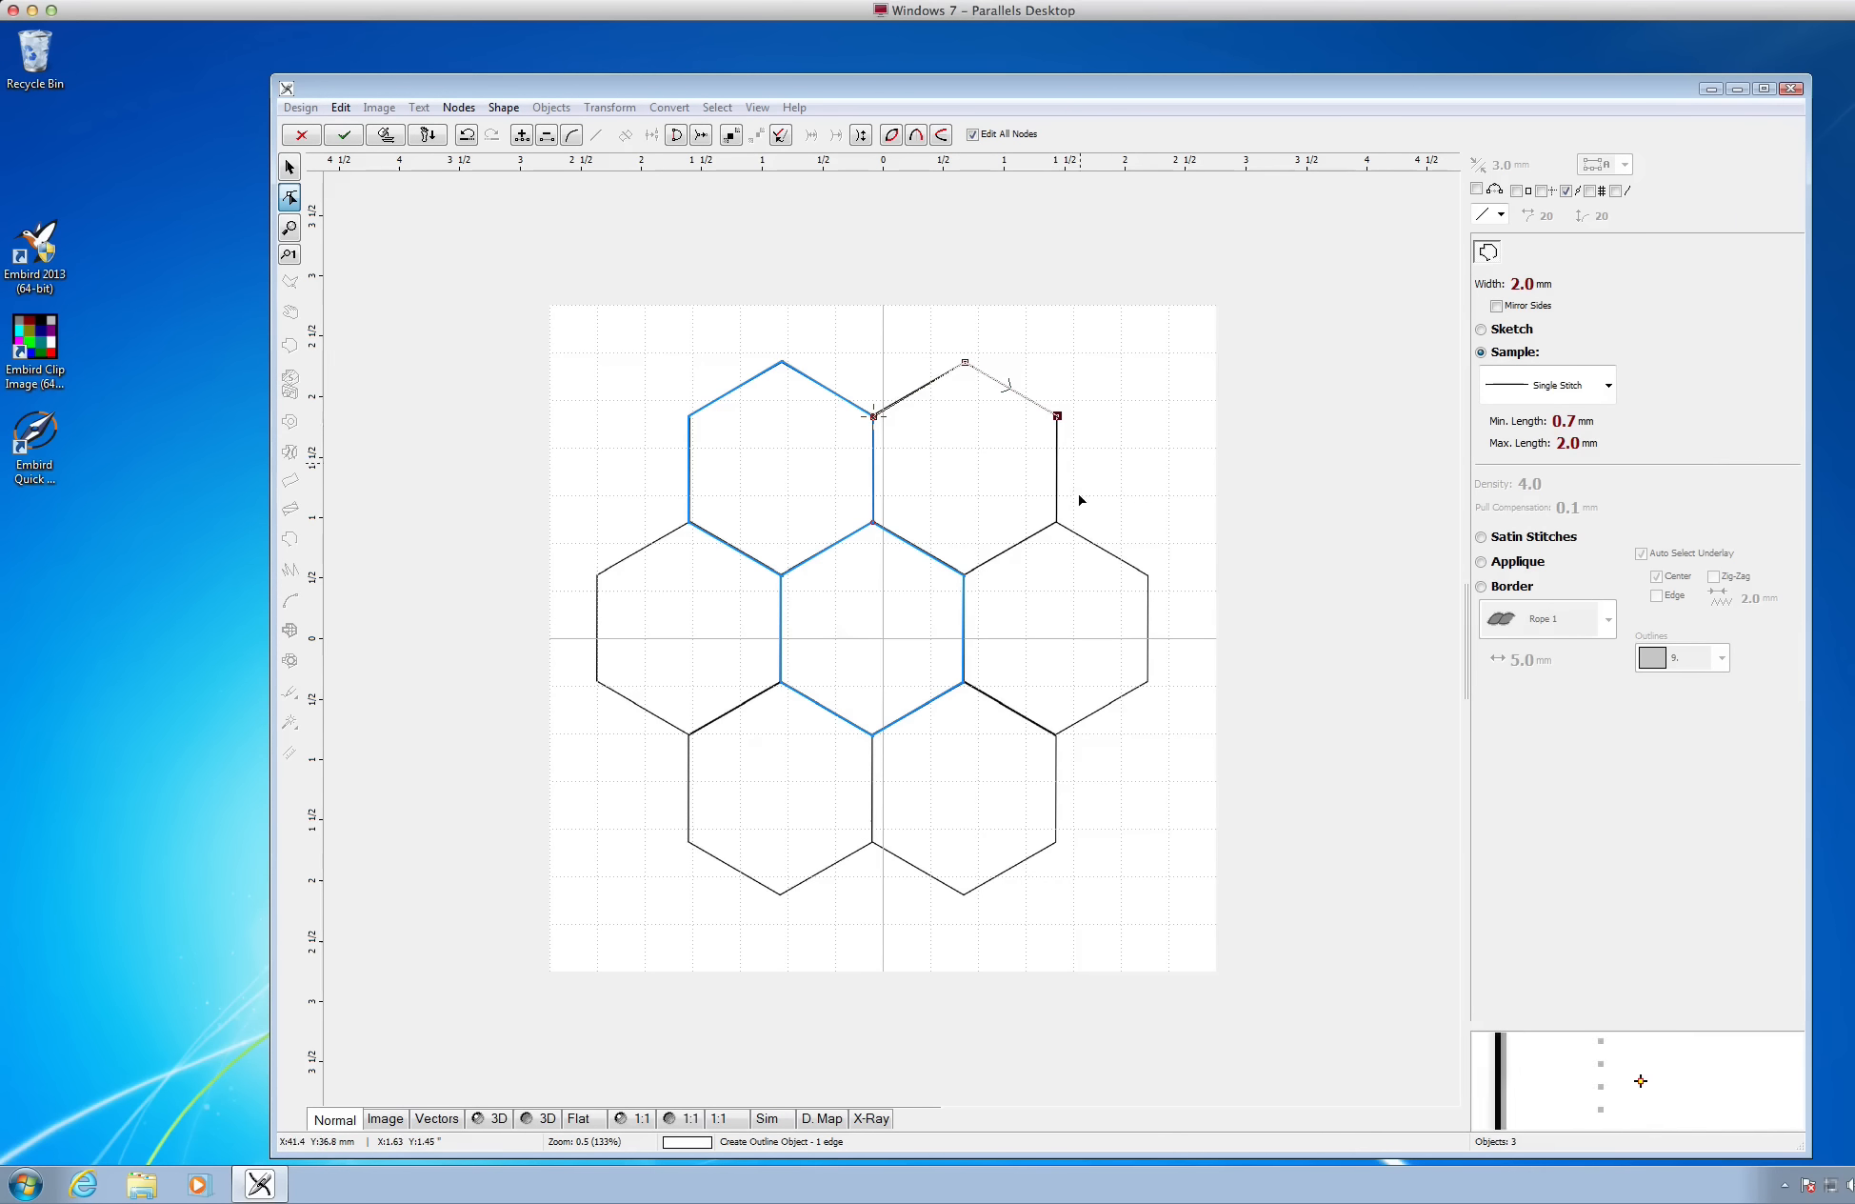
left_click(1057, 523)
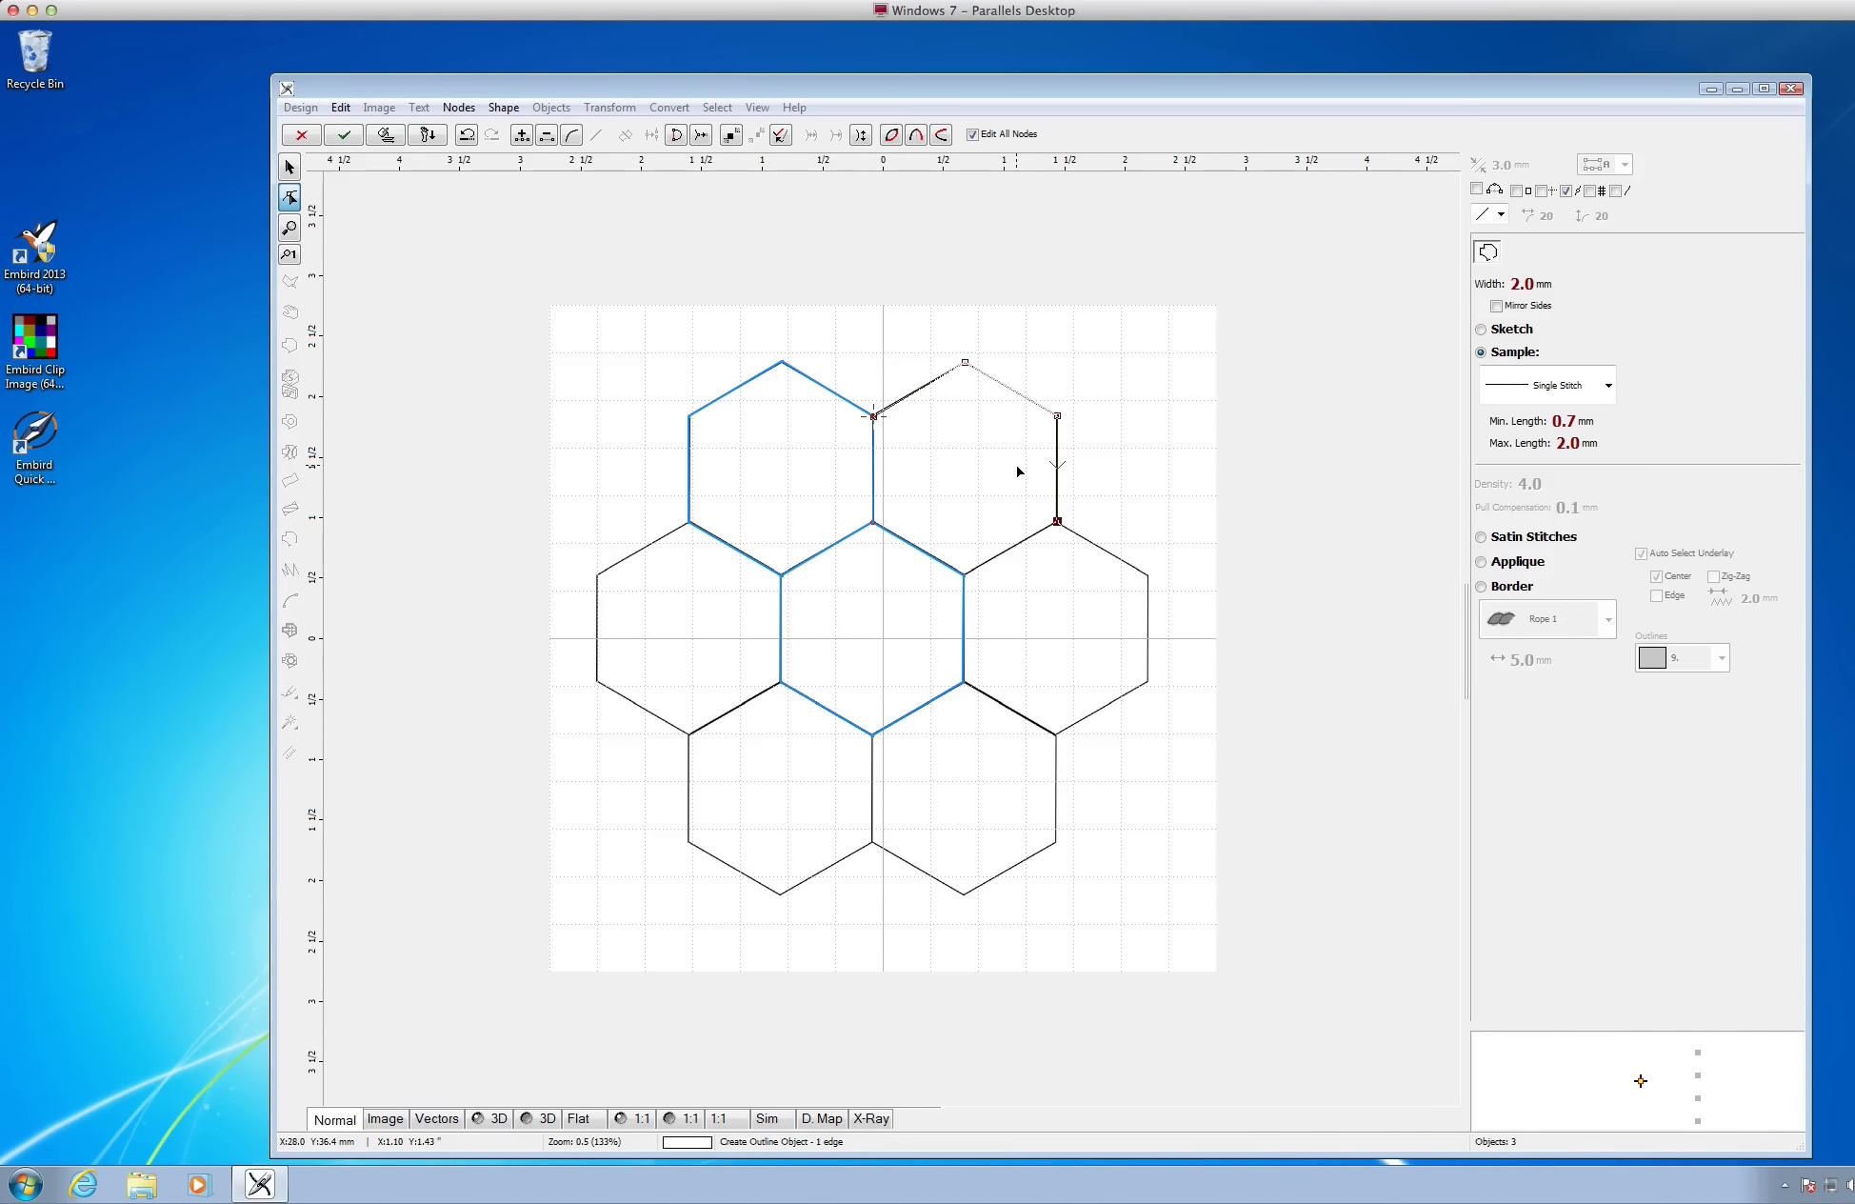
right_click(1011, 438)
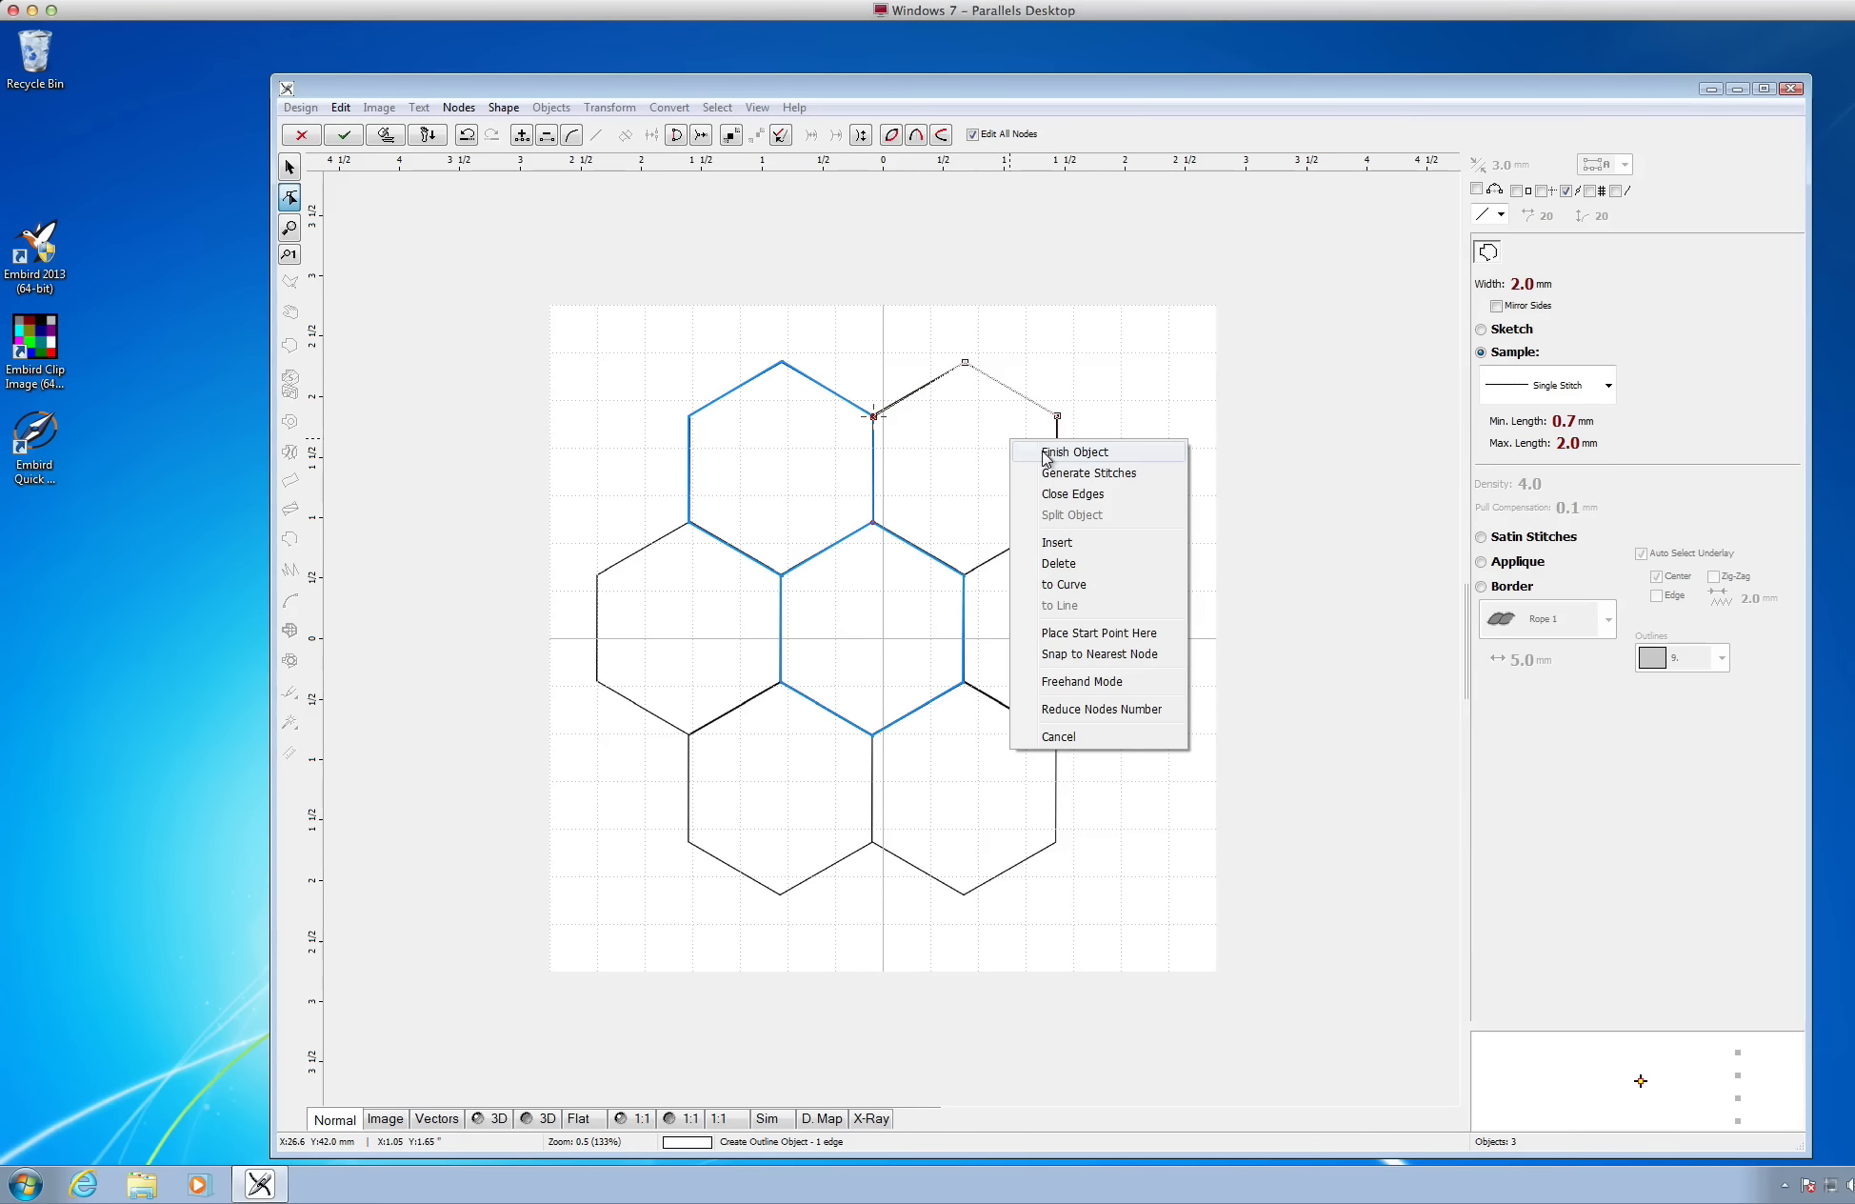
left_click(1048, 455)
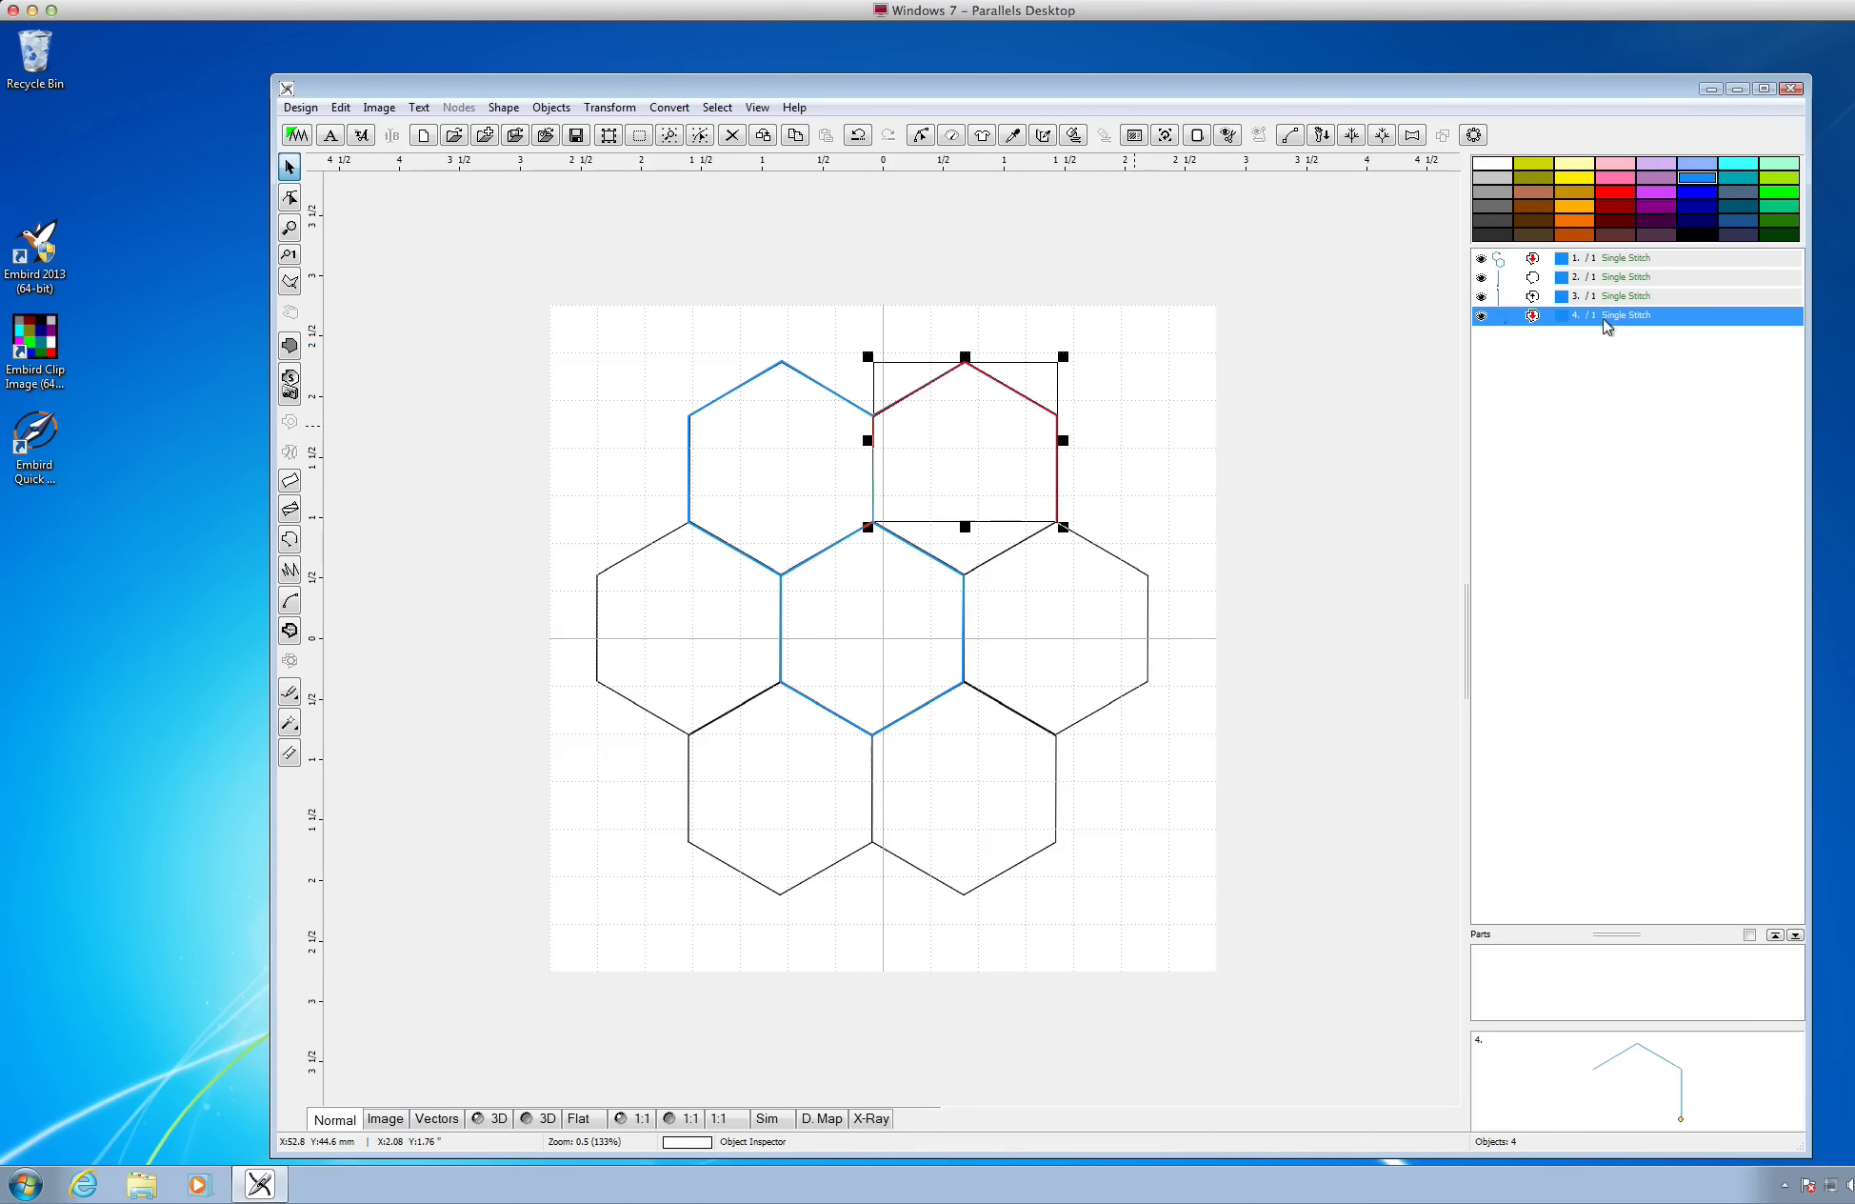
left_click(1095, 489)
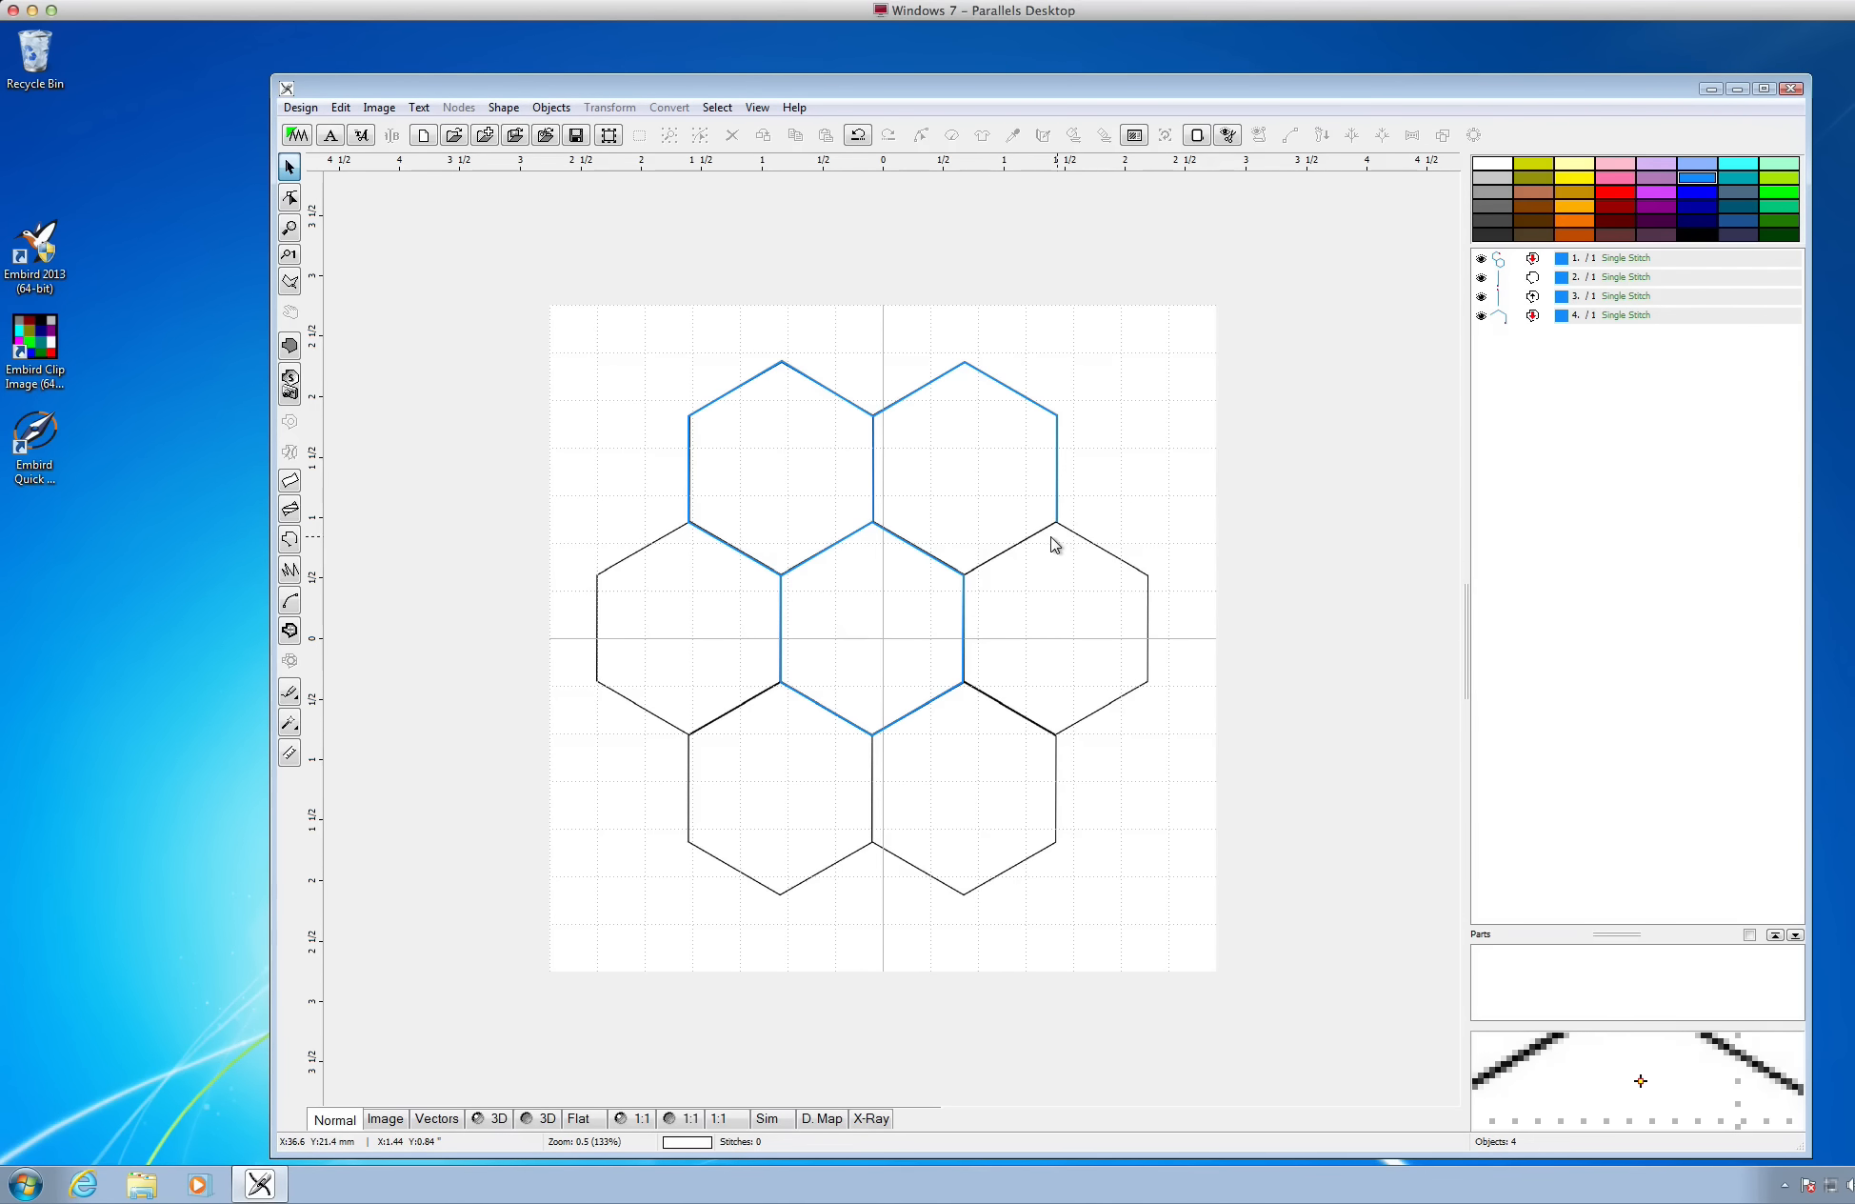
Create an outline object along the upper-right hexagon's lower-right edge, from its outer corner to the centre hexagon, with both ends snapped to existing nodes
left_click(289, 541)
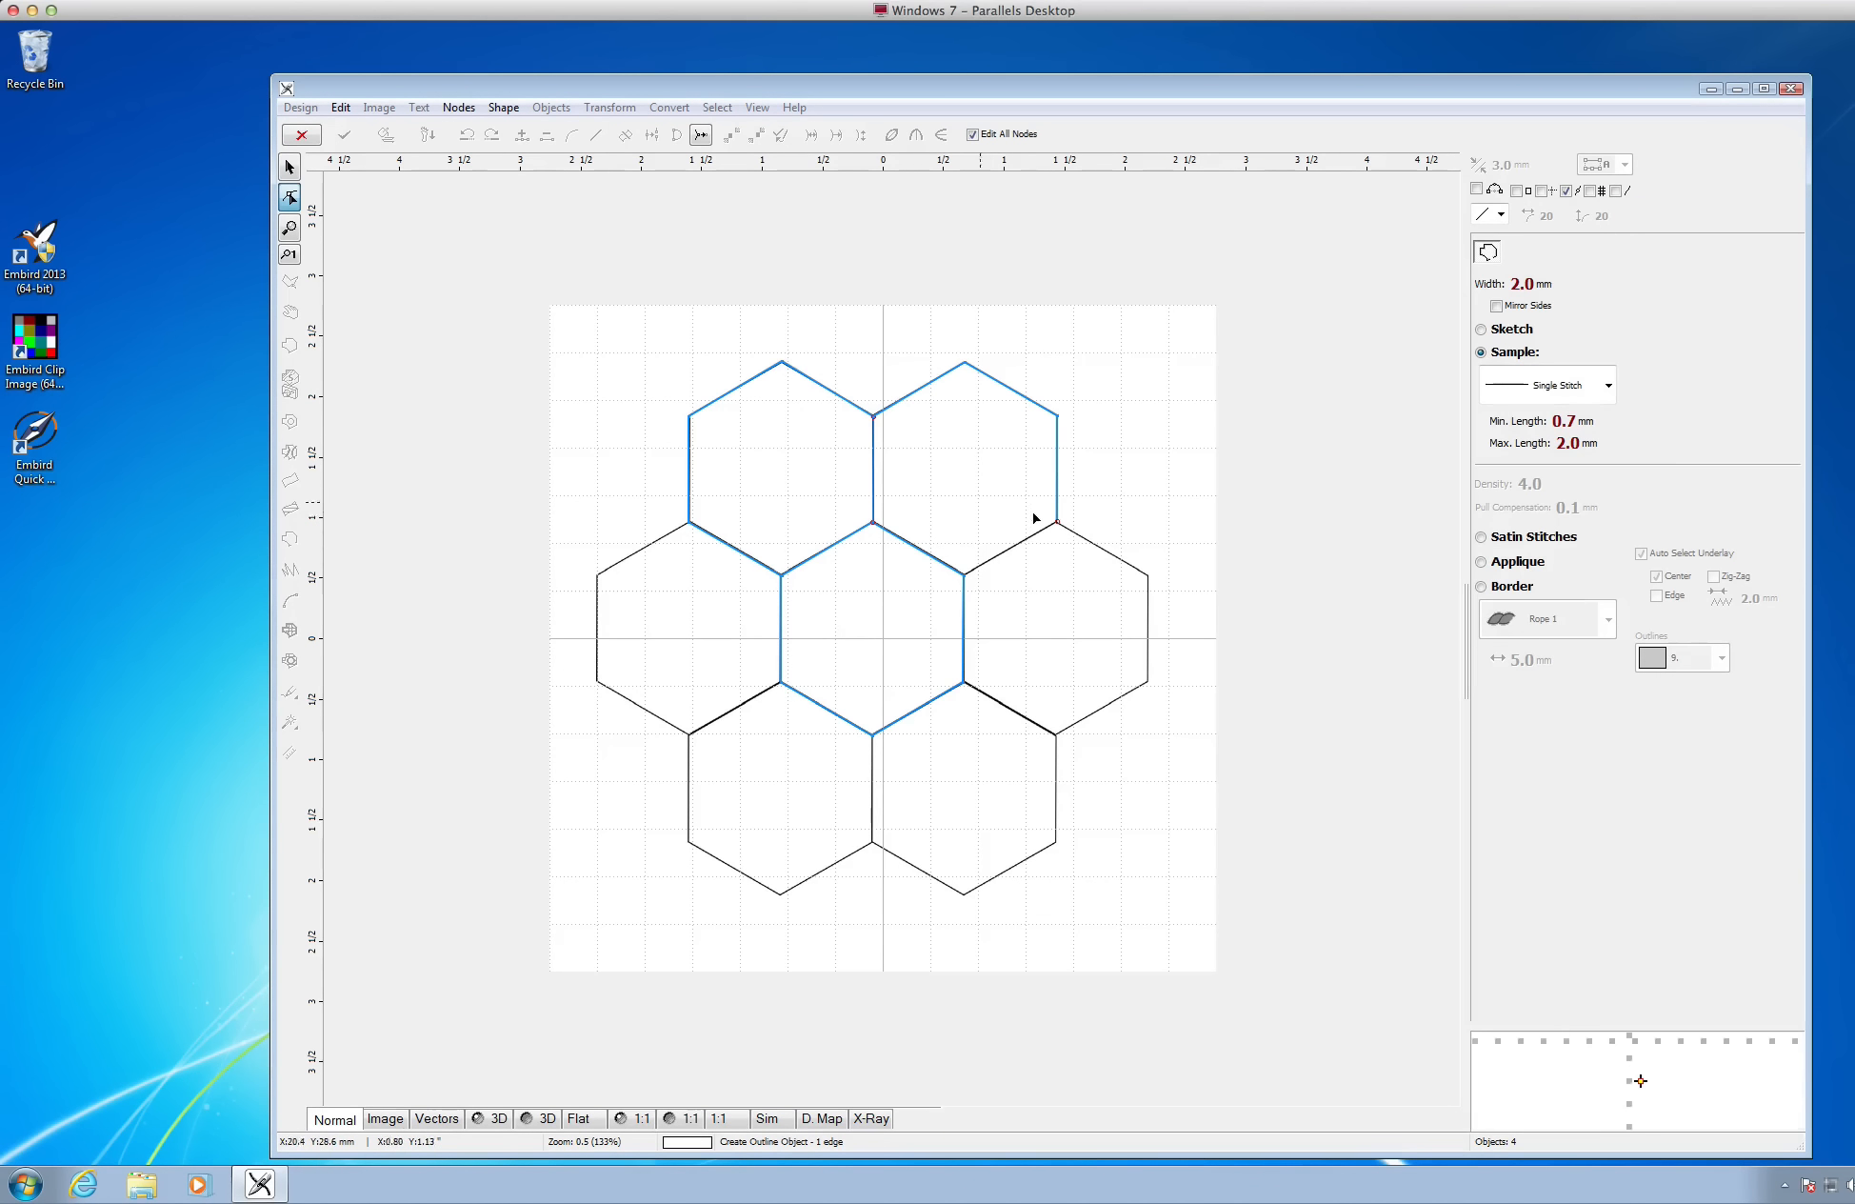
left_click(1055, 535)
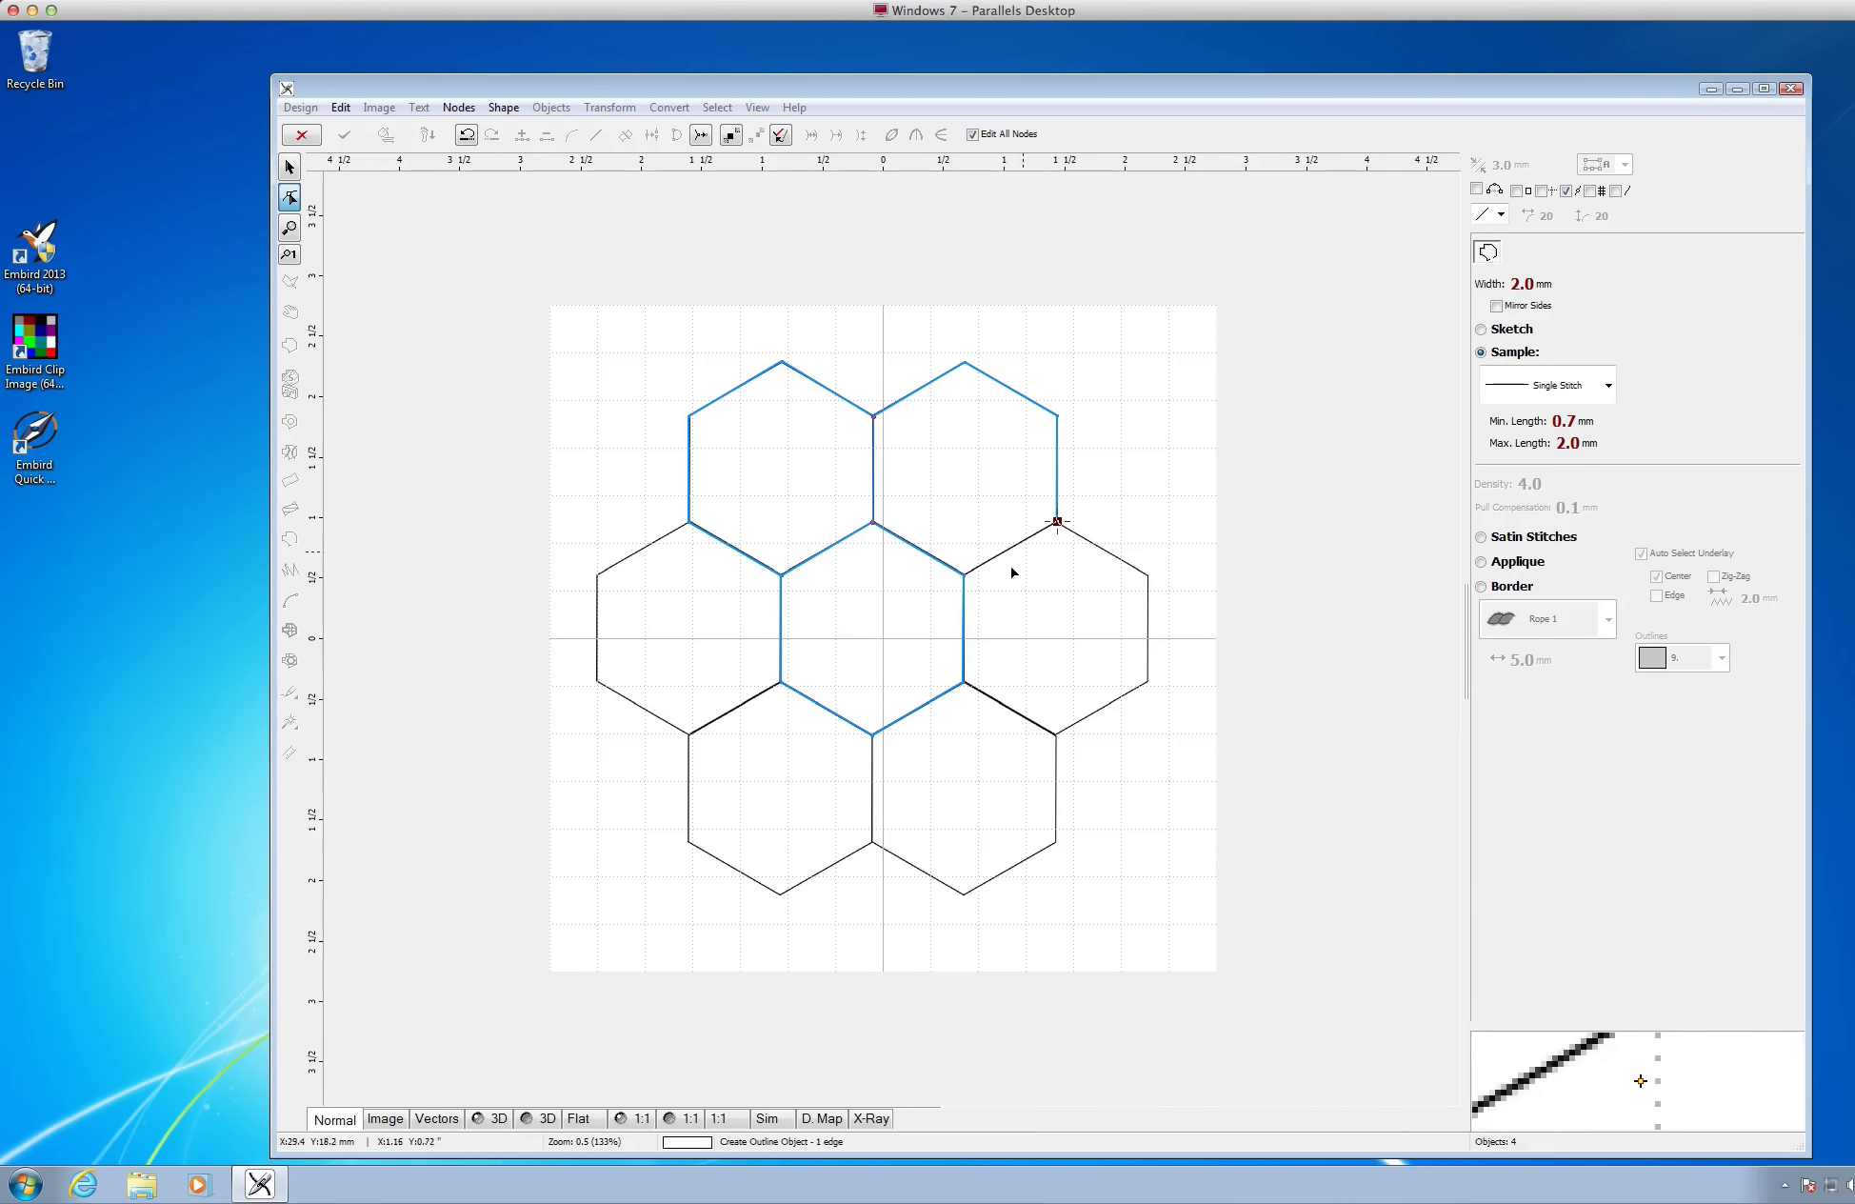
left_click(974, 577)
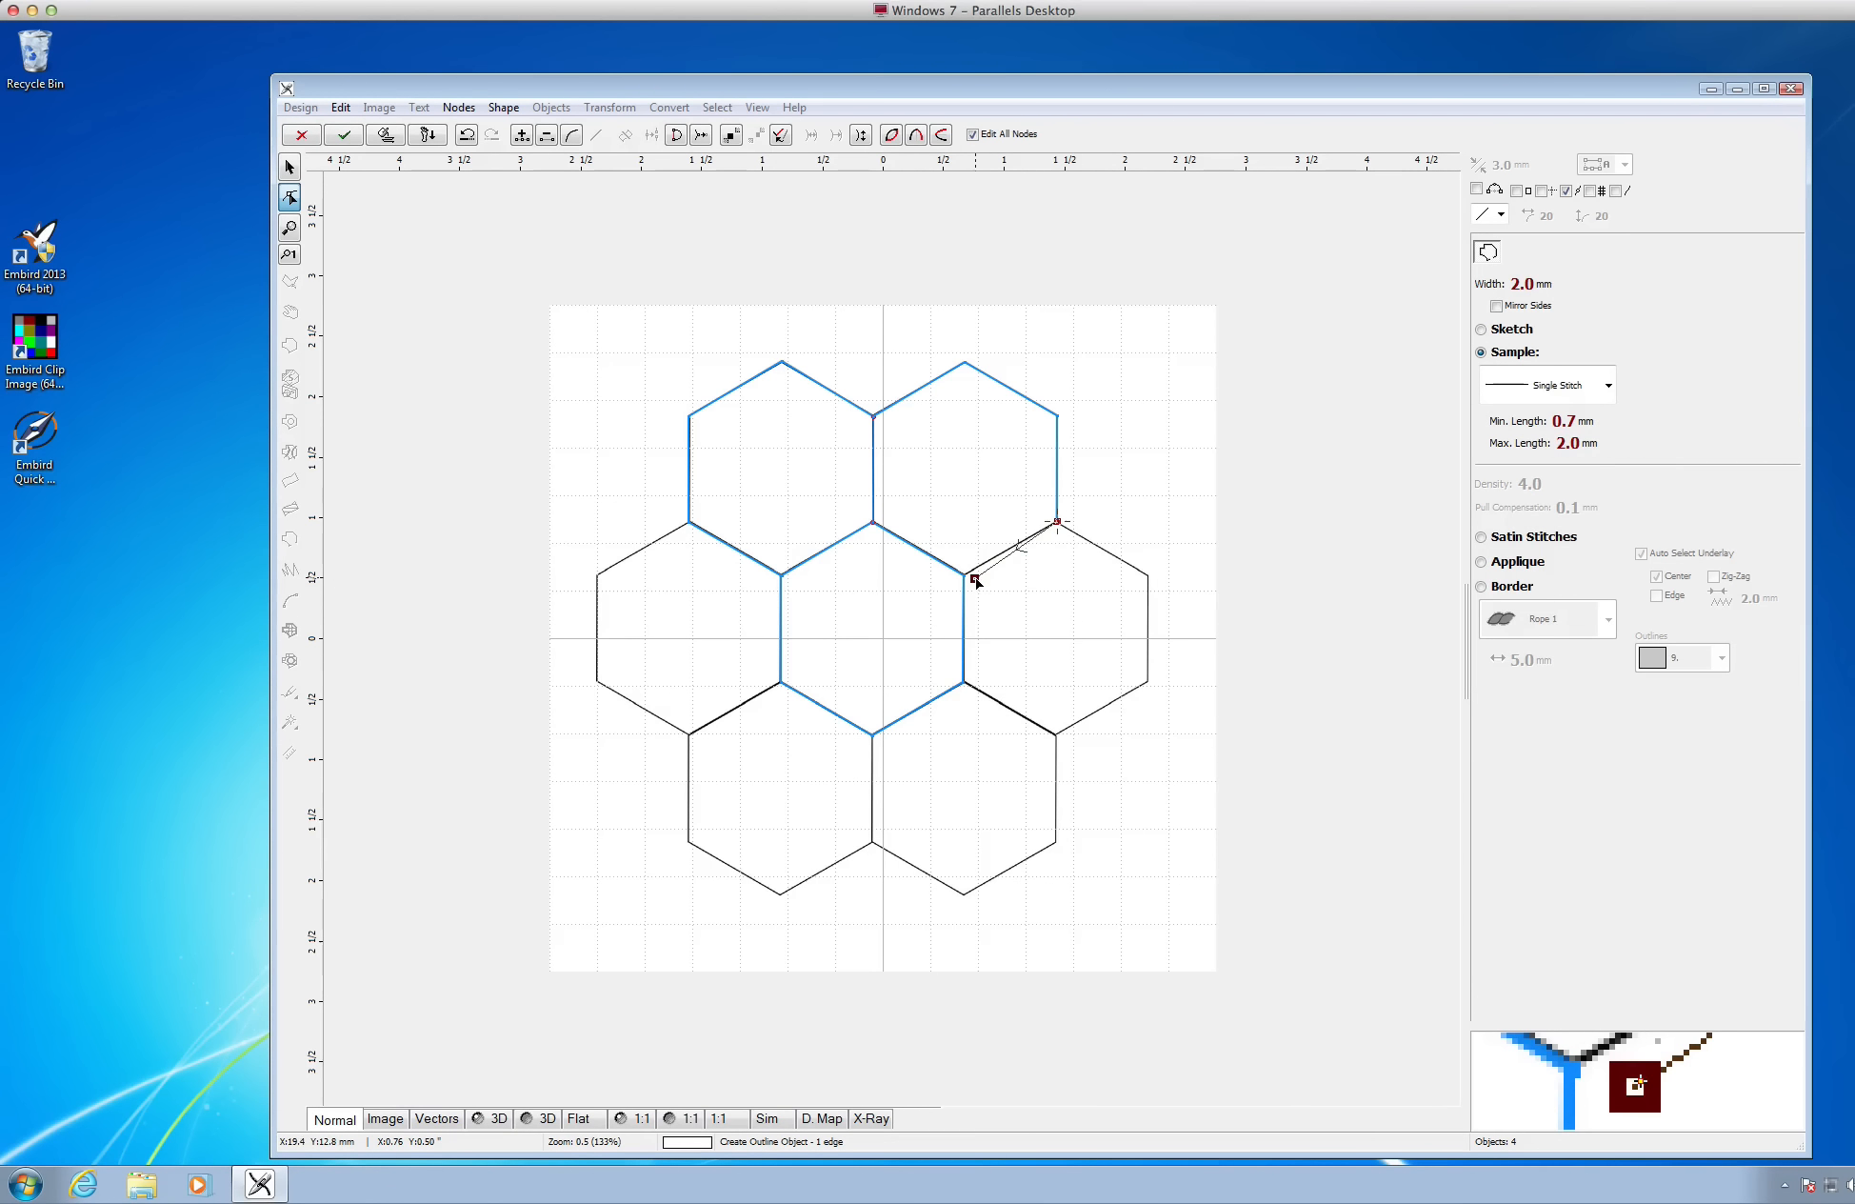
left_click_drag(974, 578, 969, 577)
right_click(999, 575)
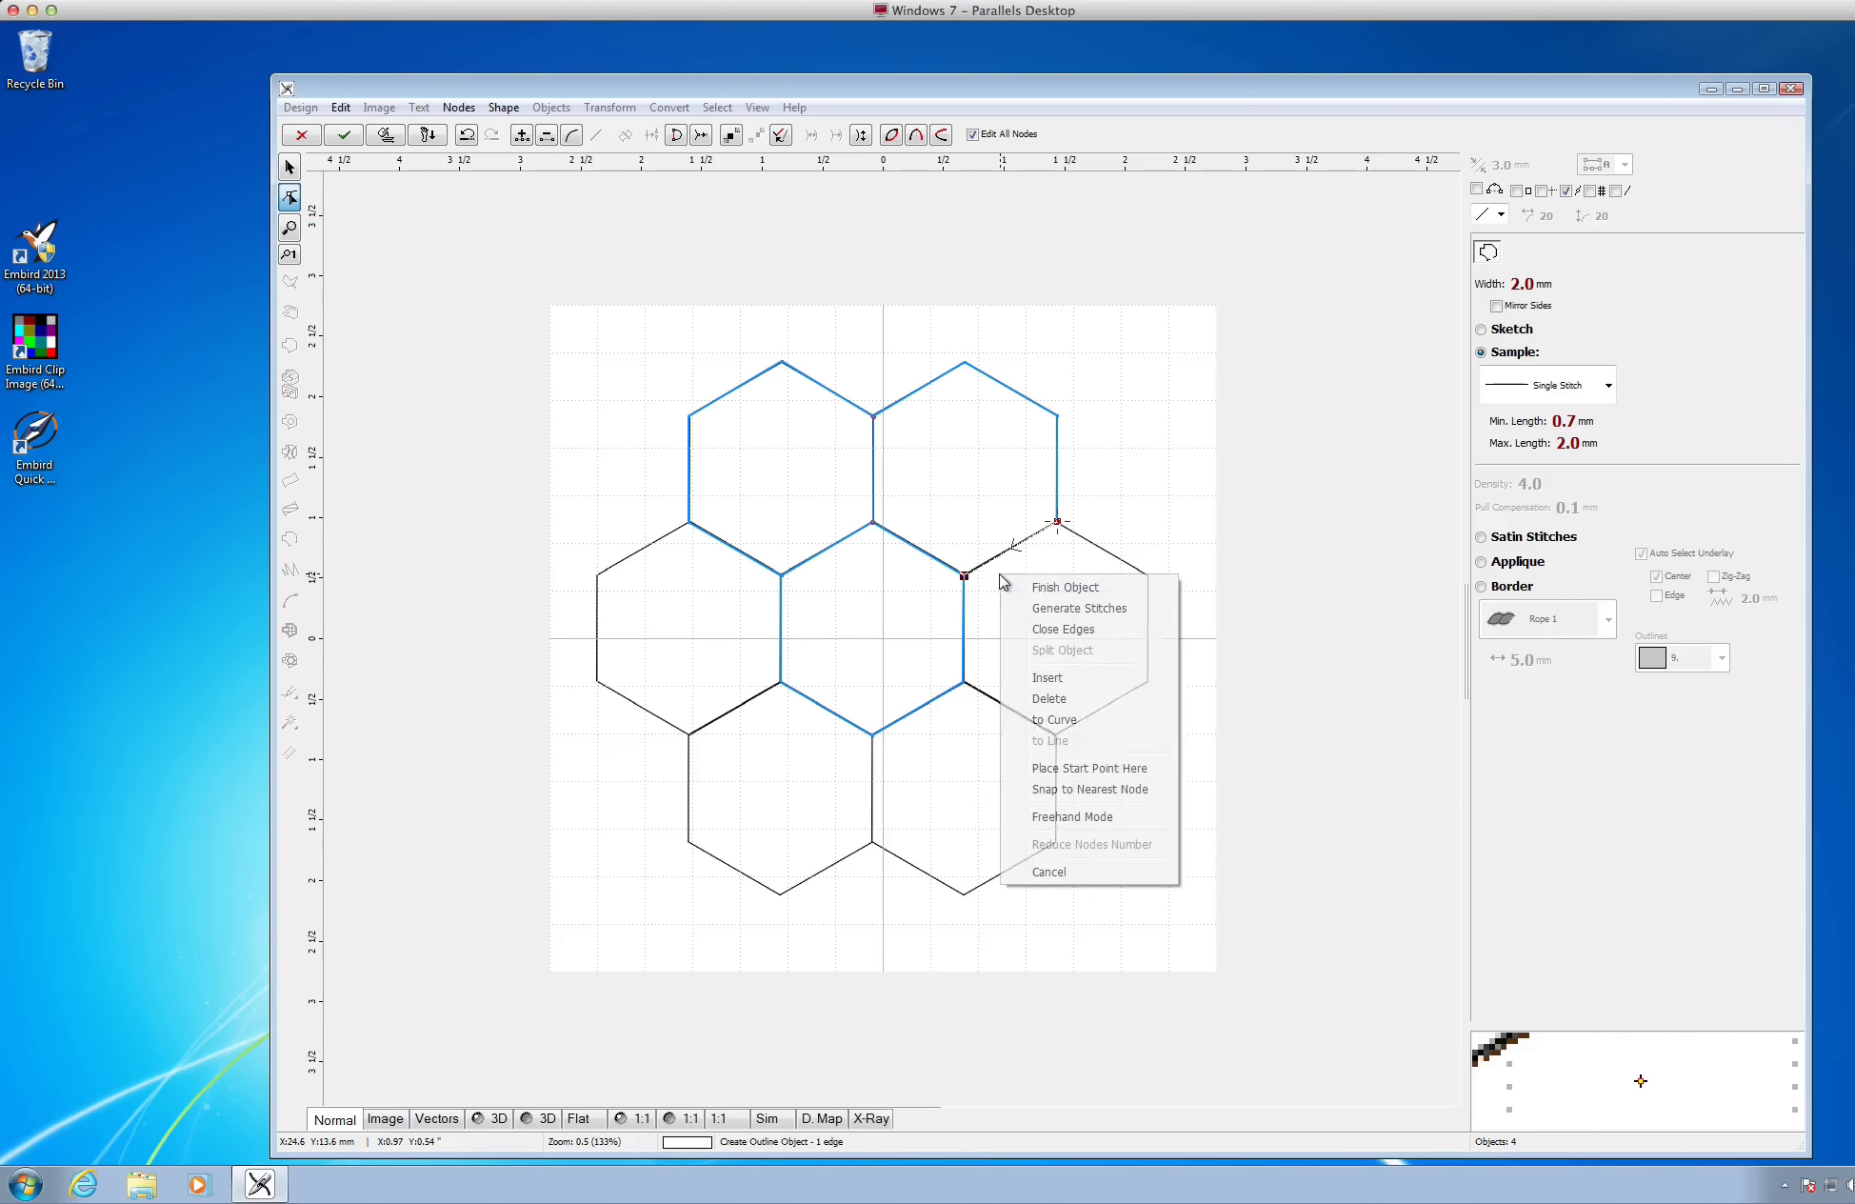
left_click(1031, 586)
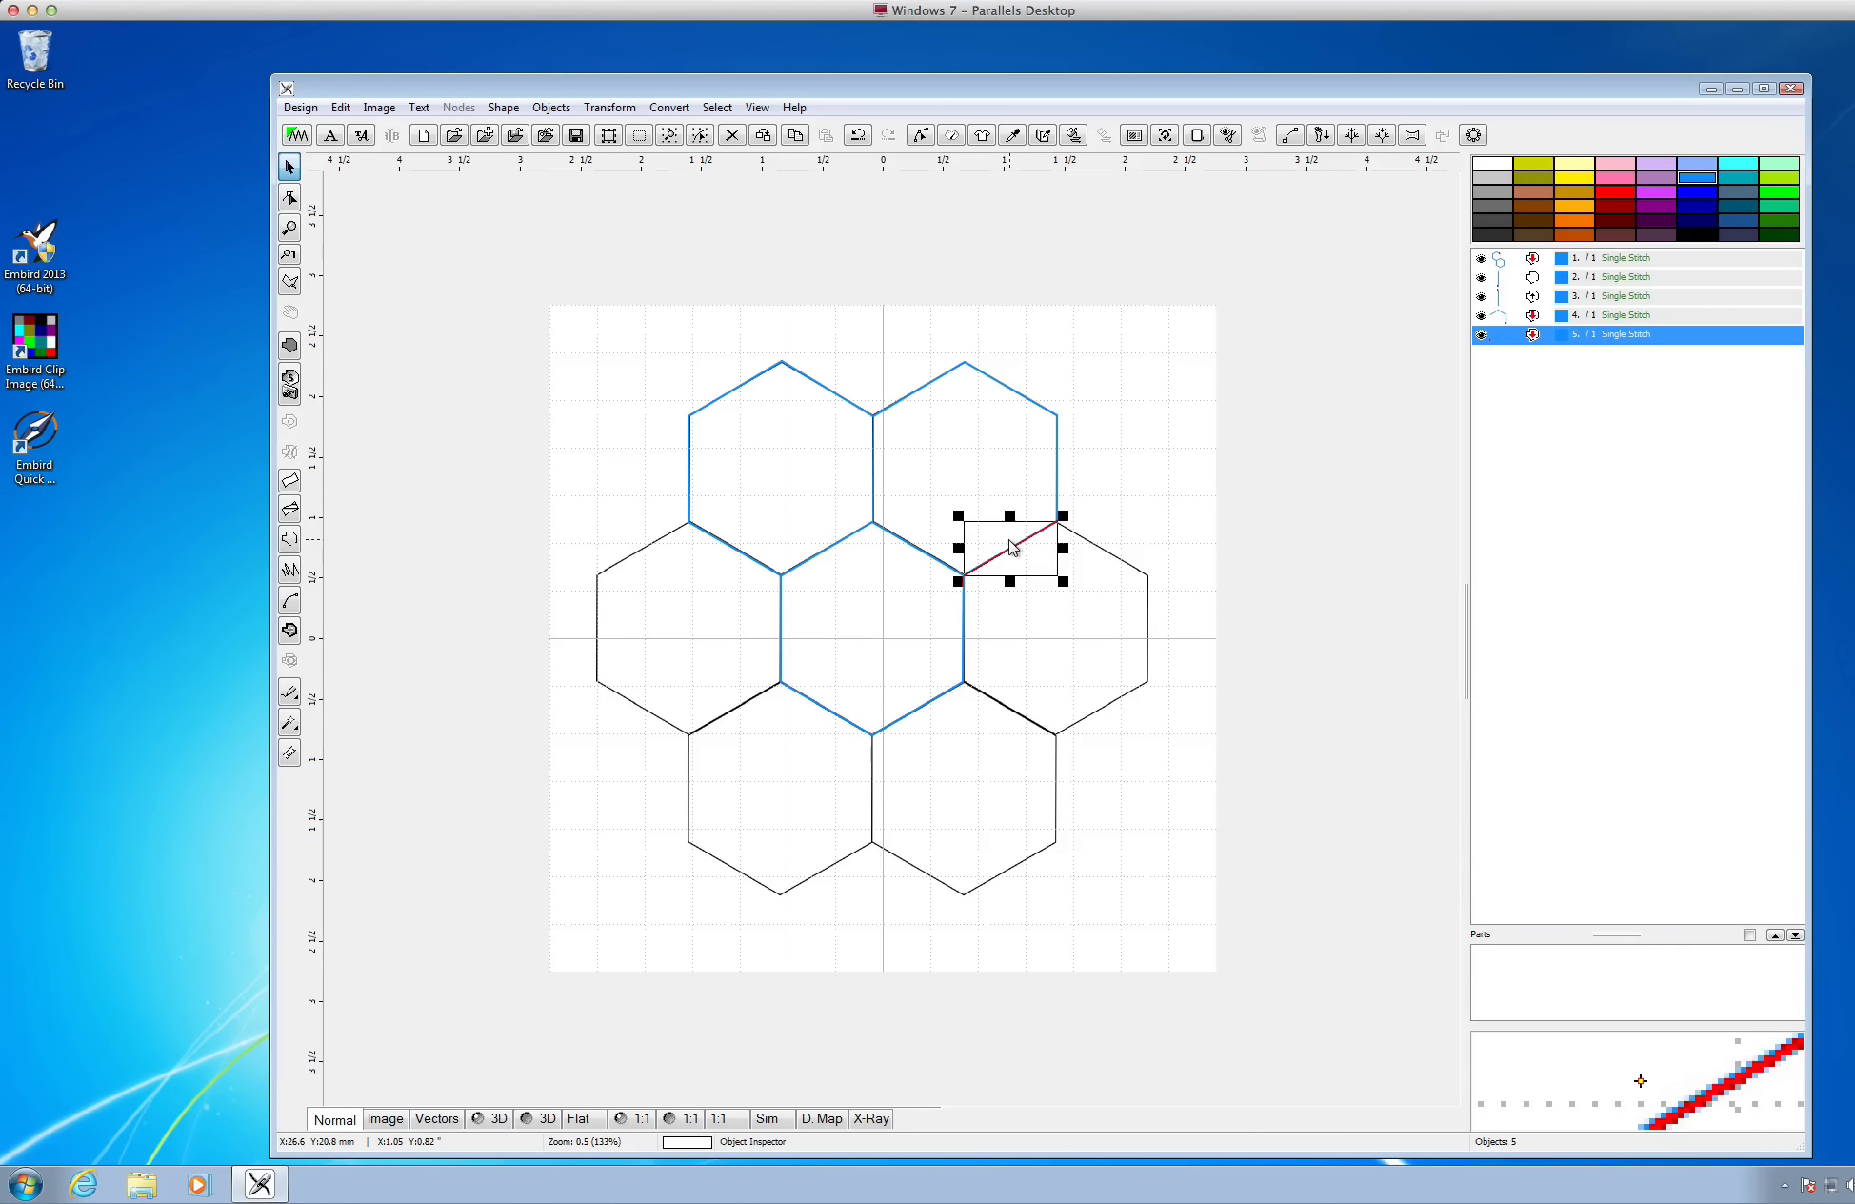
Create a backward path for the new diagonal edge and check the forward and backward objects individually in the list
left_click(626, 113)
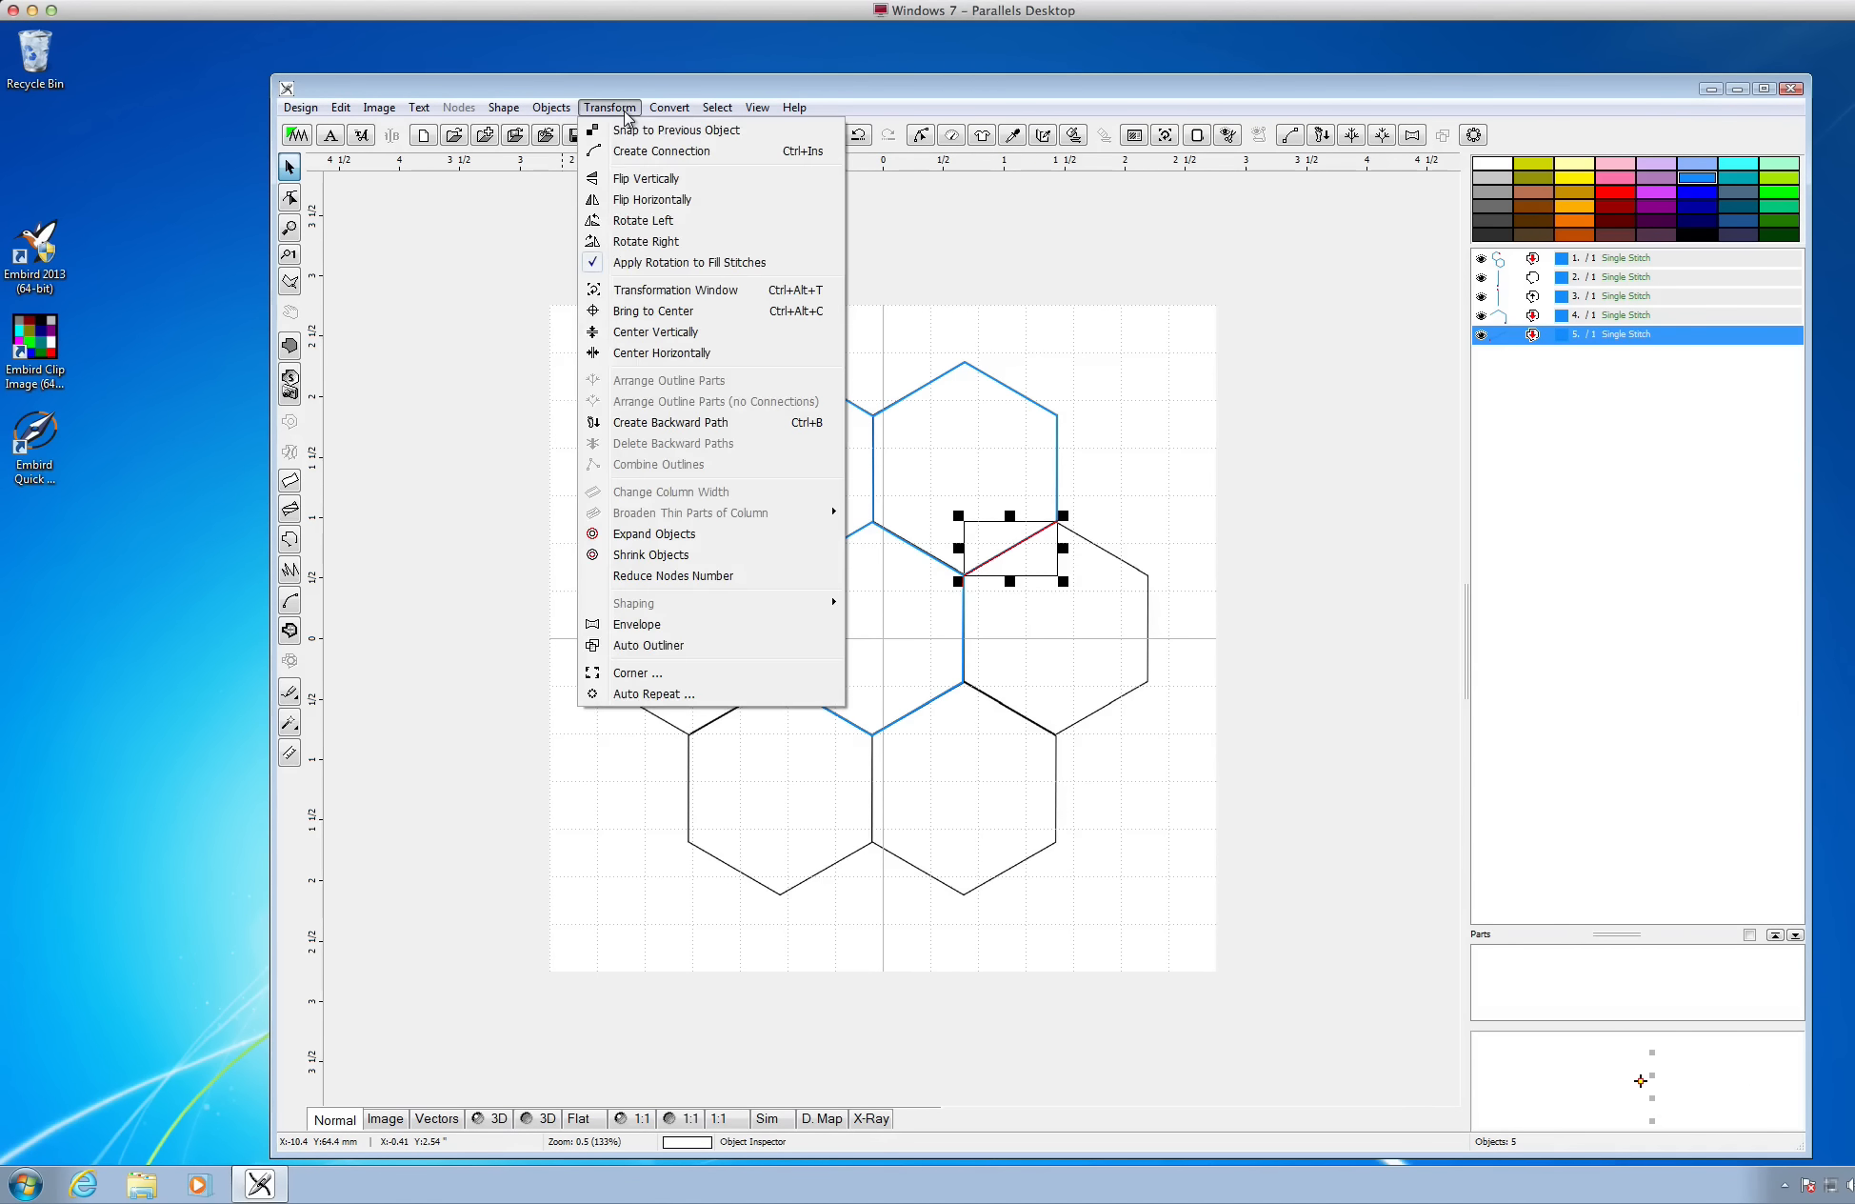
left_click(651, 426)
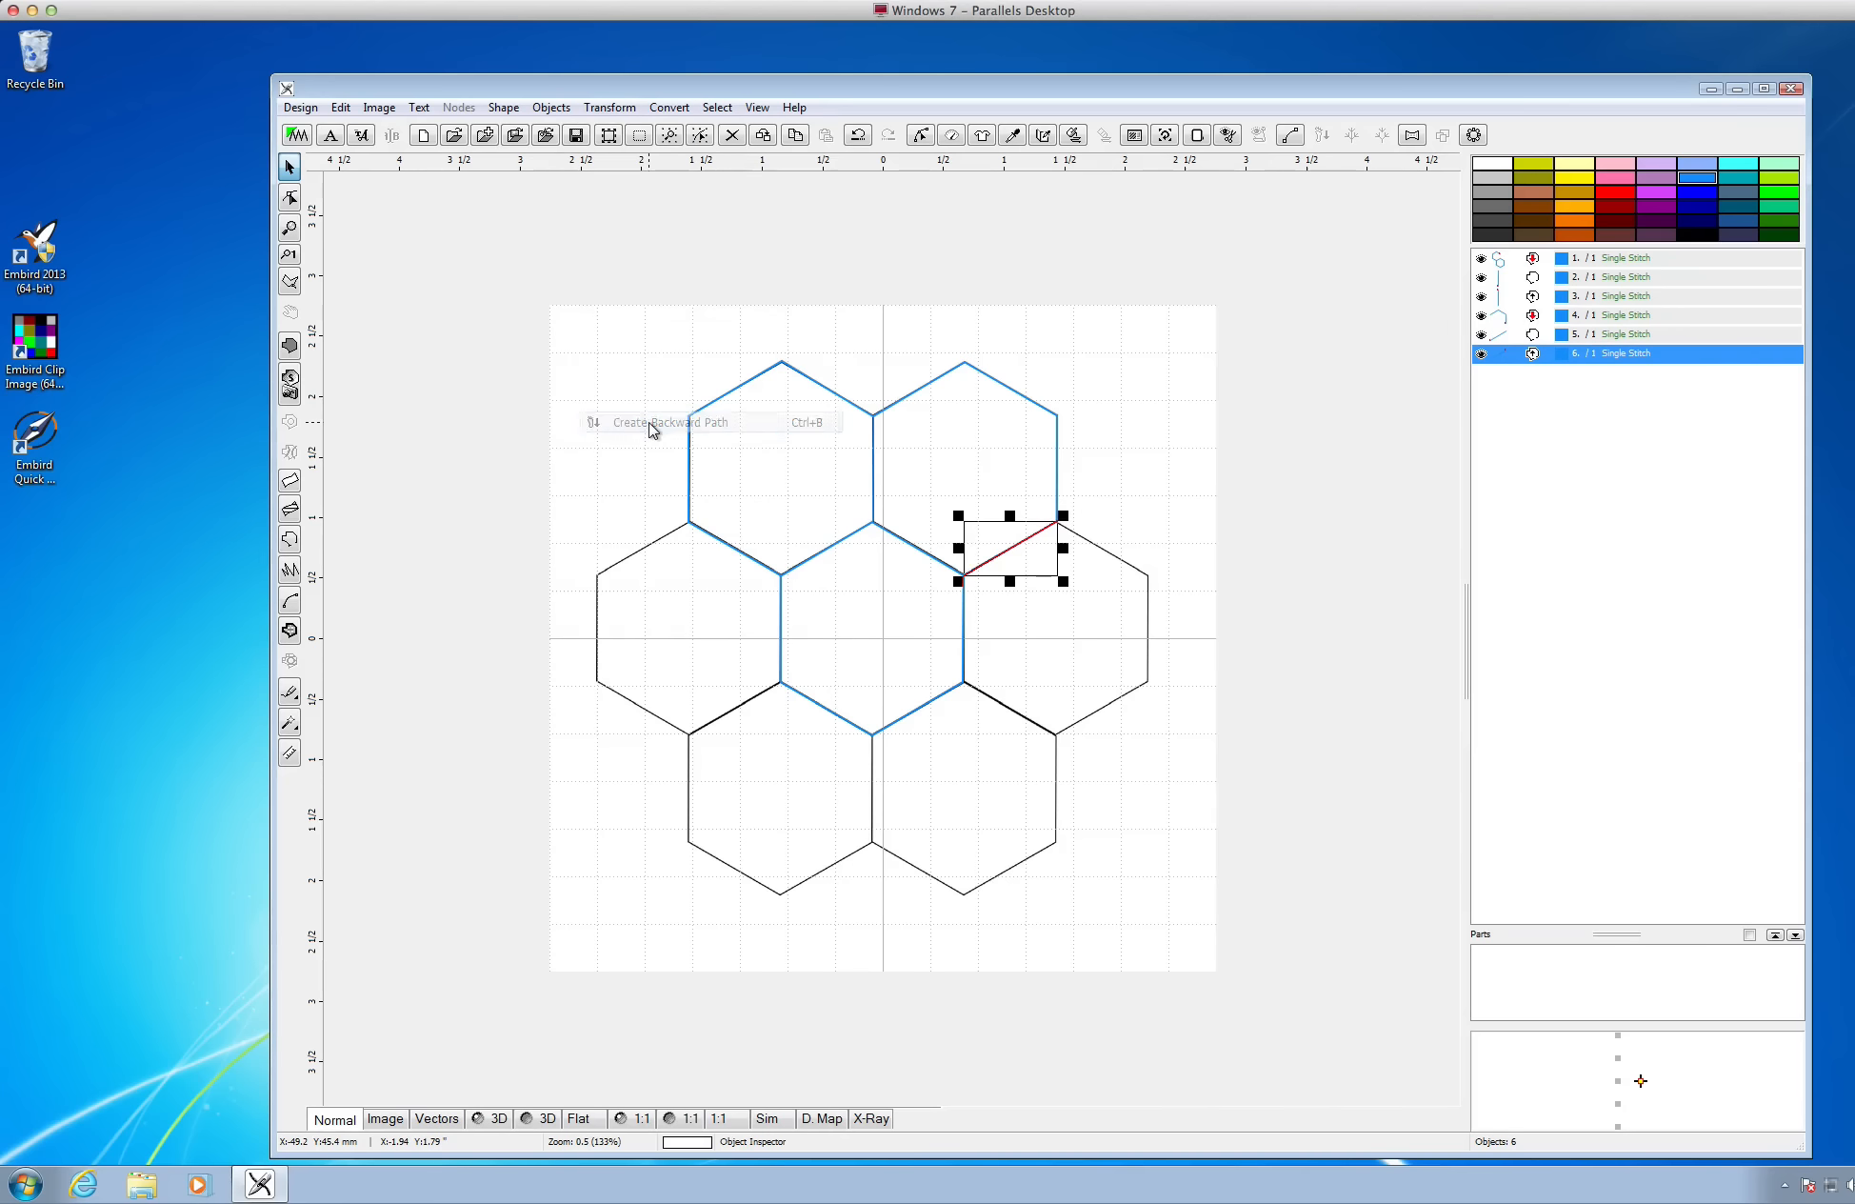
left_click(1585, 339)
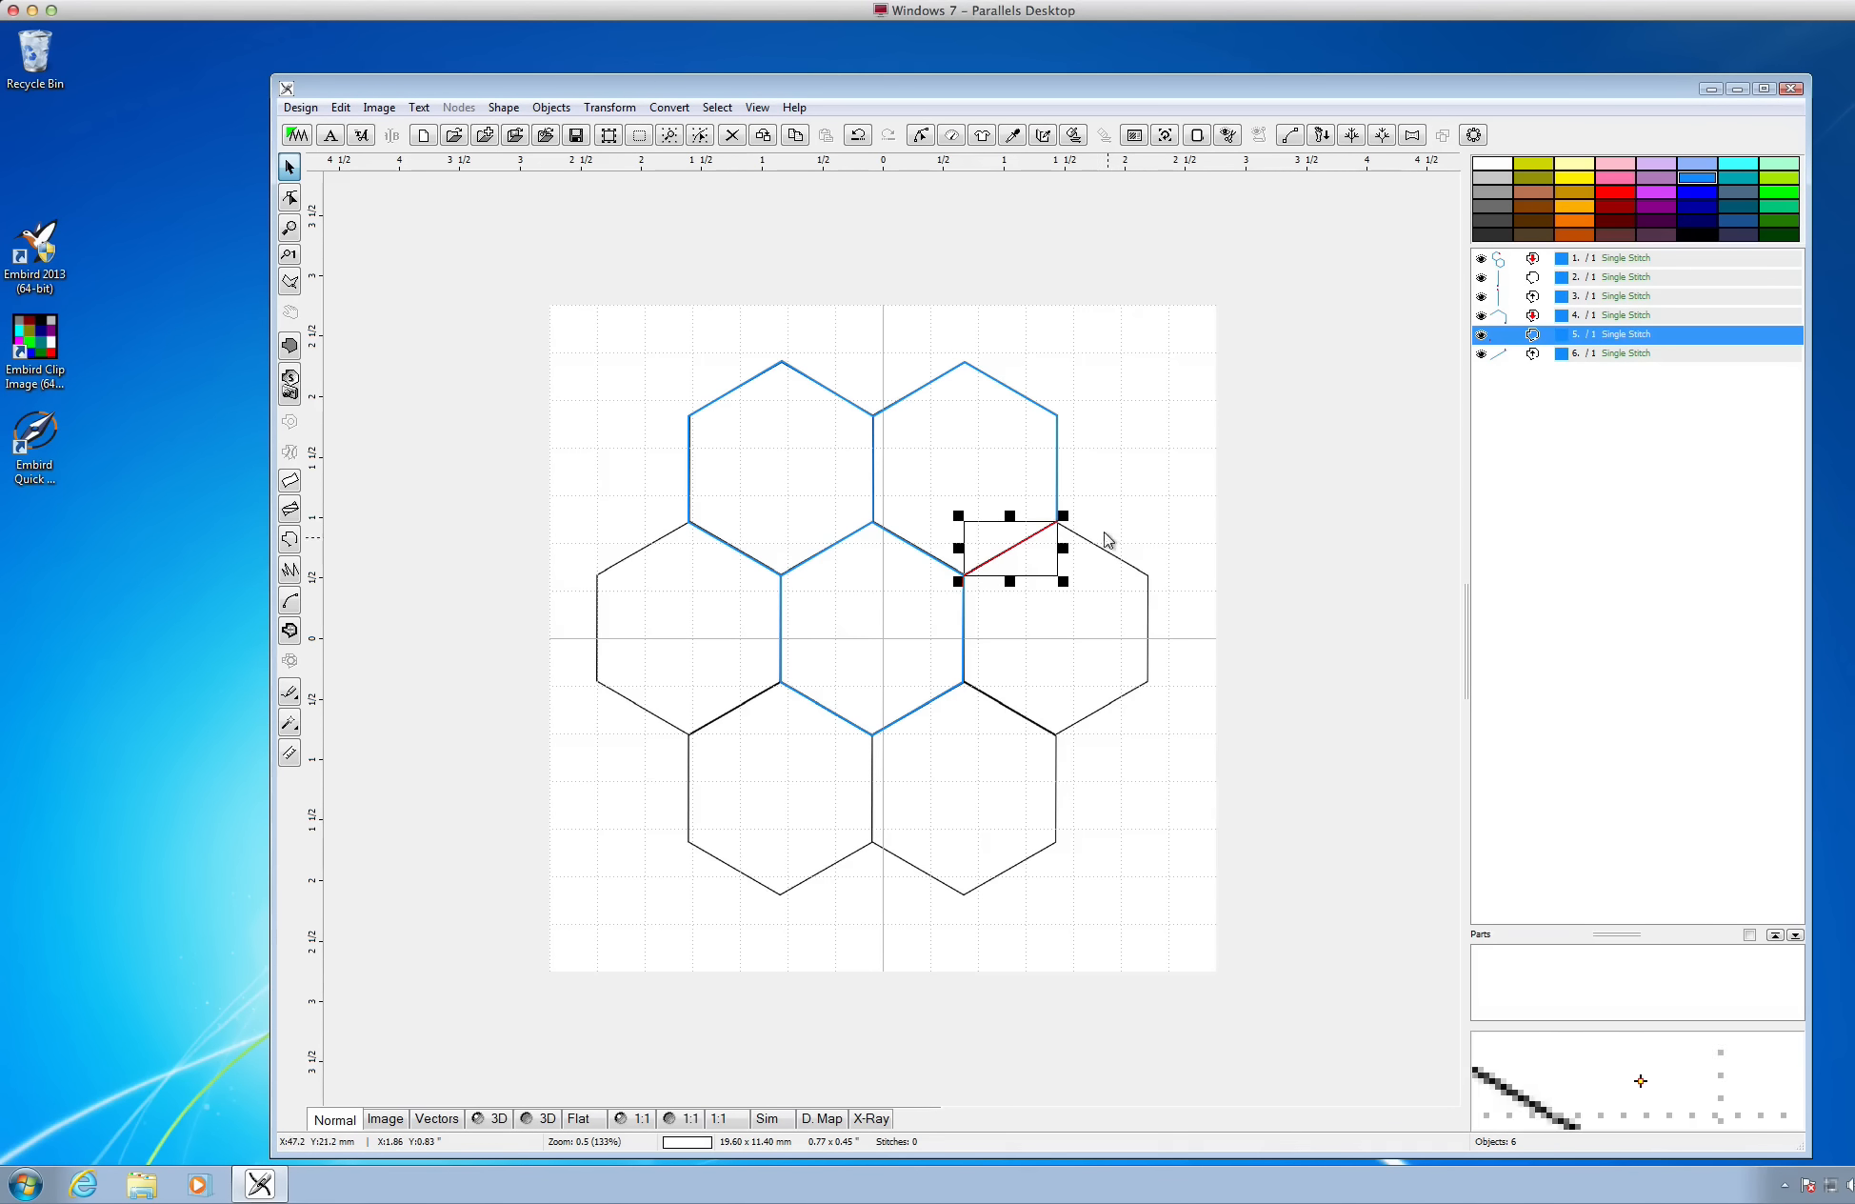
left_click(1607, 356)
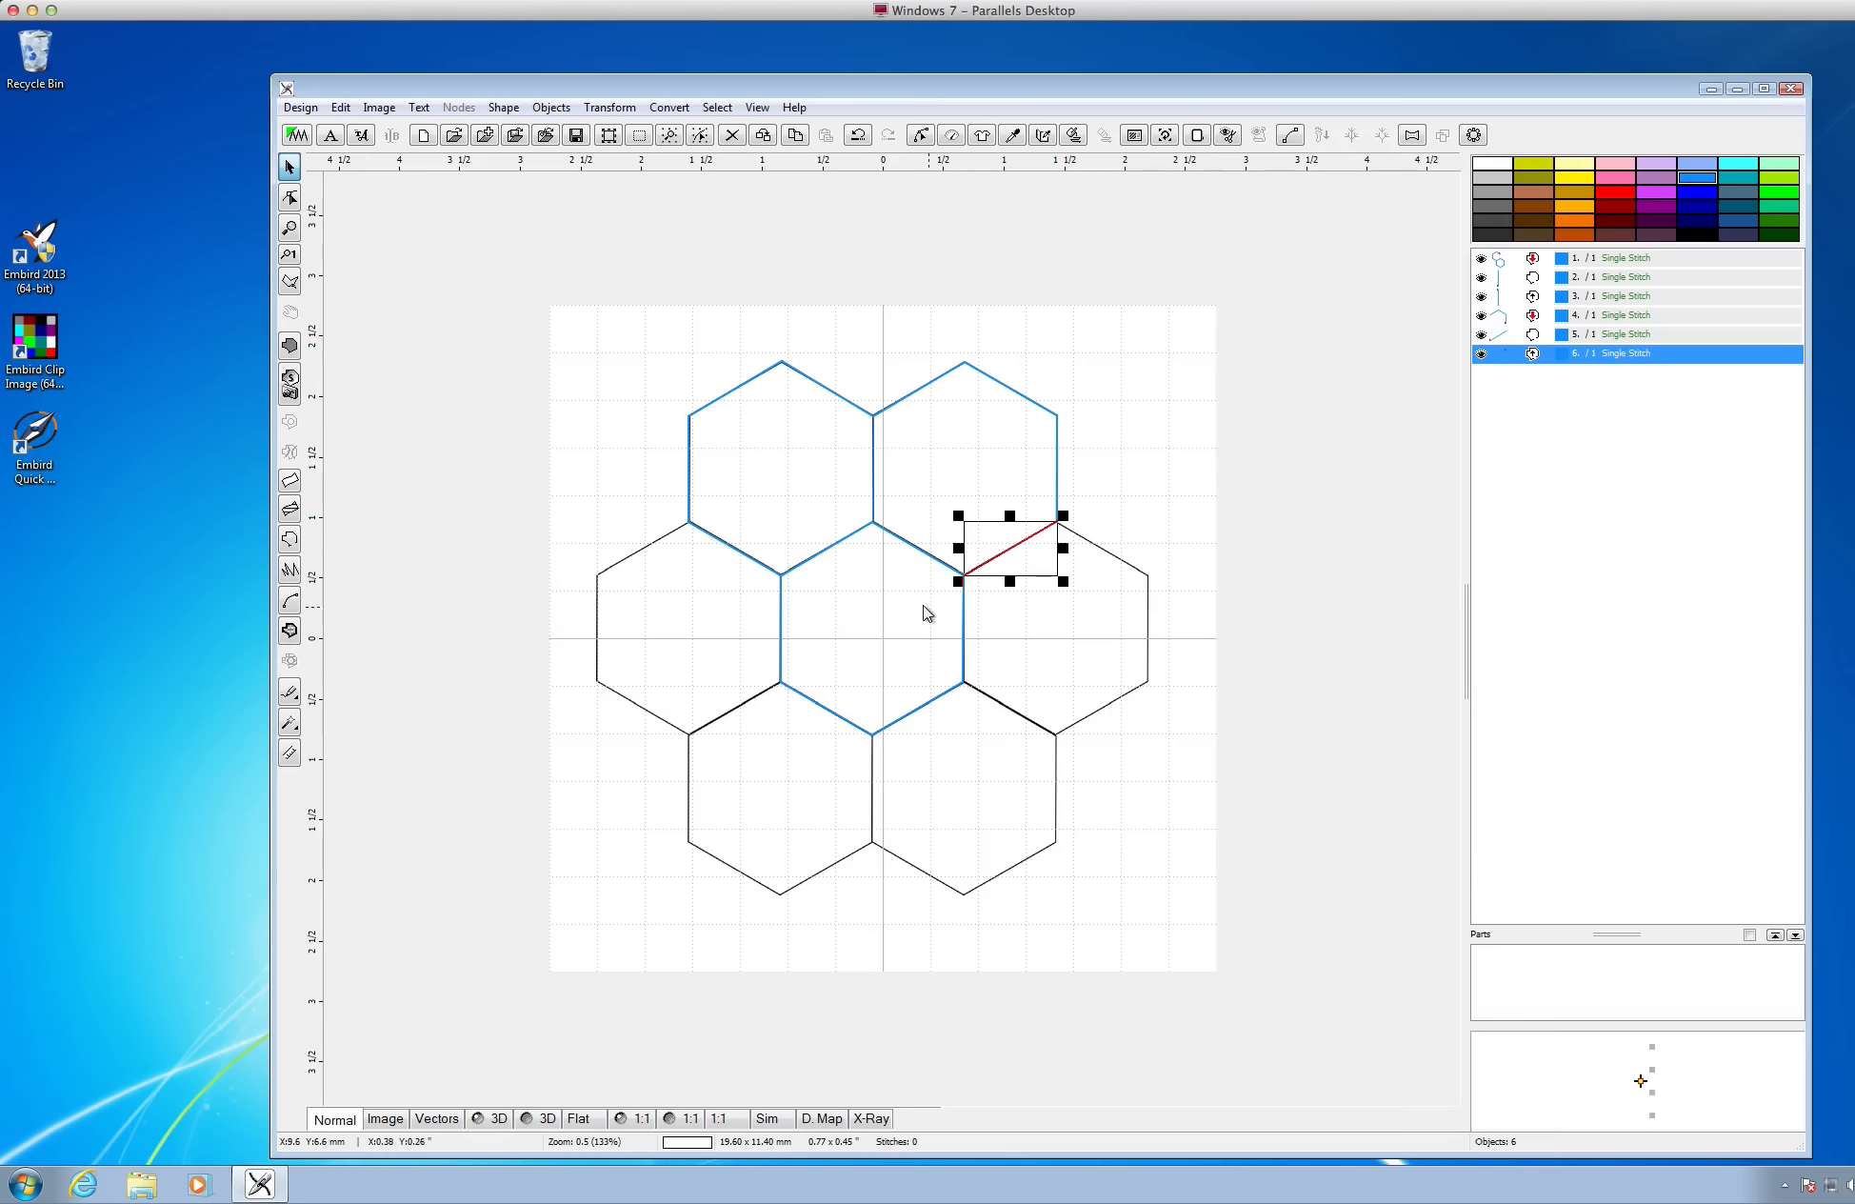
Trace the right hexagon's three outer edges clockwise as a new outline object, from its top corner to its bottom corner, and finish it
left_click(1102, 520)
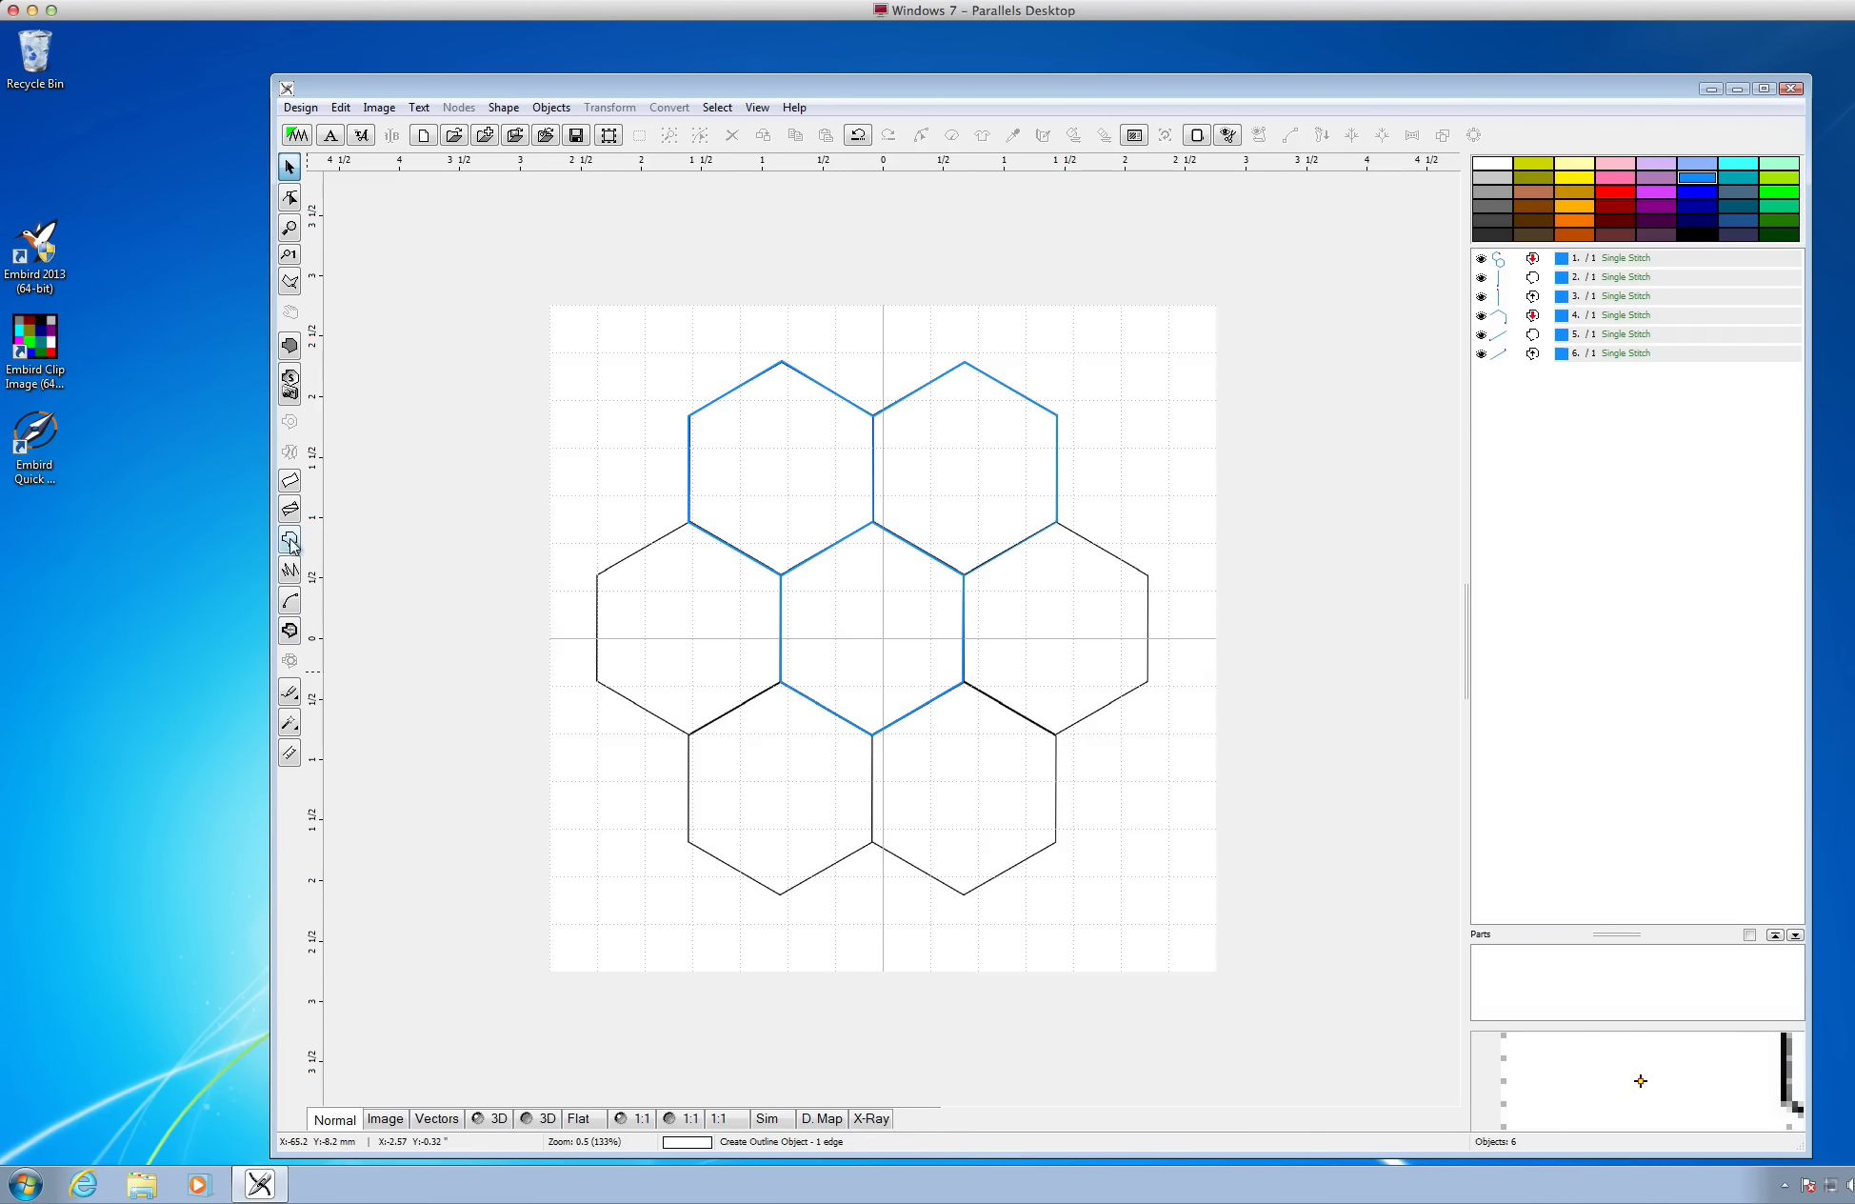
double_click(1062, 529)
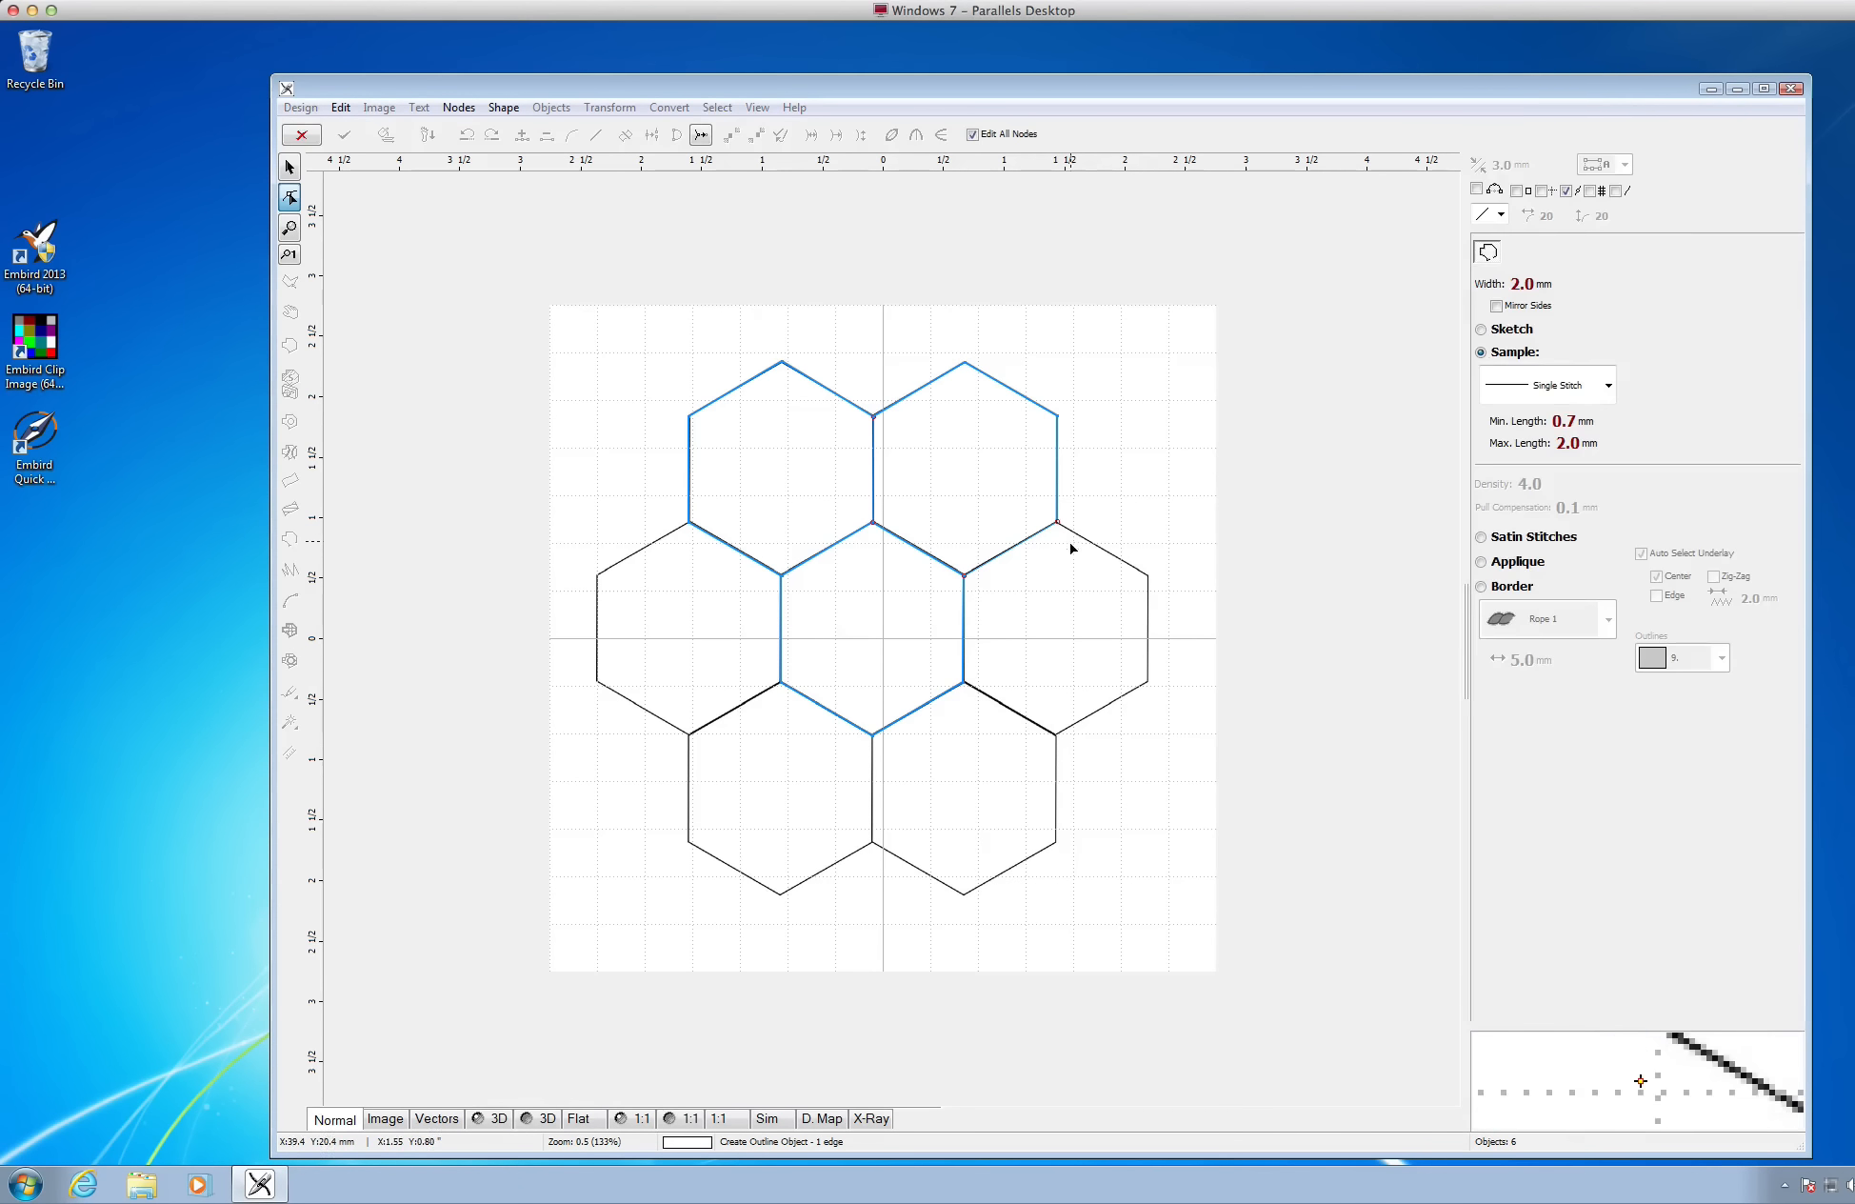
left_click(1149, 578, "shift")
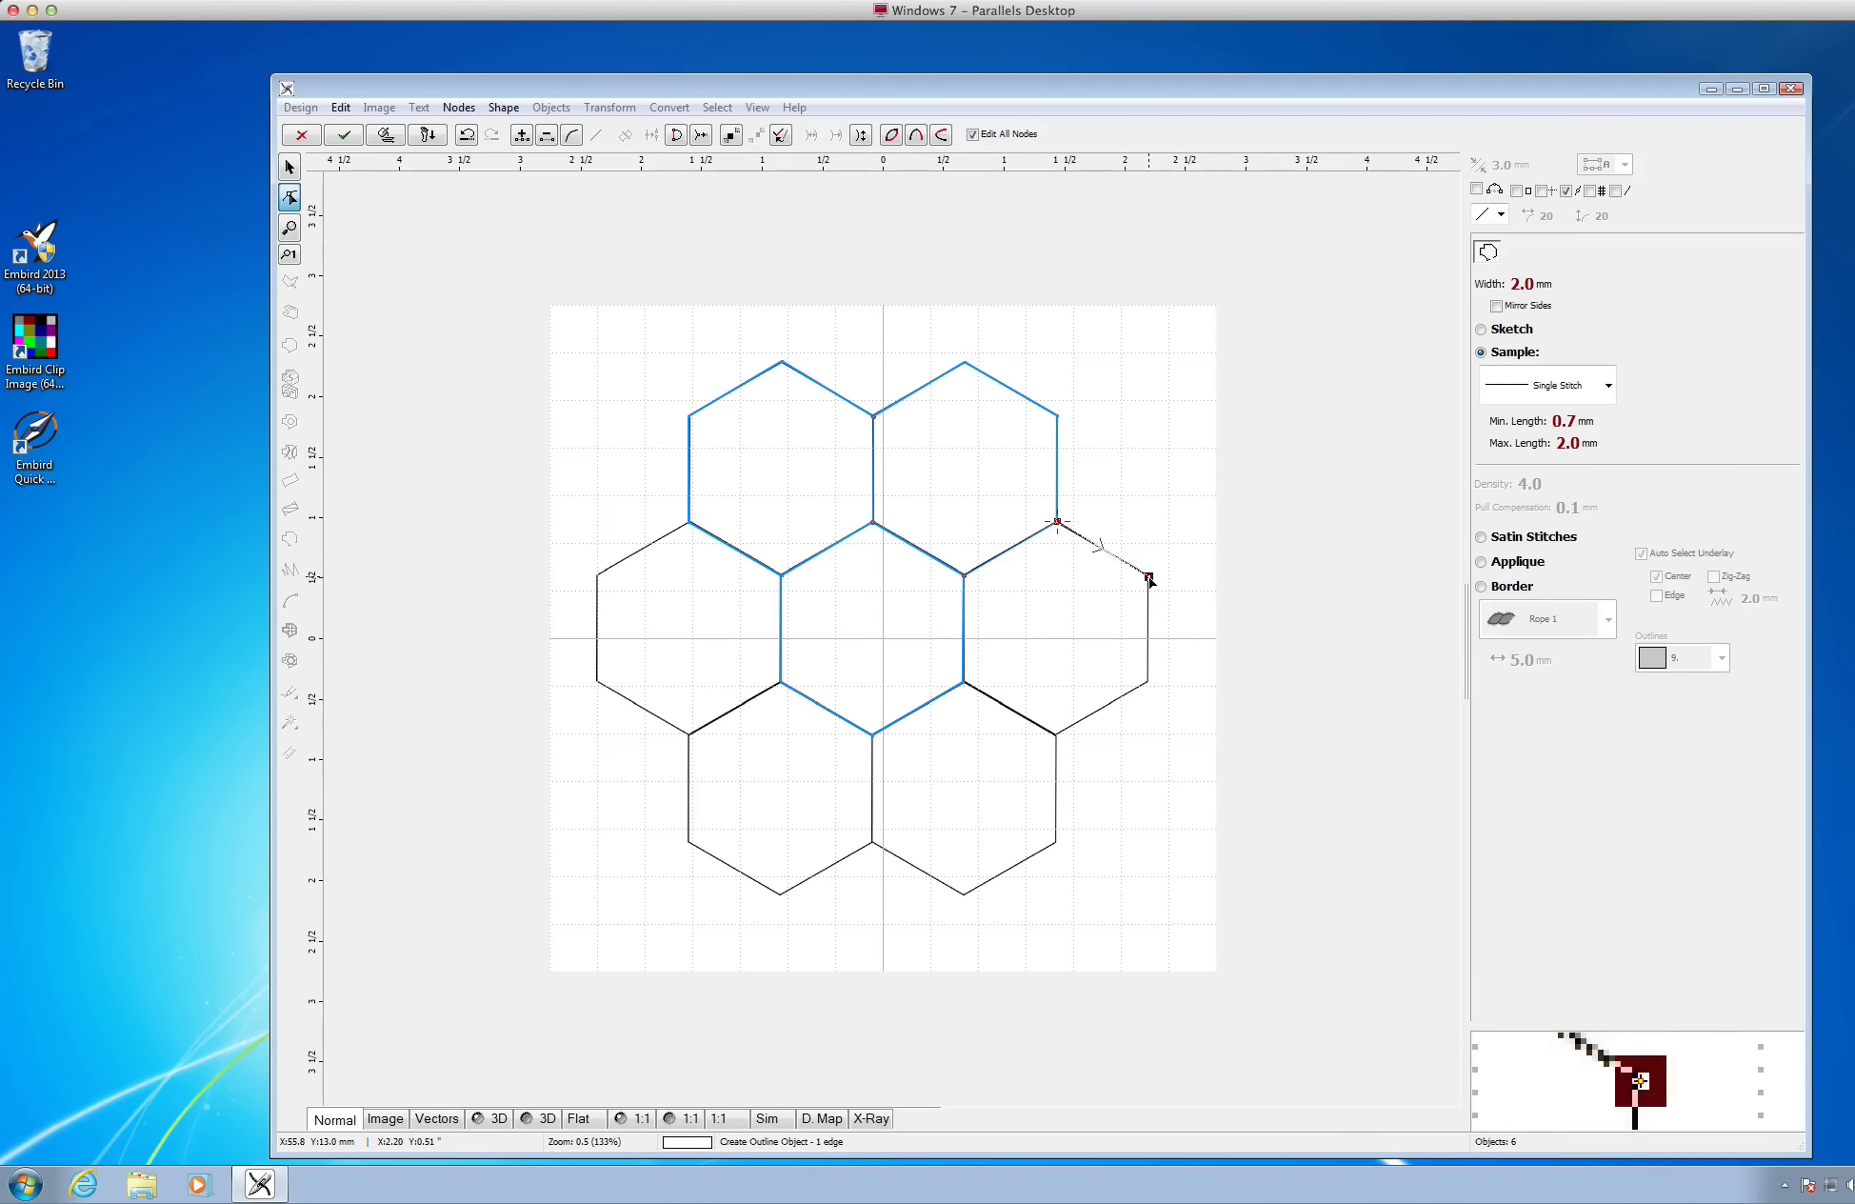
left_click(1149, 682, "shift")
left_click(1058, 734, "shift")
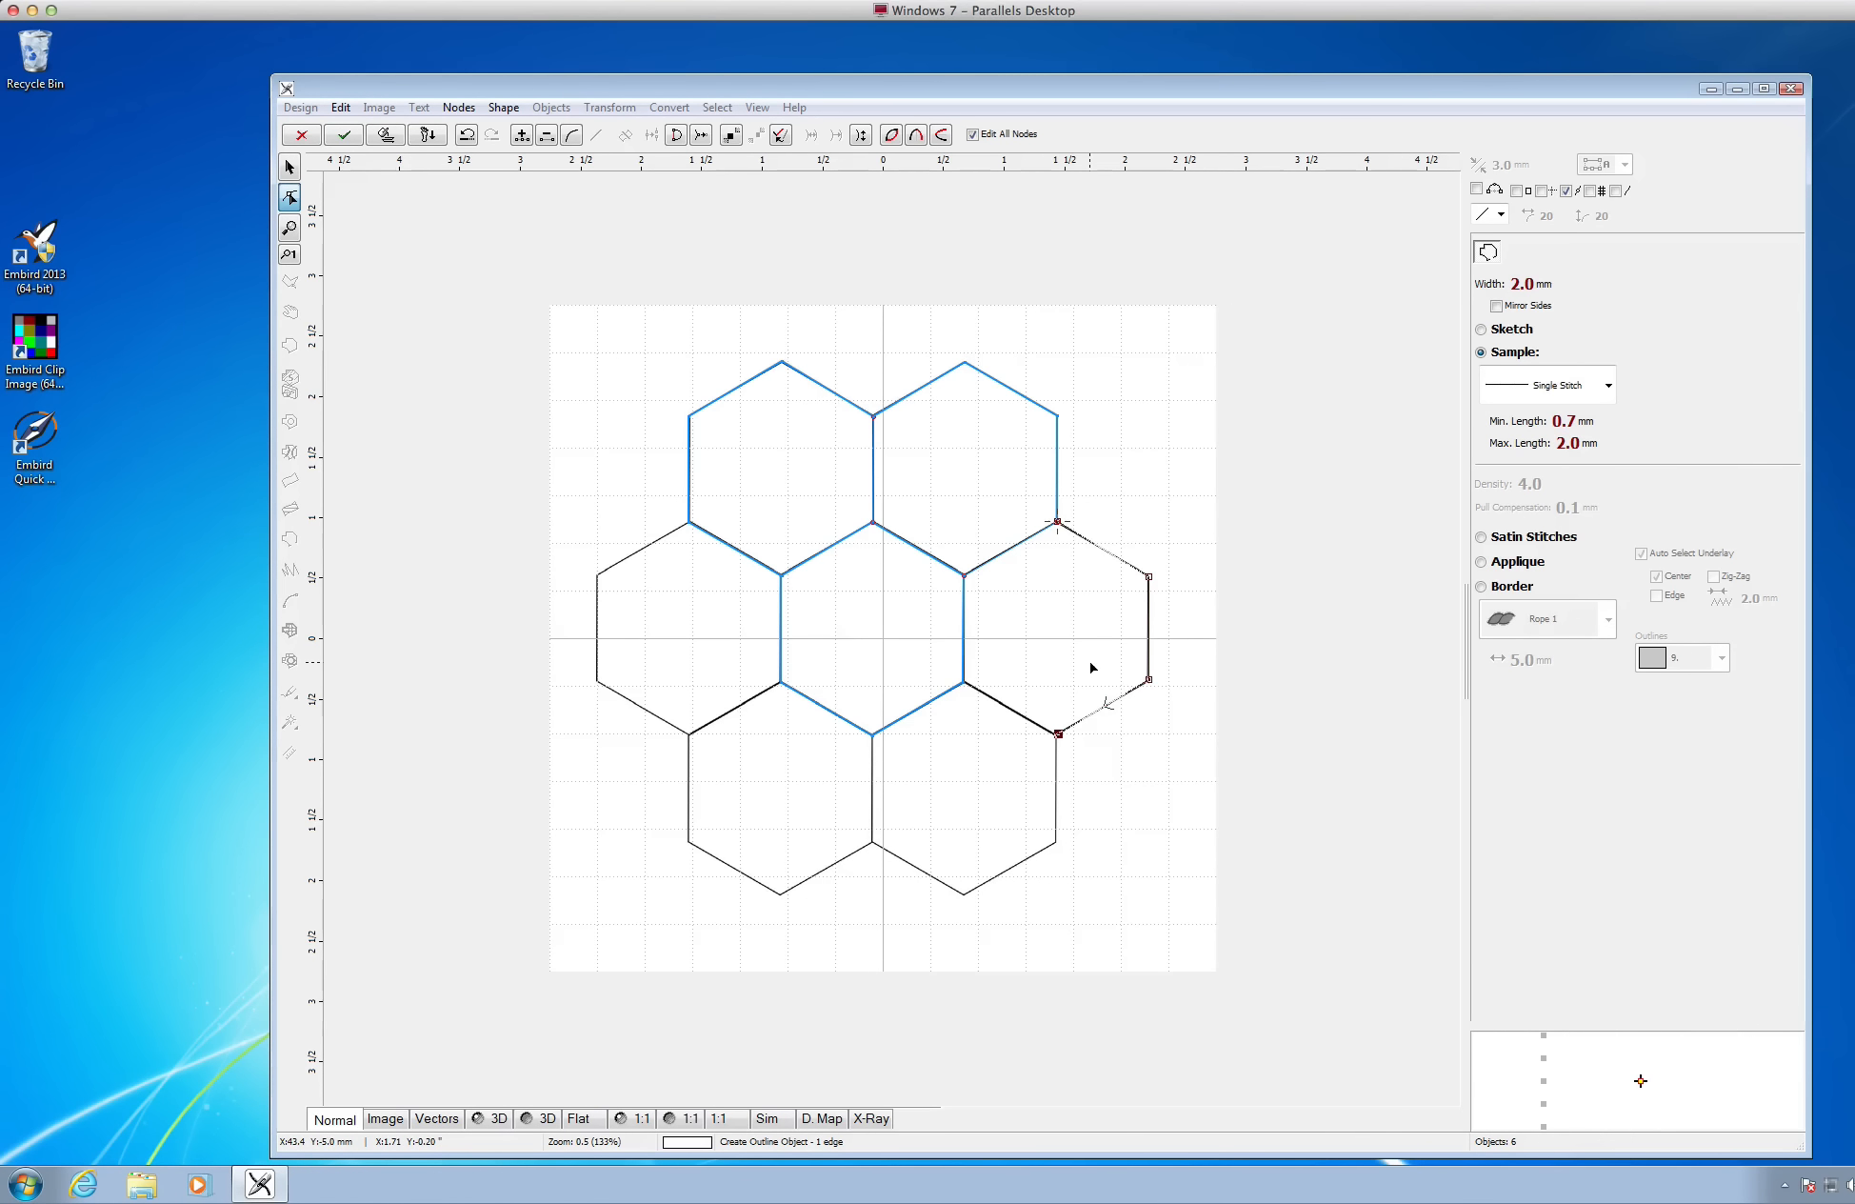
right_click(1093, 666)
left_click(1135, 671)
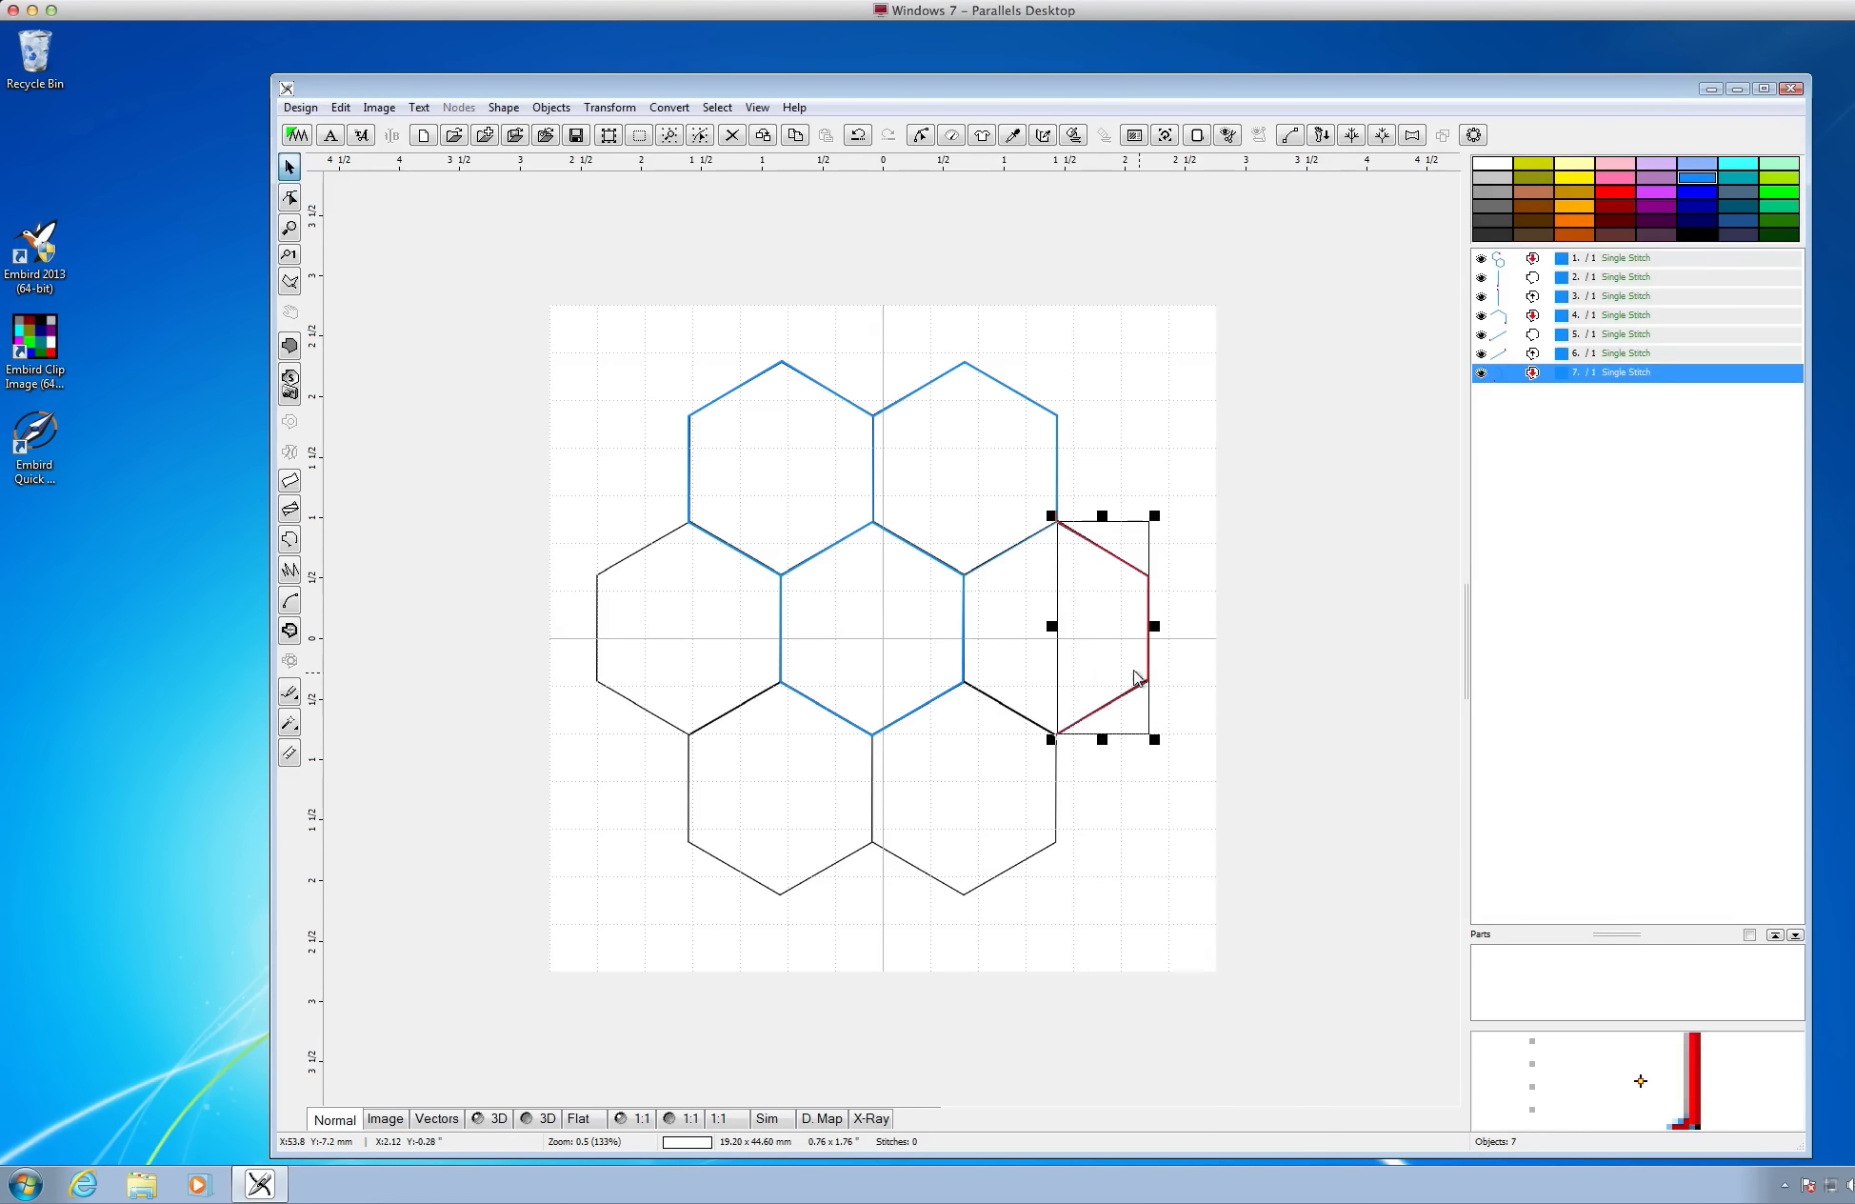
Create an outline object along the right hexagon's lower-left edge, from its bottom corner to the centre hexagon, and add its backward path
left_click(1055, 696)
left_click(291, 541)
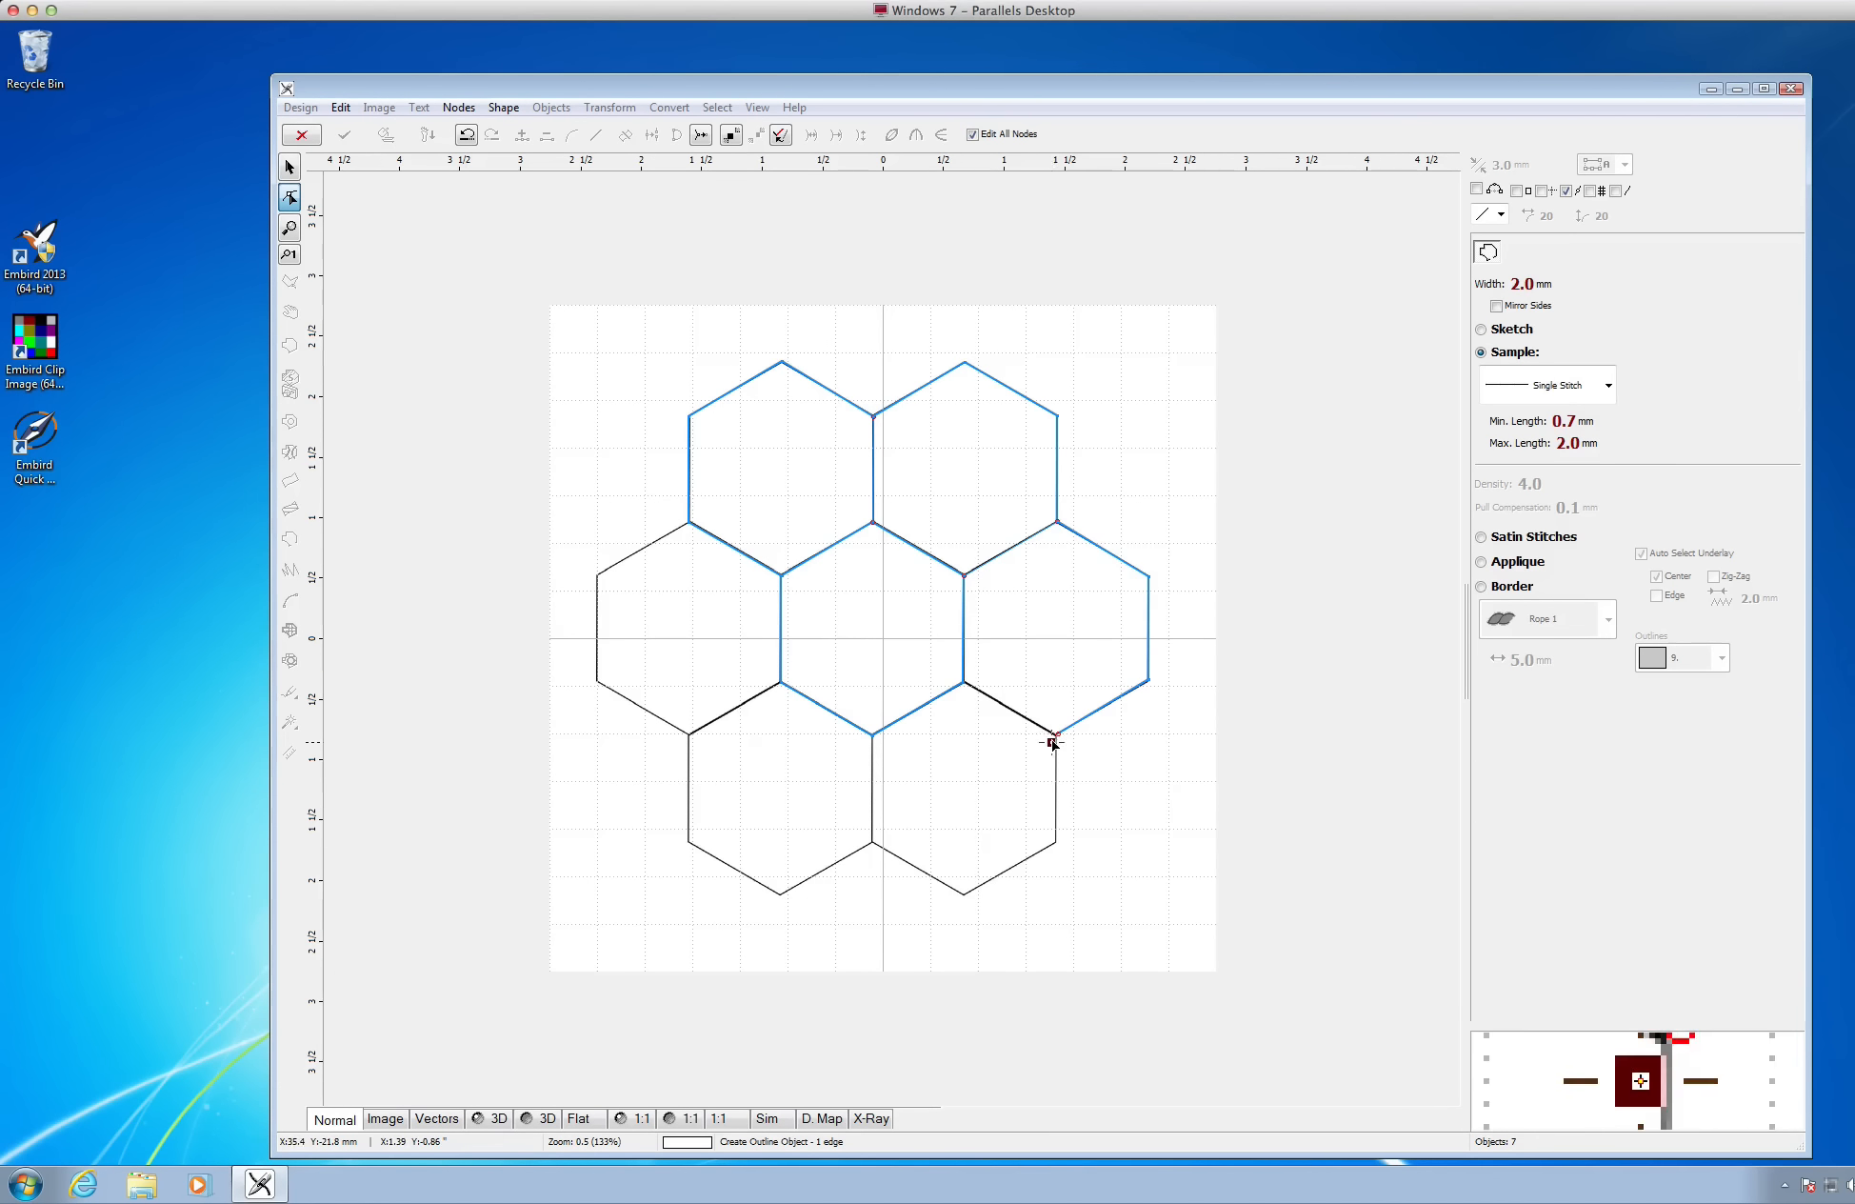
left_click(963, 682)
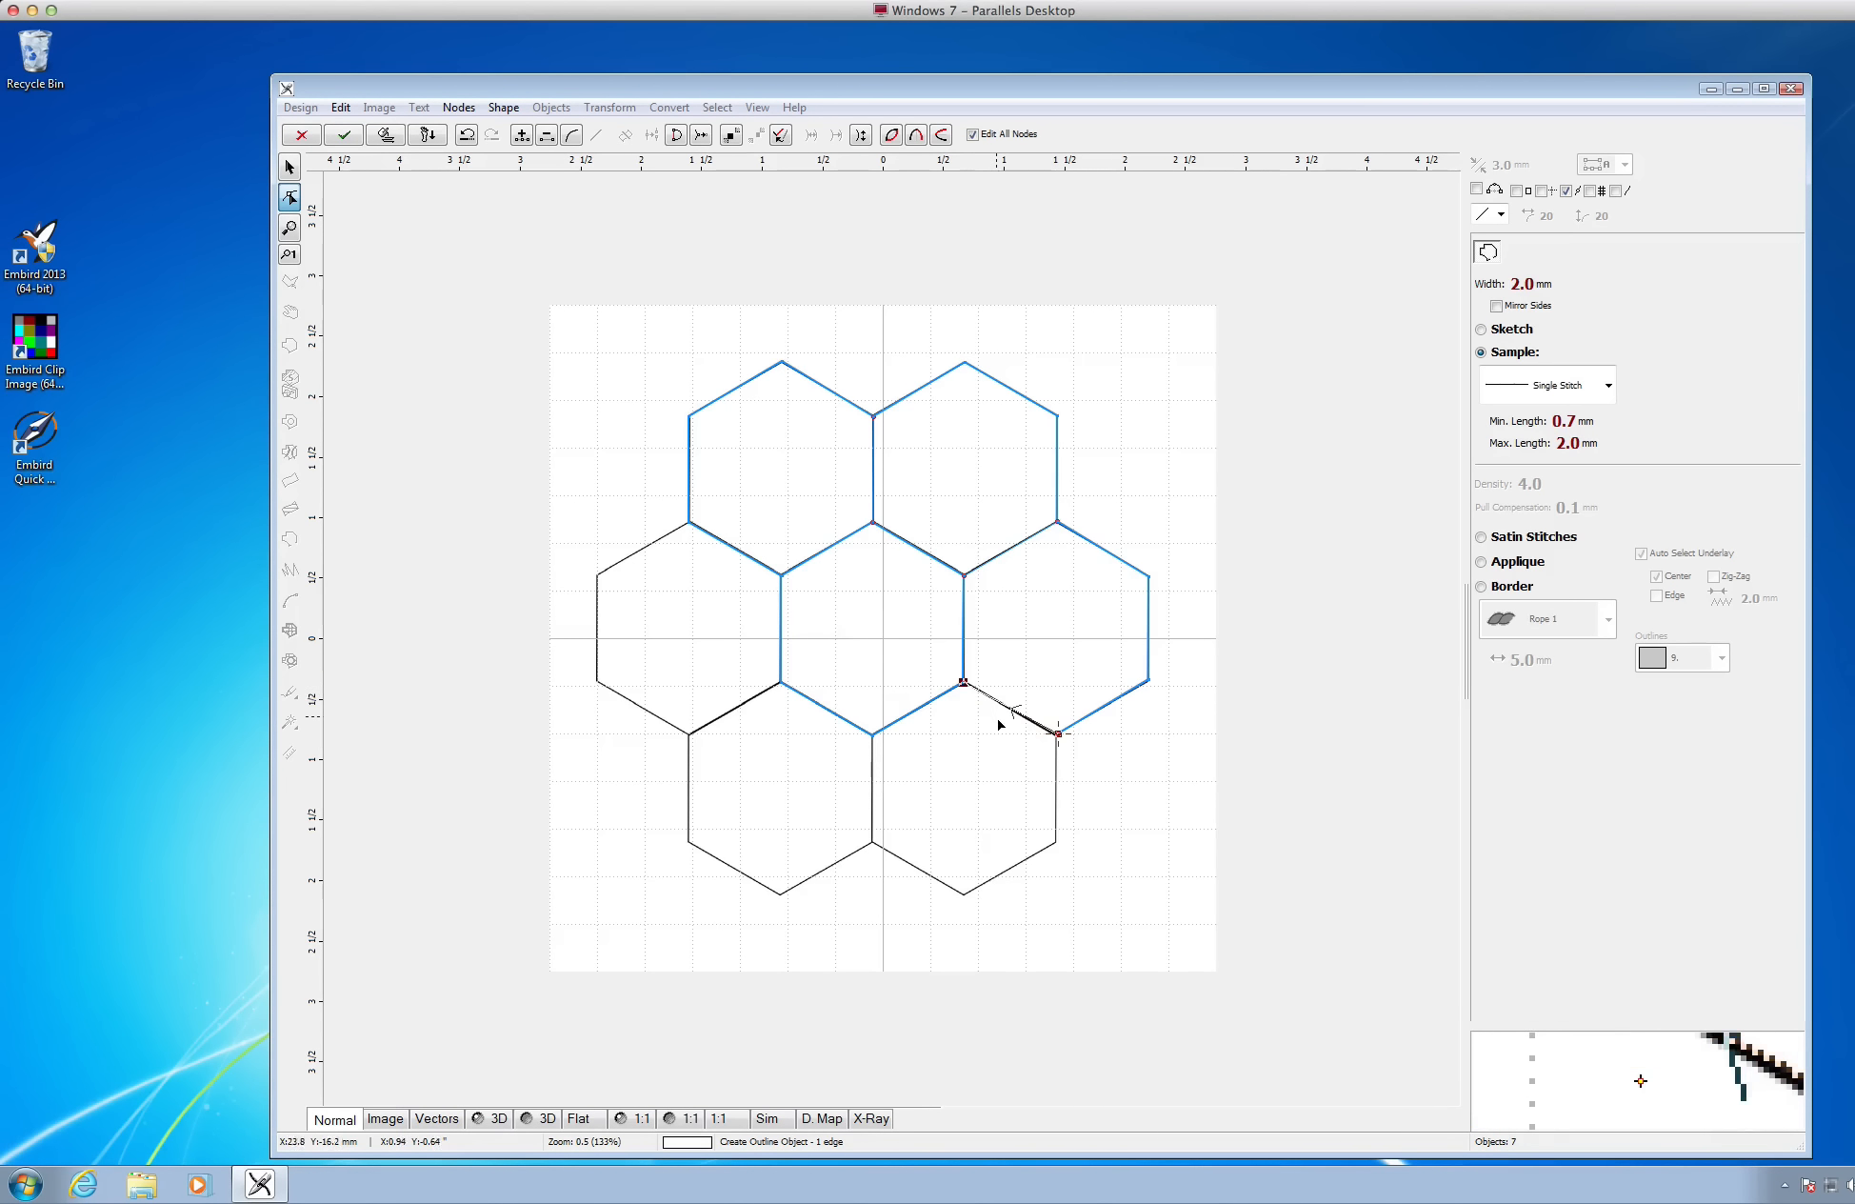
right_click(999, 721)
left_click(1047, 734)
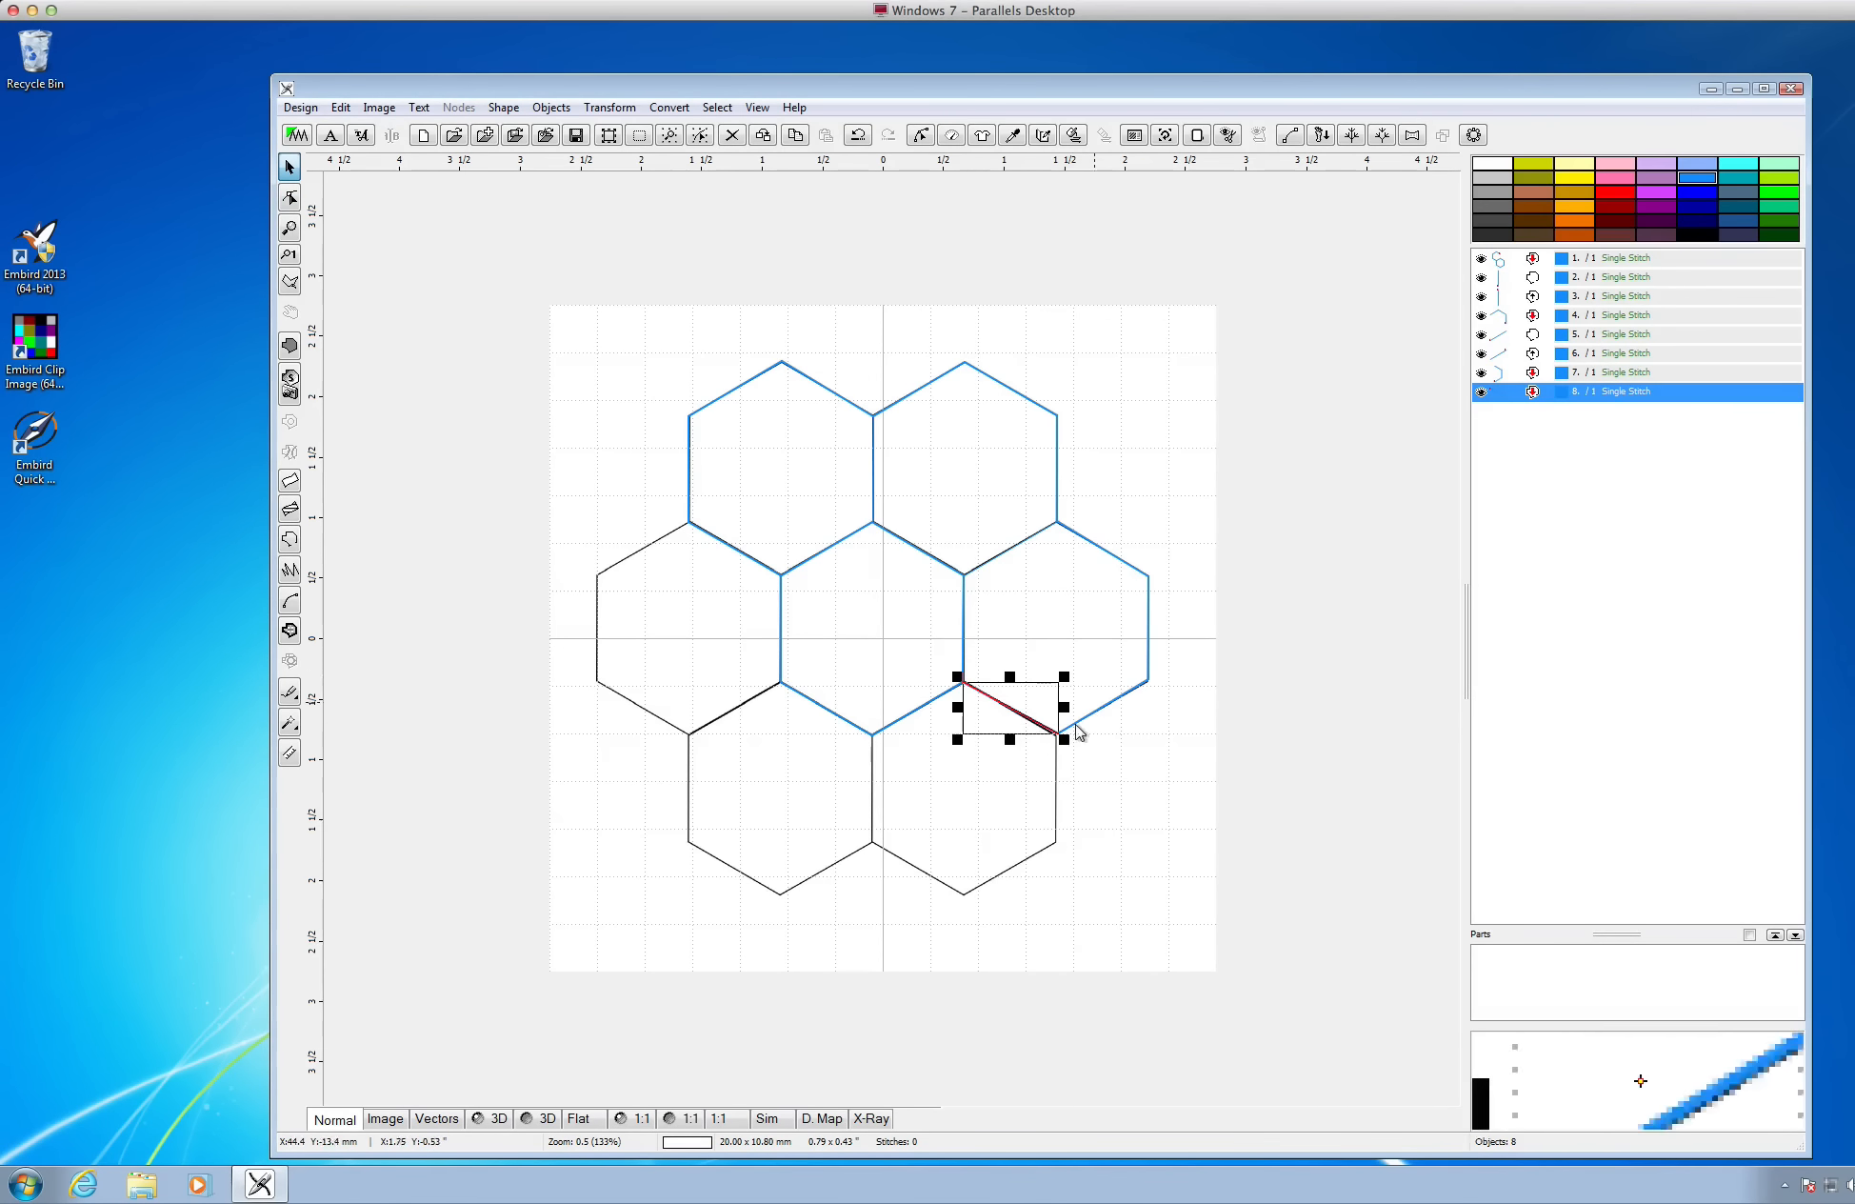
left_click(620, 112)
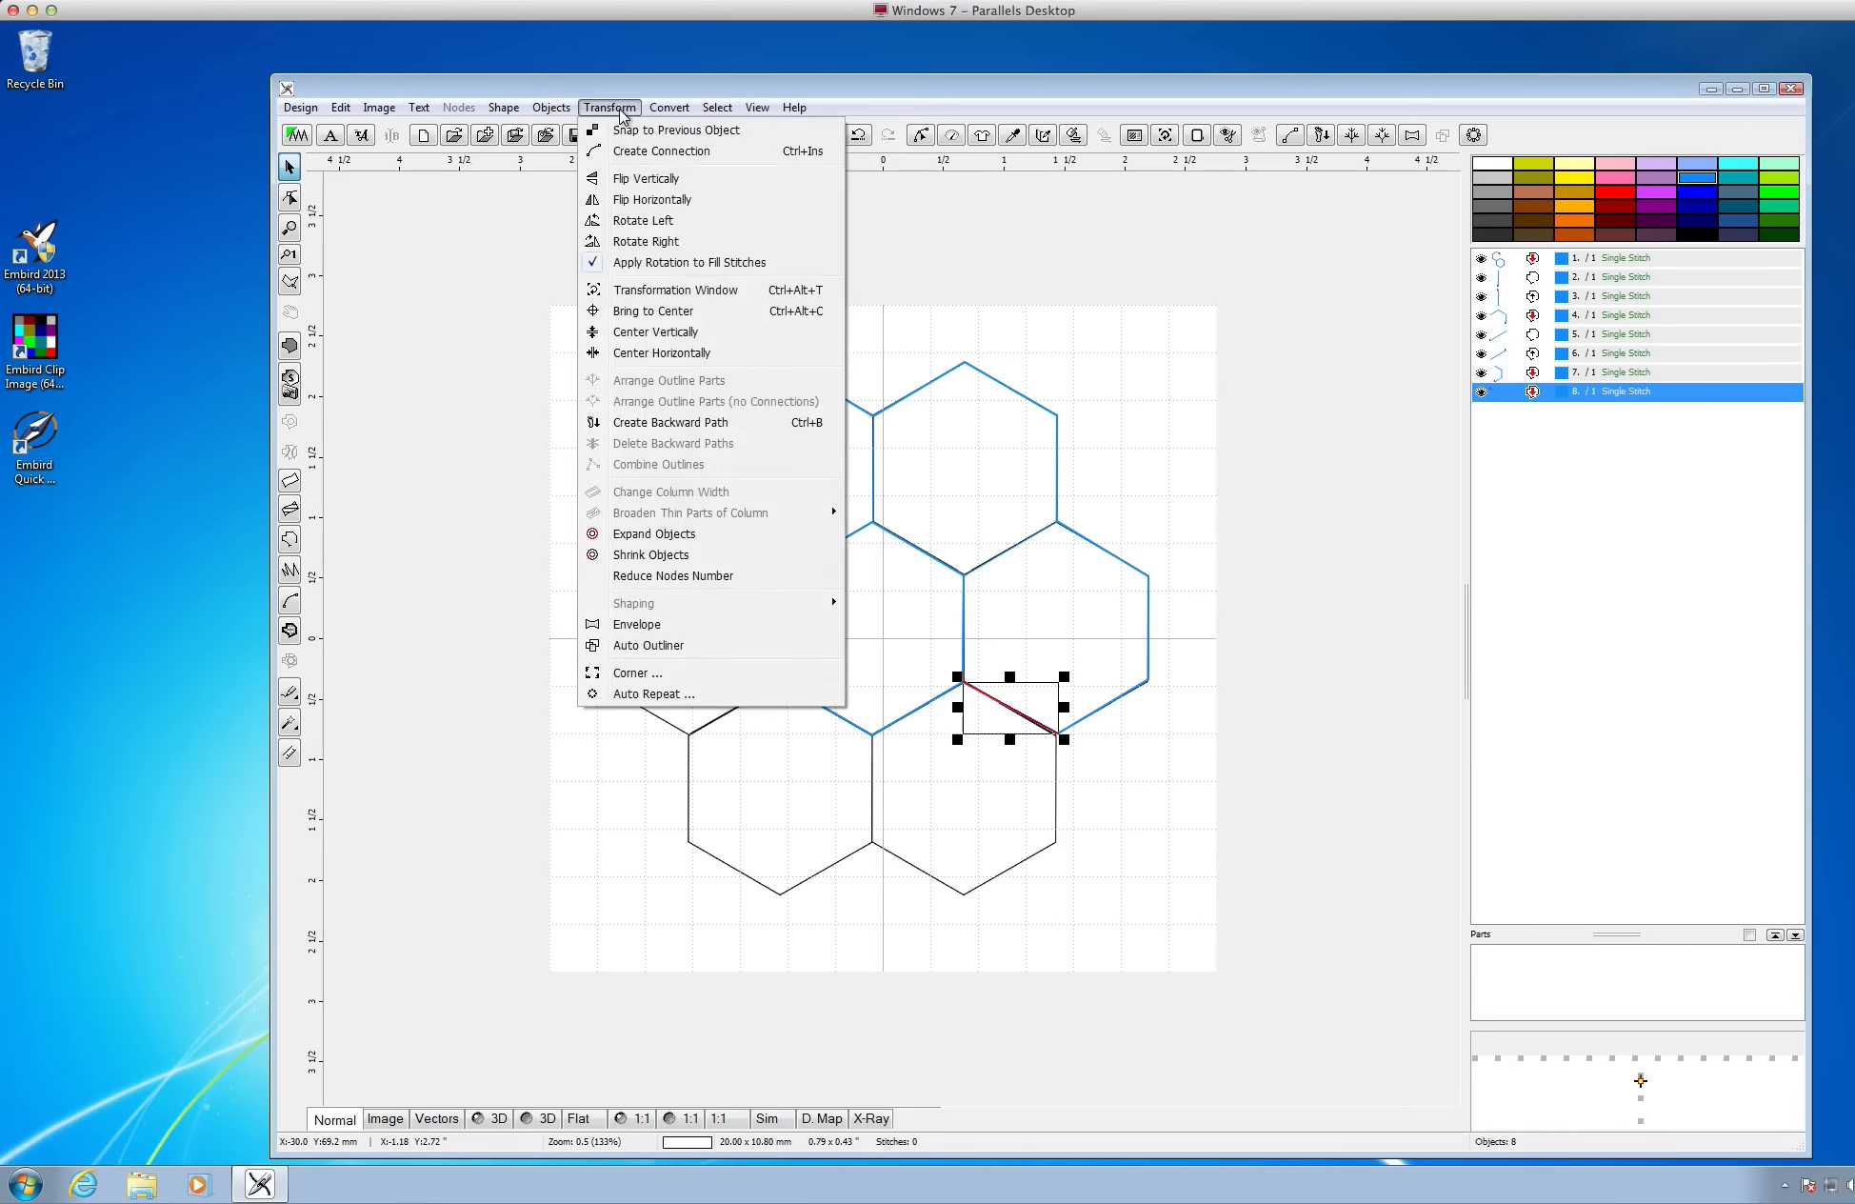
left_click(666, 423)
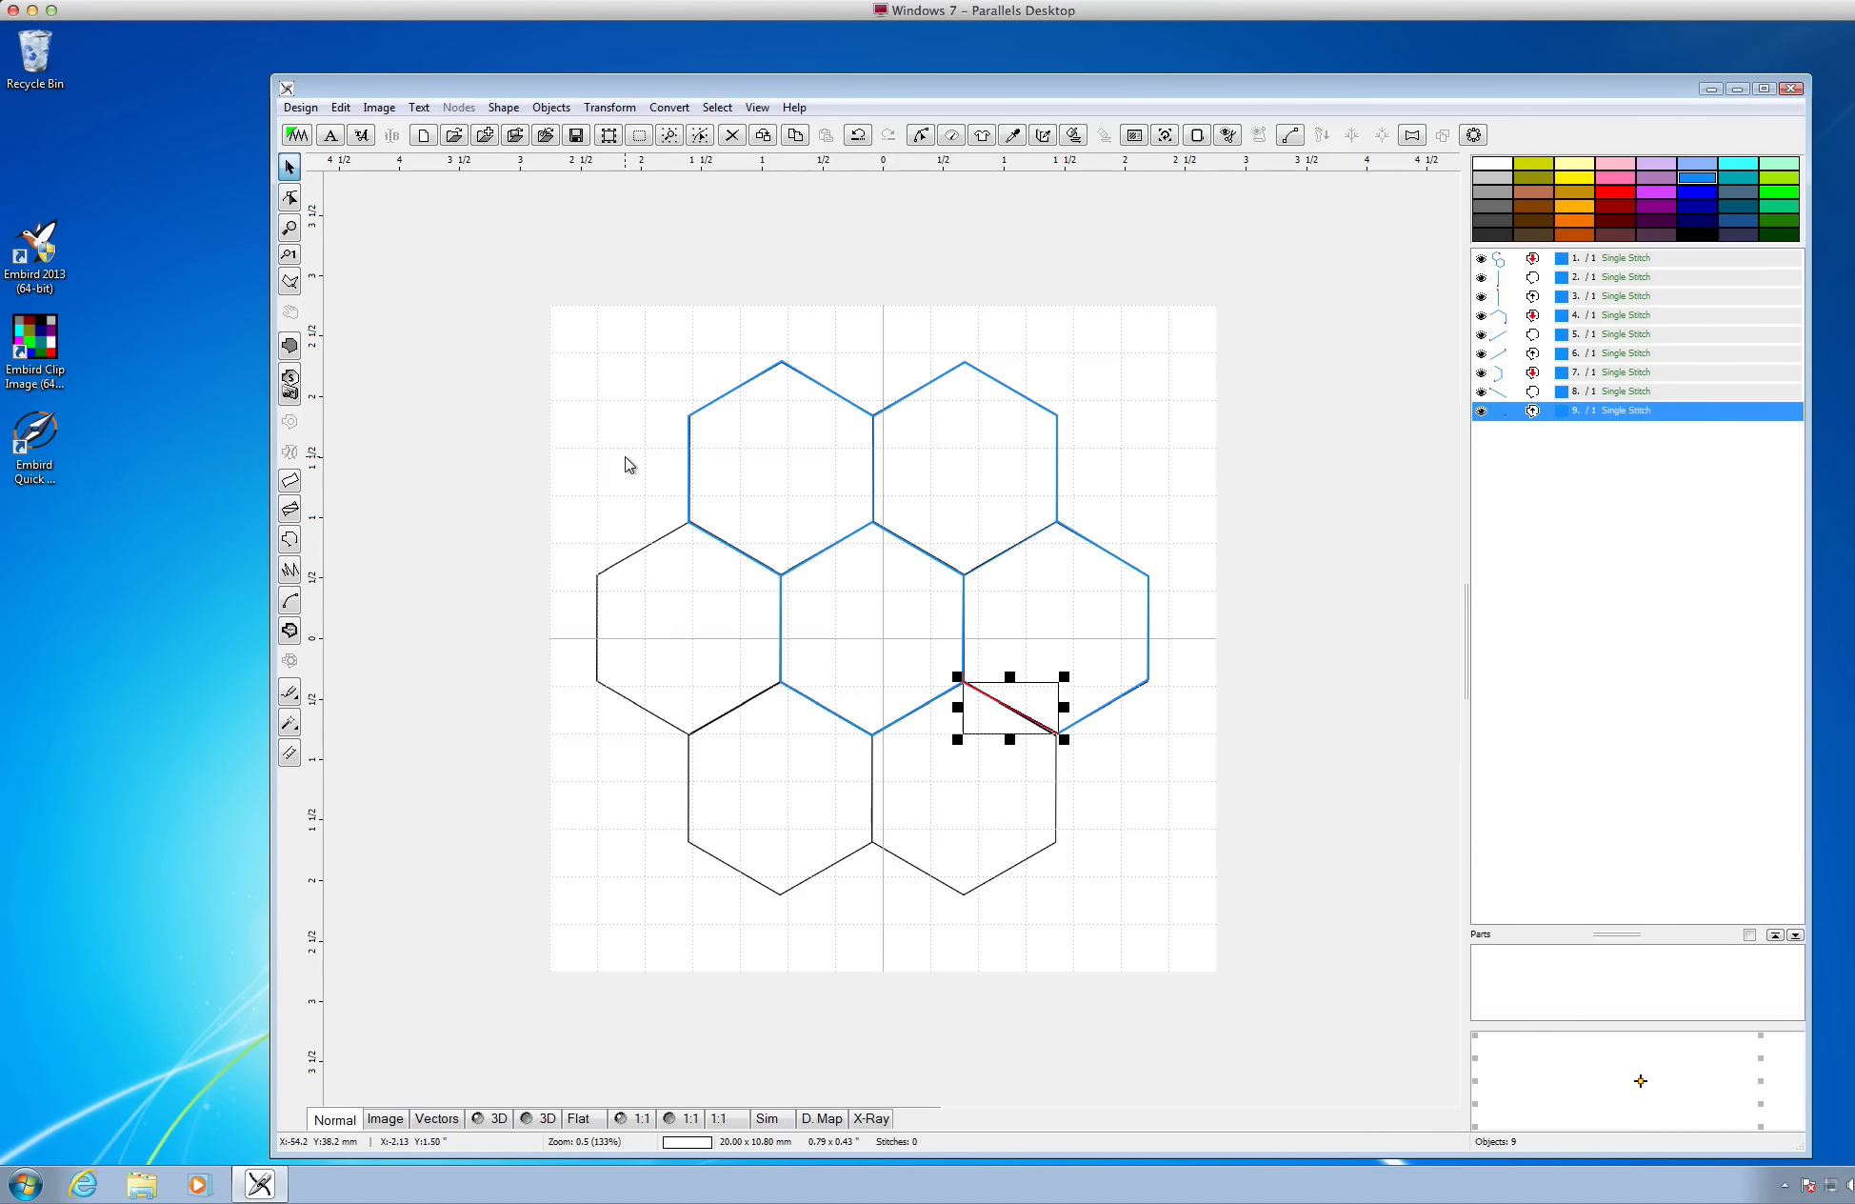
Trace the lower-right hexagon's outer edges clockwise as a new outline object, ending at its lower-left corner, adjust the nodes to the drawing and finish it
left_click(1024, 771)
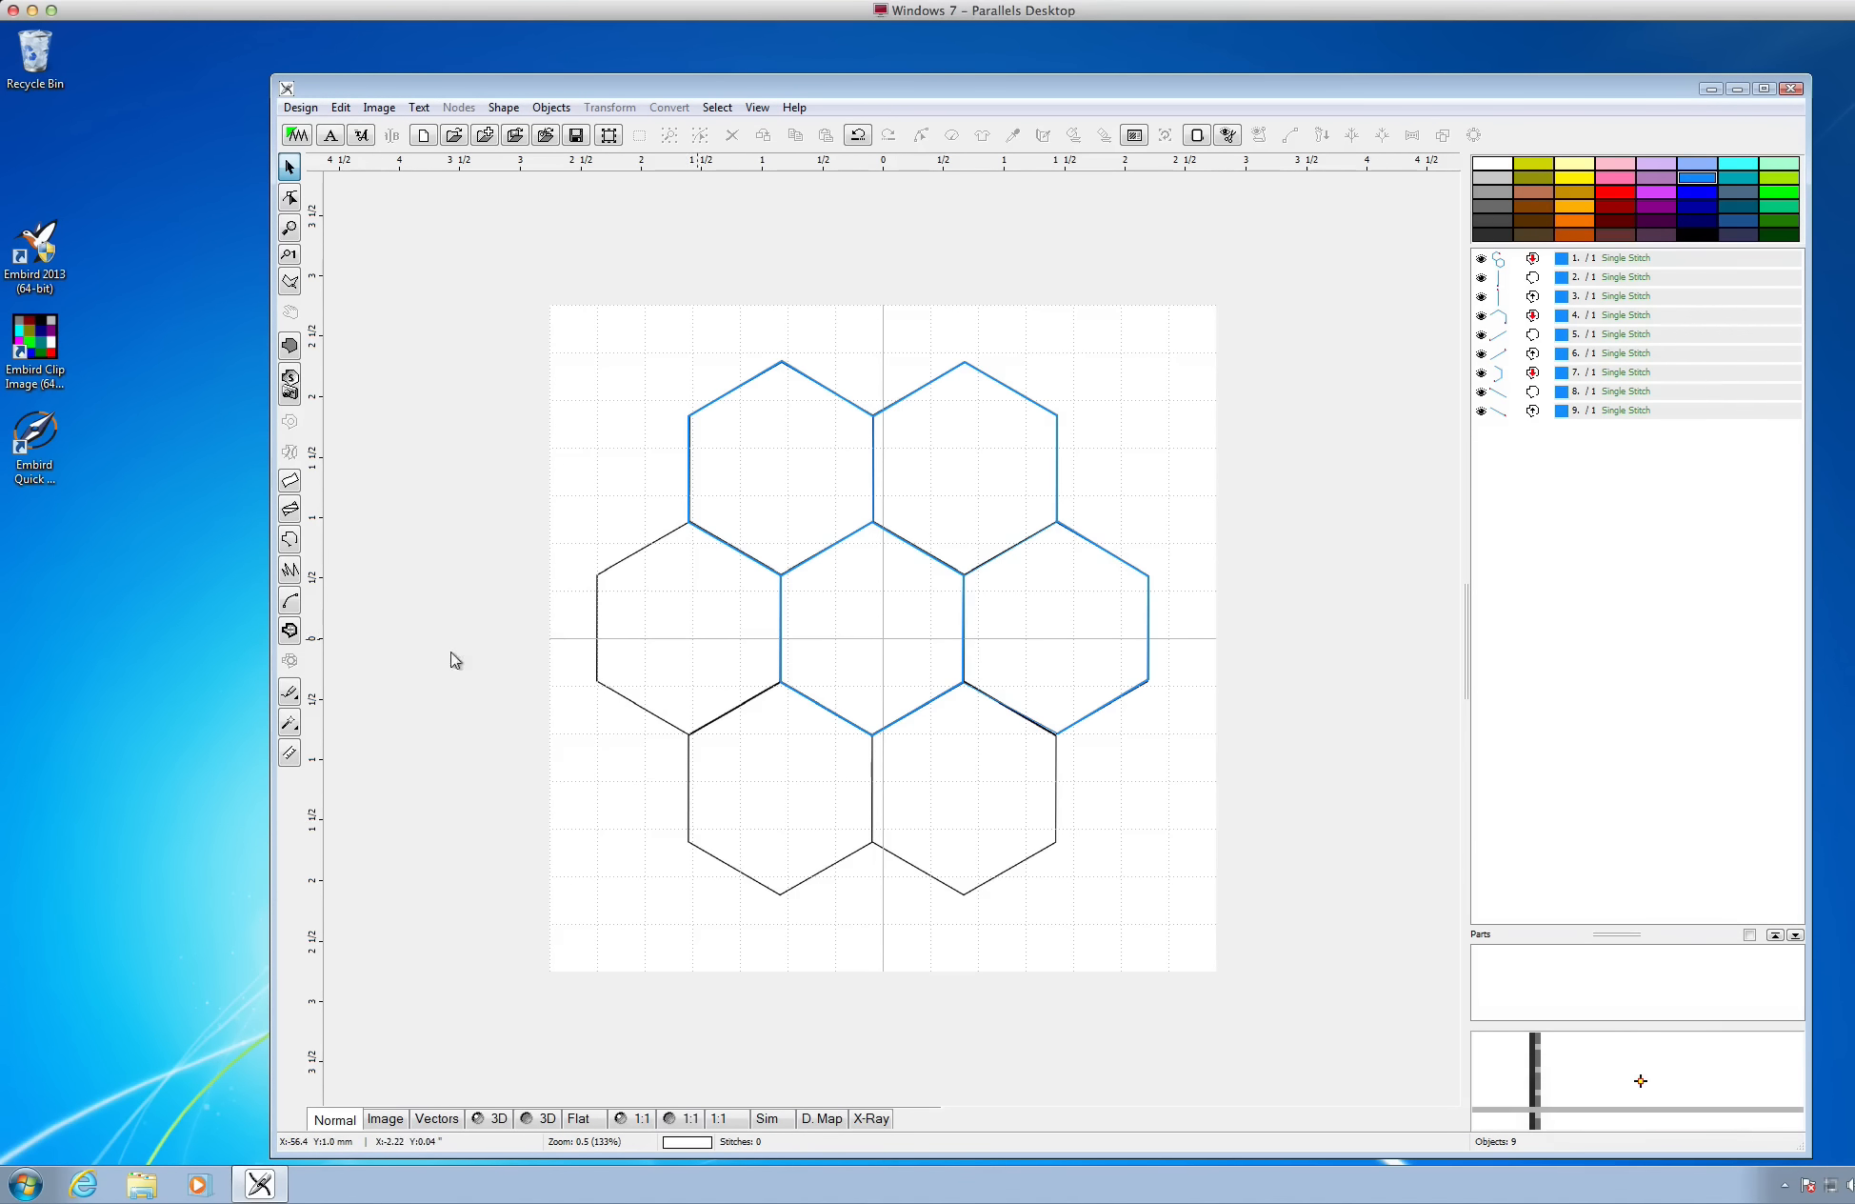
left_click(291, 540)
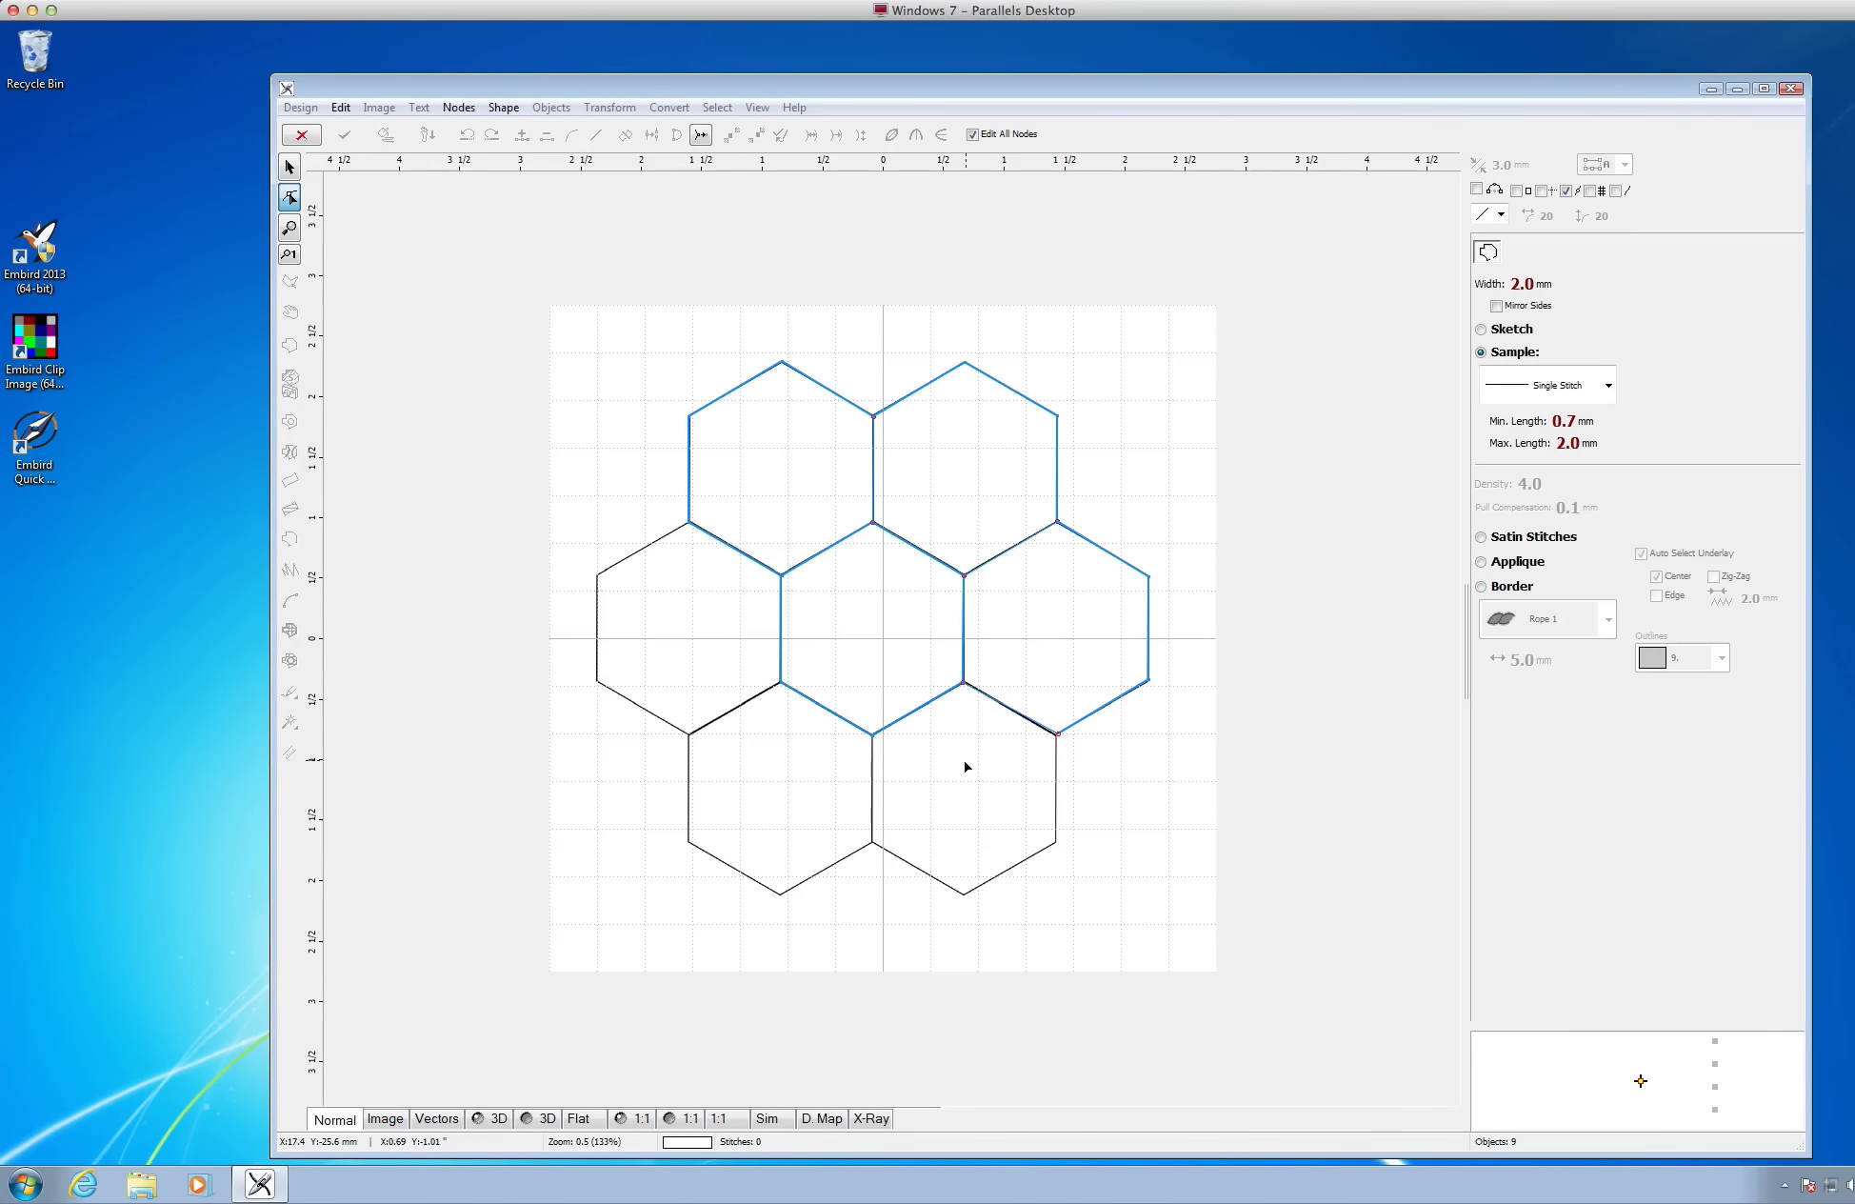
left_click(1055, 736)
left_click(1053, 840)
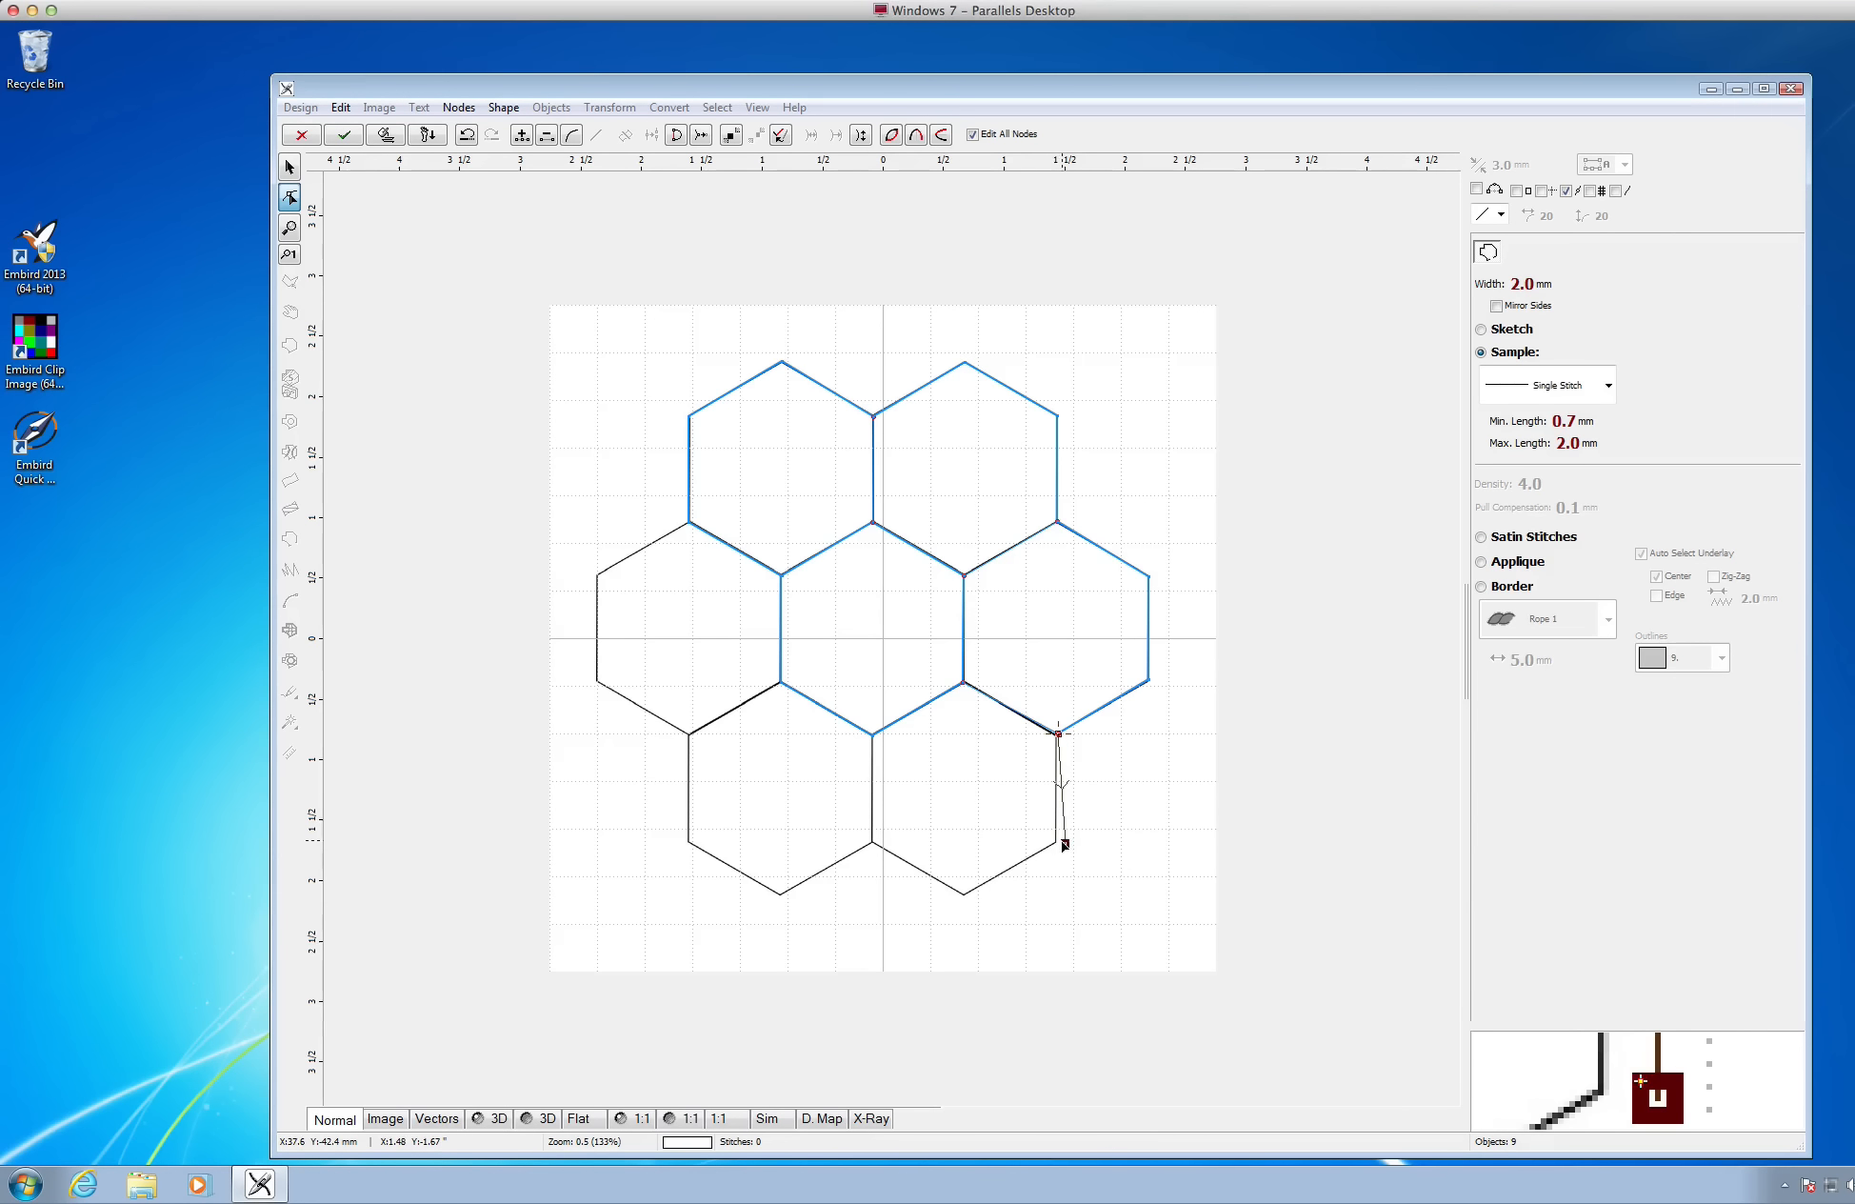
left_click(961, 896)
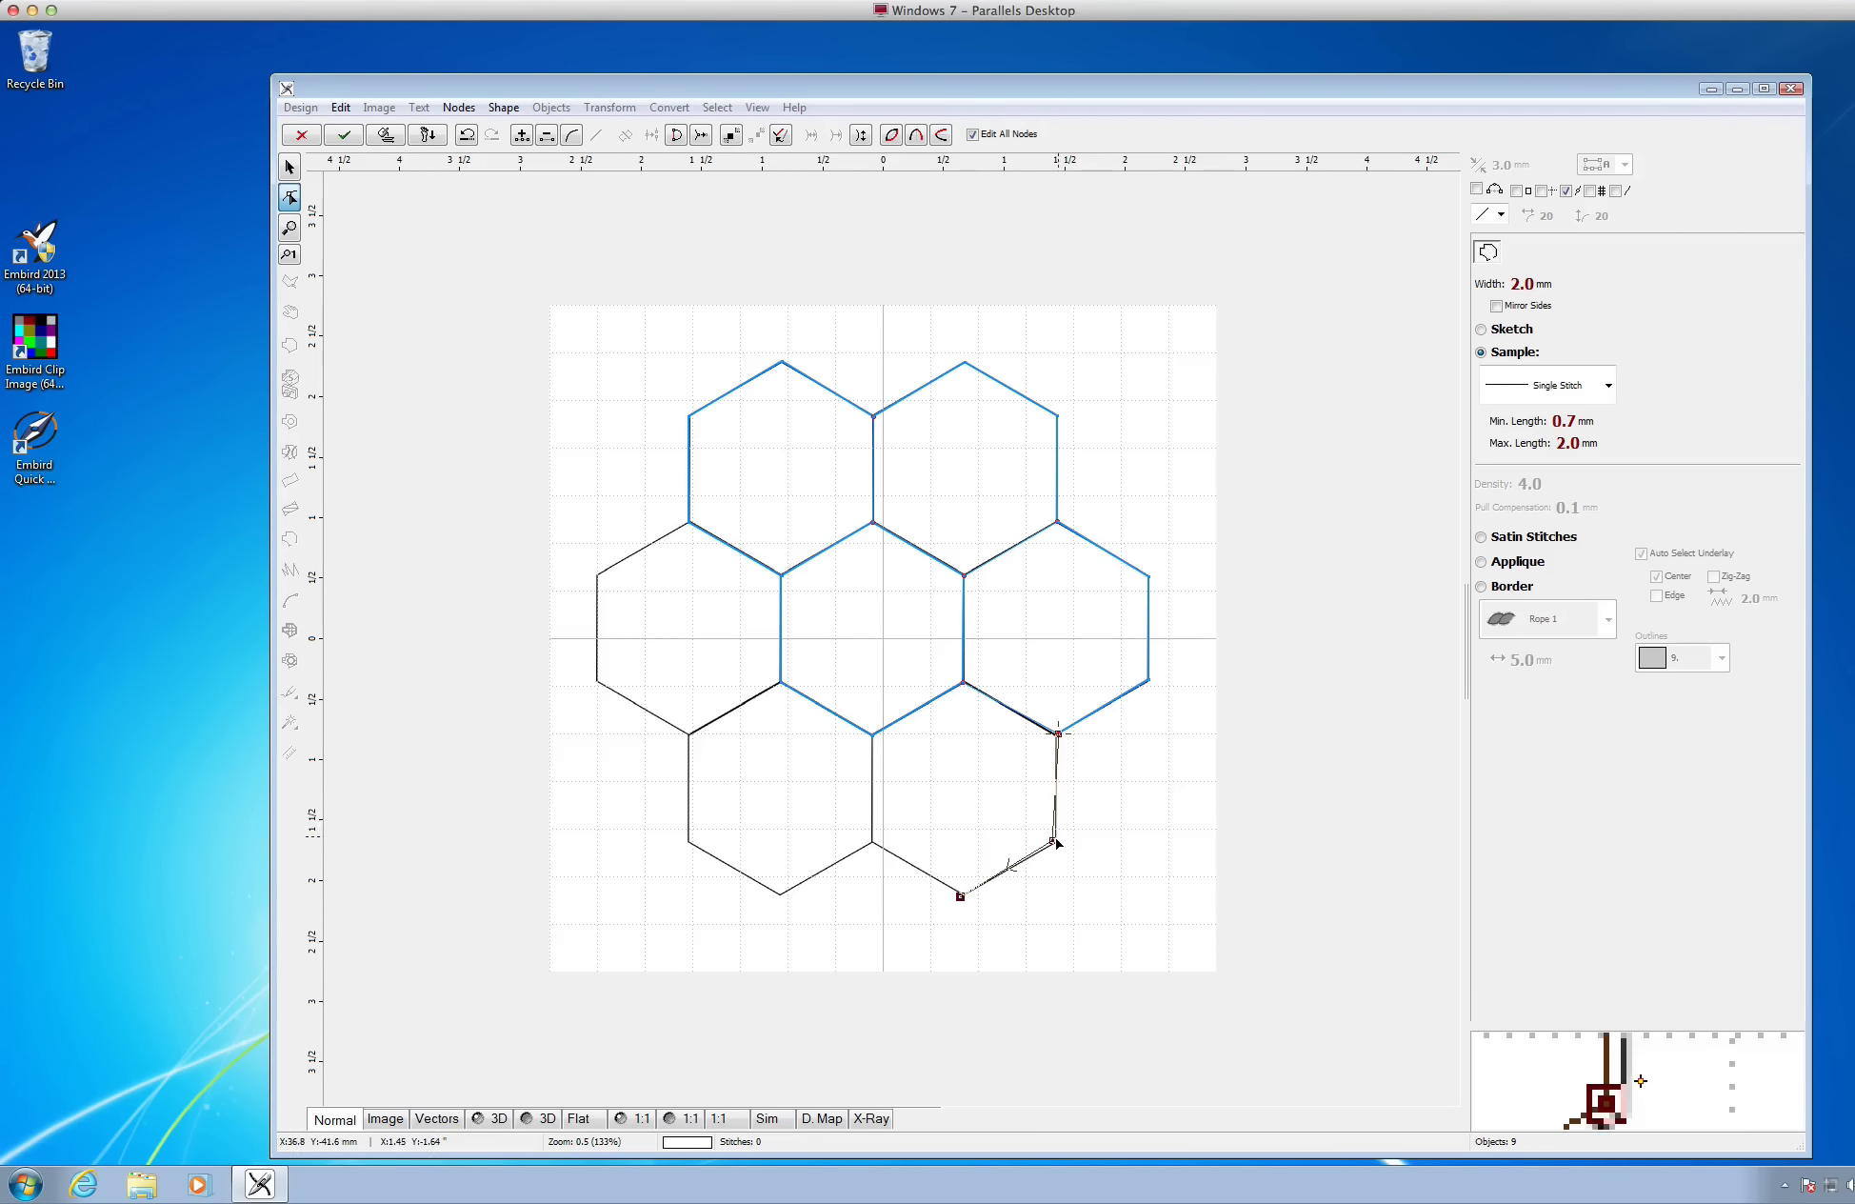
left_click(872, 843)
left_click(961, 896)
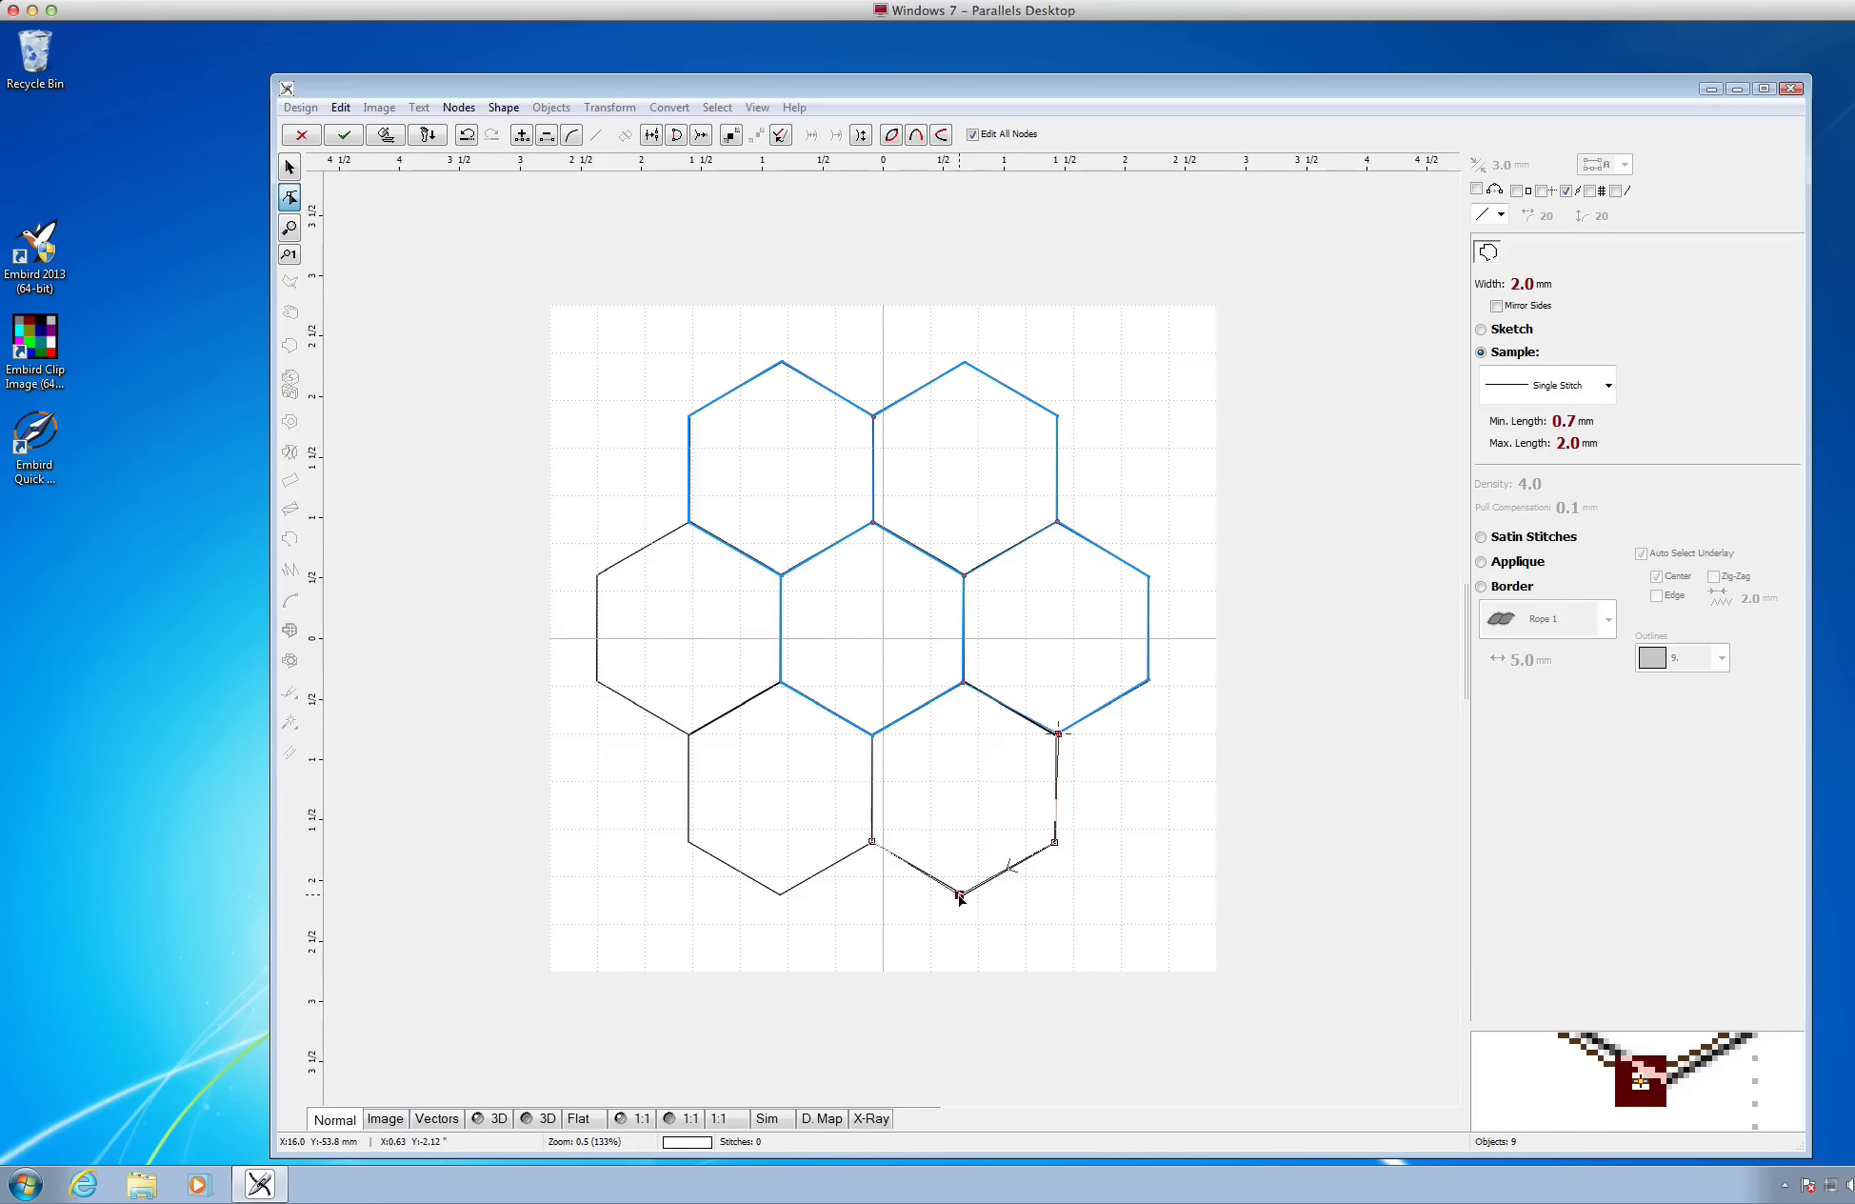
right_click(982, 800)
left_click(1021, 809)
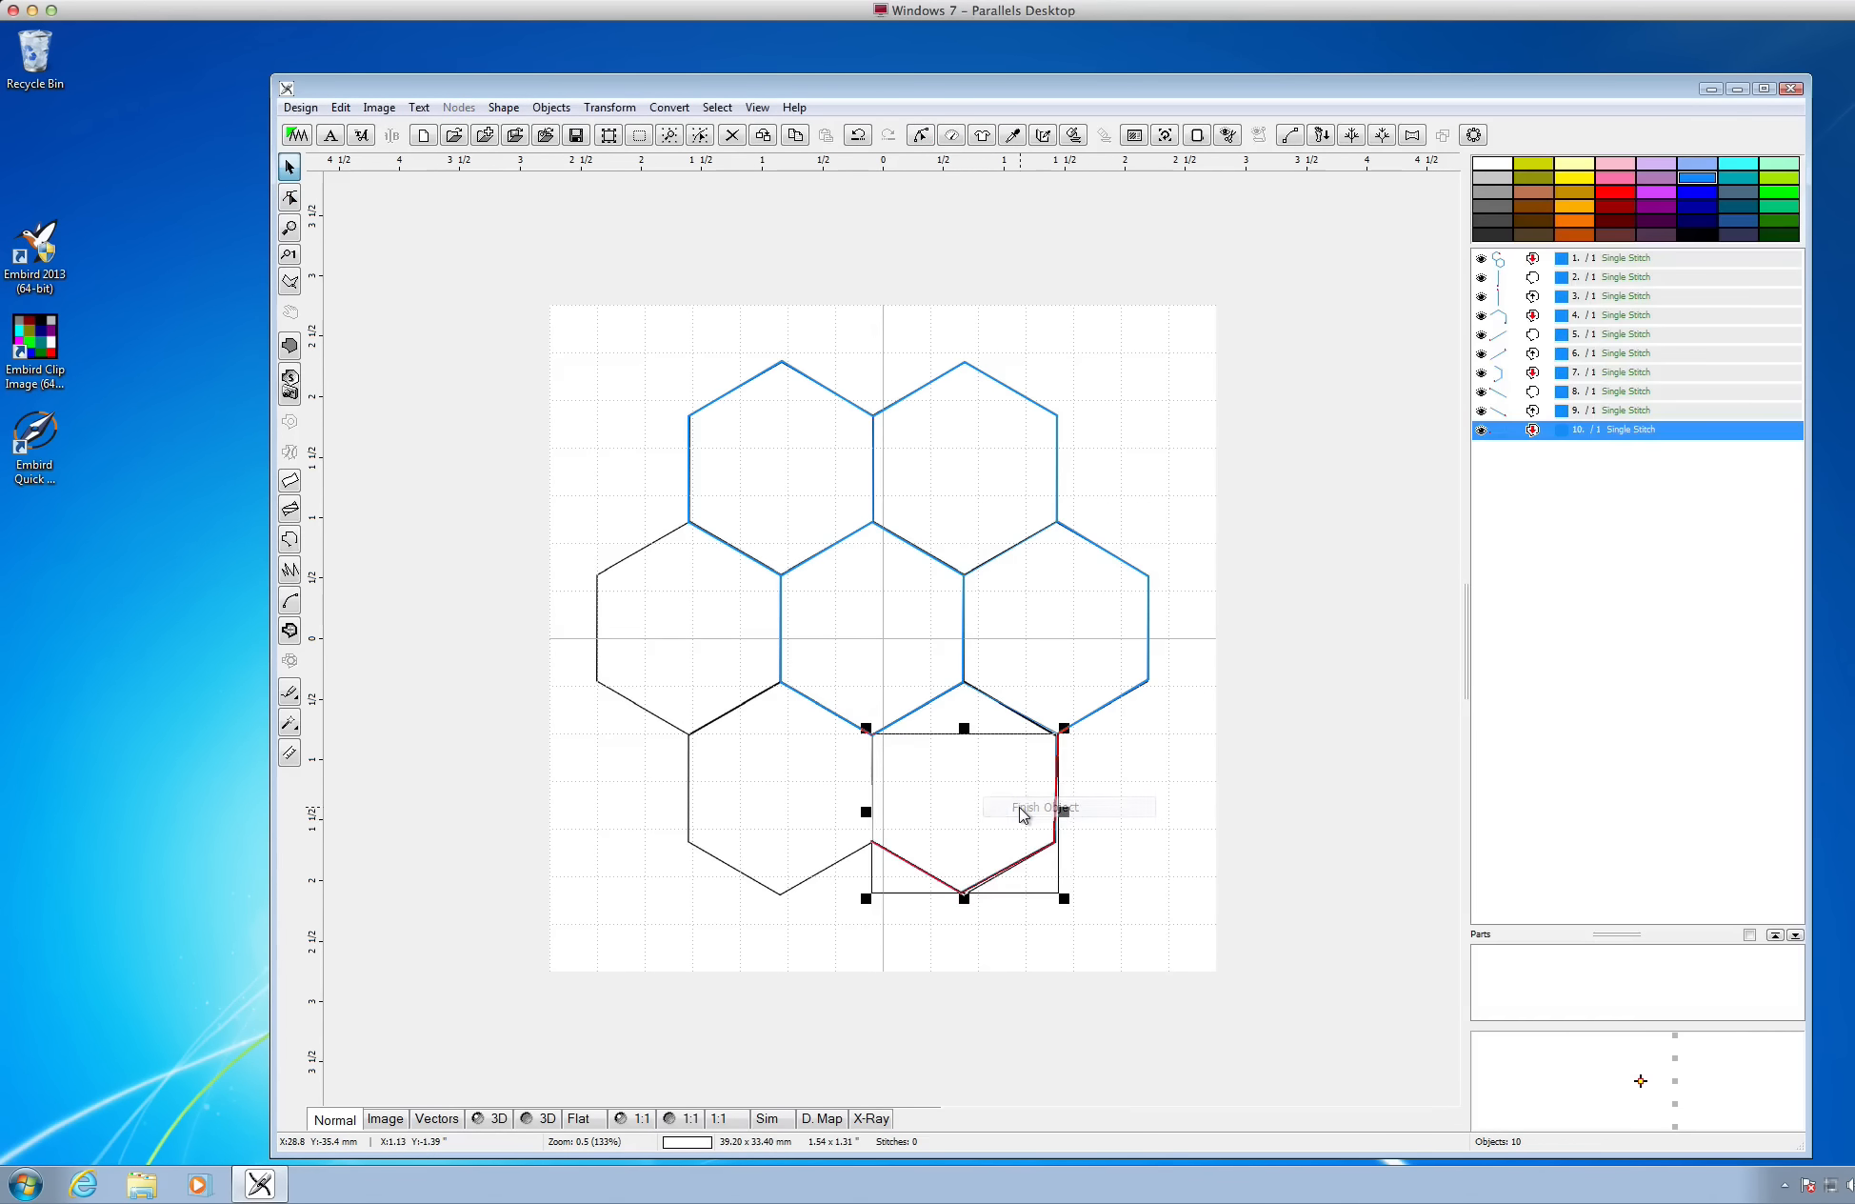
Create an outline object up the vertical edge shared by the two lower hexagons, snapped to the centre hexagon's bottom corner, and add its backward path
left_click(838, 818)
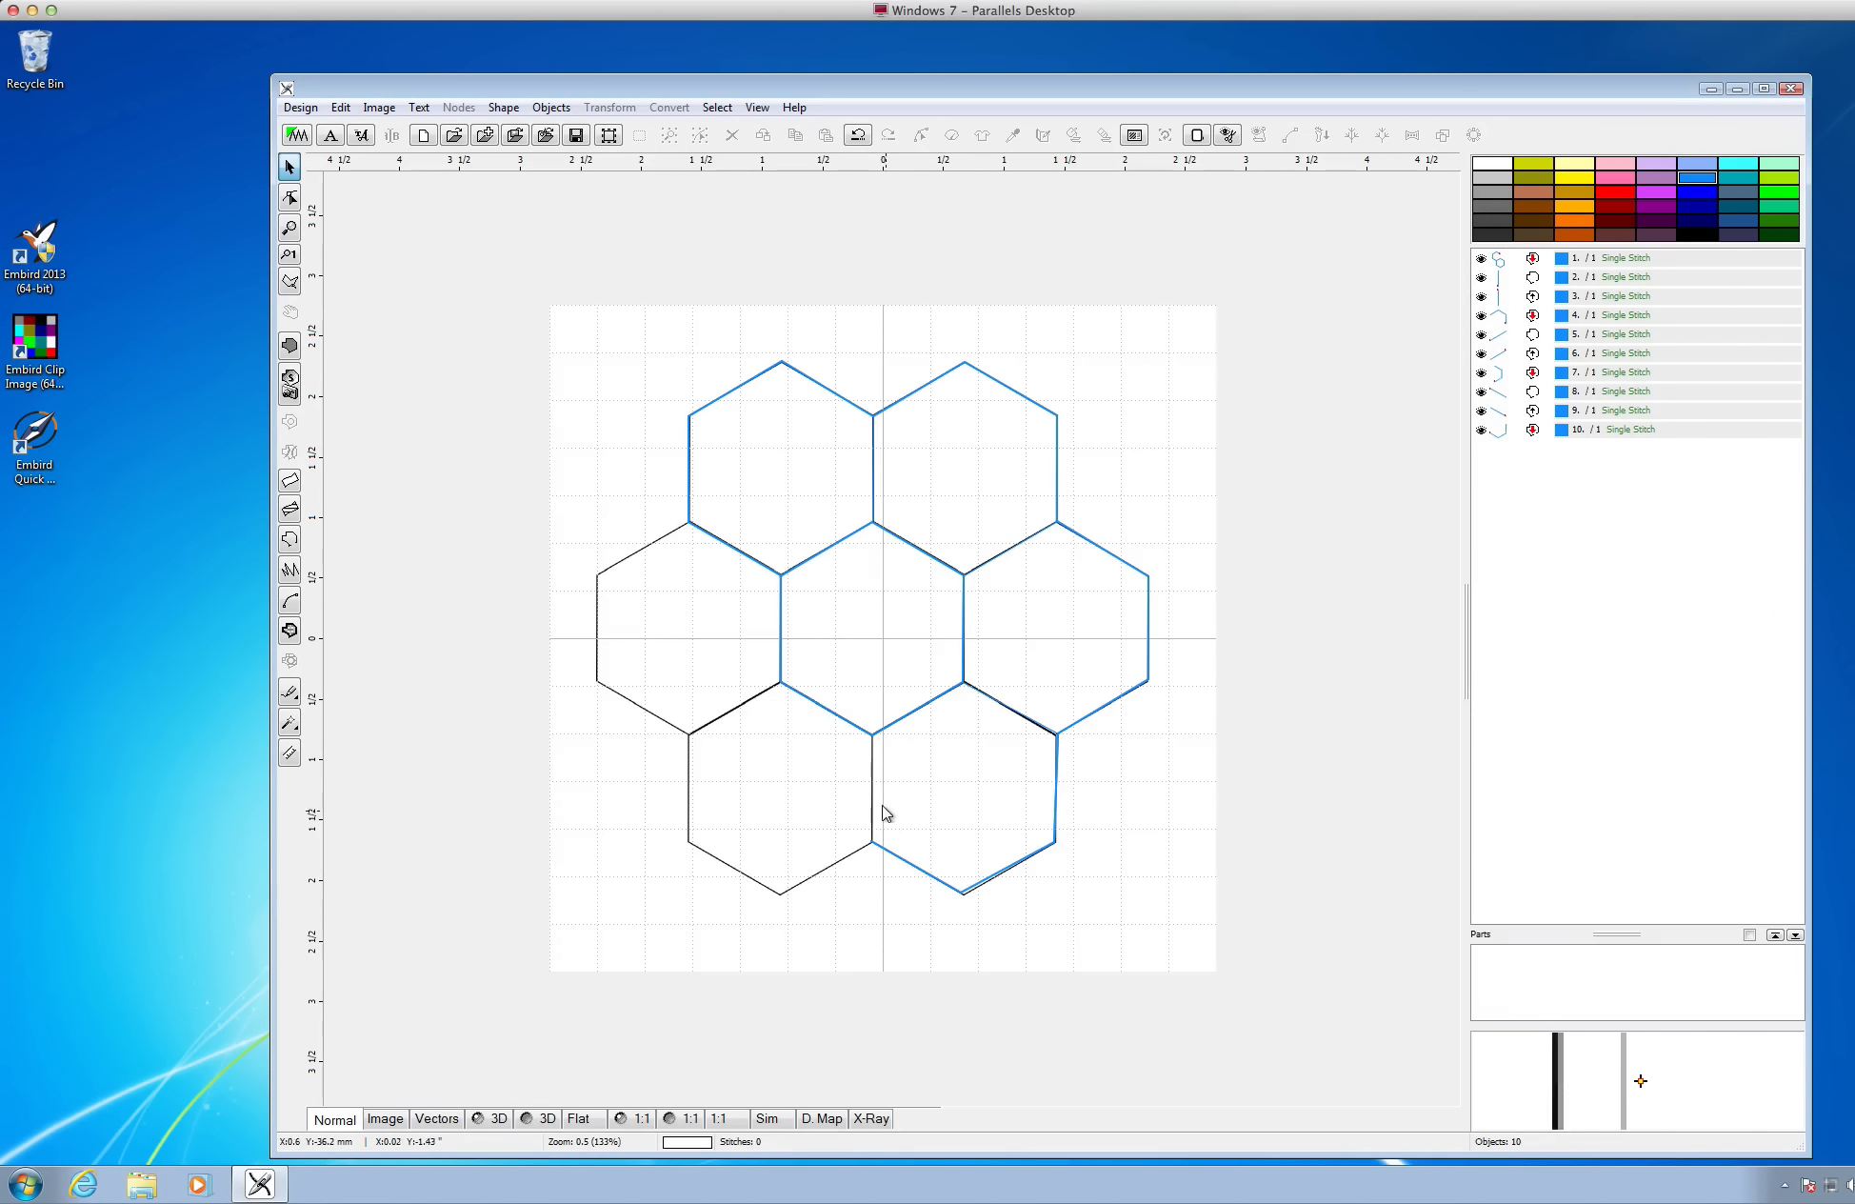
left_click(291, 539)
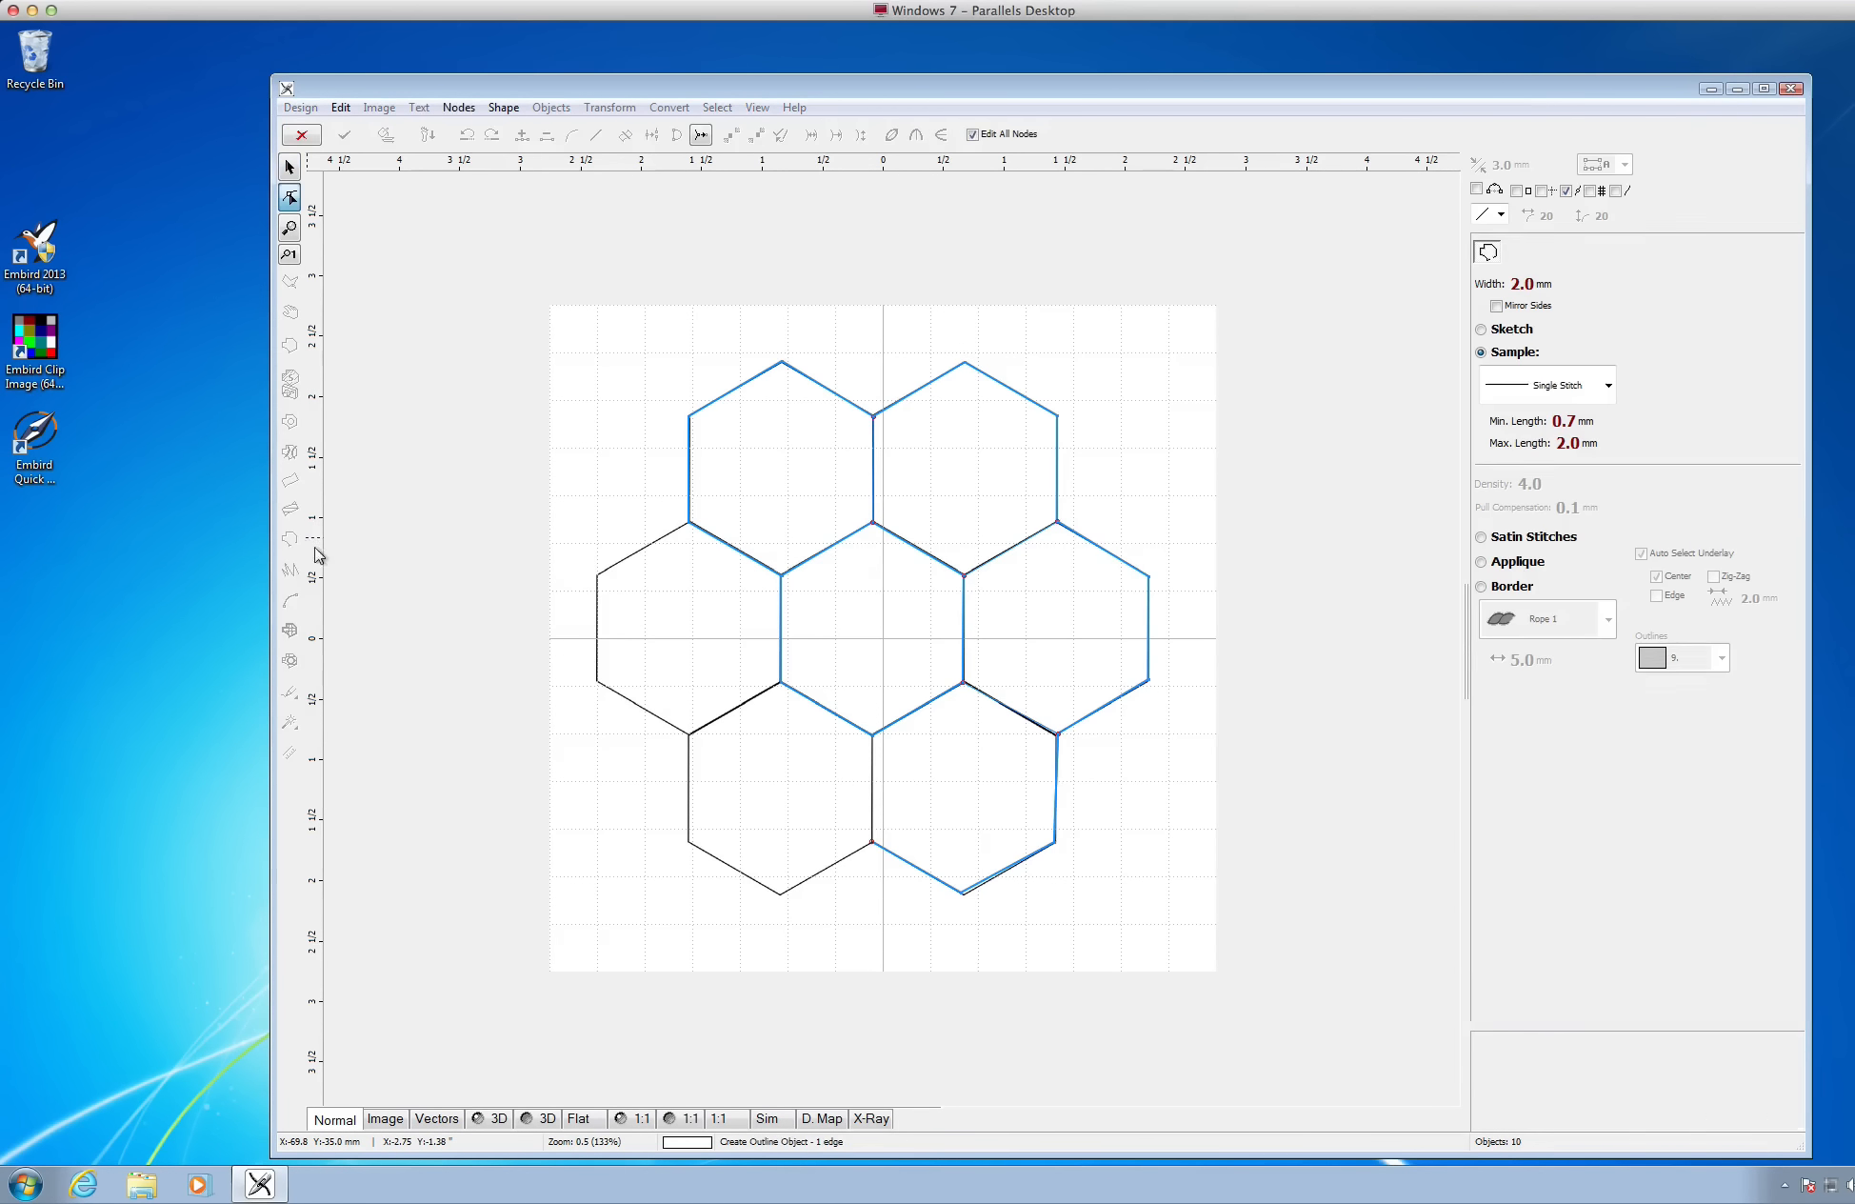
left_click(885, 833)
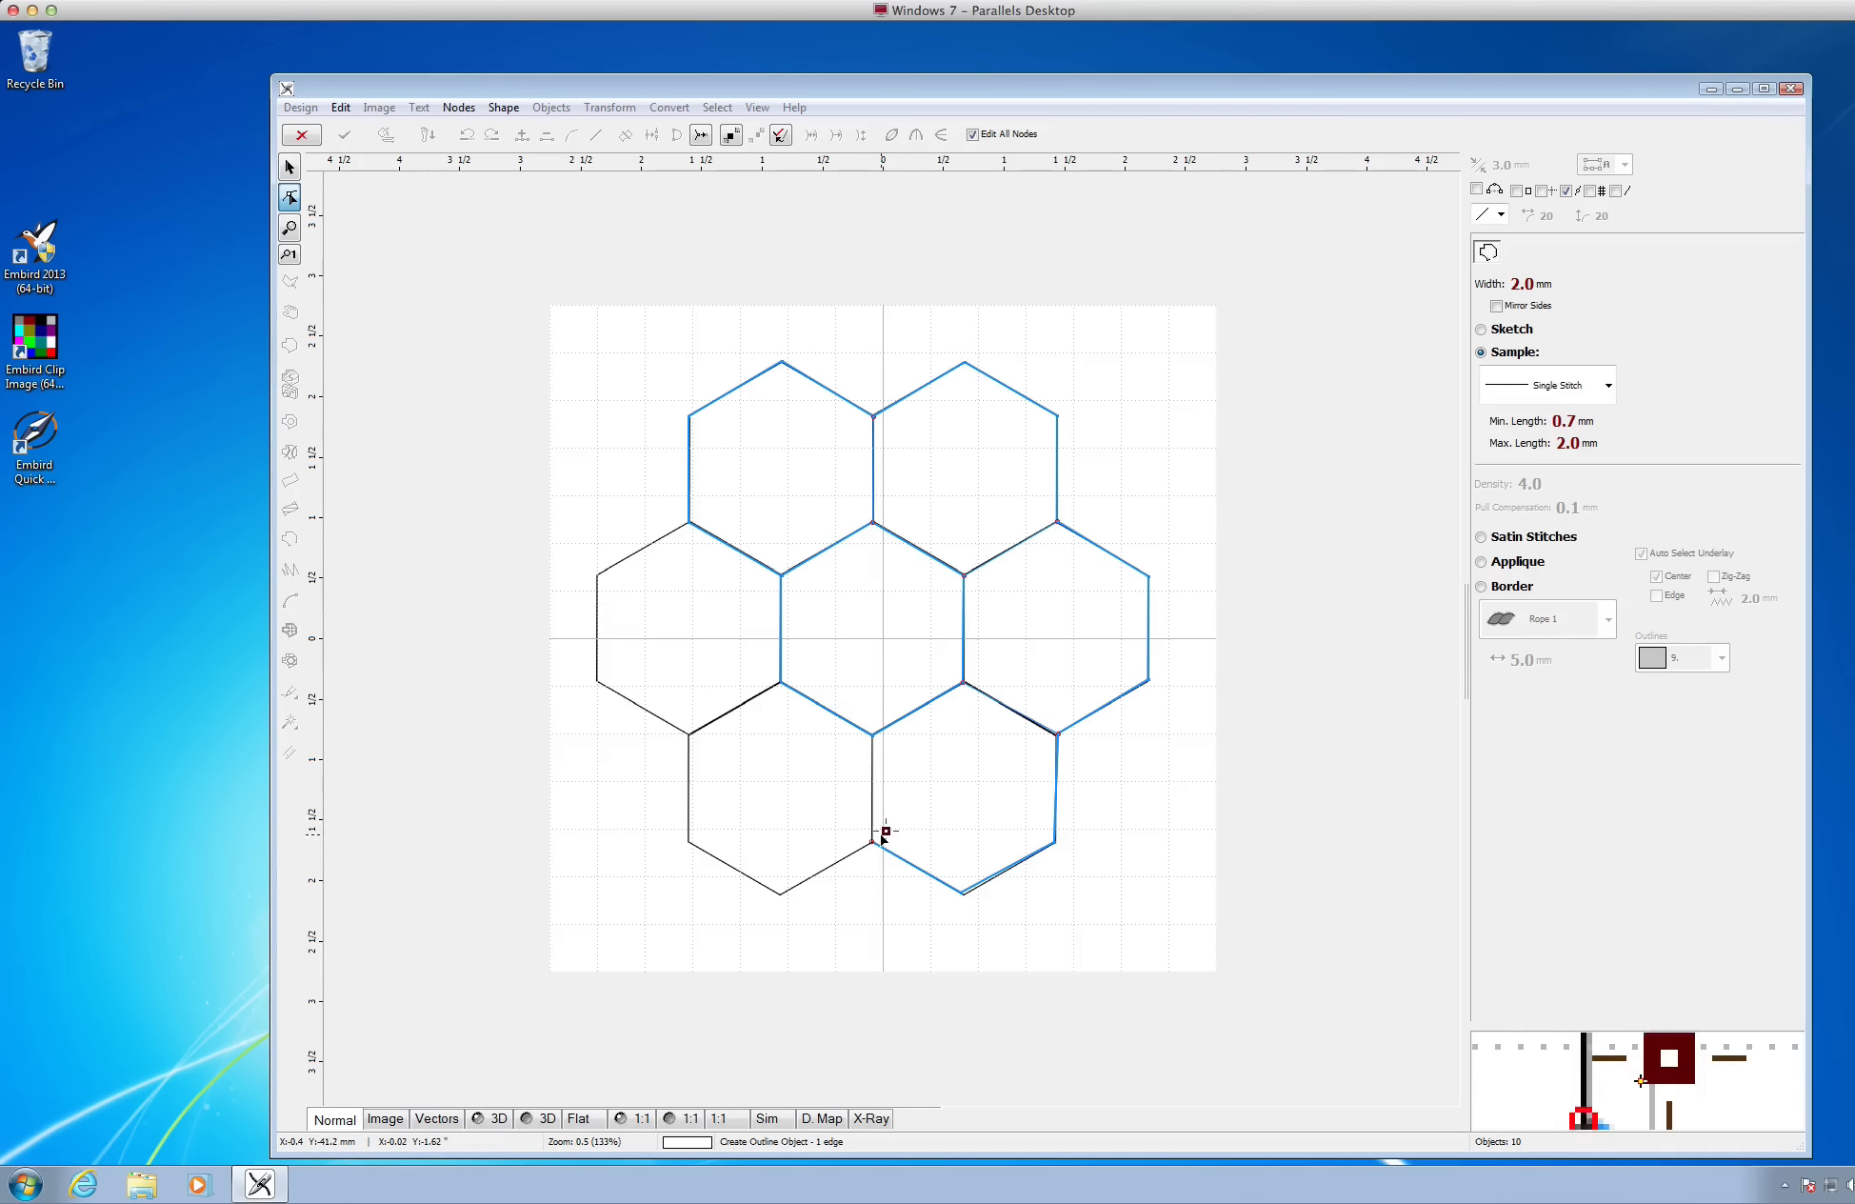
left_click(873, 737)
right_click(845, 772)
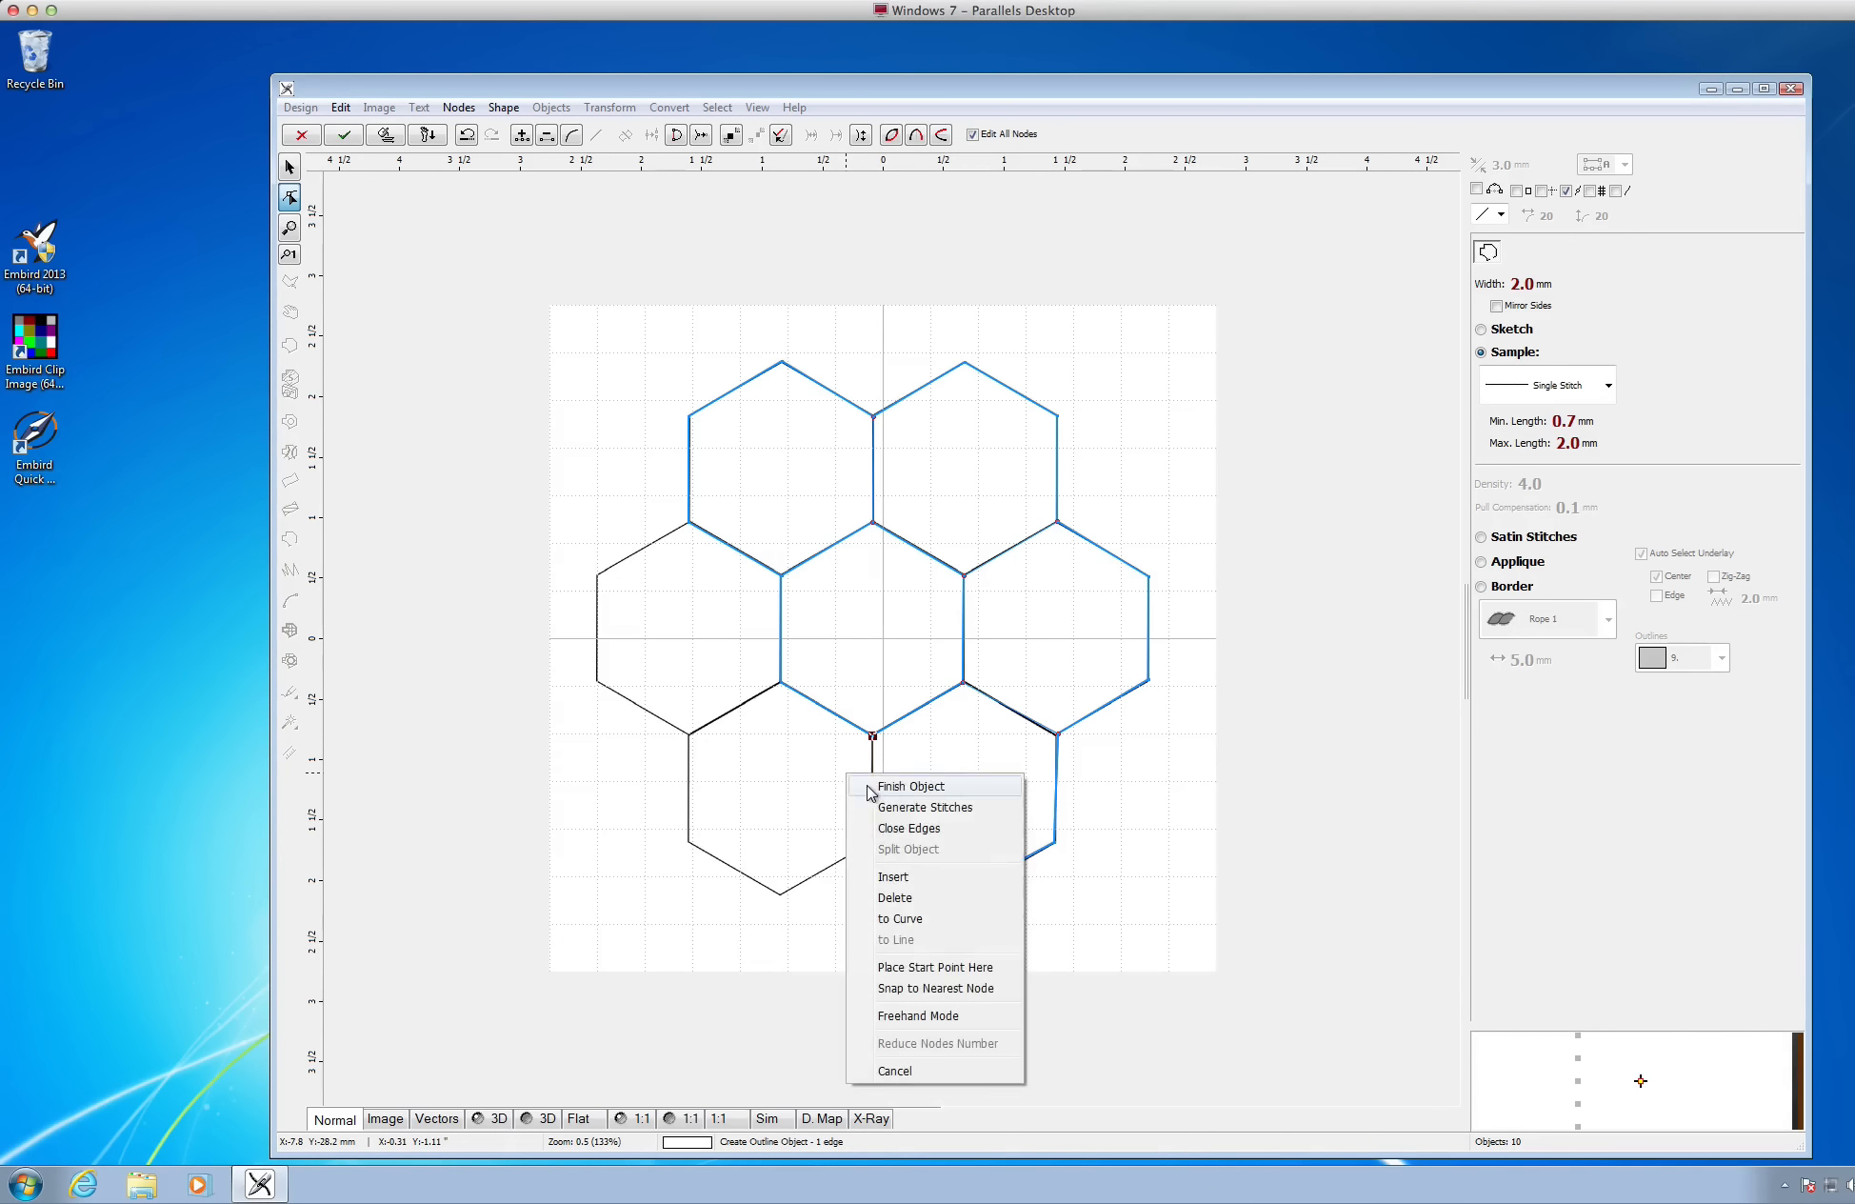
left_click(911, 787)
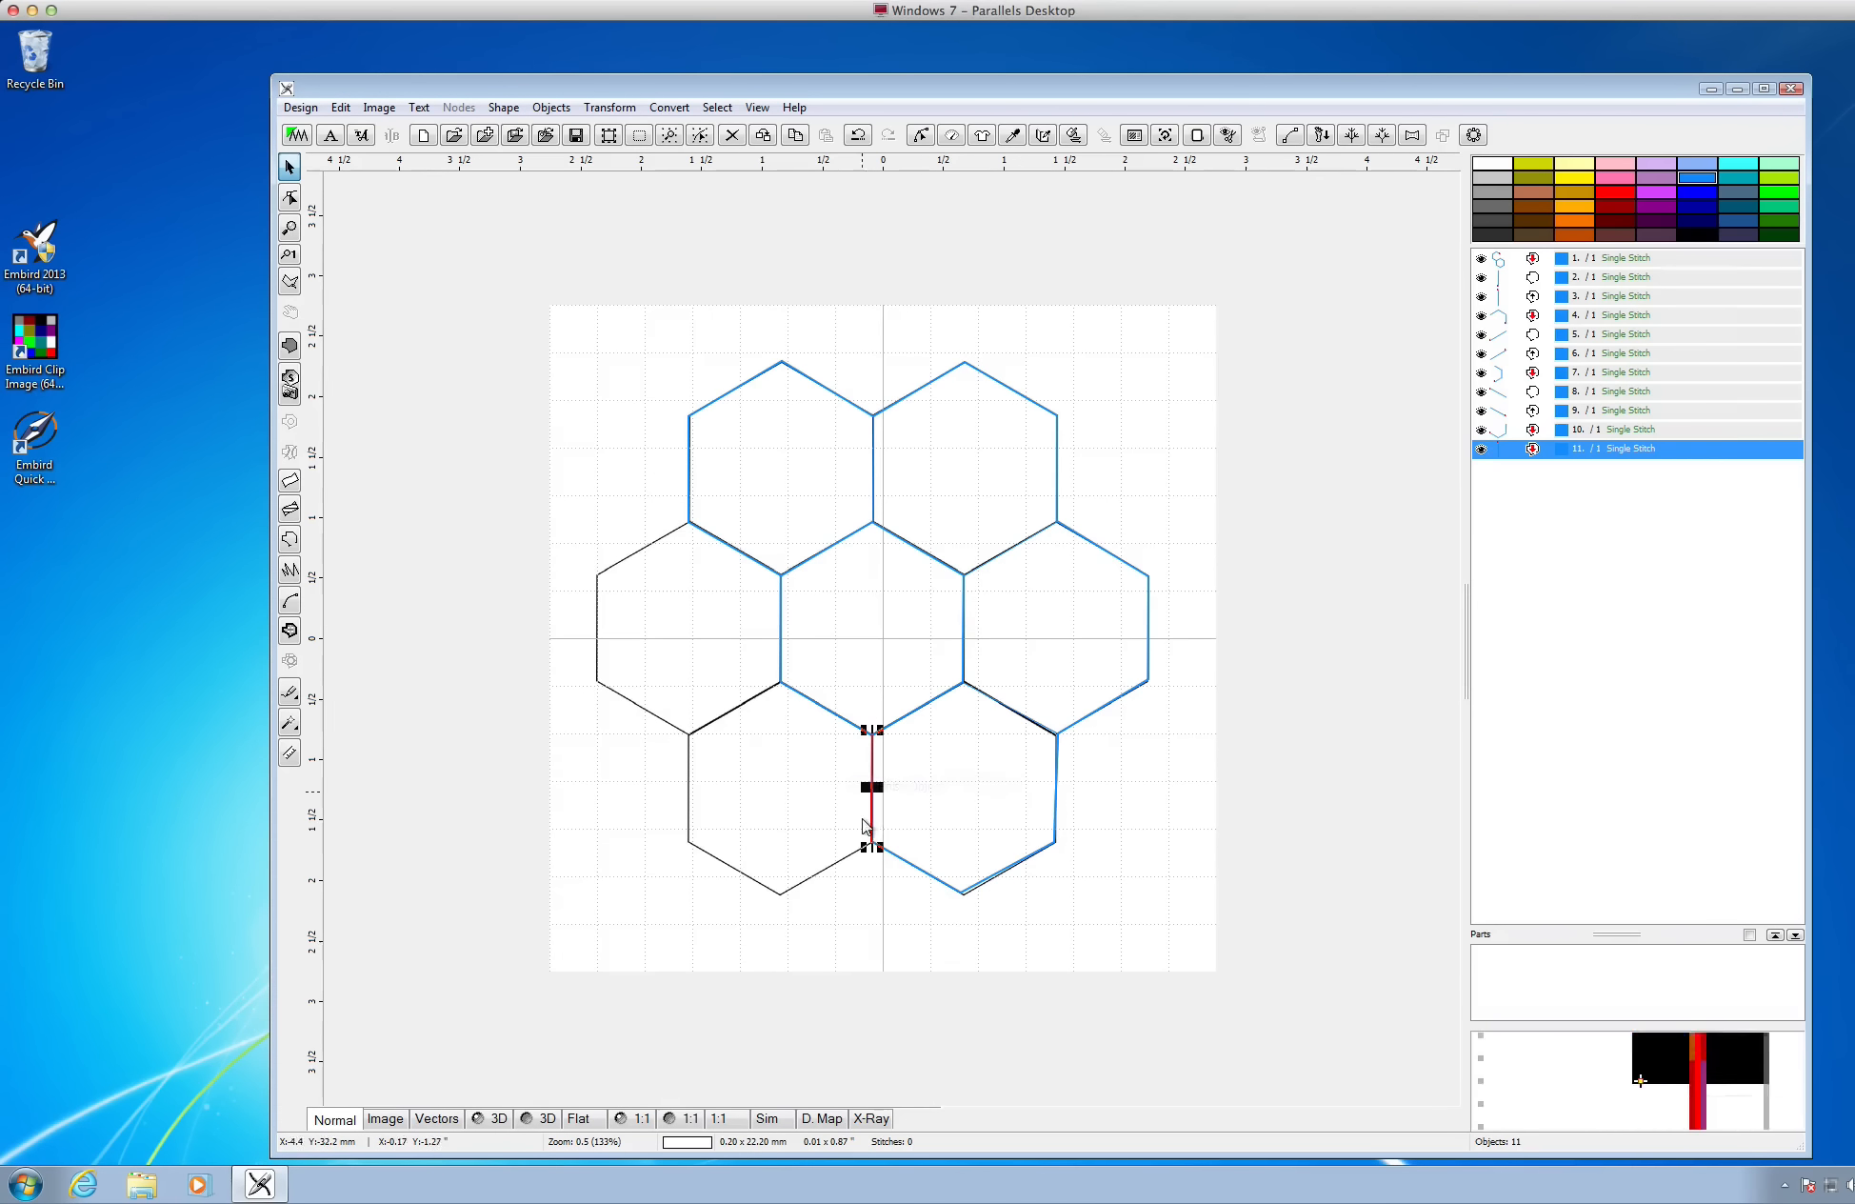
left_click(597, 108)
left_click(654, 421)
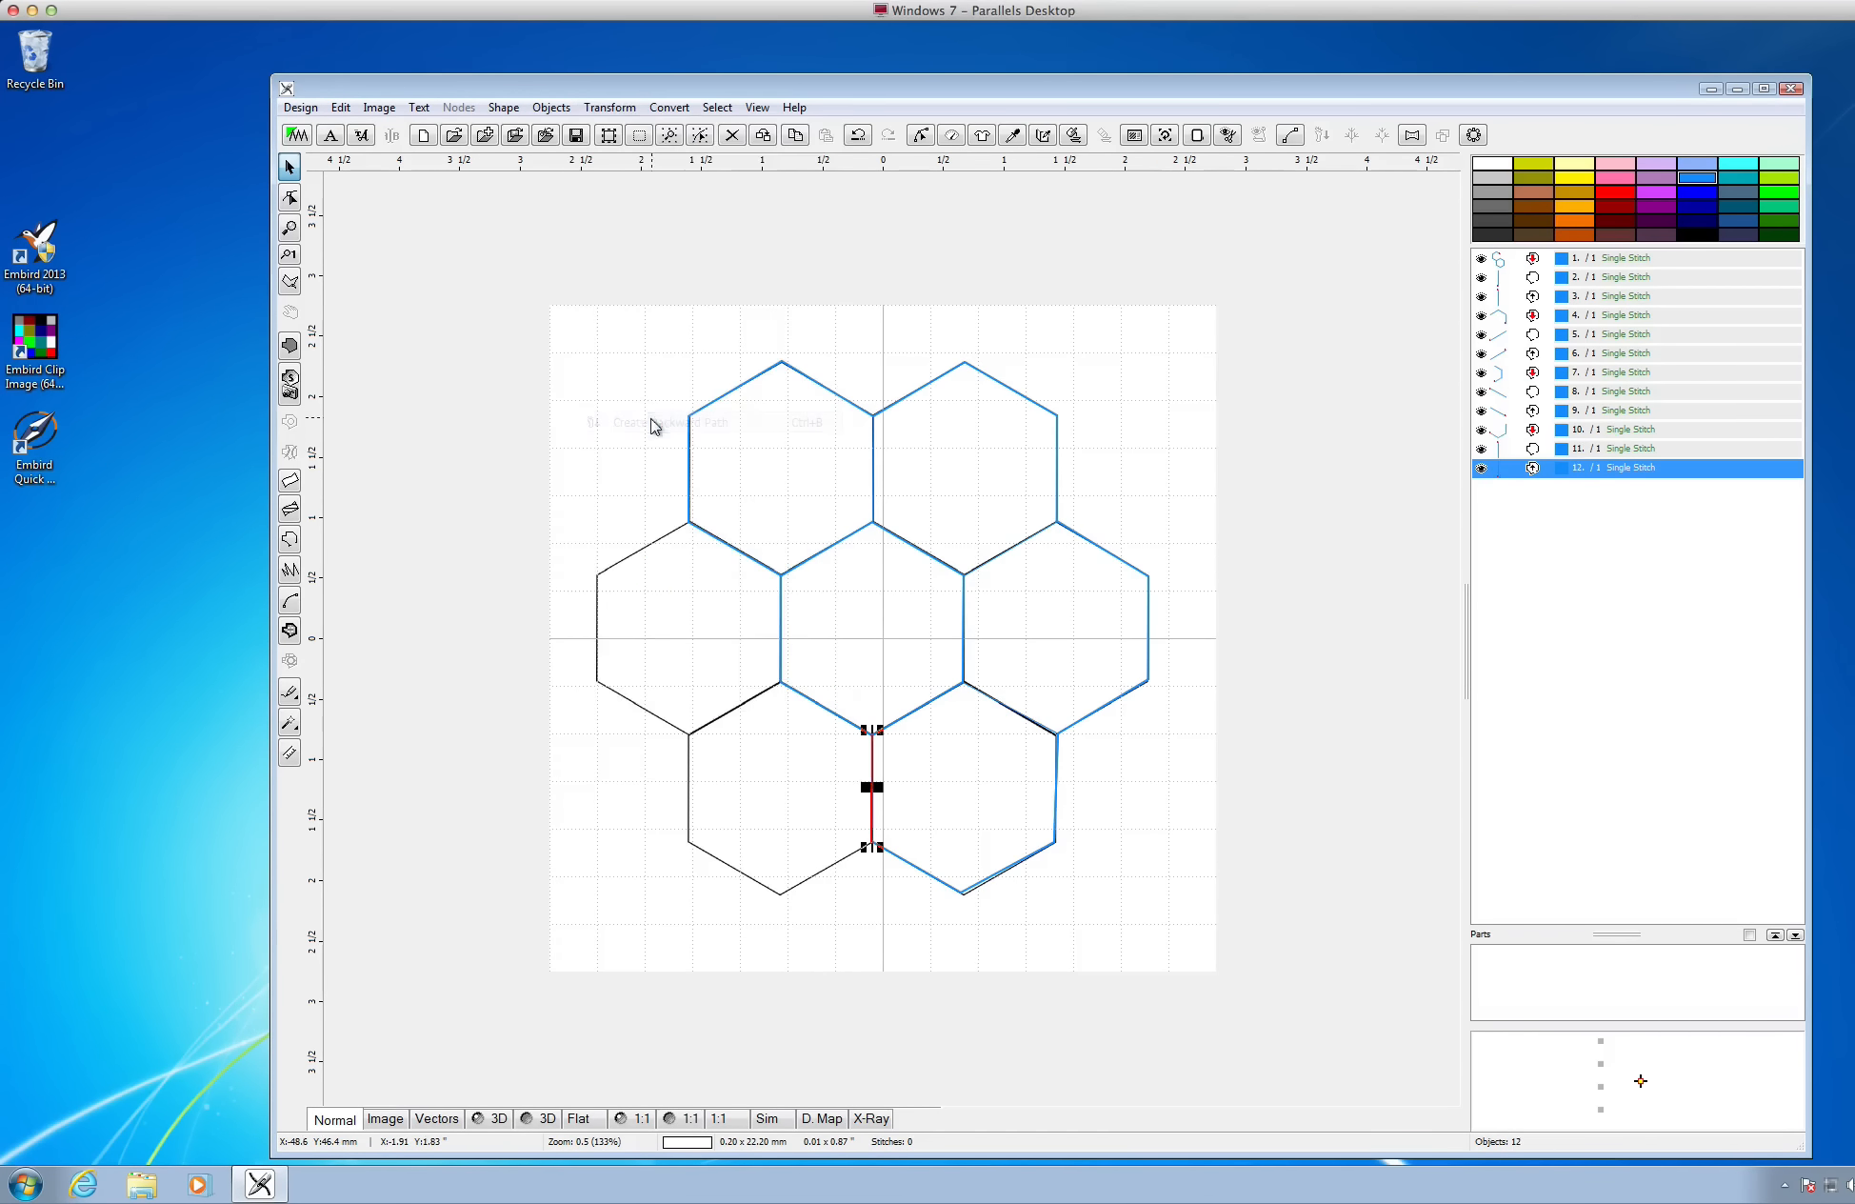
Trace the lower-left hexagon's outer edges clockwise as a new outline object, from the snapped shared corner to its upper-left corner, and finish it
left_click(823, 808)
left_click(291, 541)
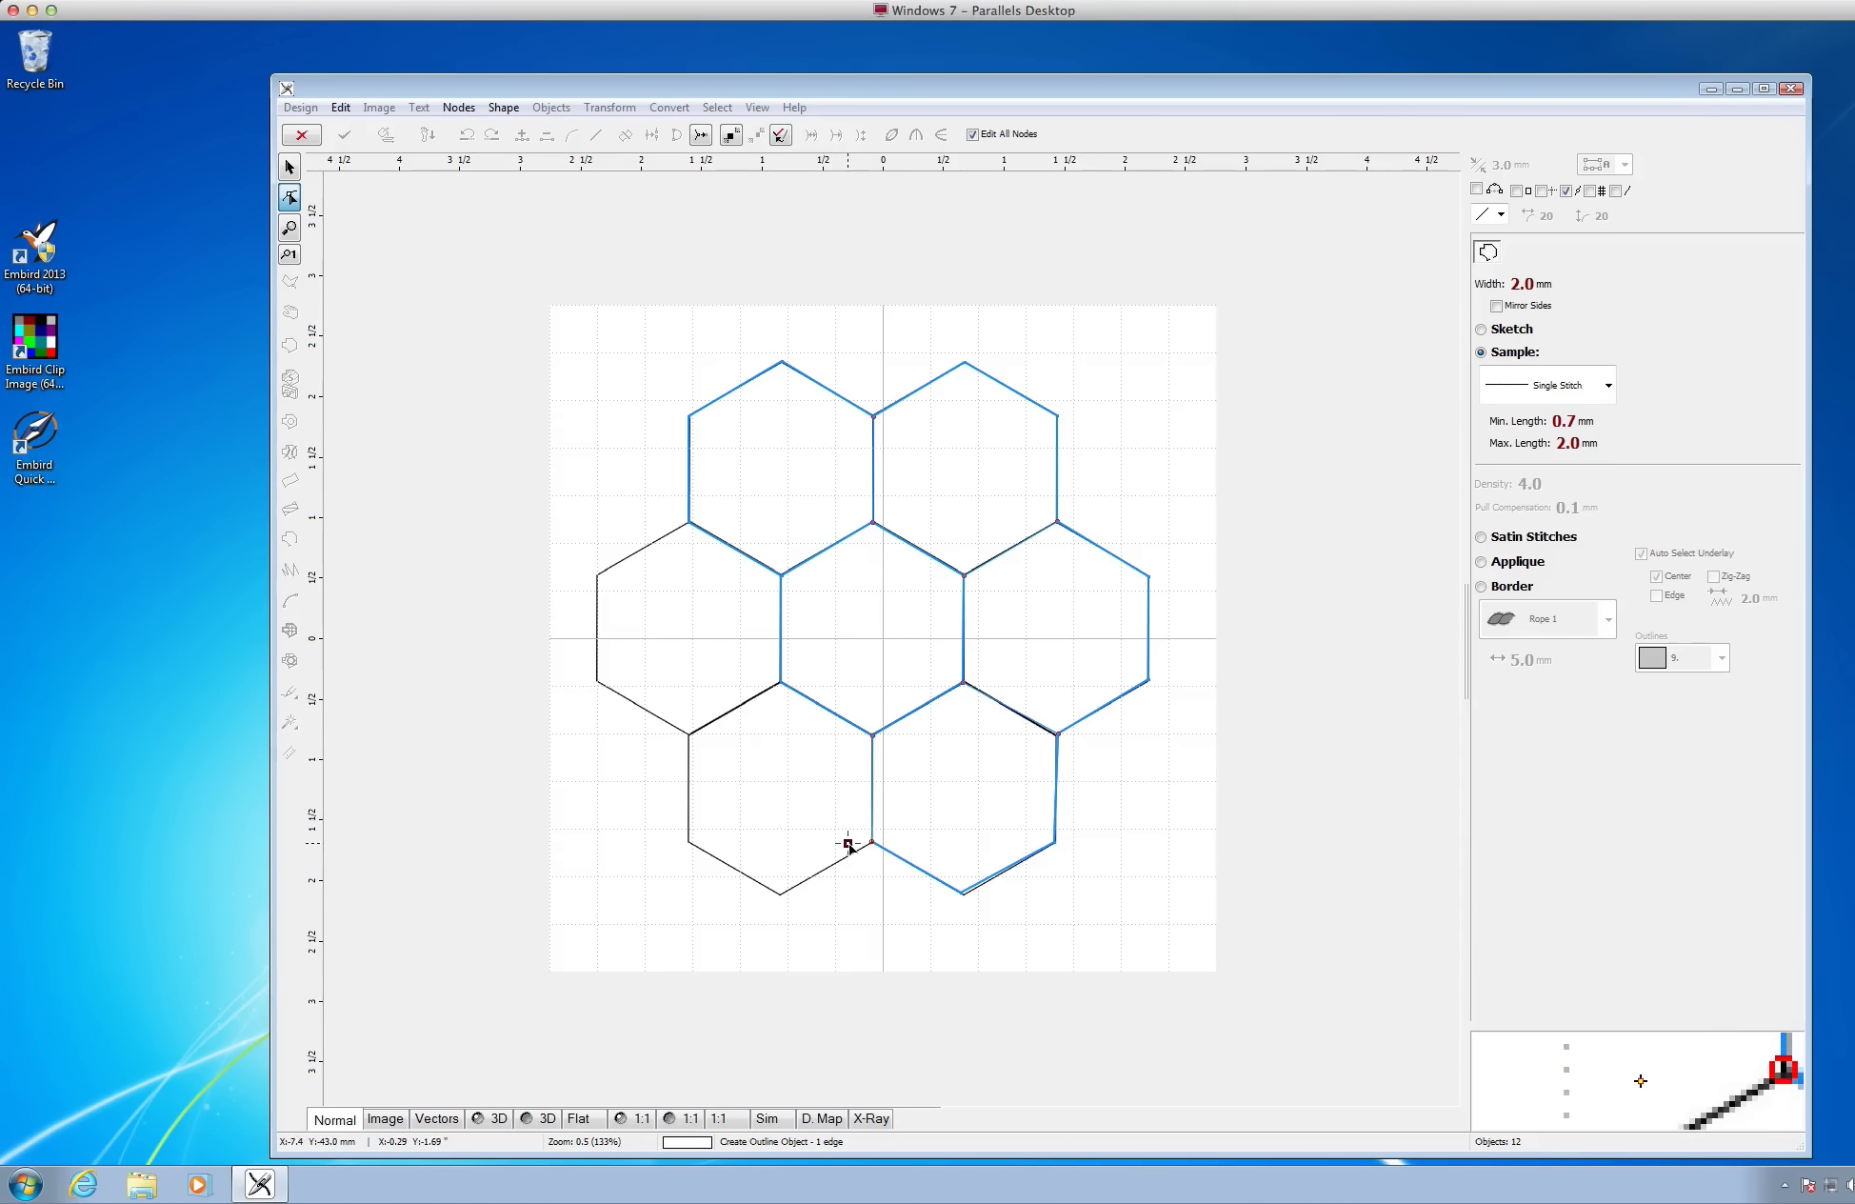
left_click_drag(848, 842, 872, 842)
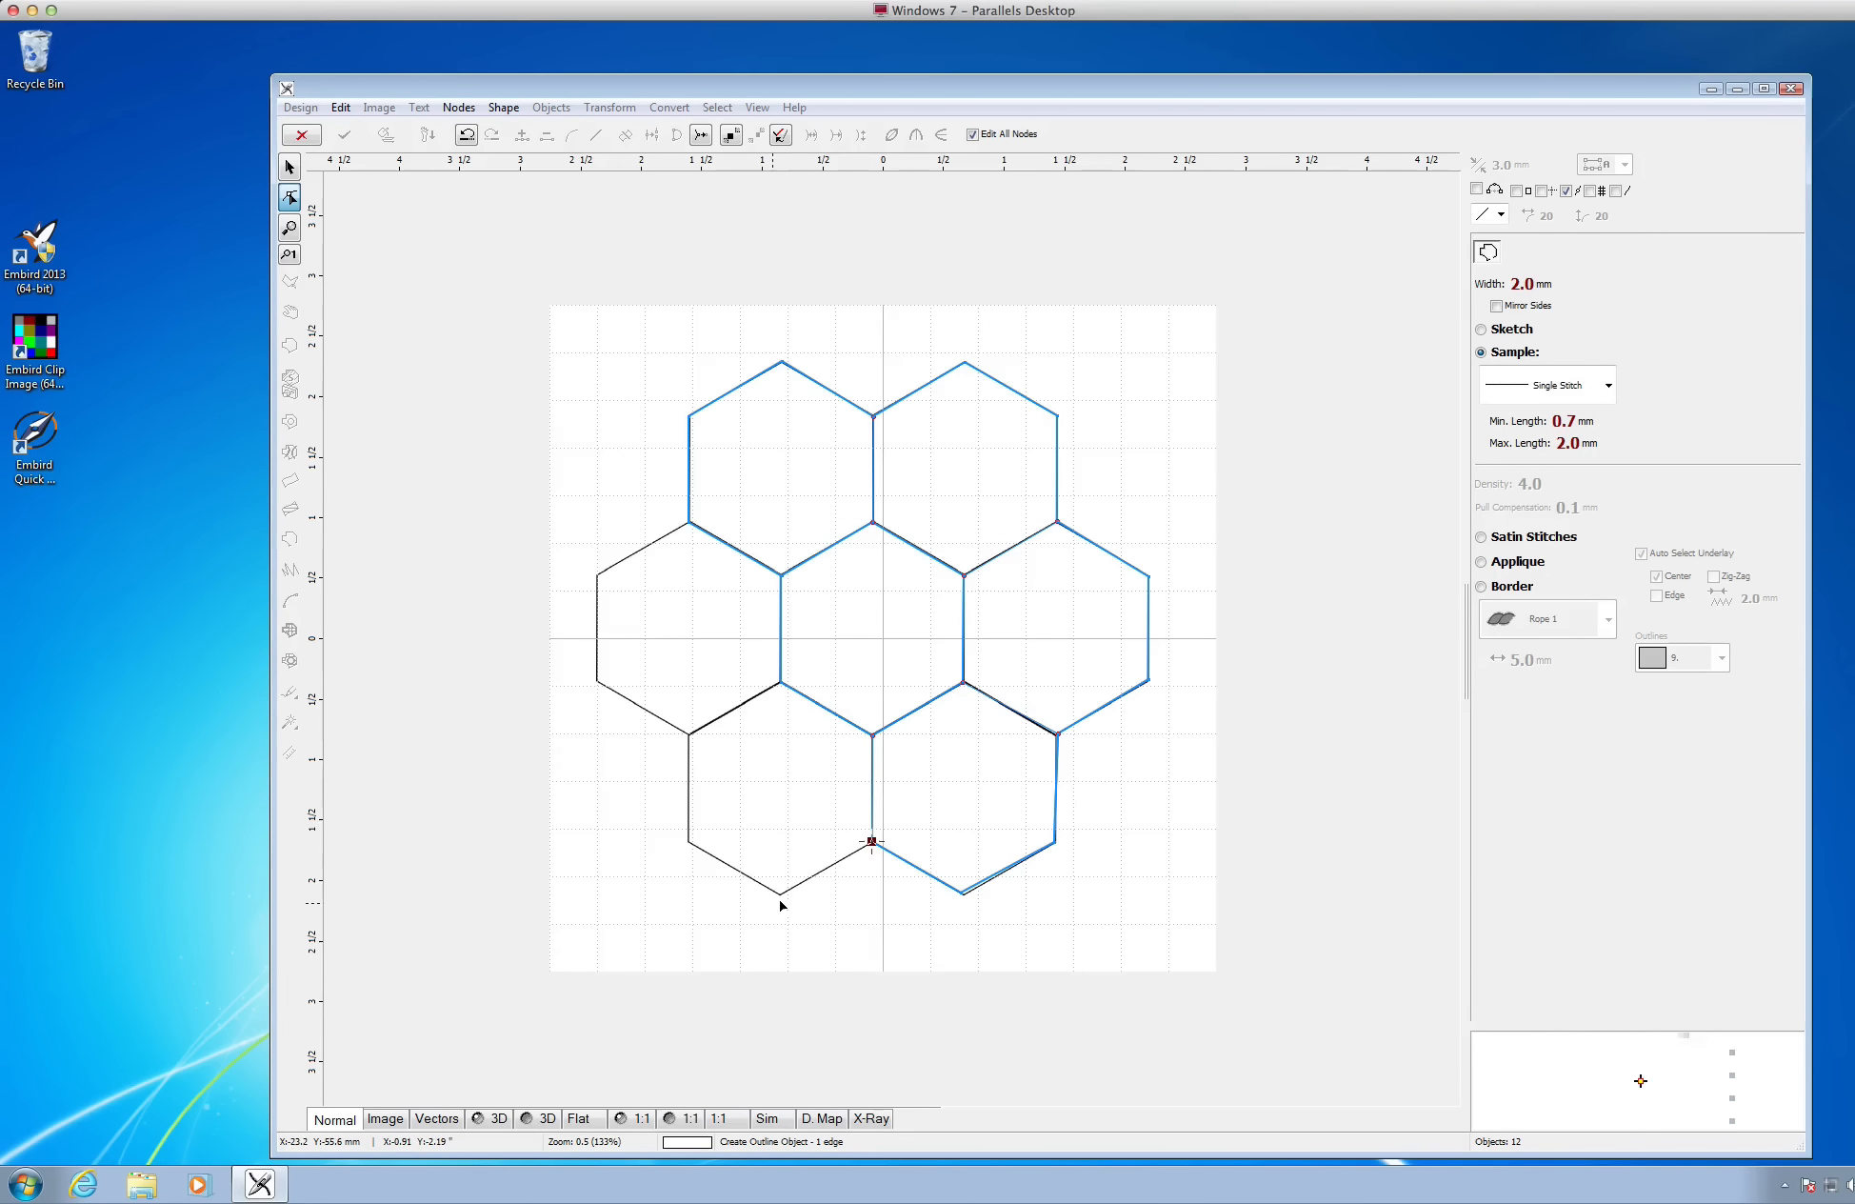
left_click(780, 893)
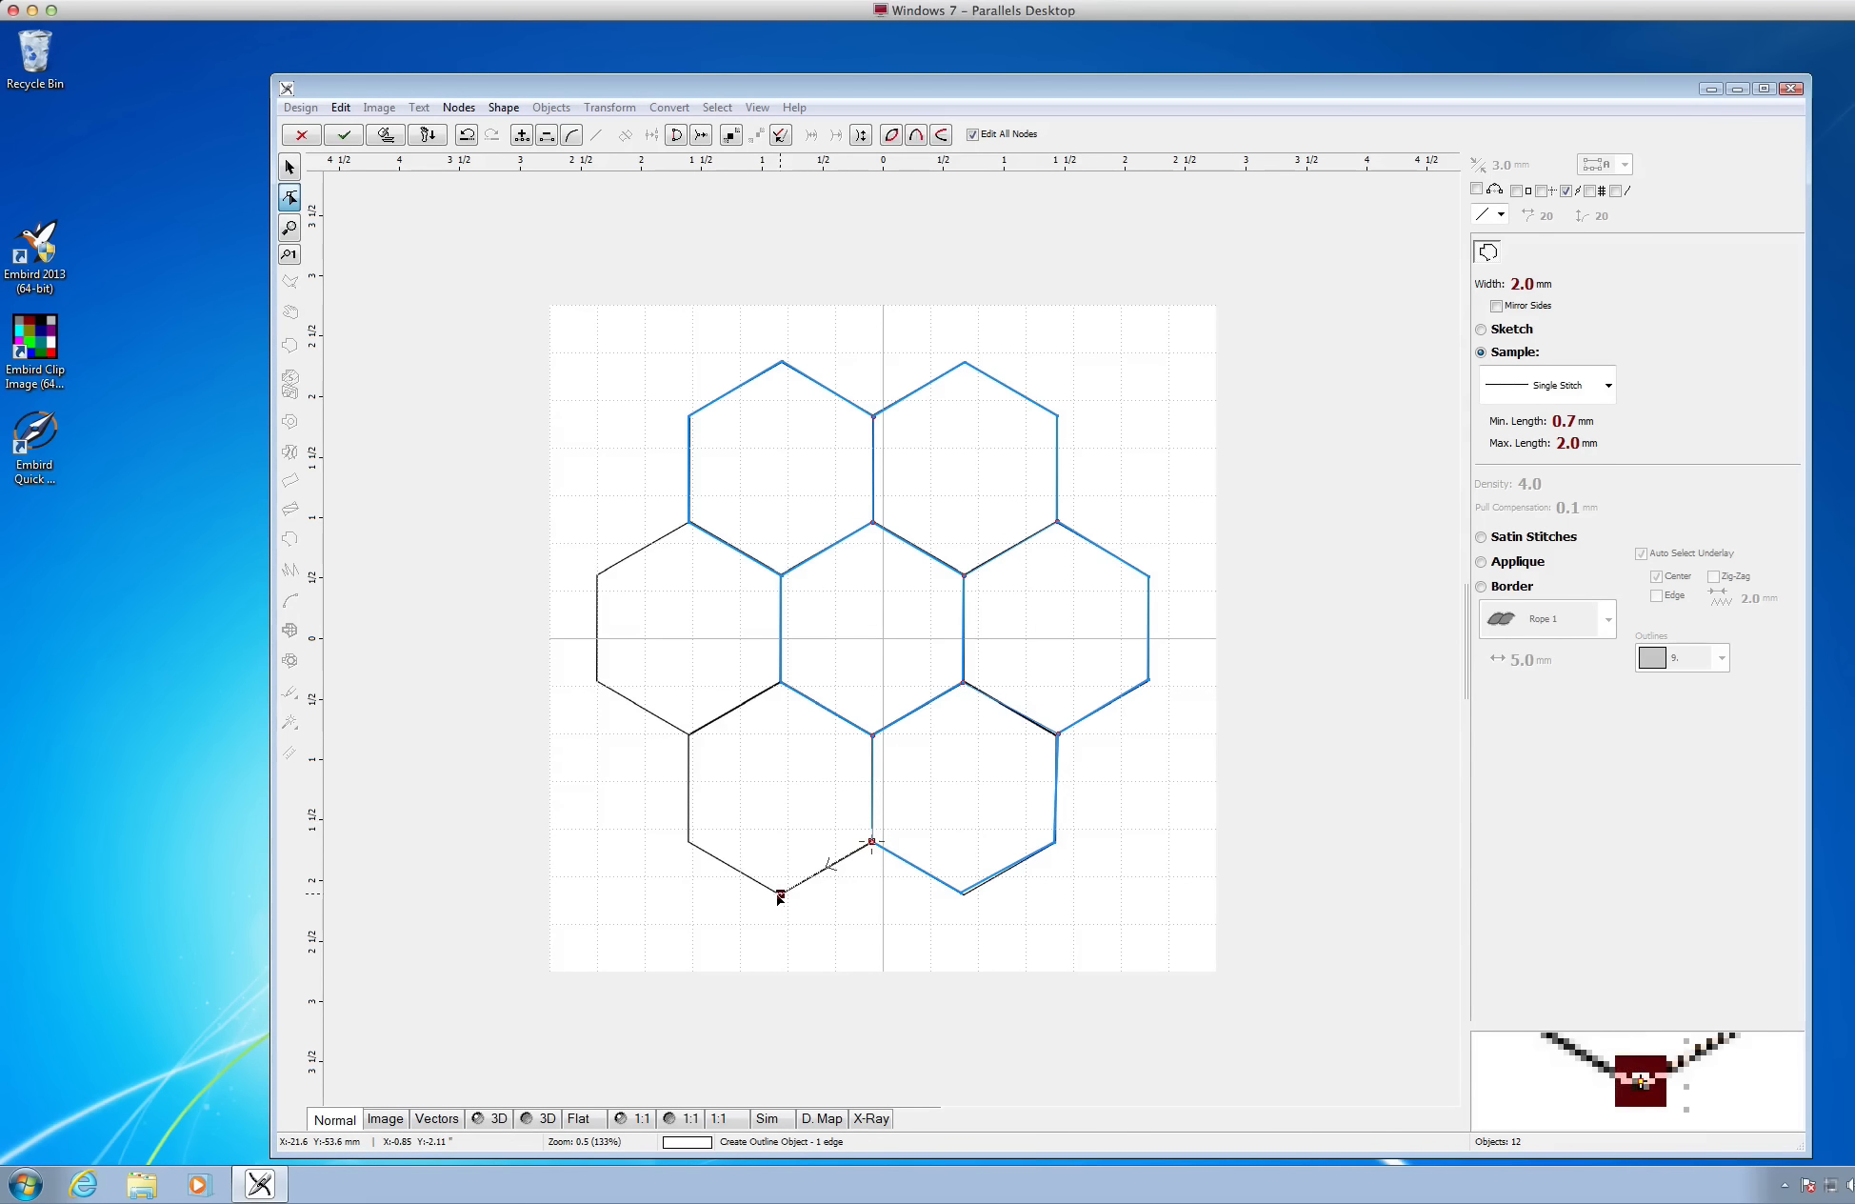
left_click(687, 844)
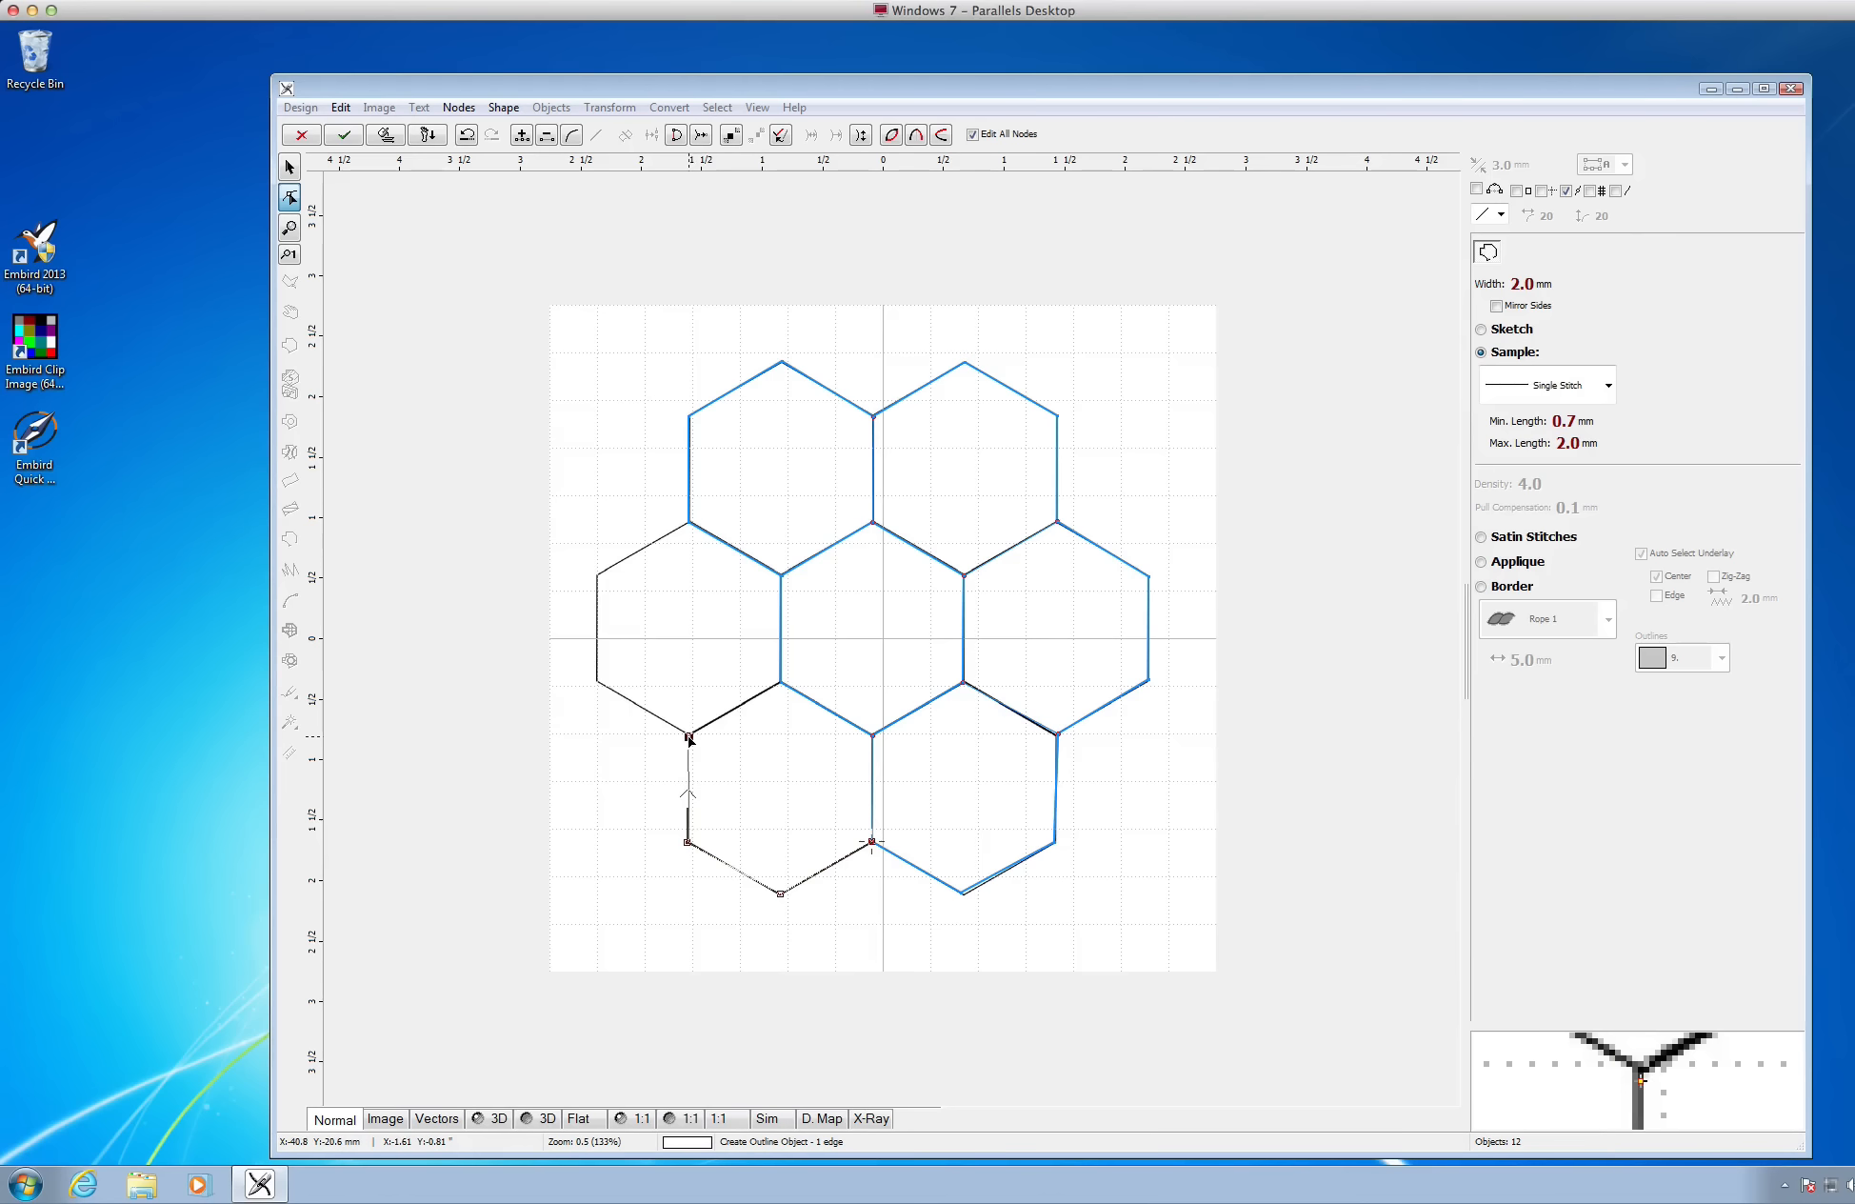
right_click(772, 777)
left_click(819, 814)
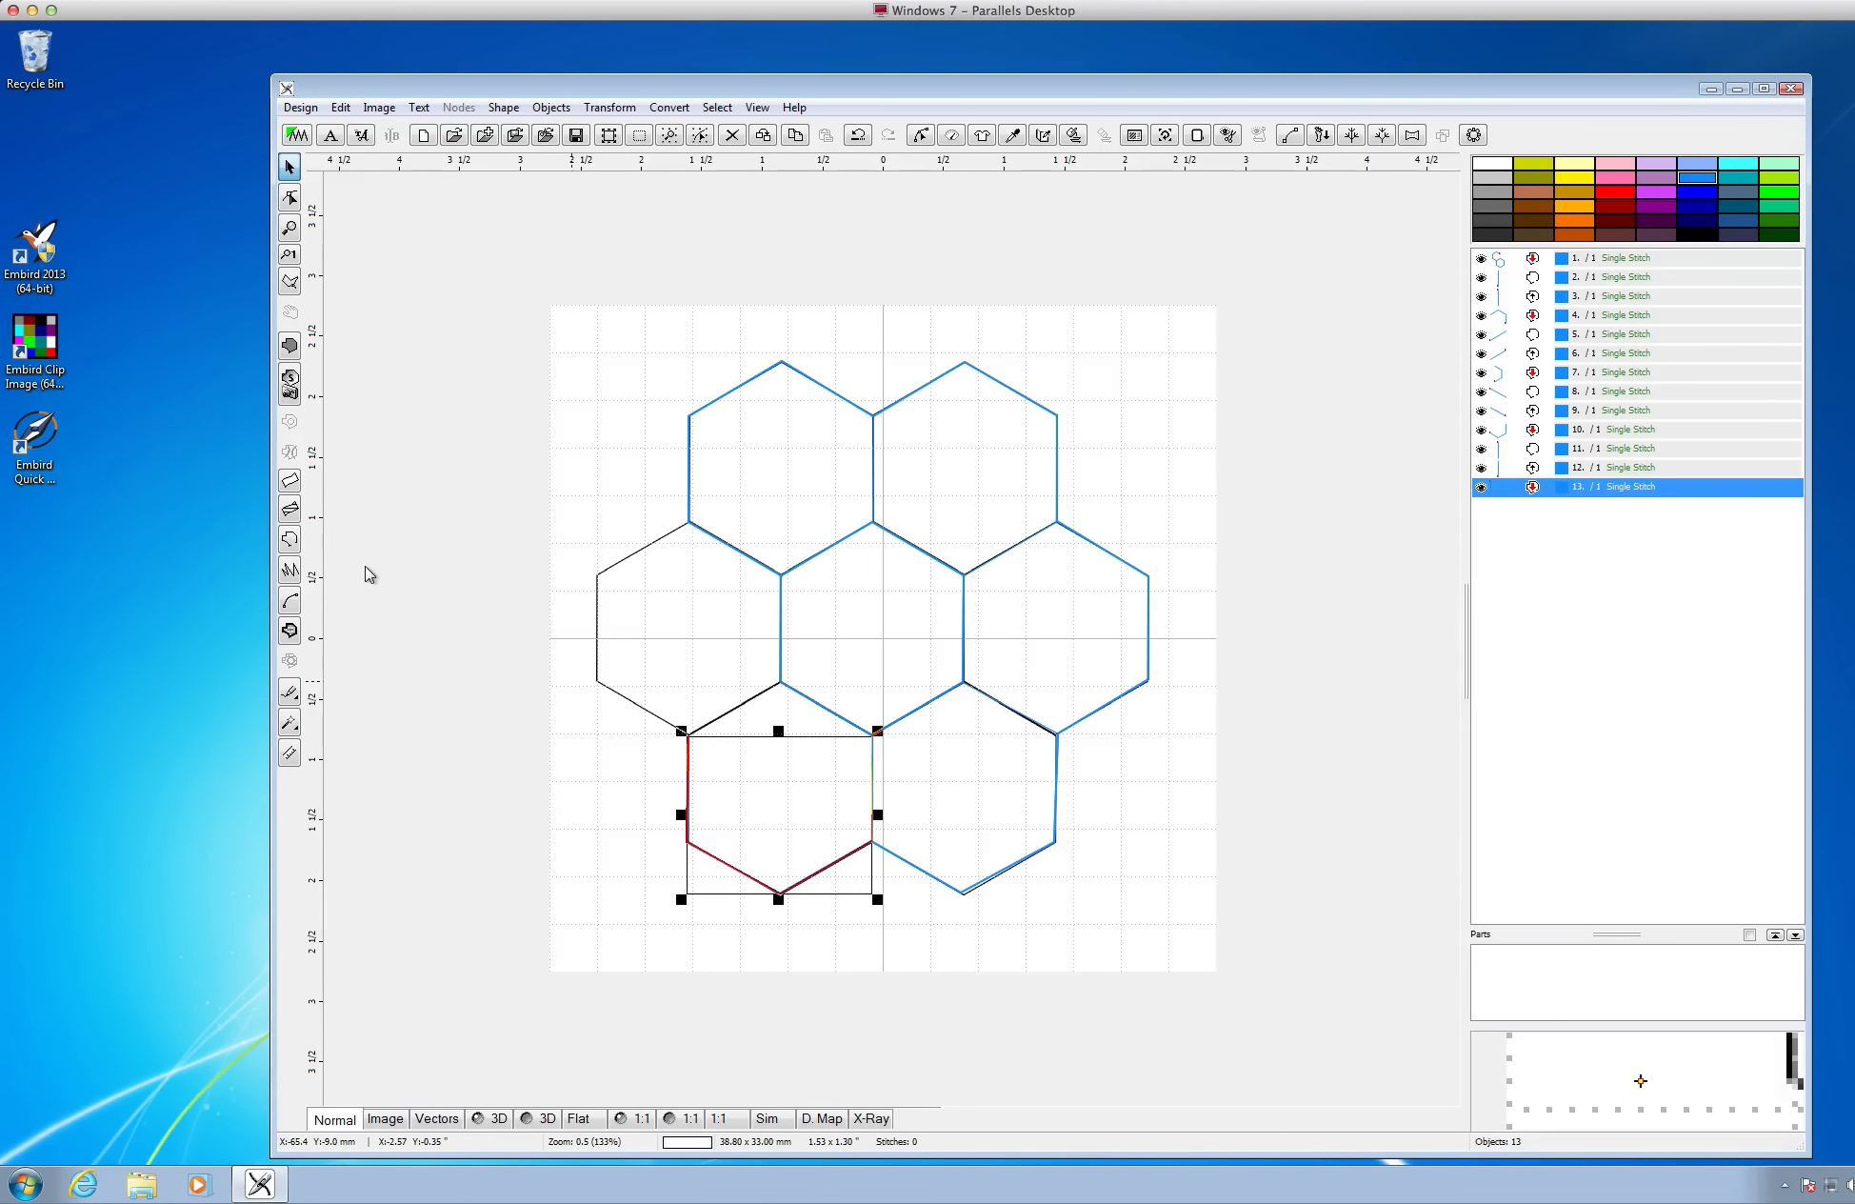
Create an outline object along the lower-left hexagon's upper-left edge, ending at the centre hexagon, and add its backward path
left_click(687, 736)
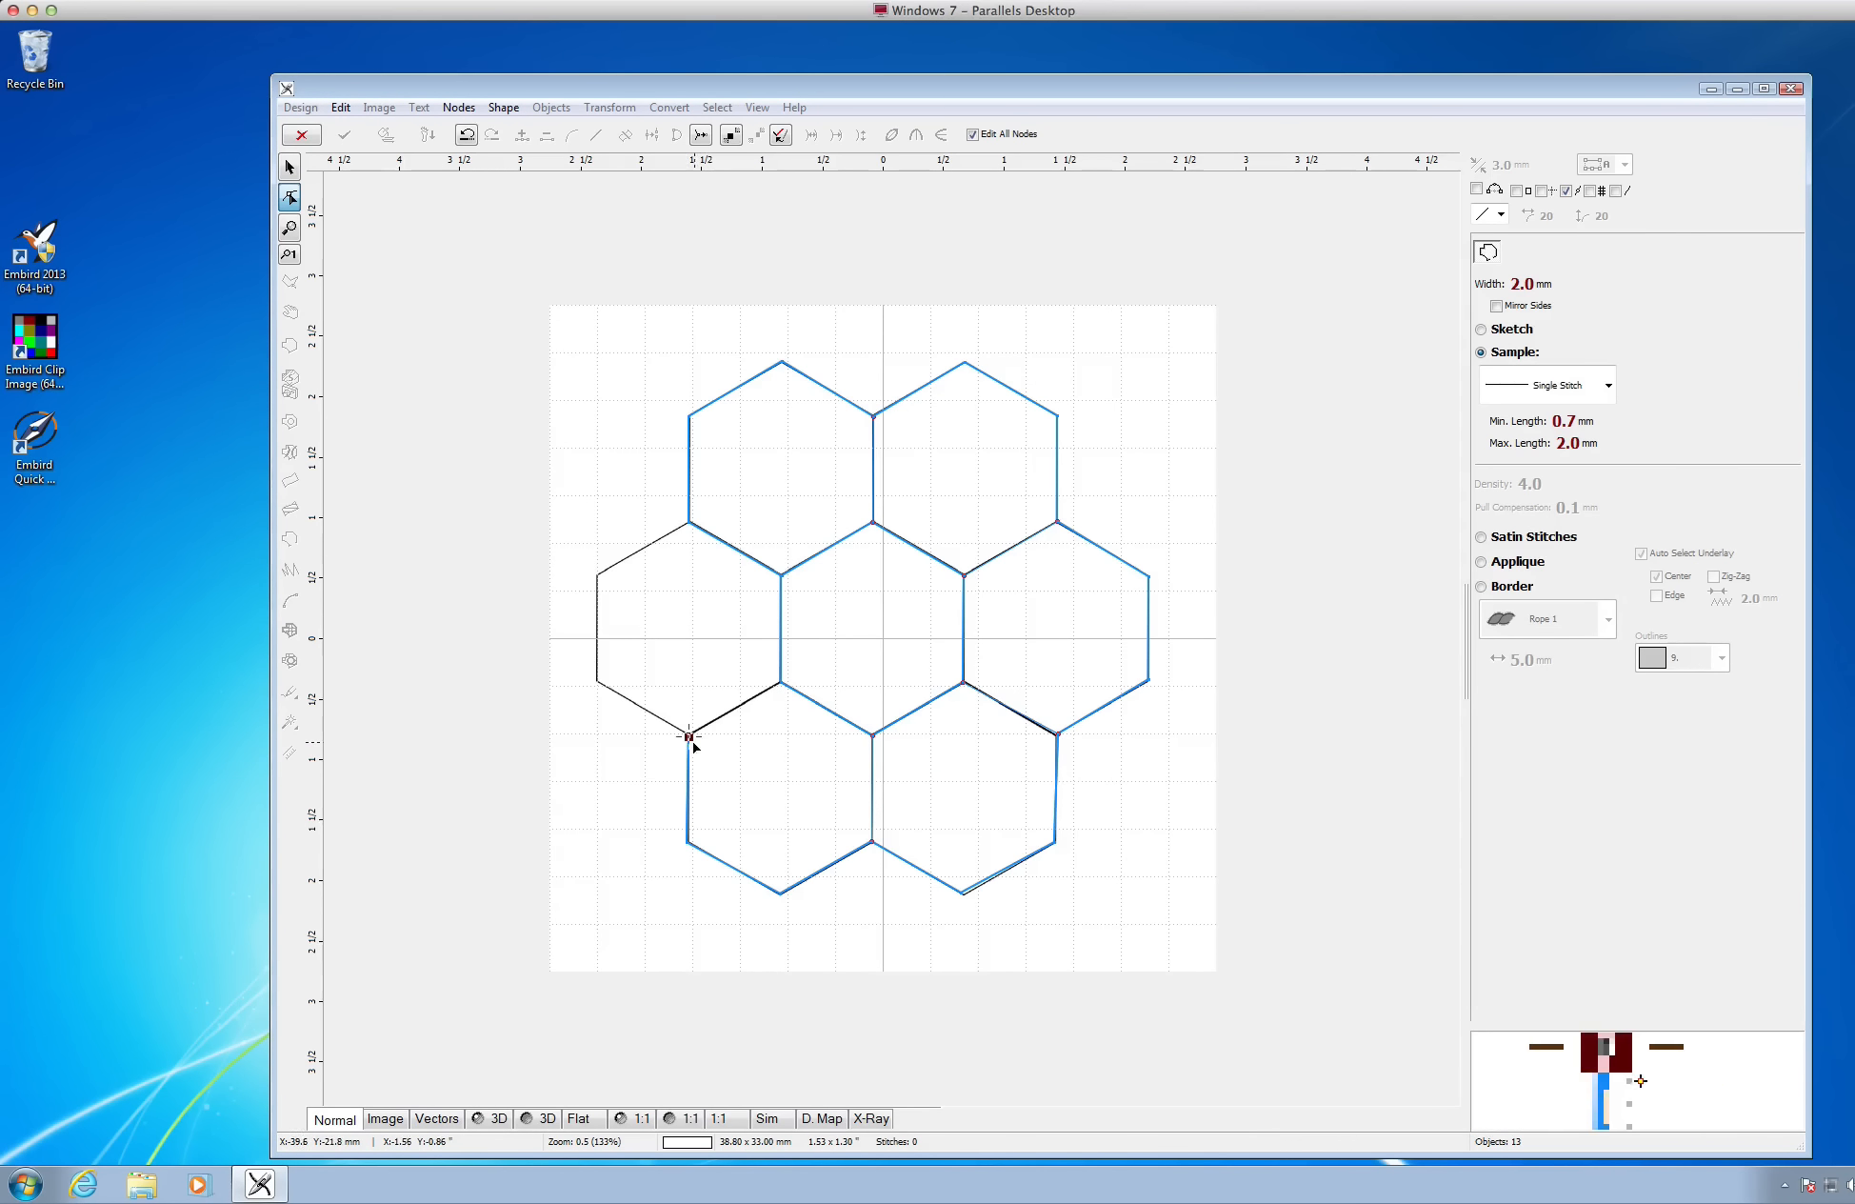
left_click(781, 683)
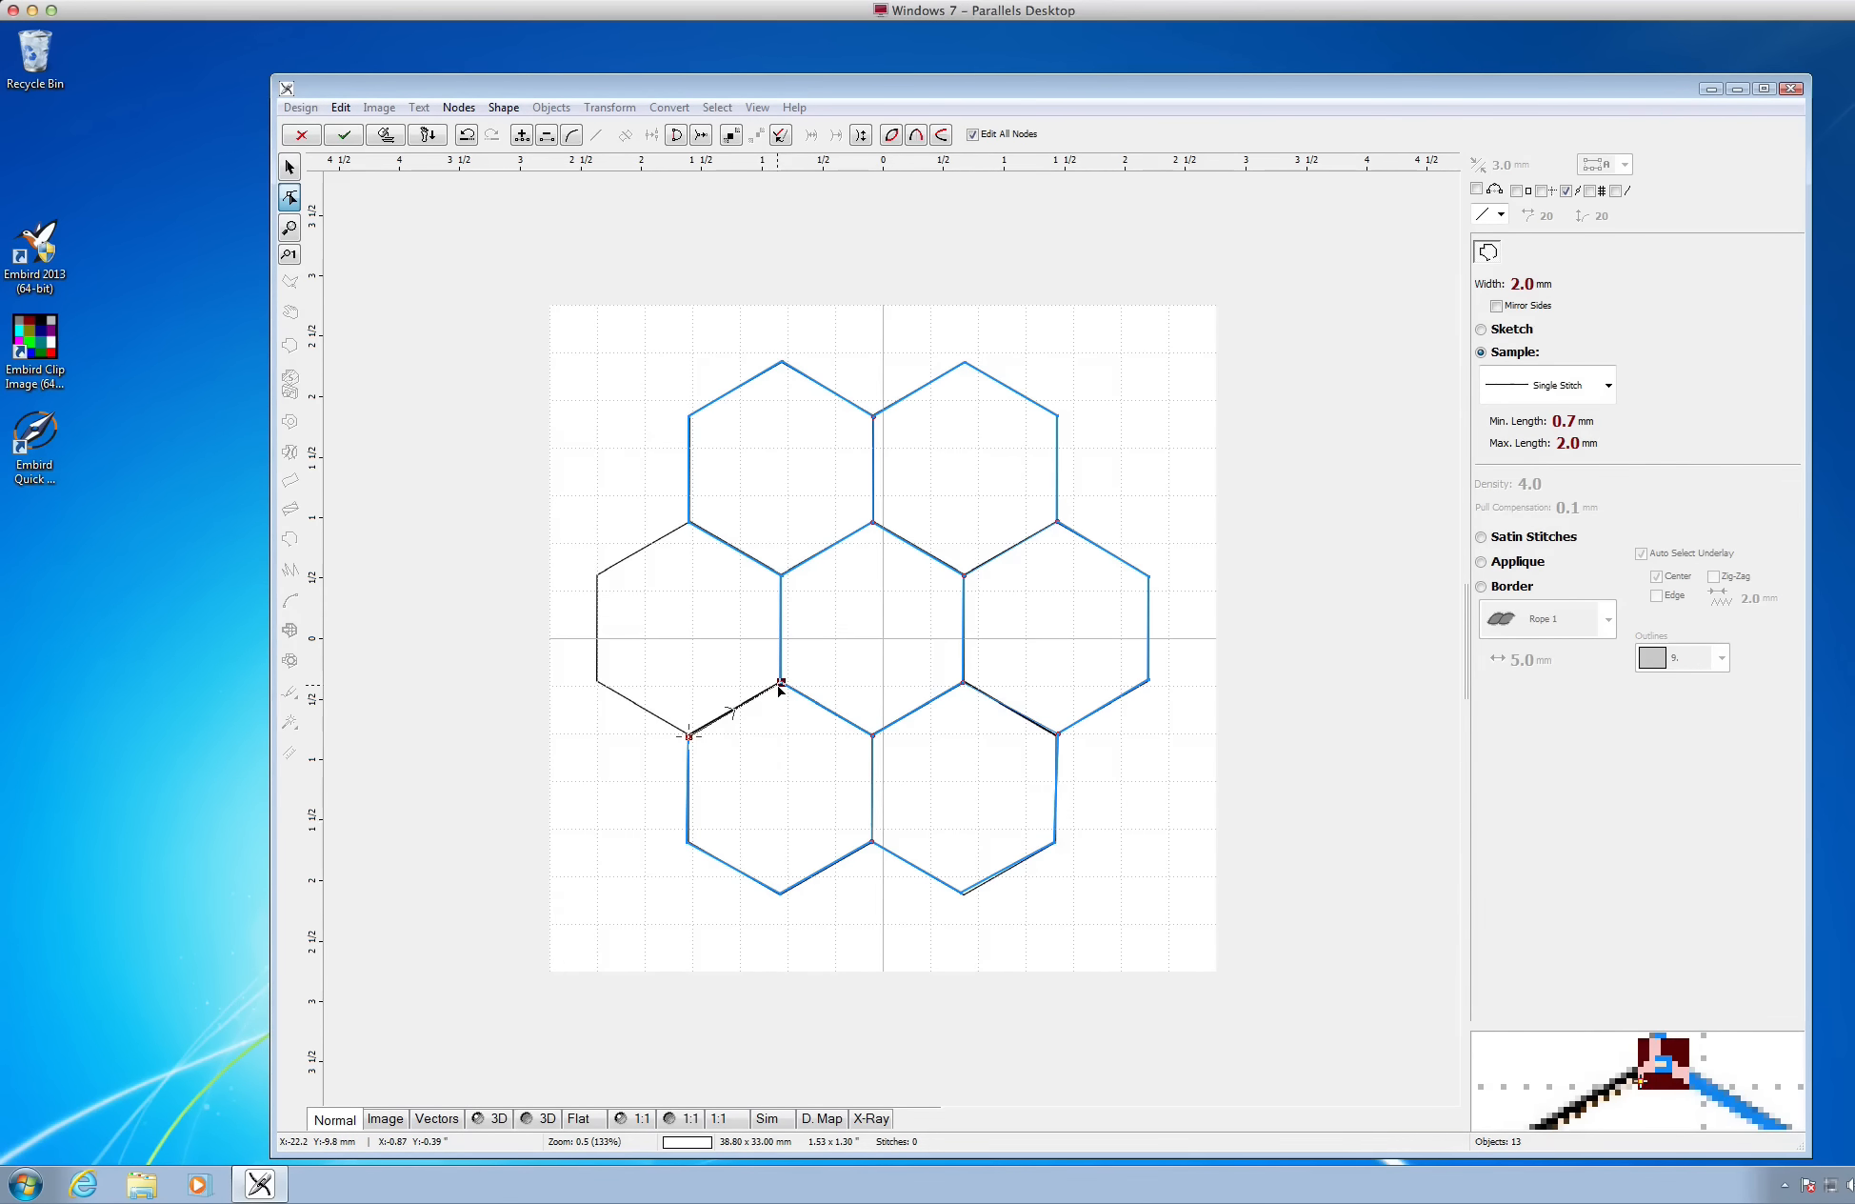
right_click(746, 739)
left_click(770, 745)
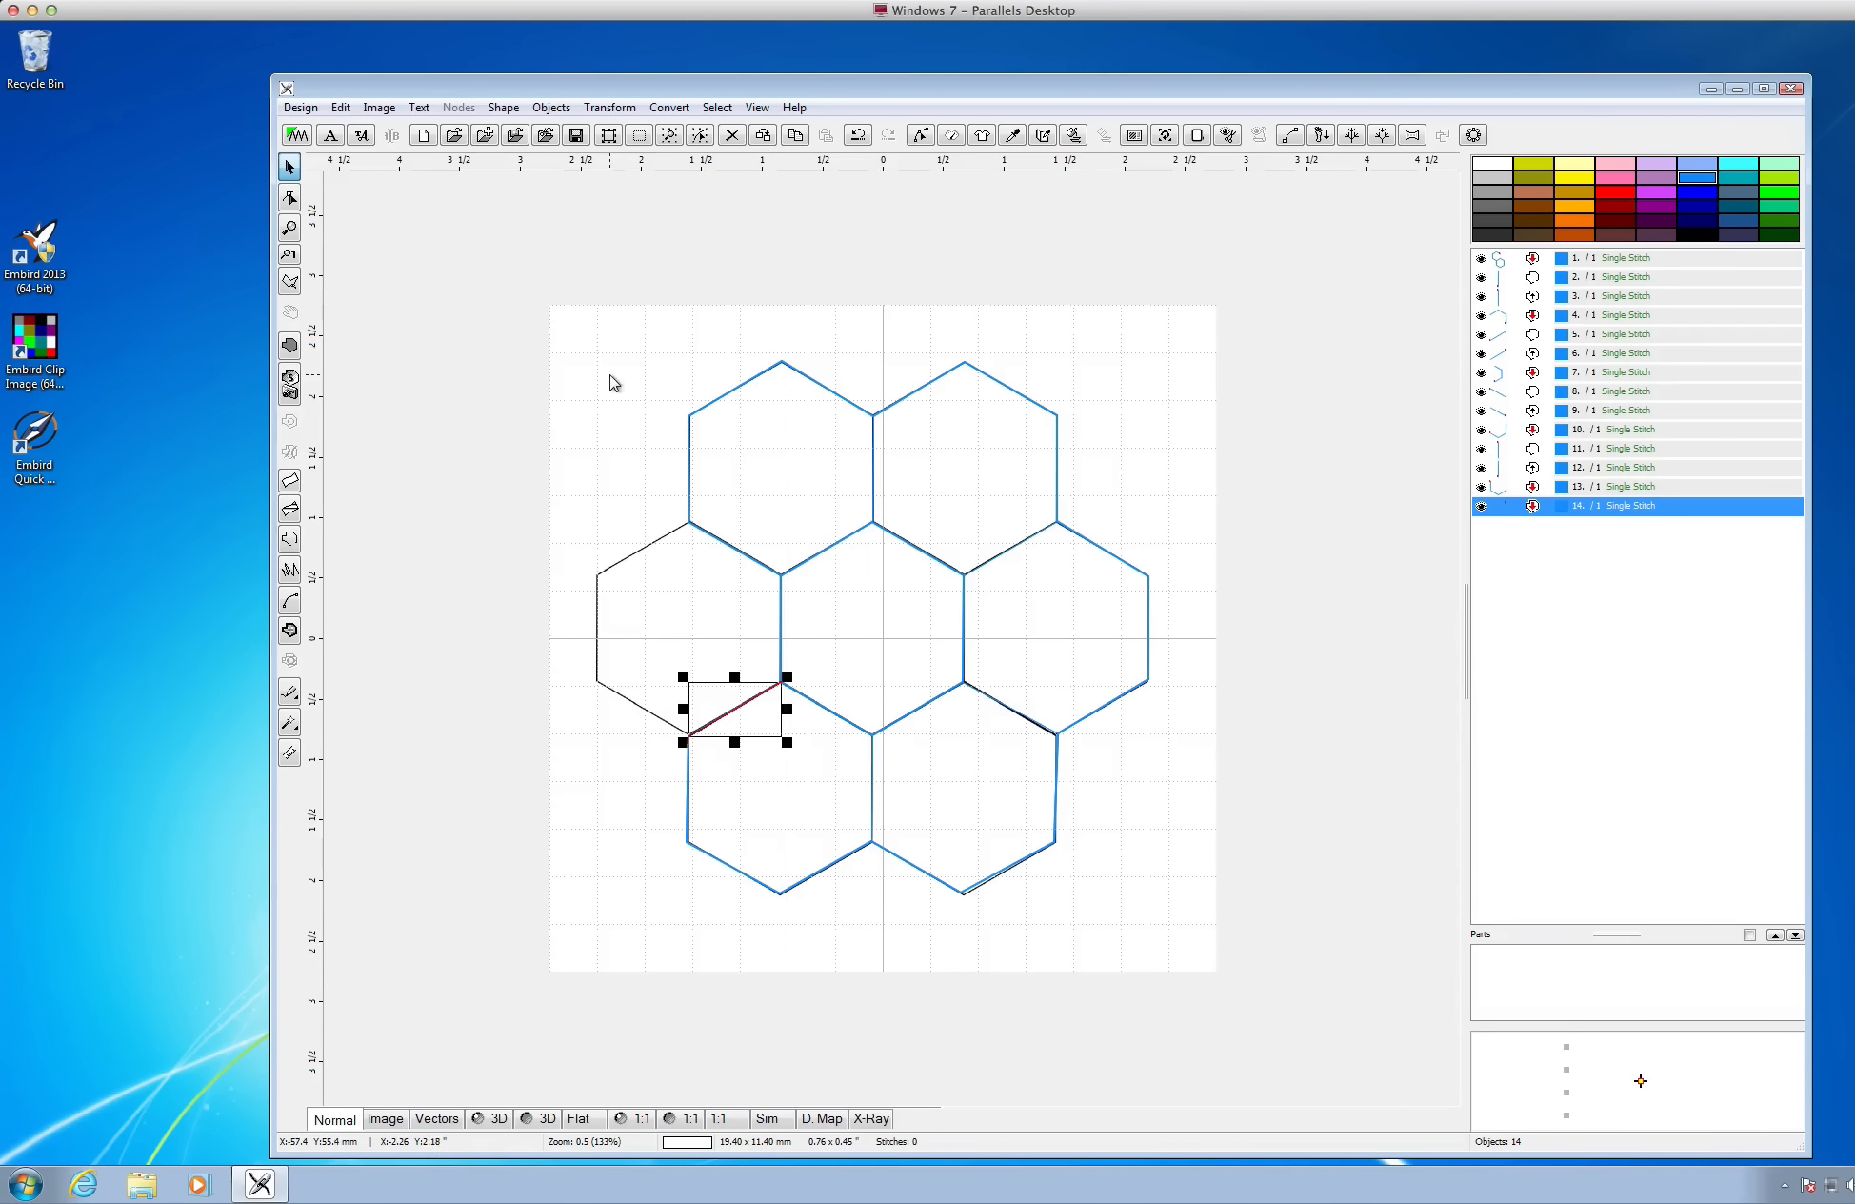
left_click(608, 107)
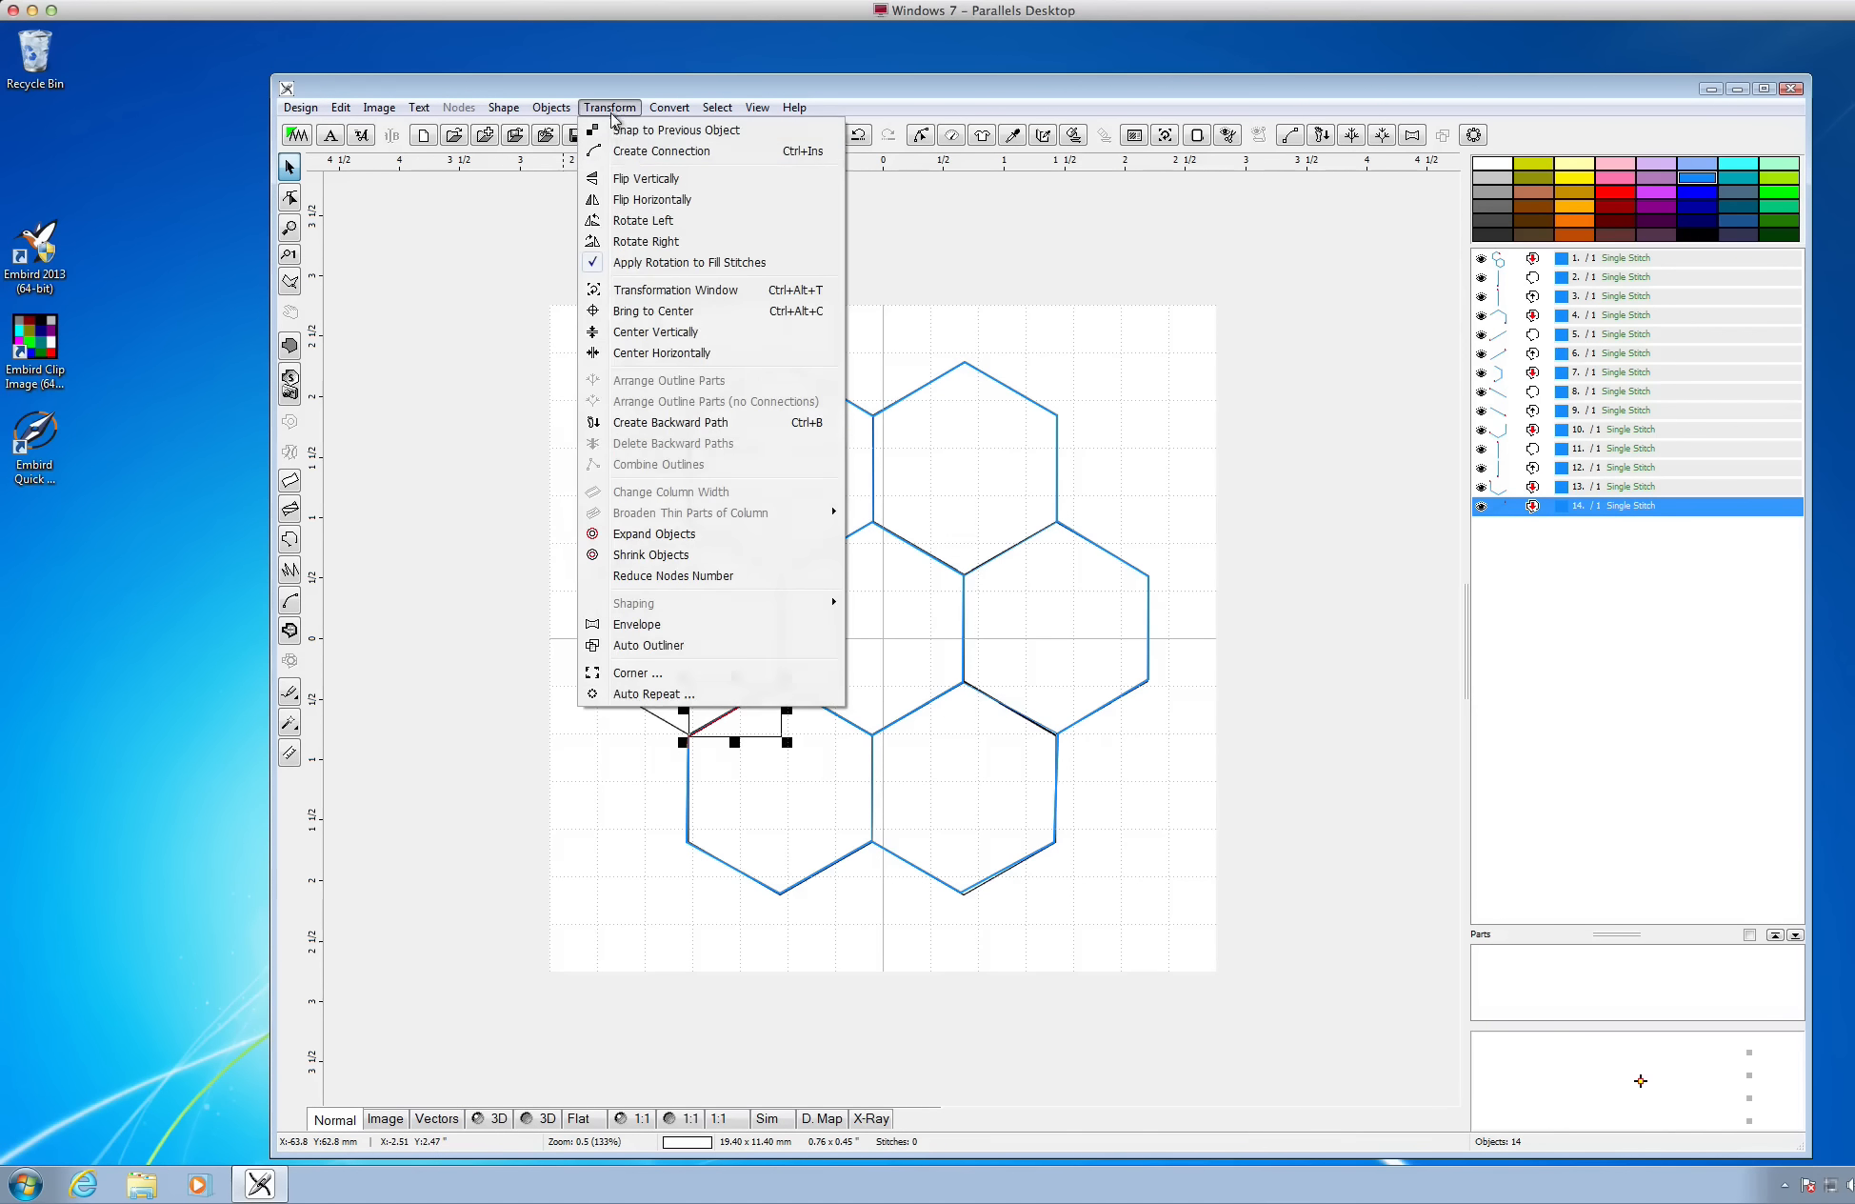
left_click(643, 422)
Trace the left hexagon's outer edges clockwise as a new outline object, from its bottom corner to its top corner, and finish it
double_click(638, 738)
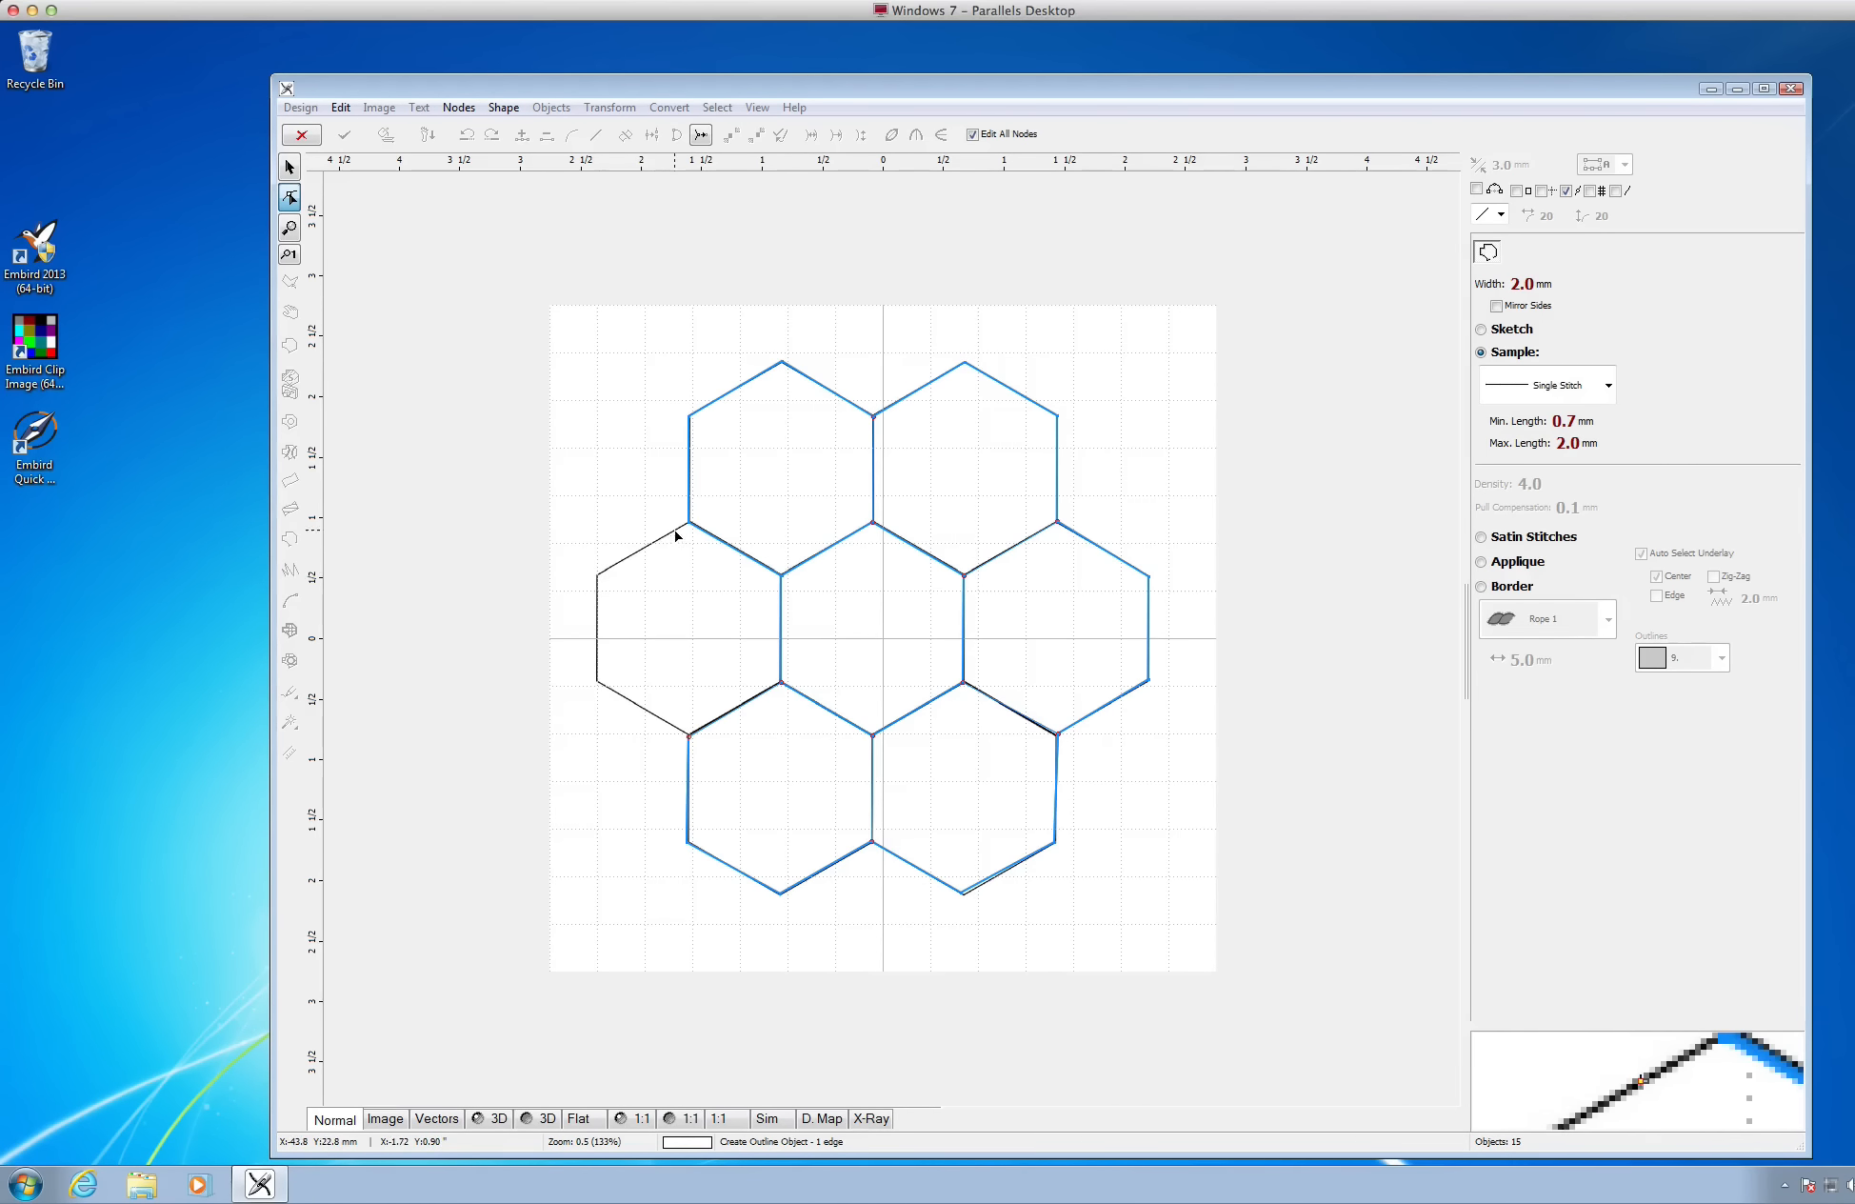
left_click(689, 735)
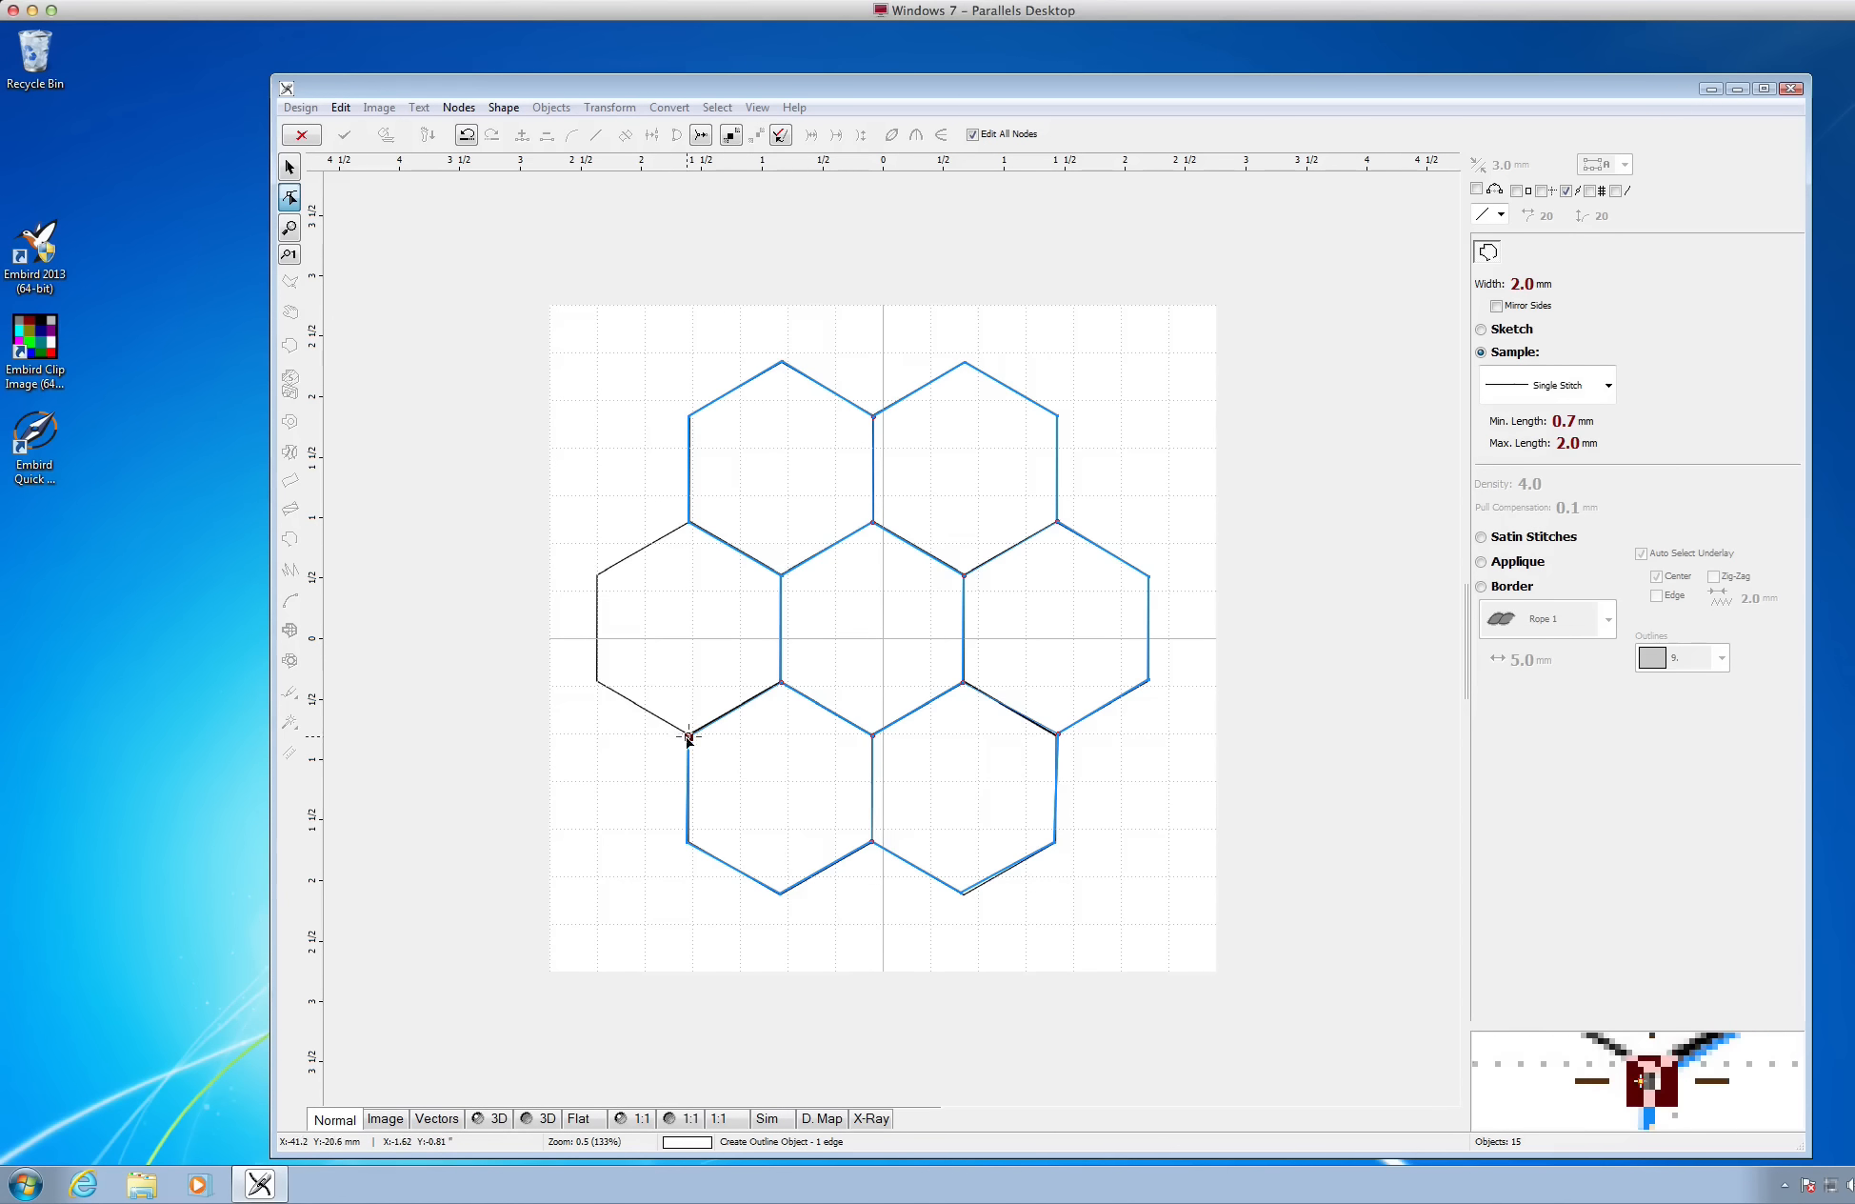
left_click(596, 679, "shift")
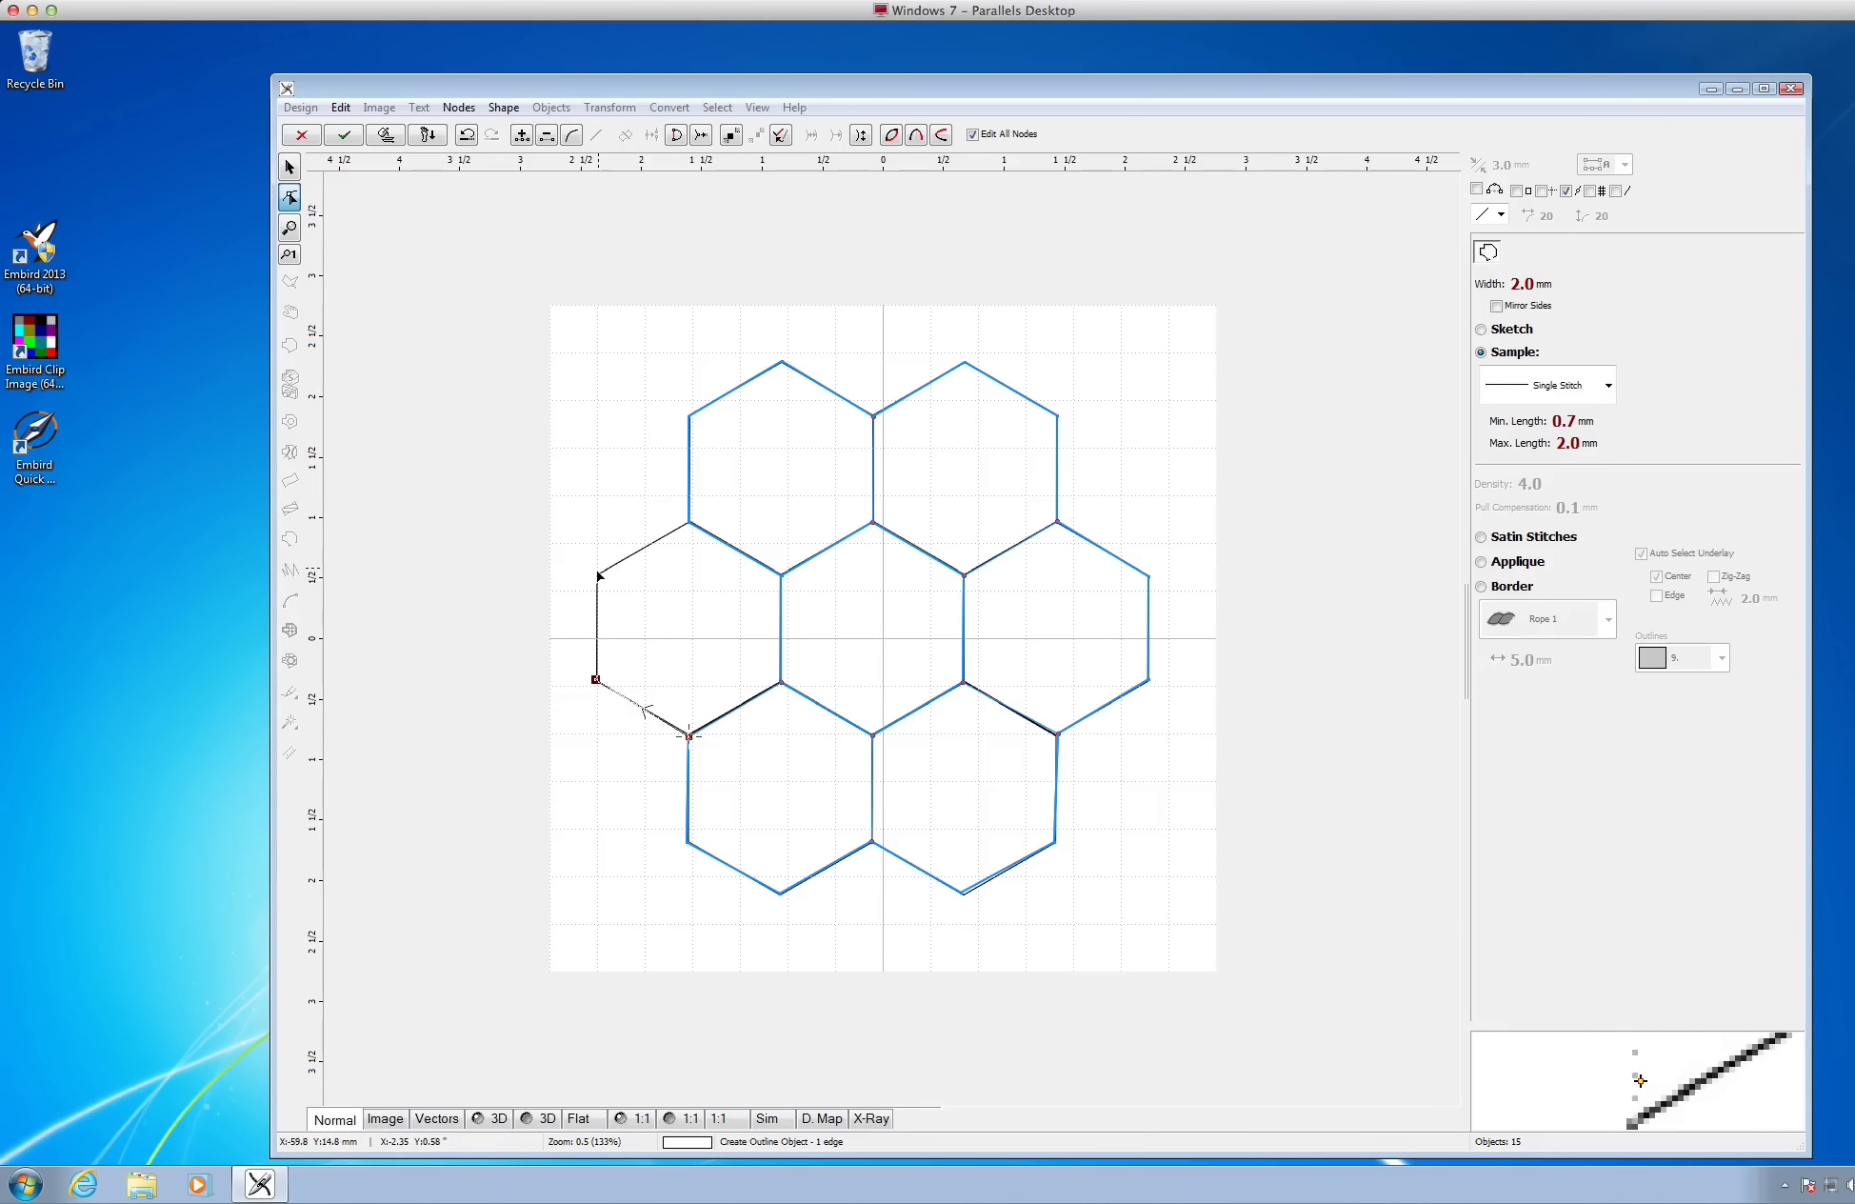
left_click(597, 574, "shift")
left_click(690, 528, "shift")
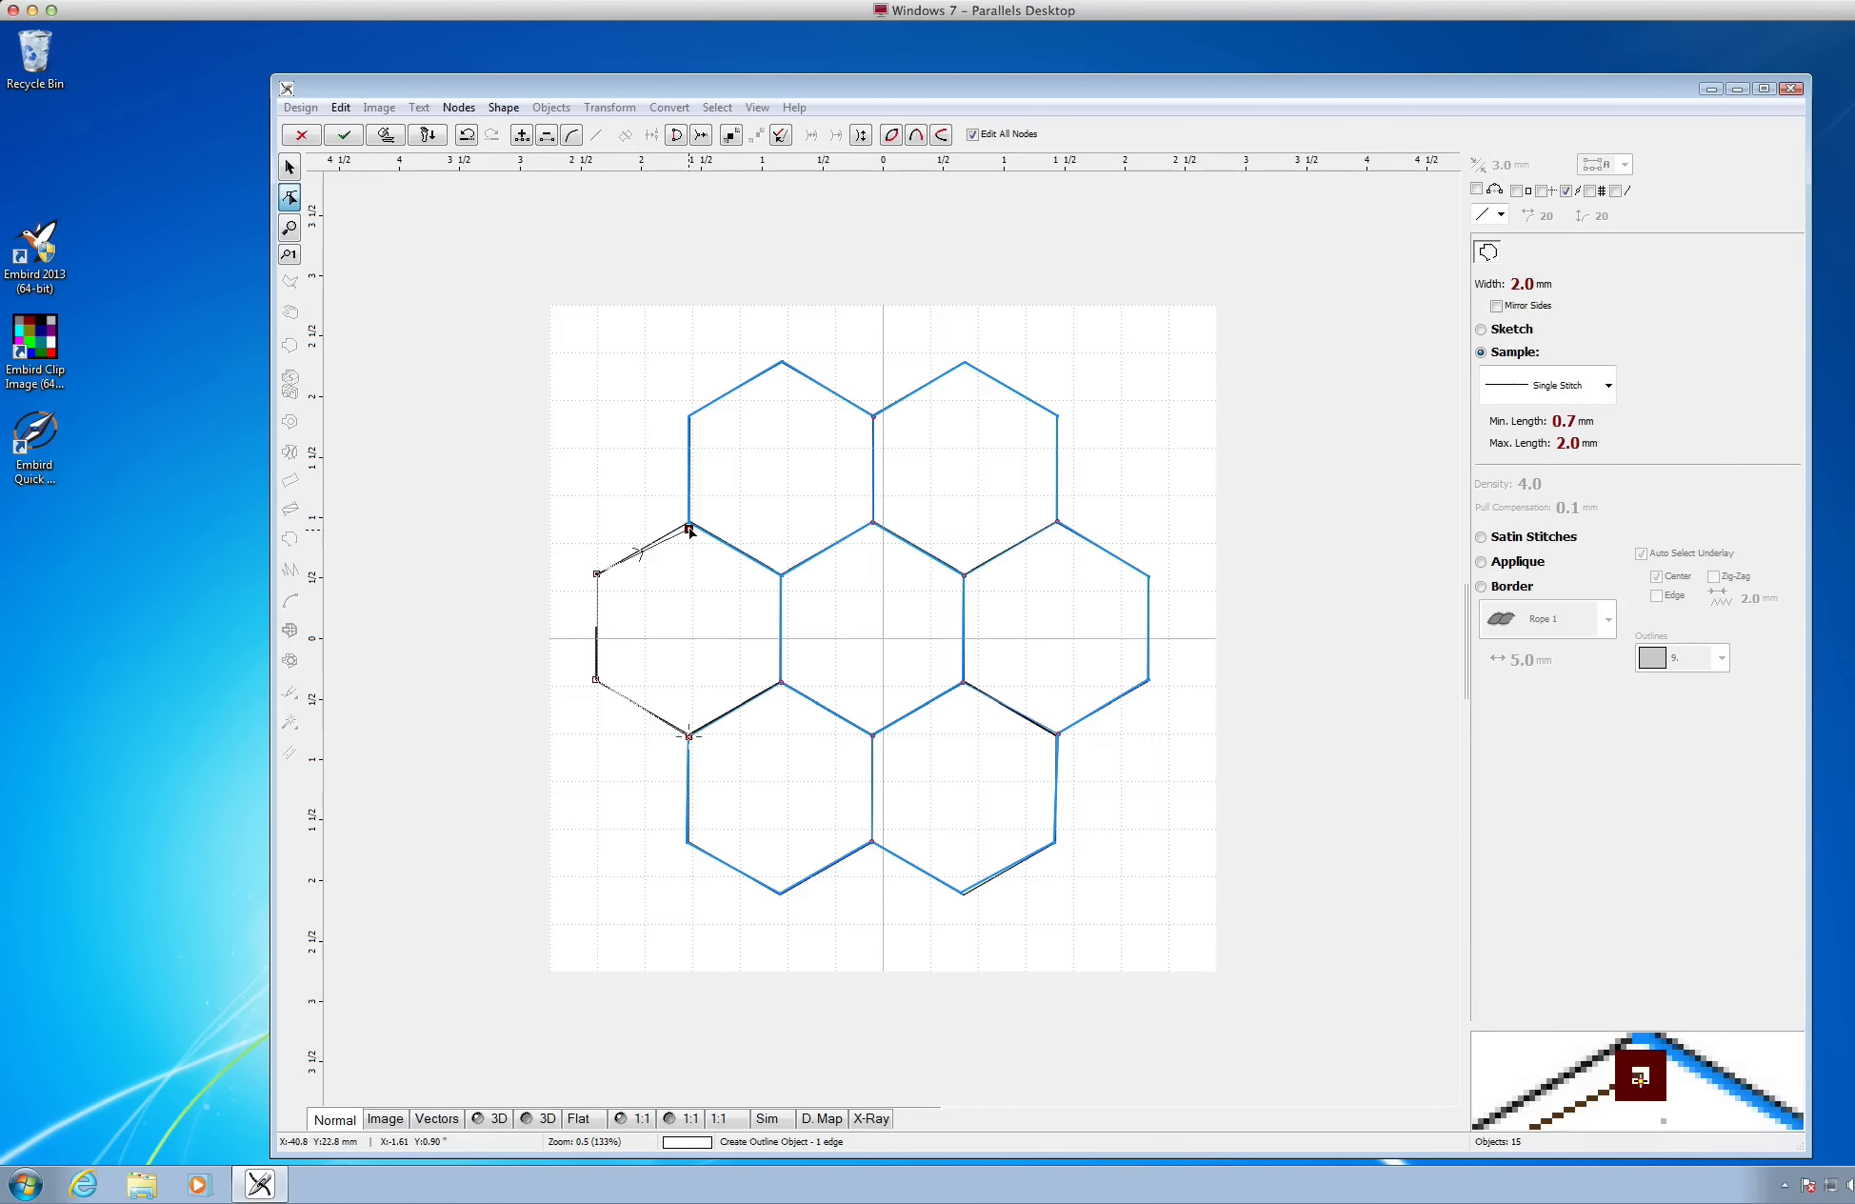
right_click(635, 595)
left_click(664, 613)
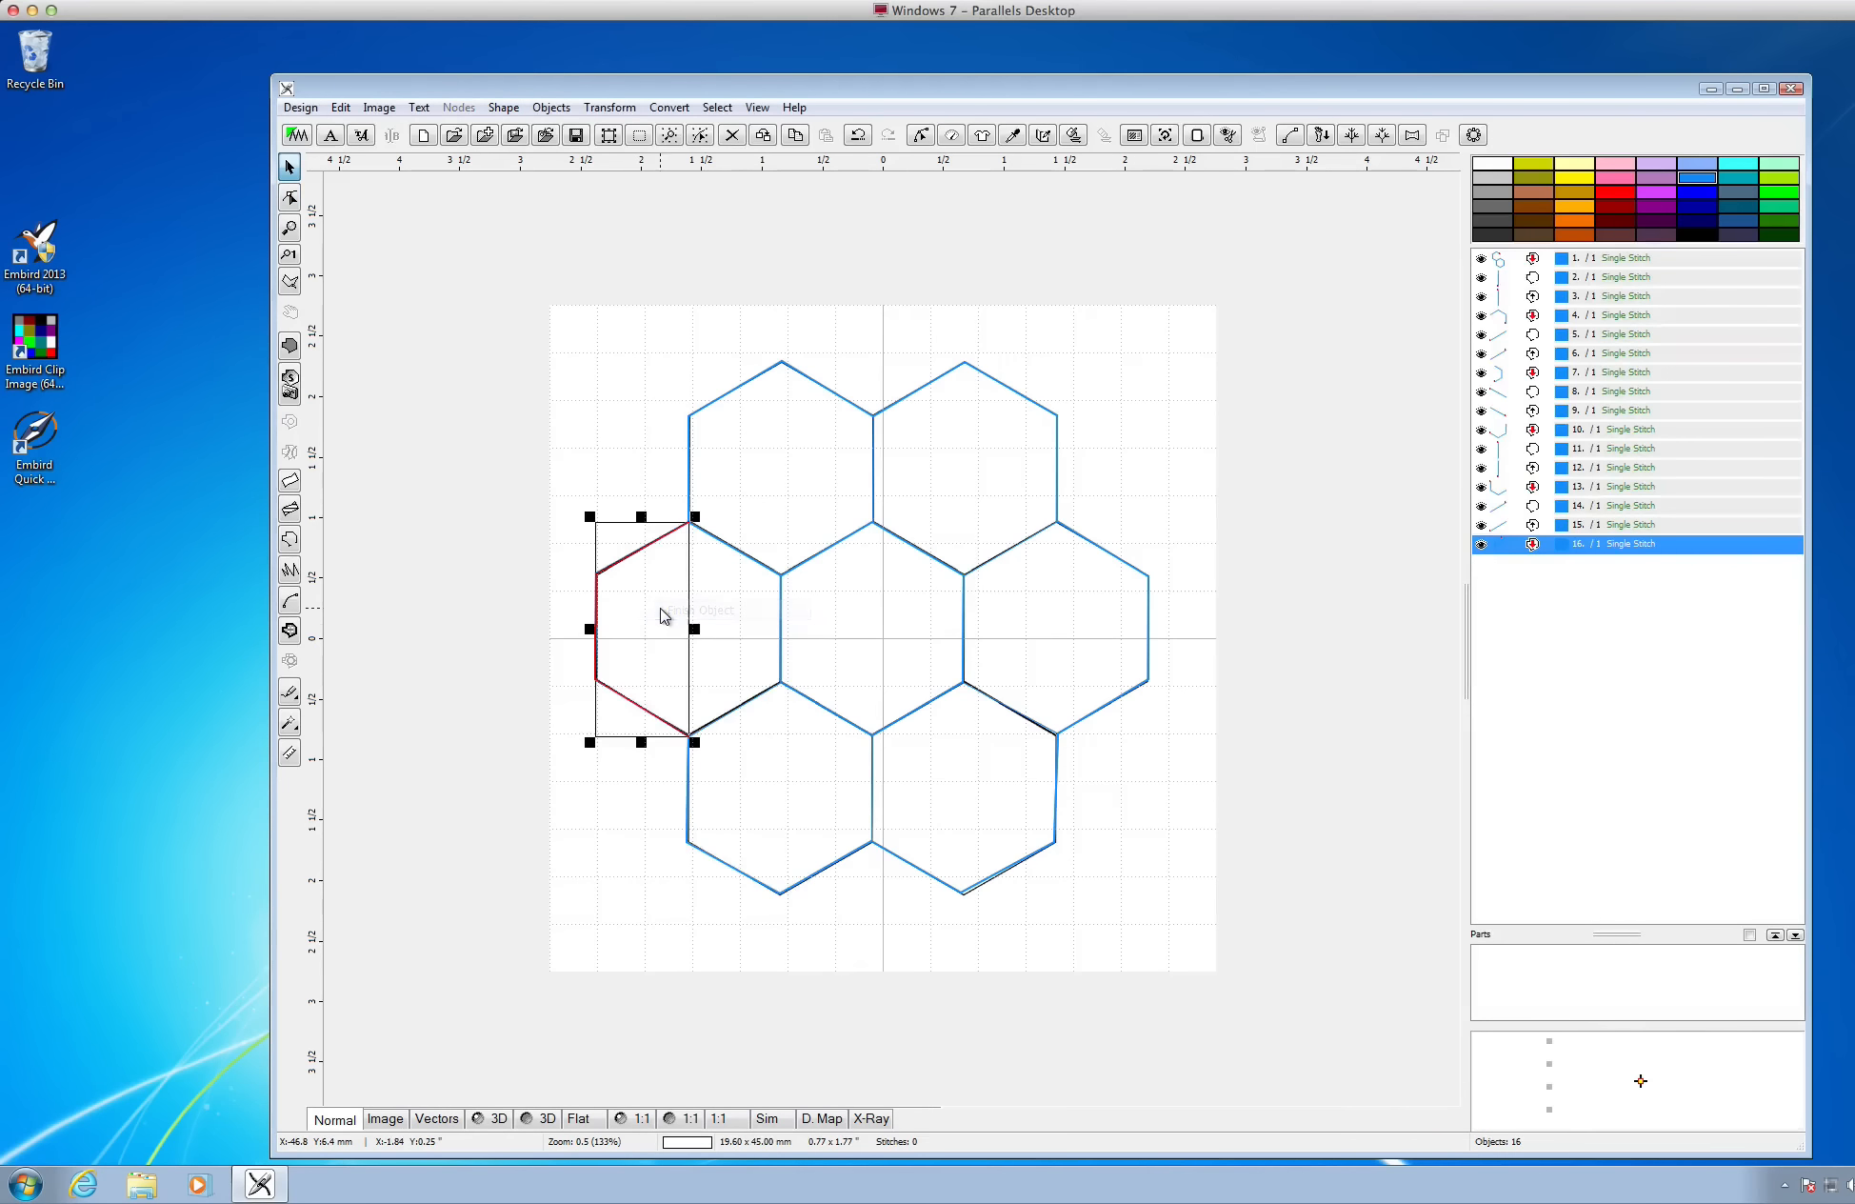
left_click(1130, 781)
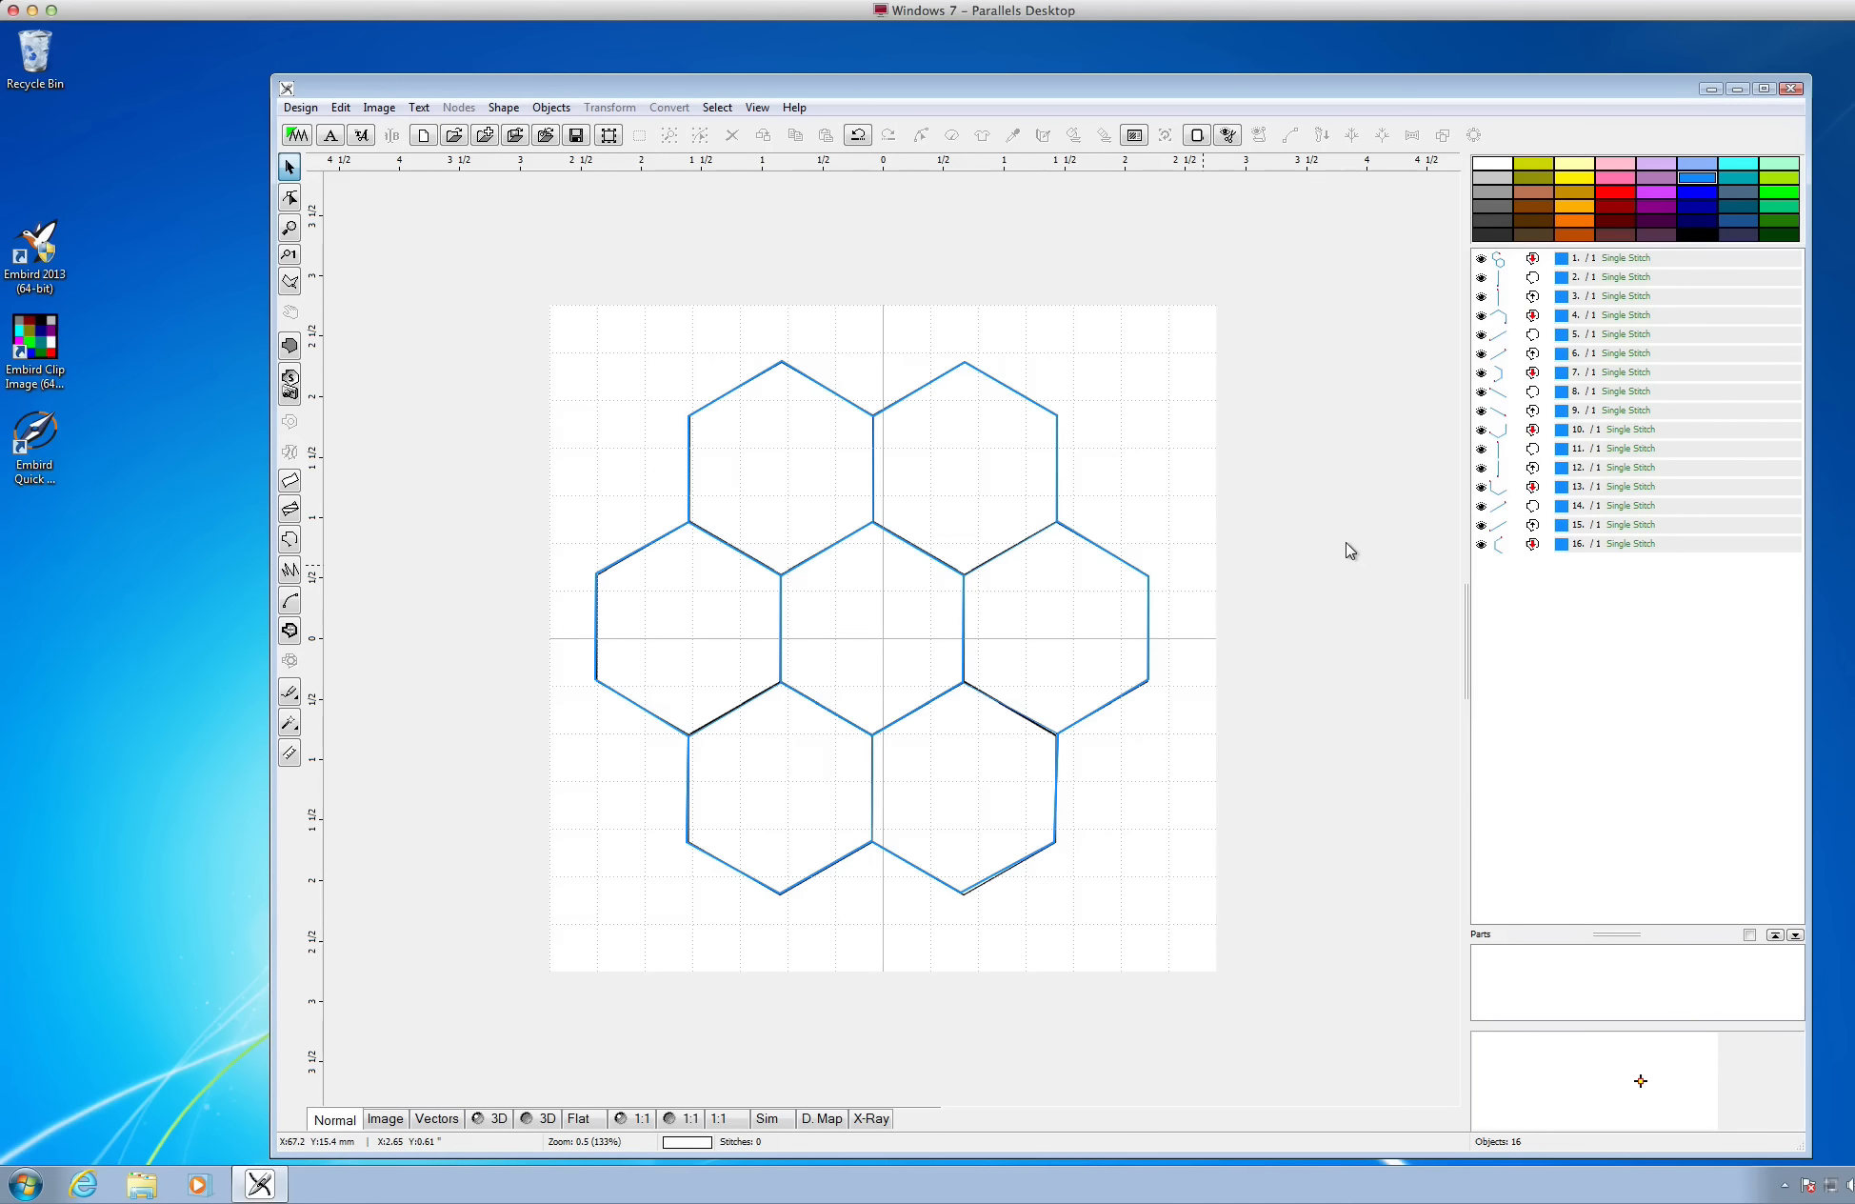
Select all 16 outline objects and generate their stitches
mouse_move(1661, 259)
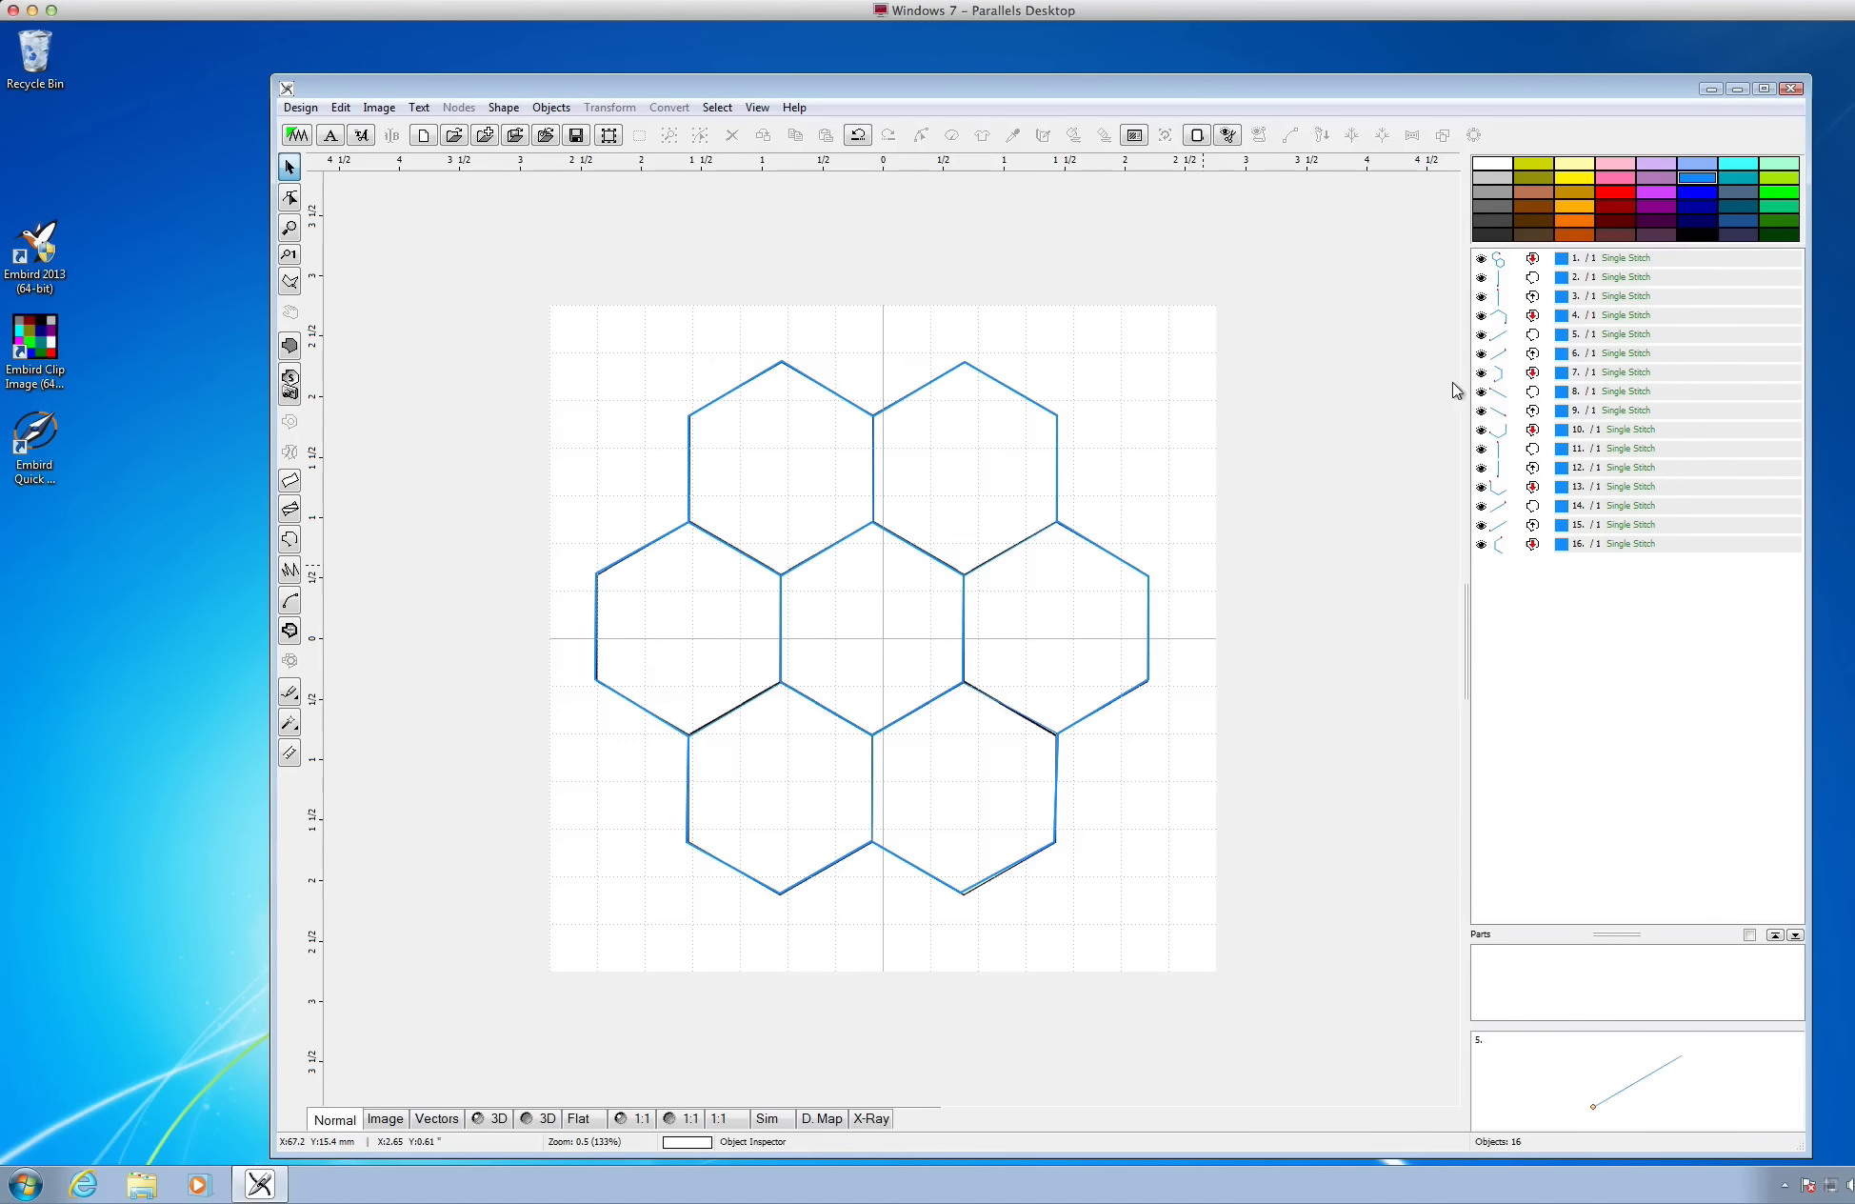
left_click(1701, 259)
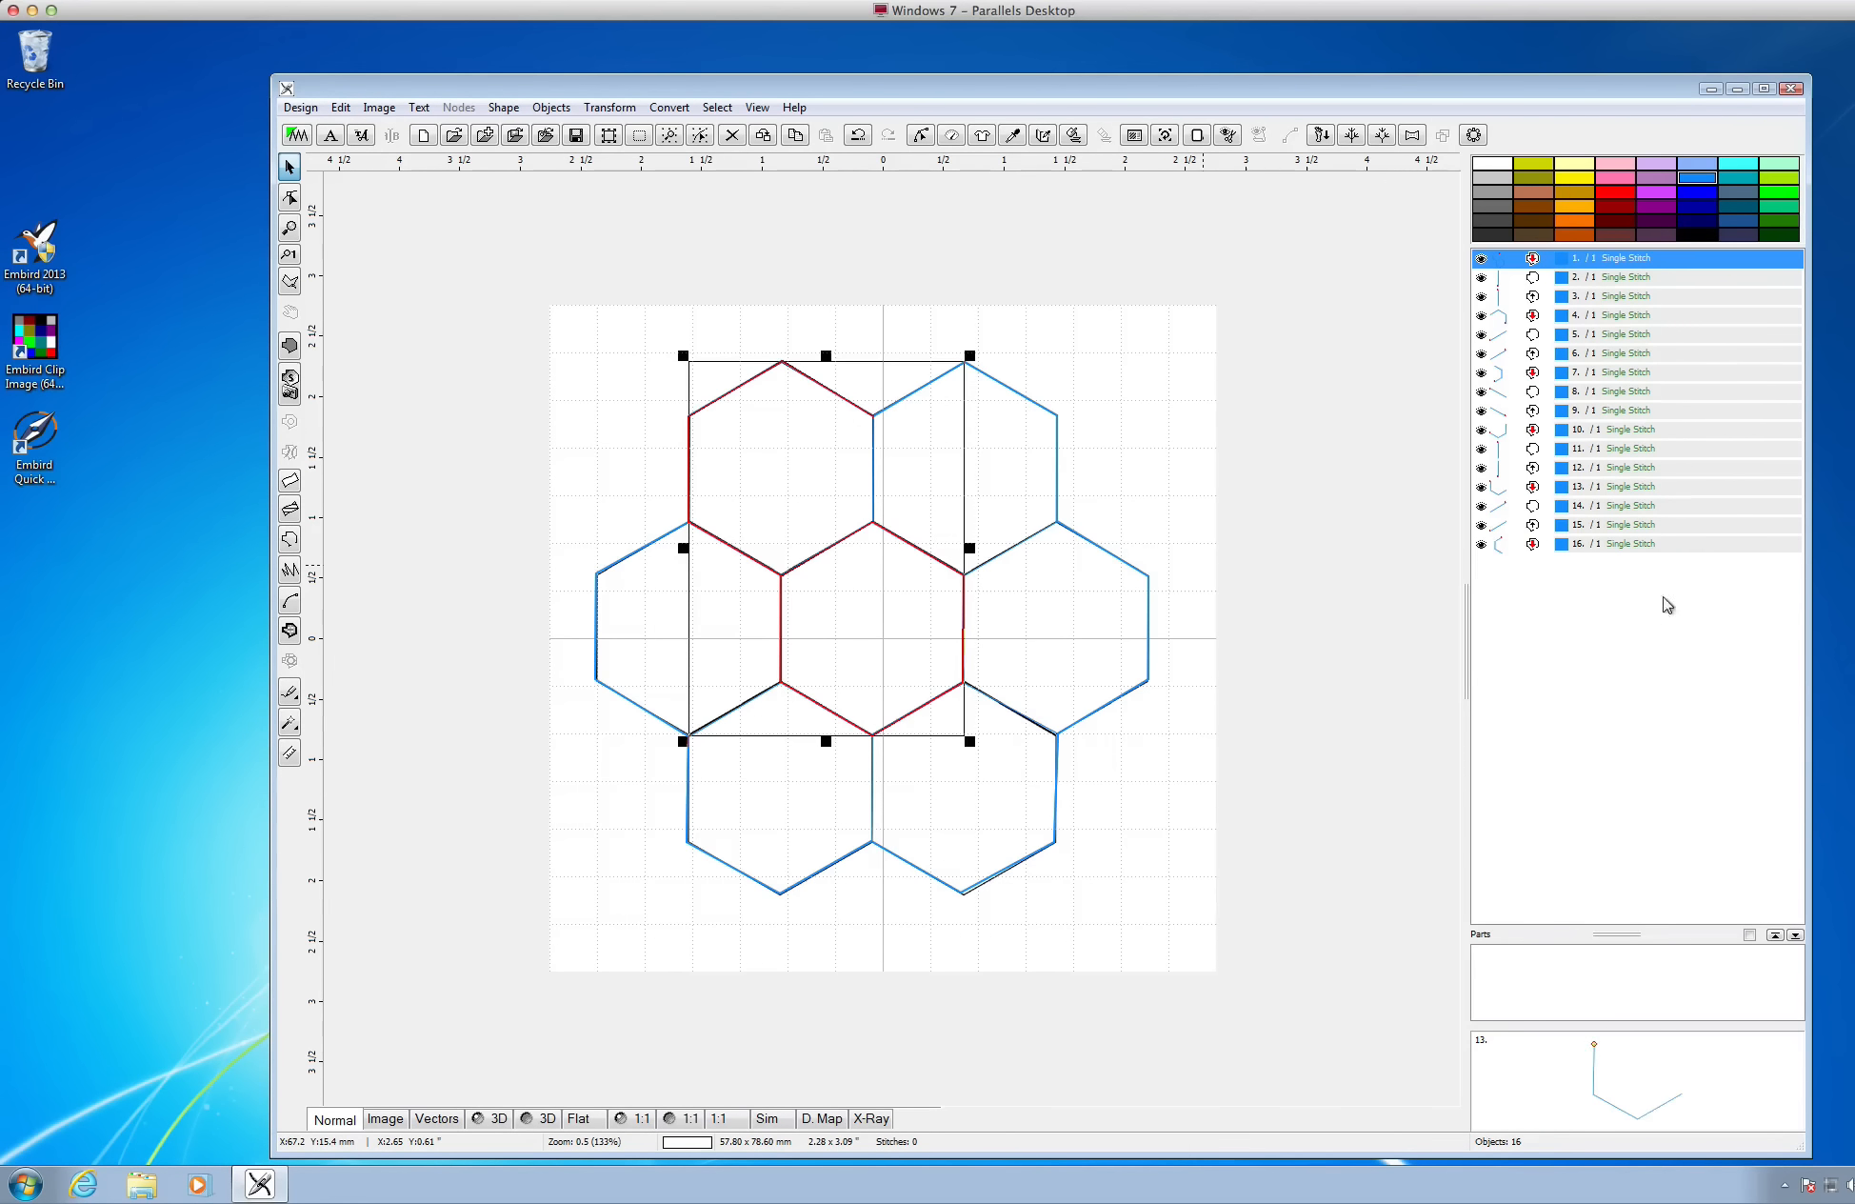
left_click(1689, 550, "shift")
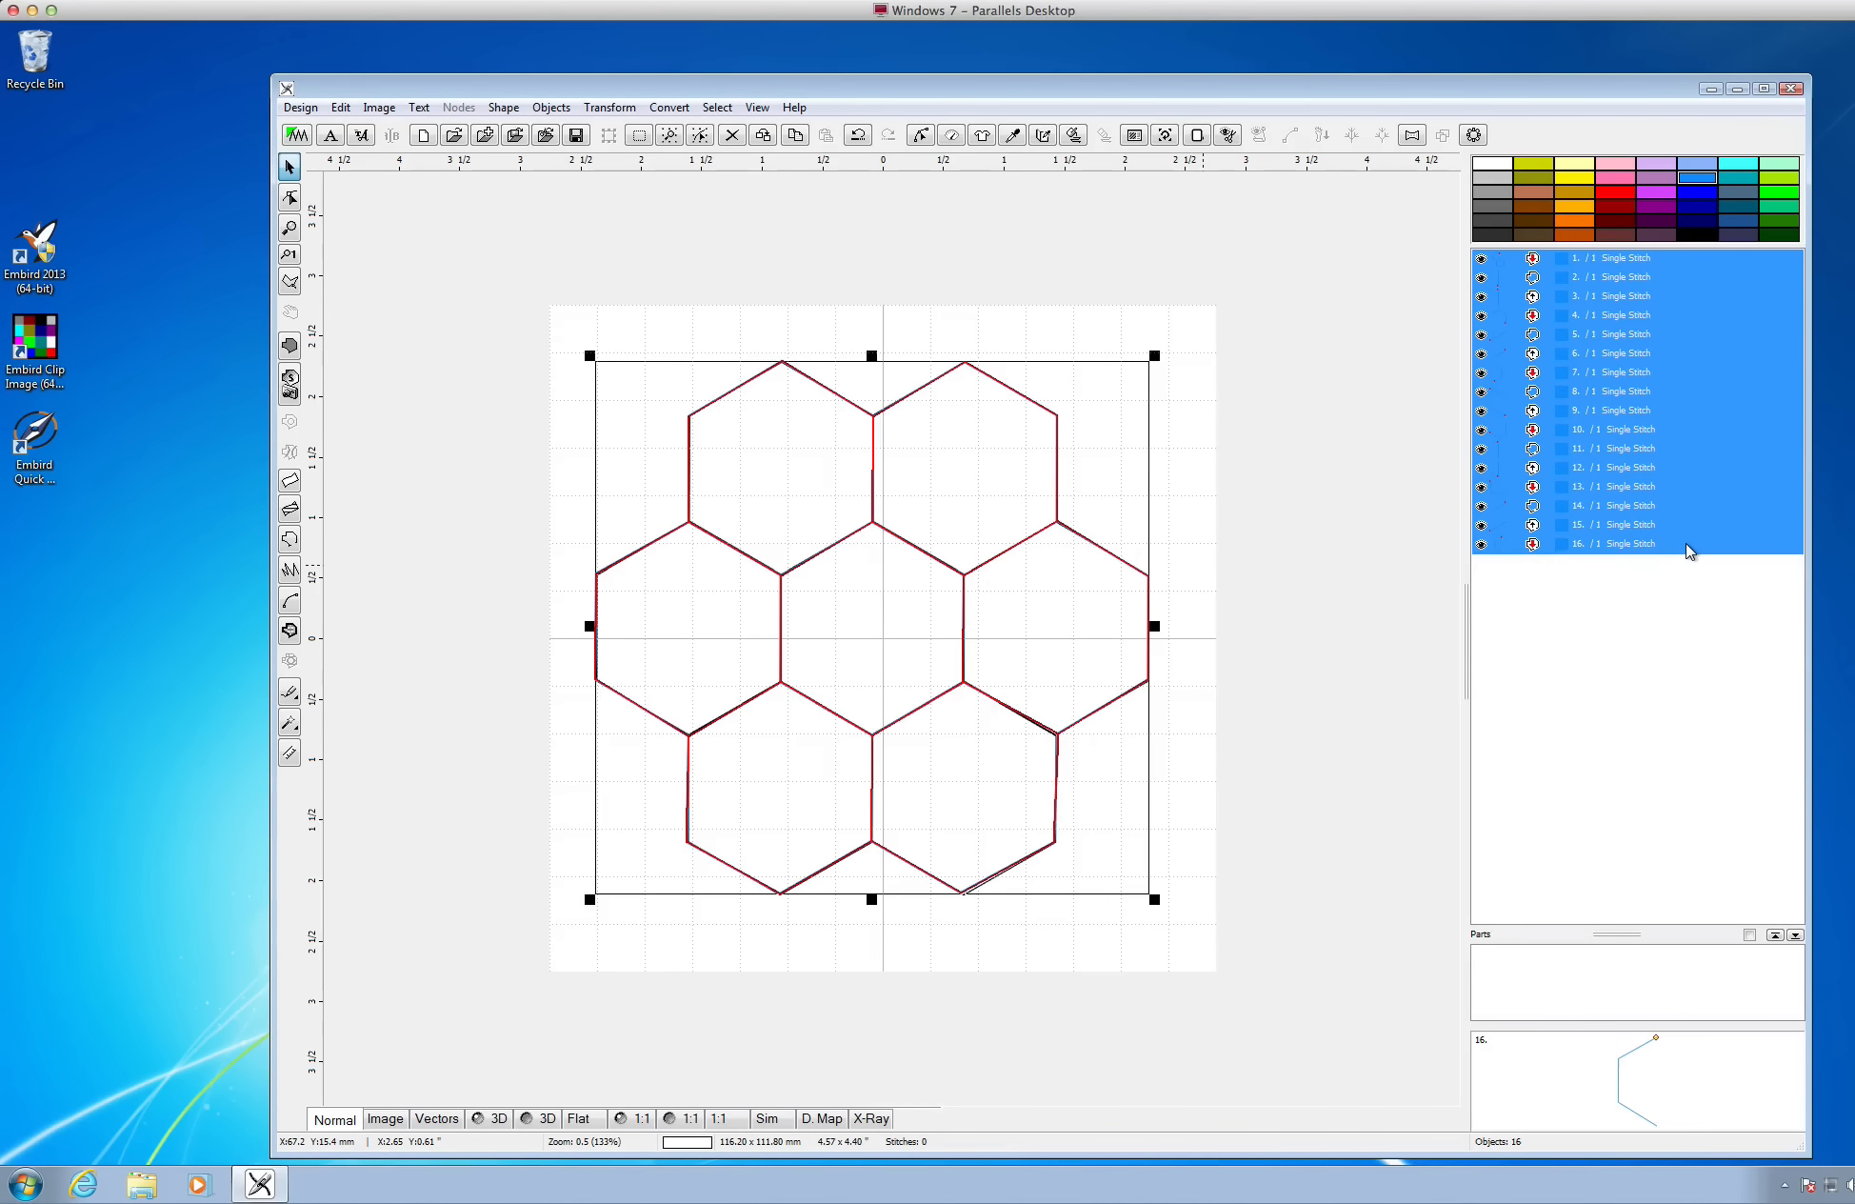
right_click(1686, 441)
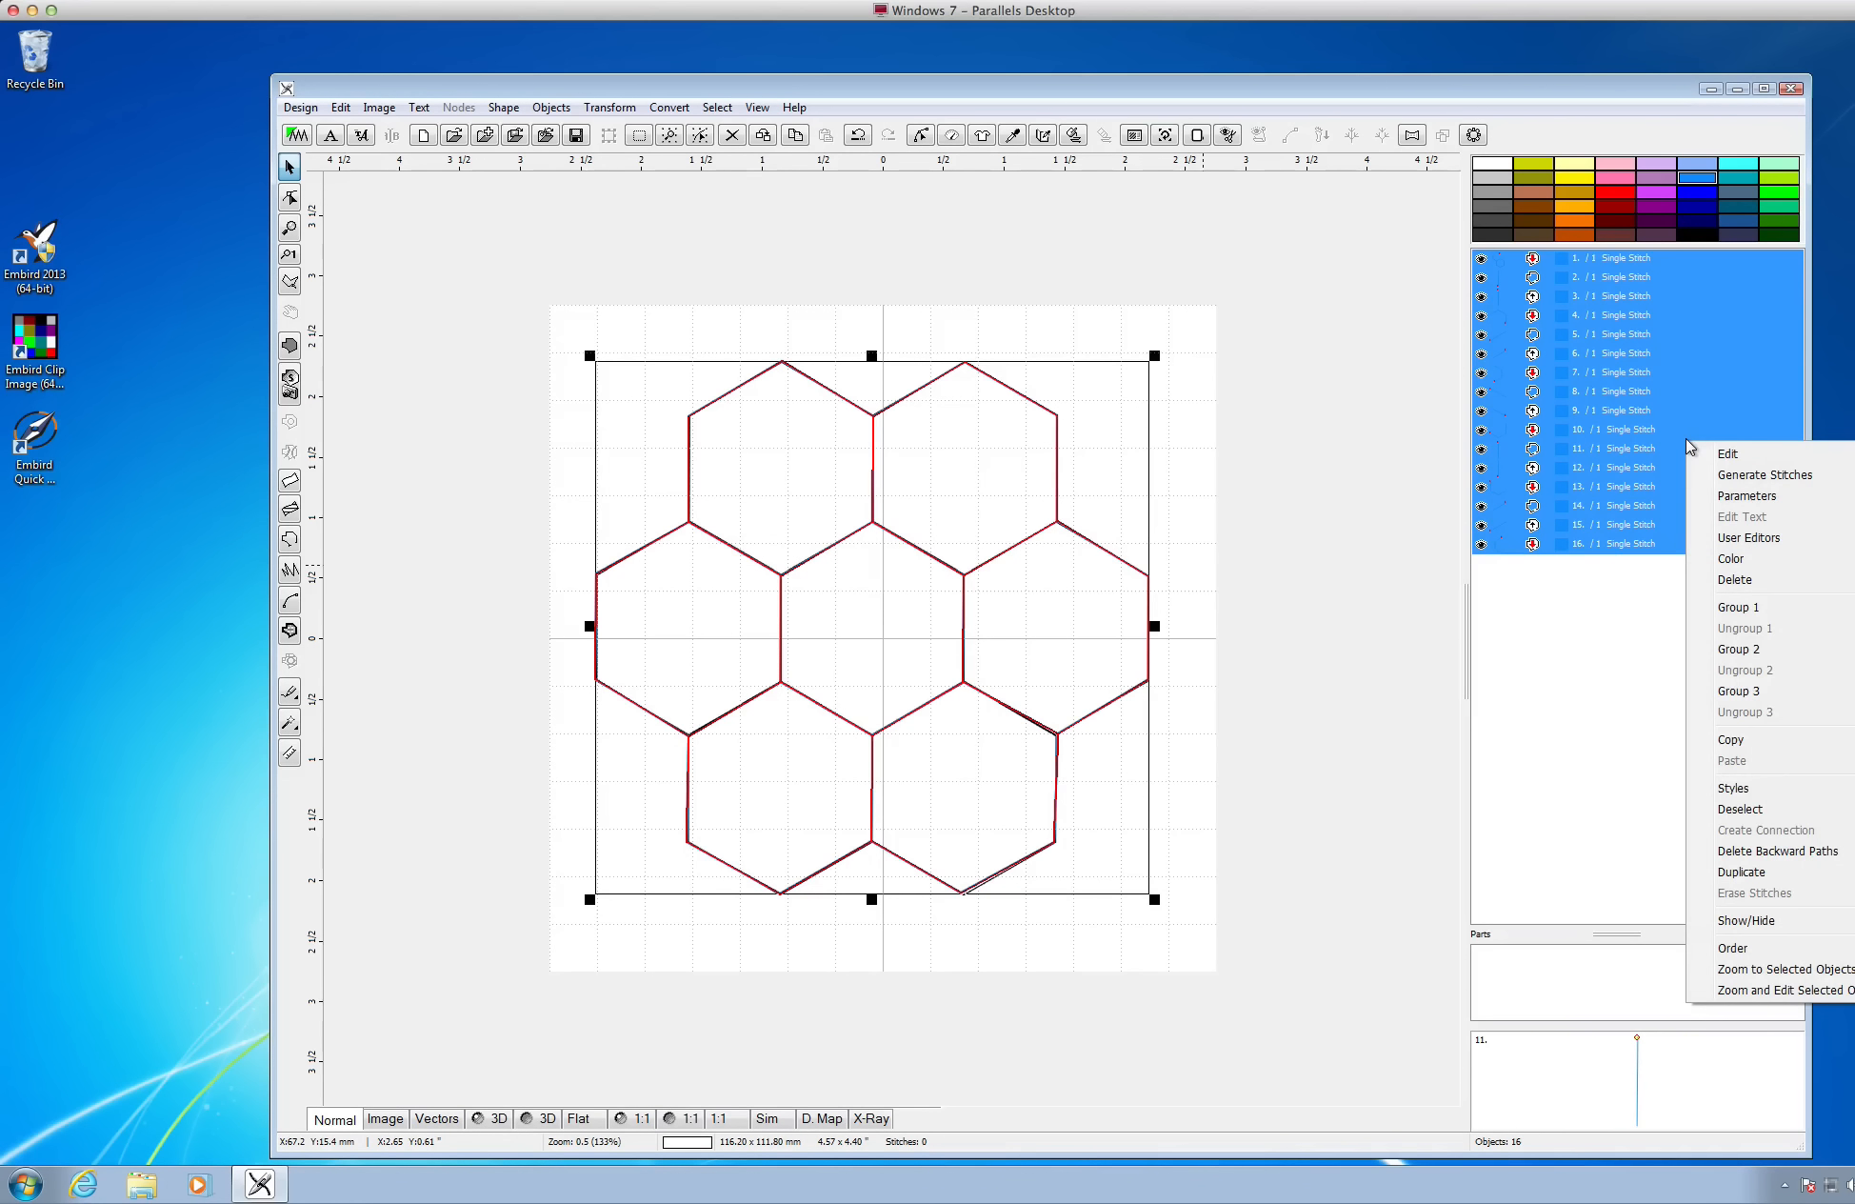
left_click(1726, 475)
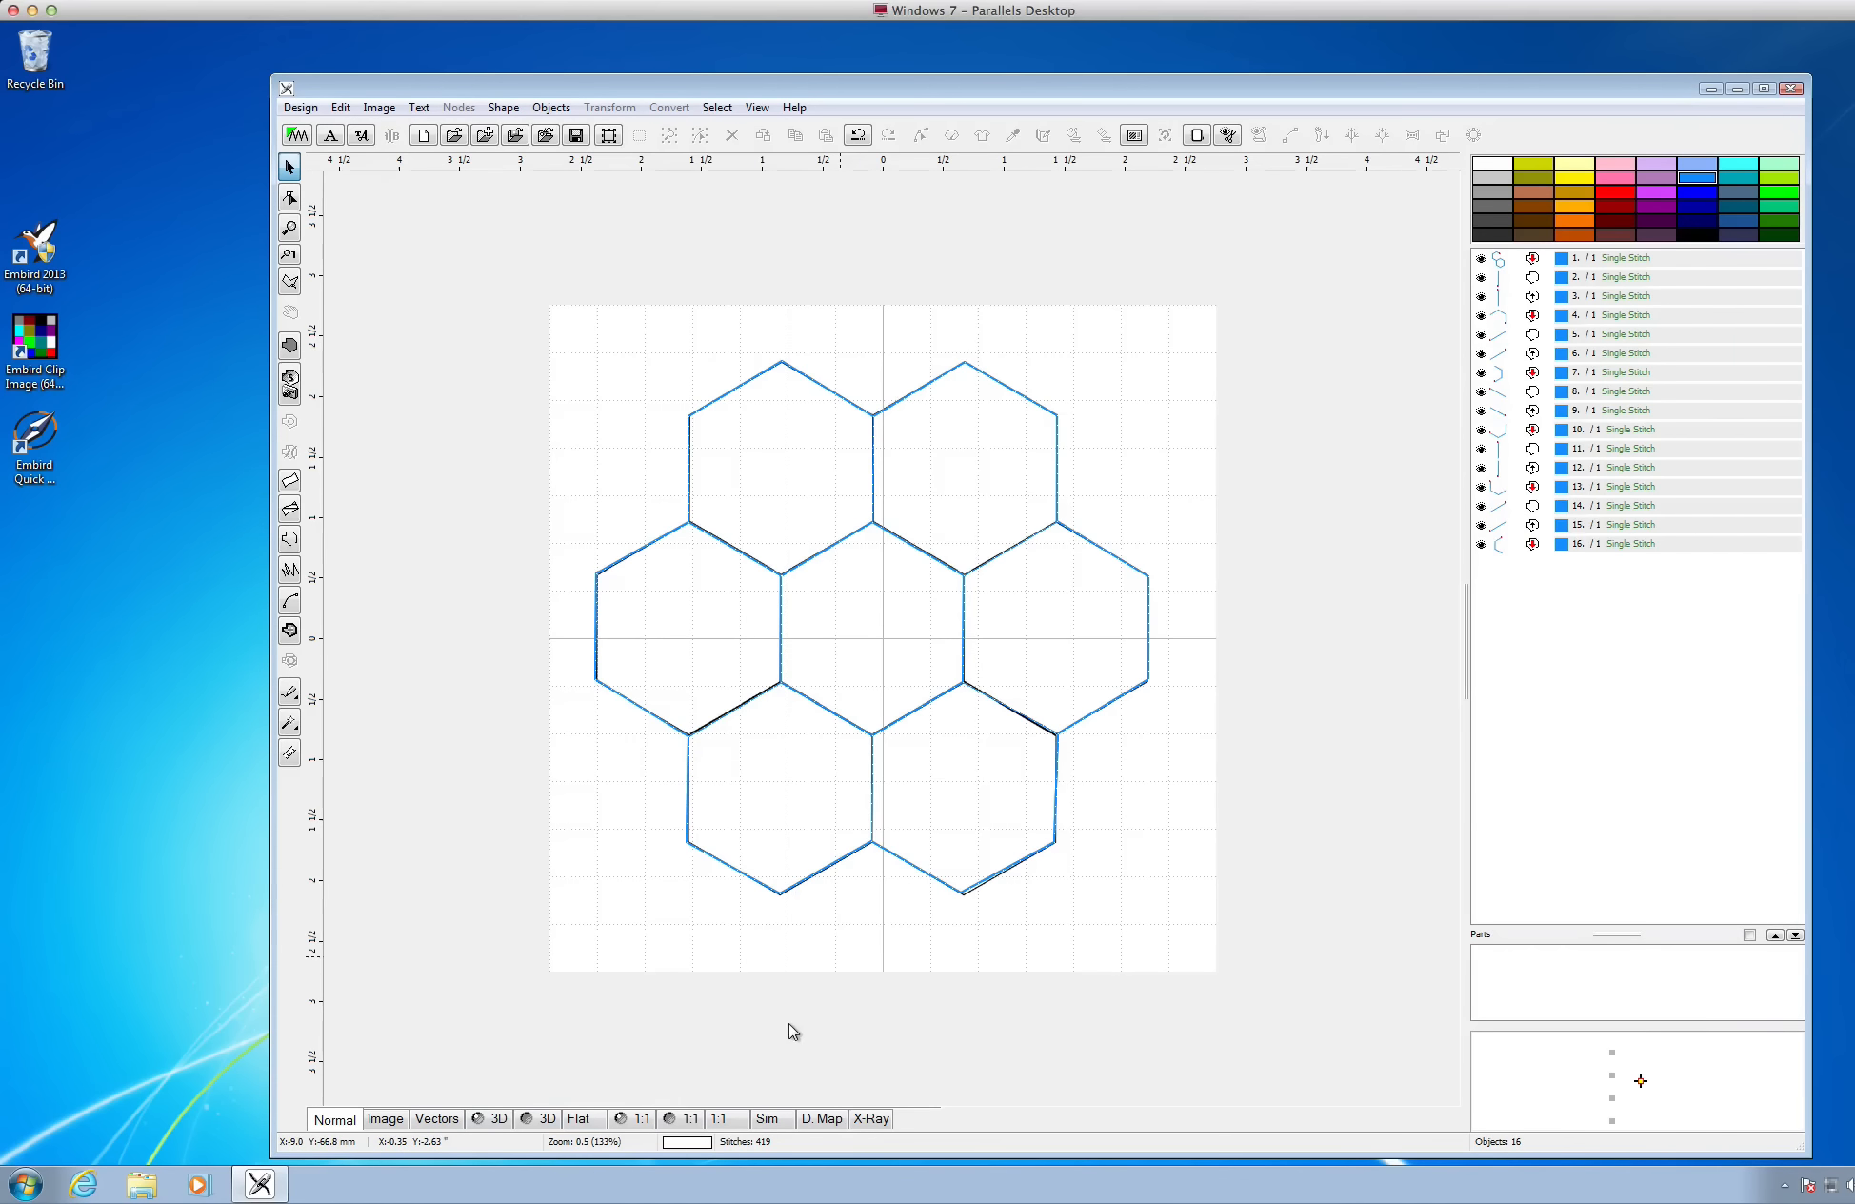
Run the sewing simulation of the whole design at speed 20 to check the stitching order
left_click(767, 1119)
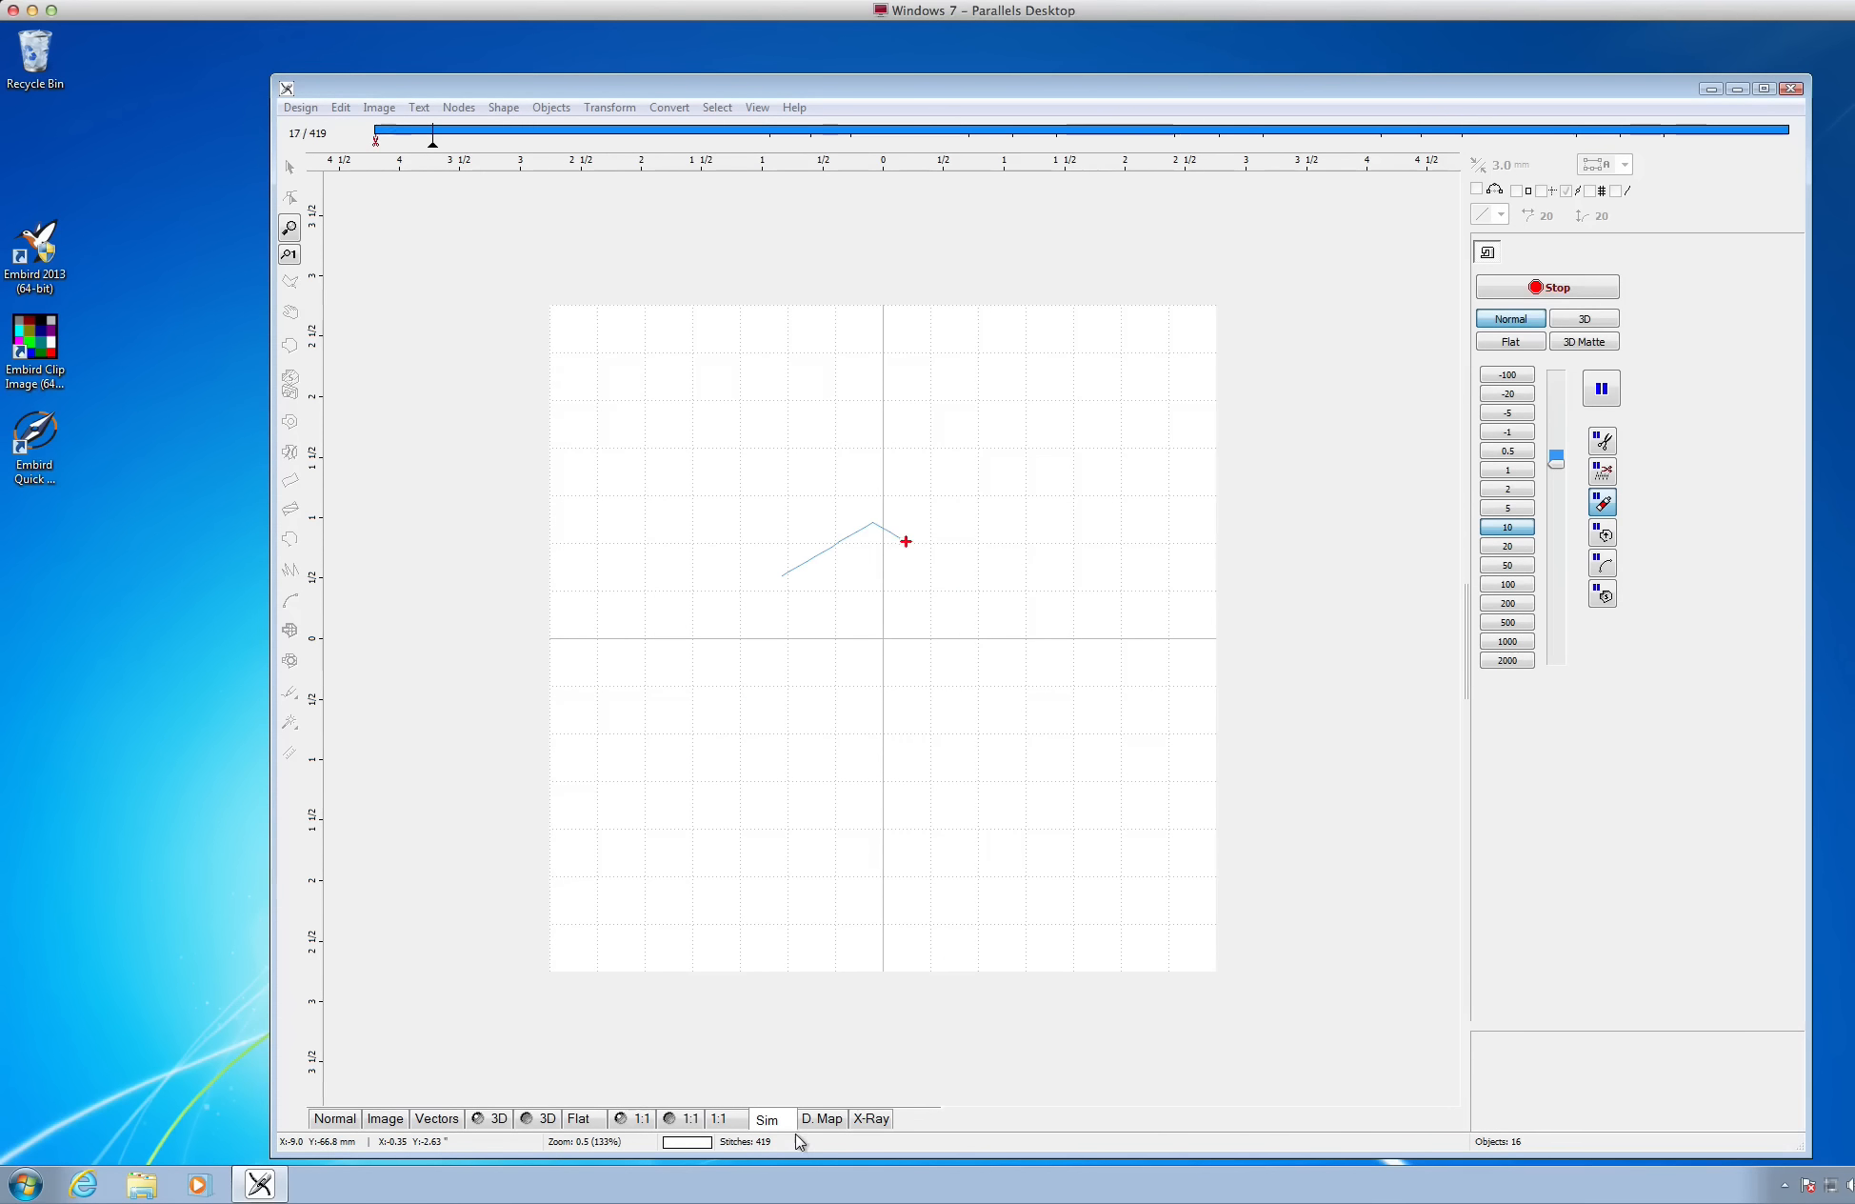
key("ctrl+Up")
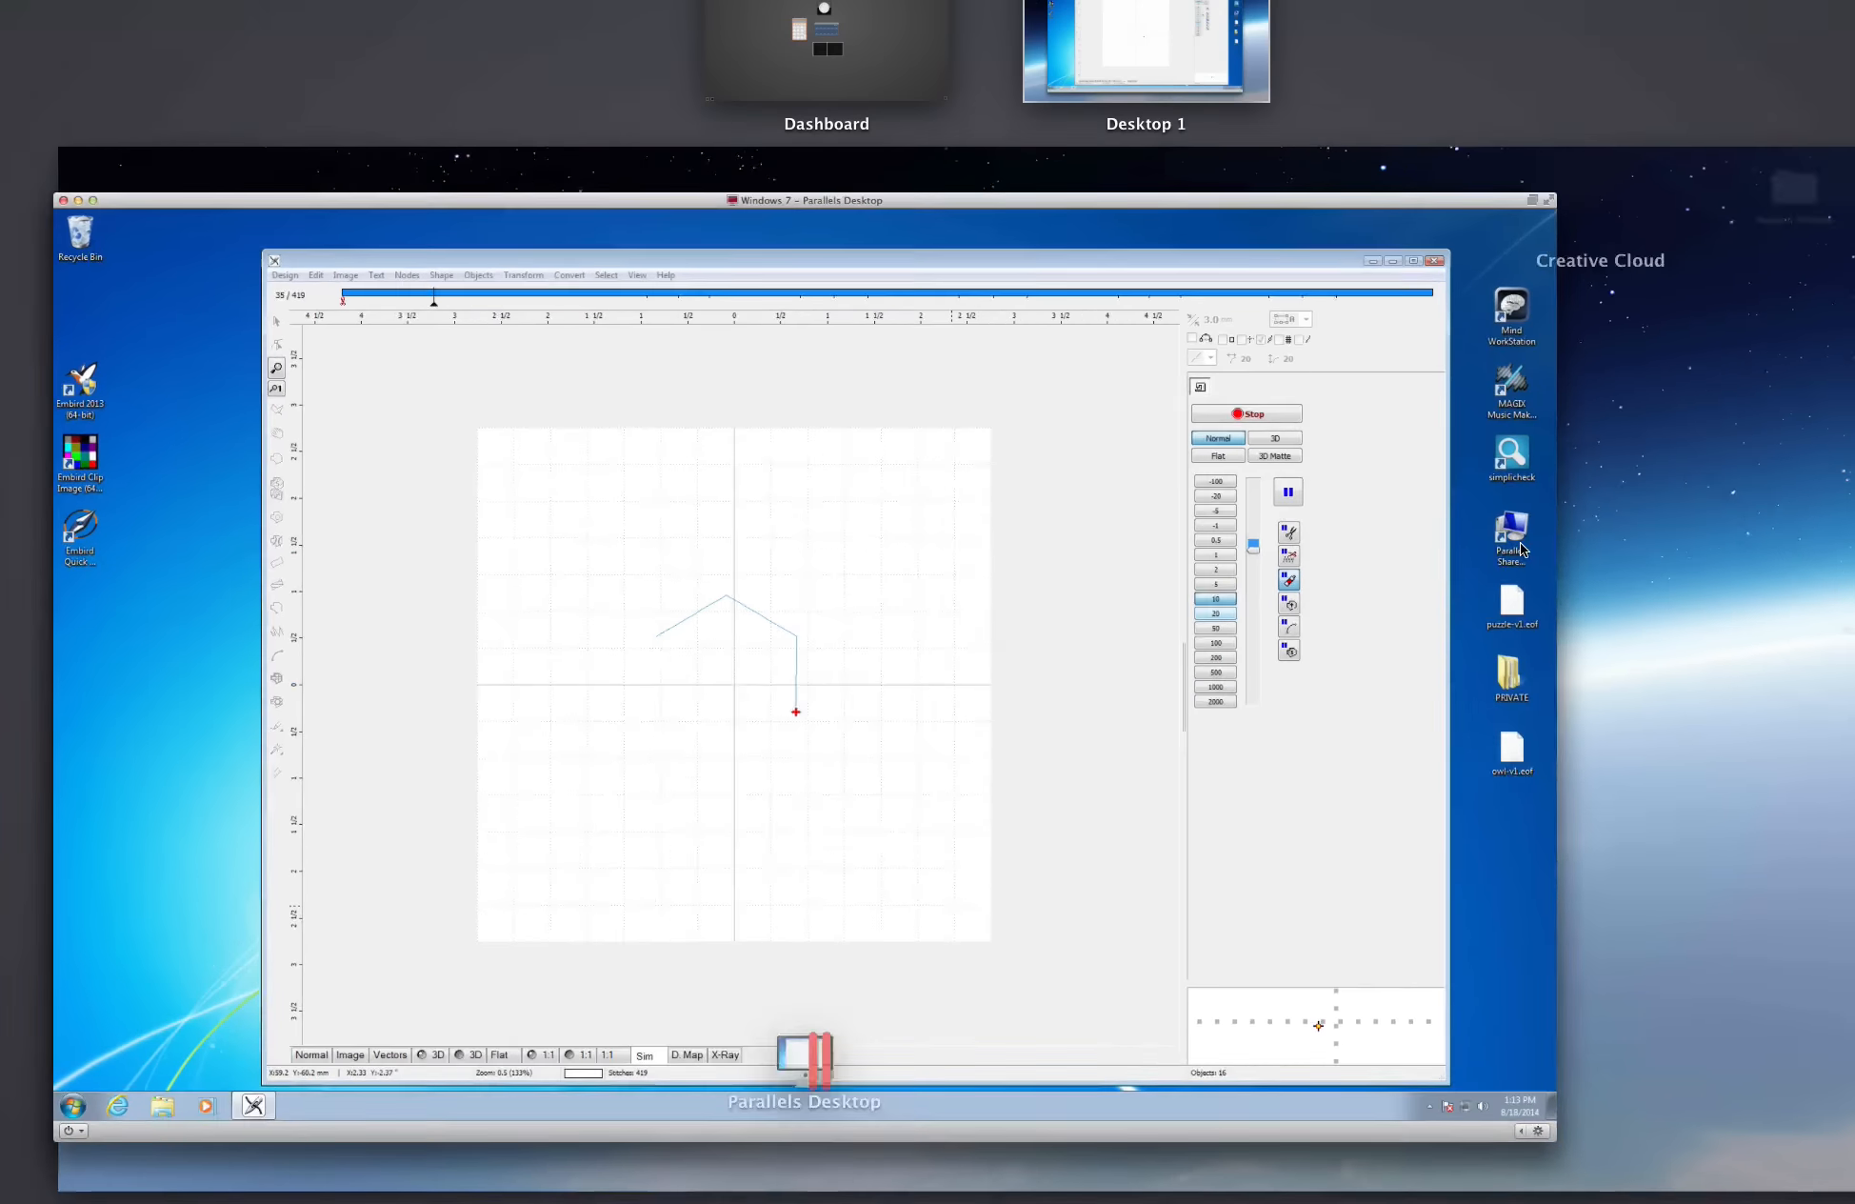
left_click(1268, 691)
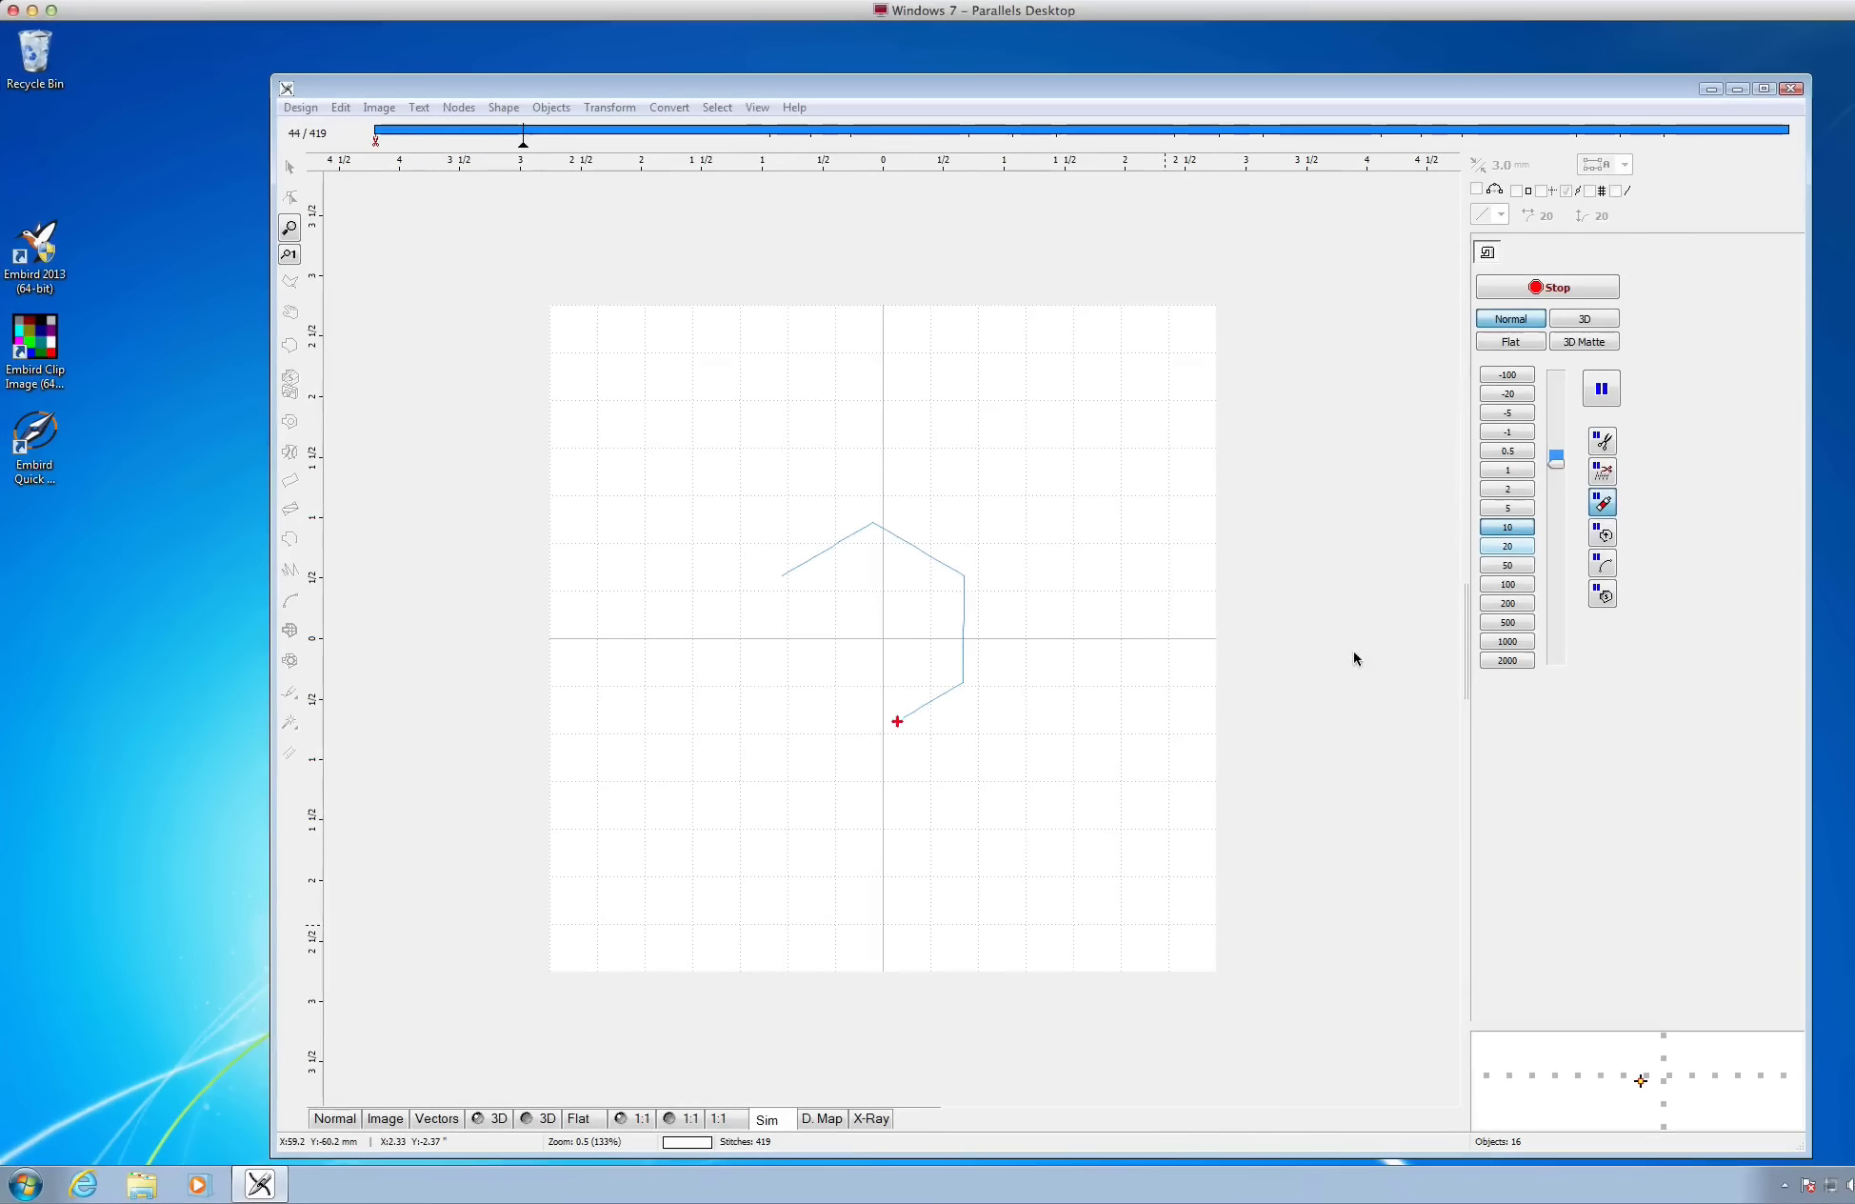
left_click(1510, 548)
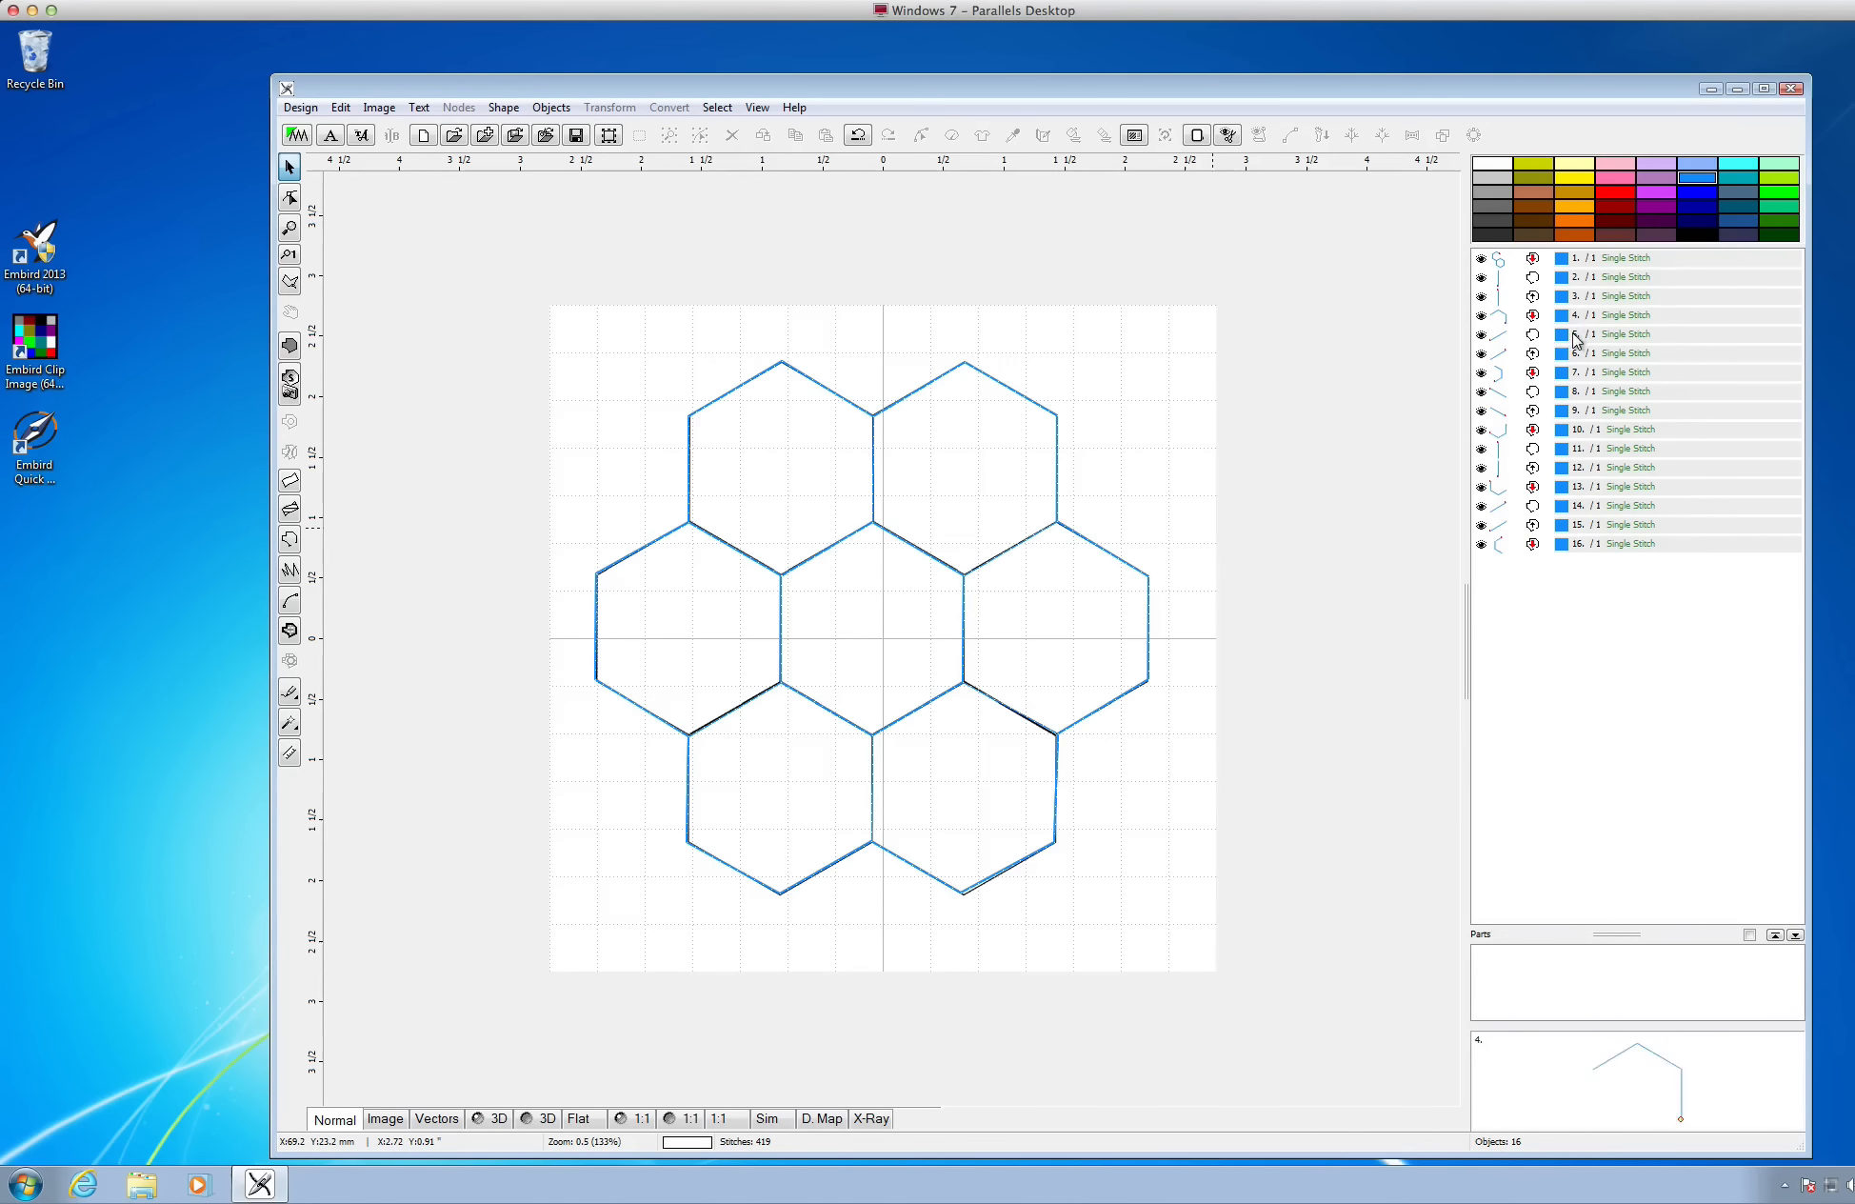
Select all 16 outline objects, combine them with Group 1 and deselect the group
left_click(1689, 261)
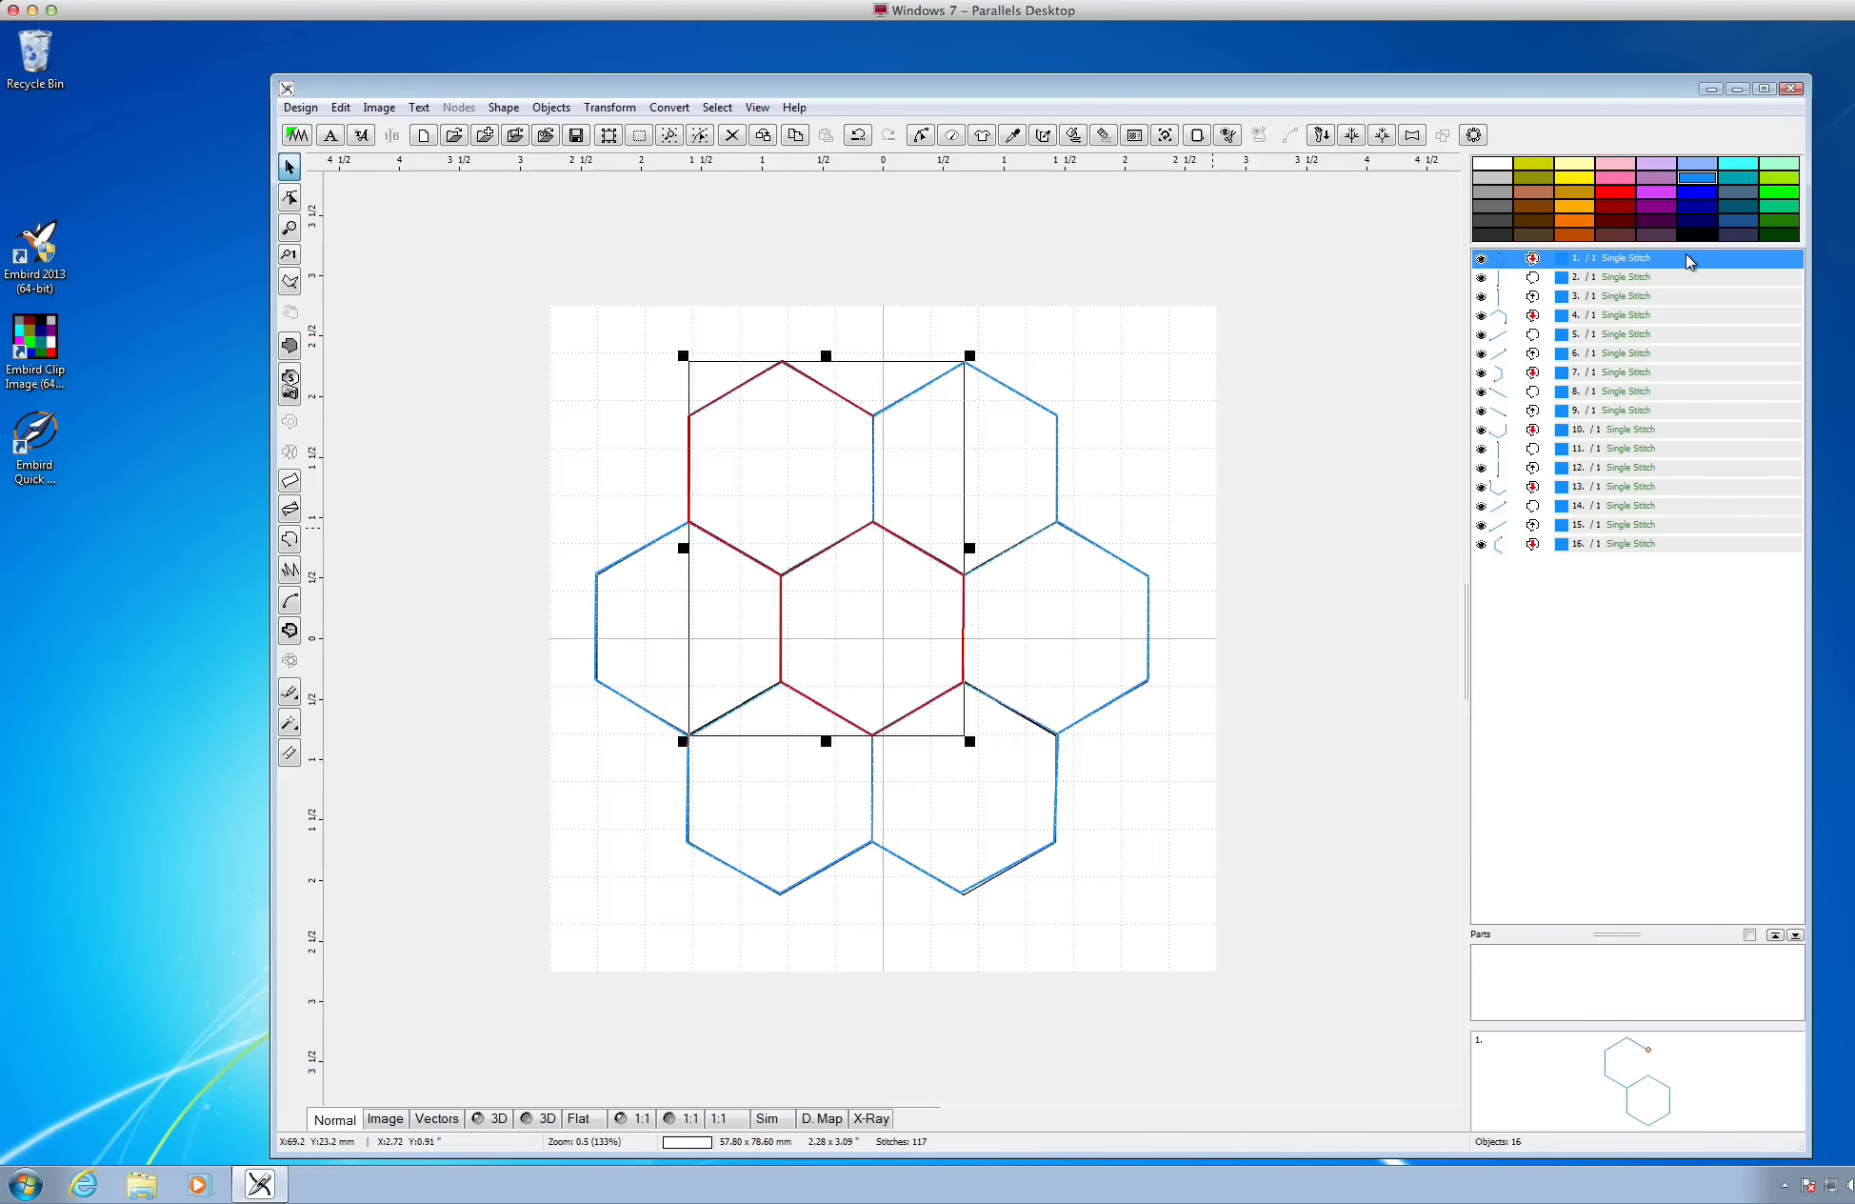
left_click(1703, 545, "shift")
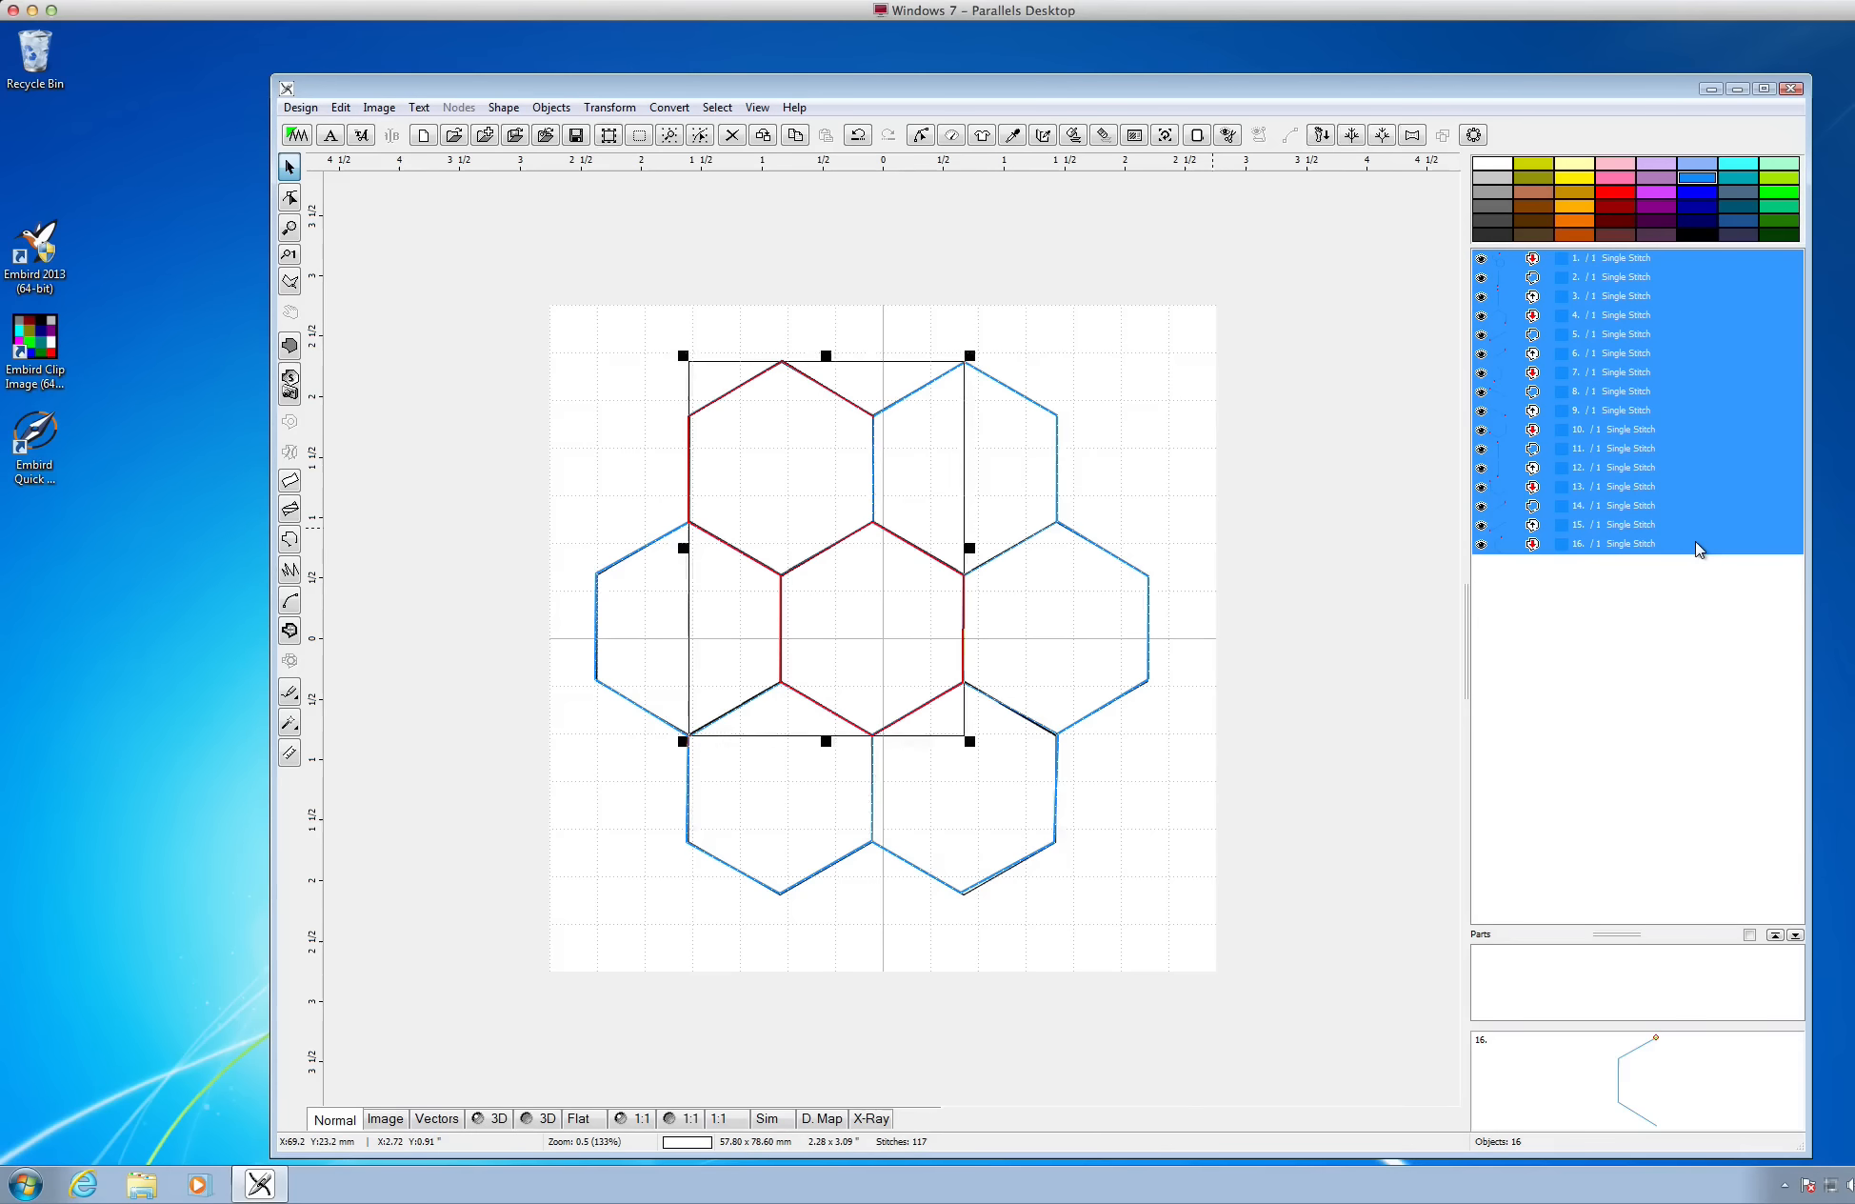
right_click(1687, 362)
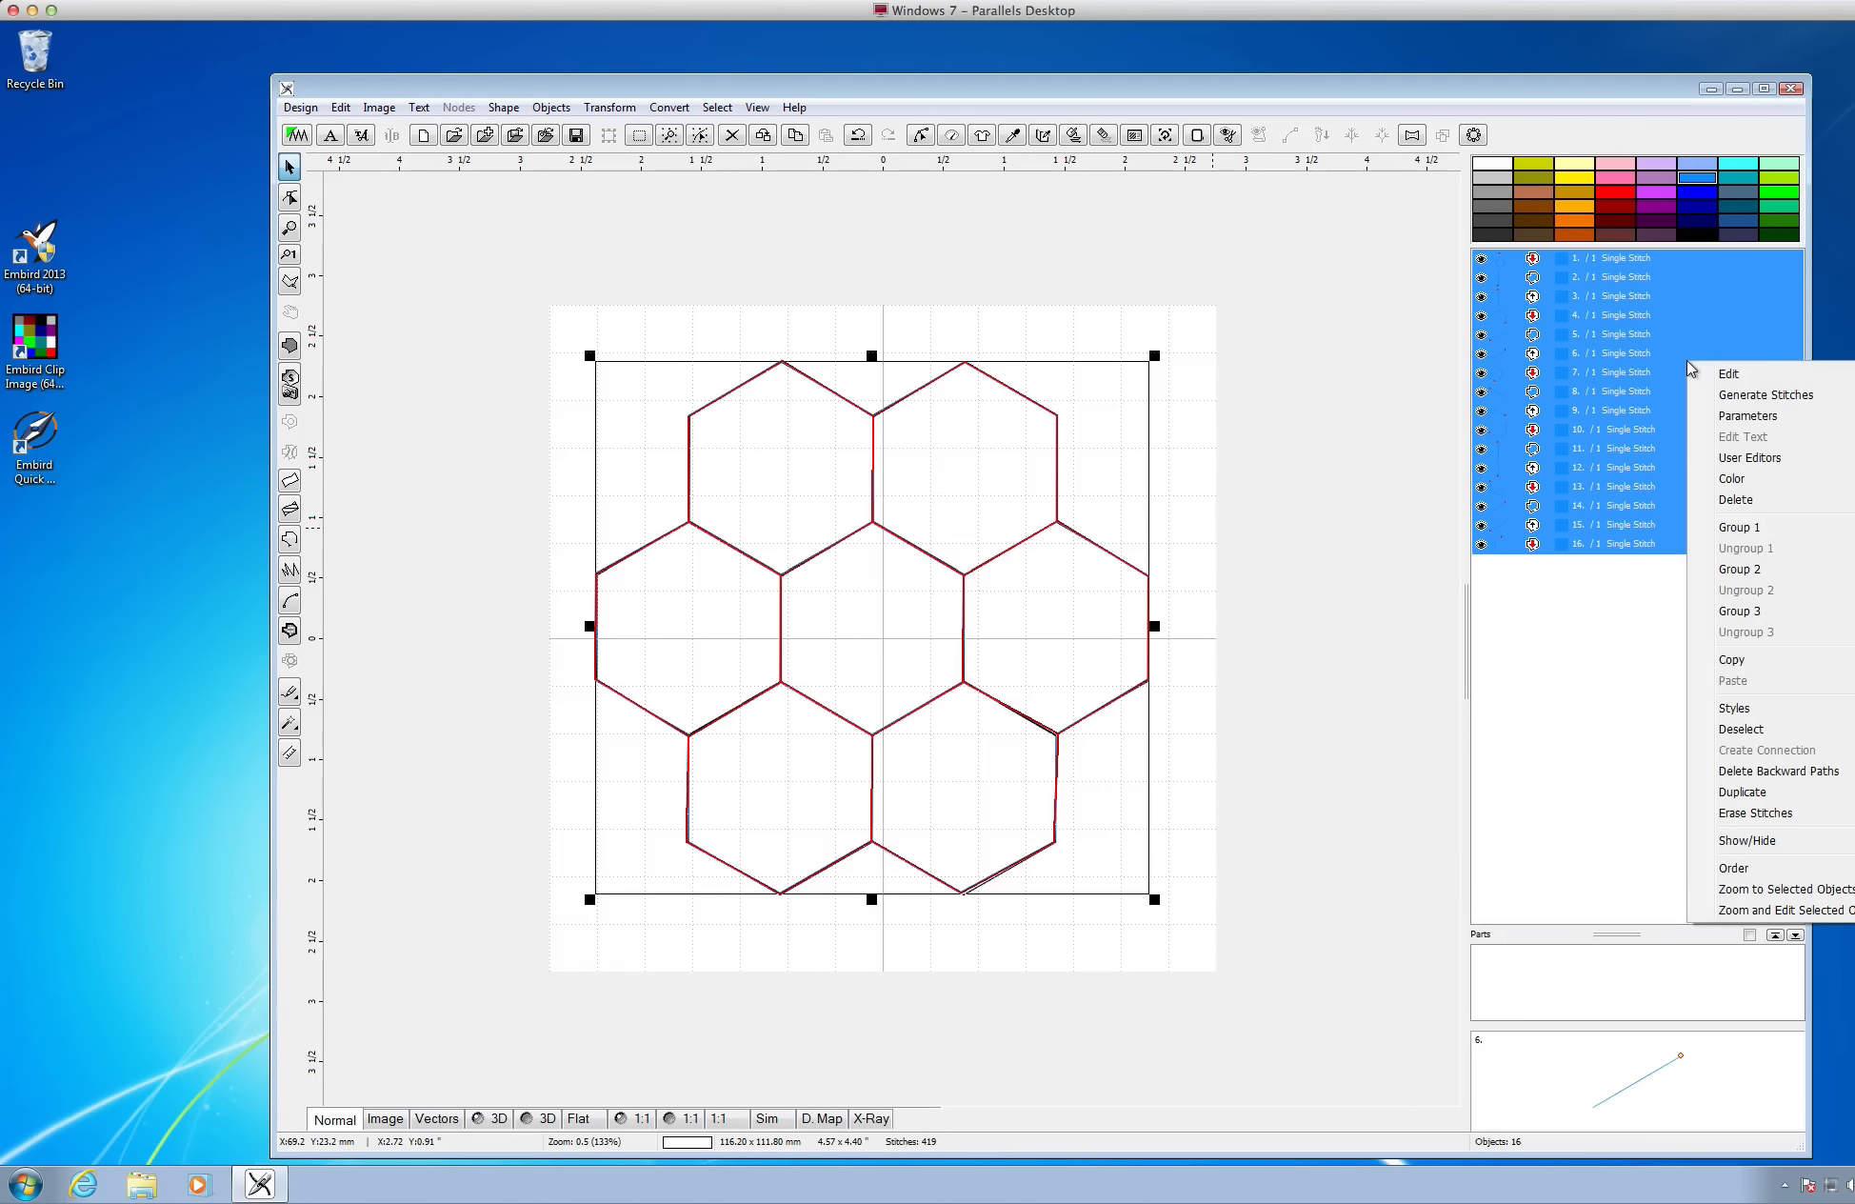
left_click(1731, 529)
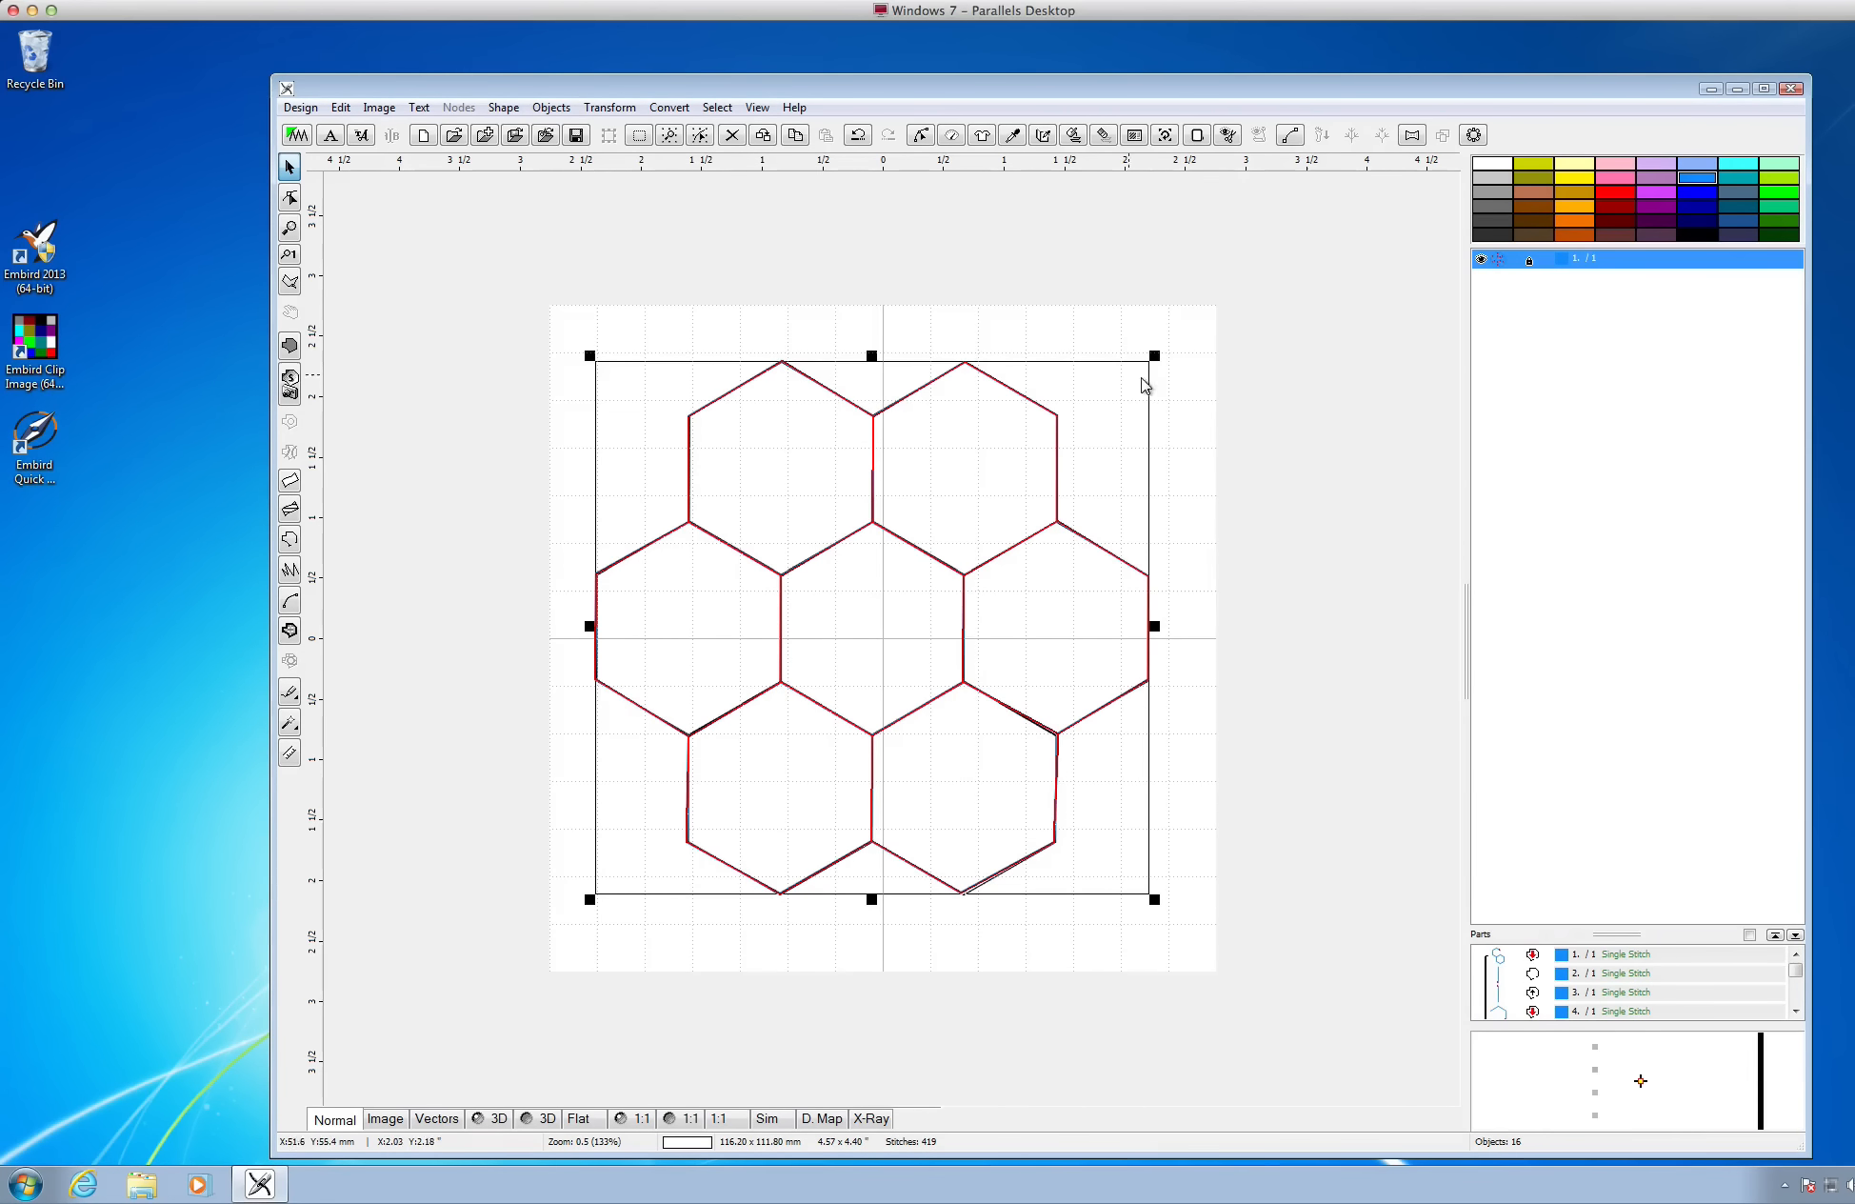
left_click(1181, 386)
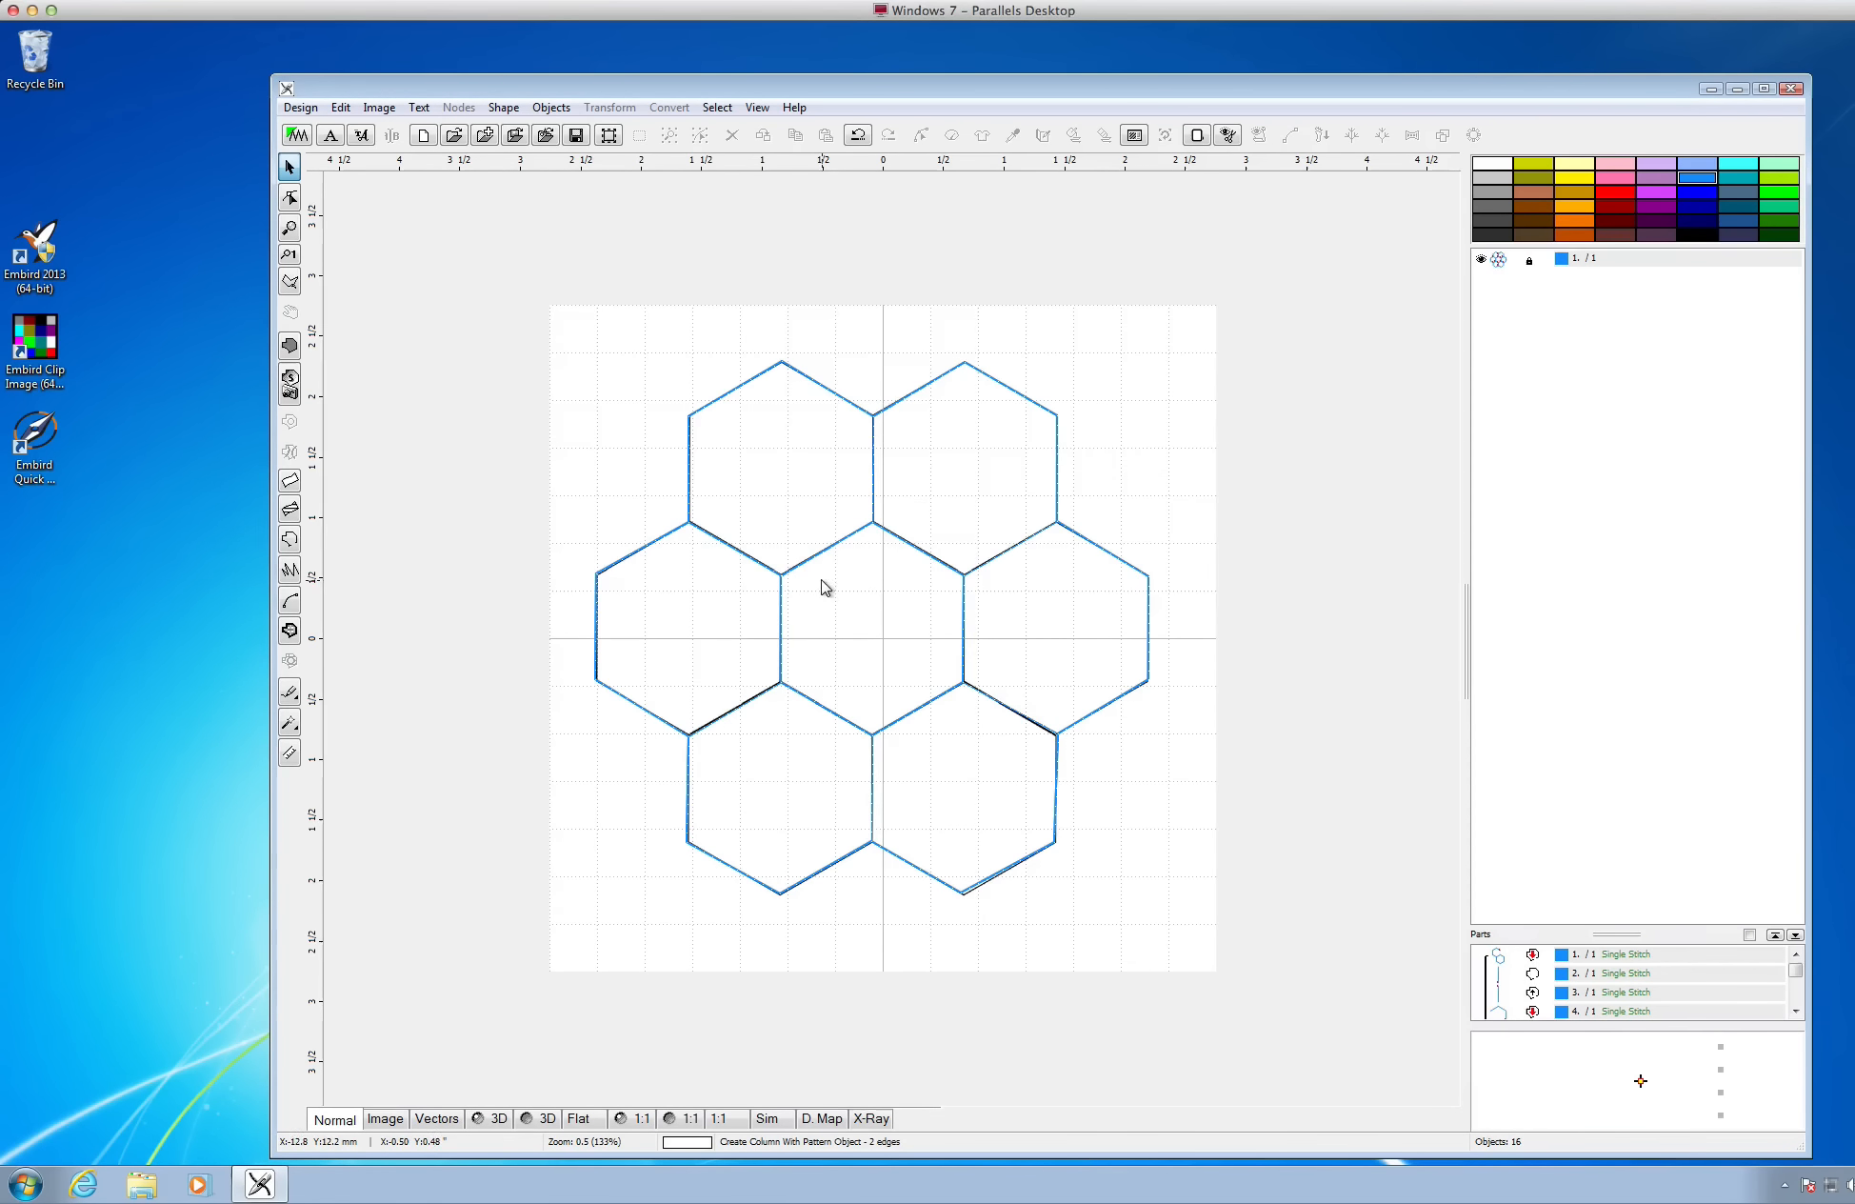
Trace the centre hexagon clockwise as a new outline object, starting and ending at its upper-left corner, then finish and deselect it
left_click(291, 540)
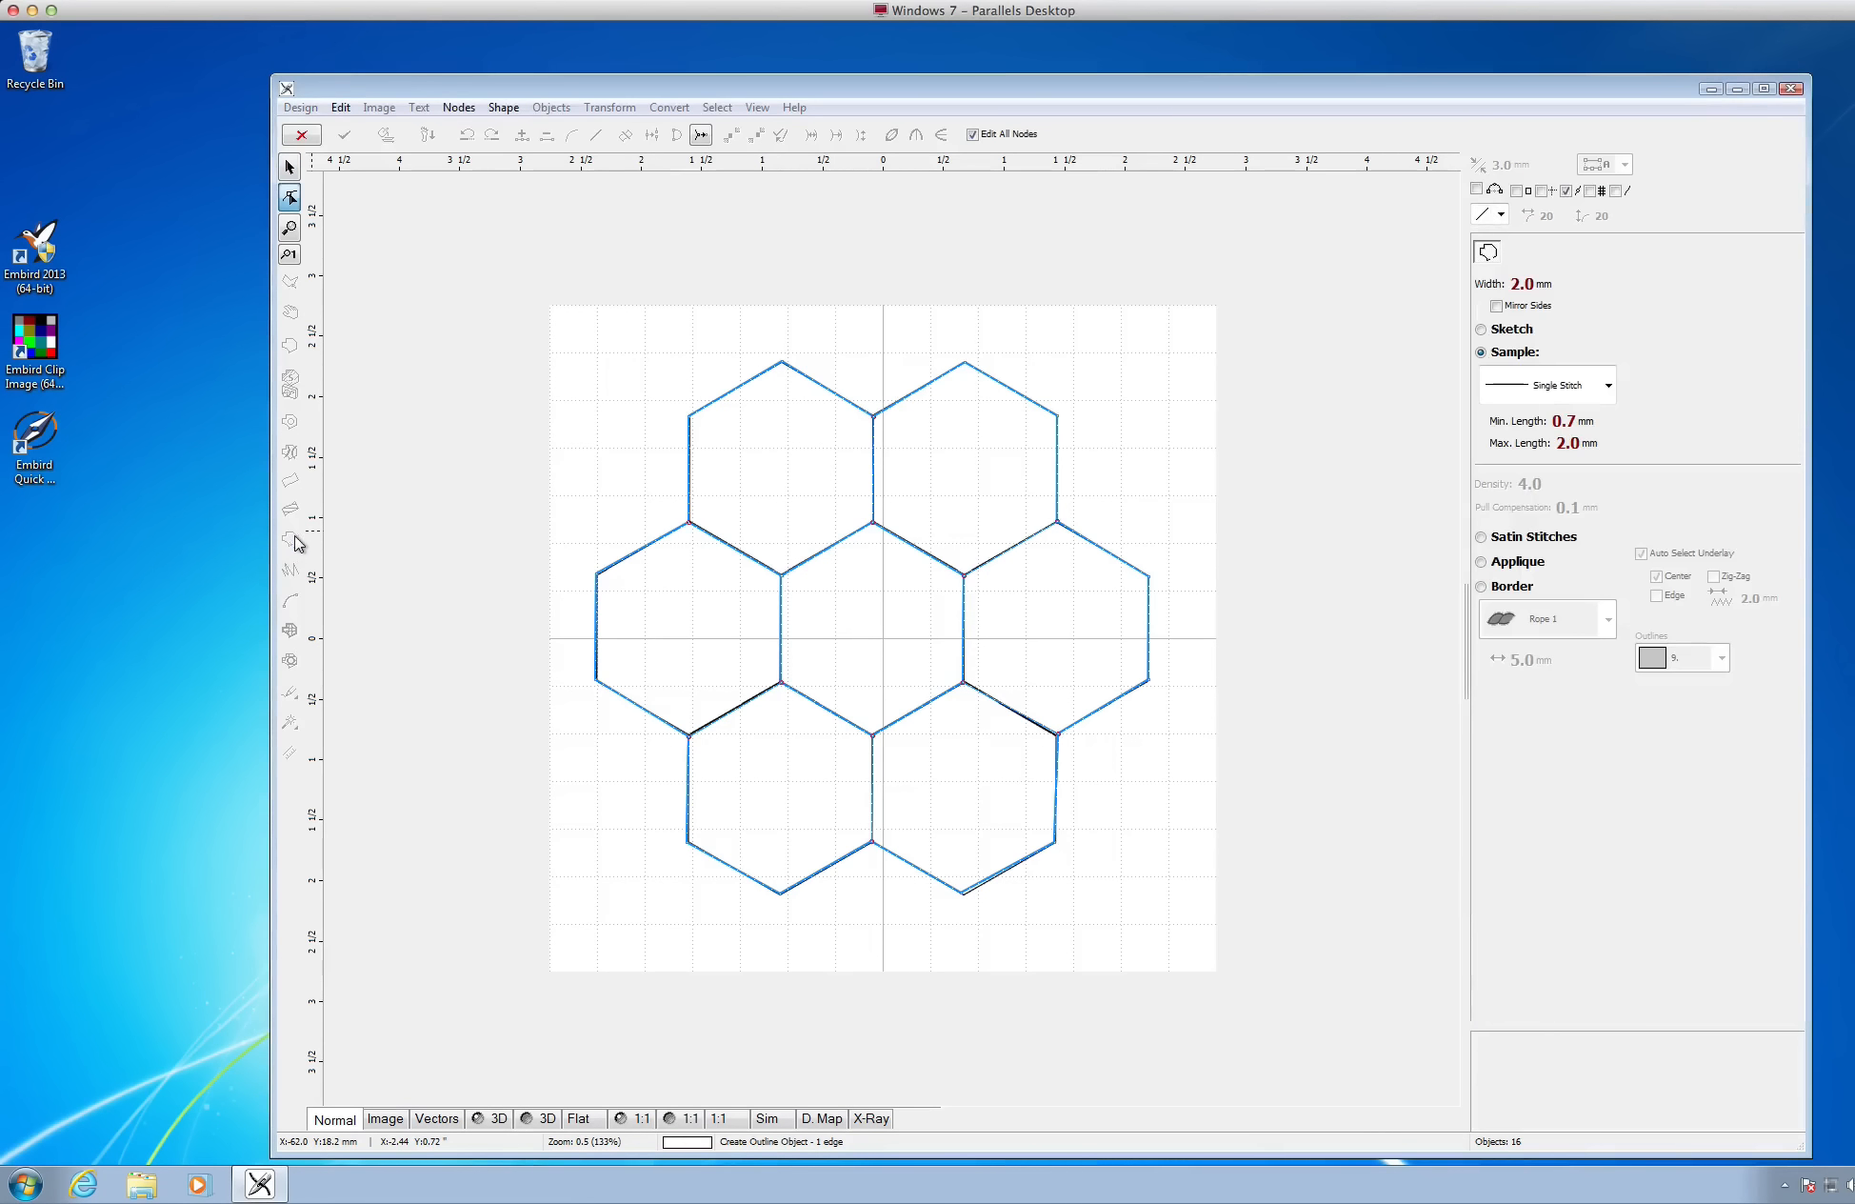
left_click(792, 580)
left_click_drag(793, 582, 790, 582)
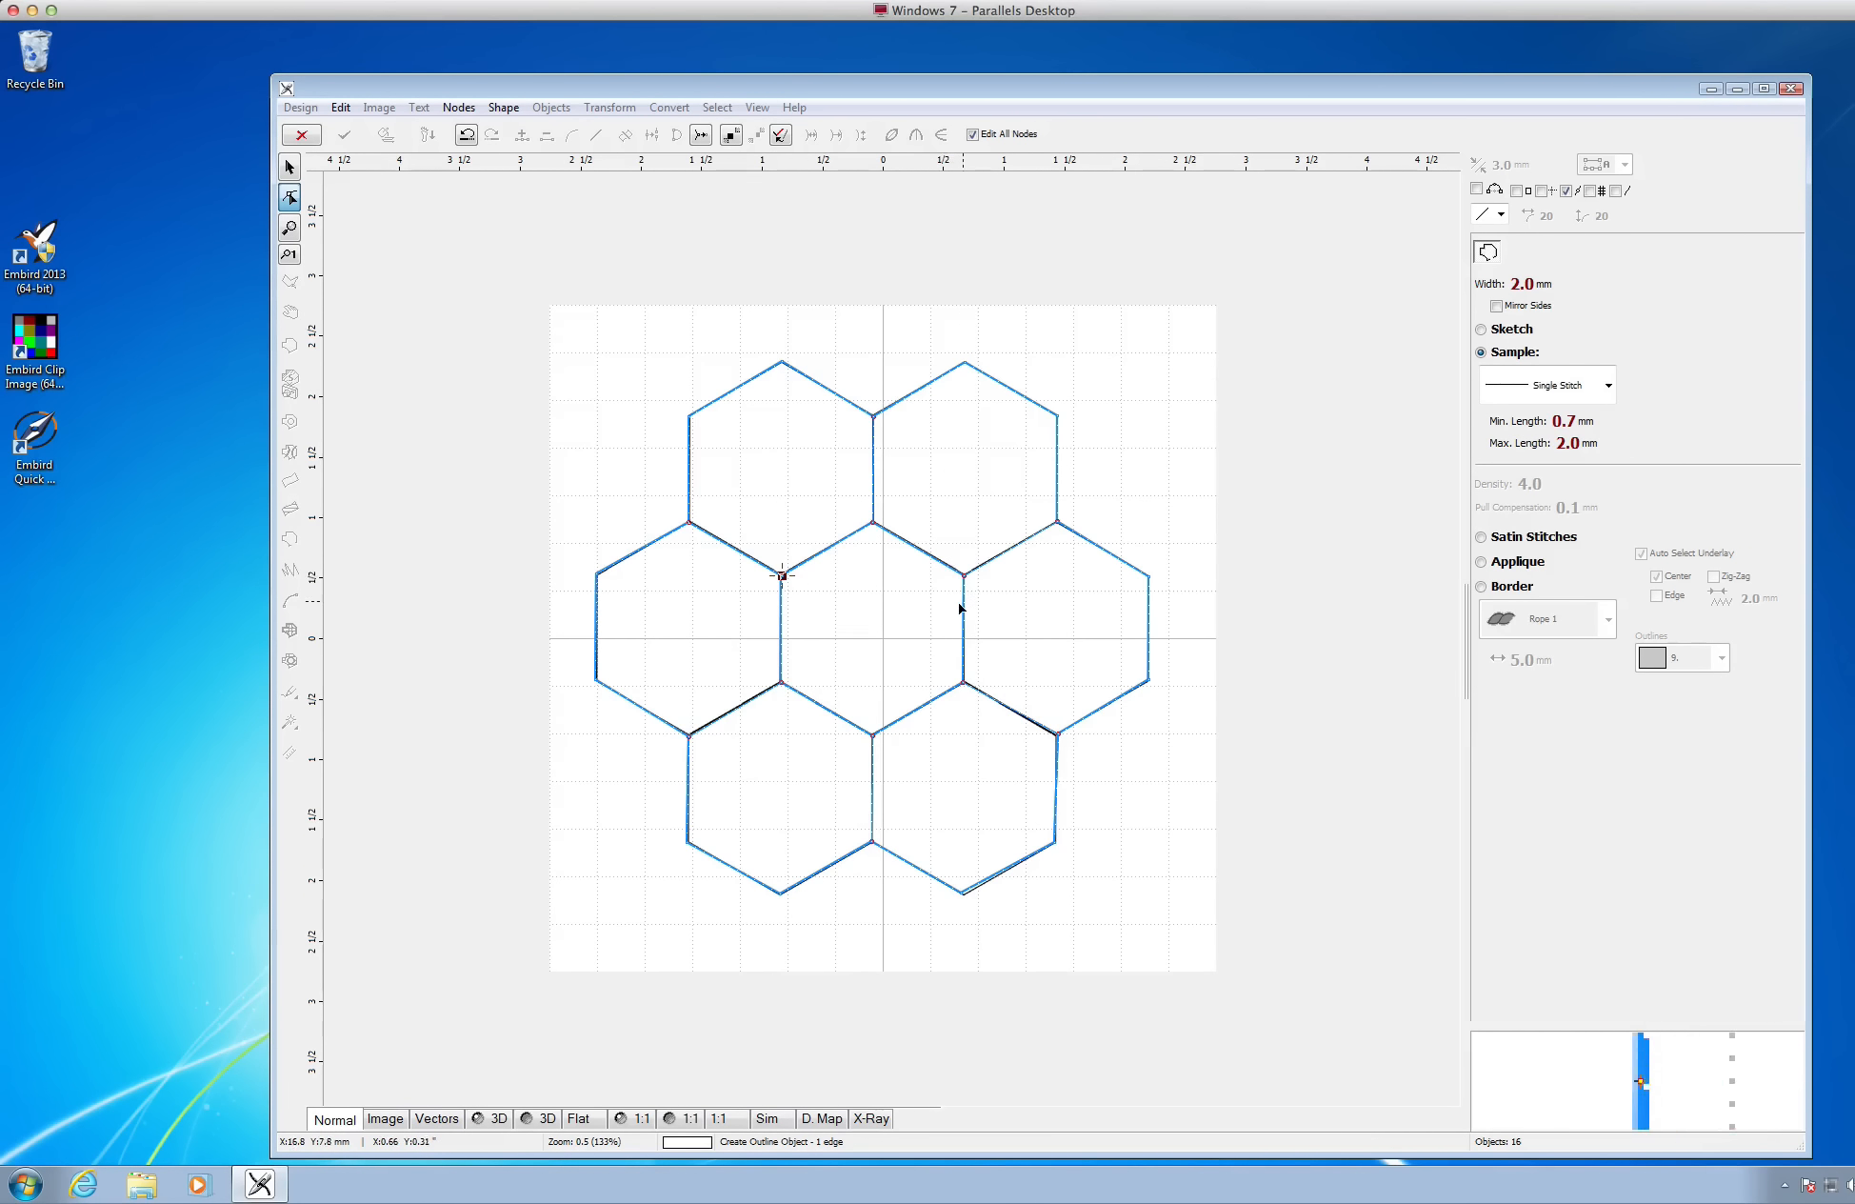
left_click(872, 533)
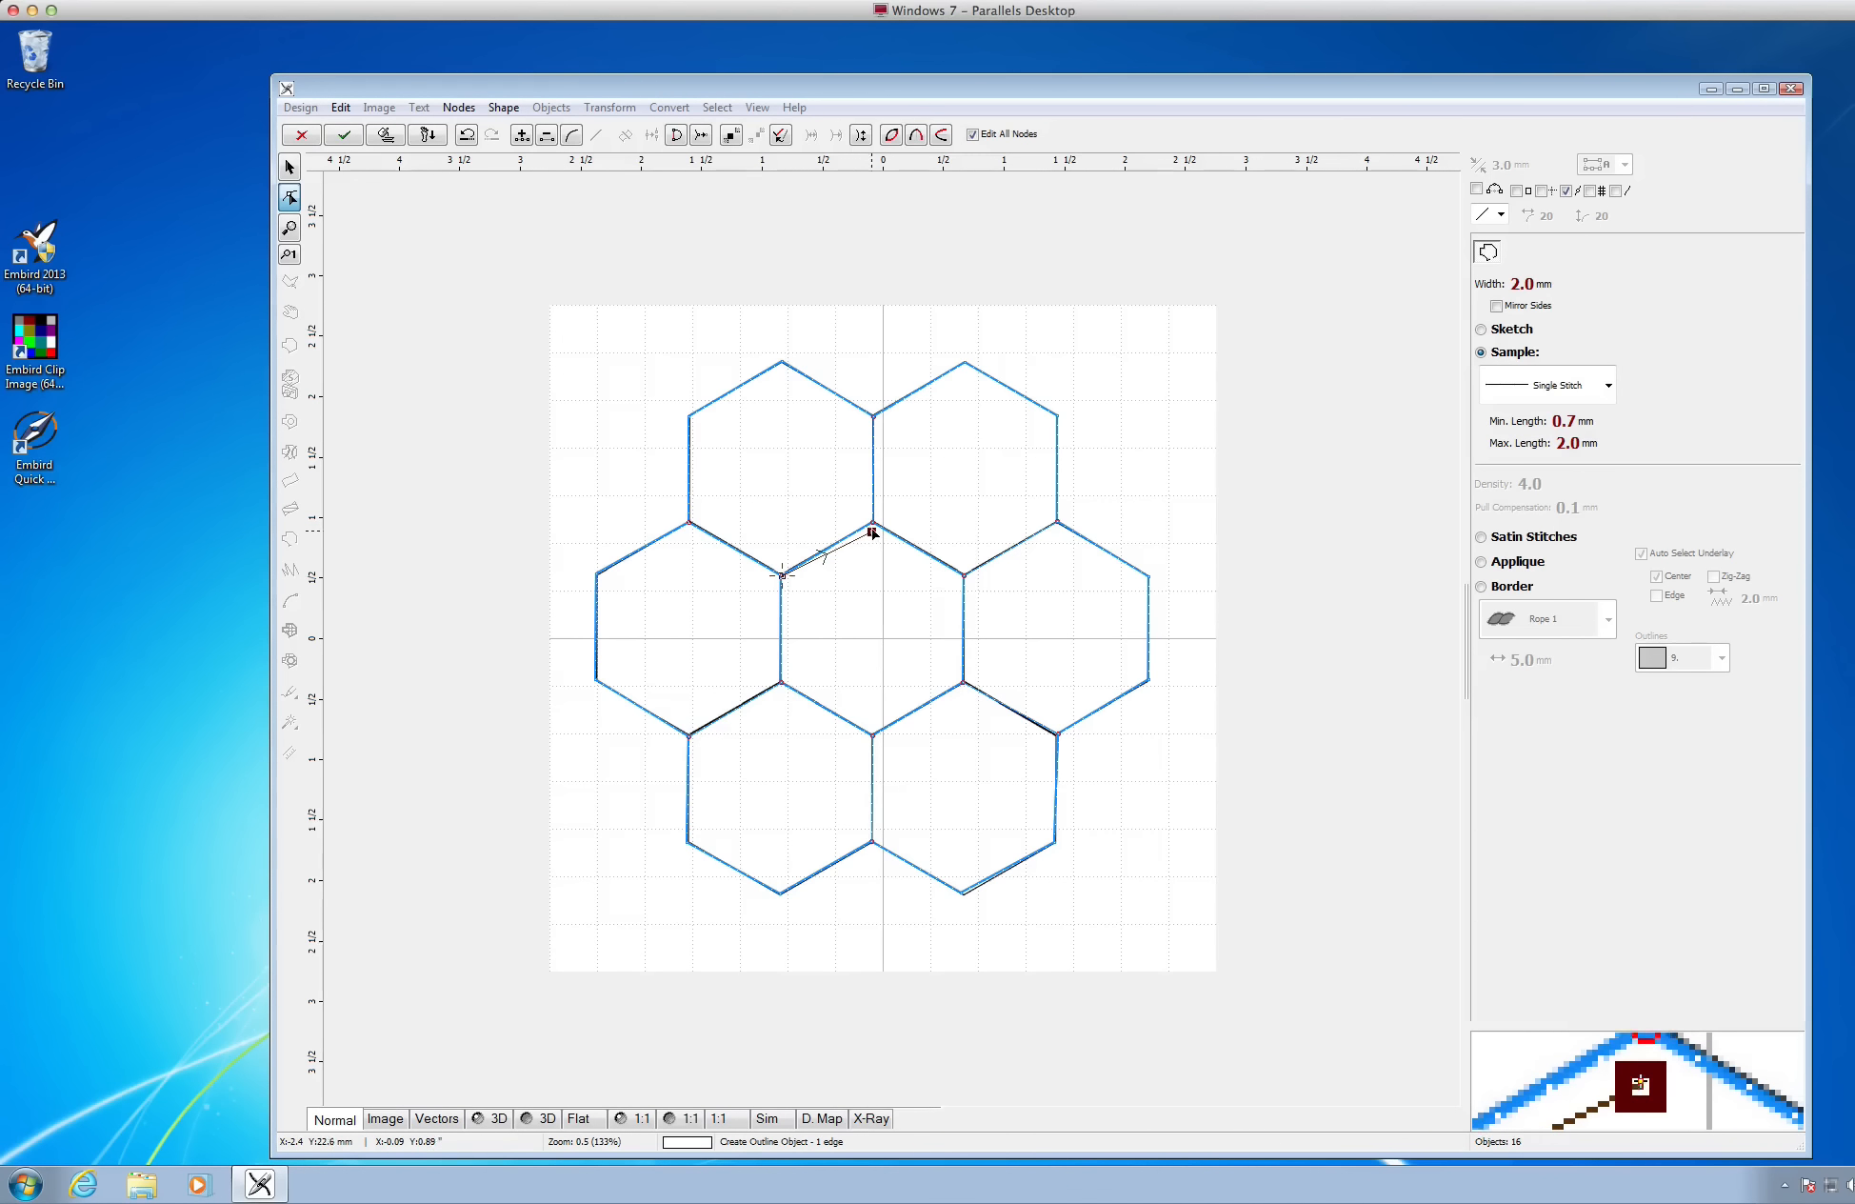
left_click(953, 584)
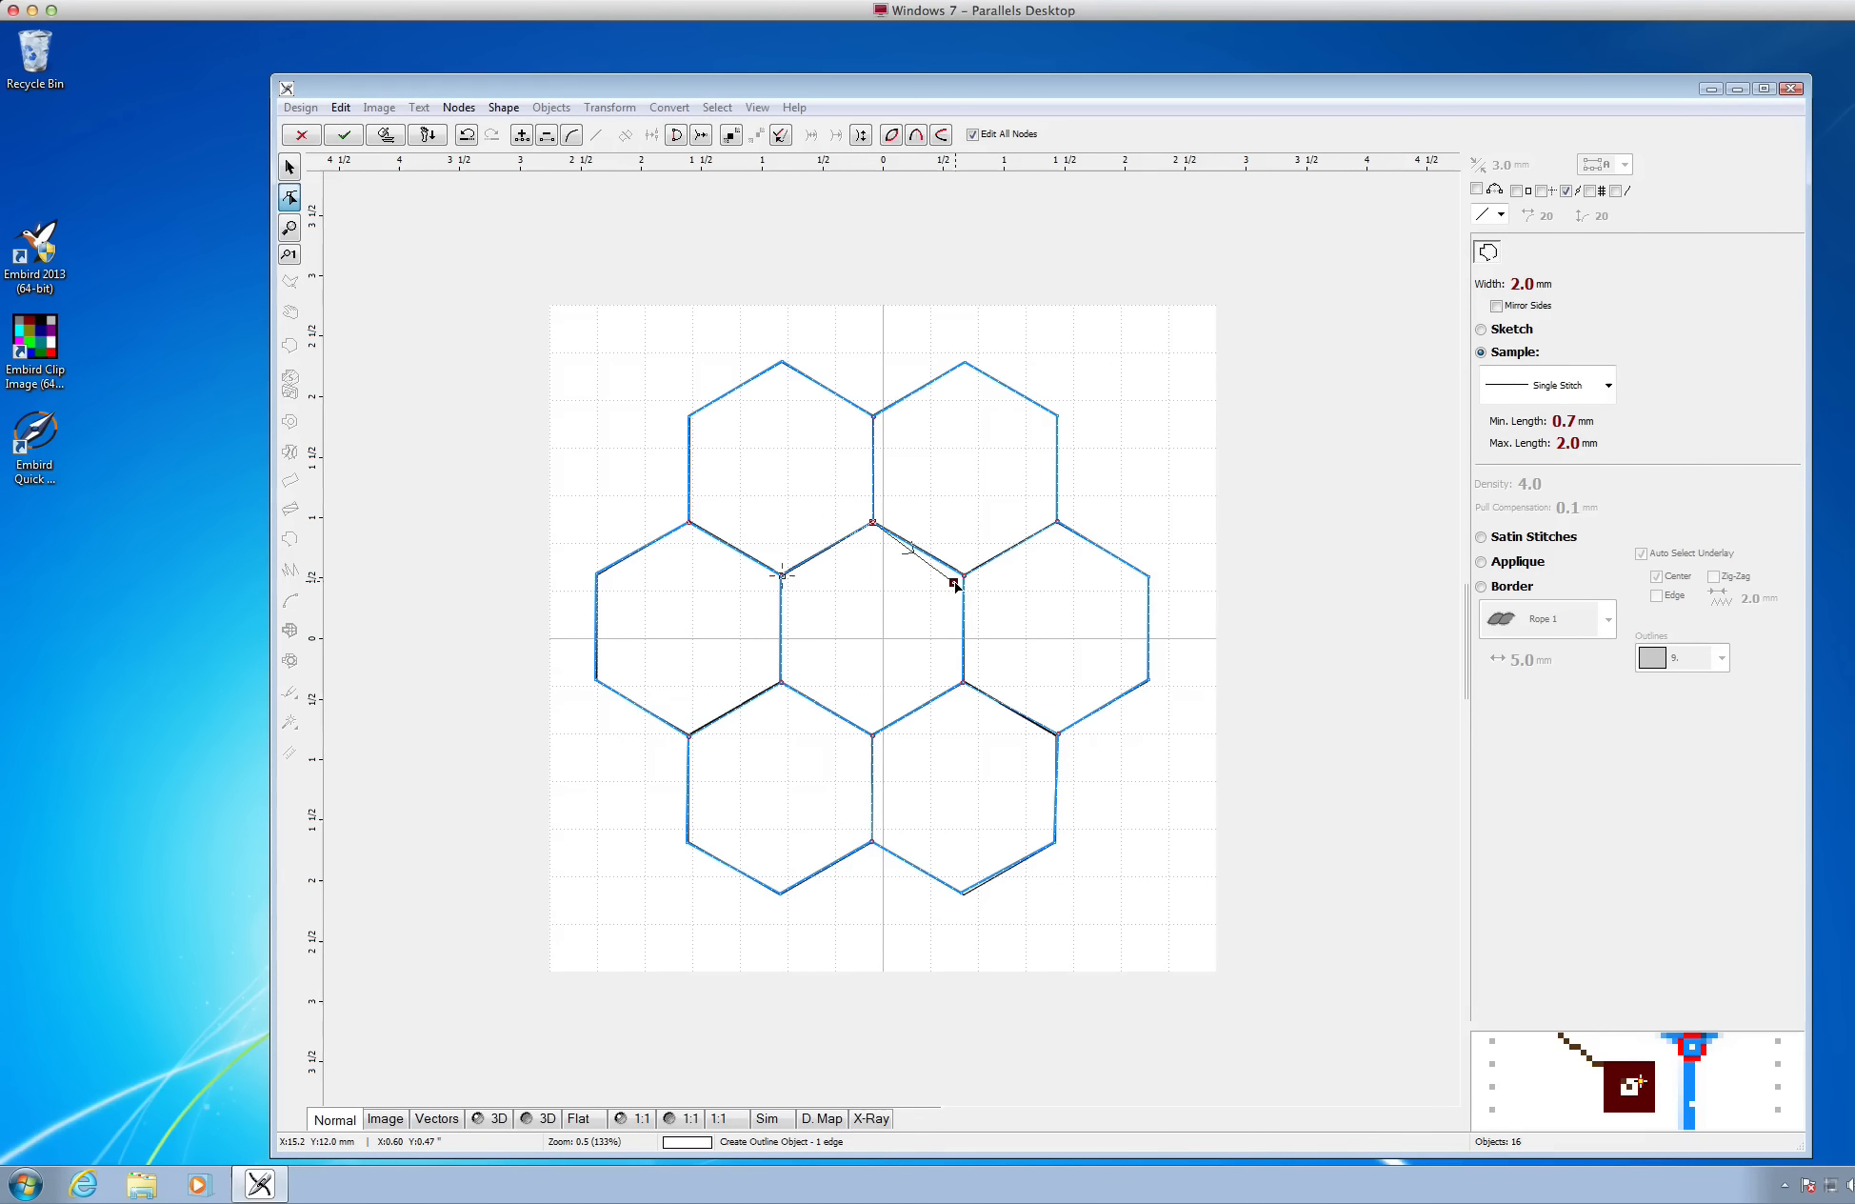
left_click(948, 678)
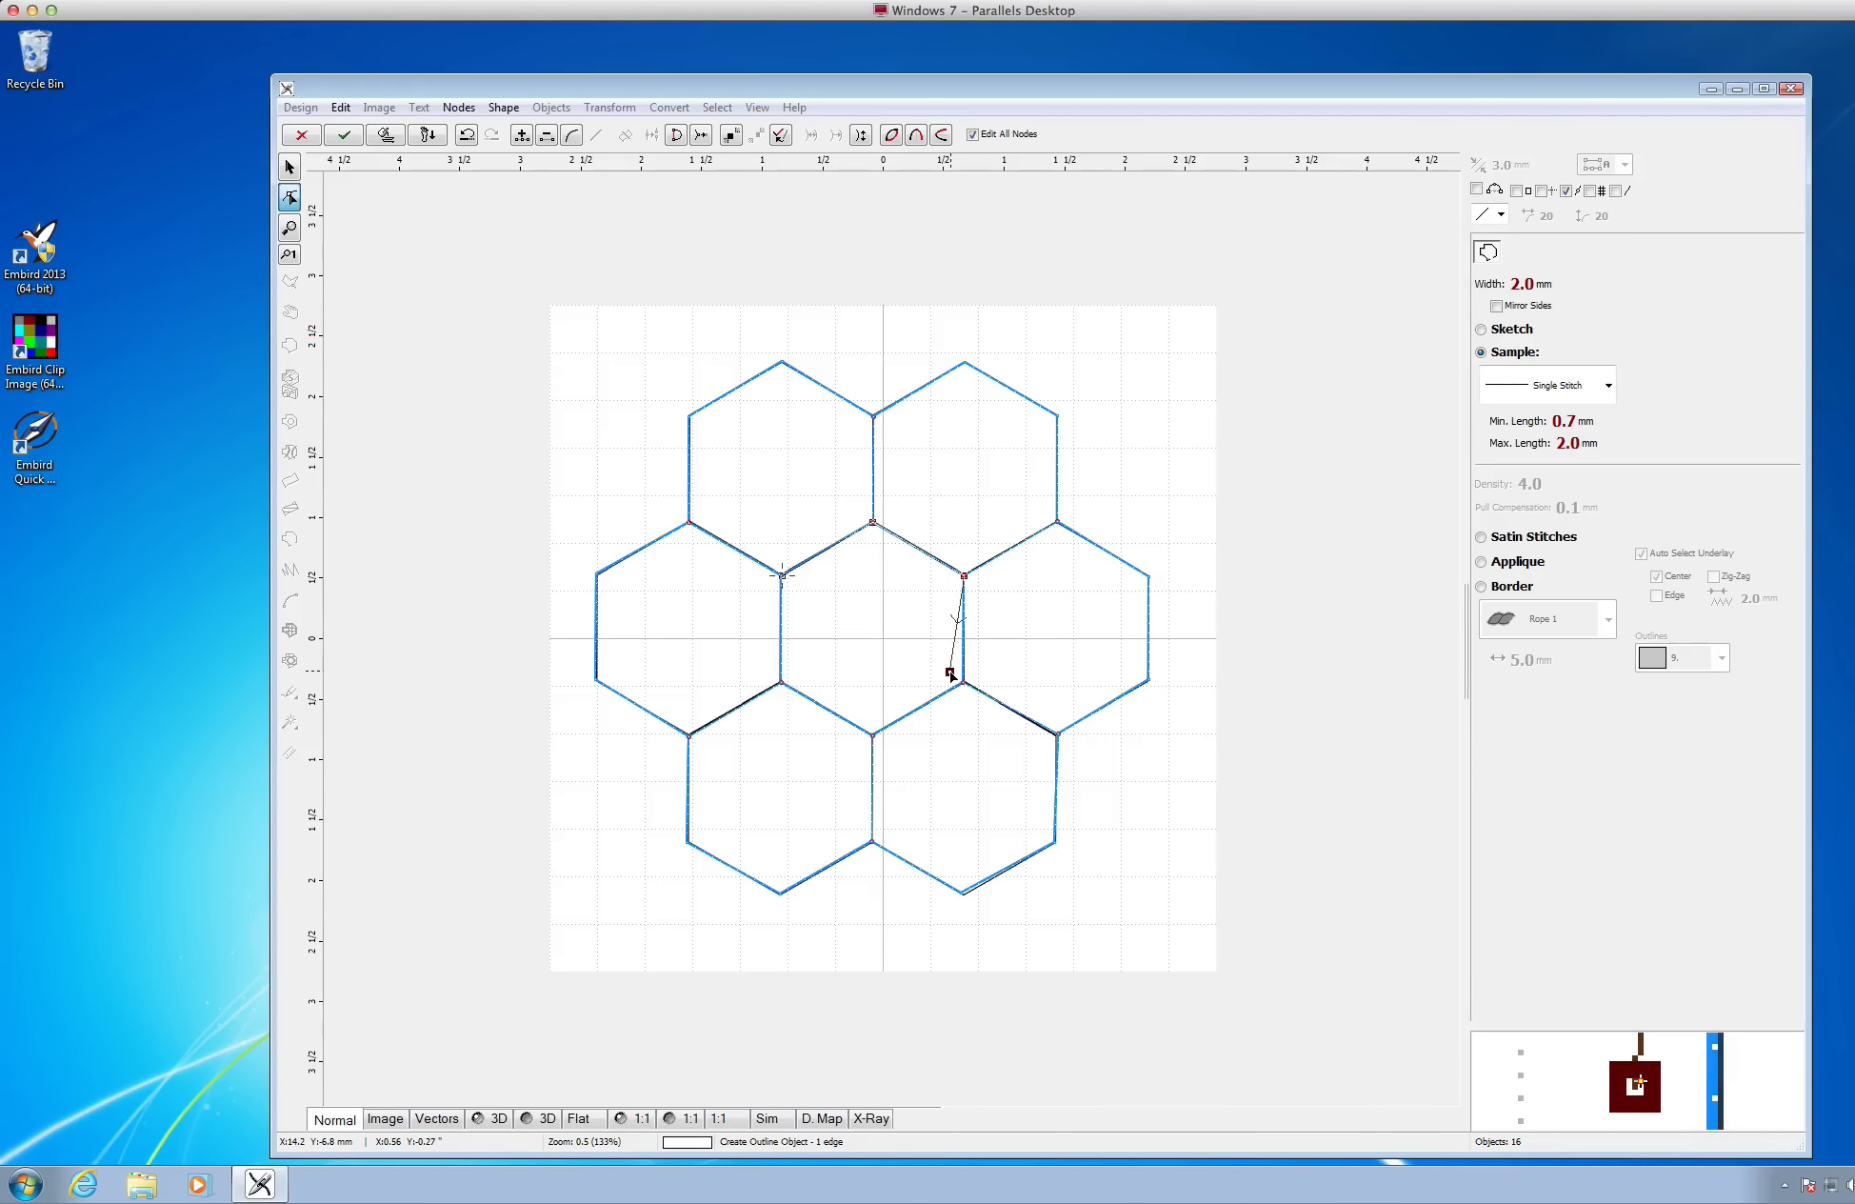
left_click_drag(951, 675, 958, 685)
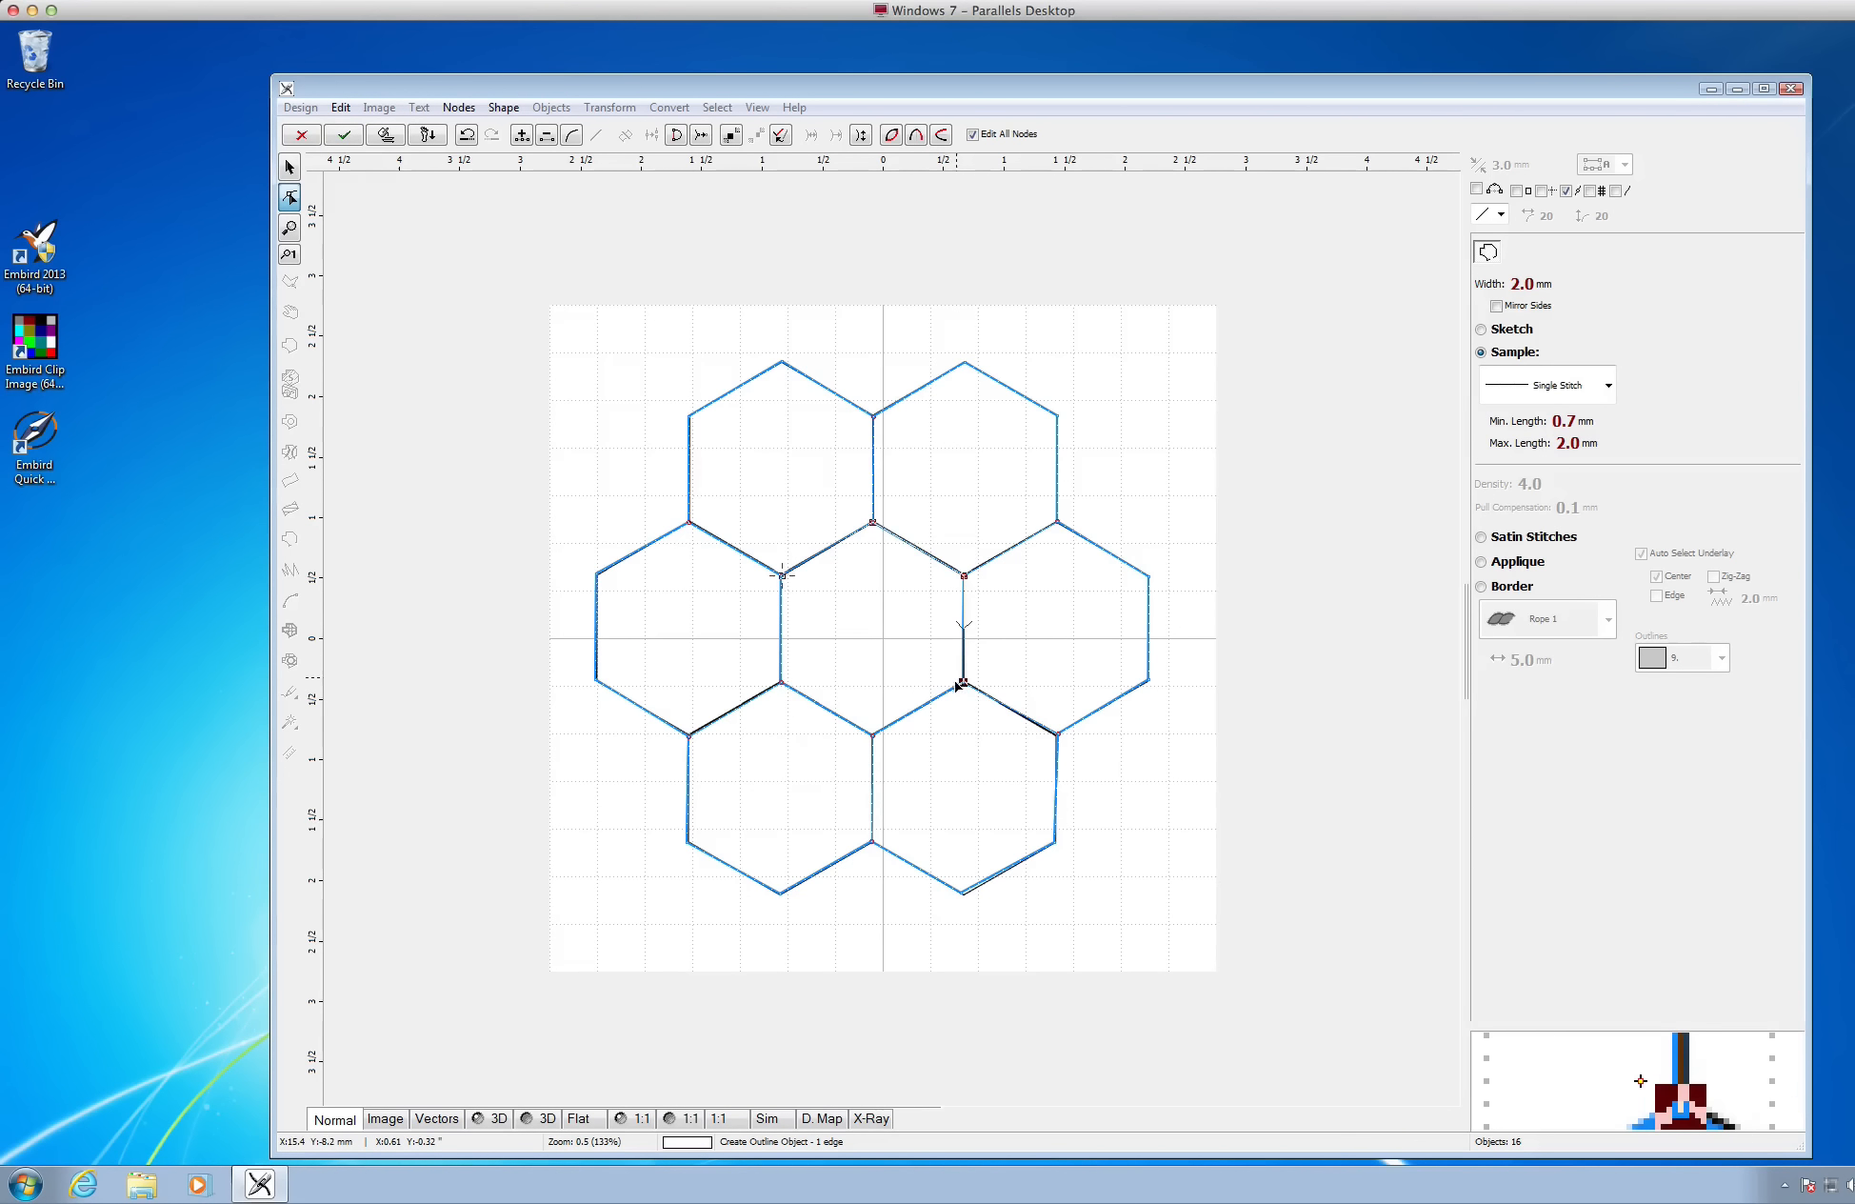
left_click(873, 732)
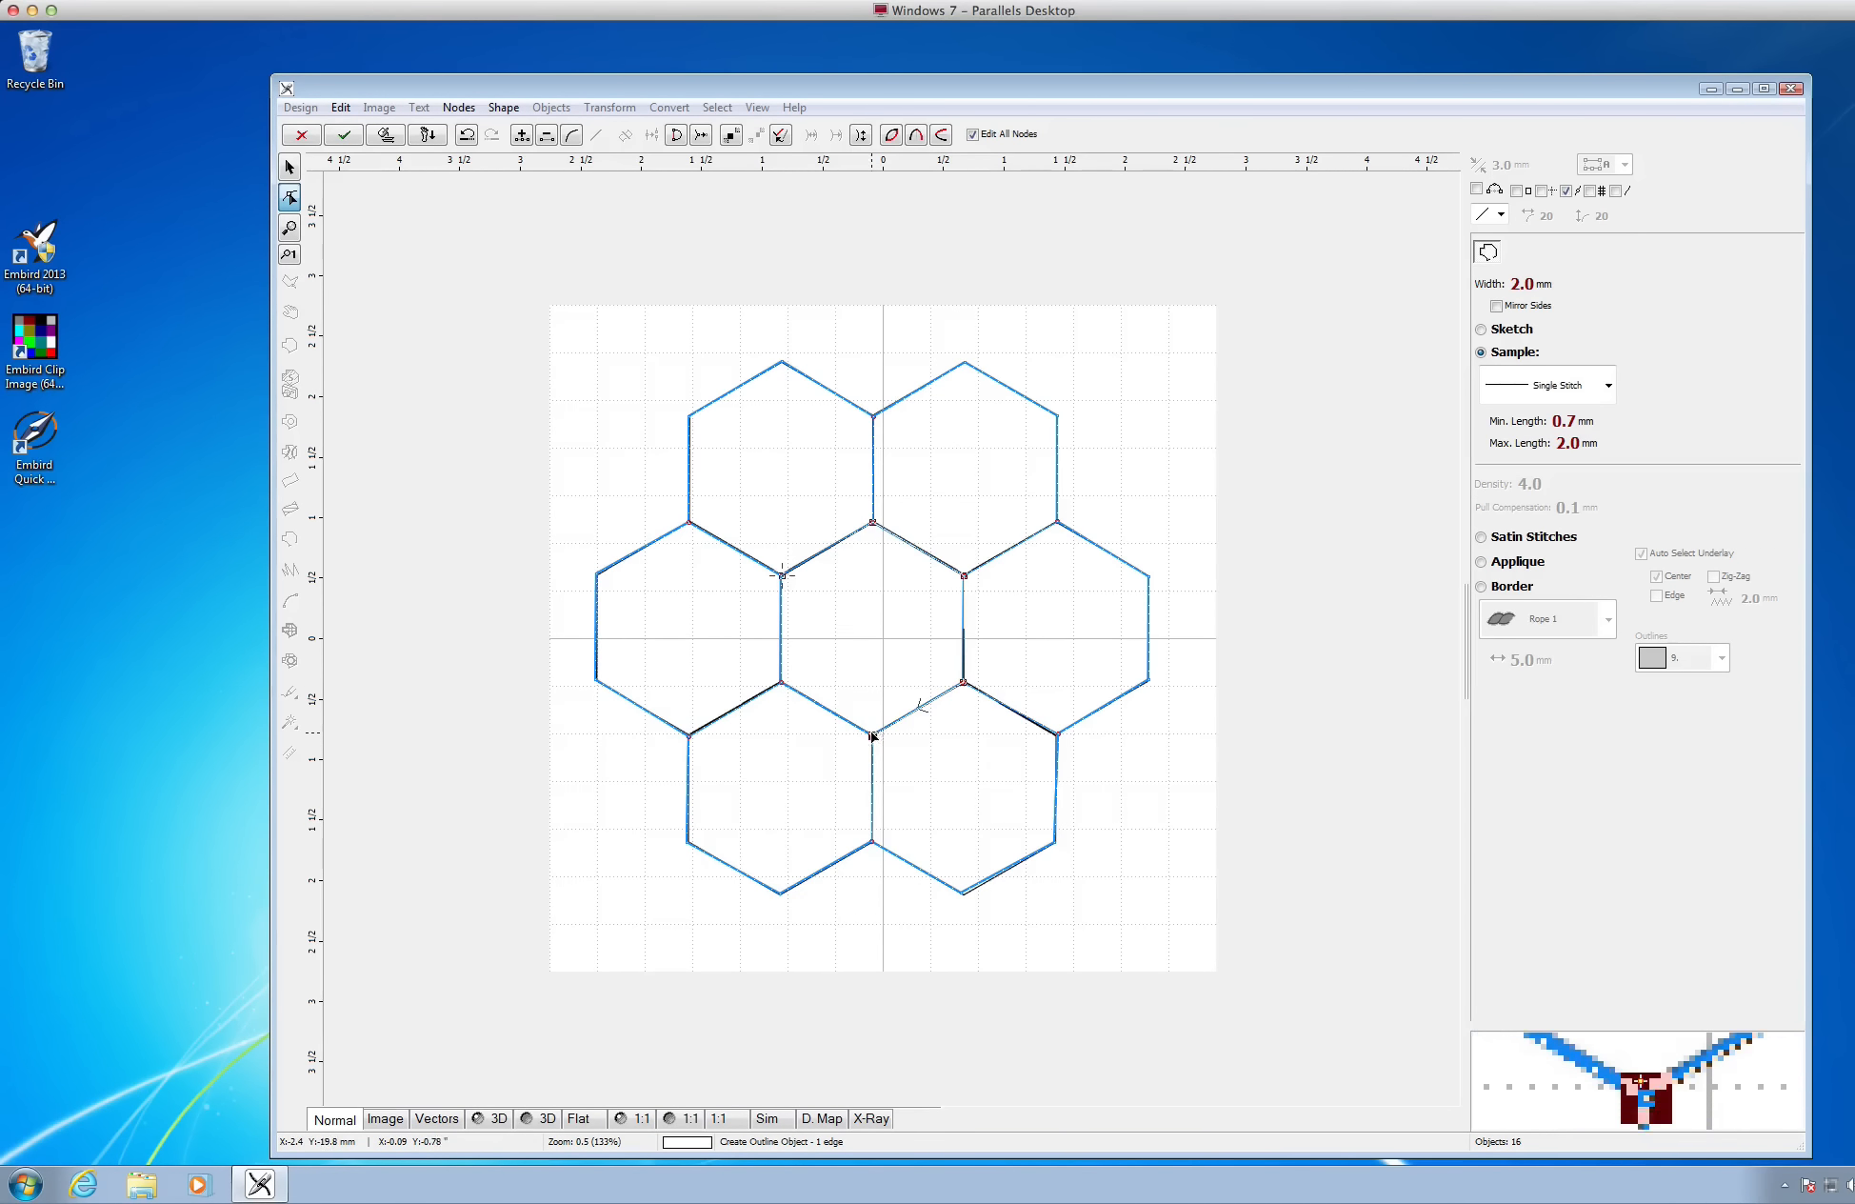
left_click_drag(790, 678, 783, 682)
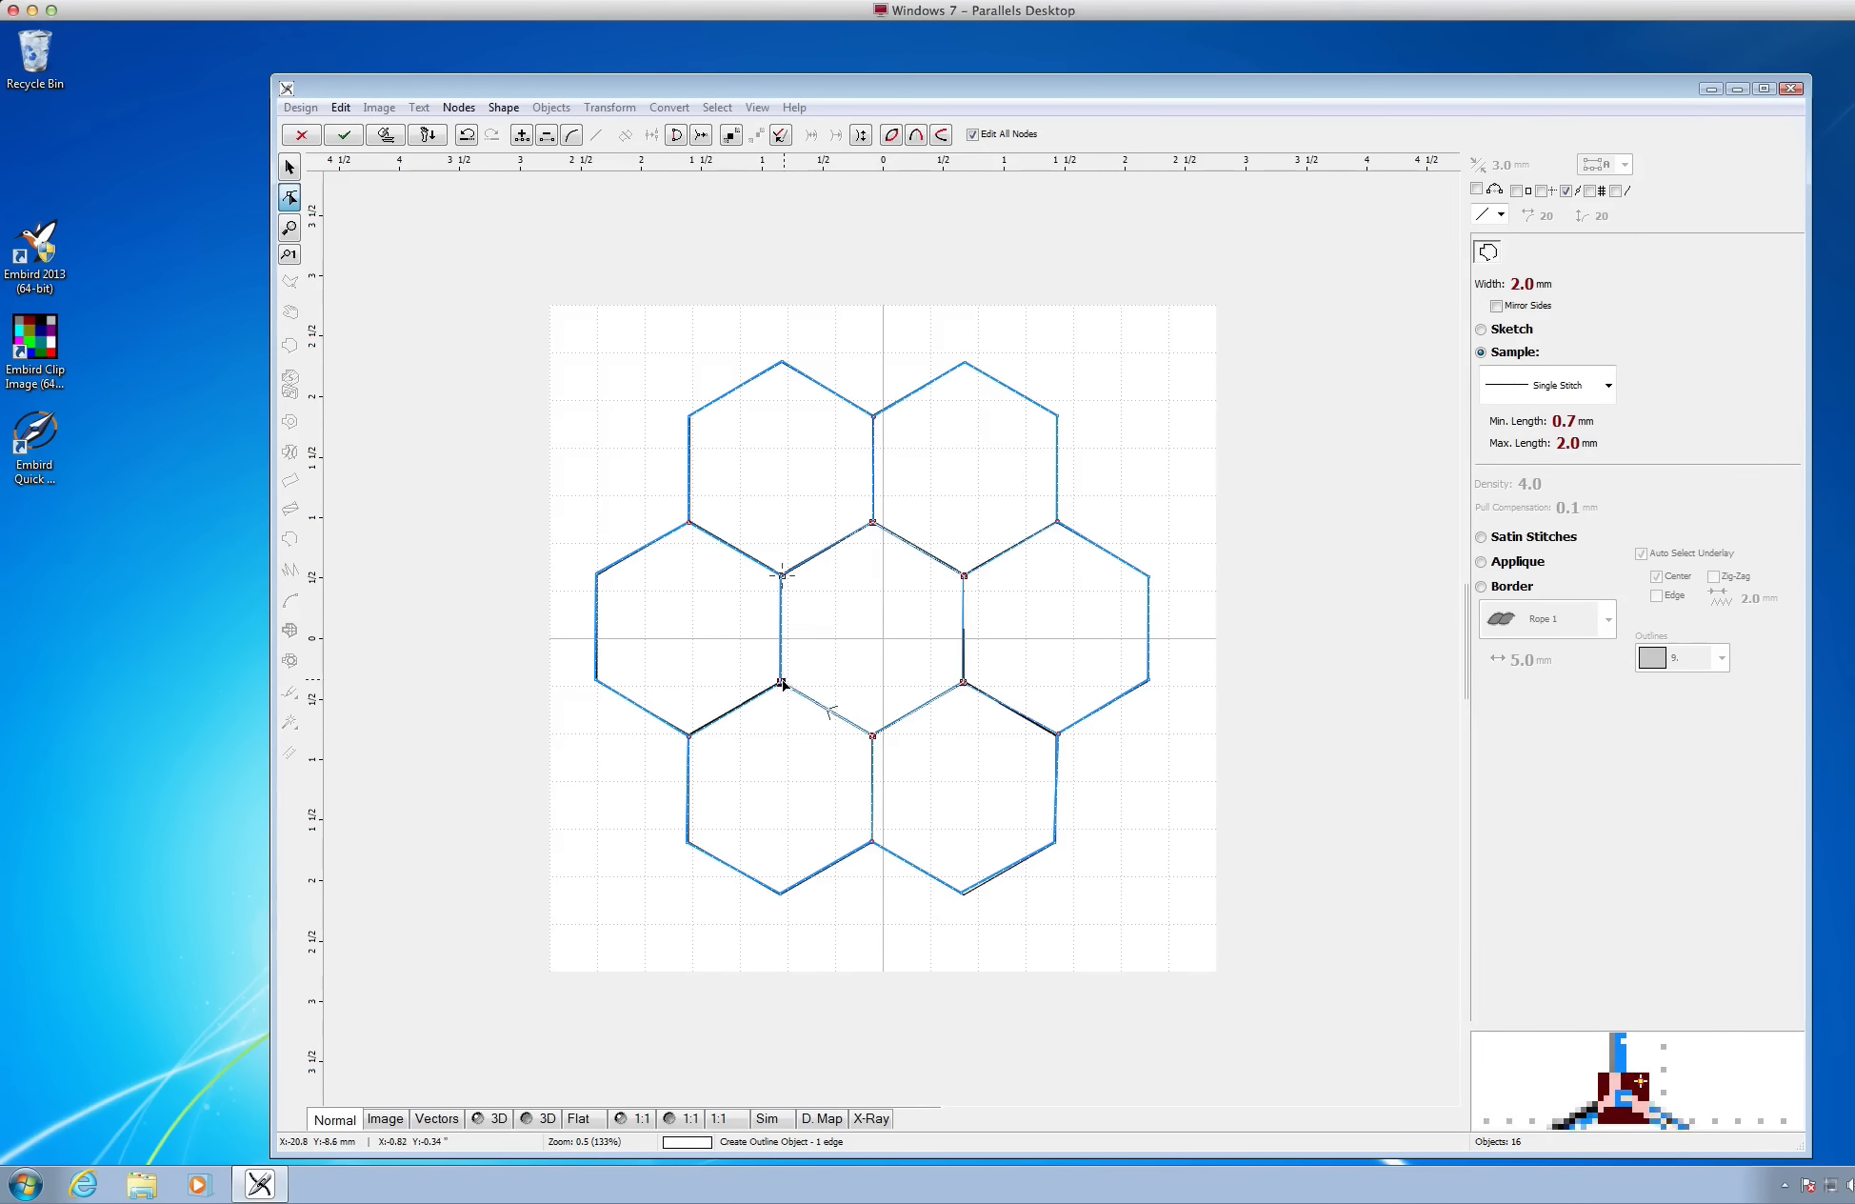
left_click(781, 578)
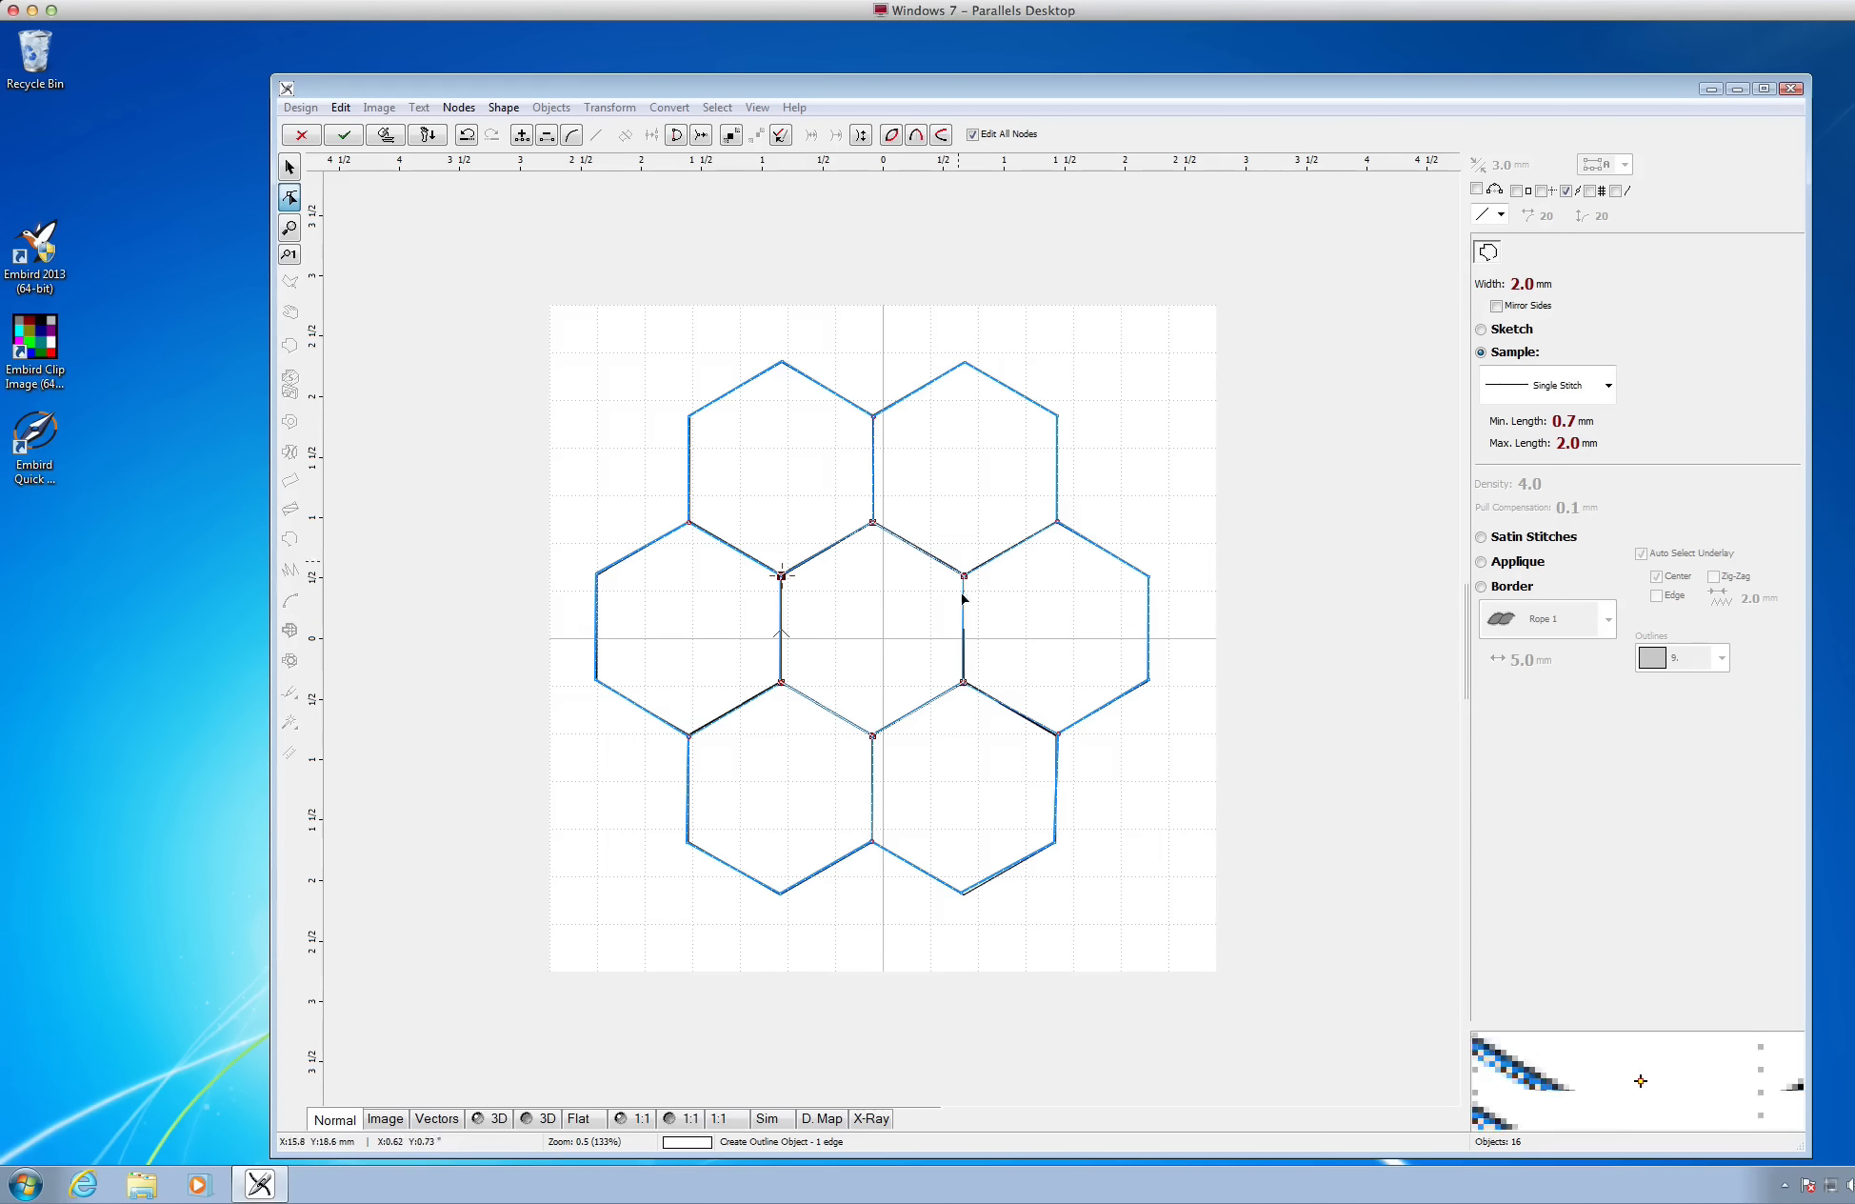
right_click(839, 580)
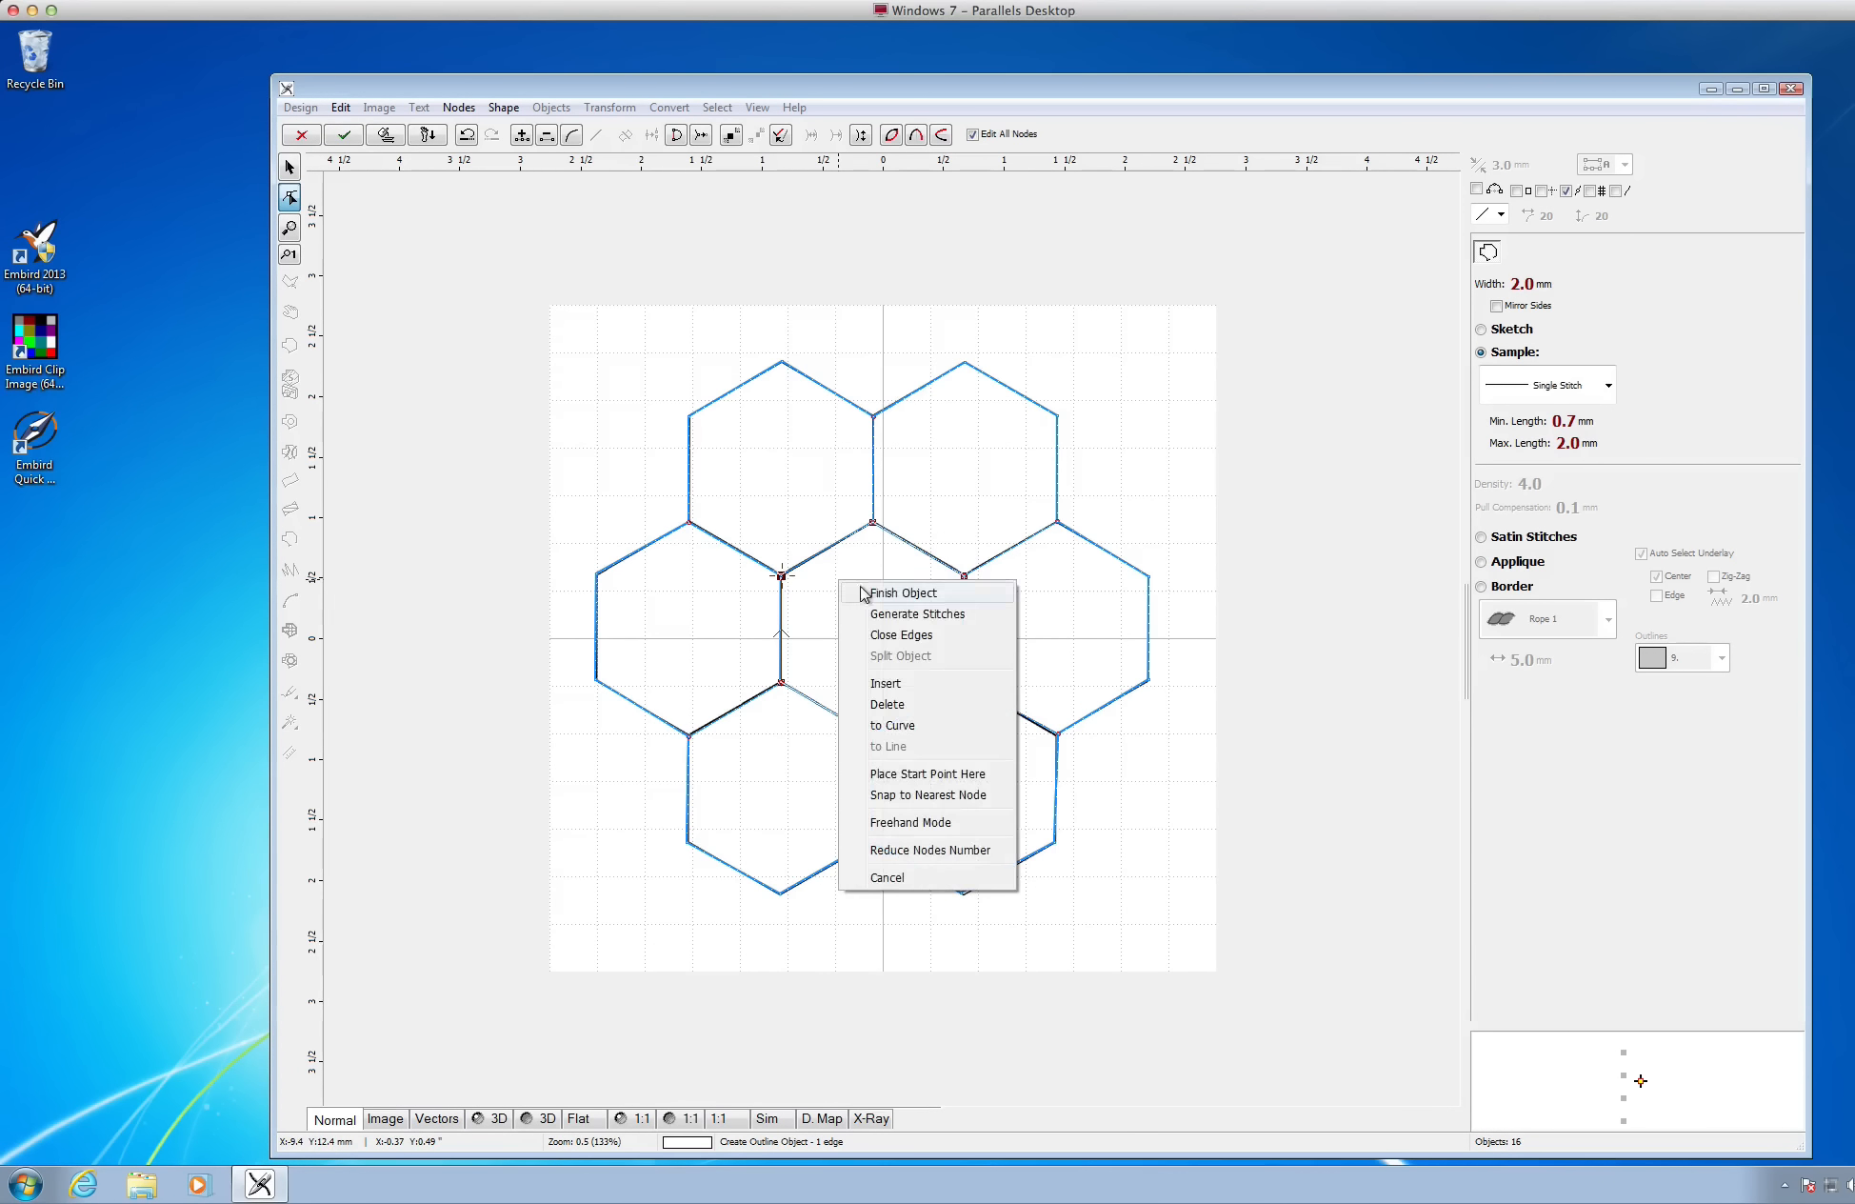
left_click(903, 592)
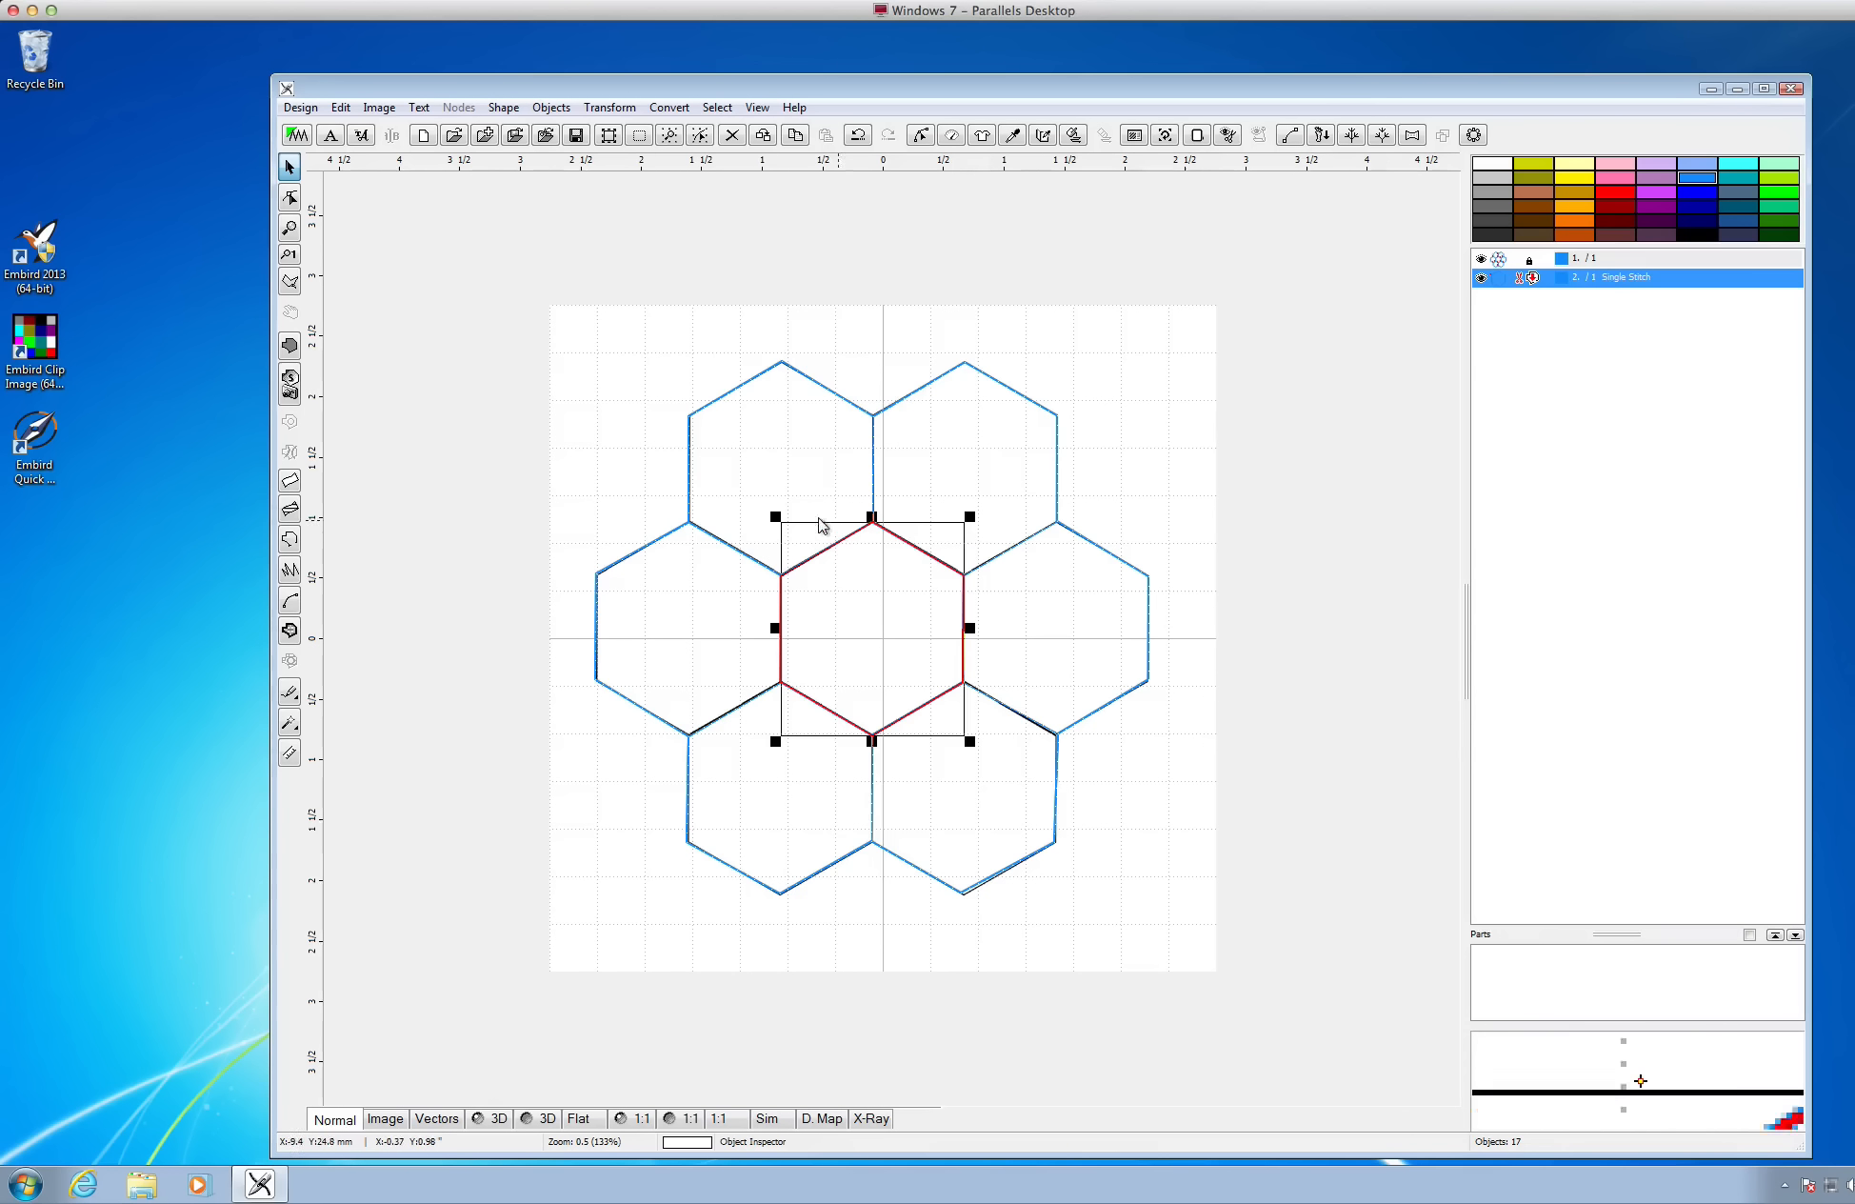
left_click(752, 531)
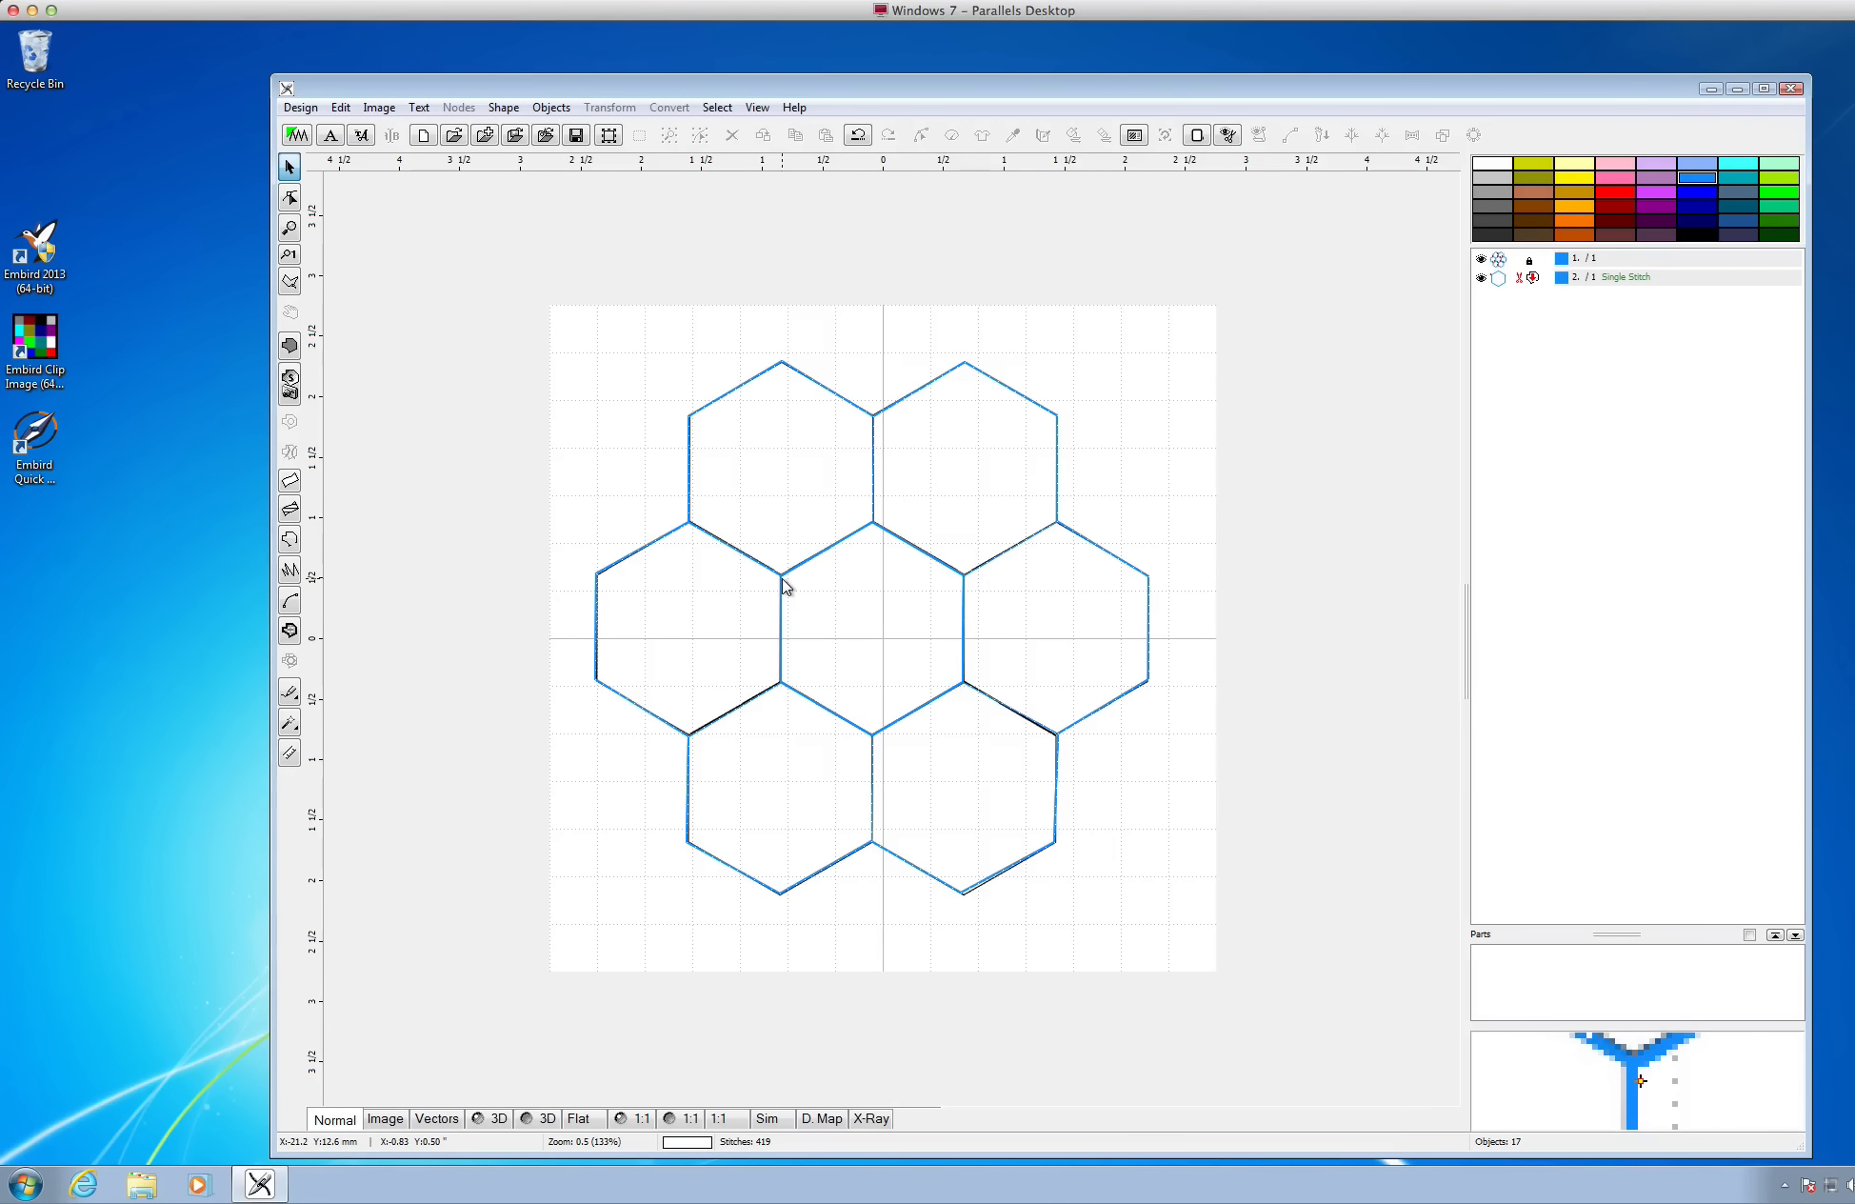
Trace the upper-left hexagon clockwise as a new outline object, starting and ending at its bottom corner, then finish and deselect it
left_click(290, 540)
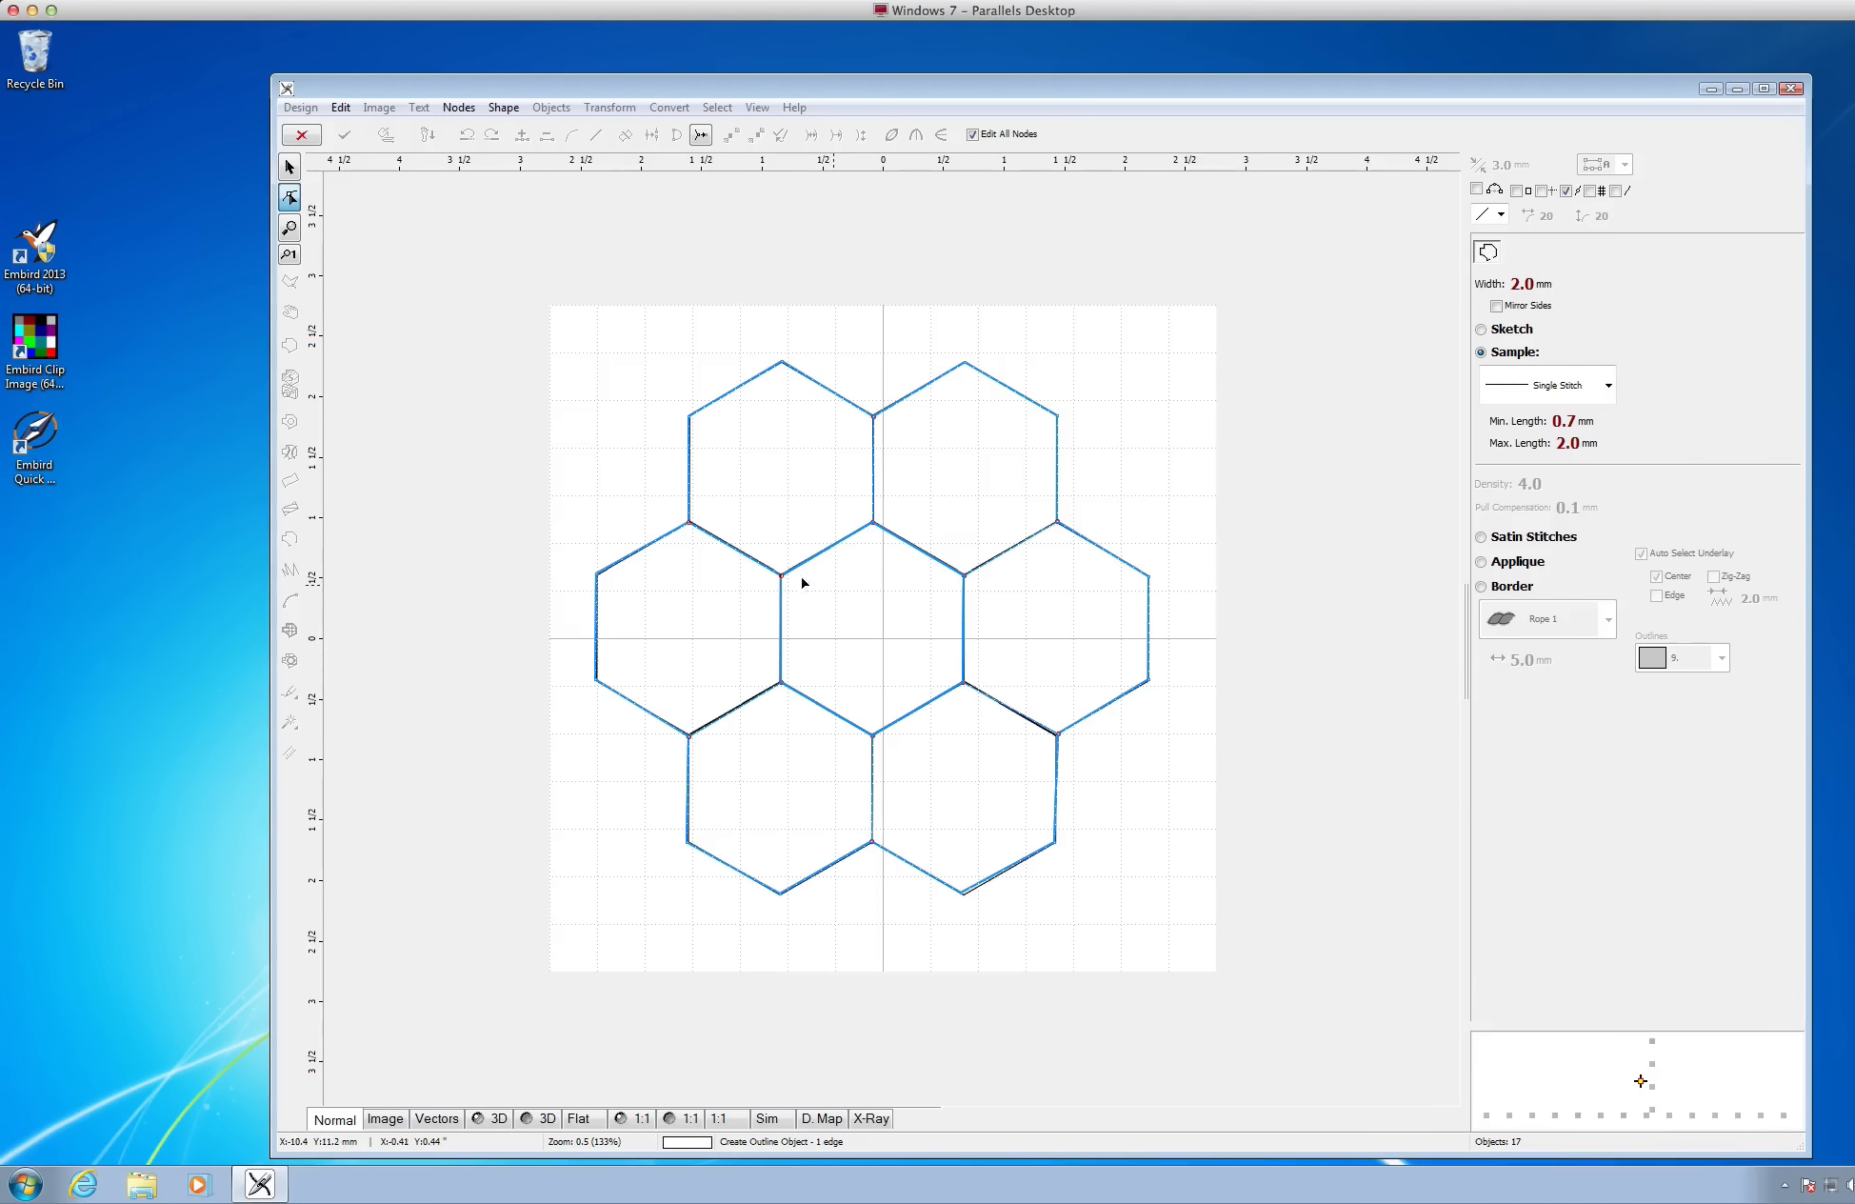
left_click(775, 581)
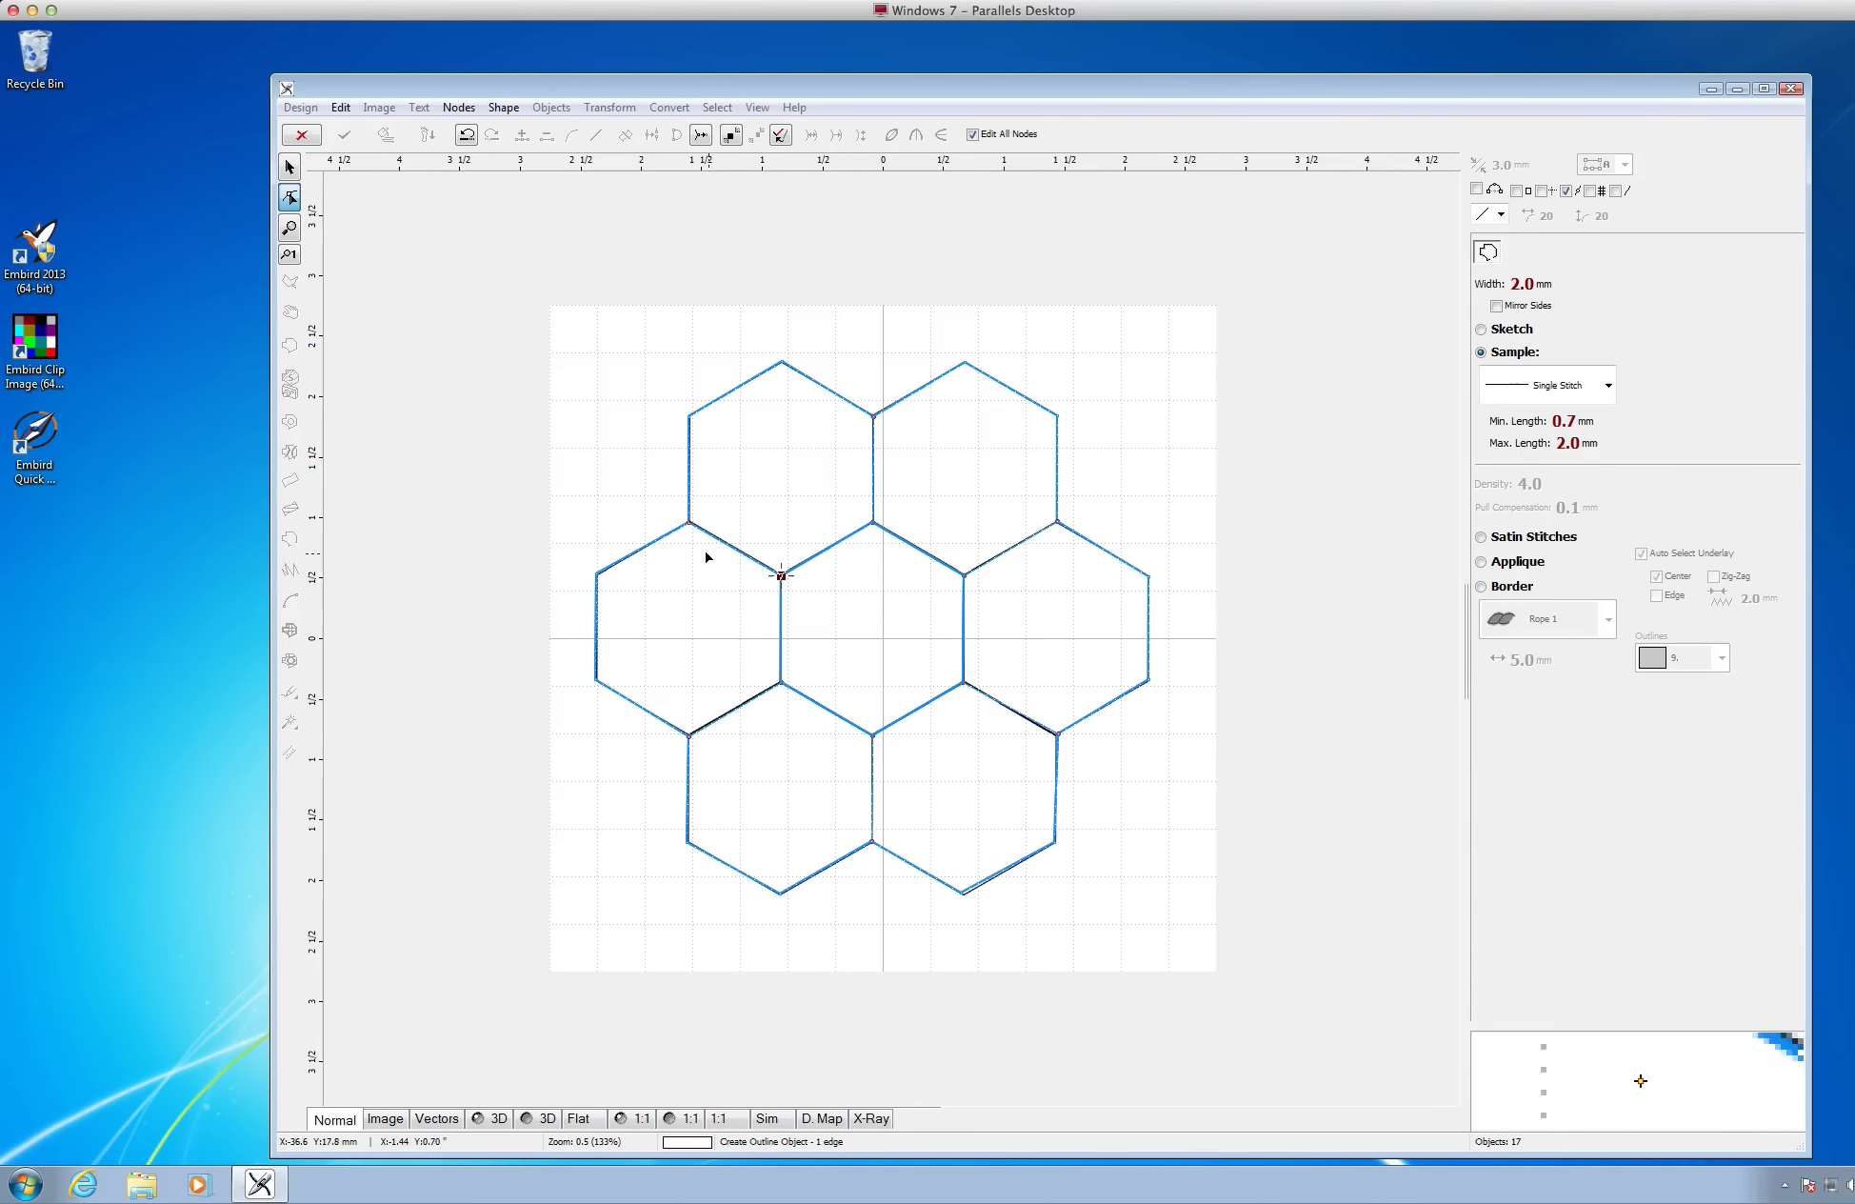
left_click(690, 523)
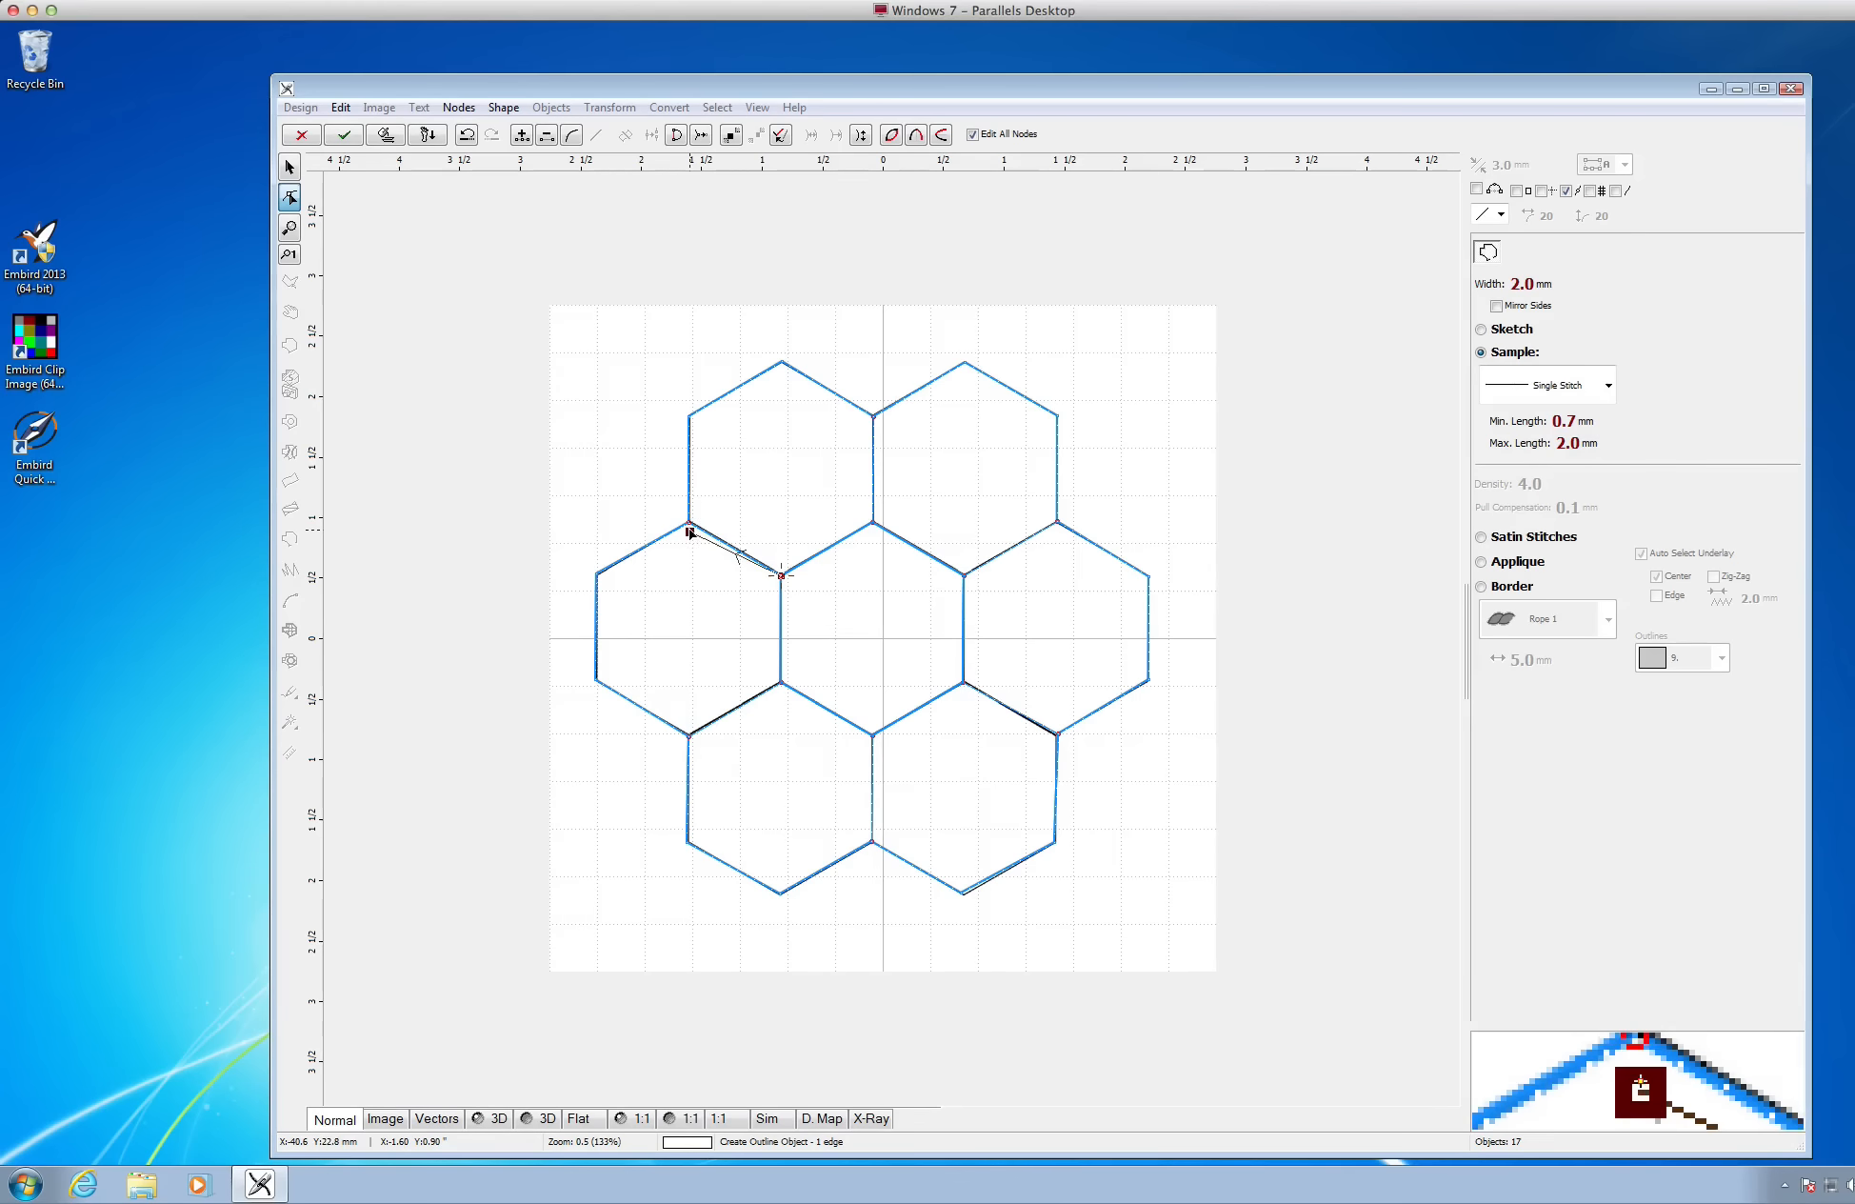
left_click(691, 417)
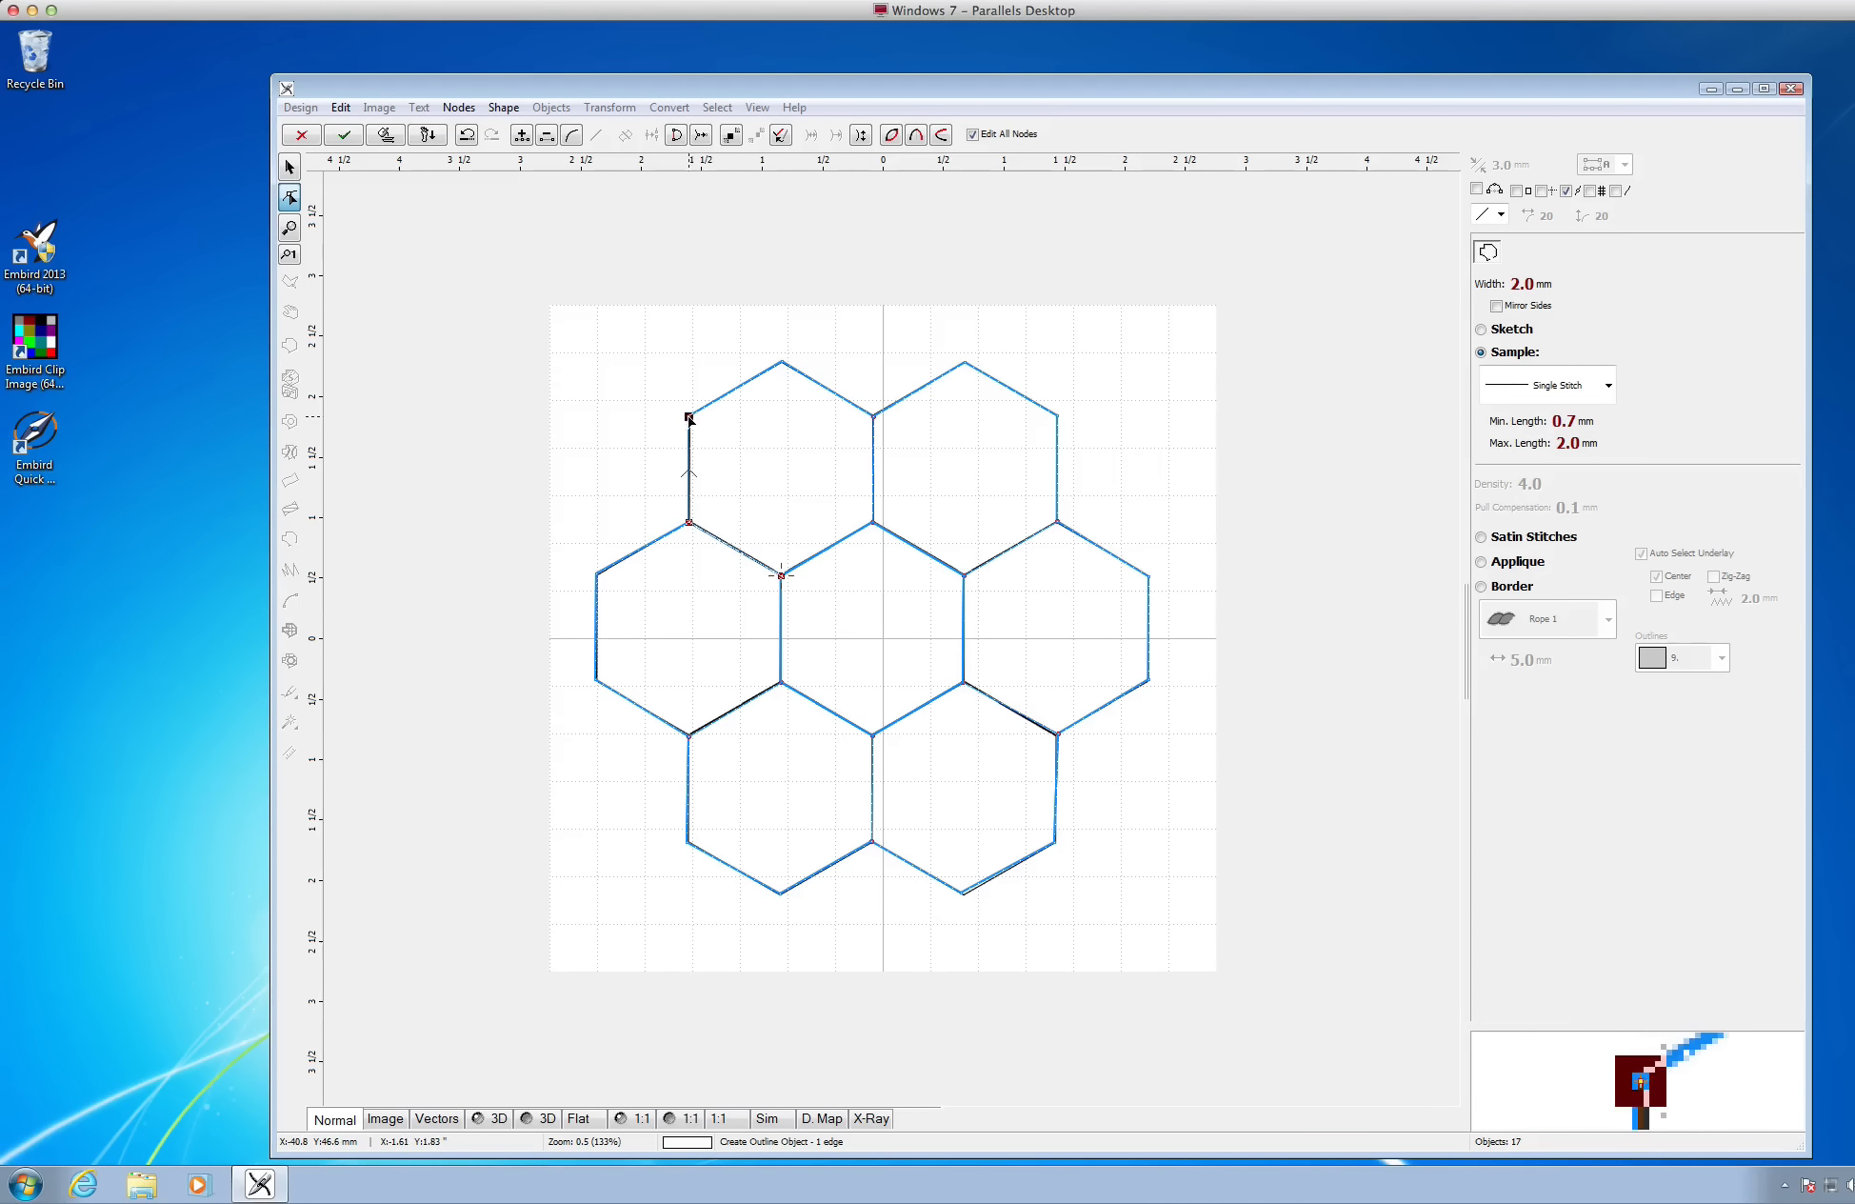
left_click(782, 362)
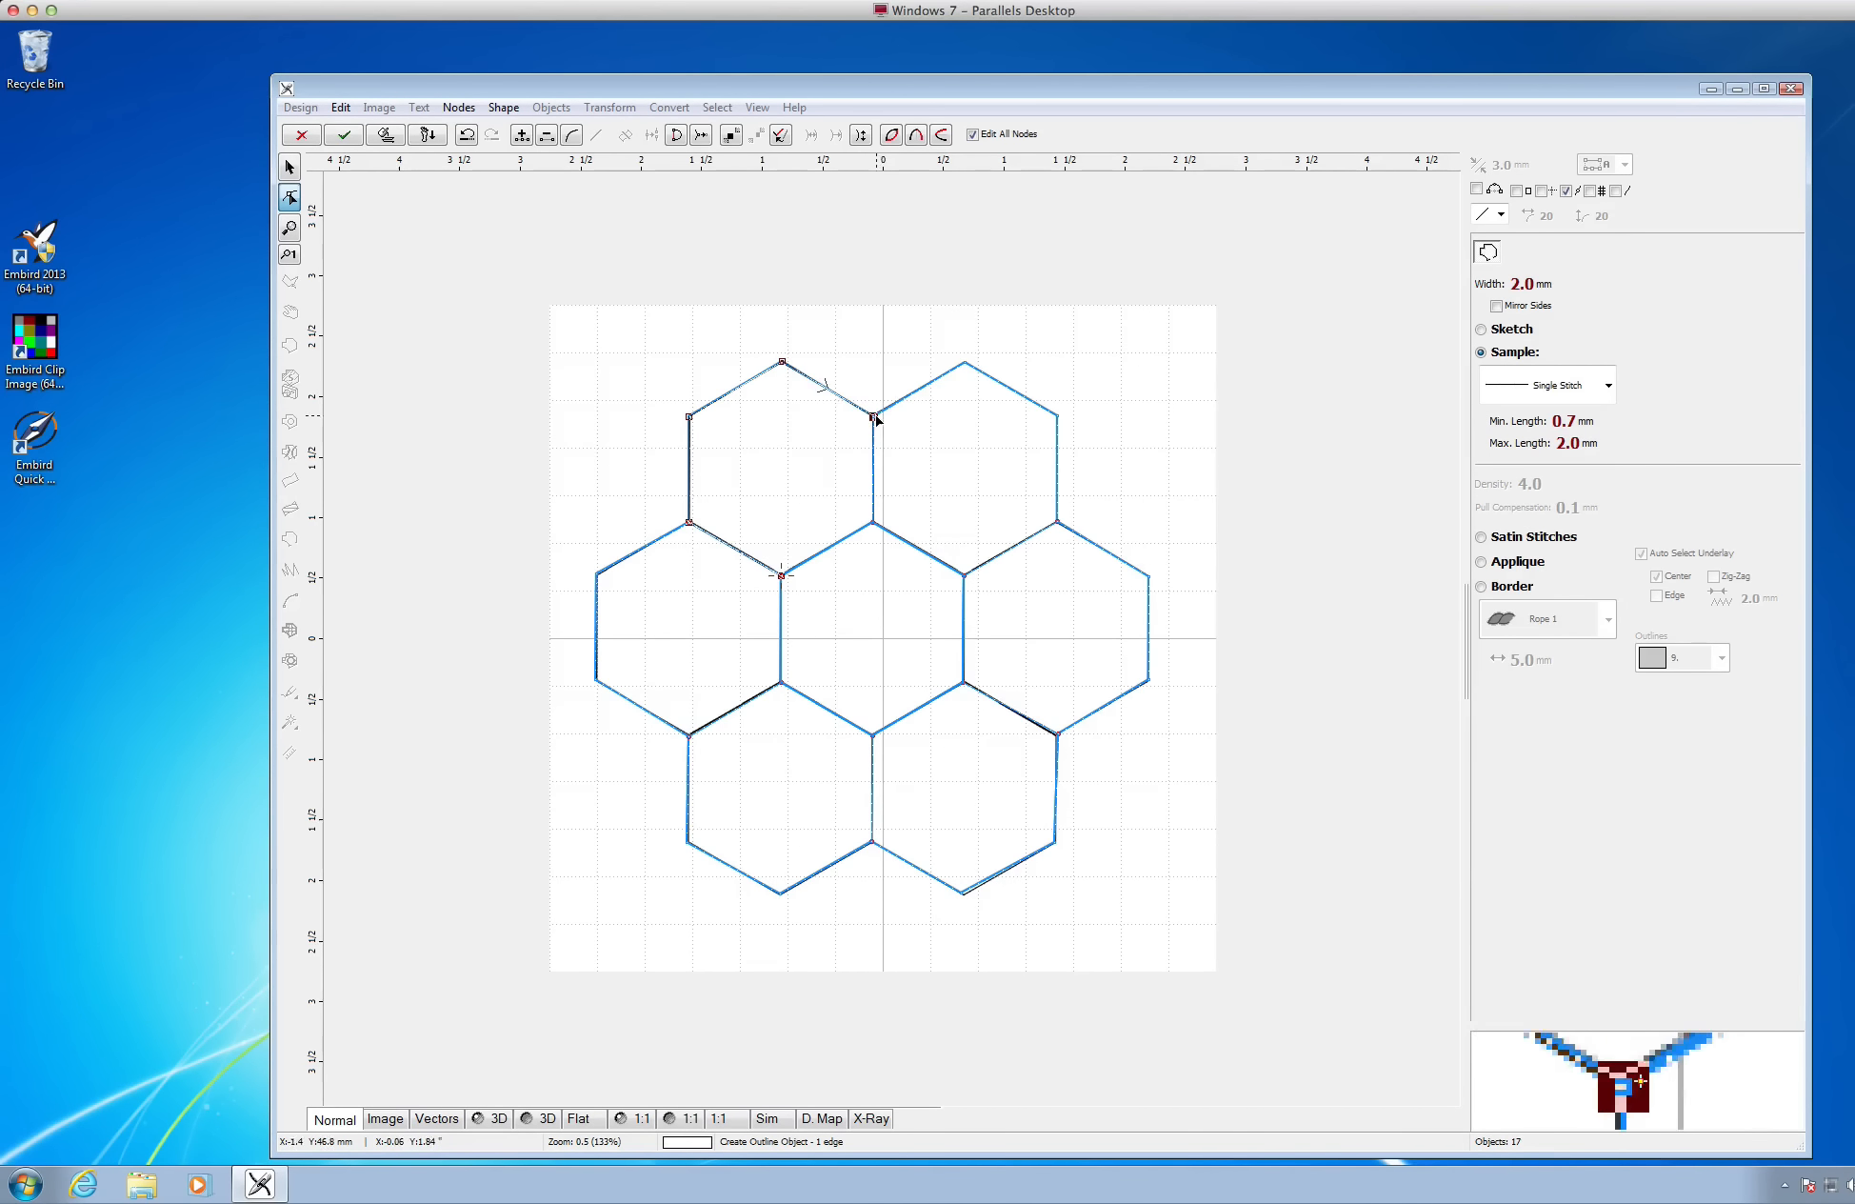
left_click(862, 512)
left_click(869, 521)
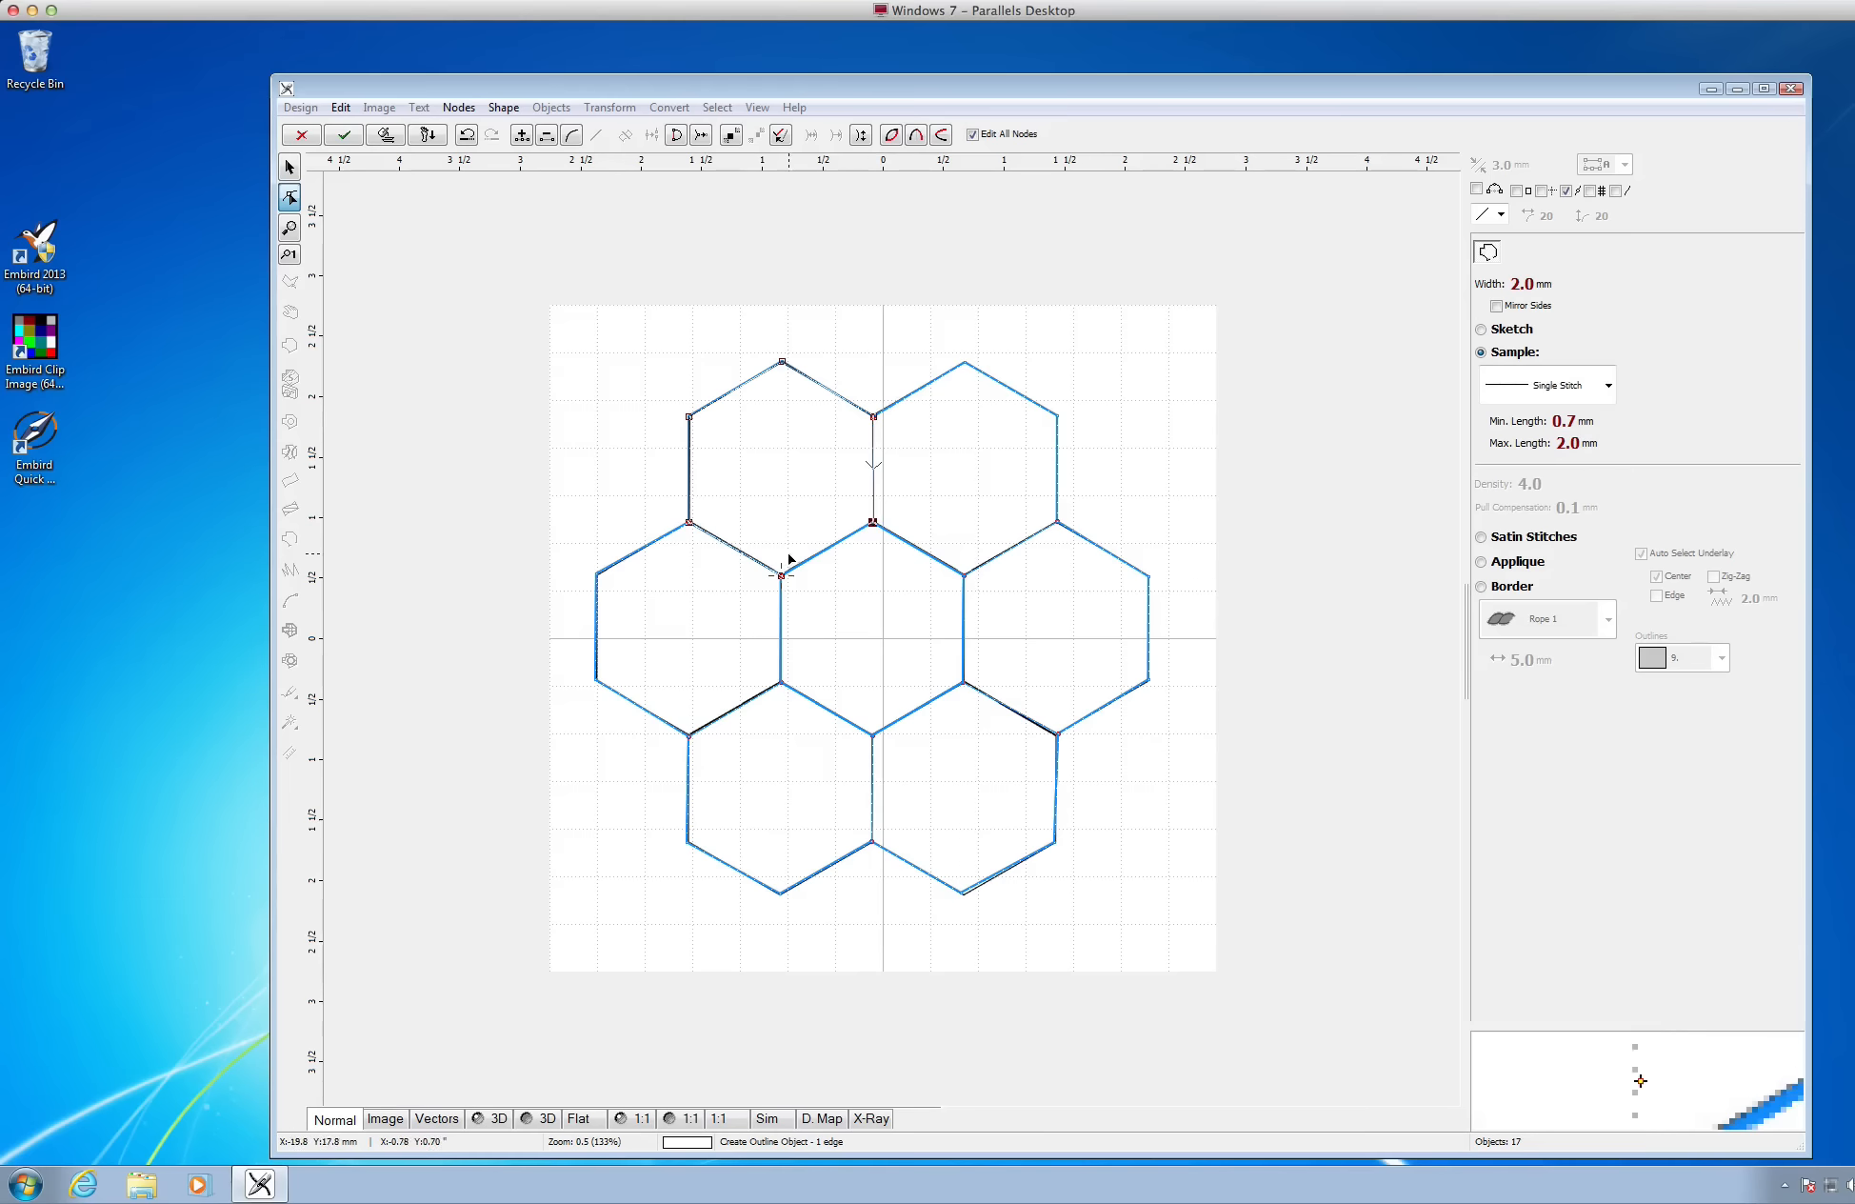
right_click(782, 501)
left_click(827, 515)
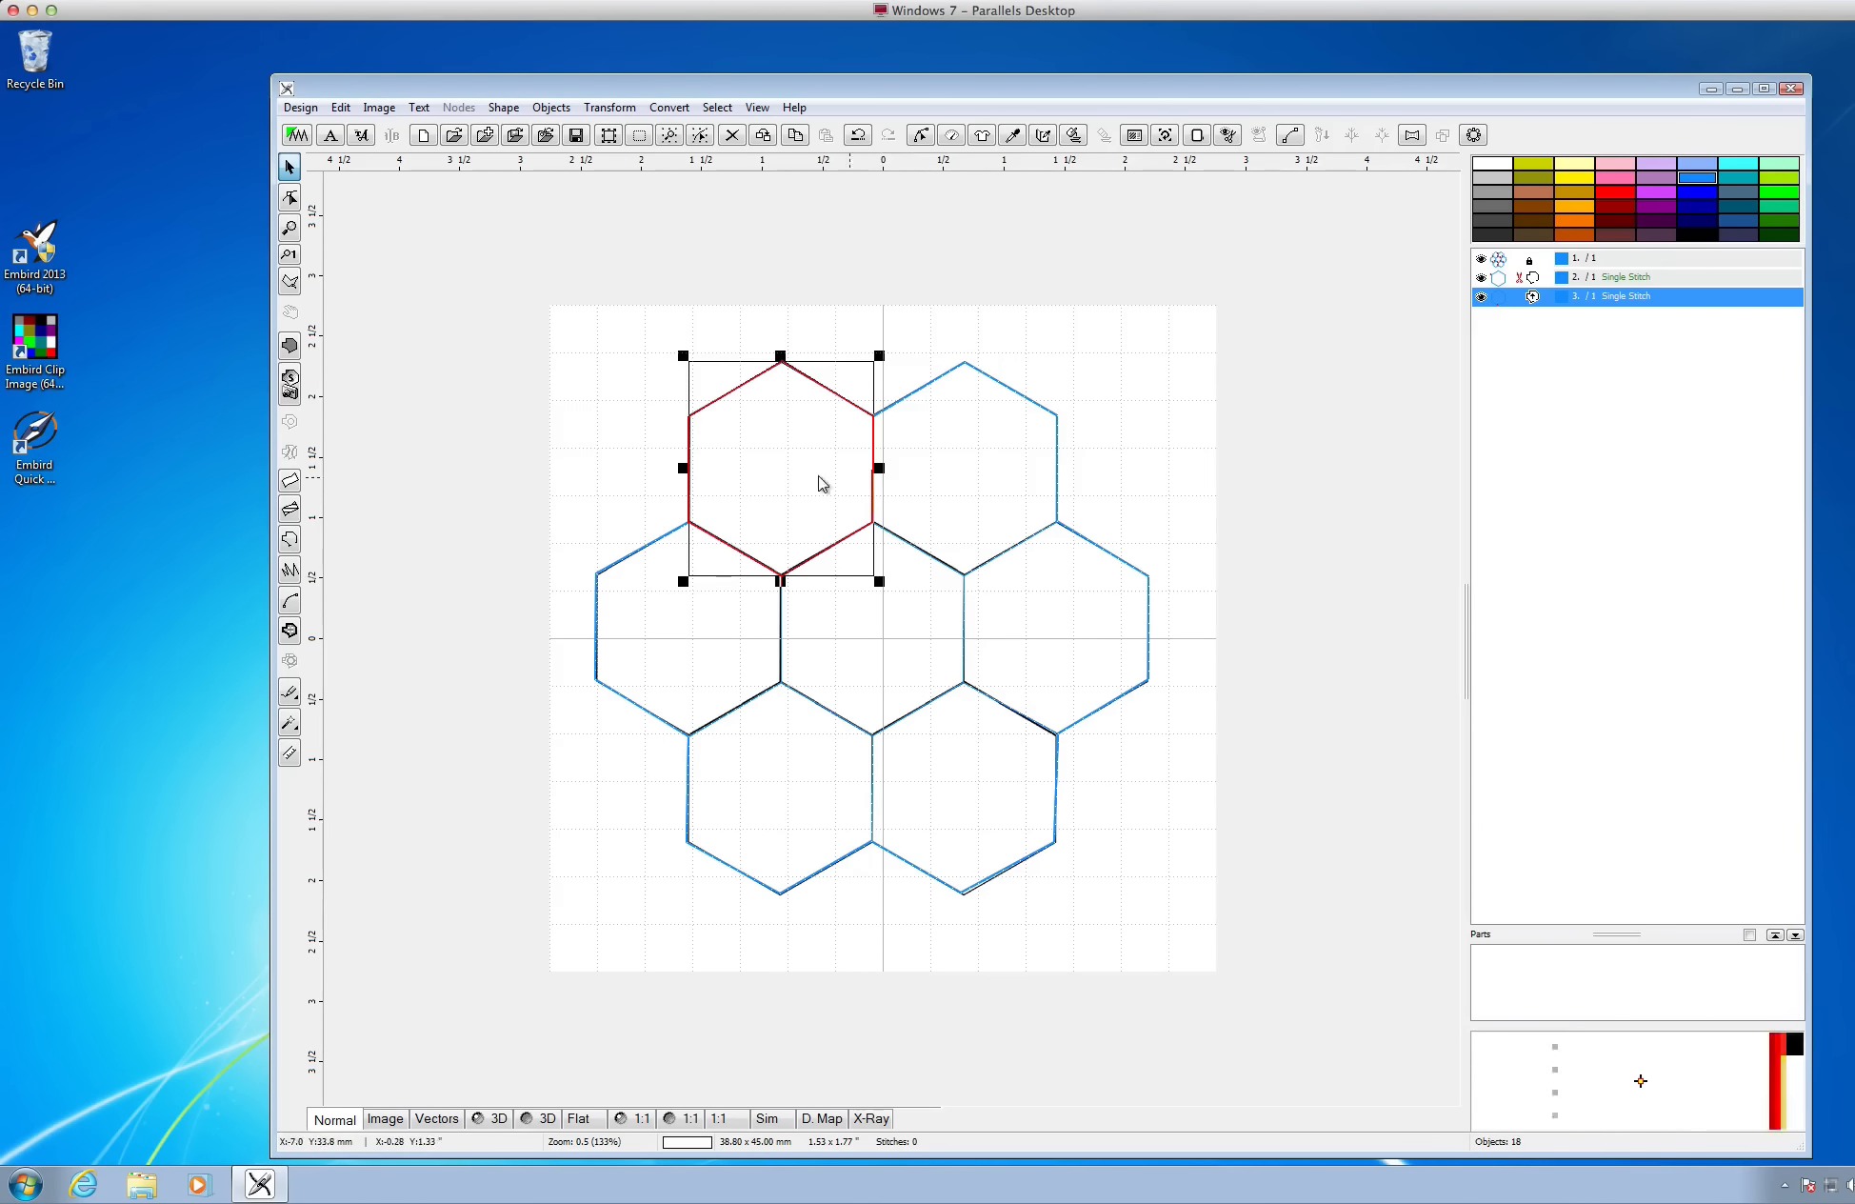
left_click(965, 467)
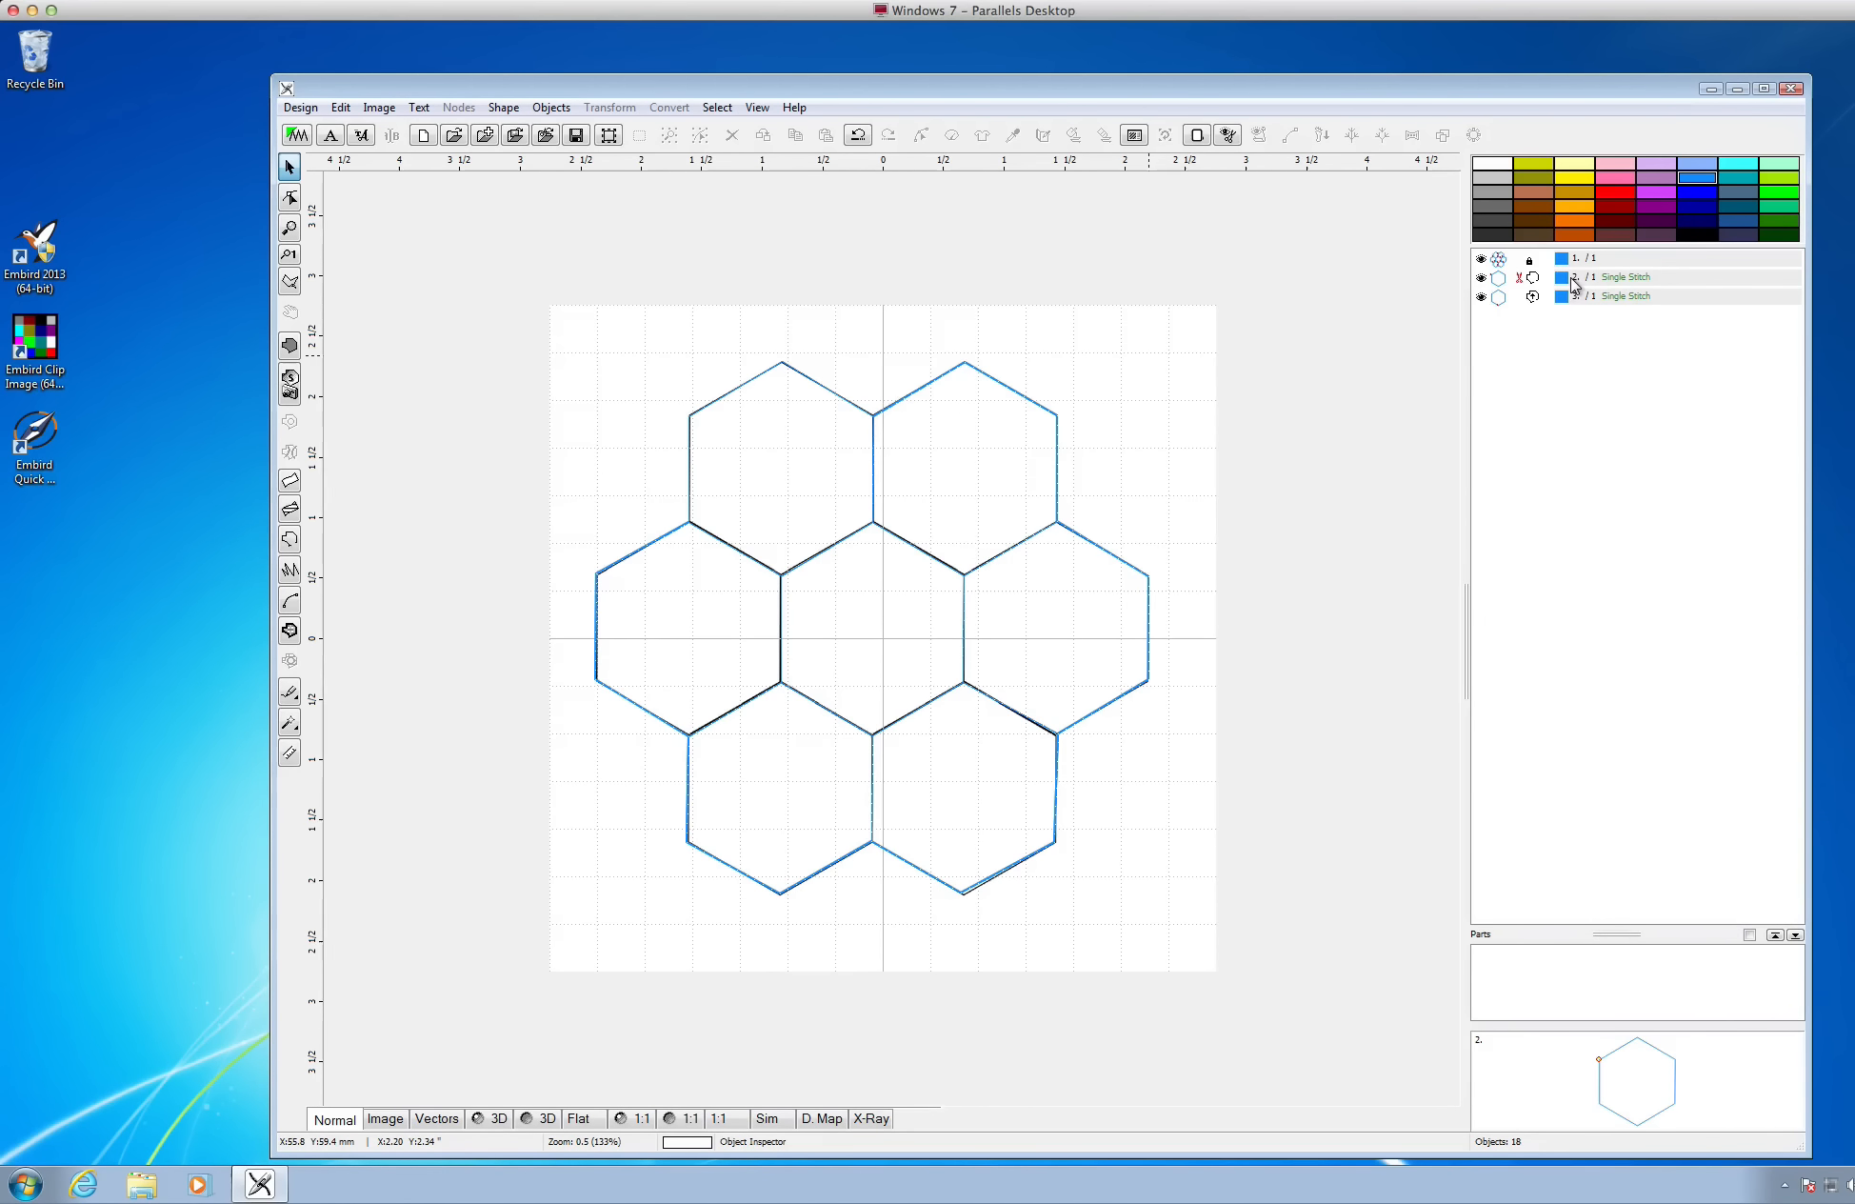
Colour the traced centre hexagon red and the traced upper-left hexagon bright purple, then deselect everything
left_click(1625, 262)
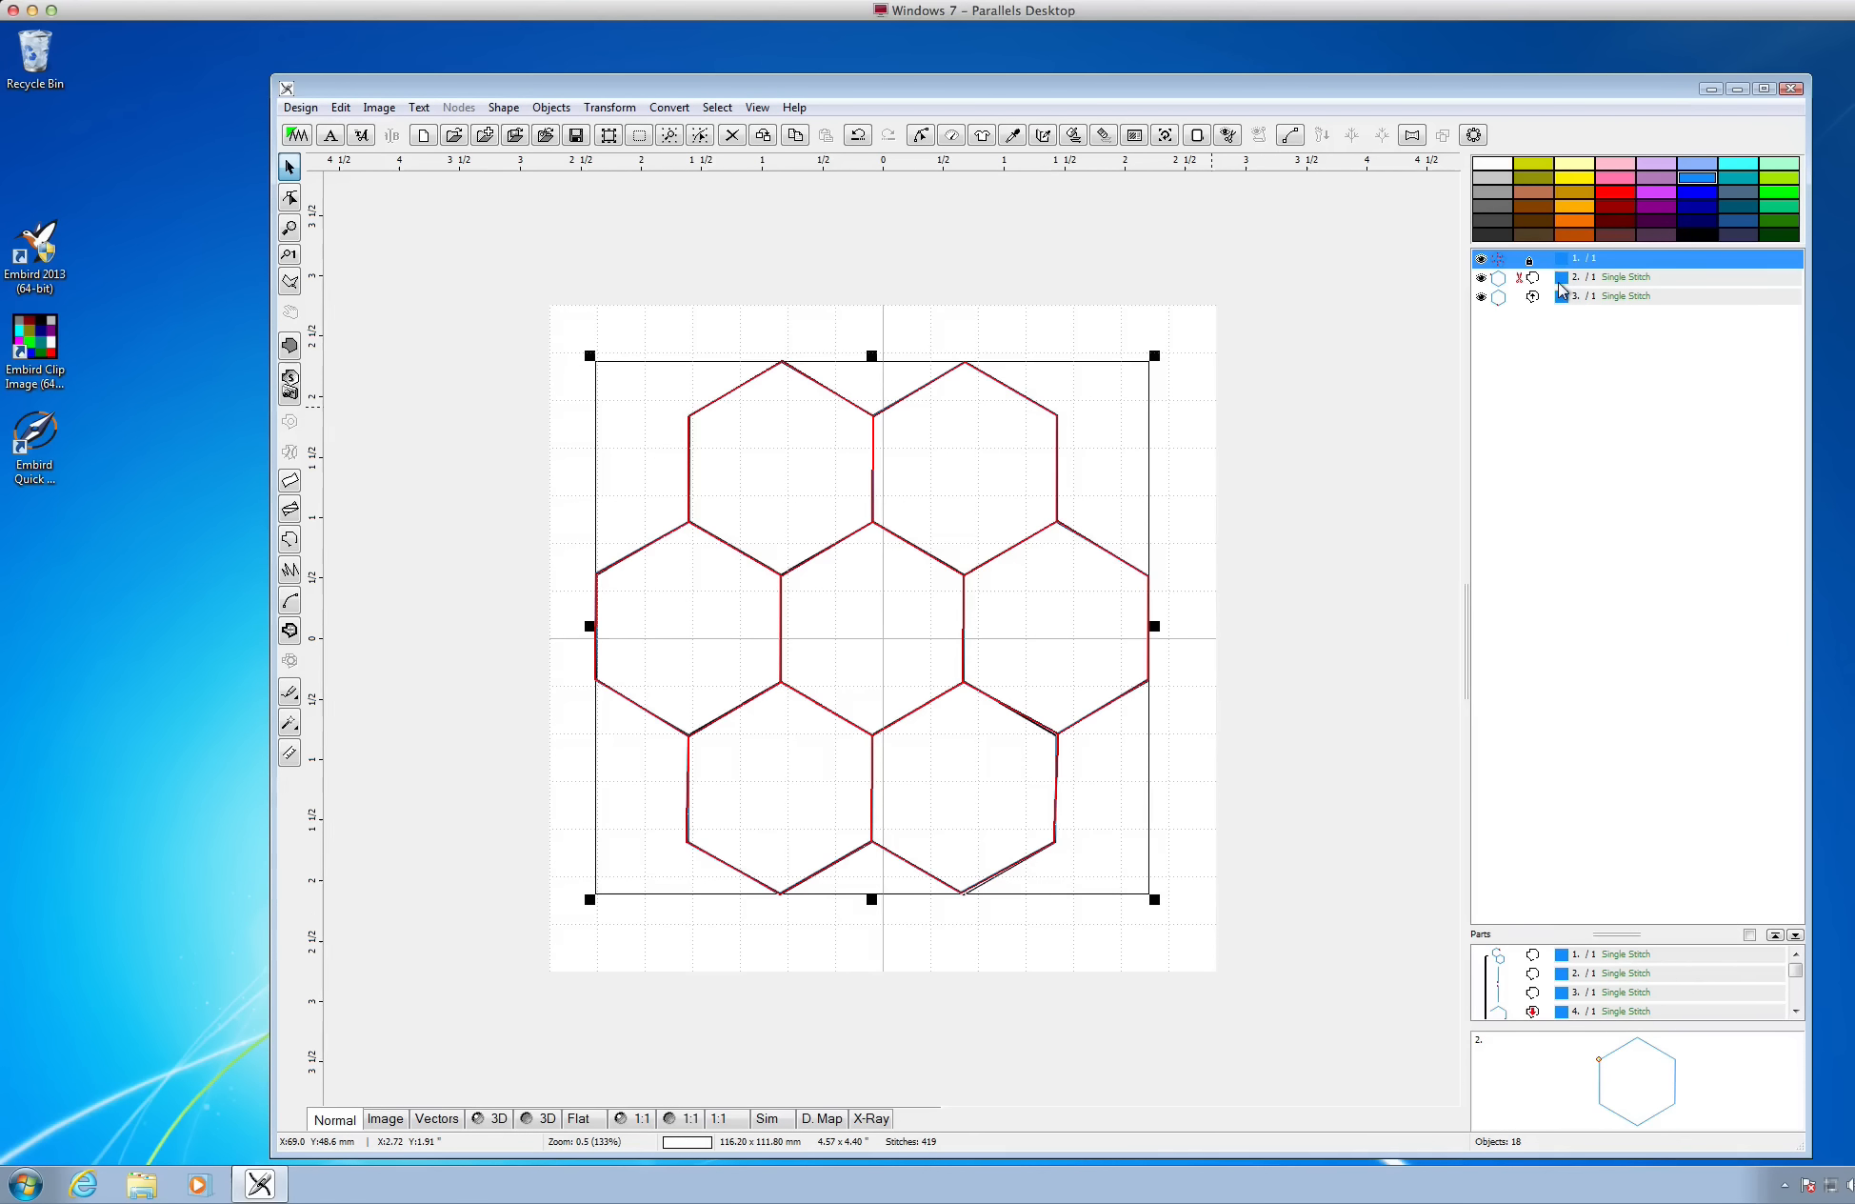
left_click(1612, 190)
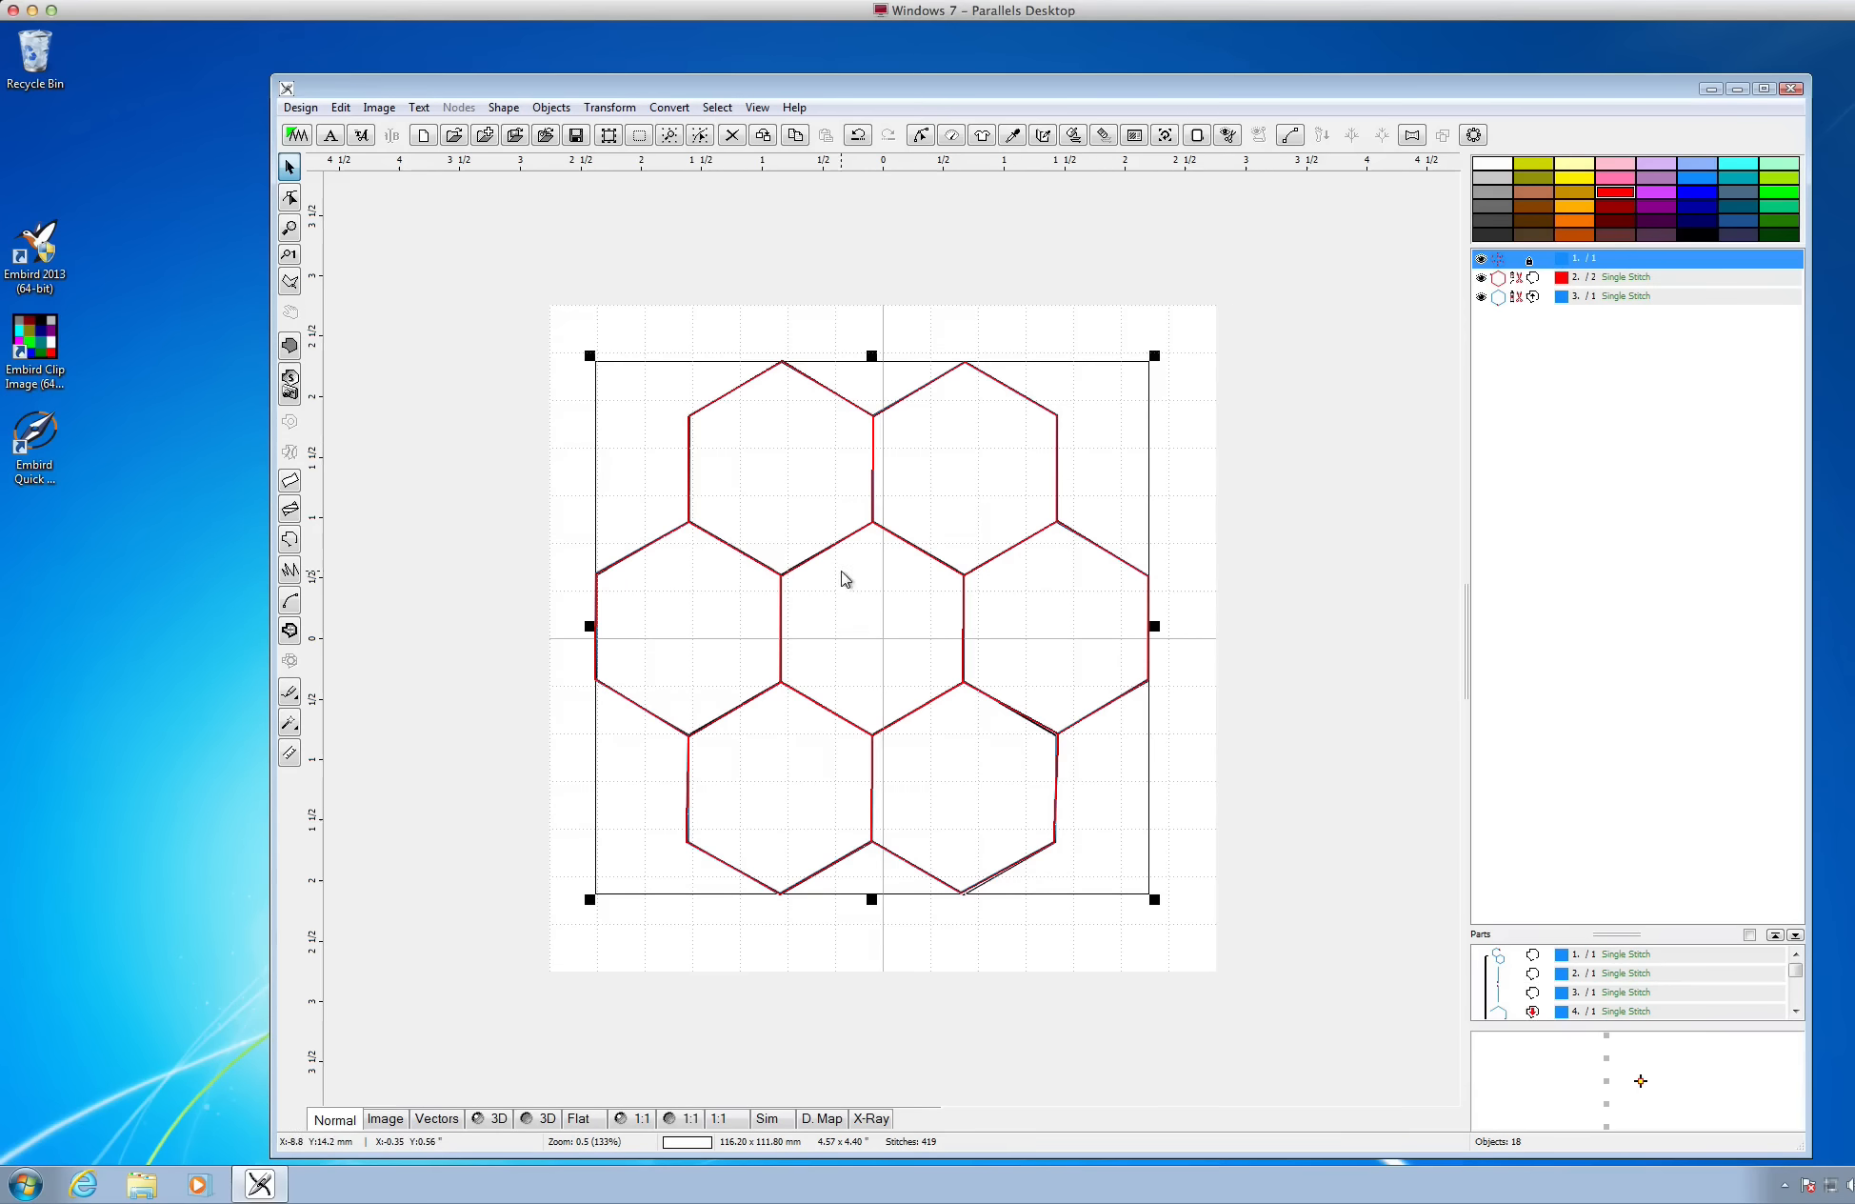
left_click(1624, 278)
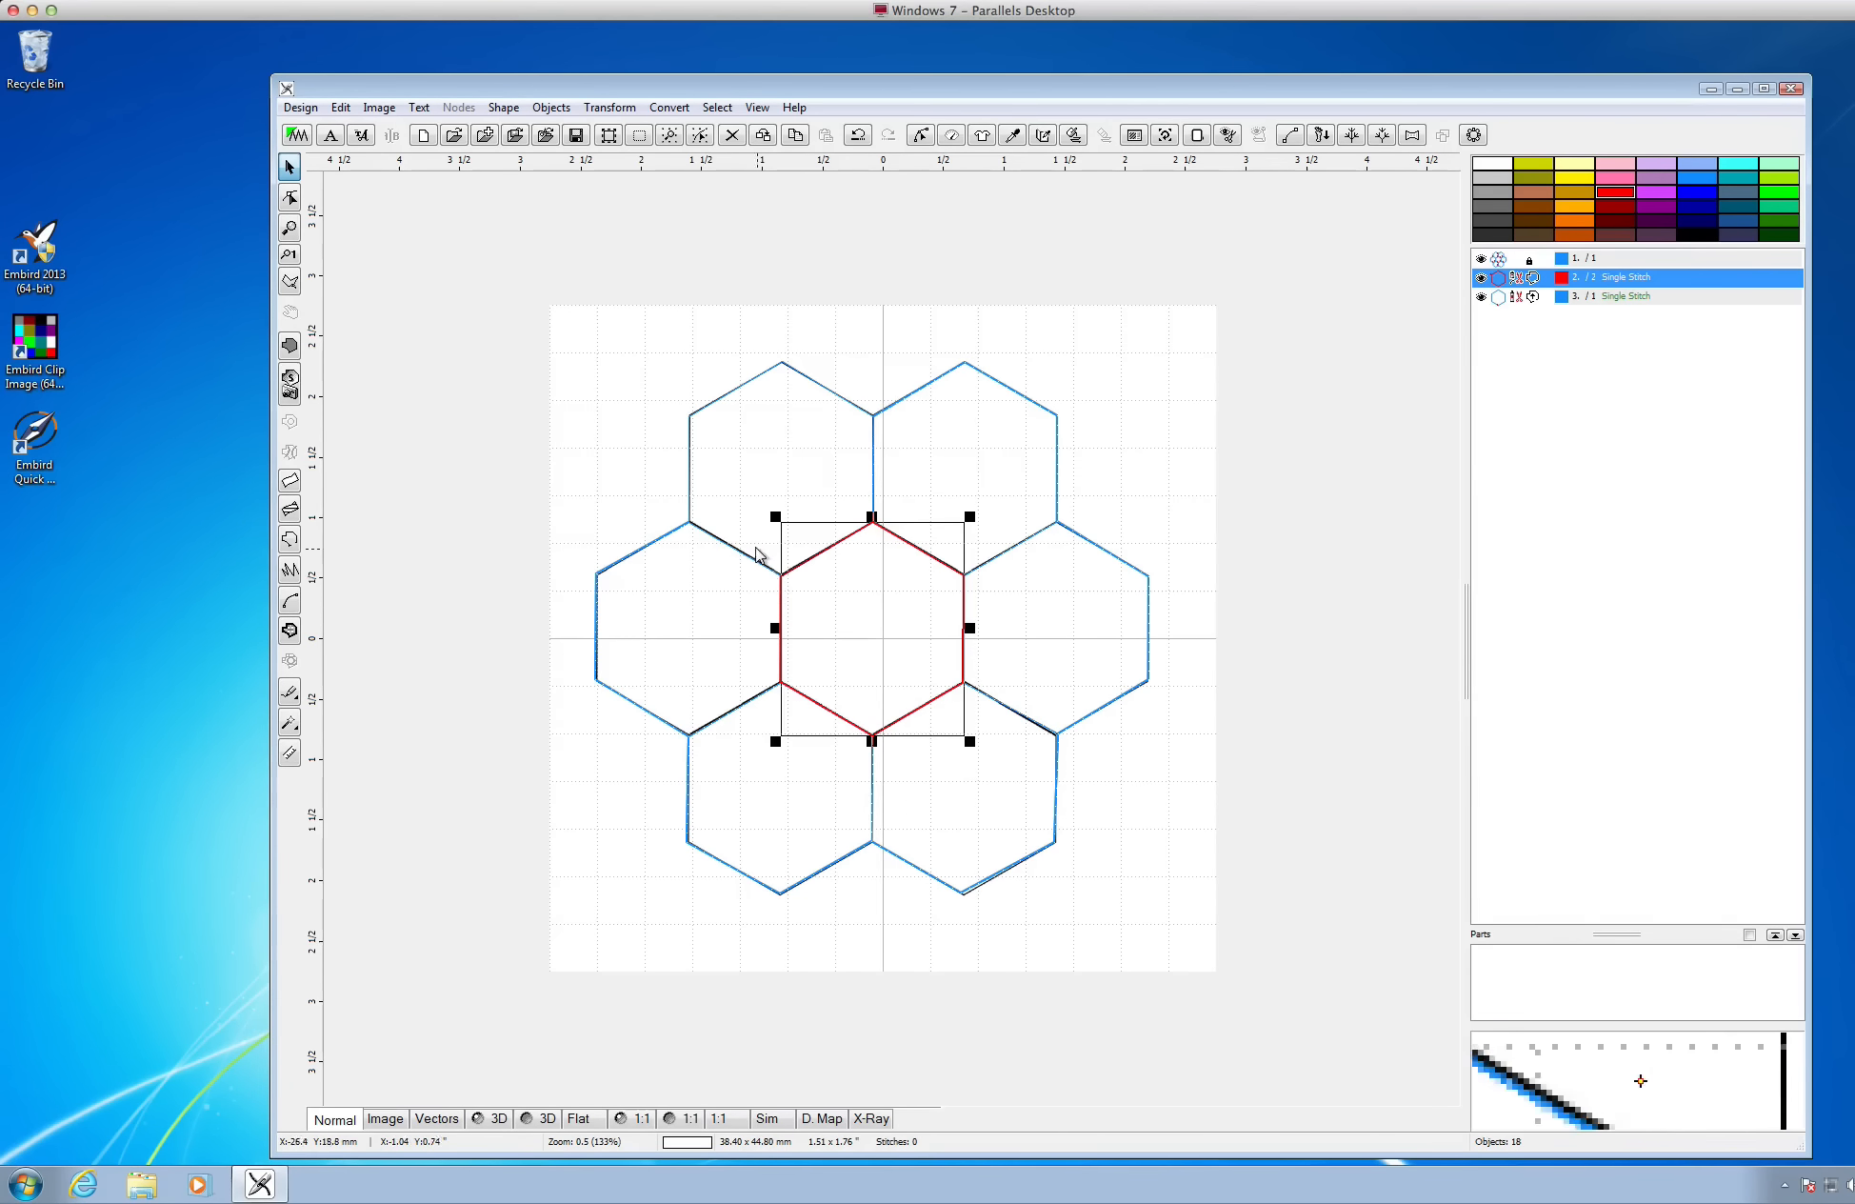
left_click(1572, 297)
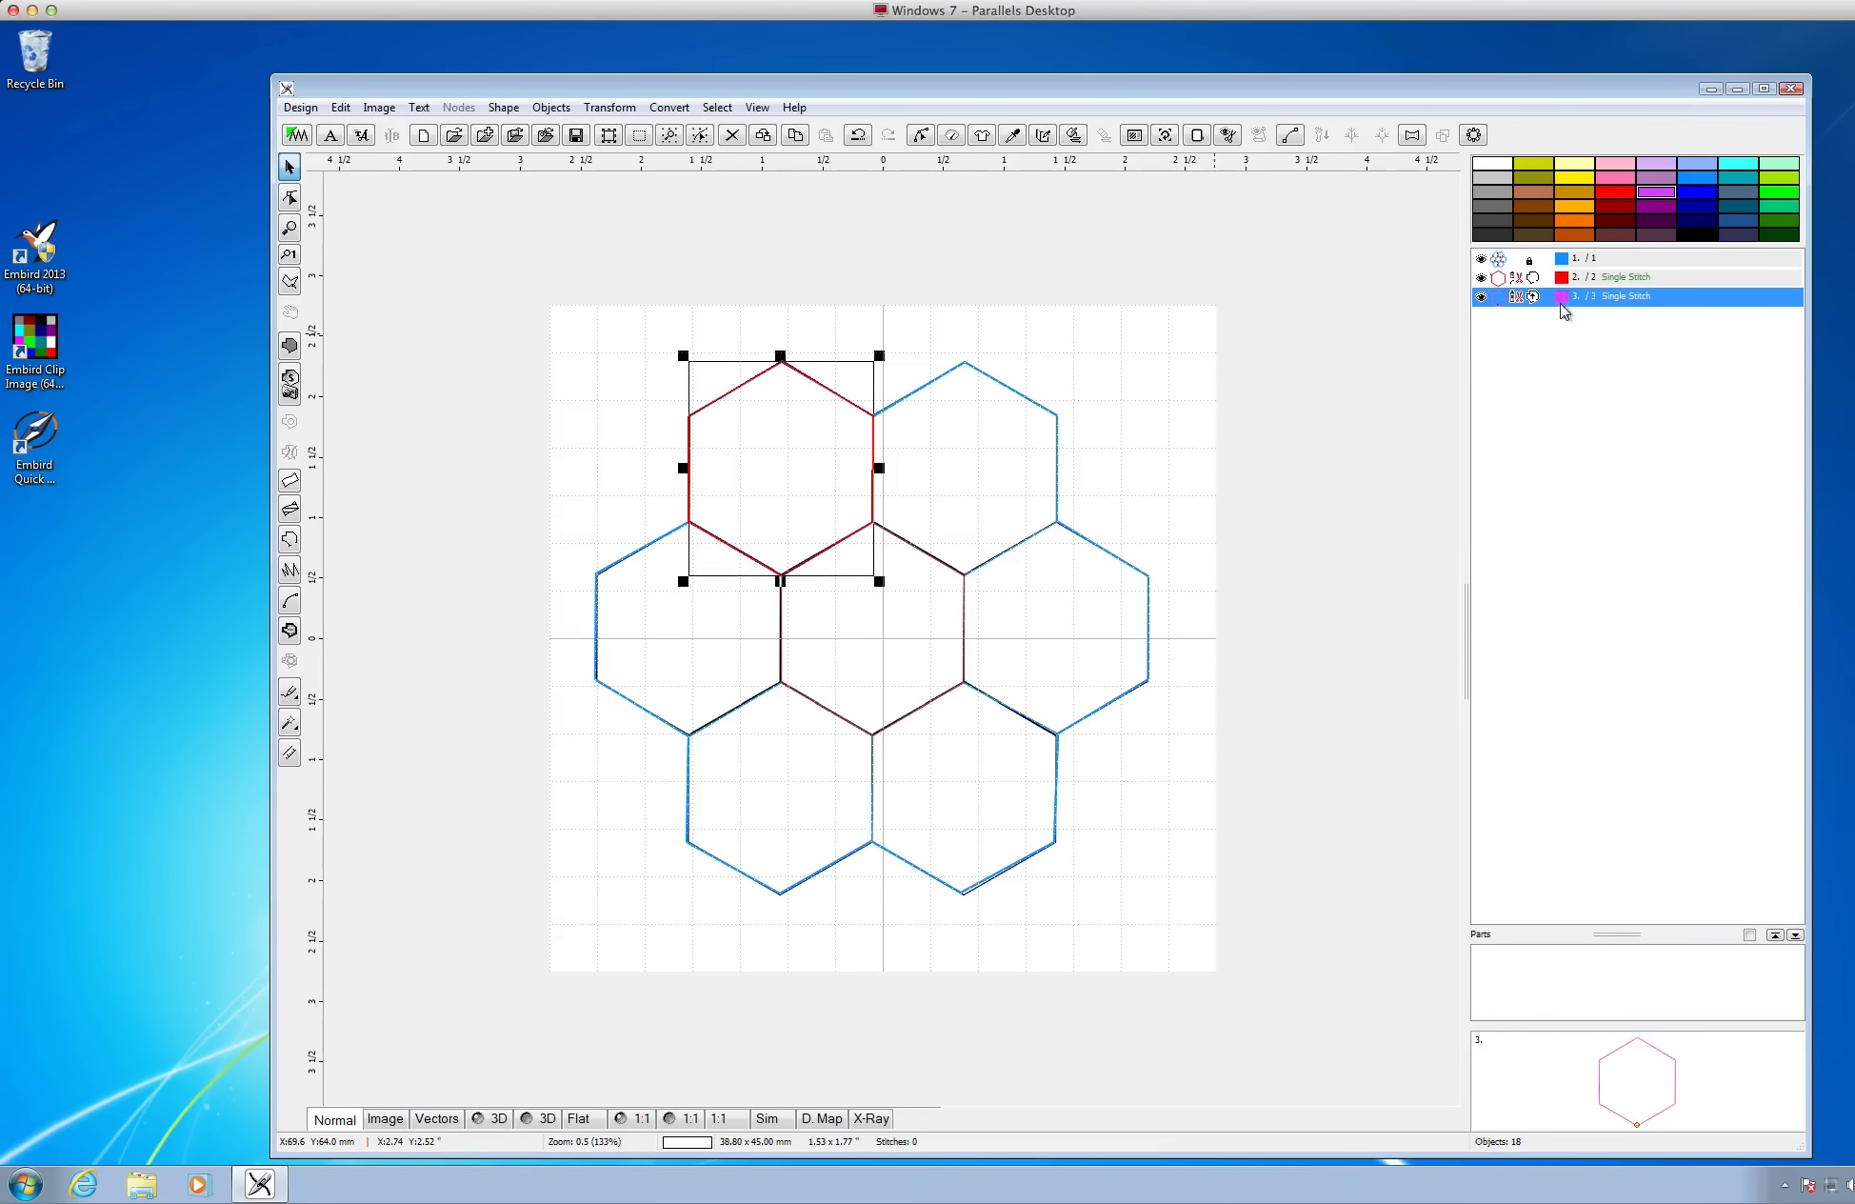
left_click(931, 455)
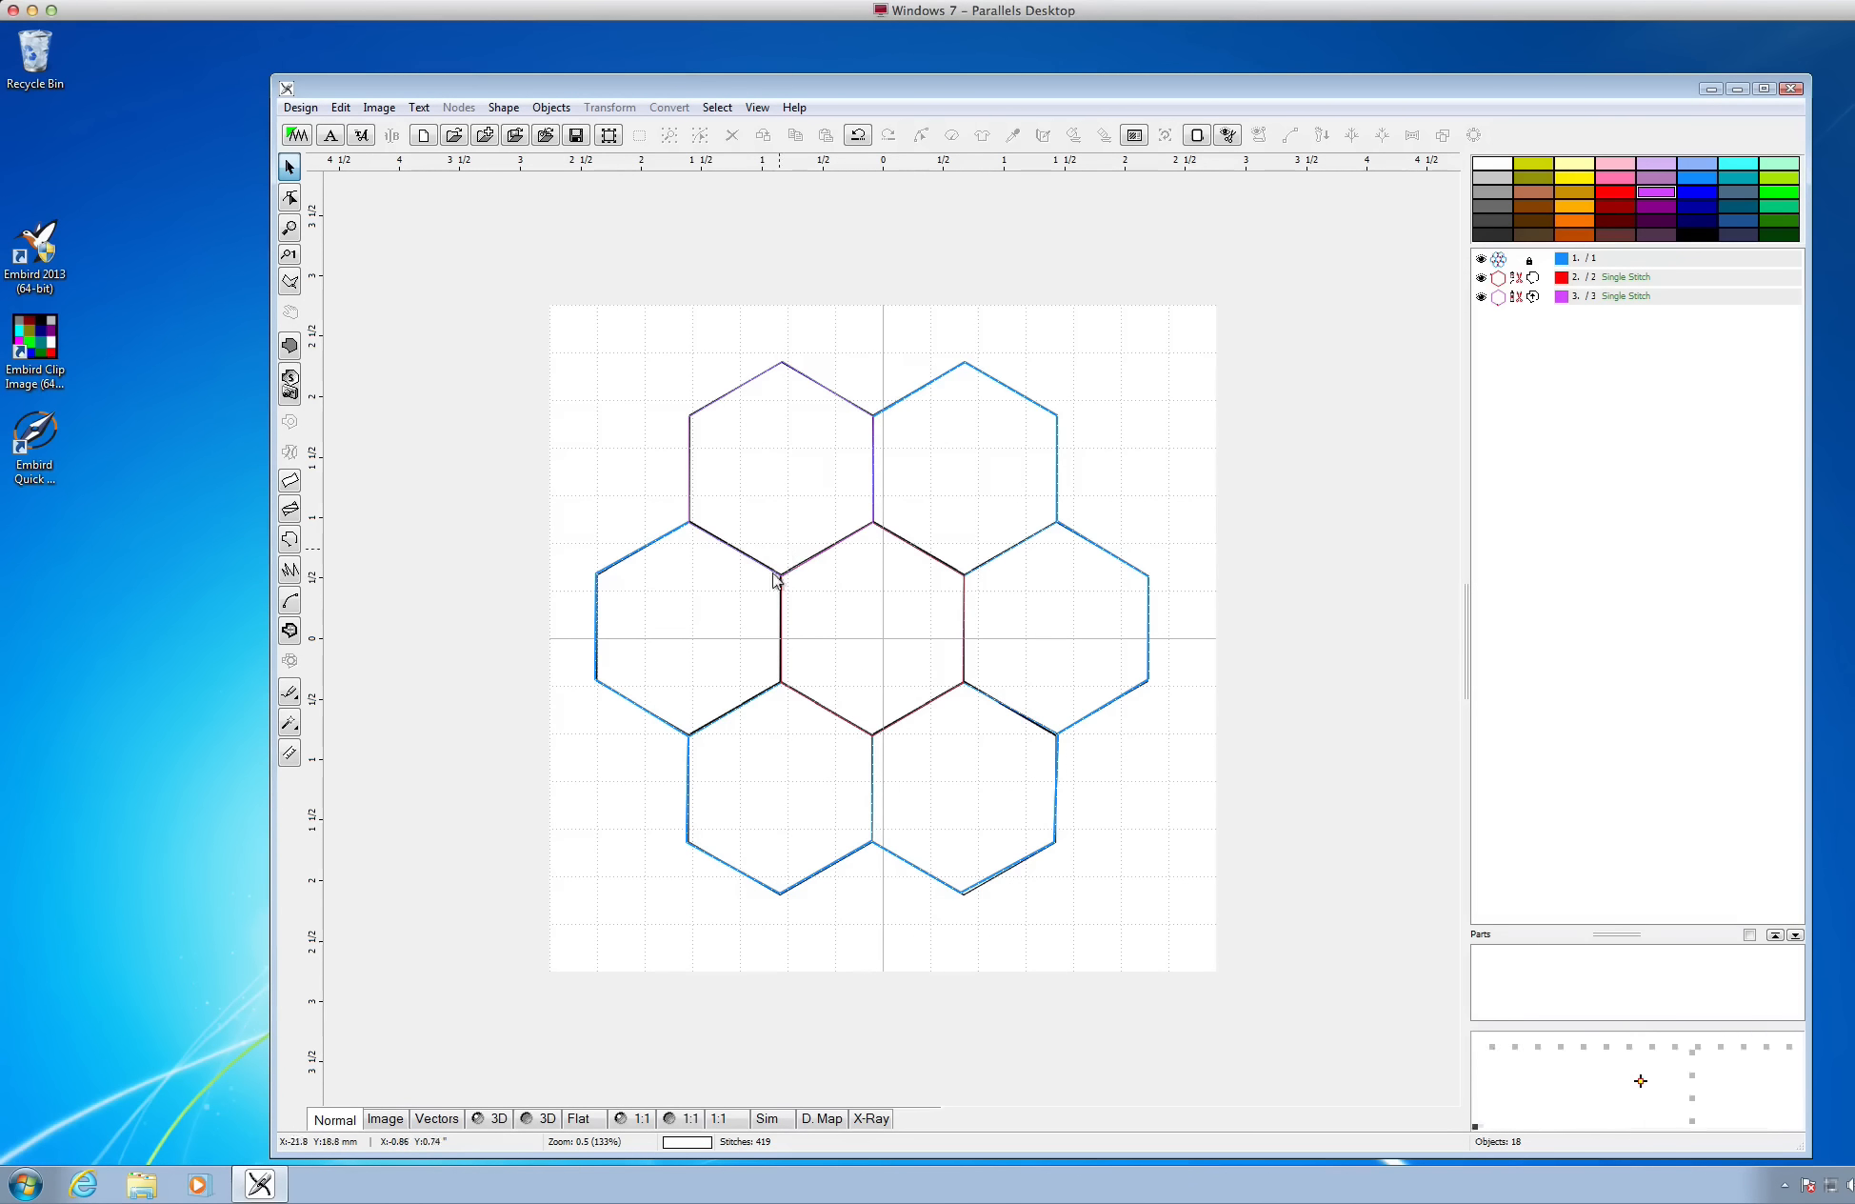
Trace the hexagon left of centre counter-clockwise from its upper-right corner as a new outline object, finish it, colour it orange and deselect it
left_click(290, 540)
left_click(779, 577)
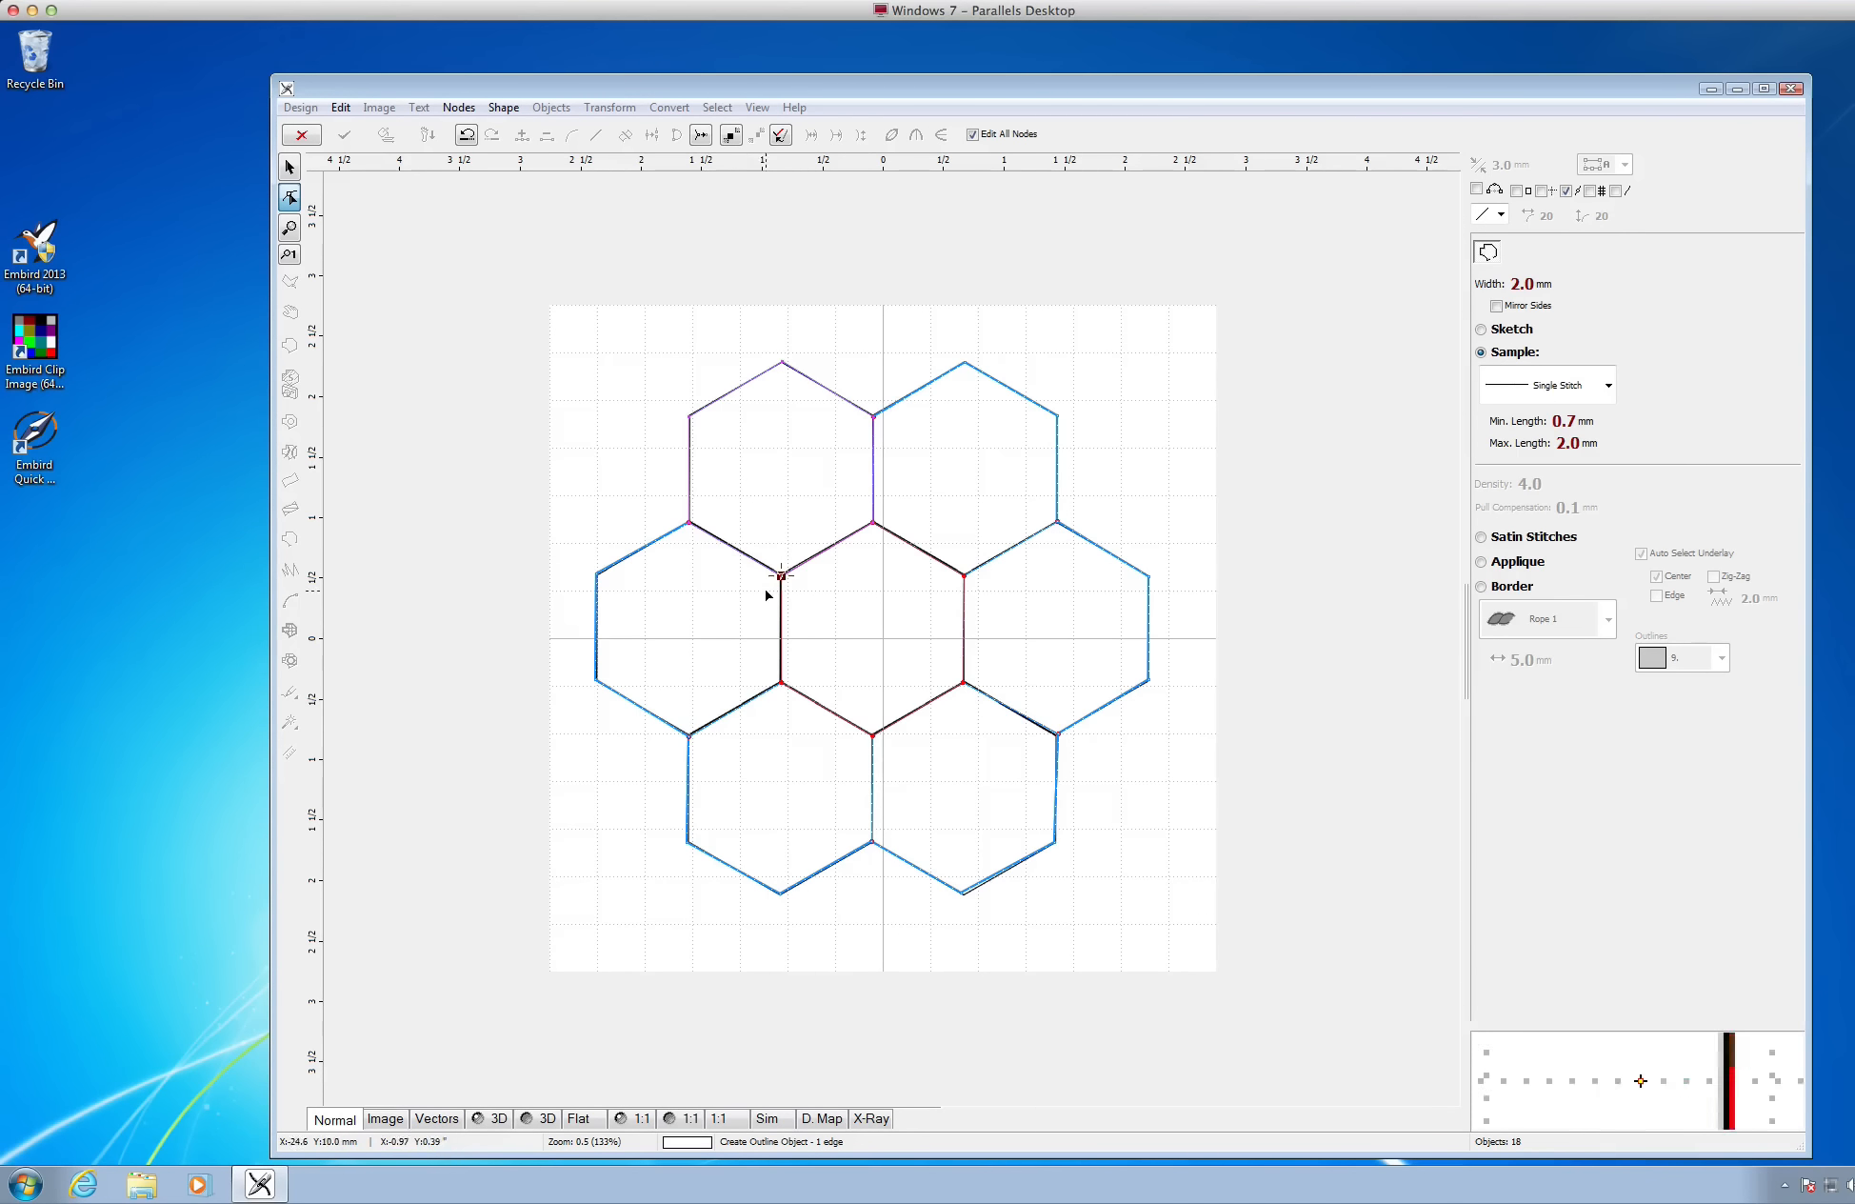
left_click(689, 523)
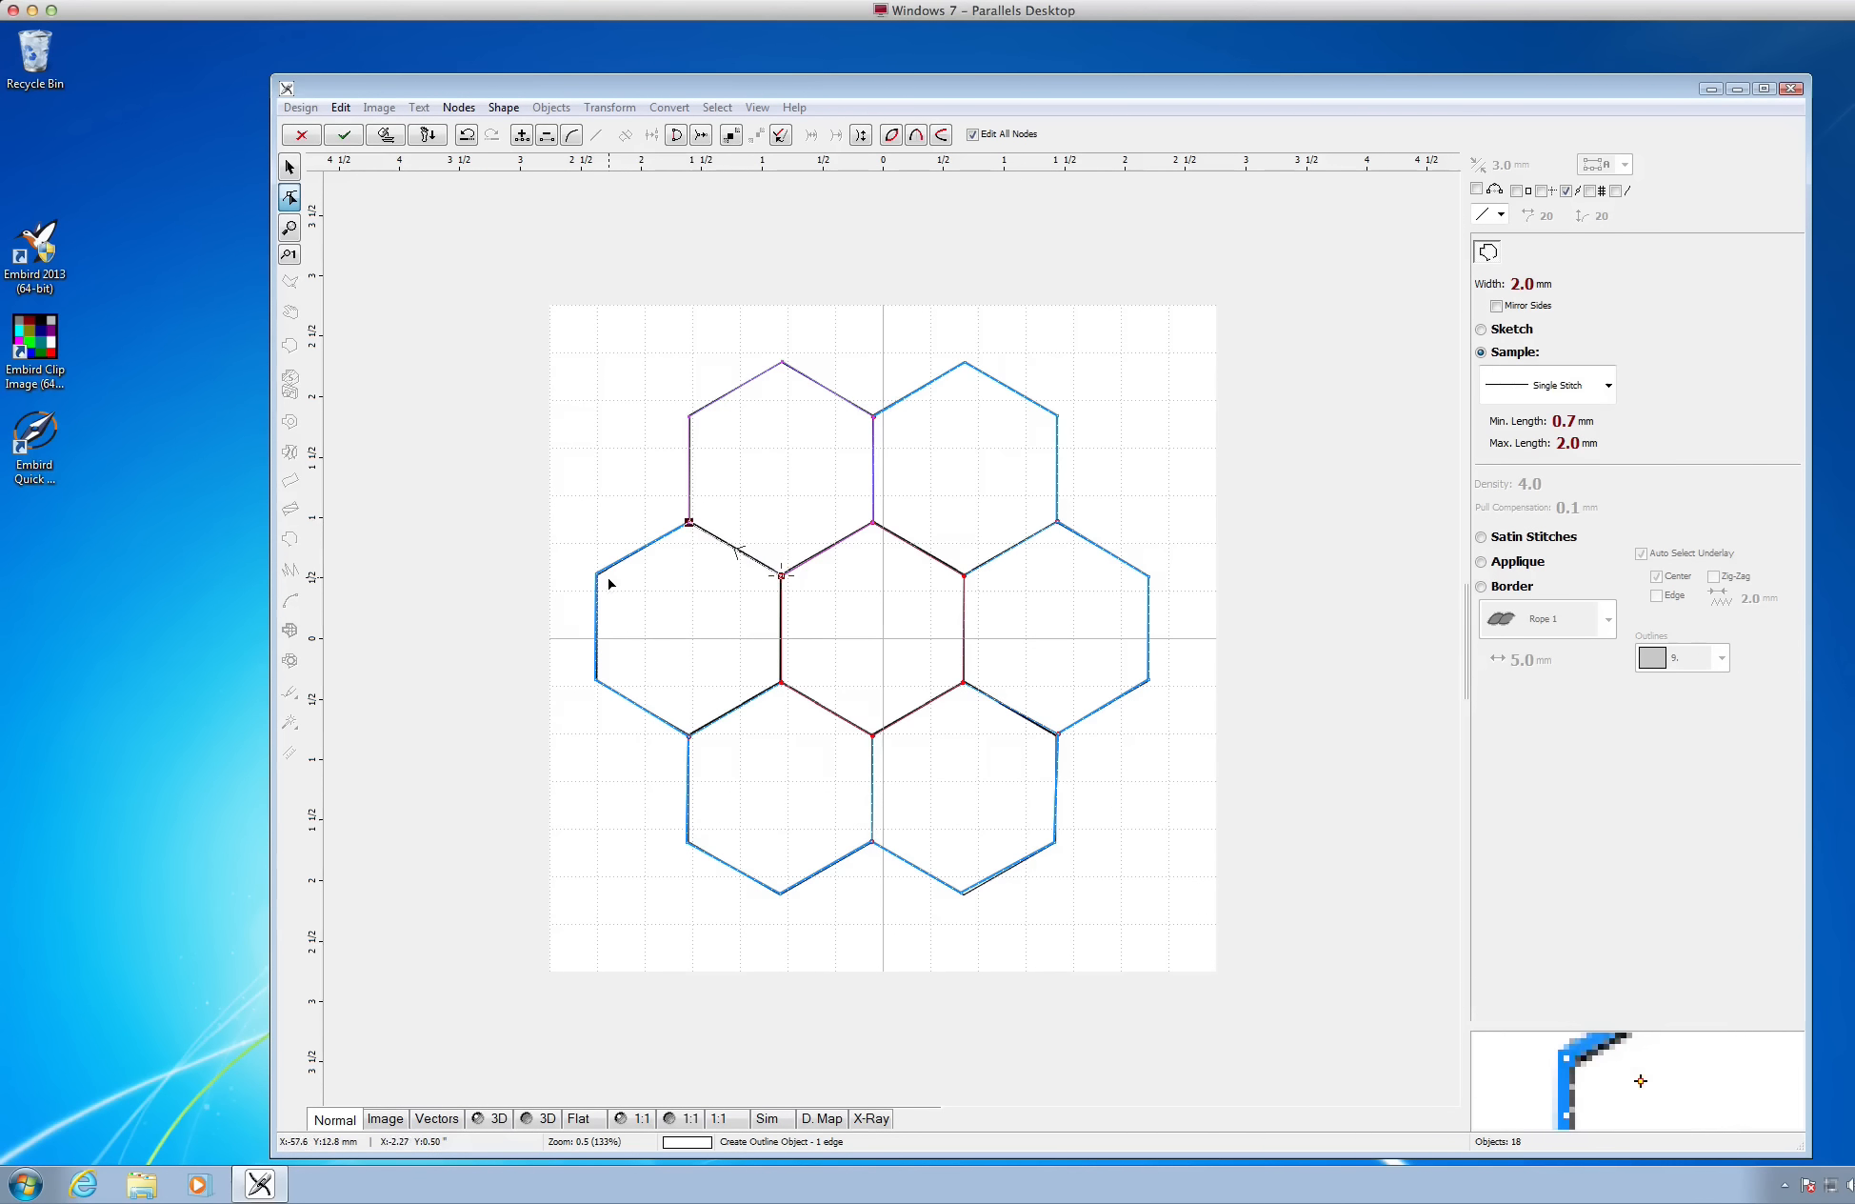
left_click(597, 679)
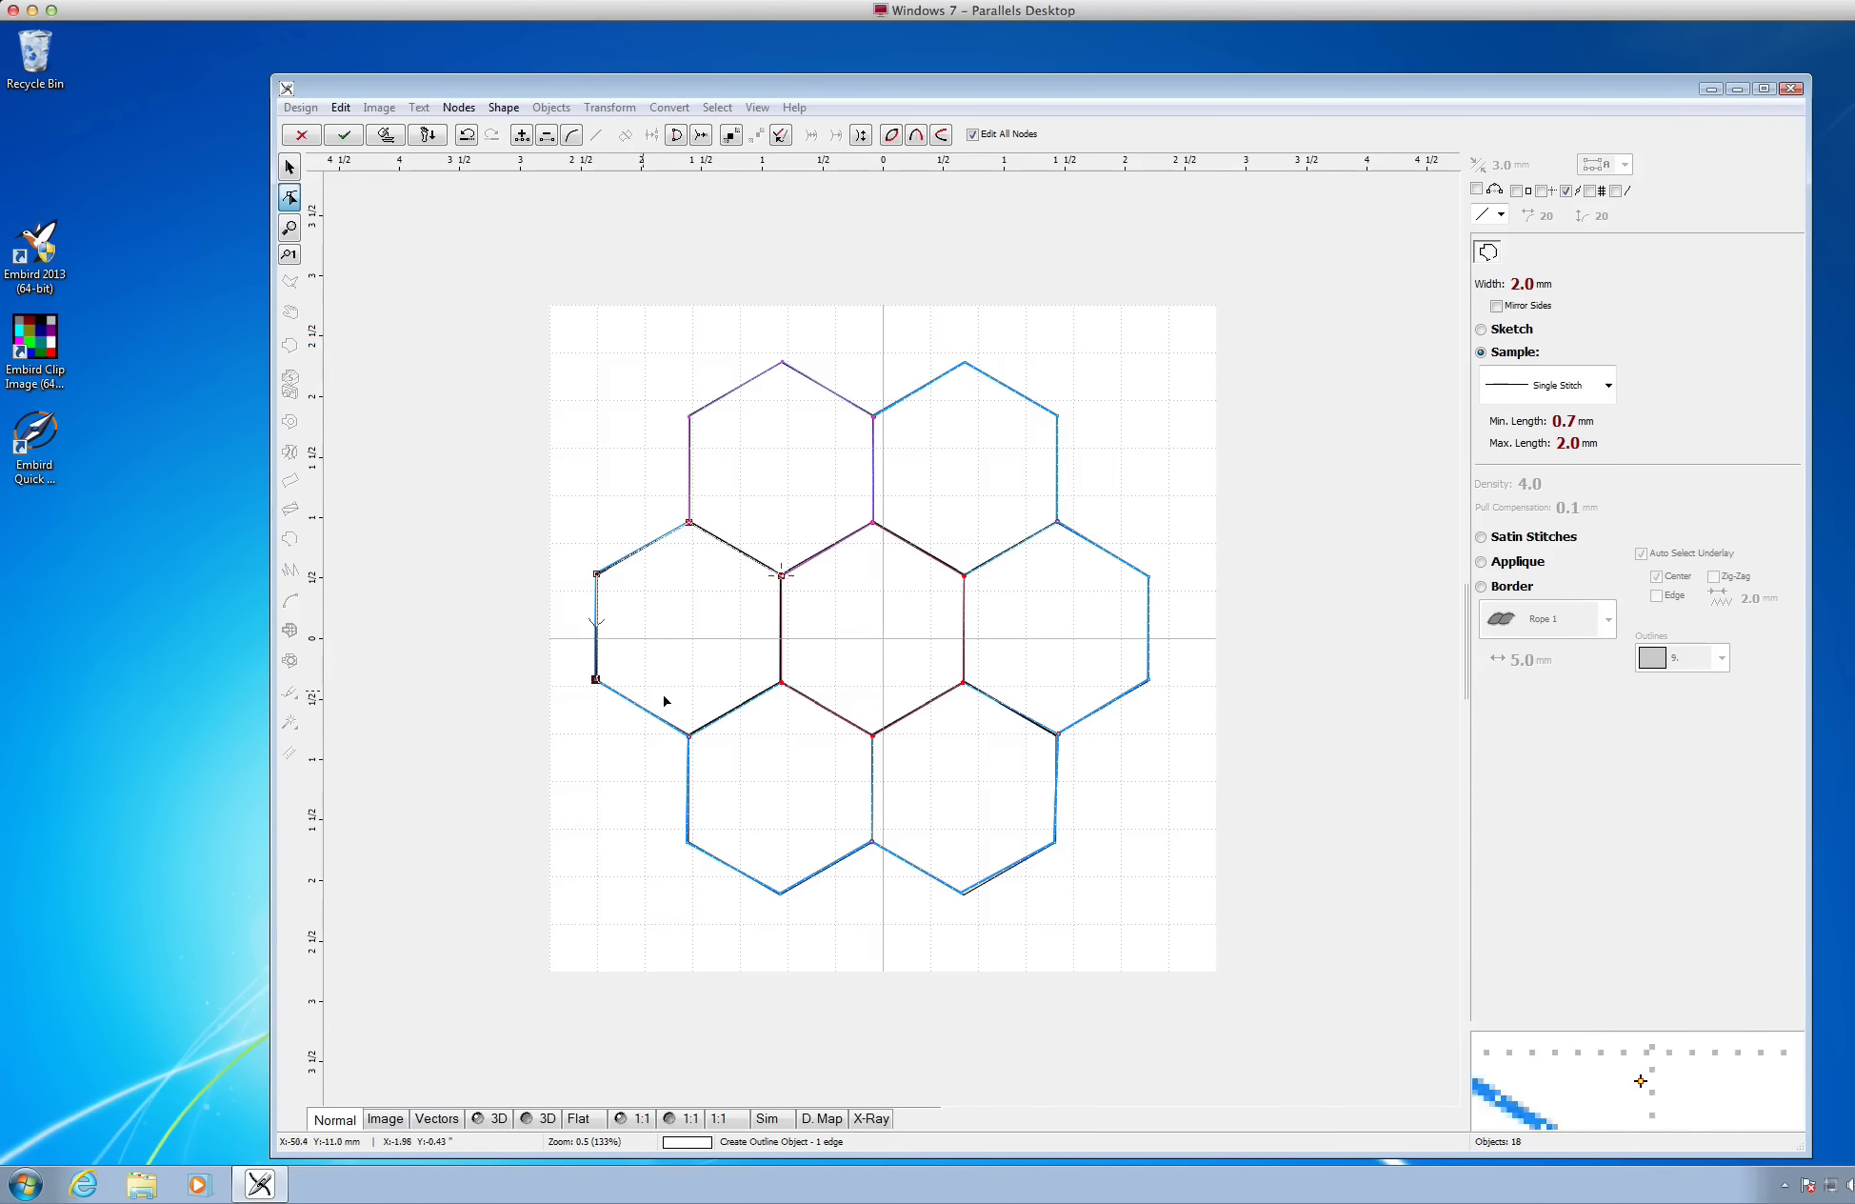
left_click(689, 735)
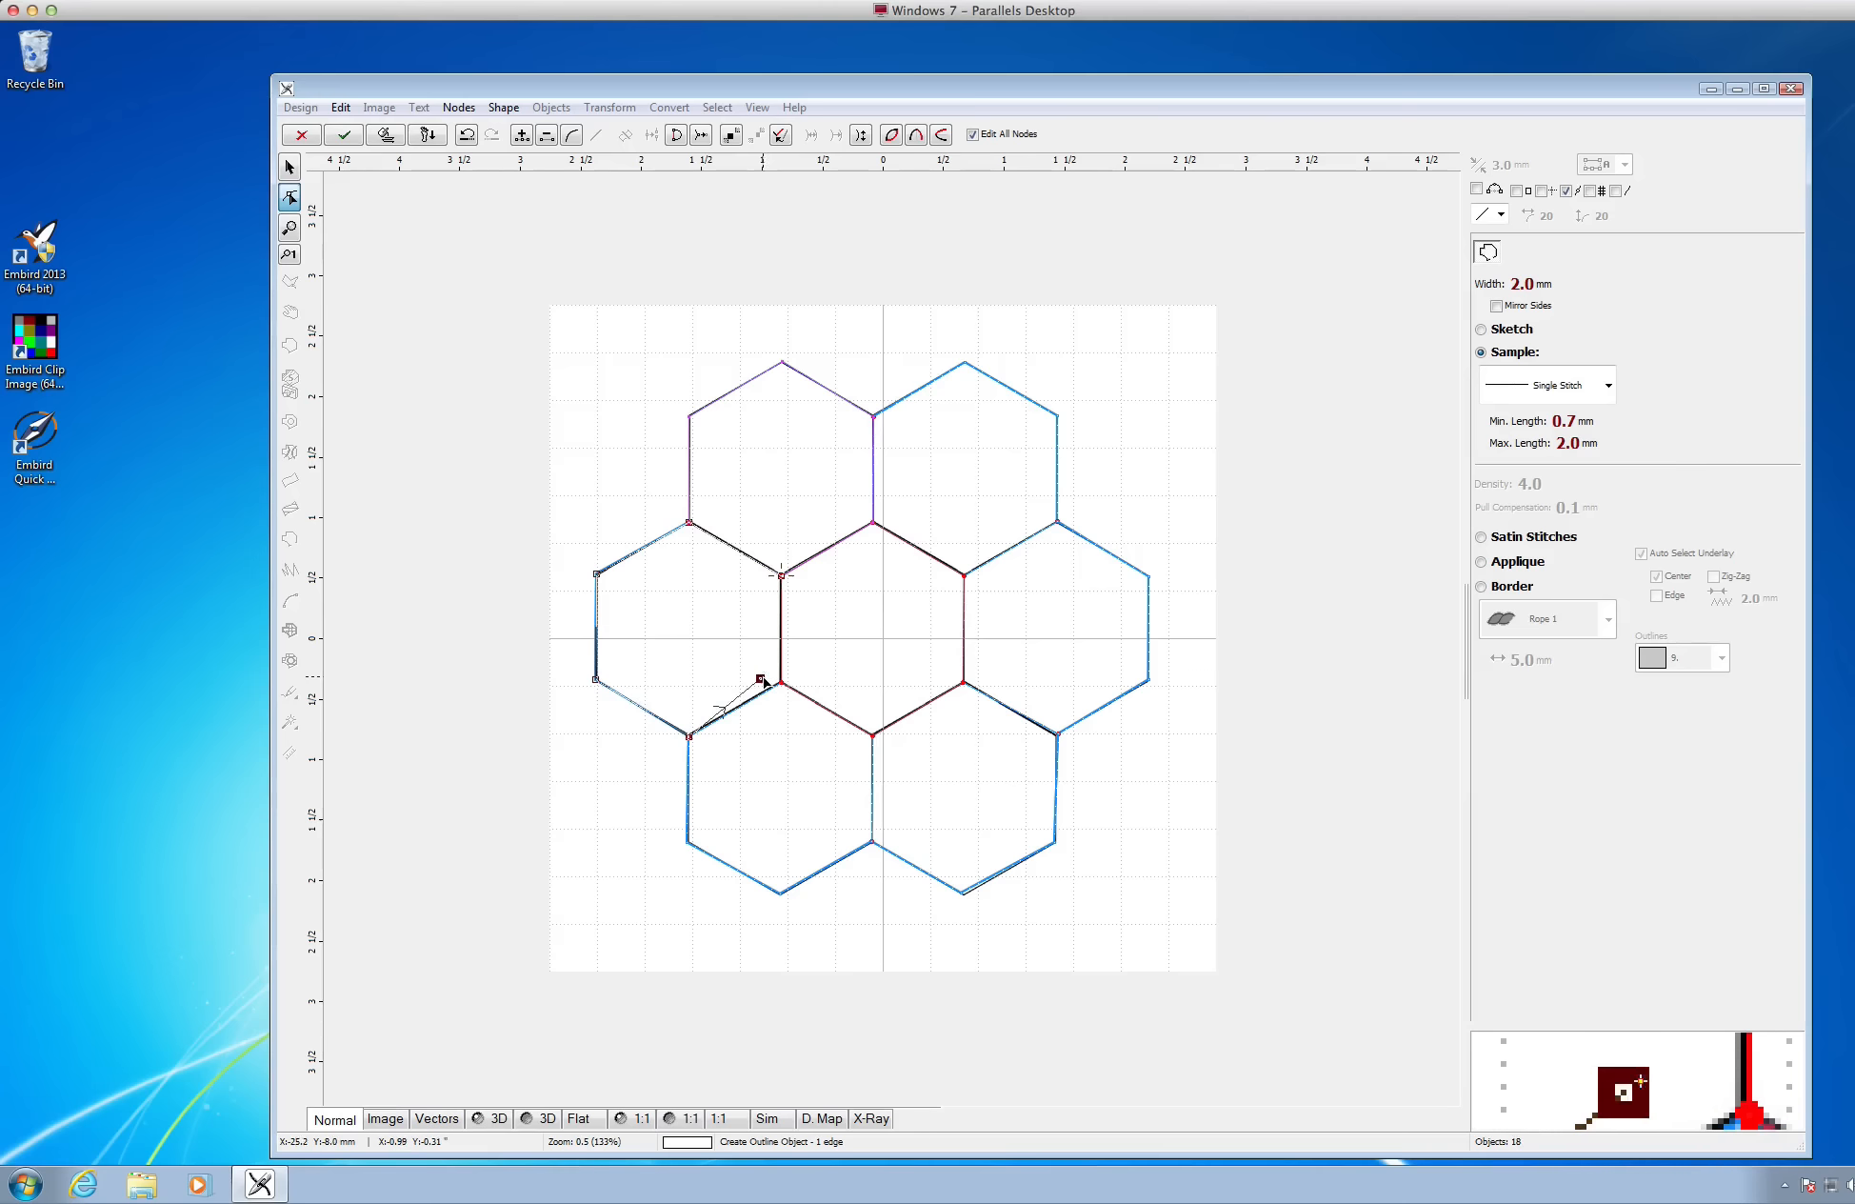
left_click(781, 682)
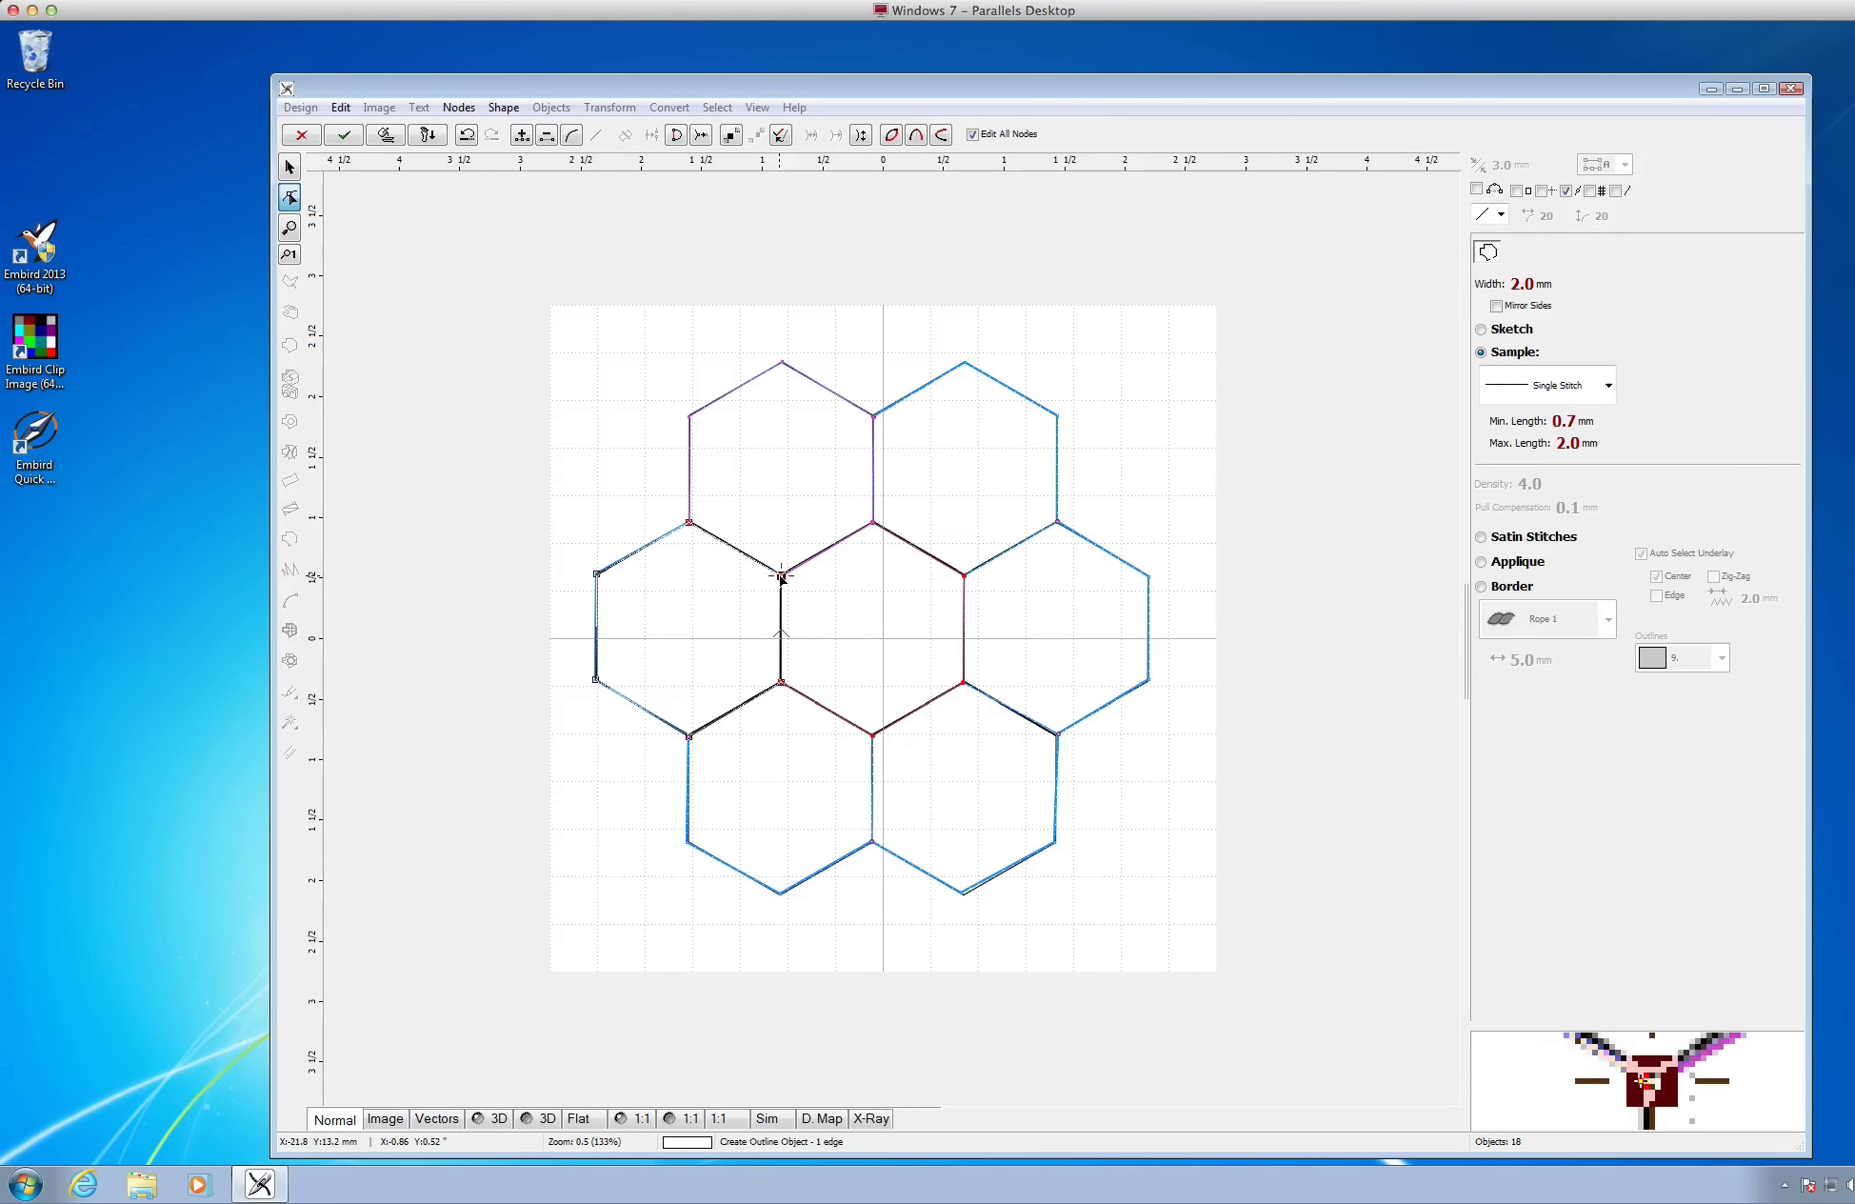
right_click(719, 578)
left_click(761, 589)
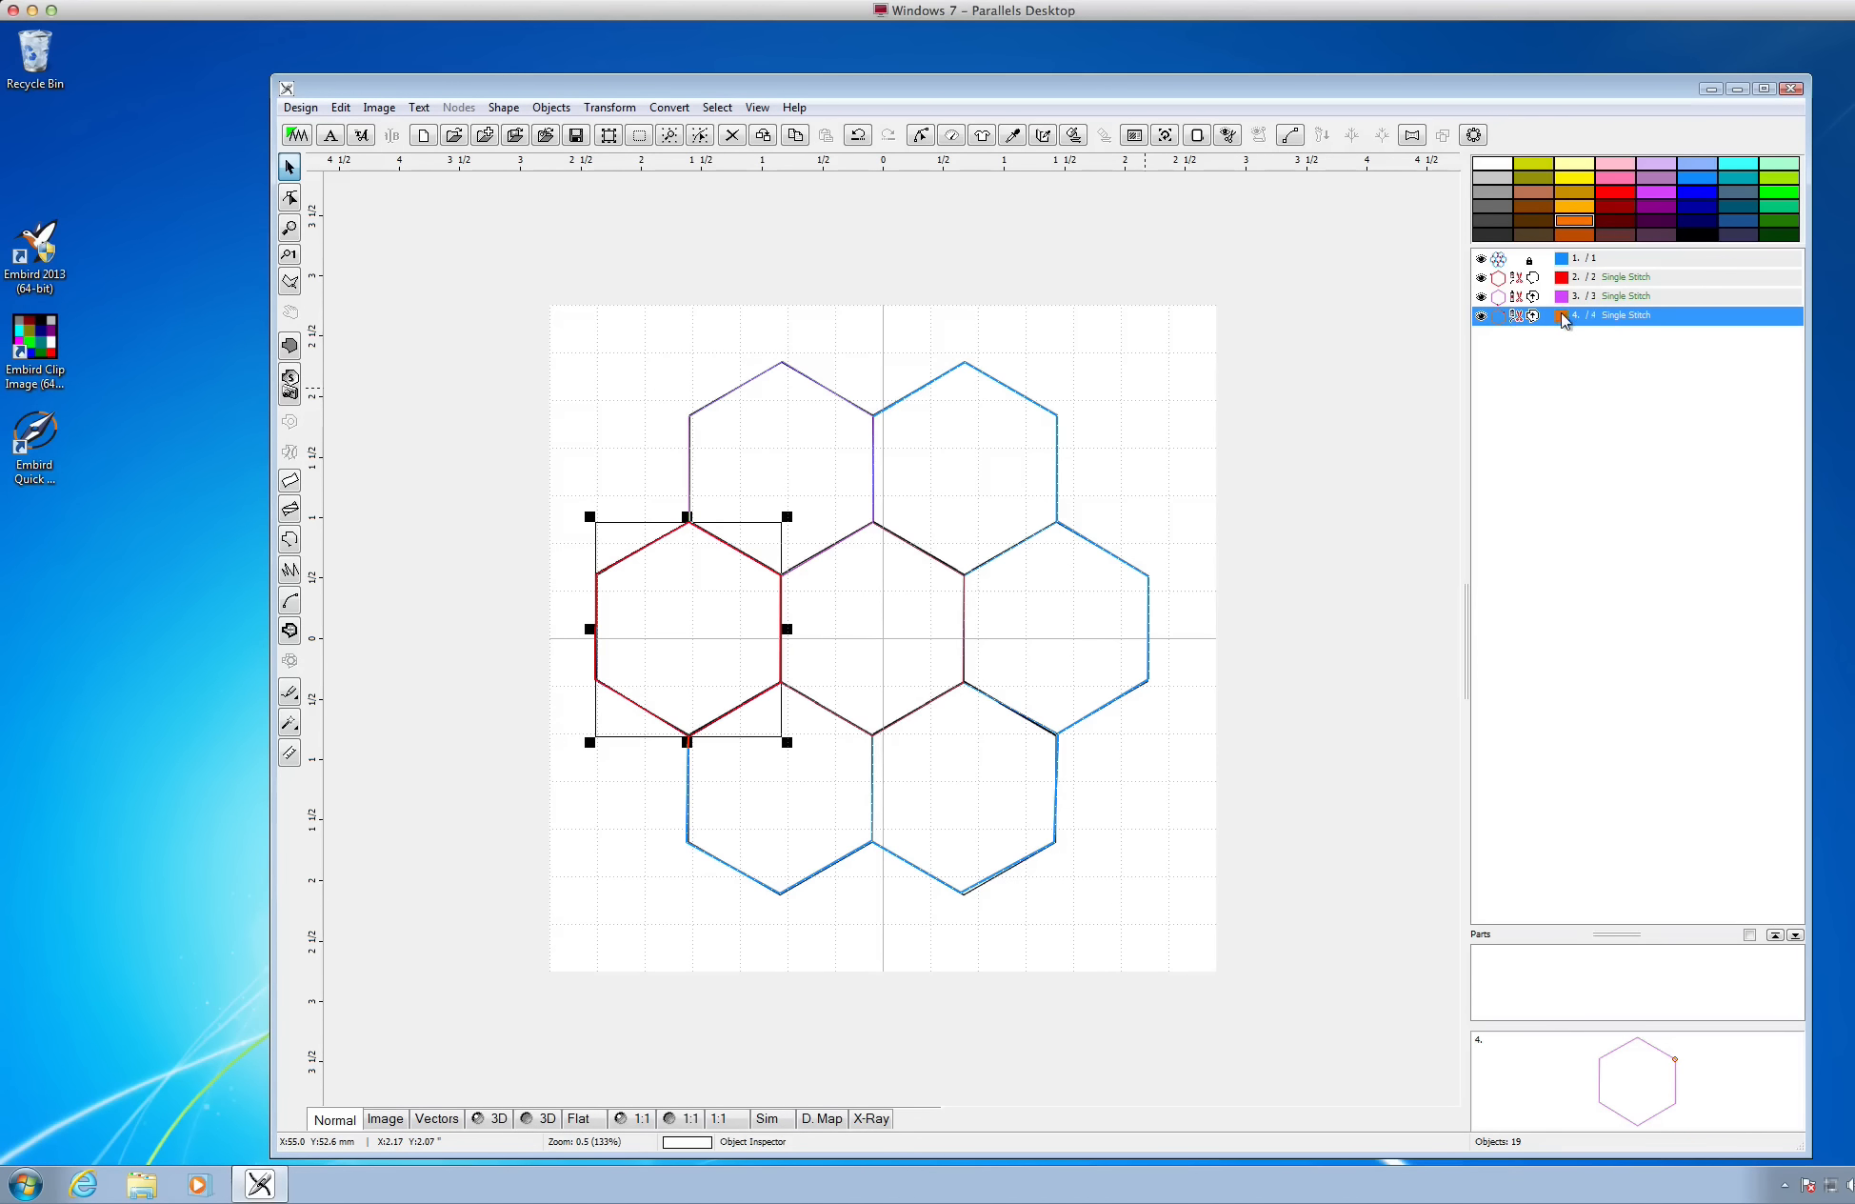
left_click(837, 741)
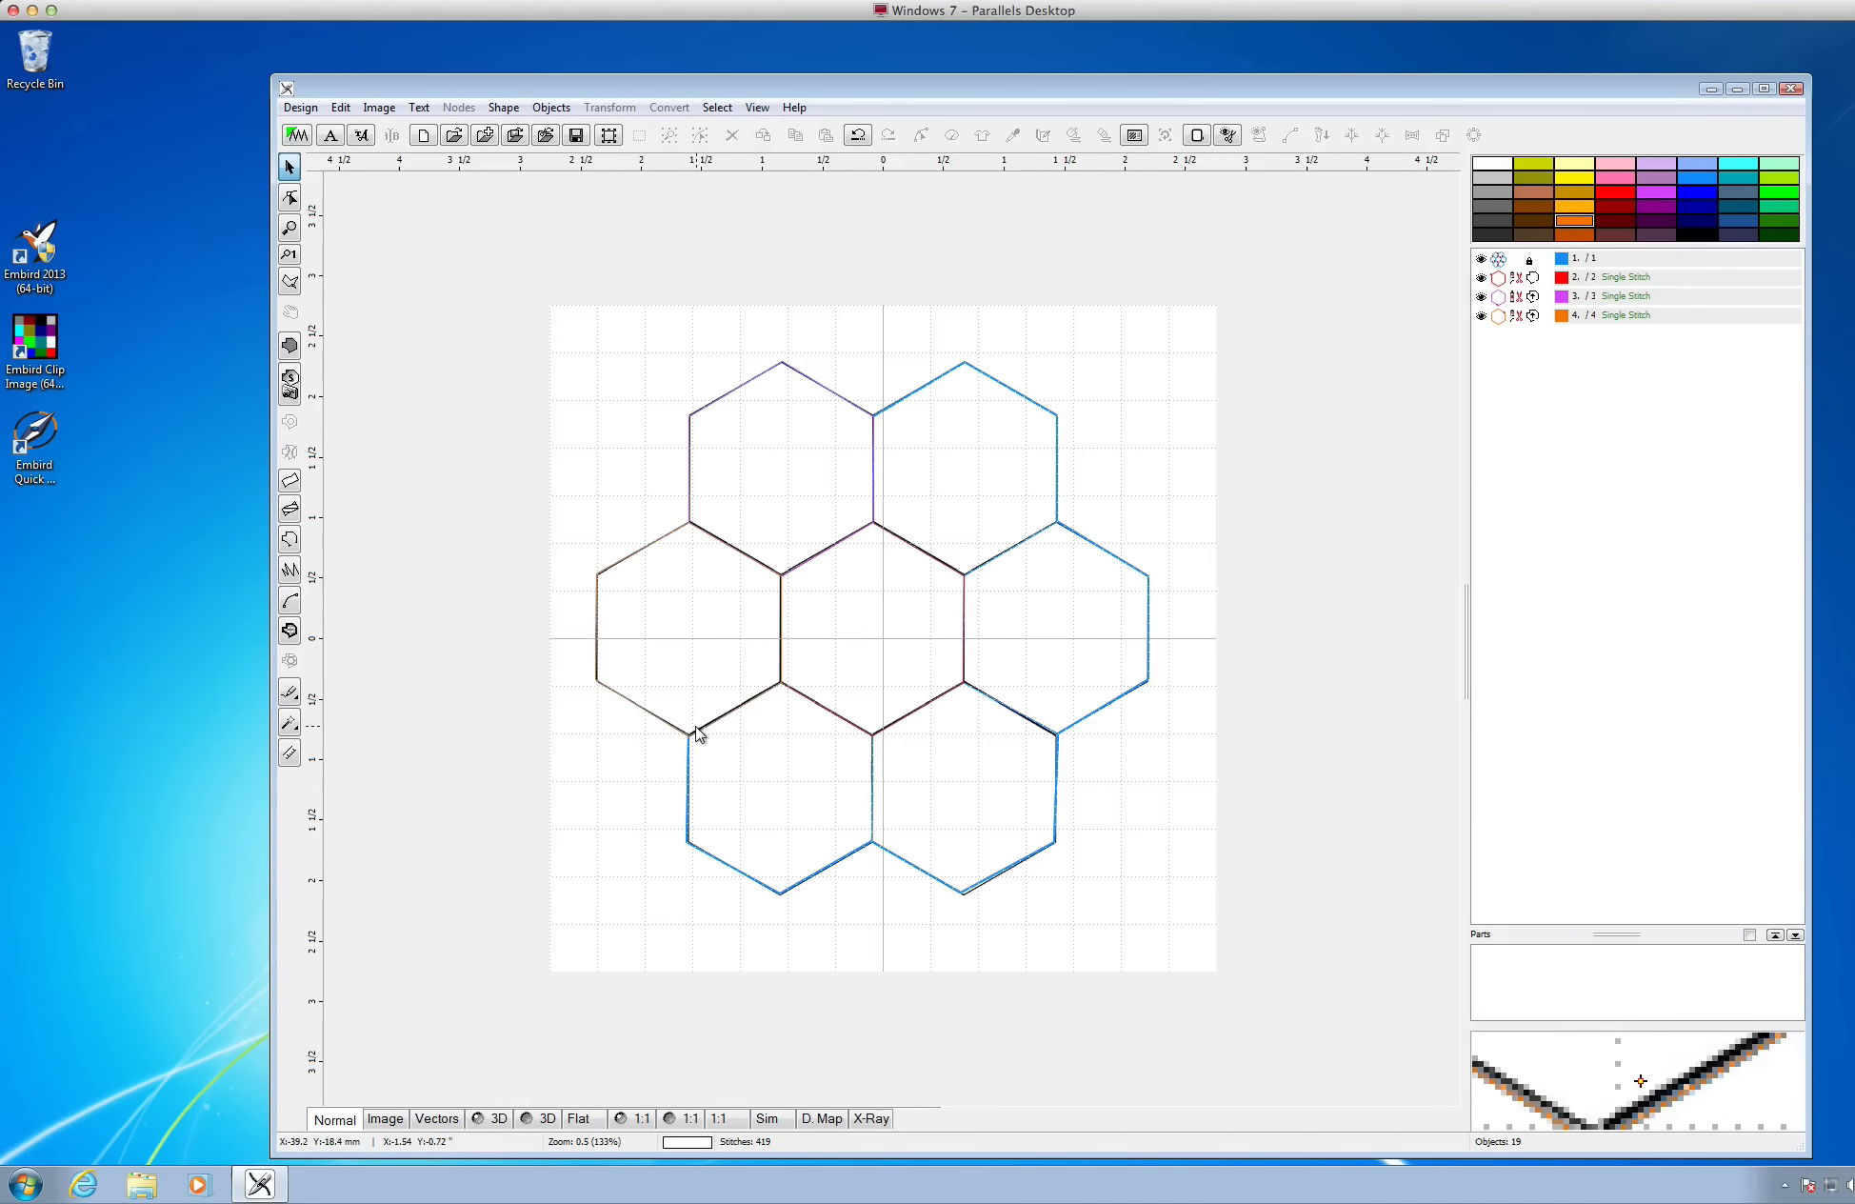
Trace the lower-left hexagon counter-clockwise from its top corner as a new outline object, finish it and colour it muted purple
left_click(290, 539)
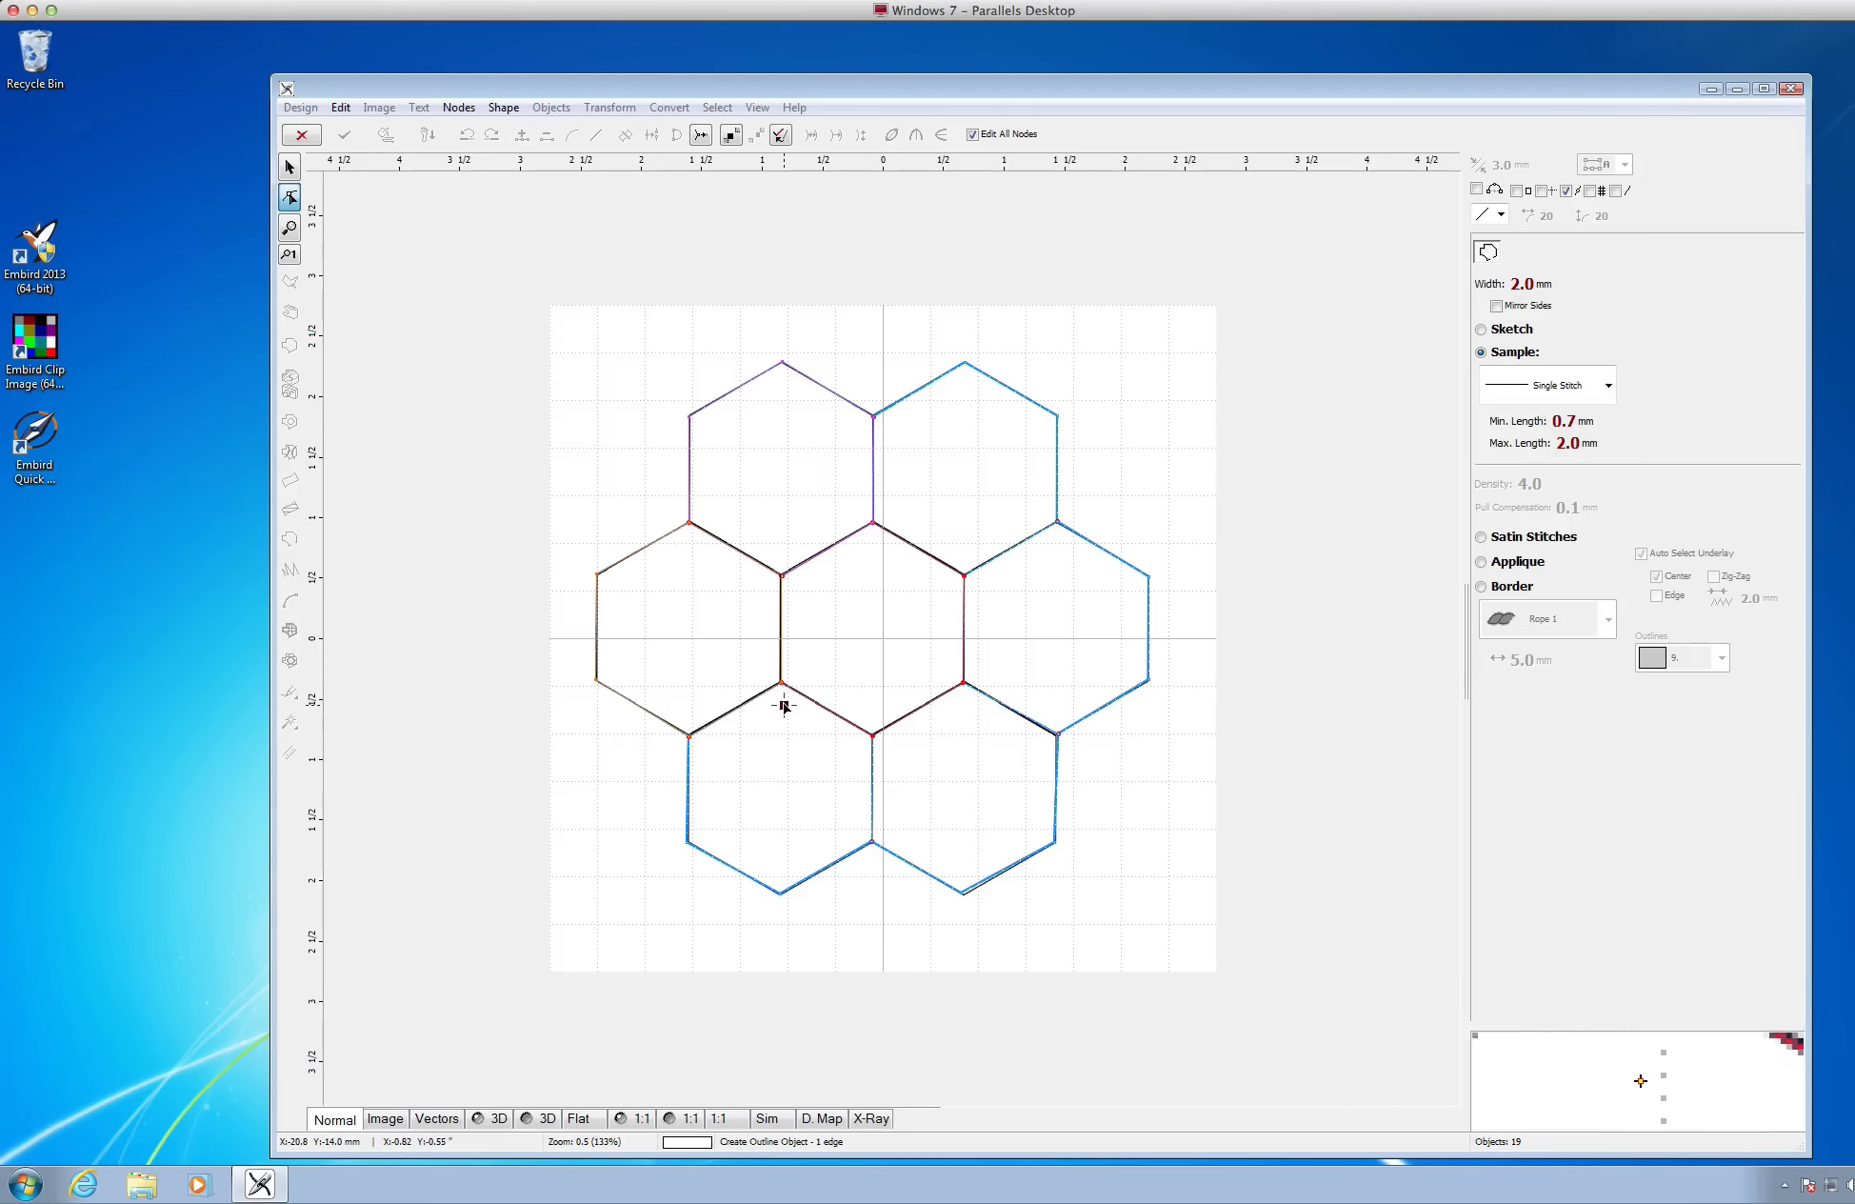
left_click(690, 738)
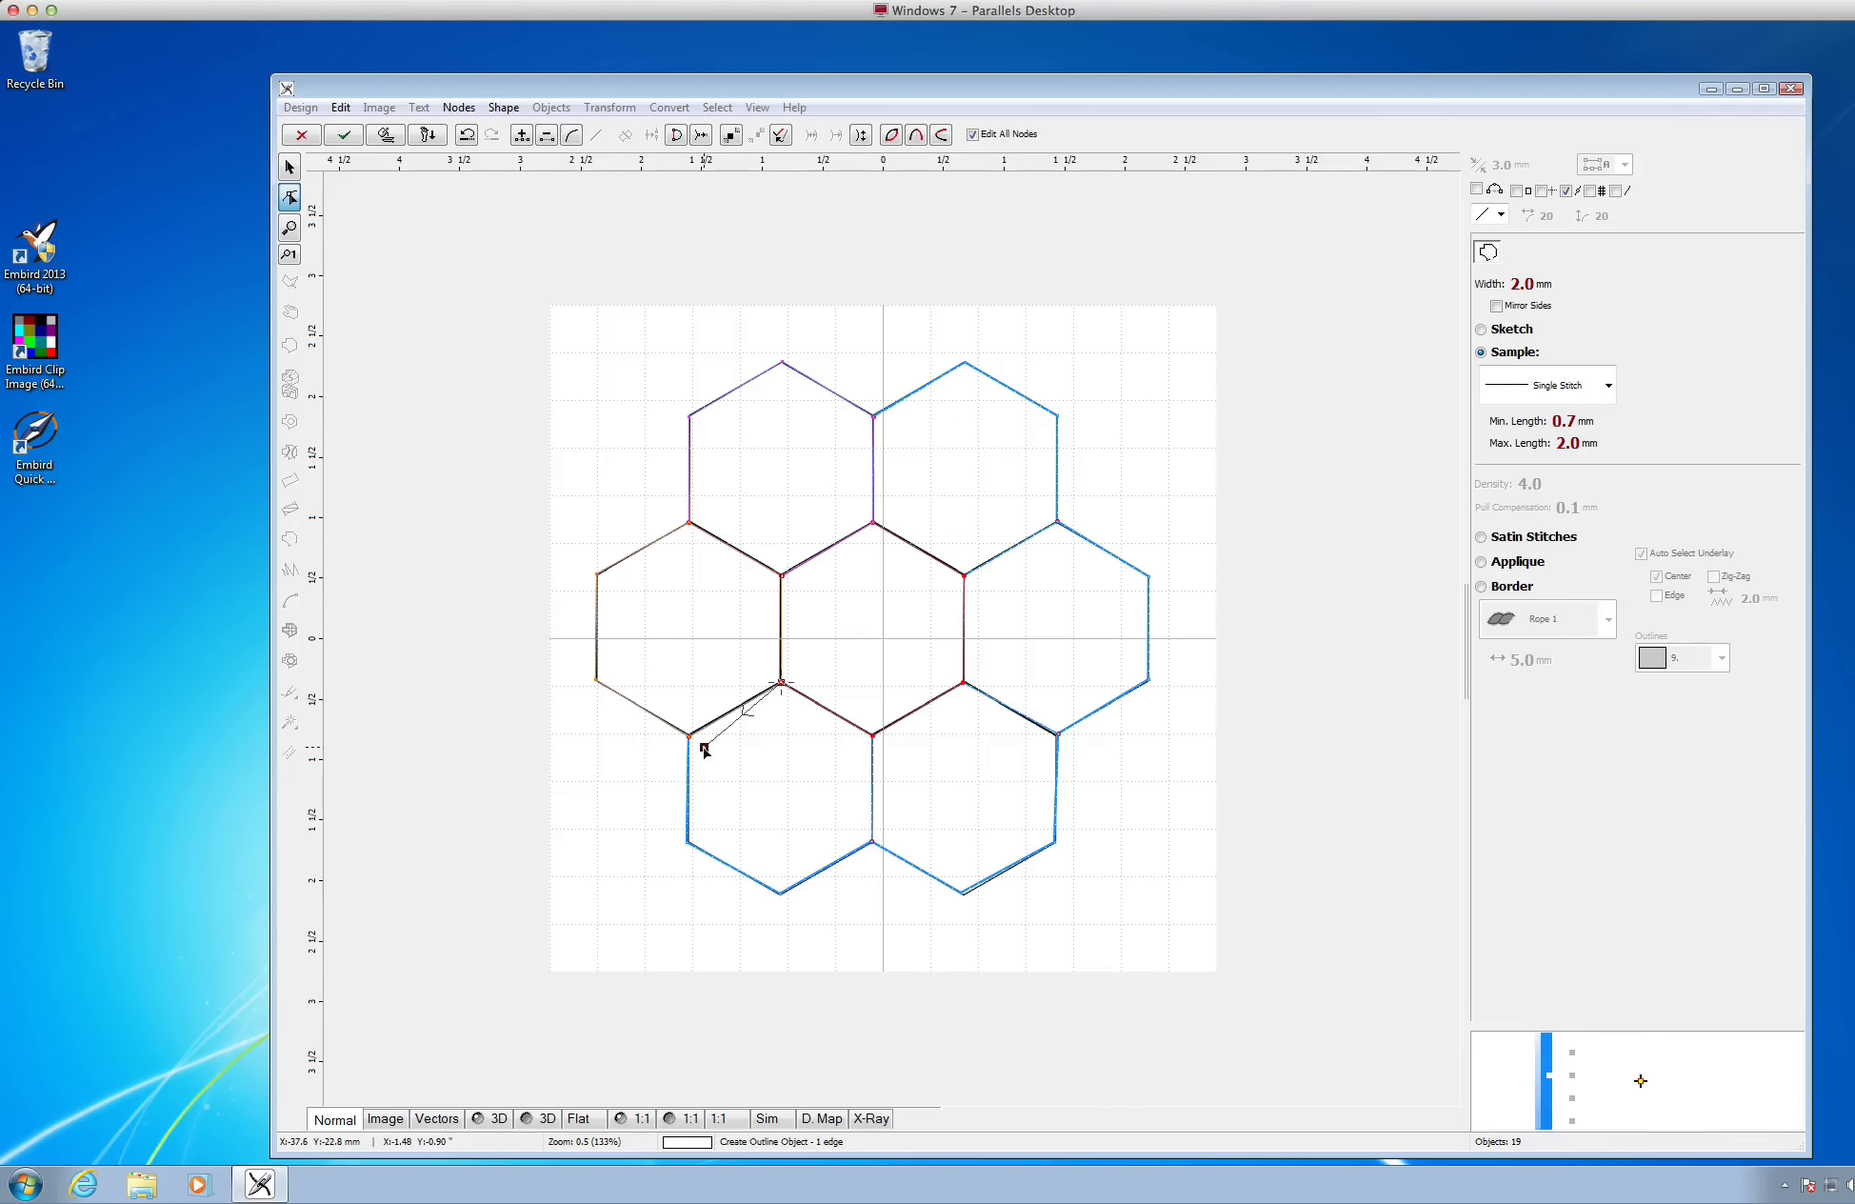
left_click(687, 842)
left_click(780, 893)
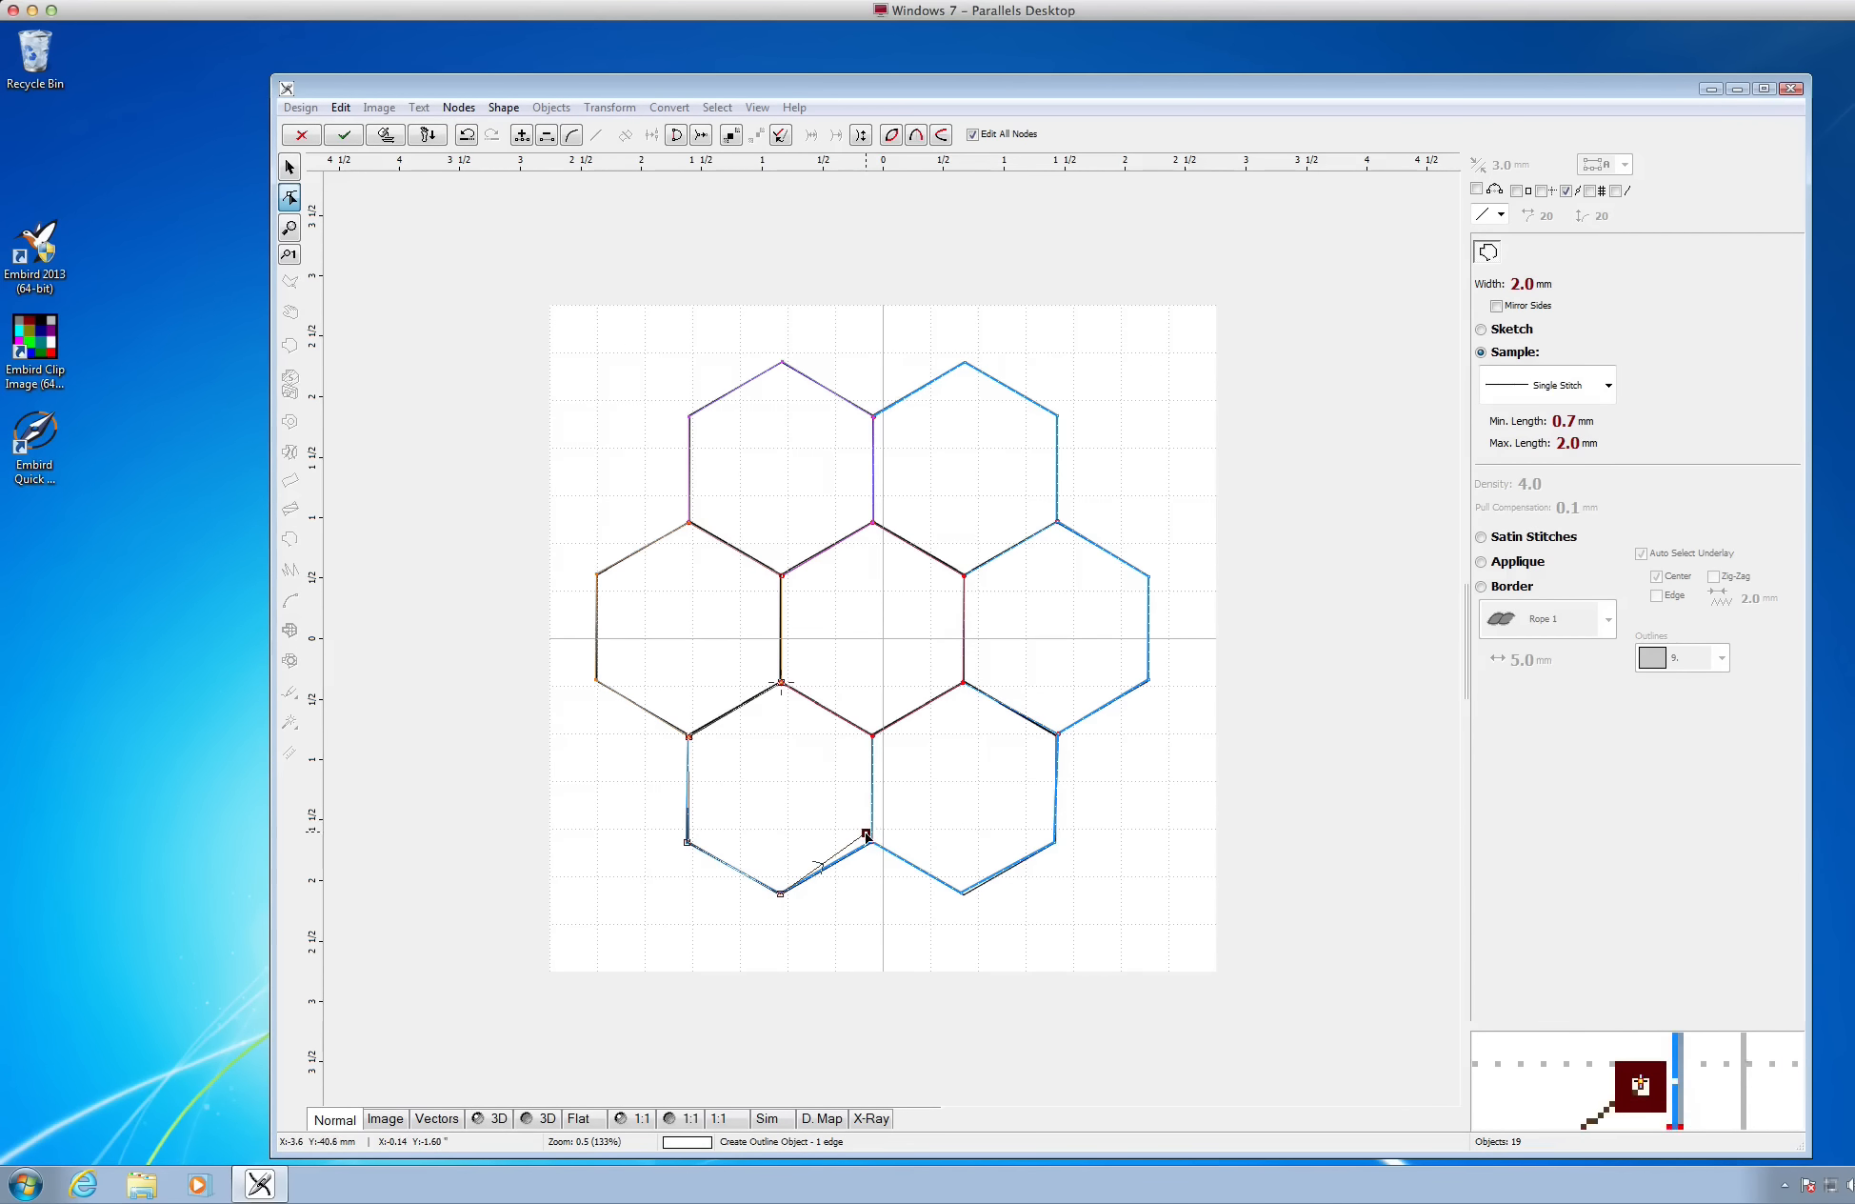
left_click(786, 709)
right_click(779, 728)
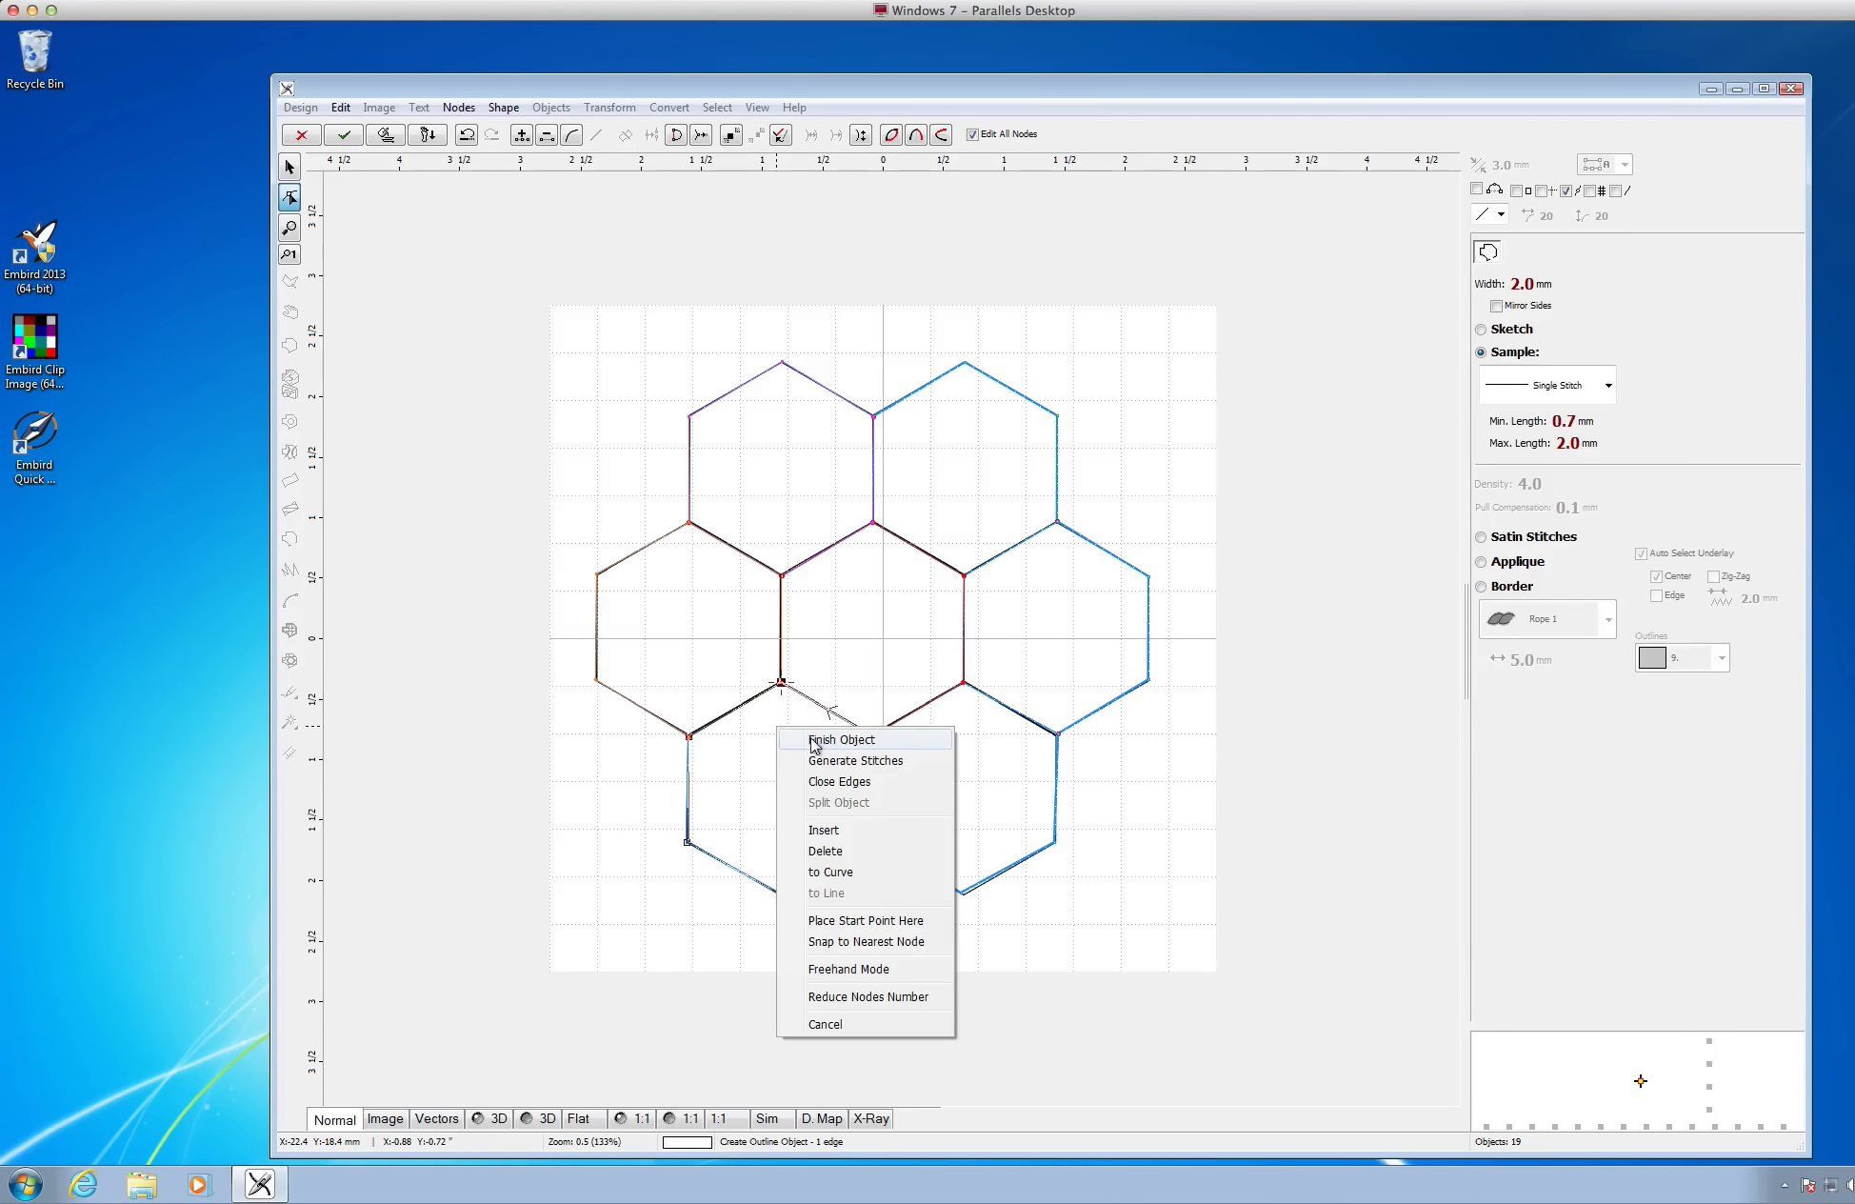
left_click(815, 741)
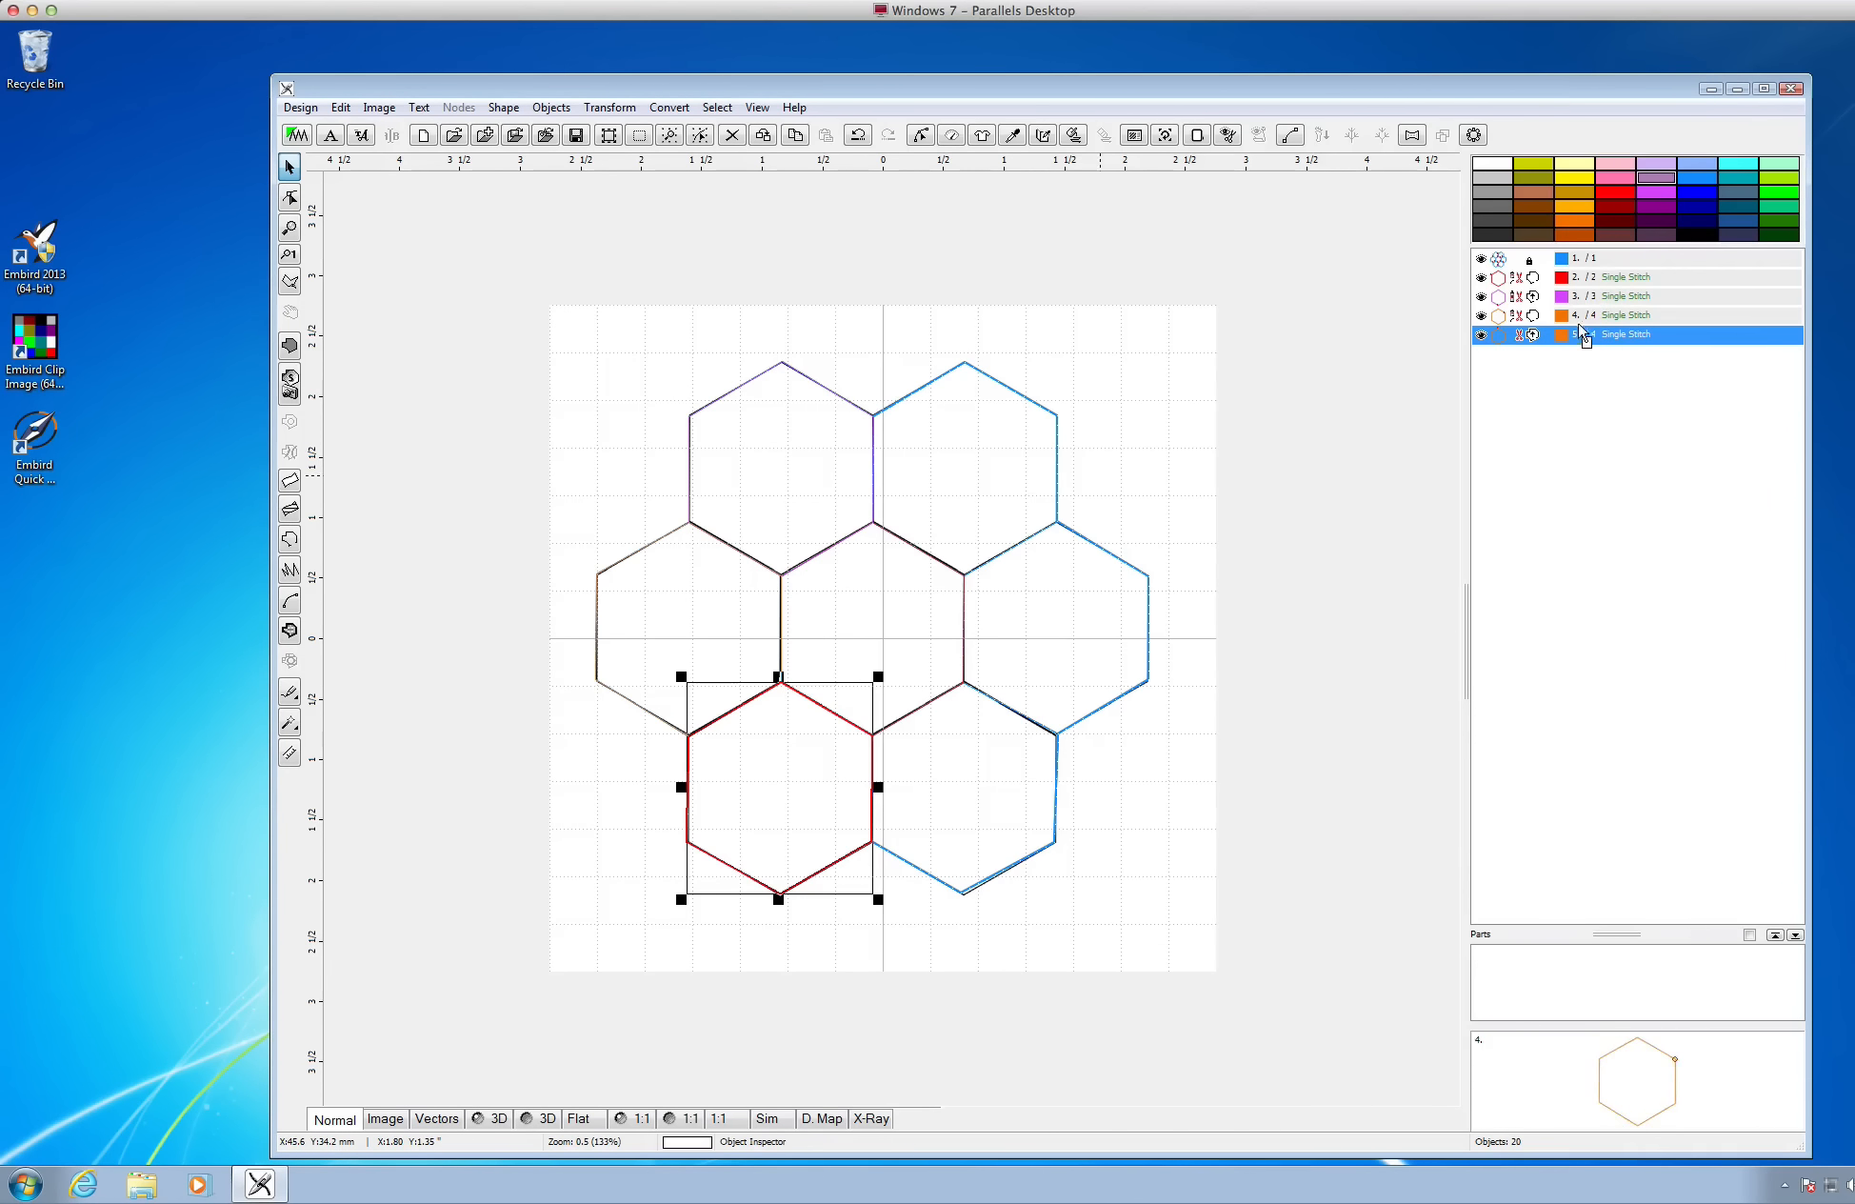
Trace the lower-right hexagon counter-clockwise from its upper-left corner as a new outline object, finish it and colour it cyan
left_click(291, 540)
left_click(872, 736)
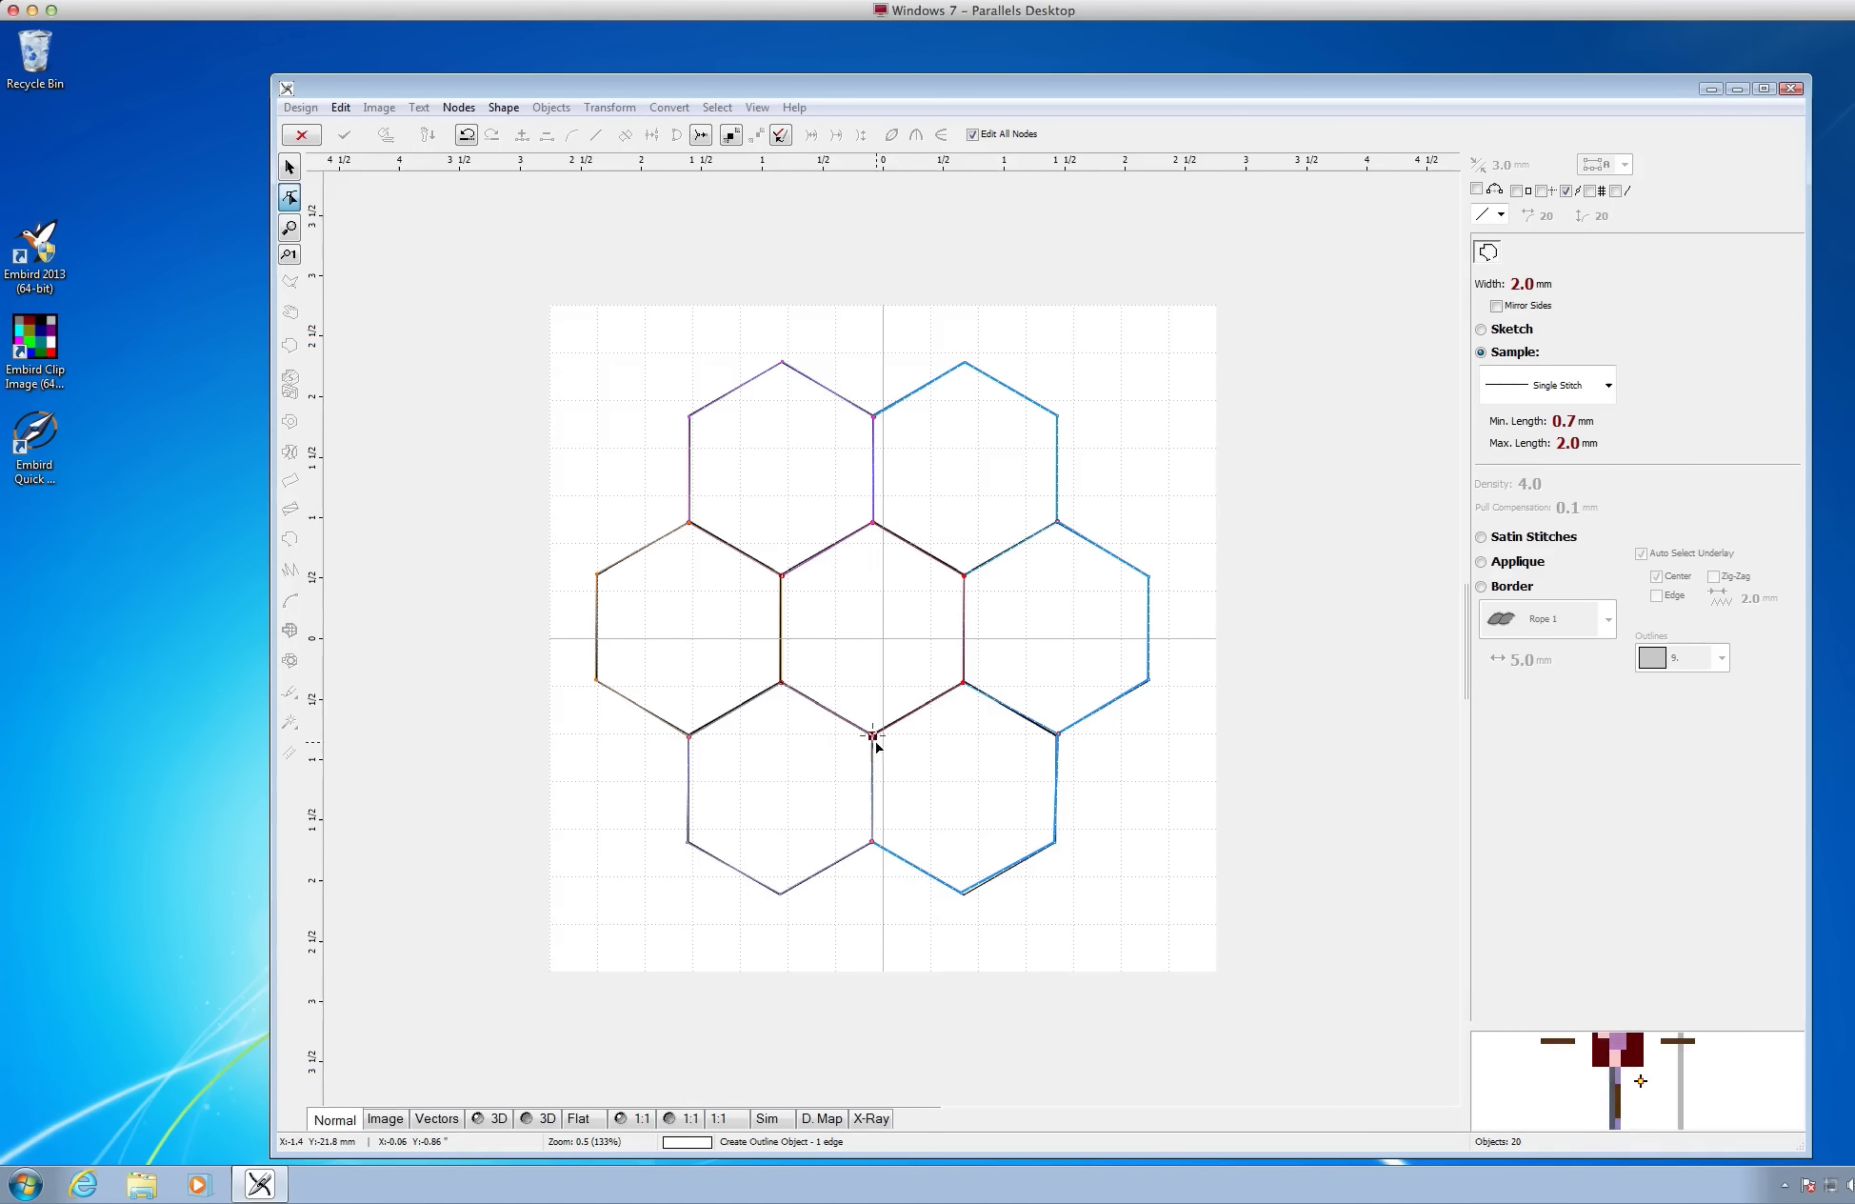
left_click(874, 841)
left_click(962, 892)
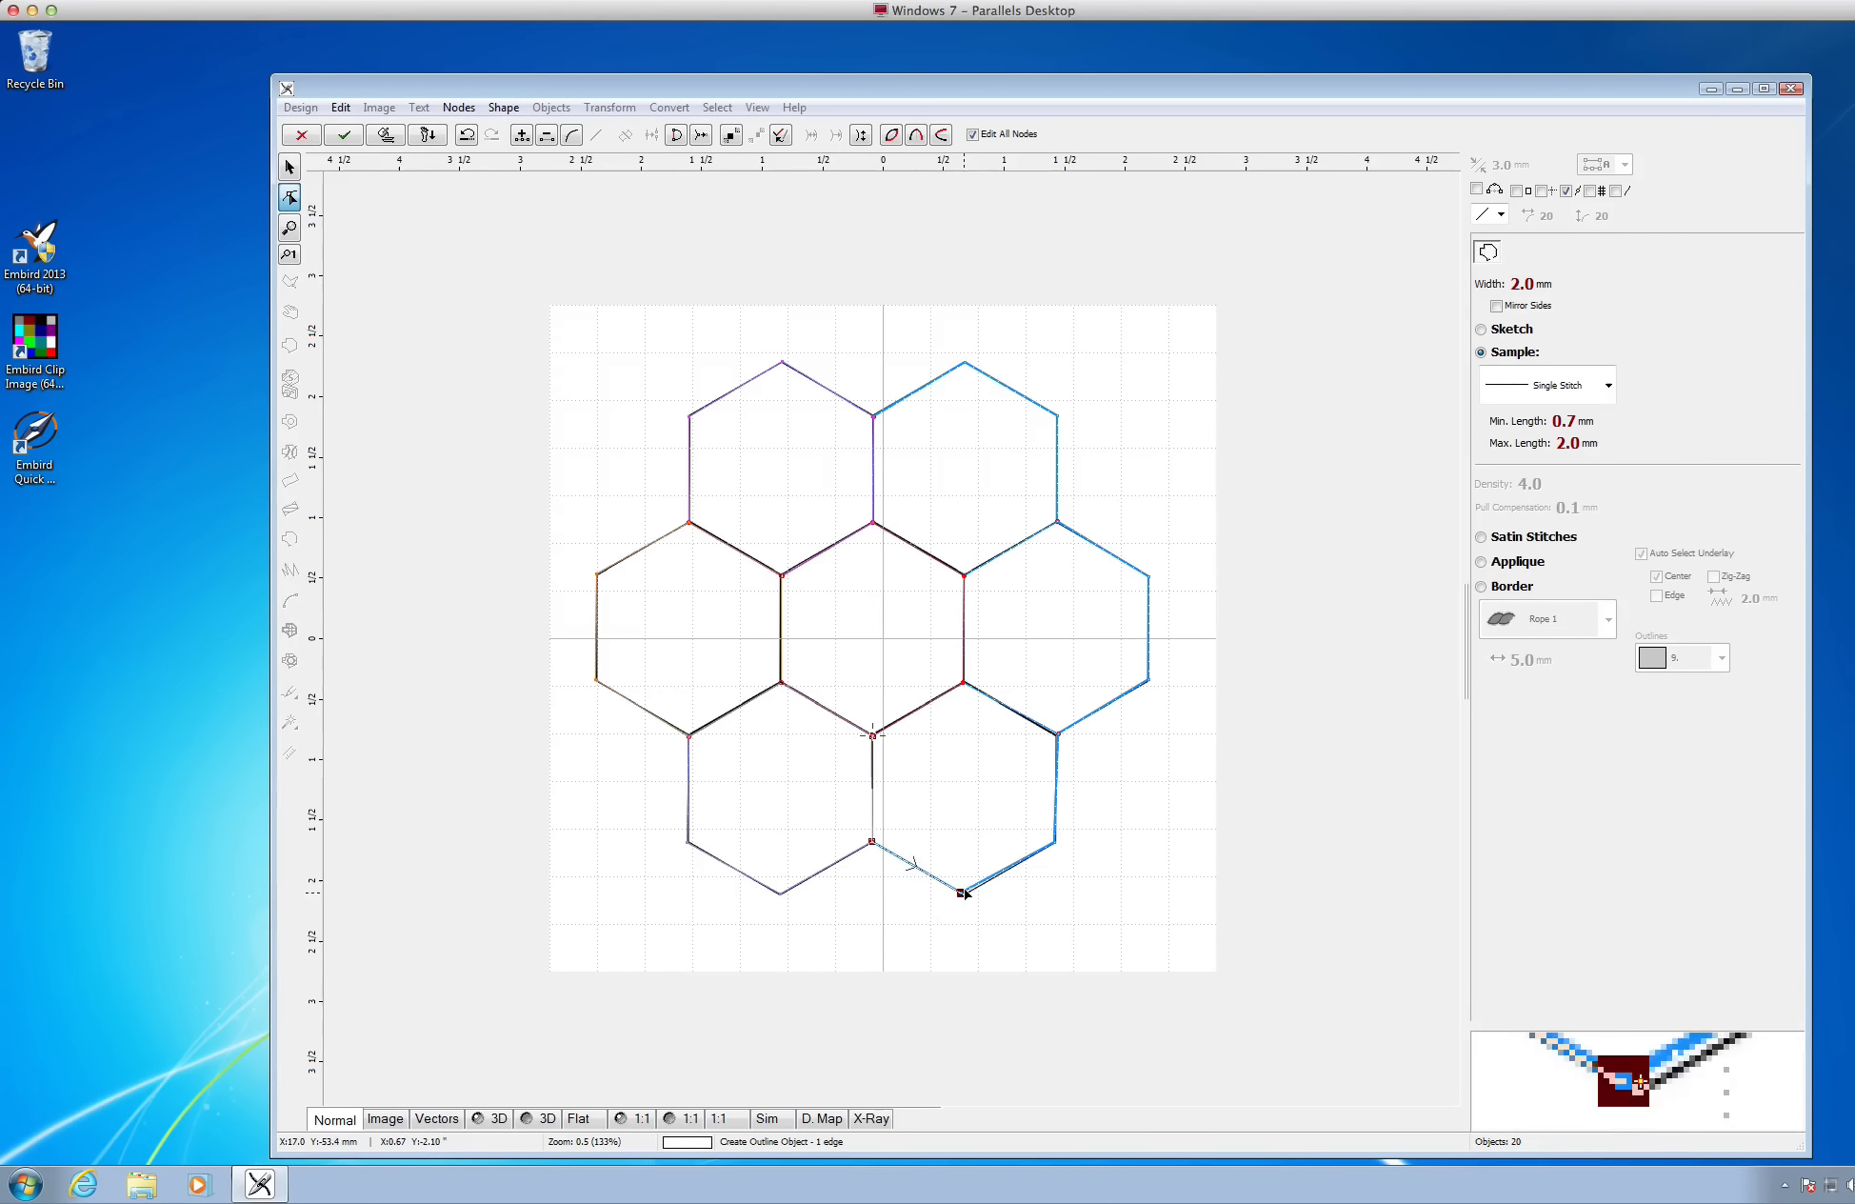
left_click(1053, 843)
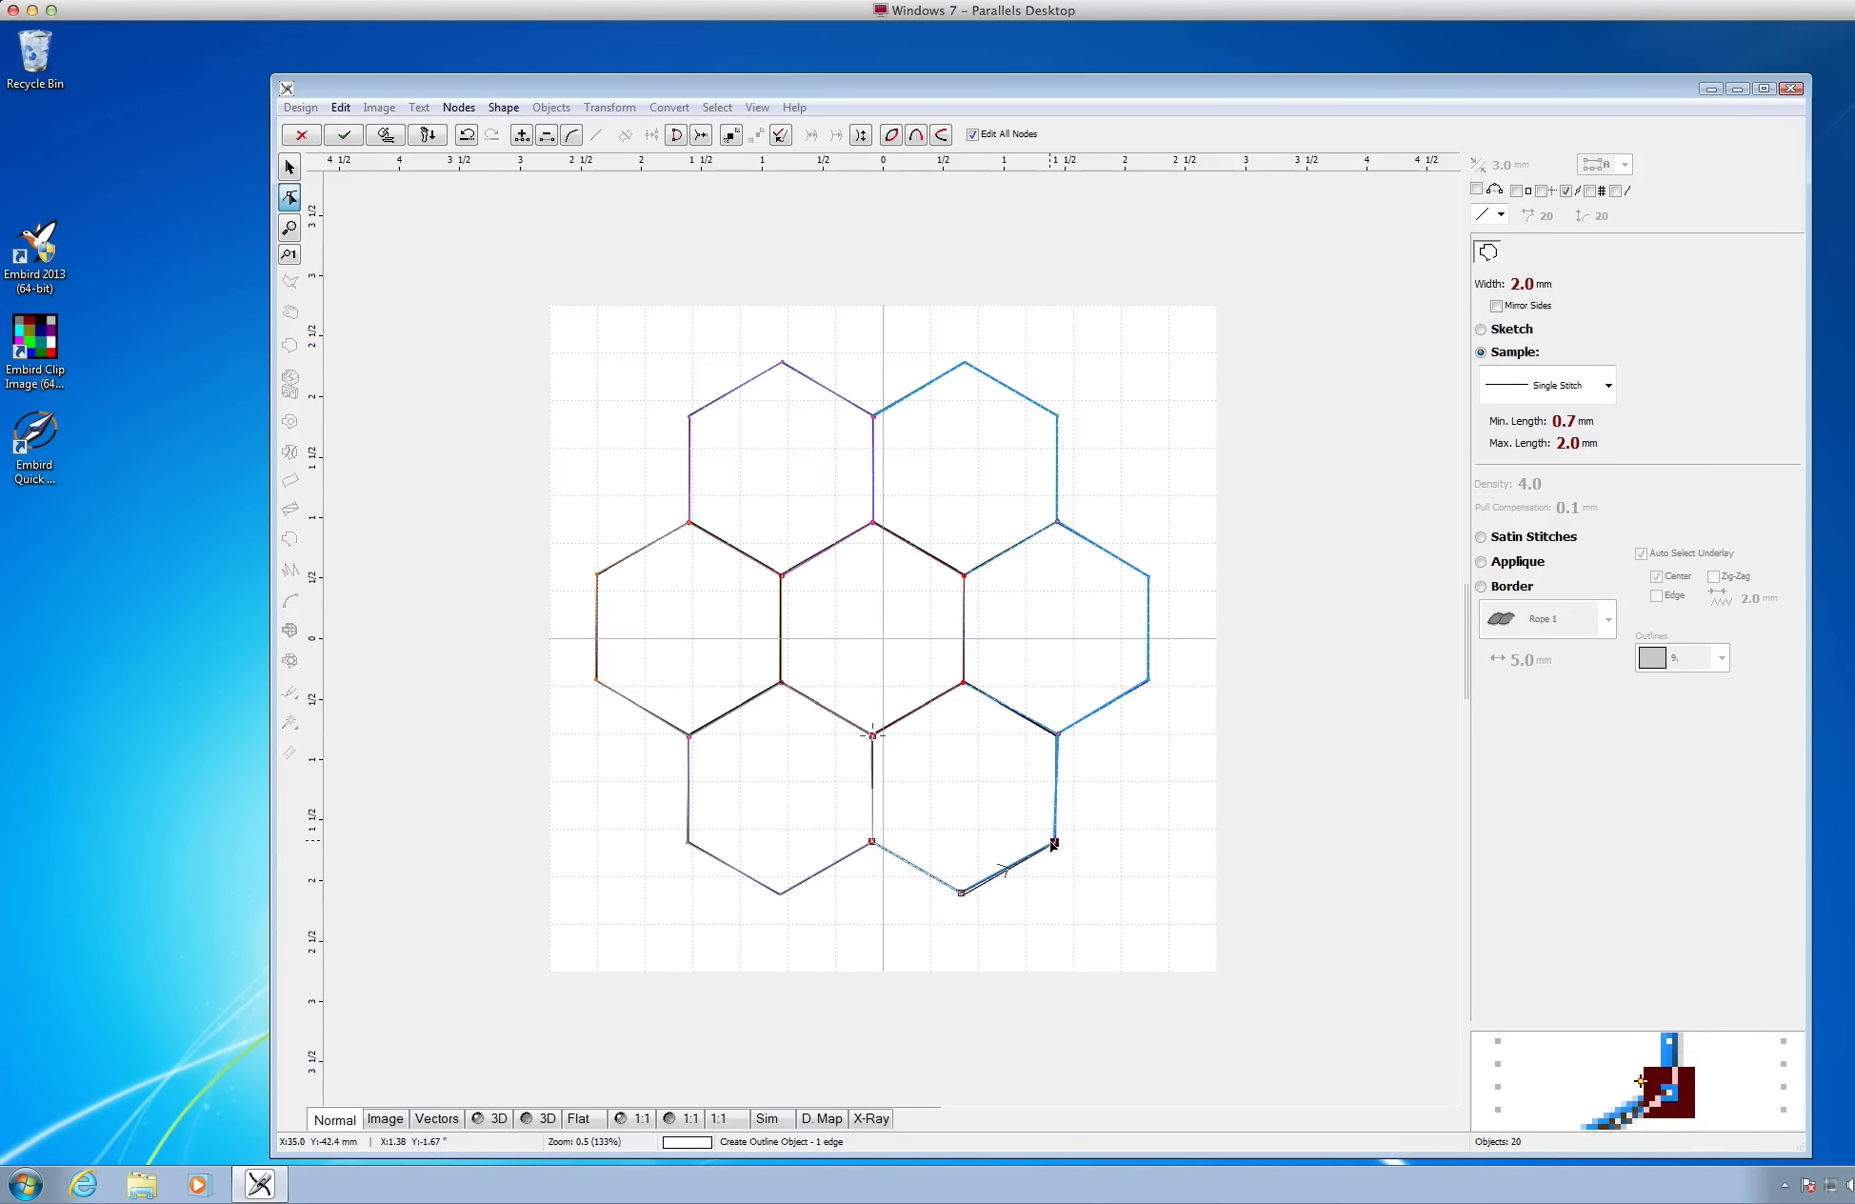
left_click(1057, 735)
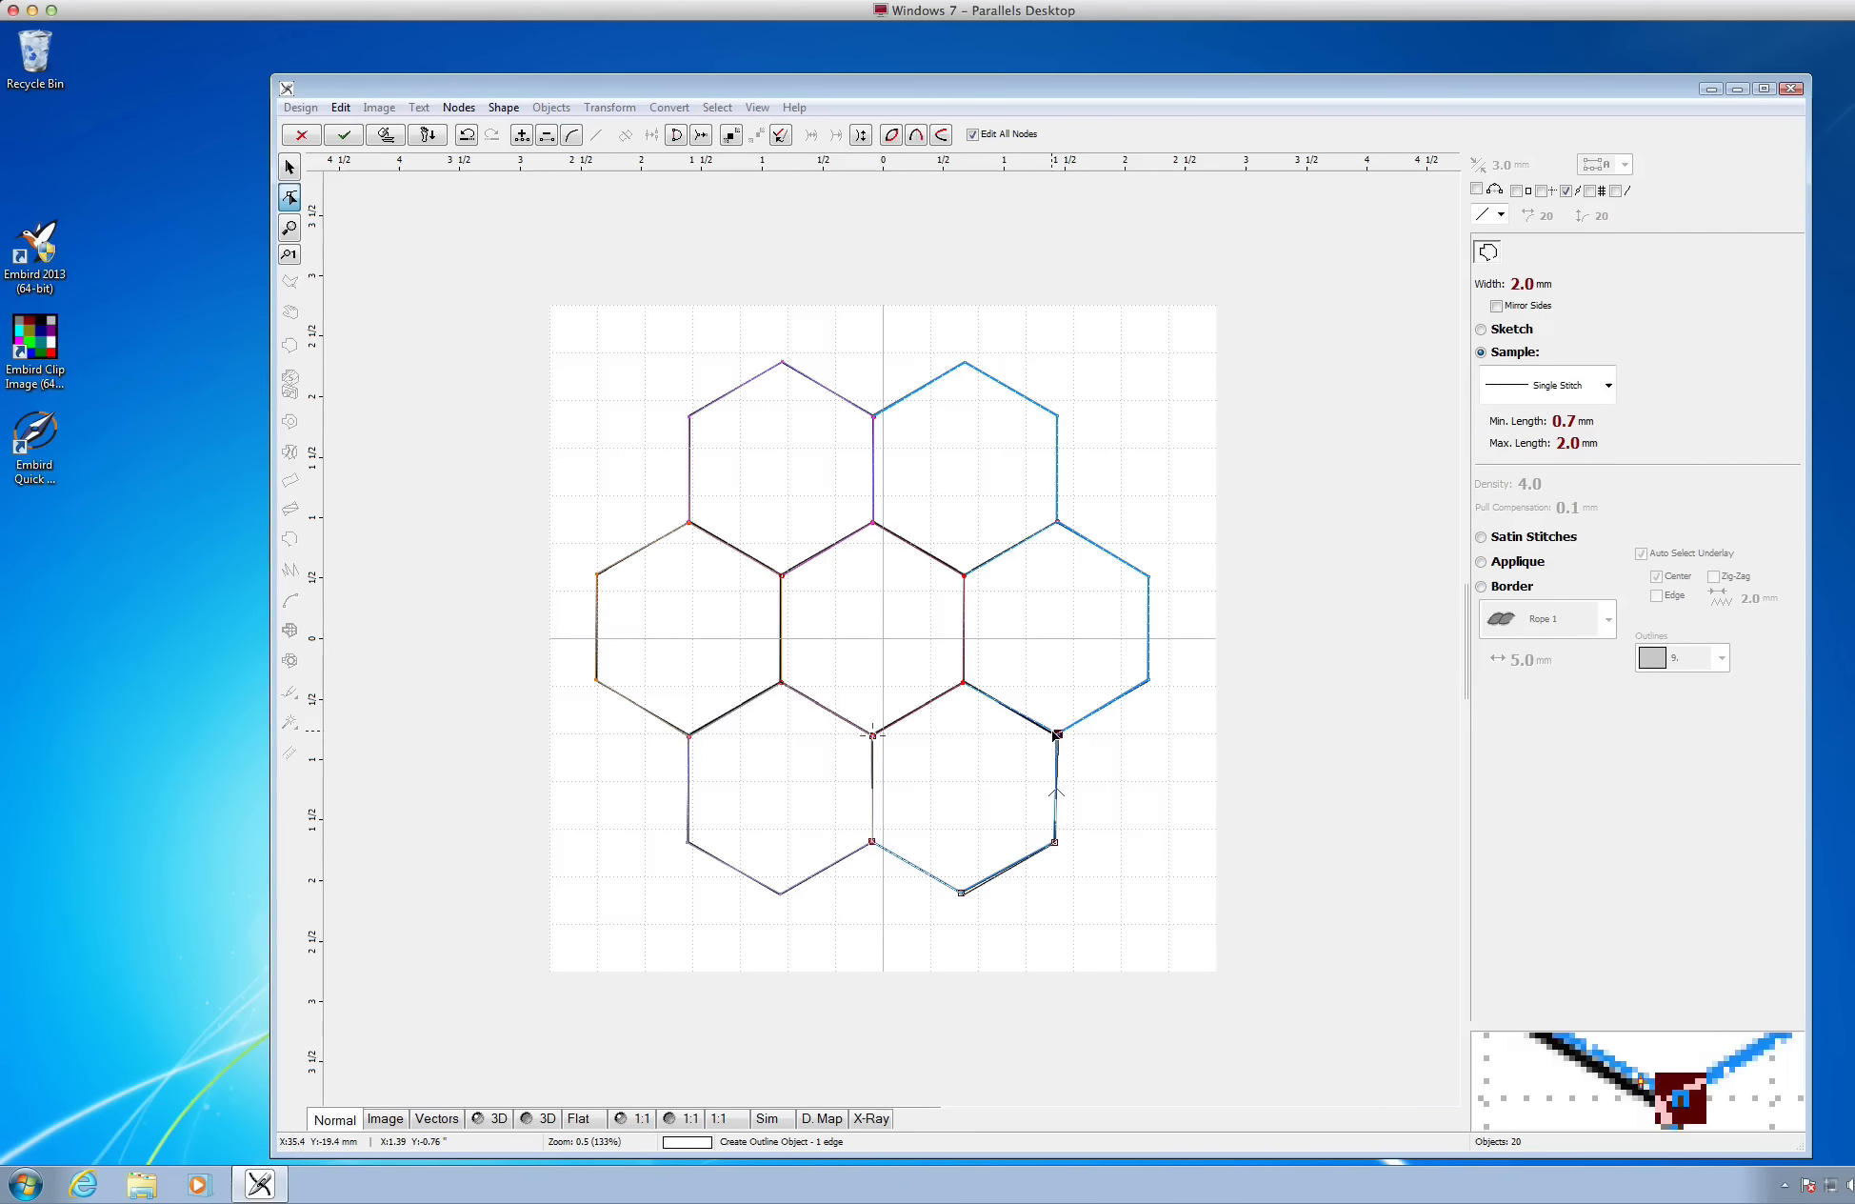
left_click(964, 683)
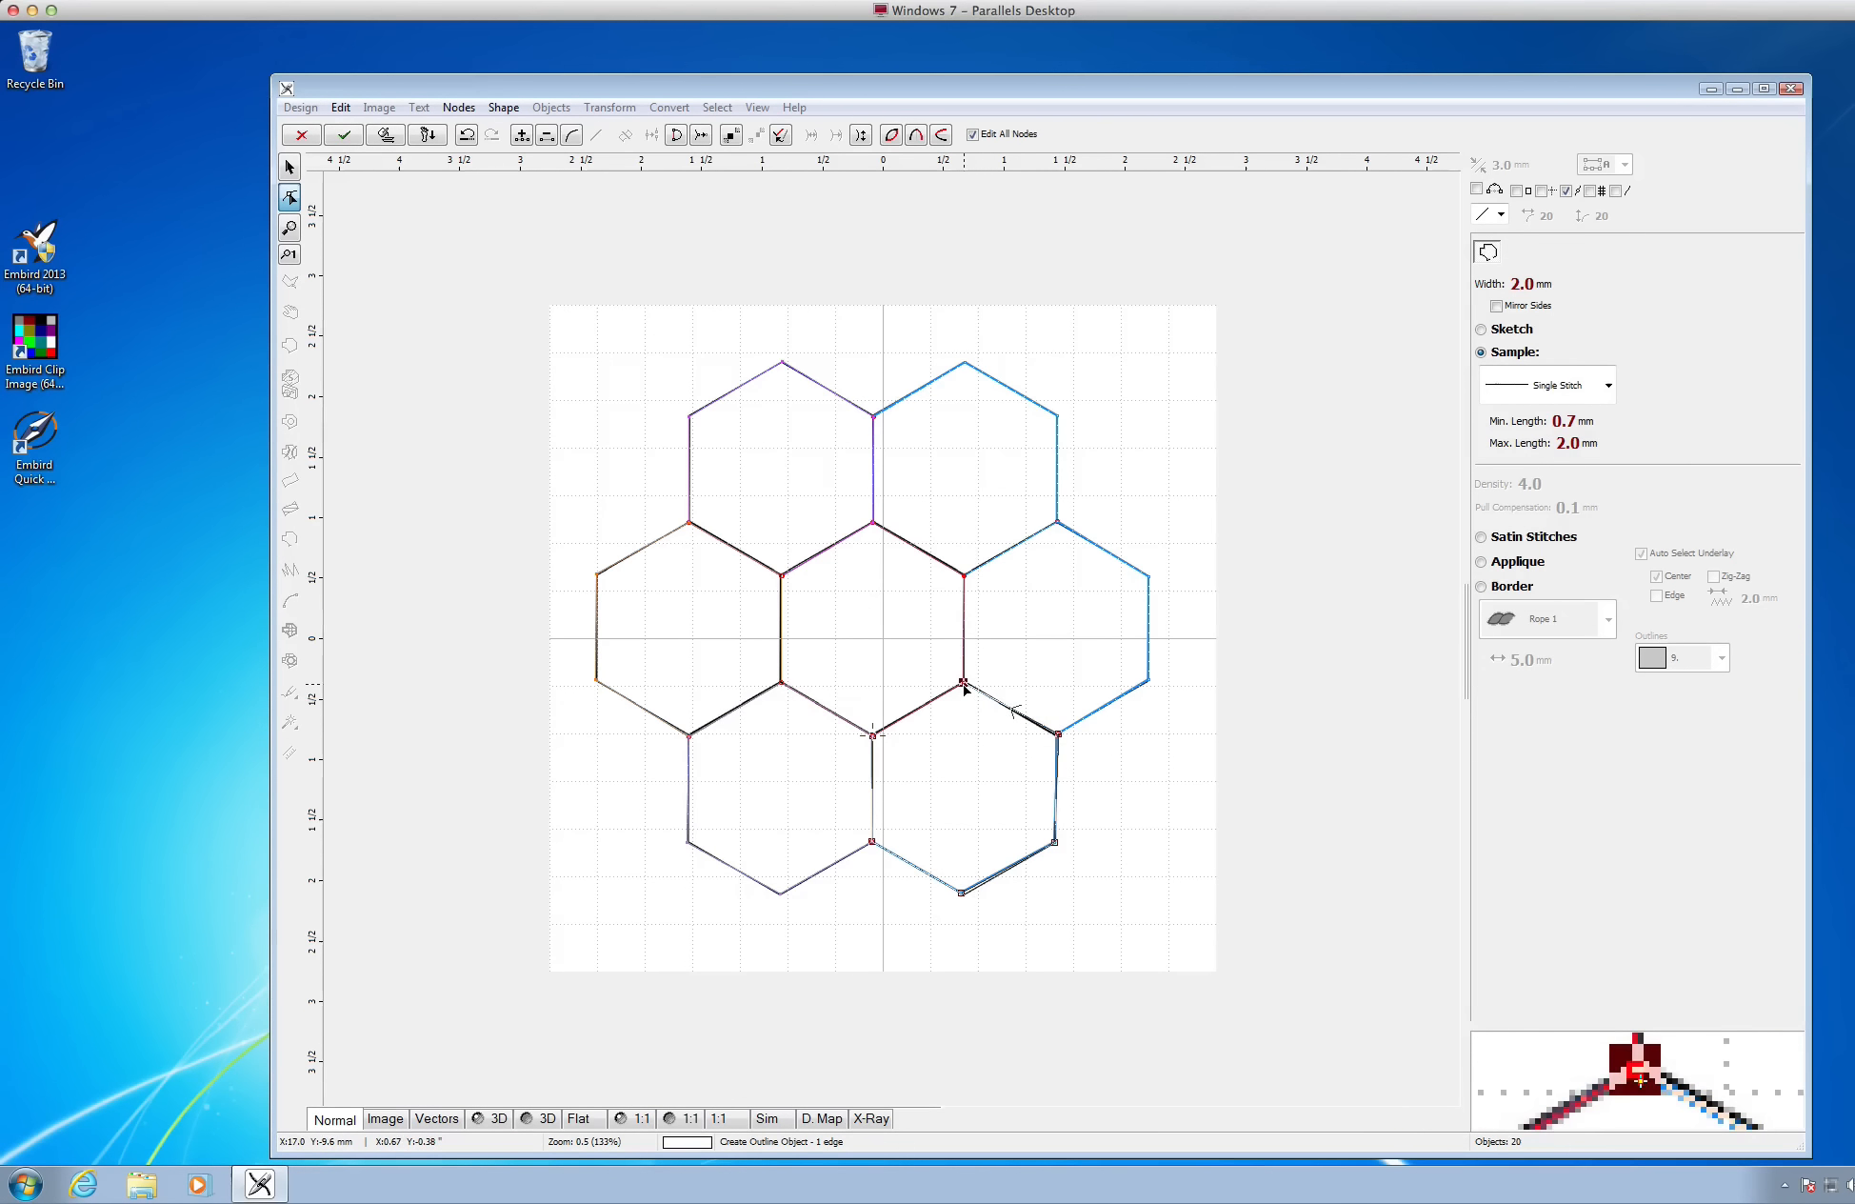
left_click(873, 736)
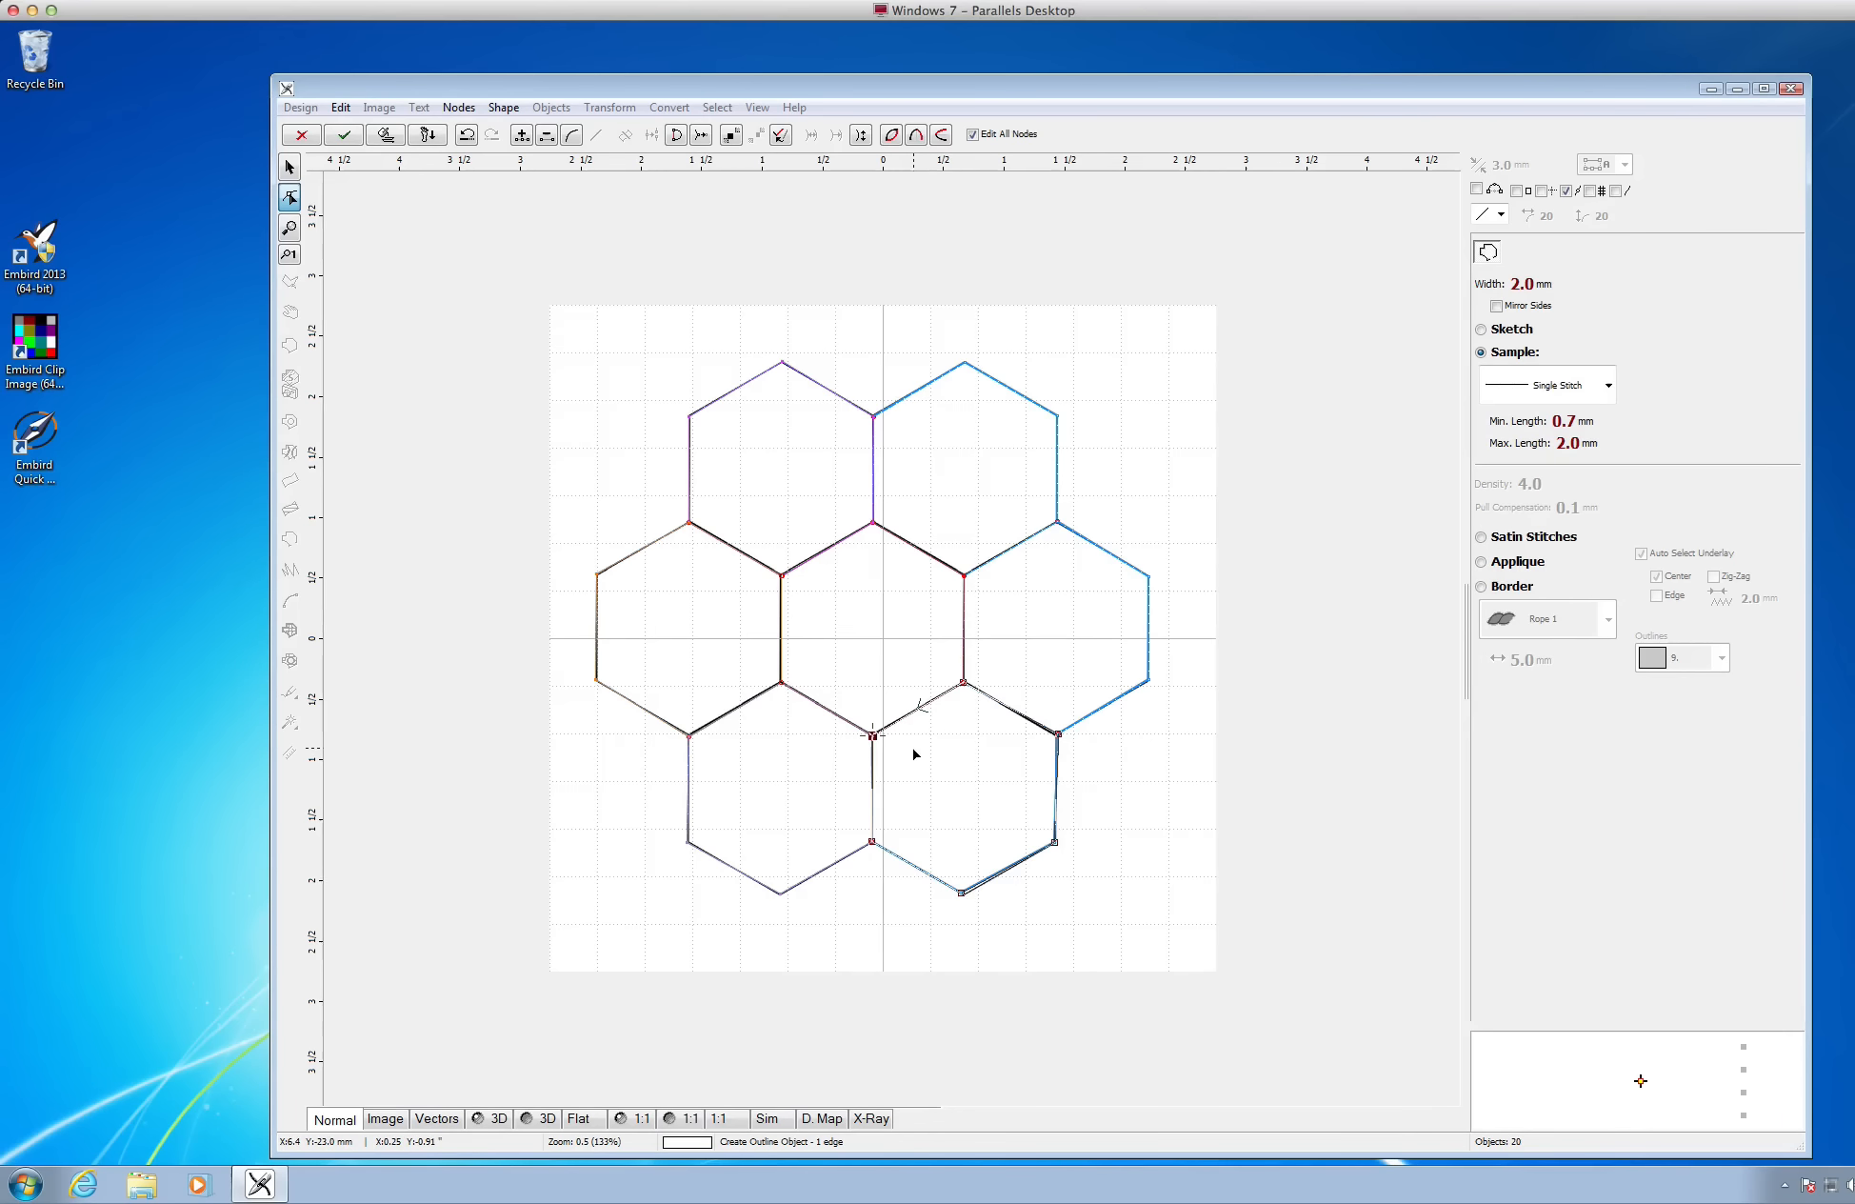
right_click(913, 754)
left_click(938, 761)
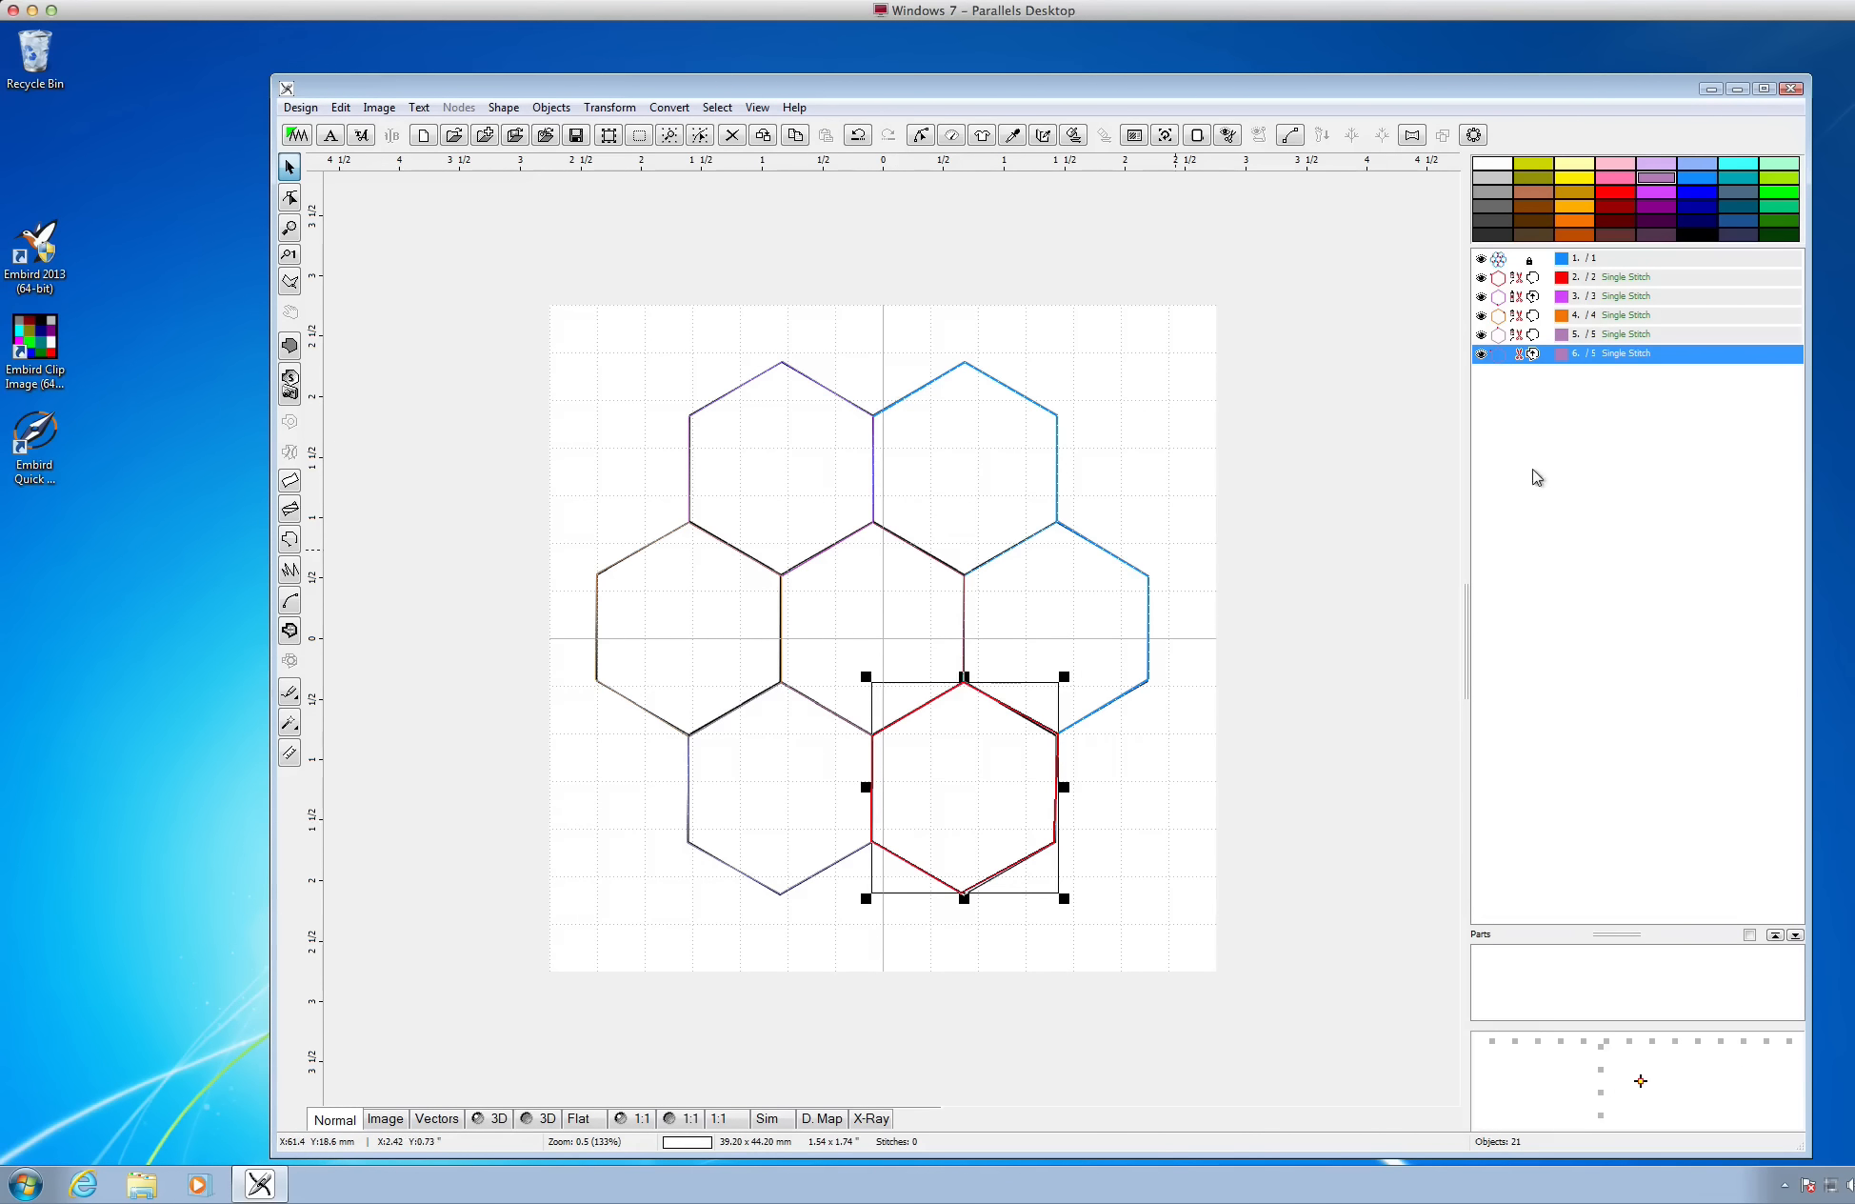
left_click(1735, 167)
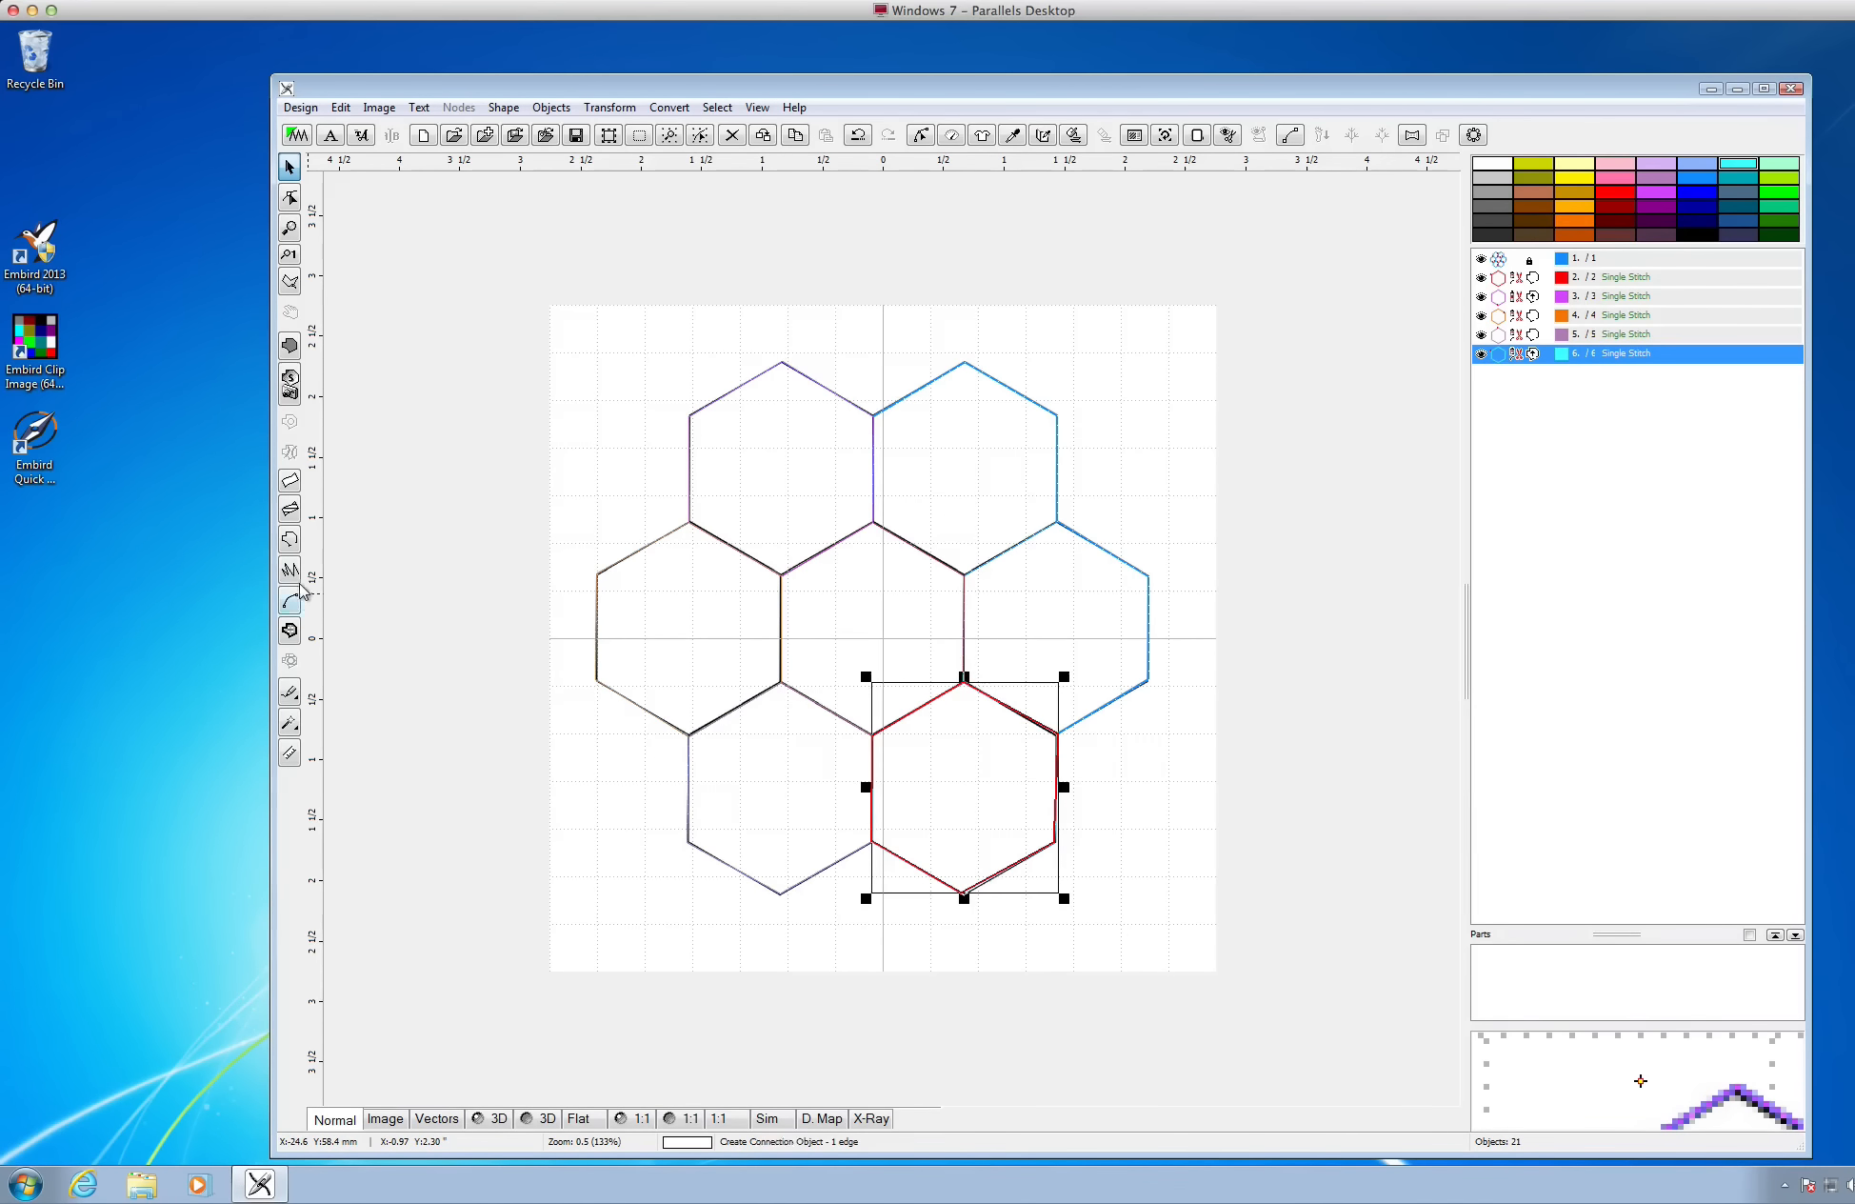
Trace the hexagon right of centre clockwise from its lower-left corner as a new outline object, finish it and colour it amber
left_click(292, 539)
left_click(965, 682)
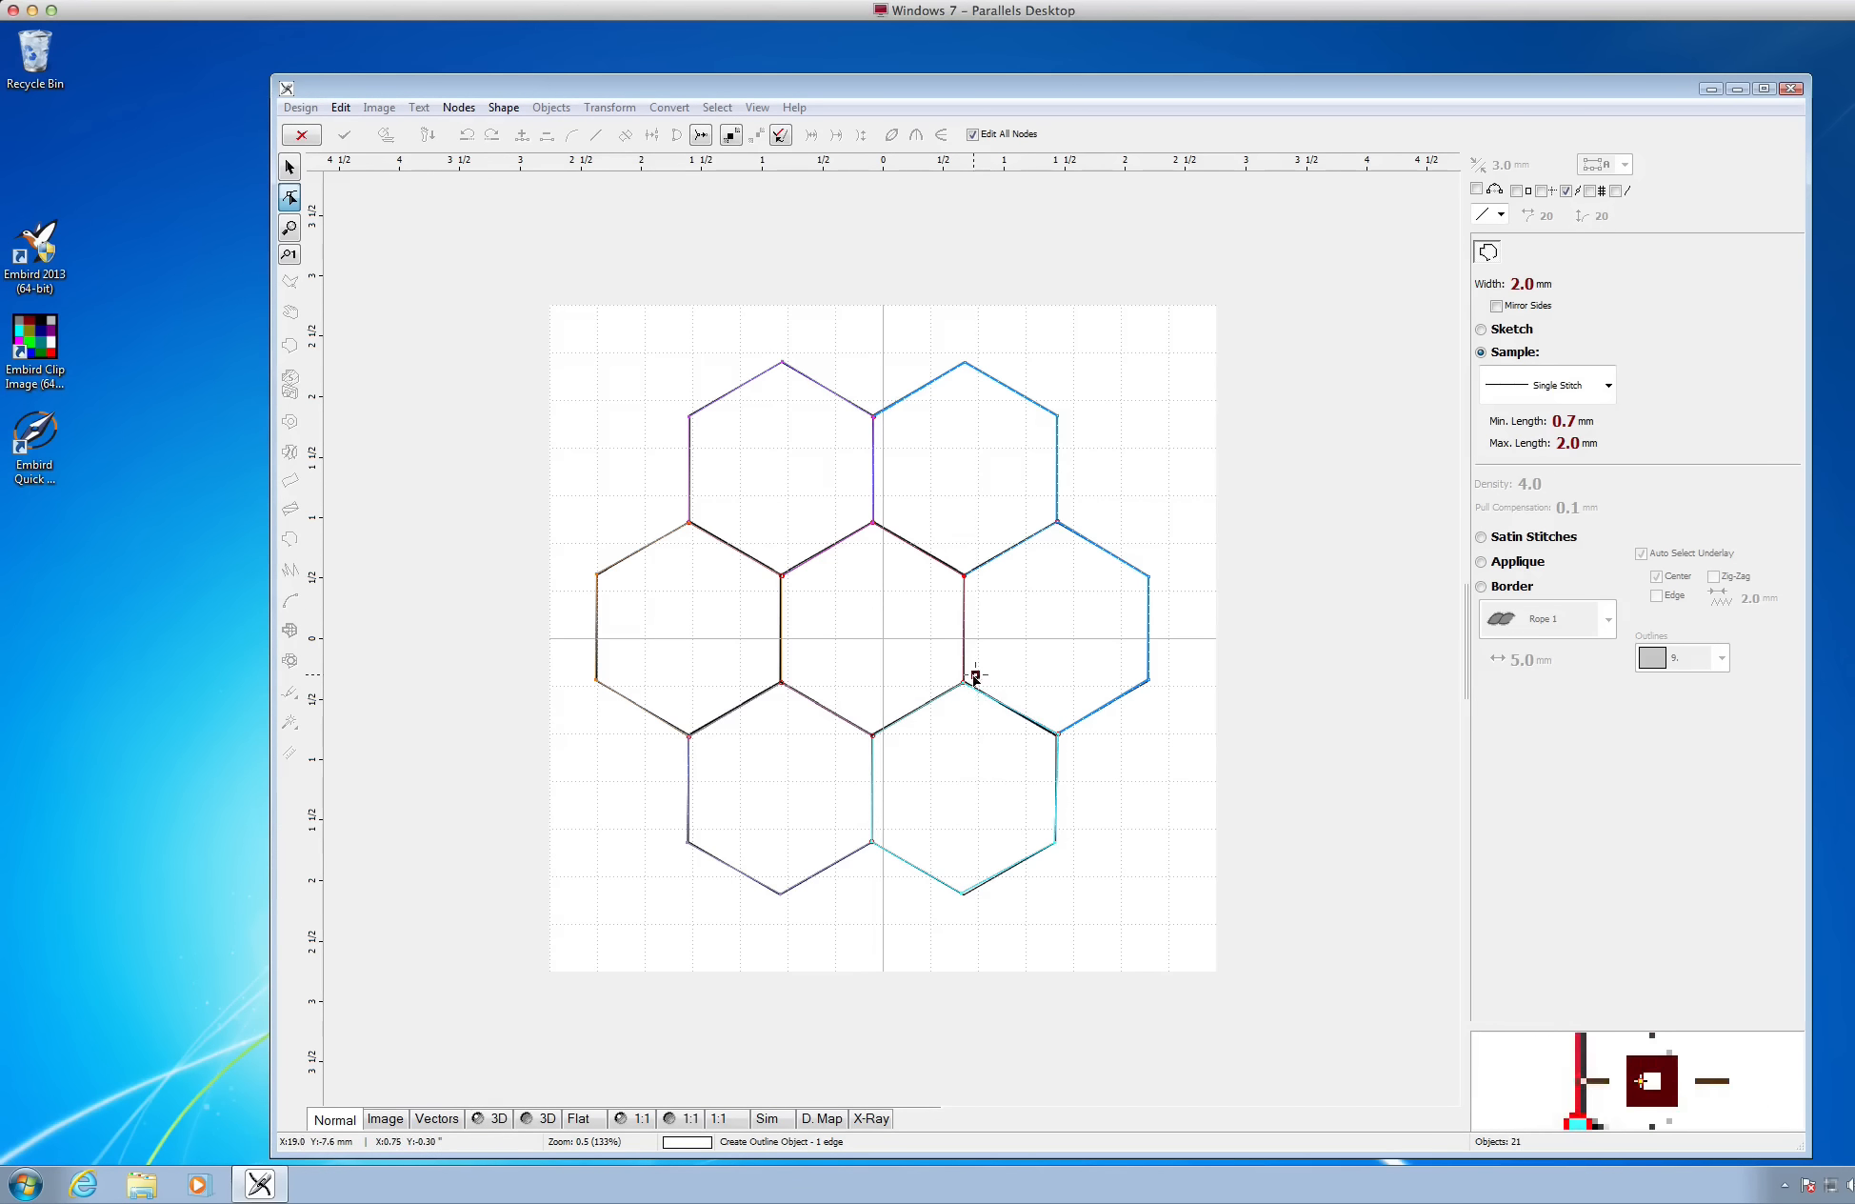
left_click(1058, 521)
left_click(1147, 579)
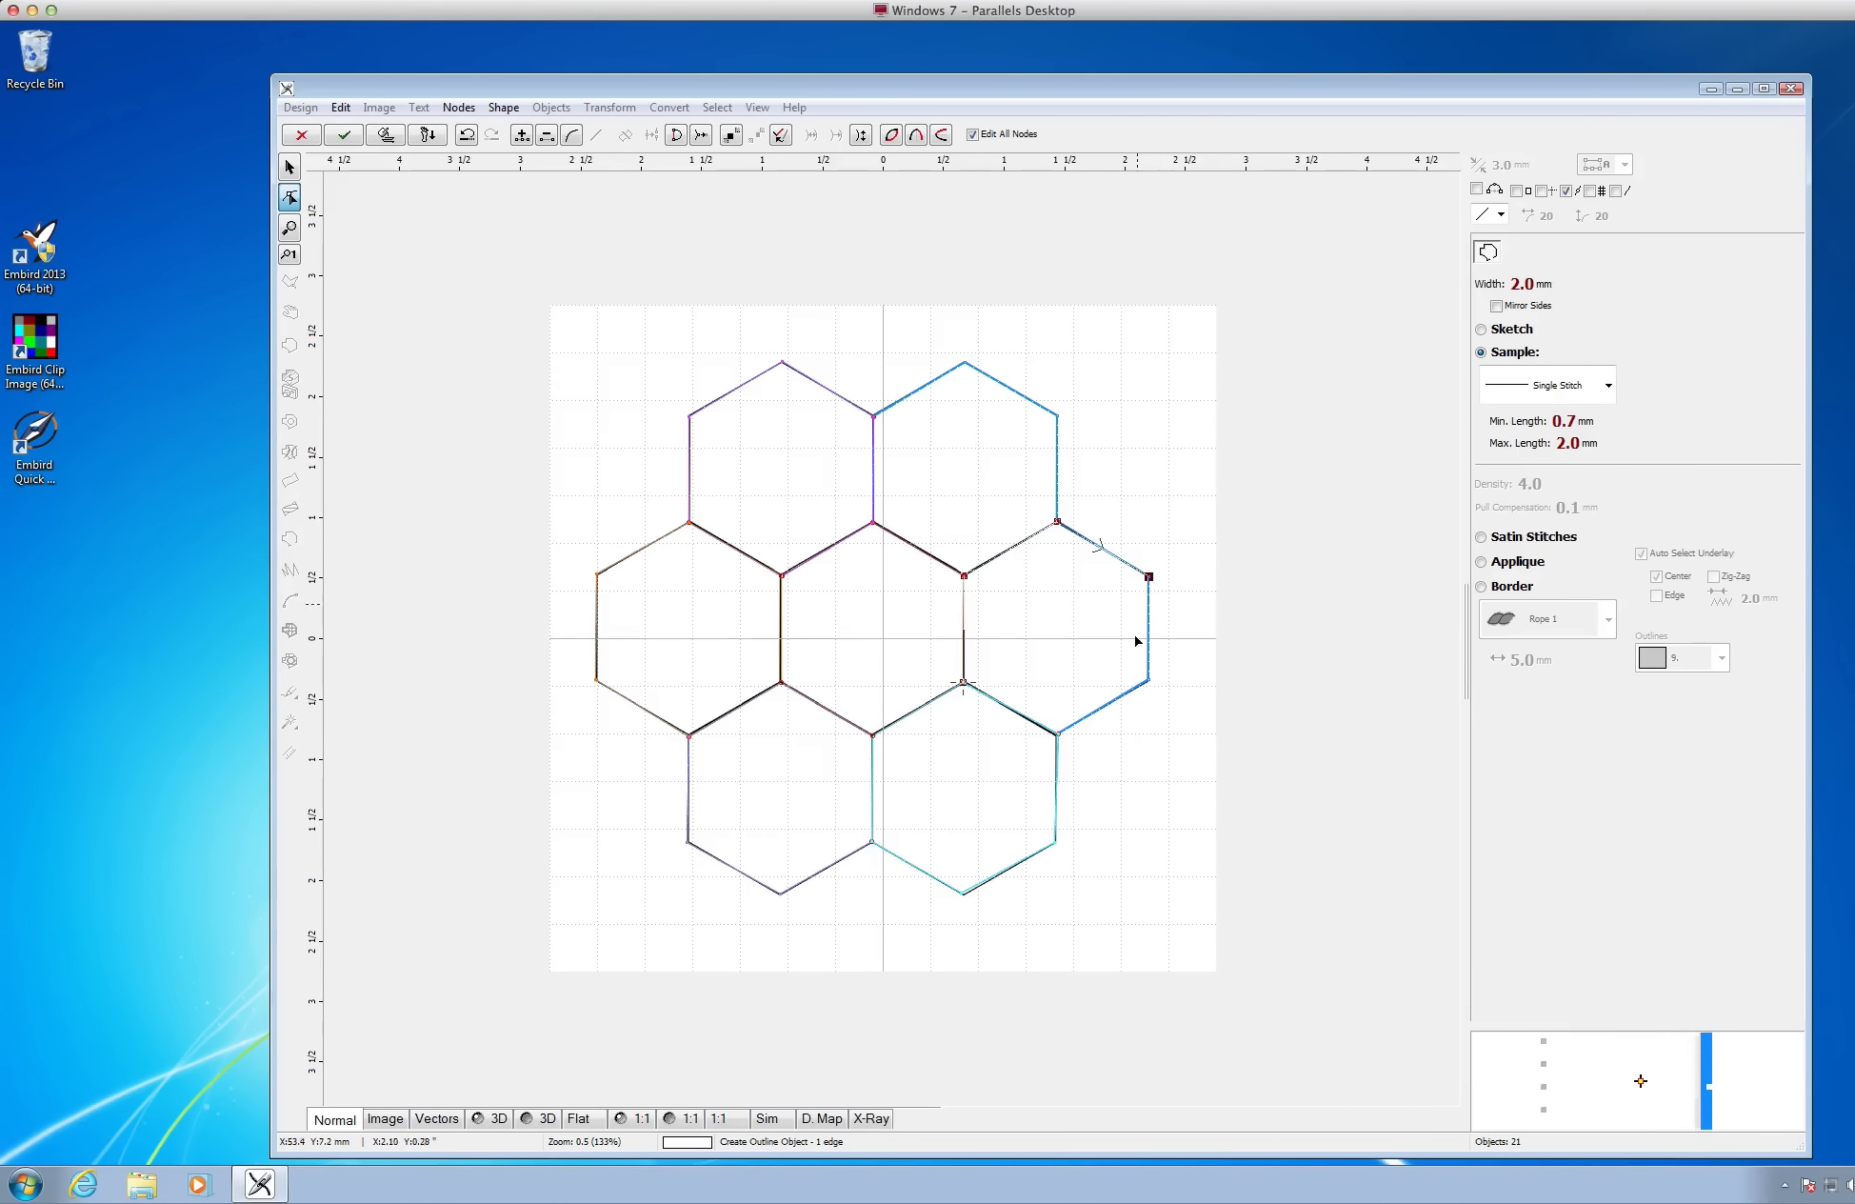
left_click(1149, 679)
left_click(1058, 733)
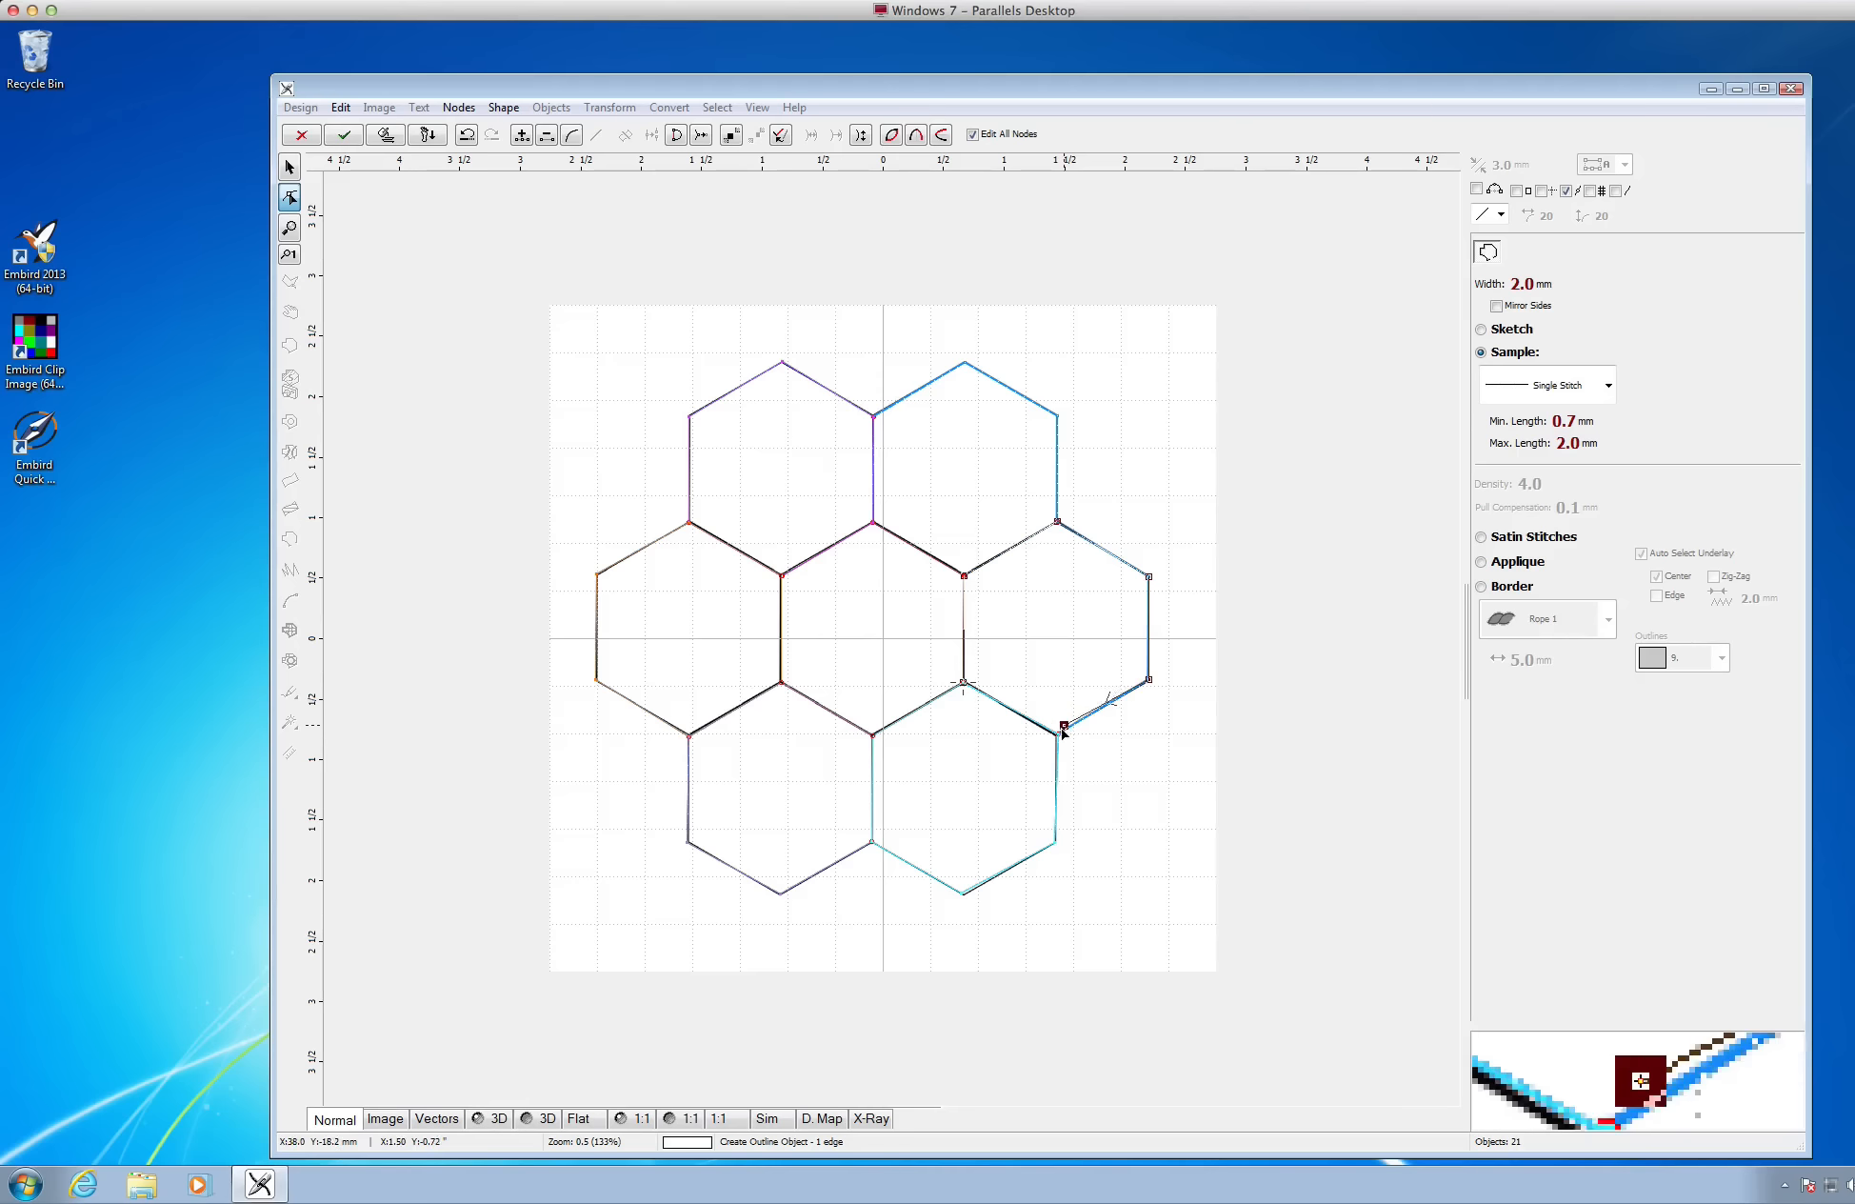
left_click(965, 681)
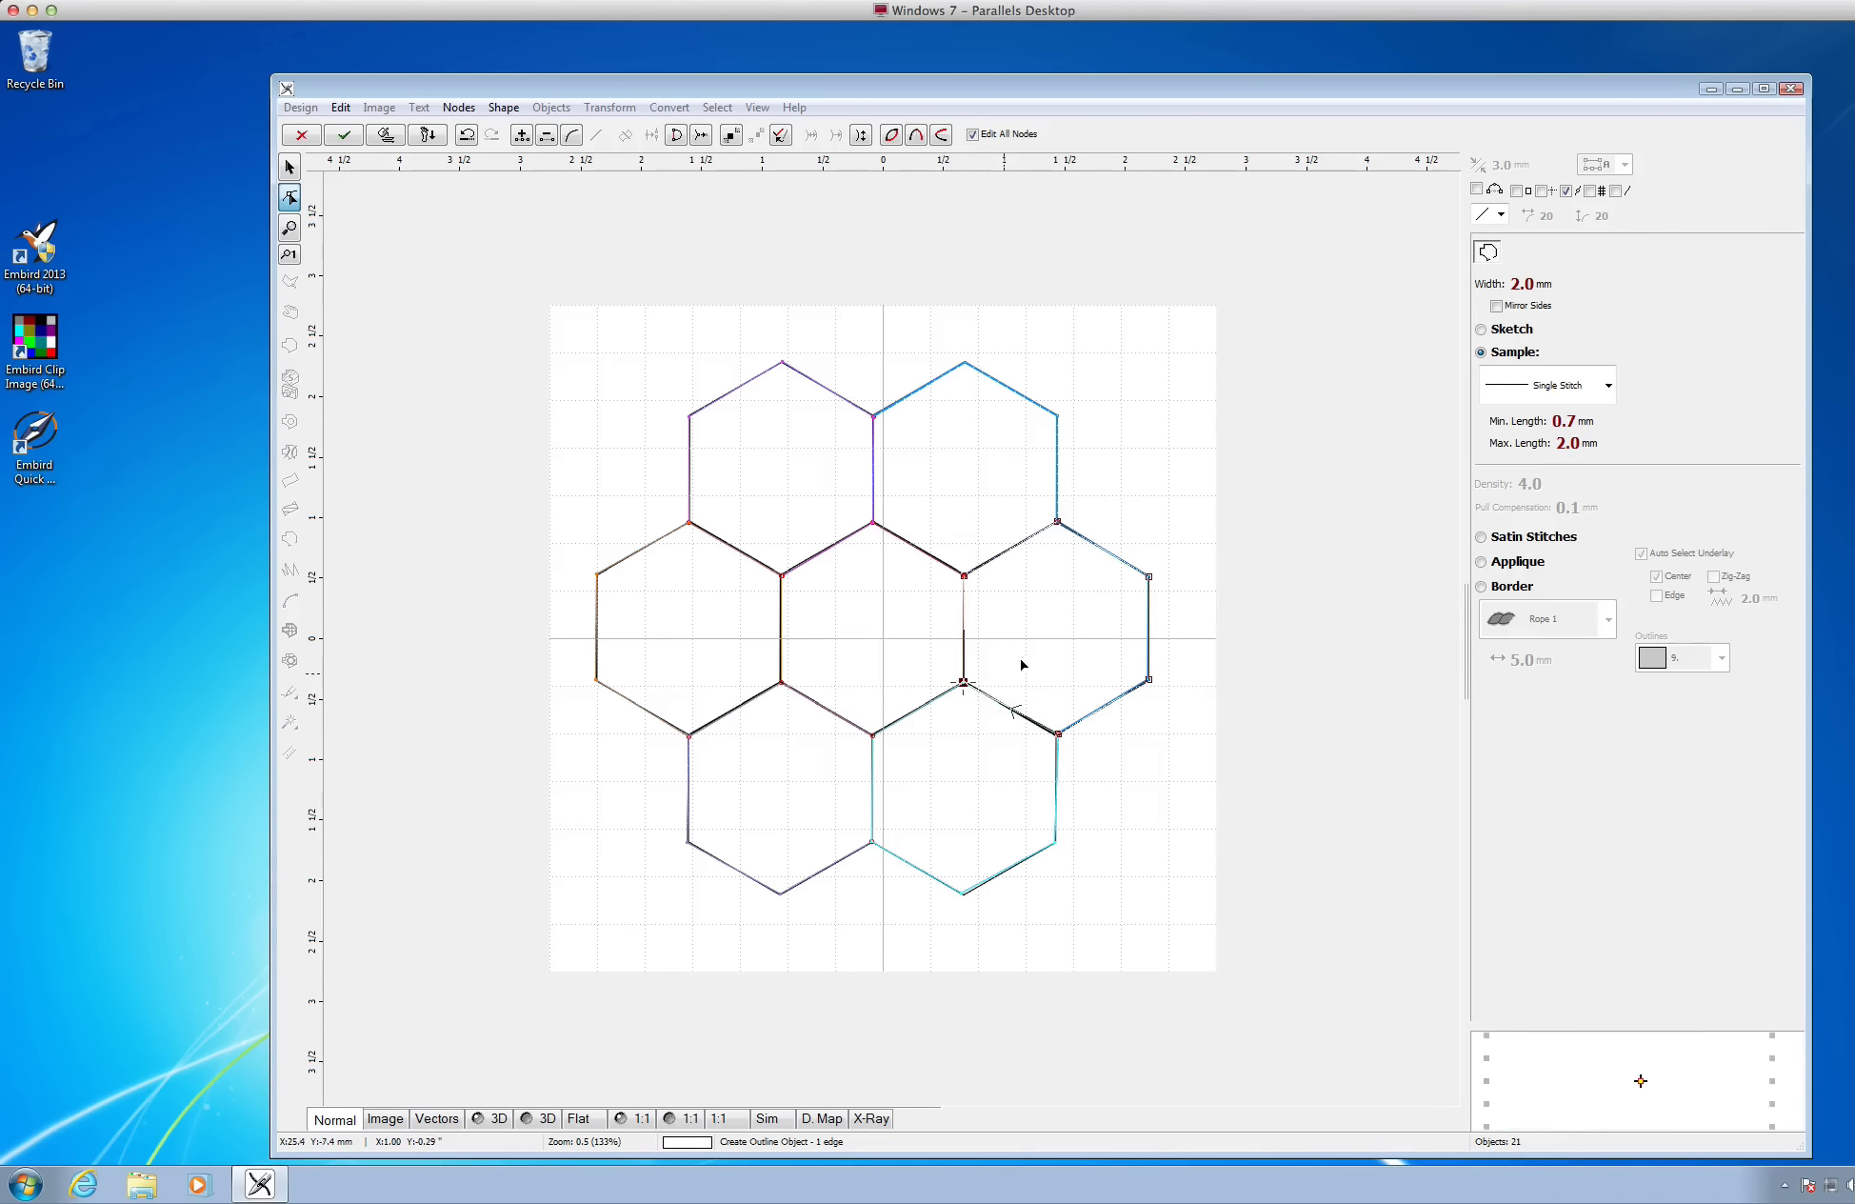
right_click(1022, 664)
left_click(1057, 666)
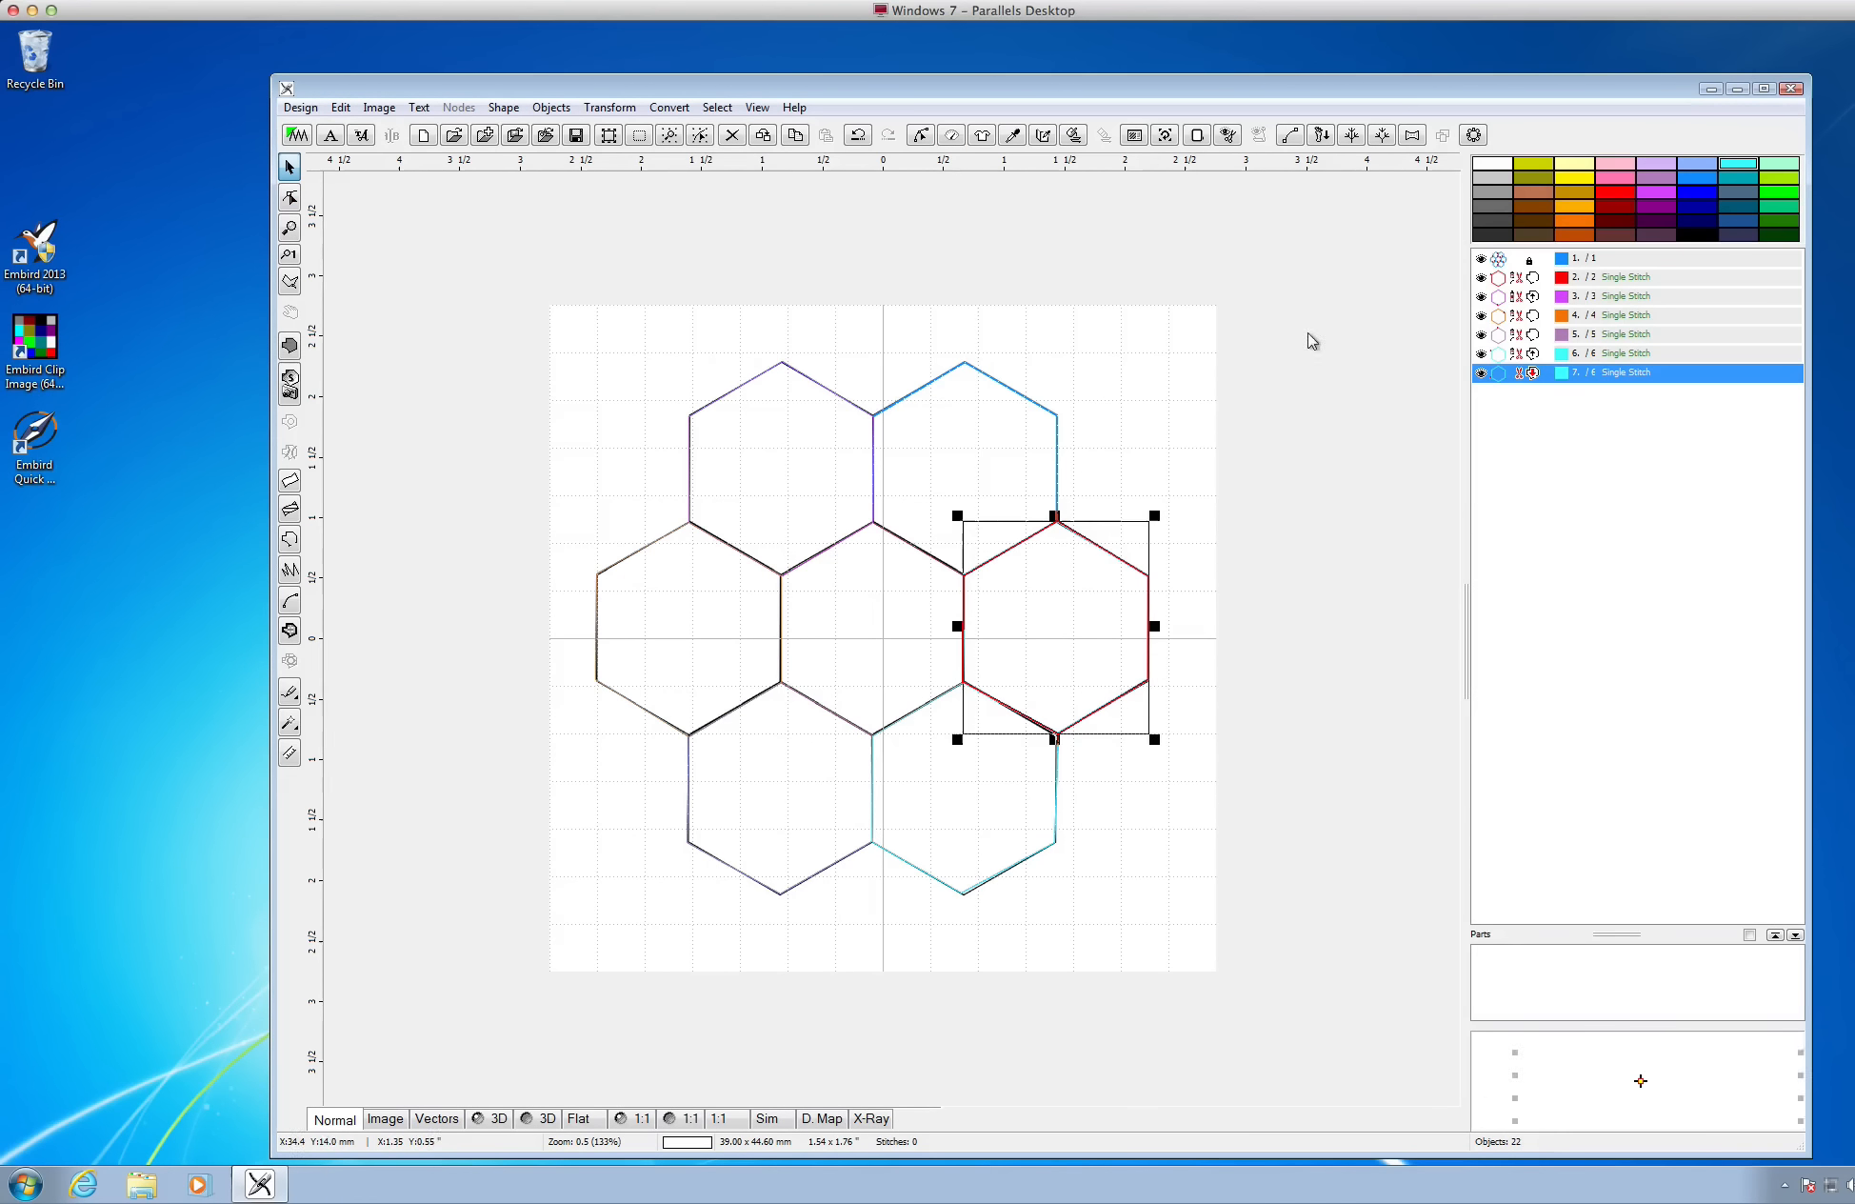
left_click(1585, 209)
left_click_drag(1572, 384, 1566, 379)
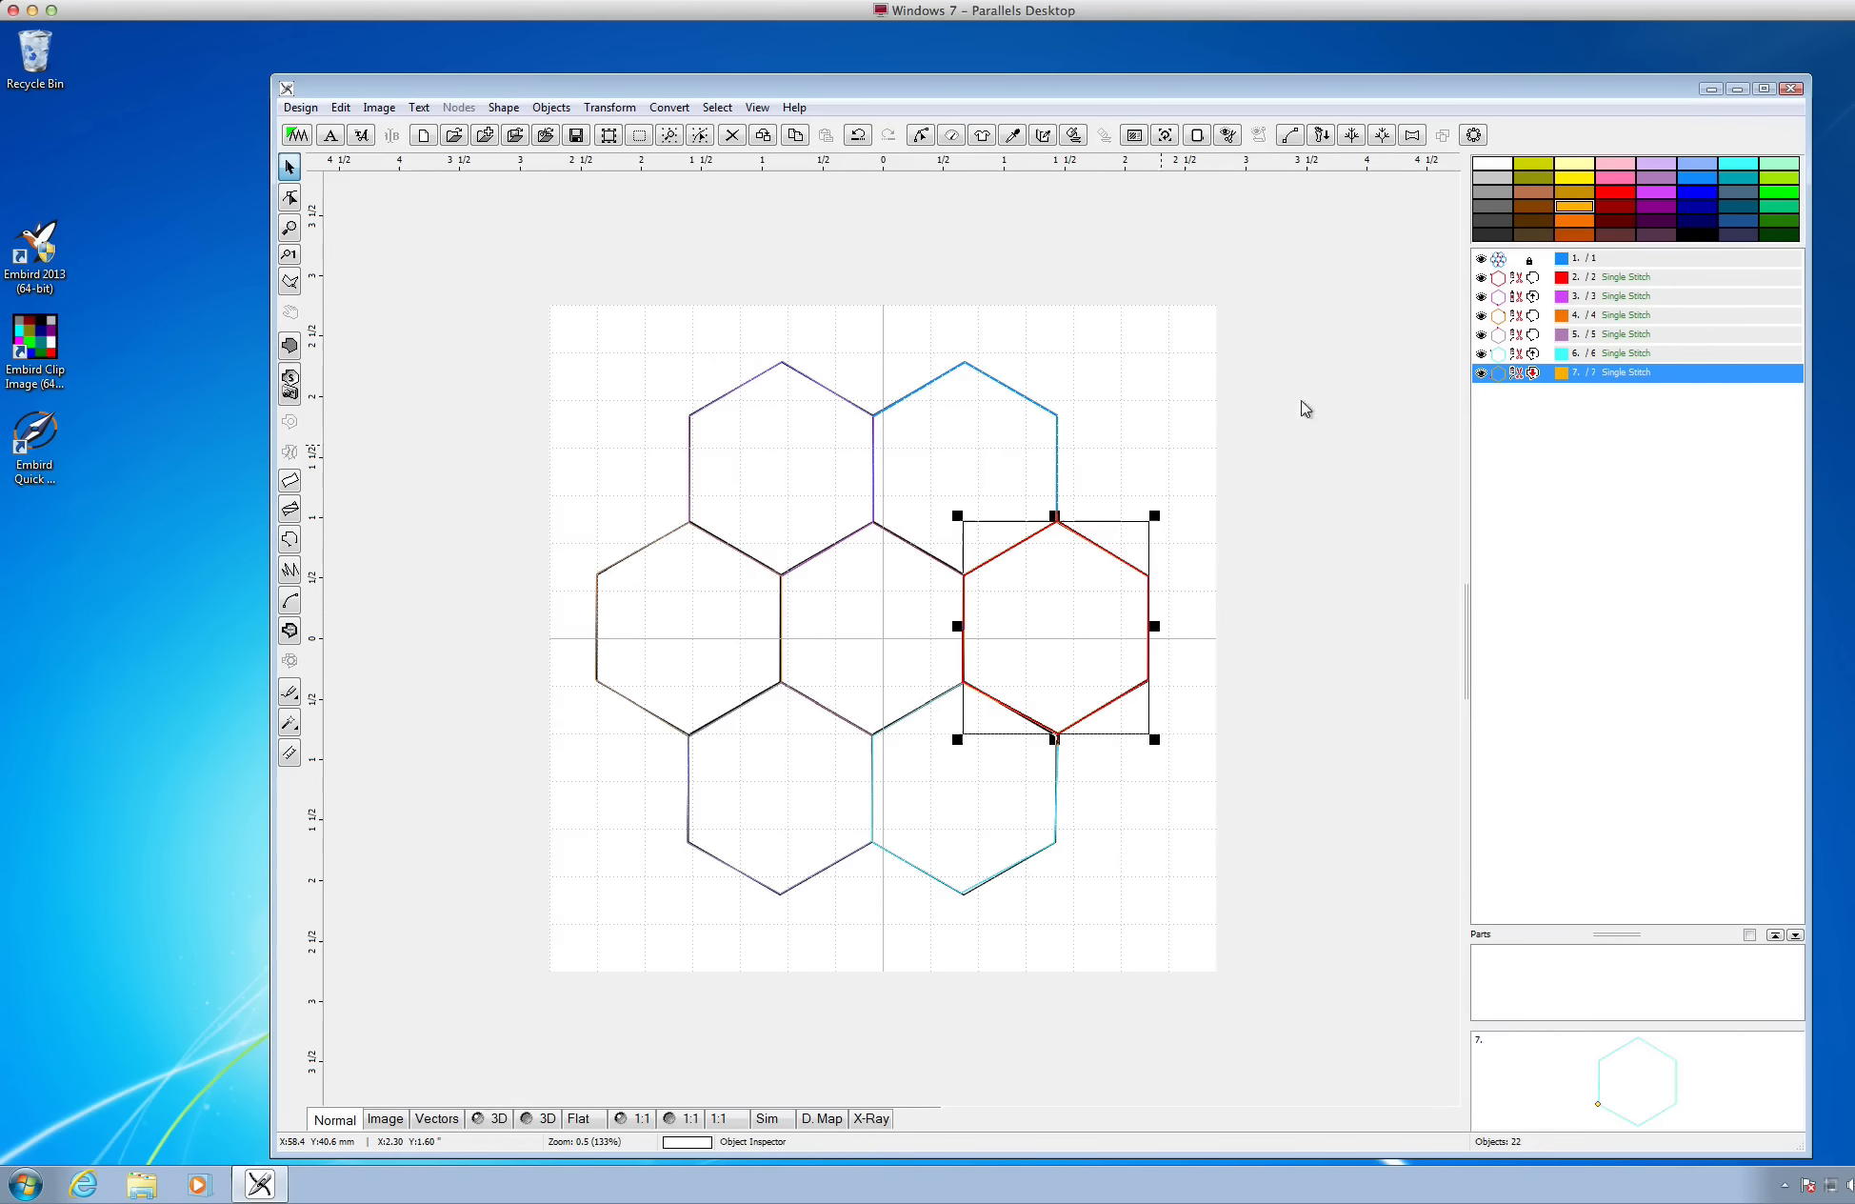
Trace the upper-right hexagon clockwise from its bottom corner as a new outline object, finish it, colour it dark blue and deselect it
left_click(289, 197)
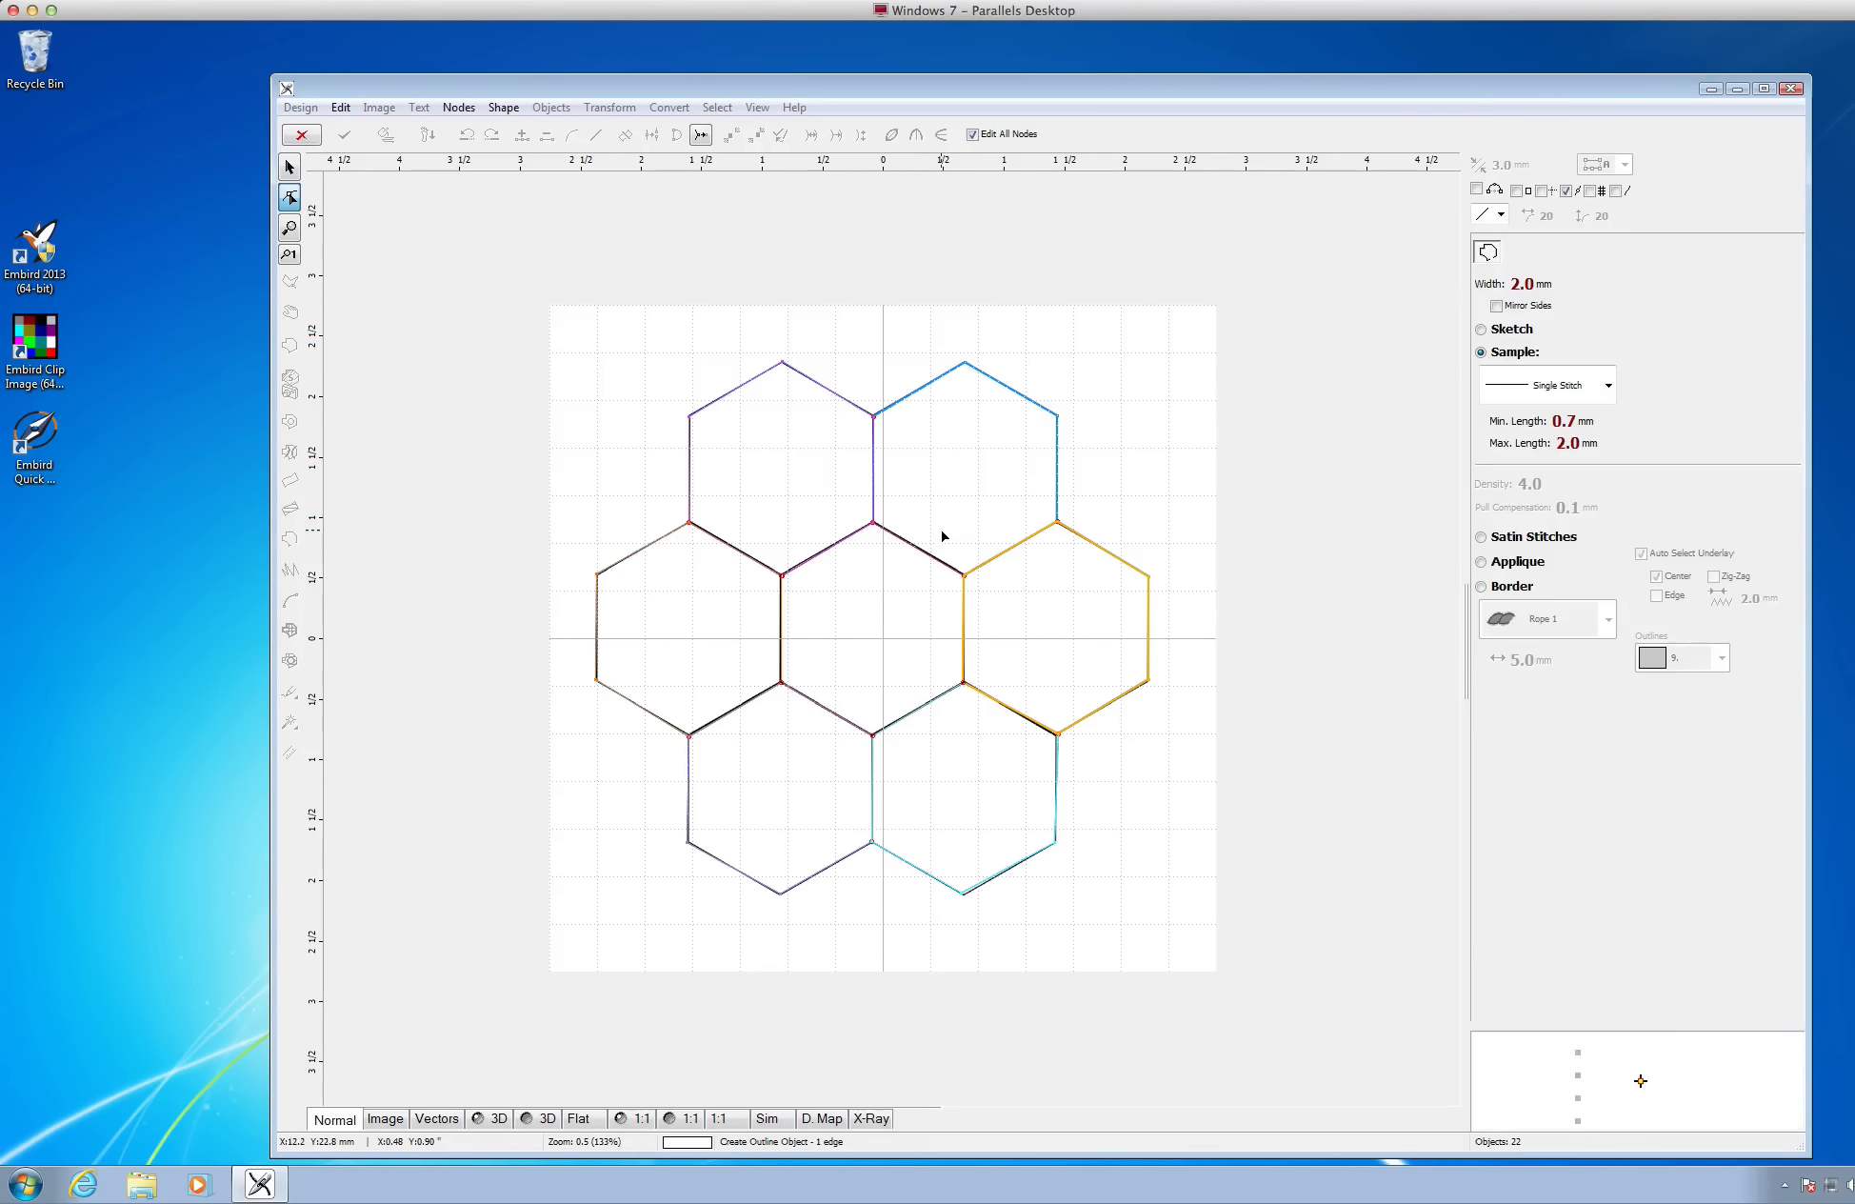
left_click(873, 521)
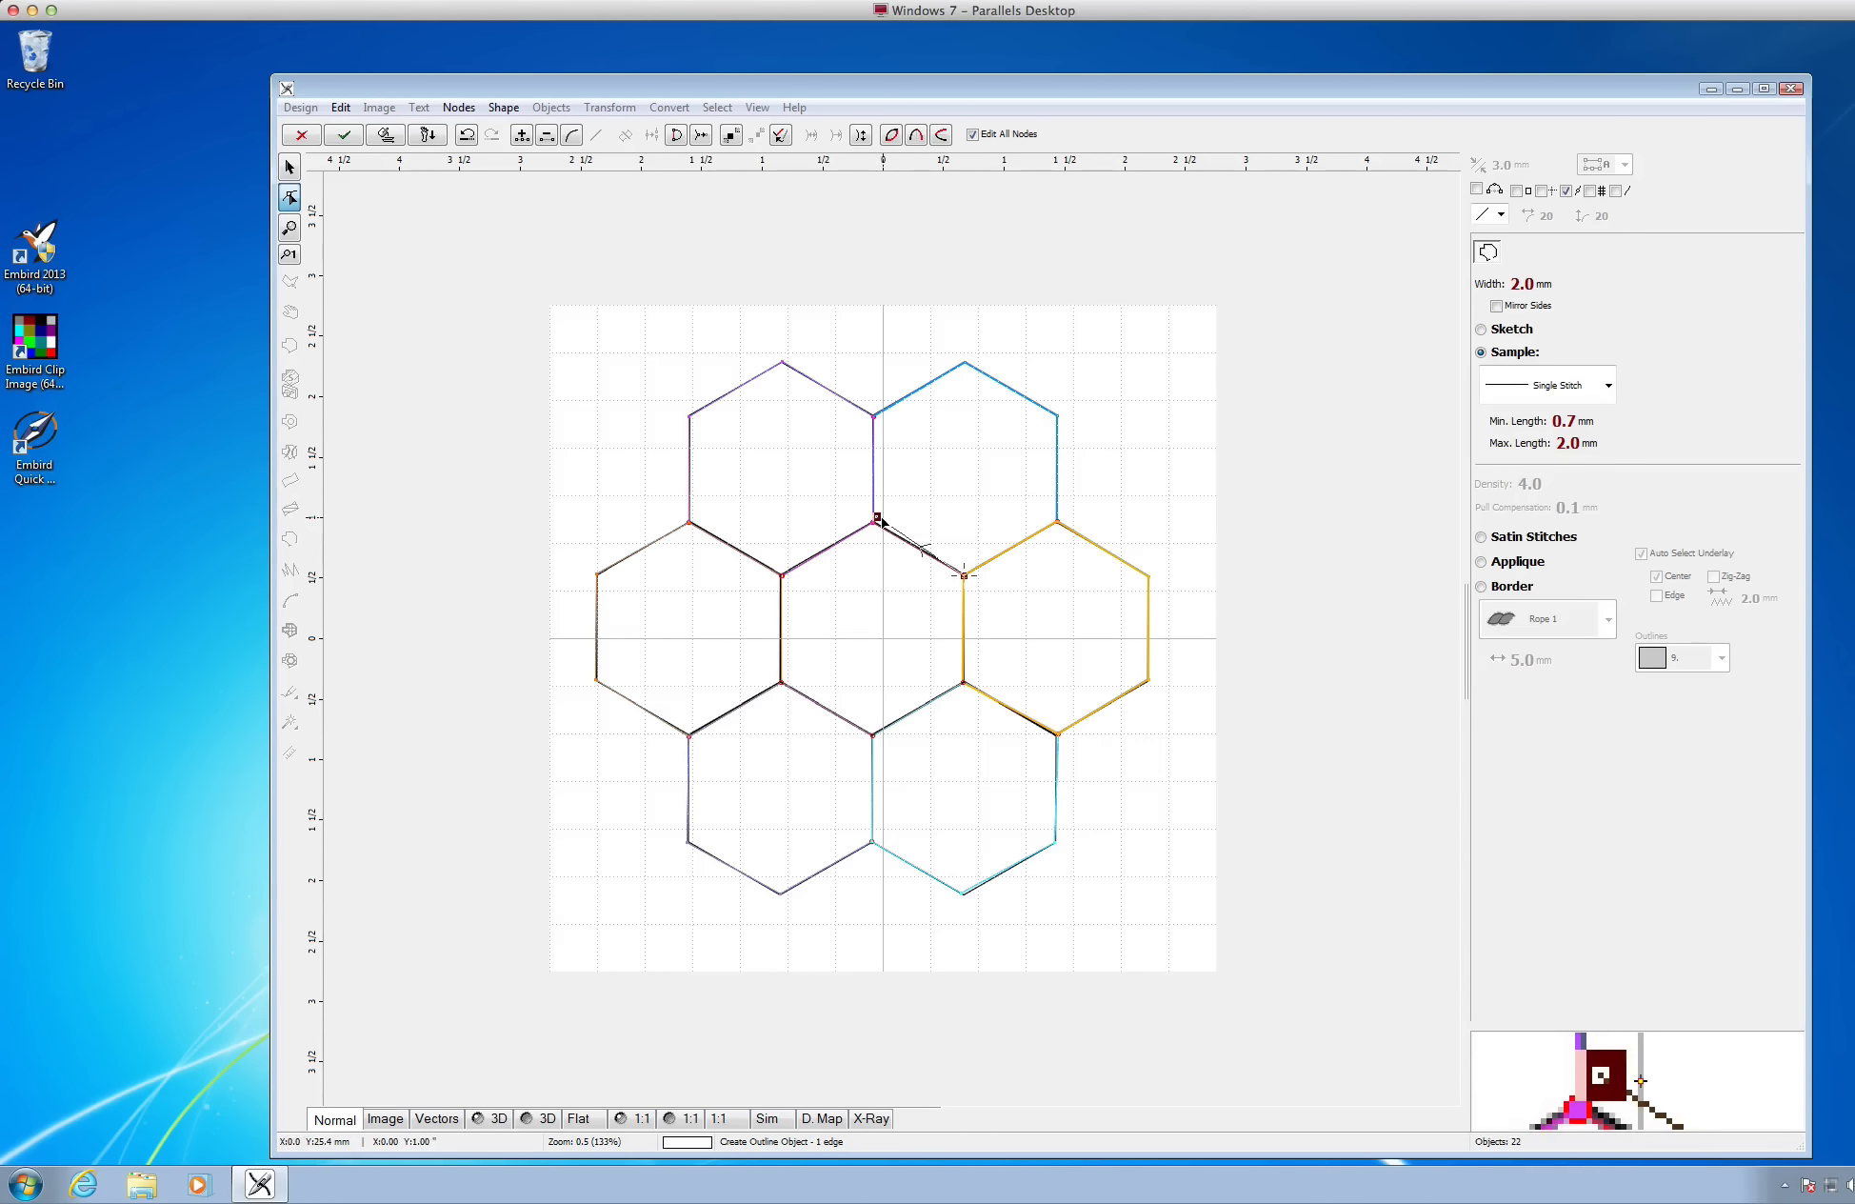
left_click(876, 419)
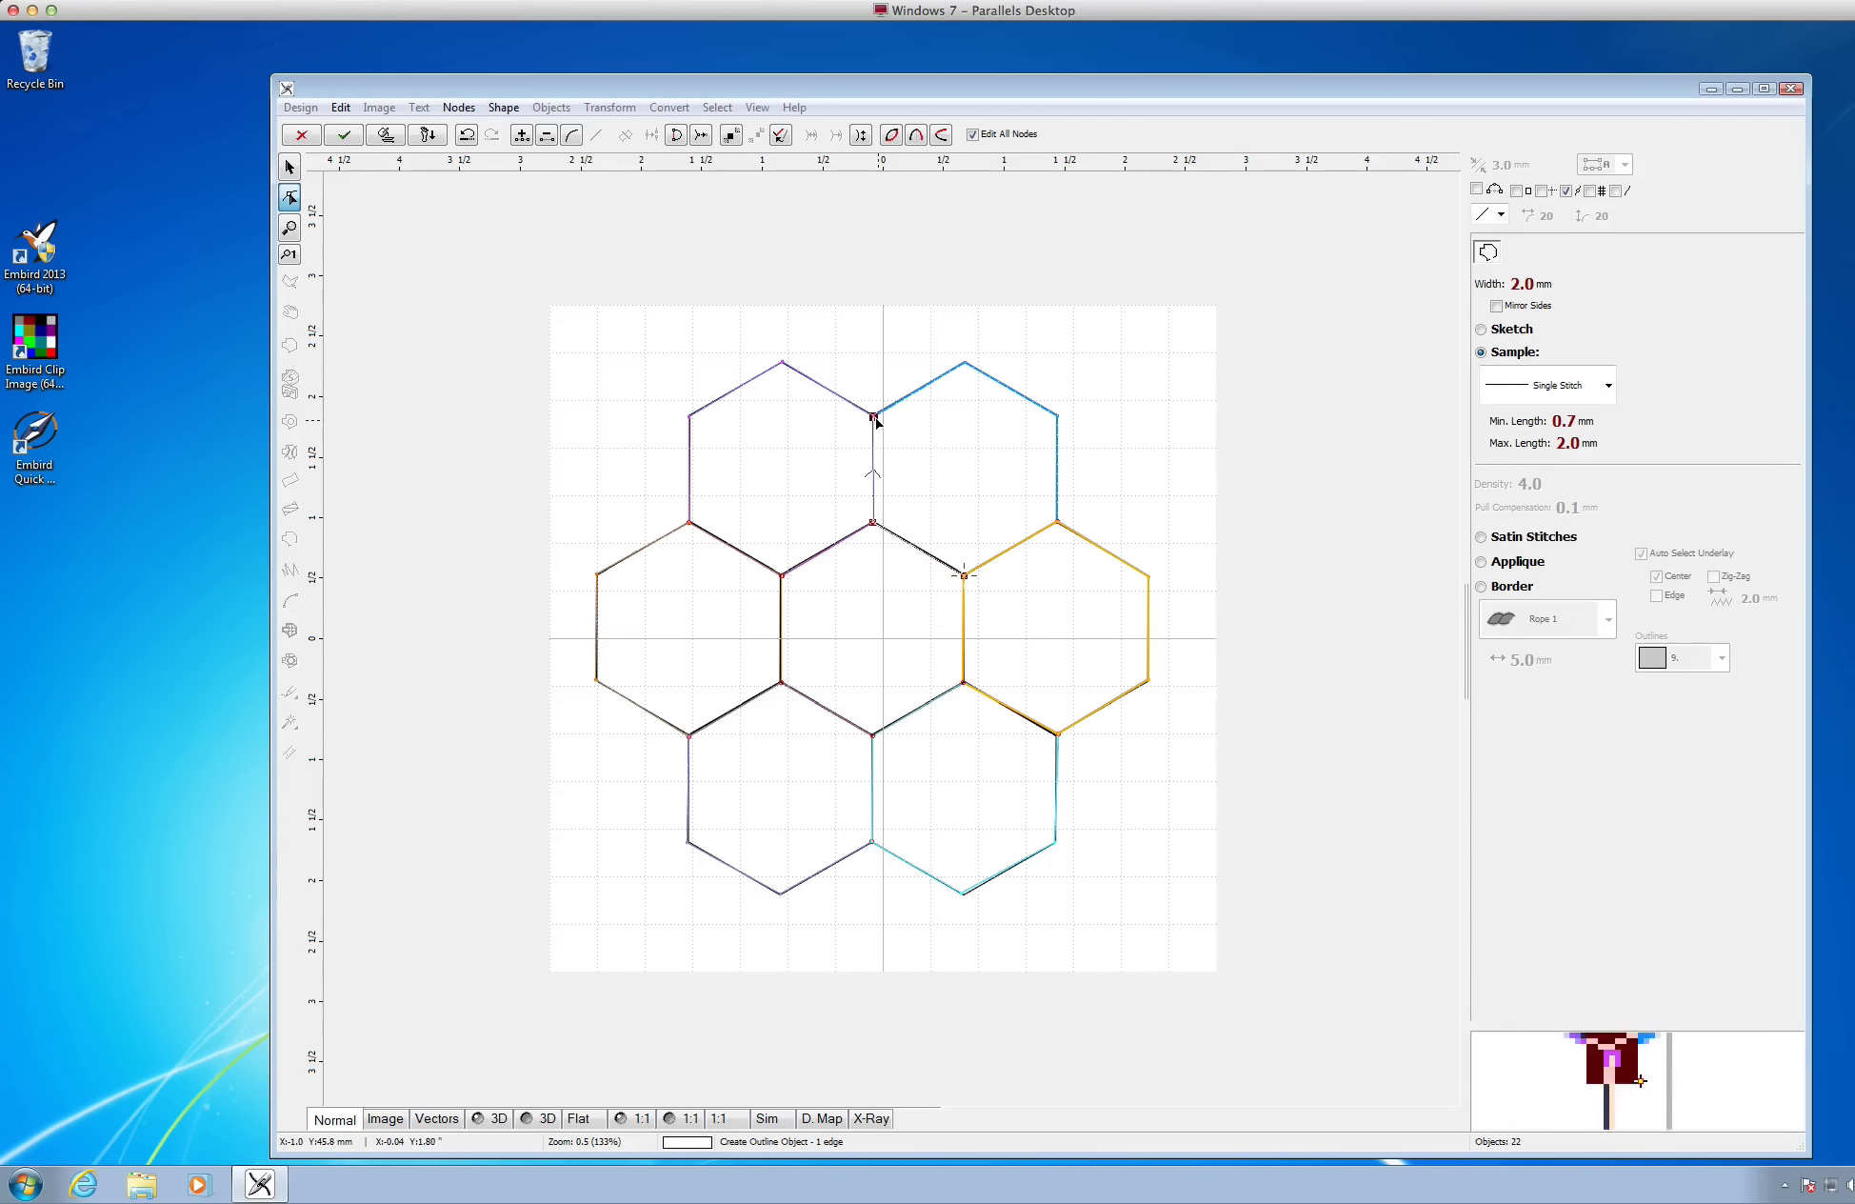
left_click(955, 369)
left_click(1054, 420)
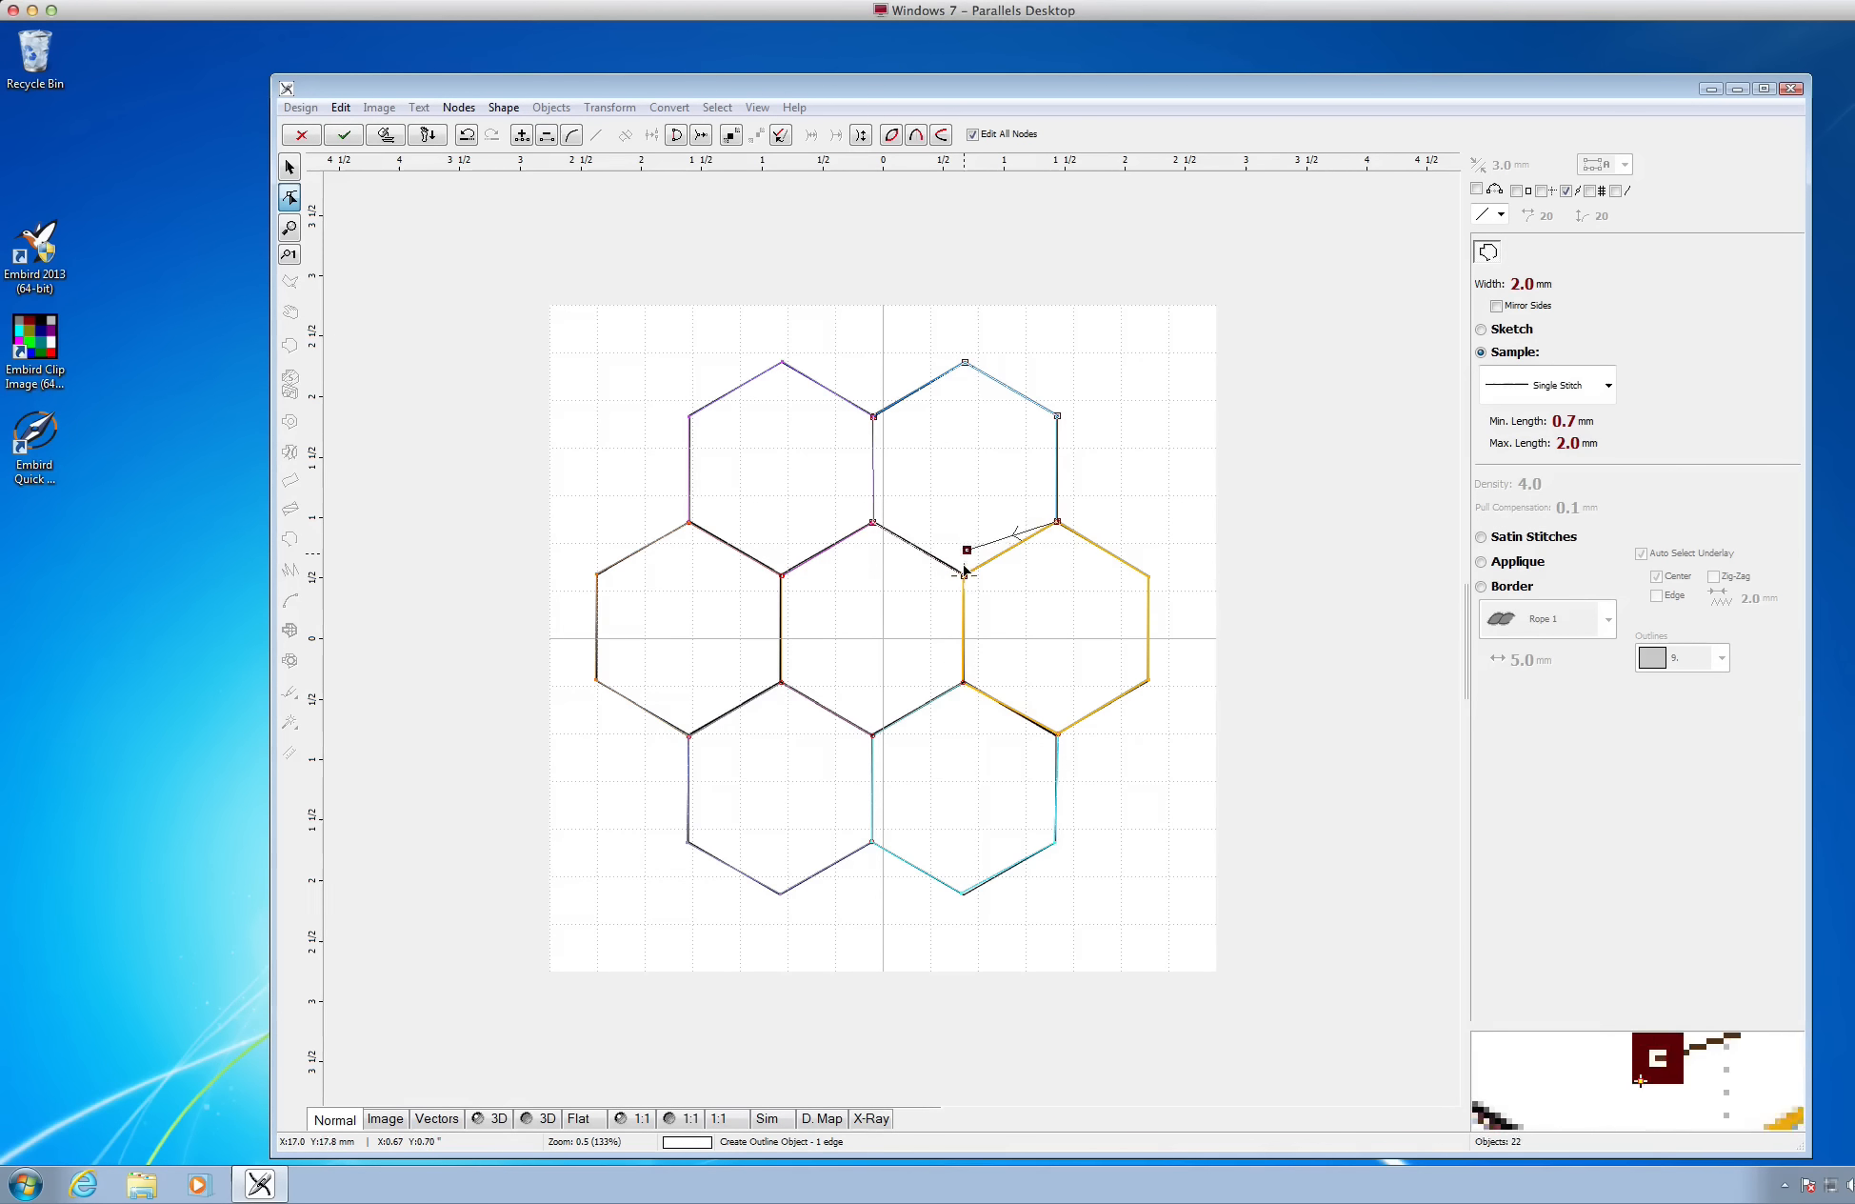
right_click(984, 507)
left_click(1048, 518)
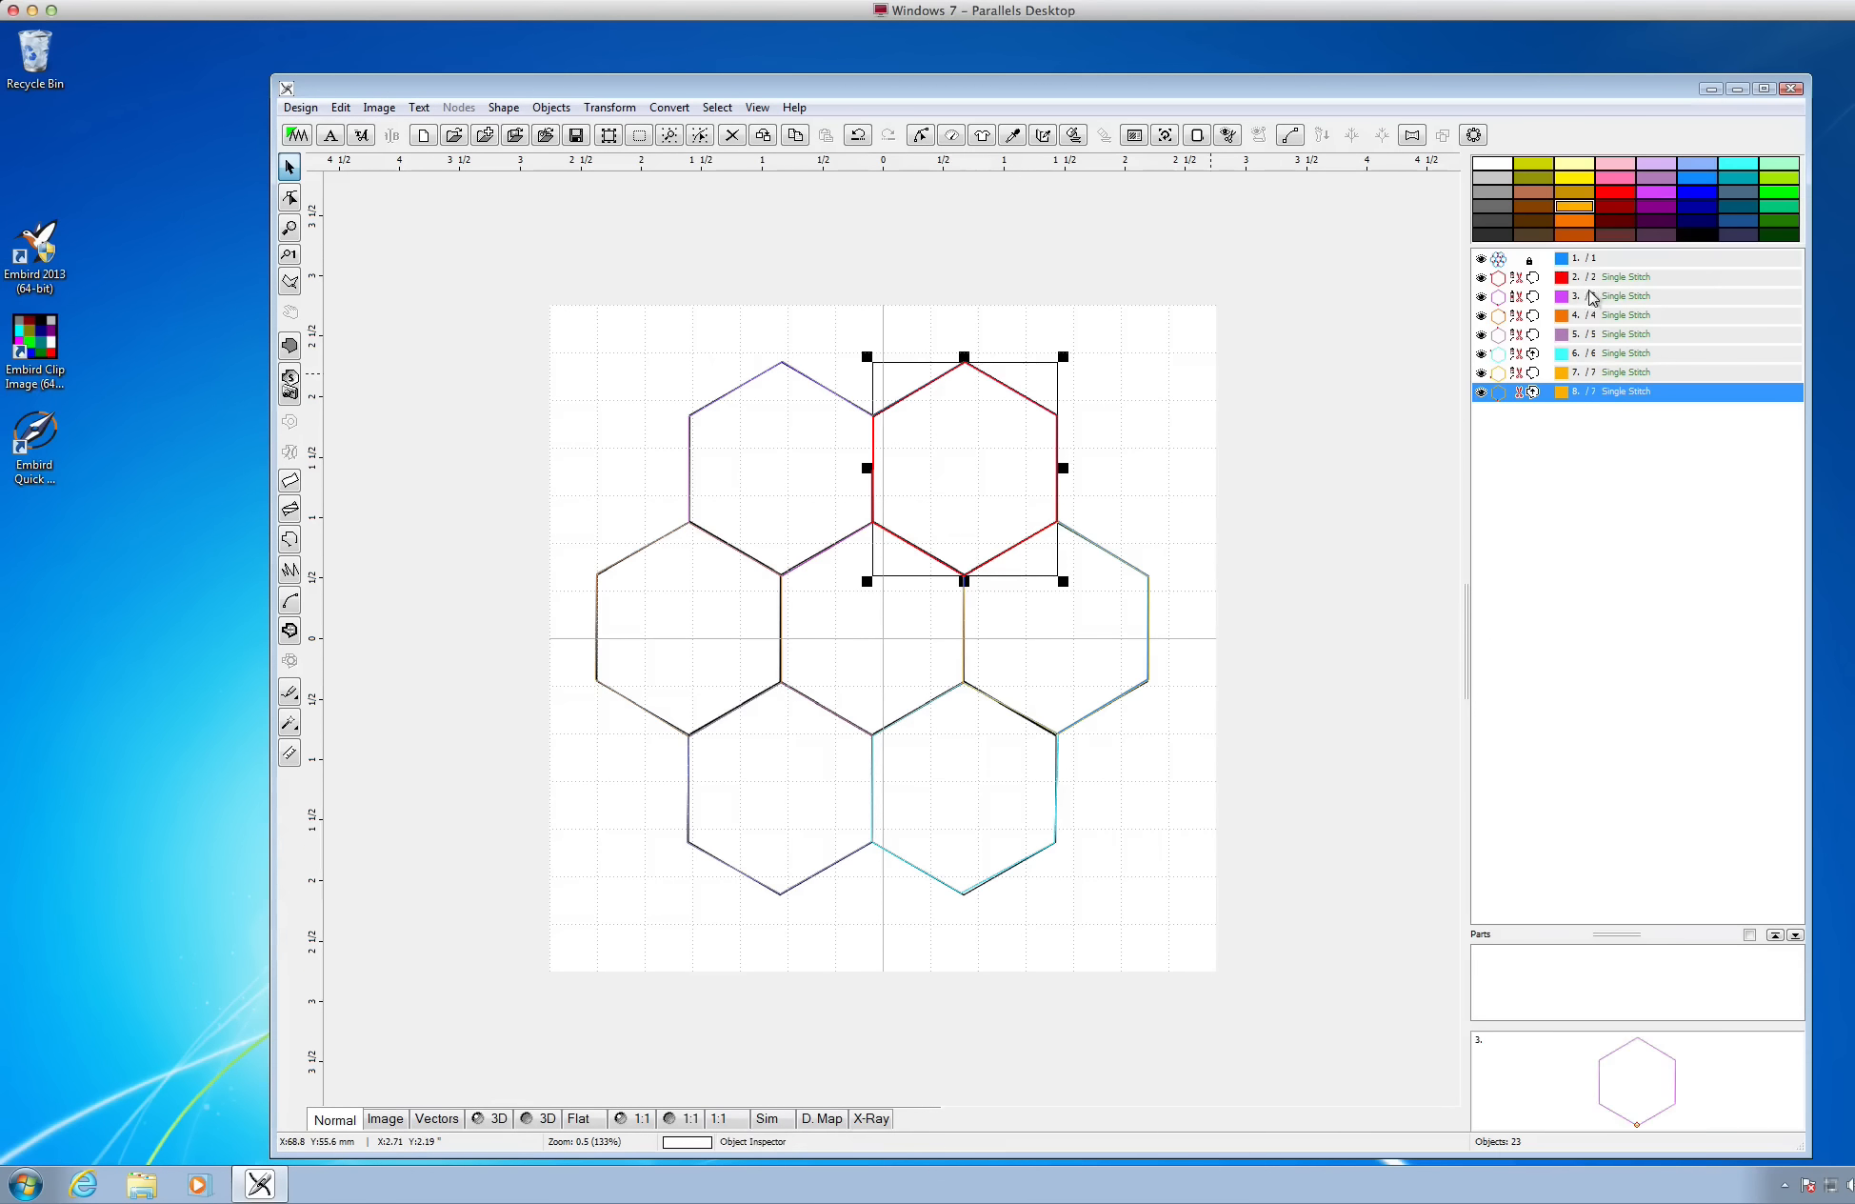
left_click(1575, 394)
left_click(1185, 434)
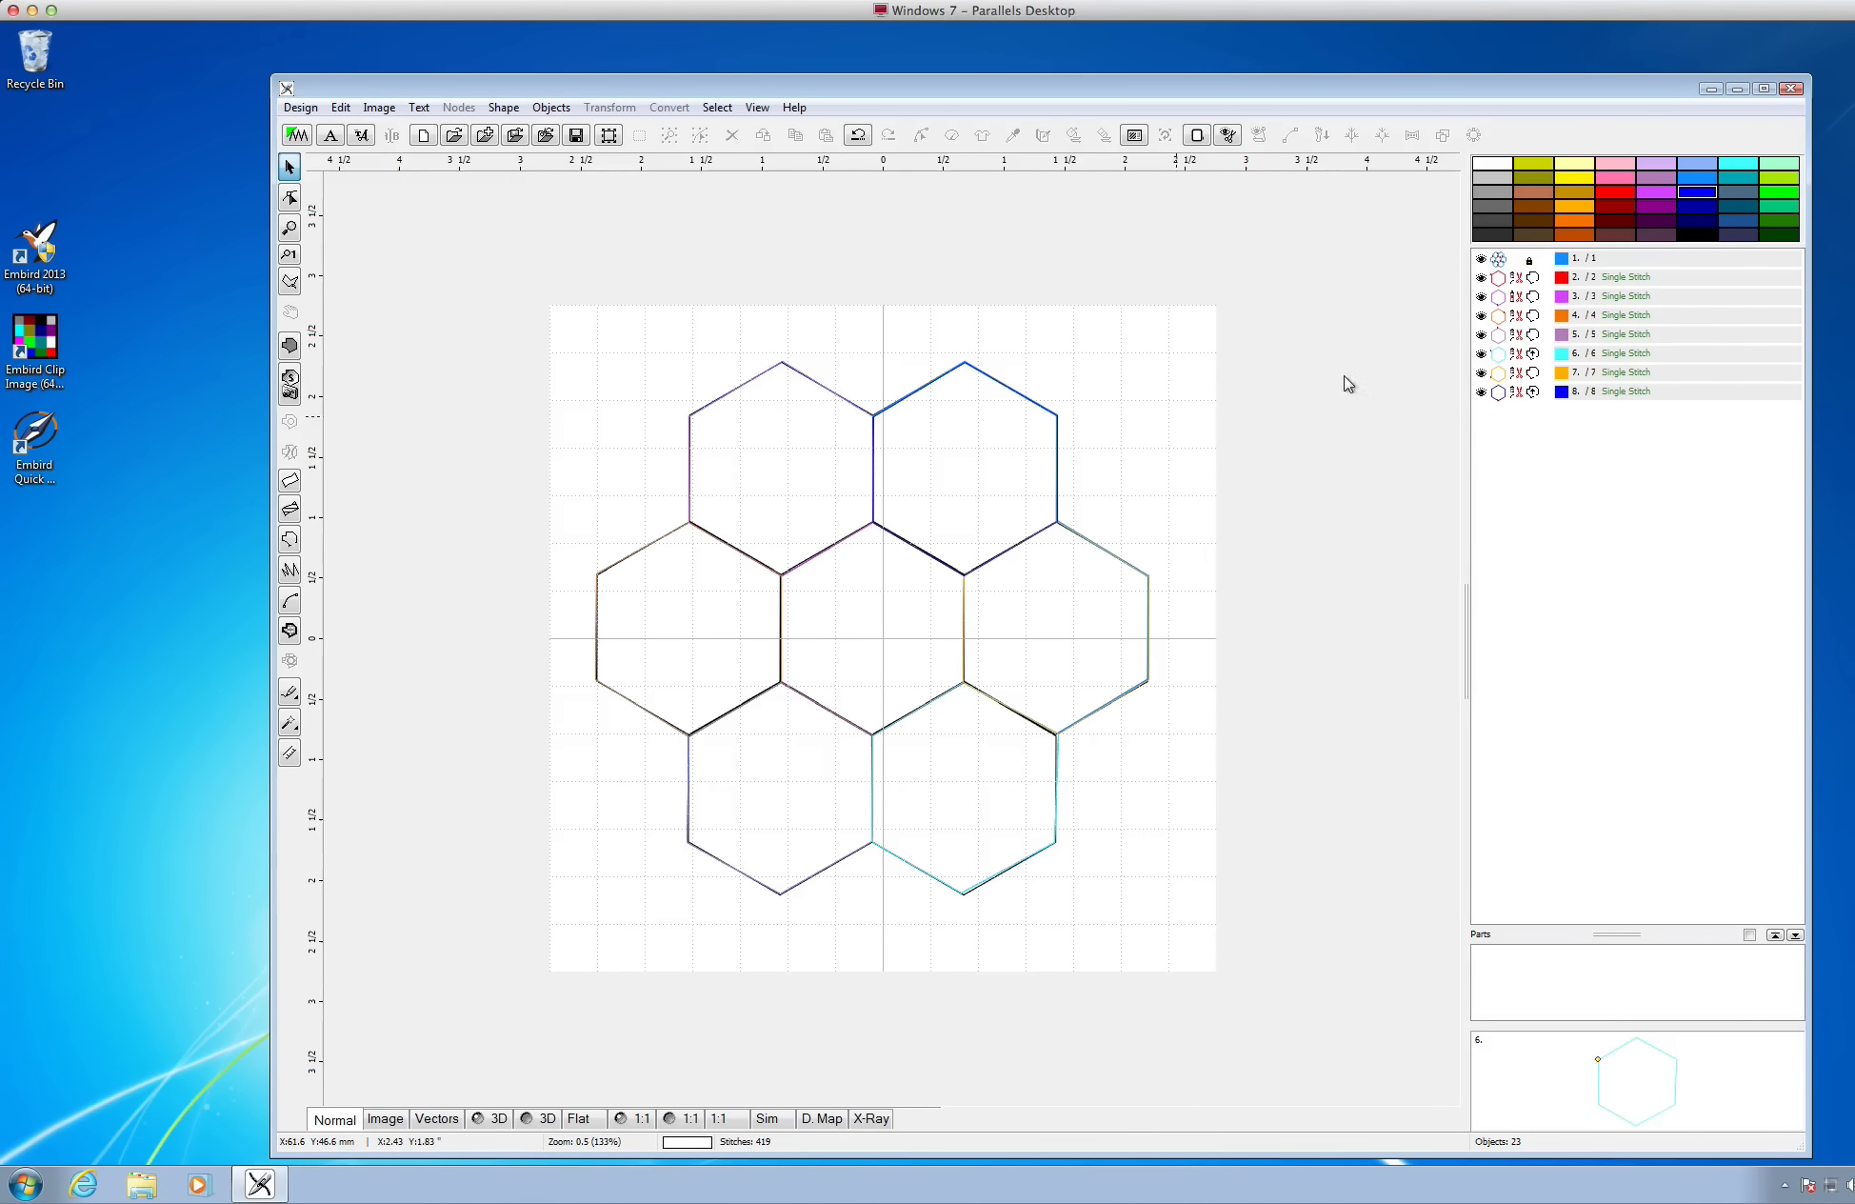
Generate stitches for the seven separately coloured hexagon outlines, objects 2 to 8, and deselect everything
left_click(1662, 285)
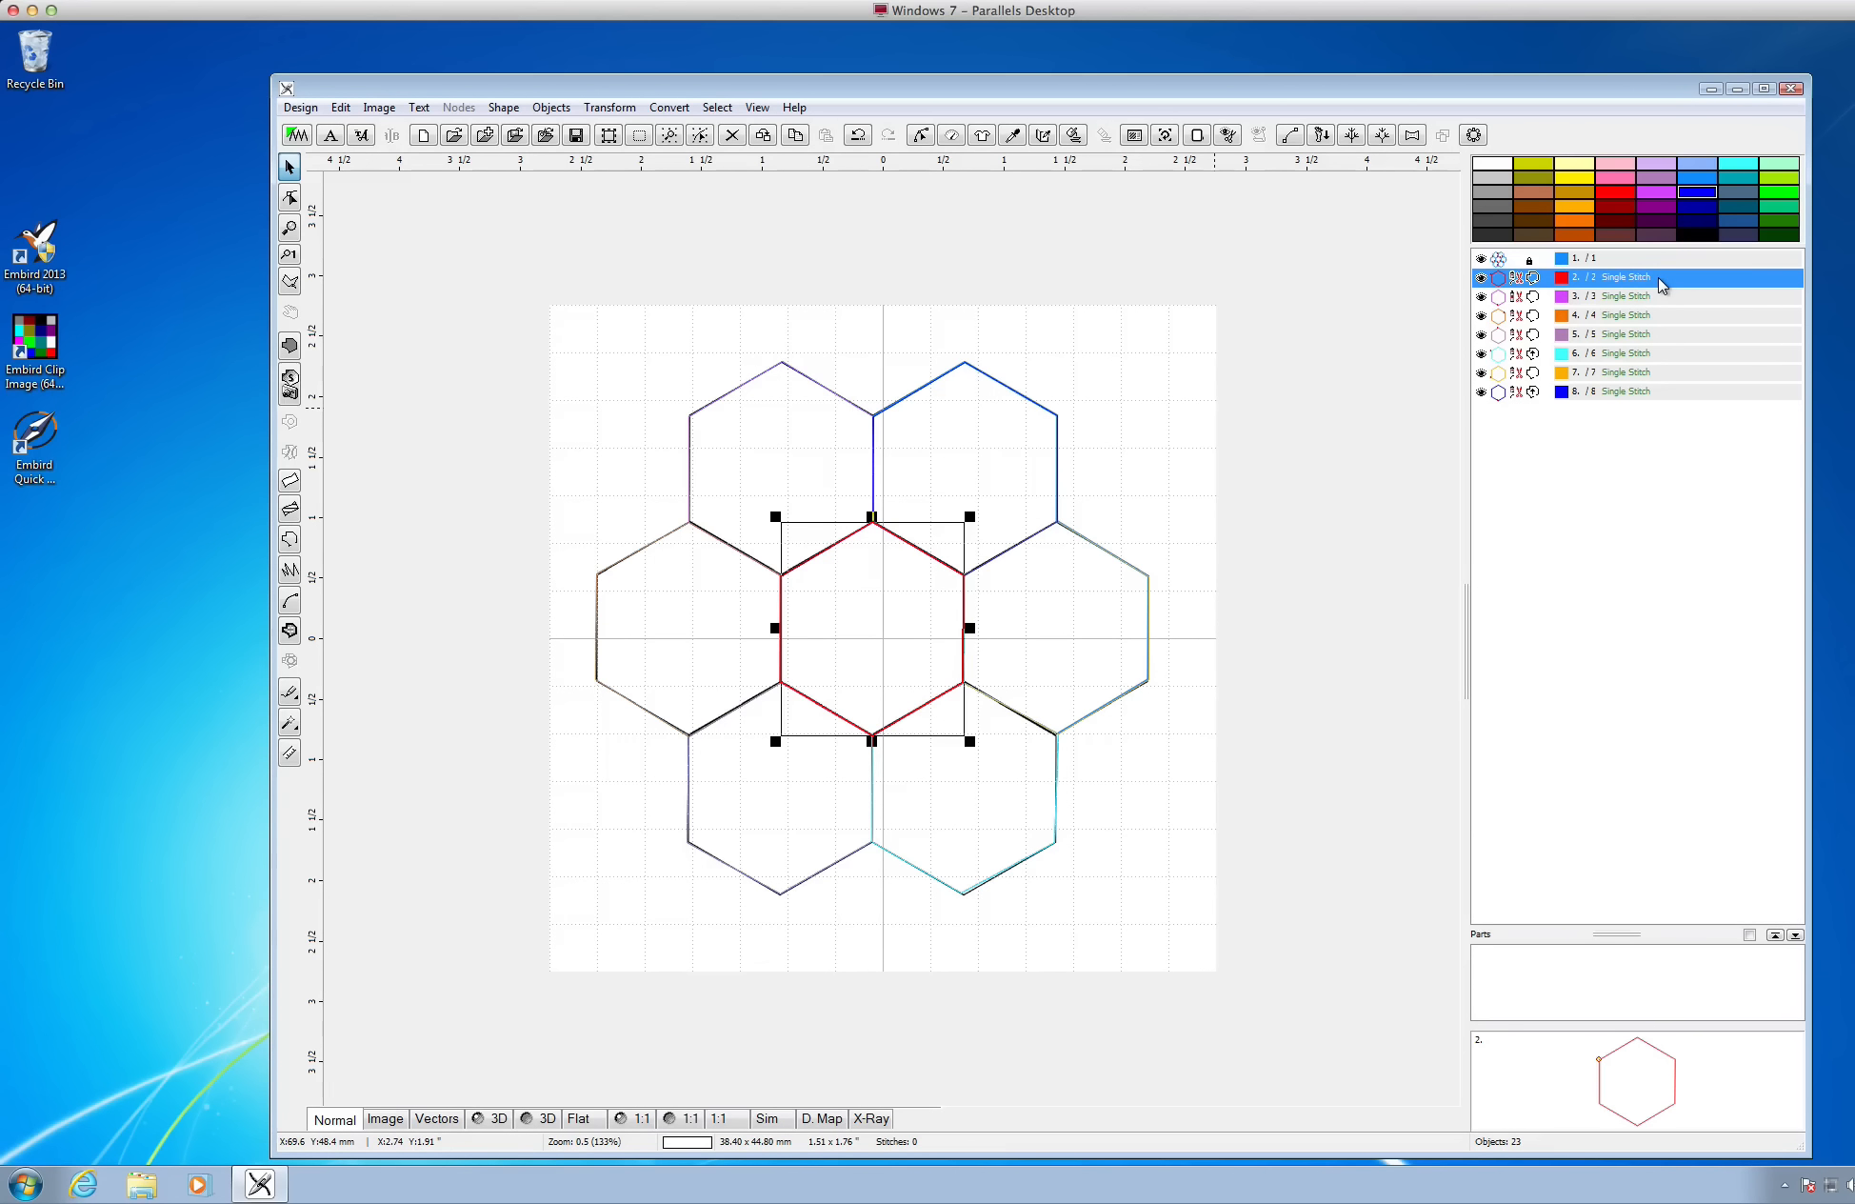
left_click(1668, 393, "shift")
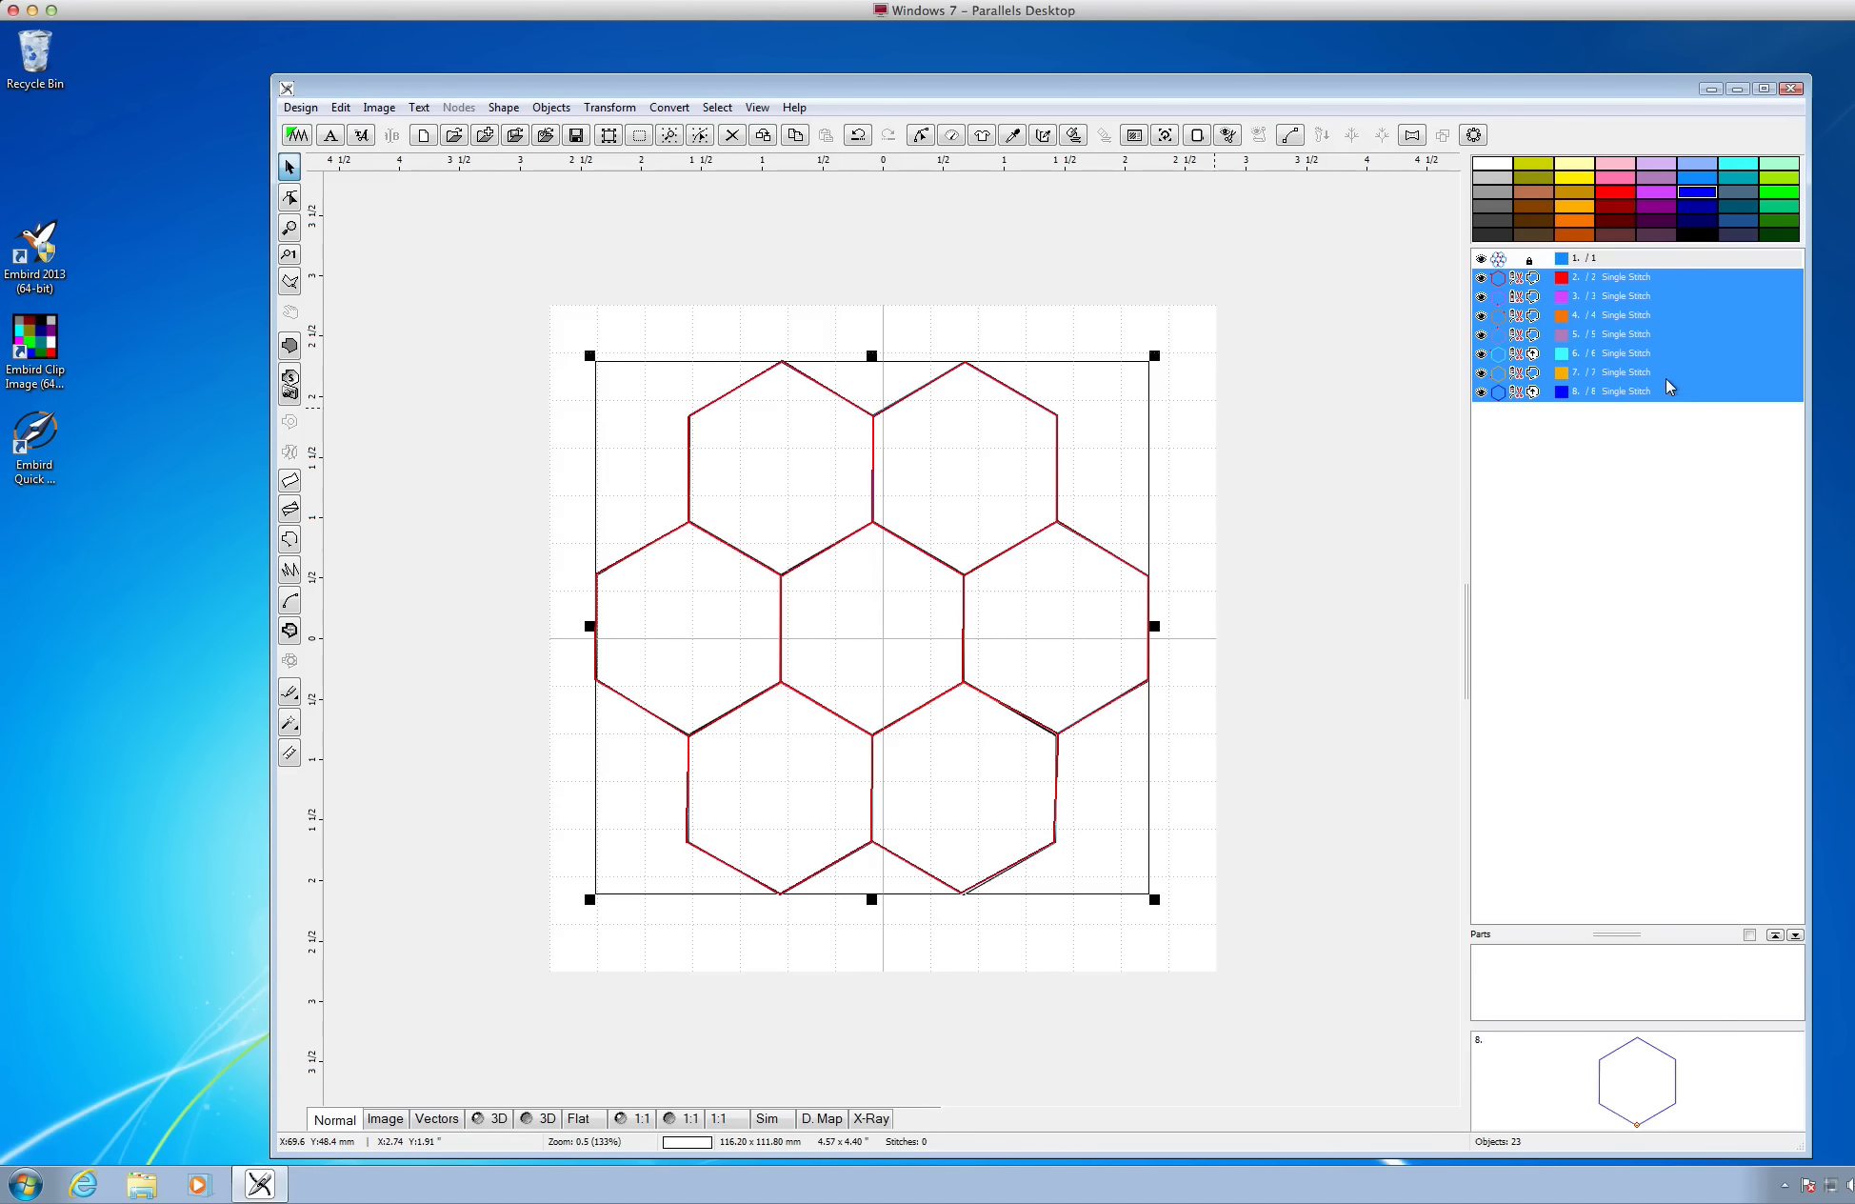
right_click(1673, 315)
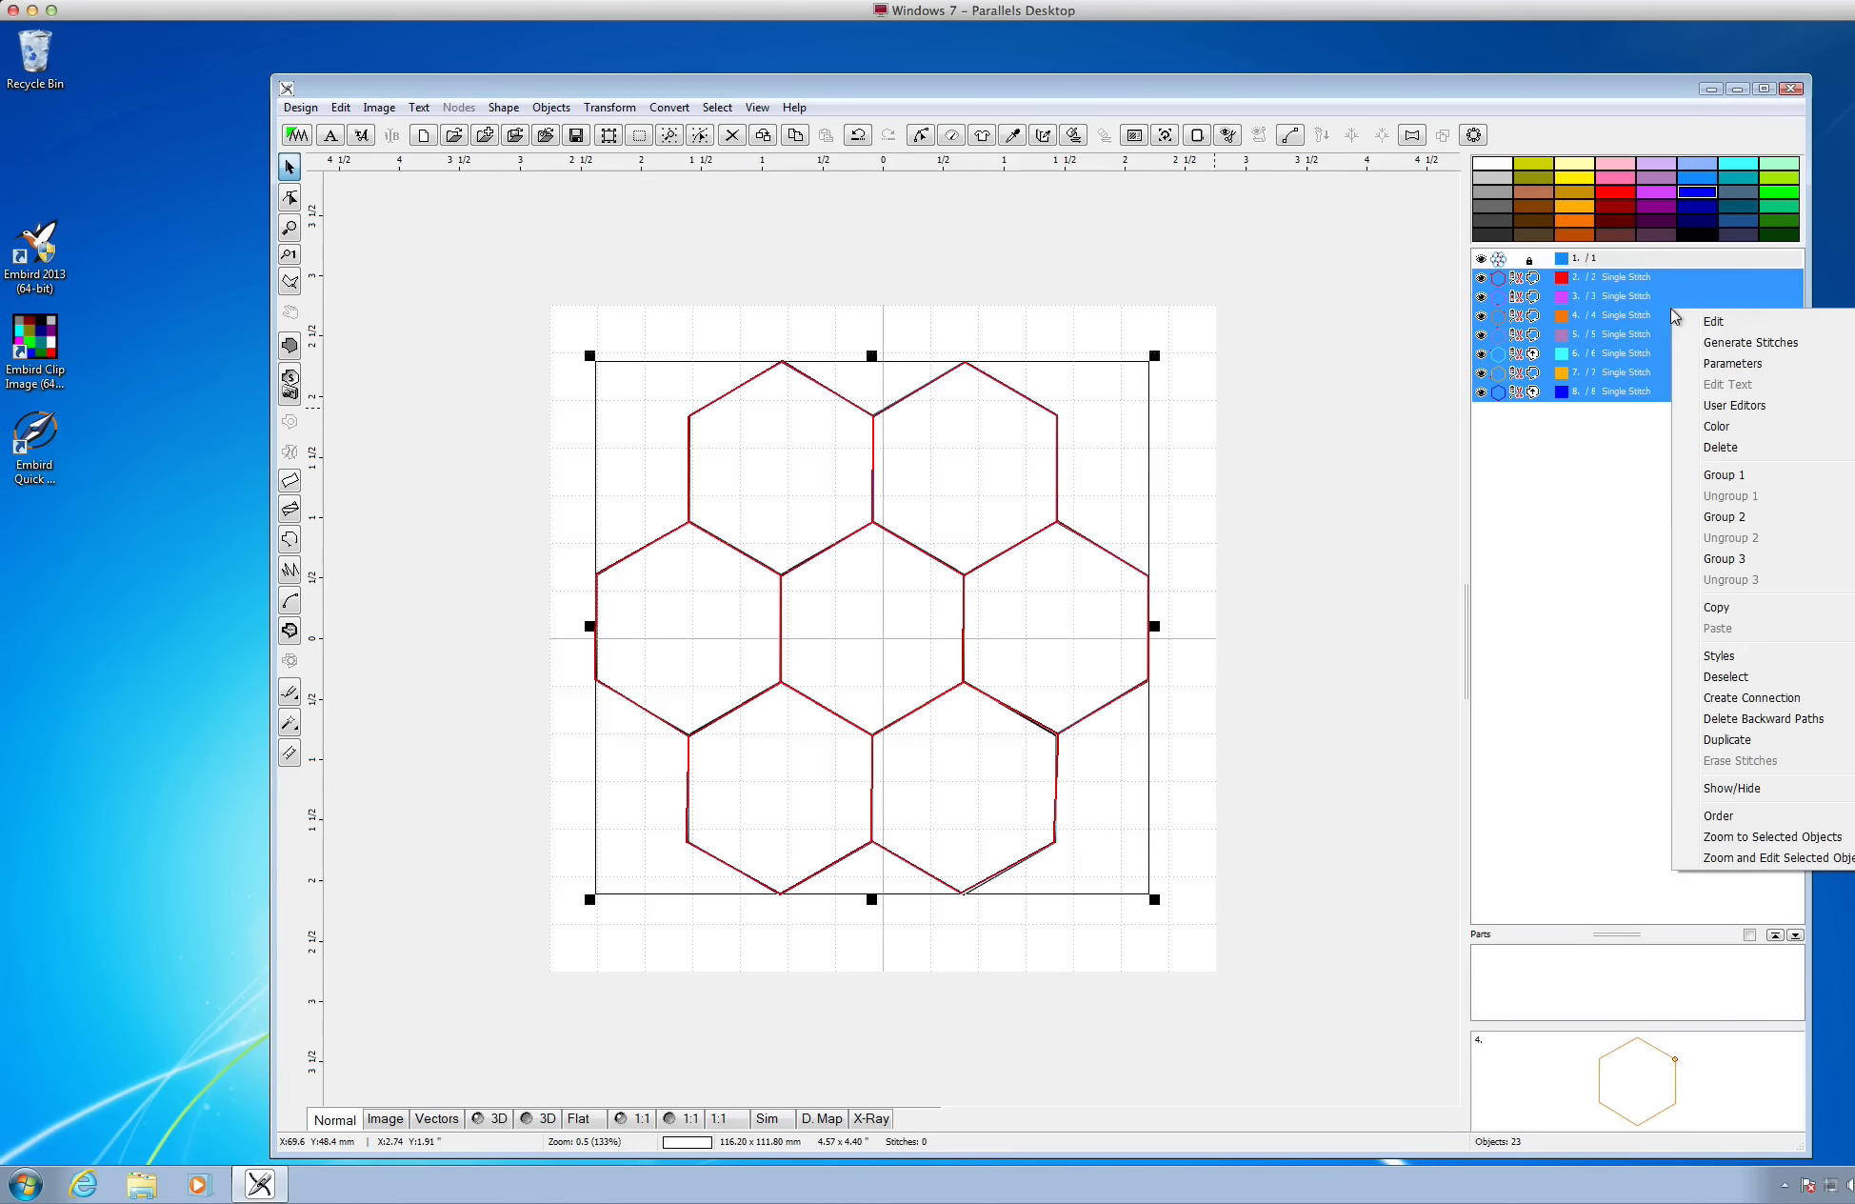
left_click(1709, 342)
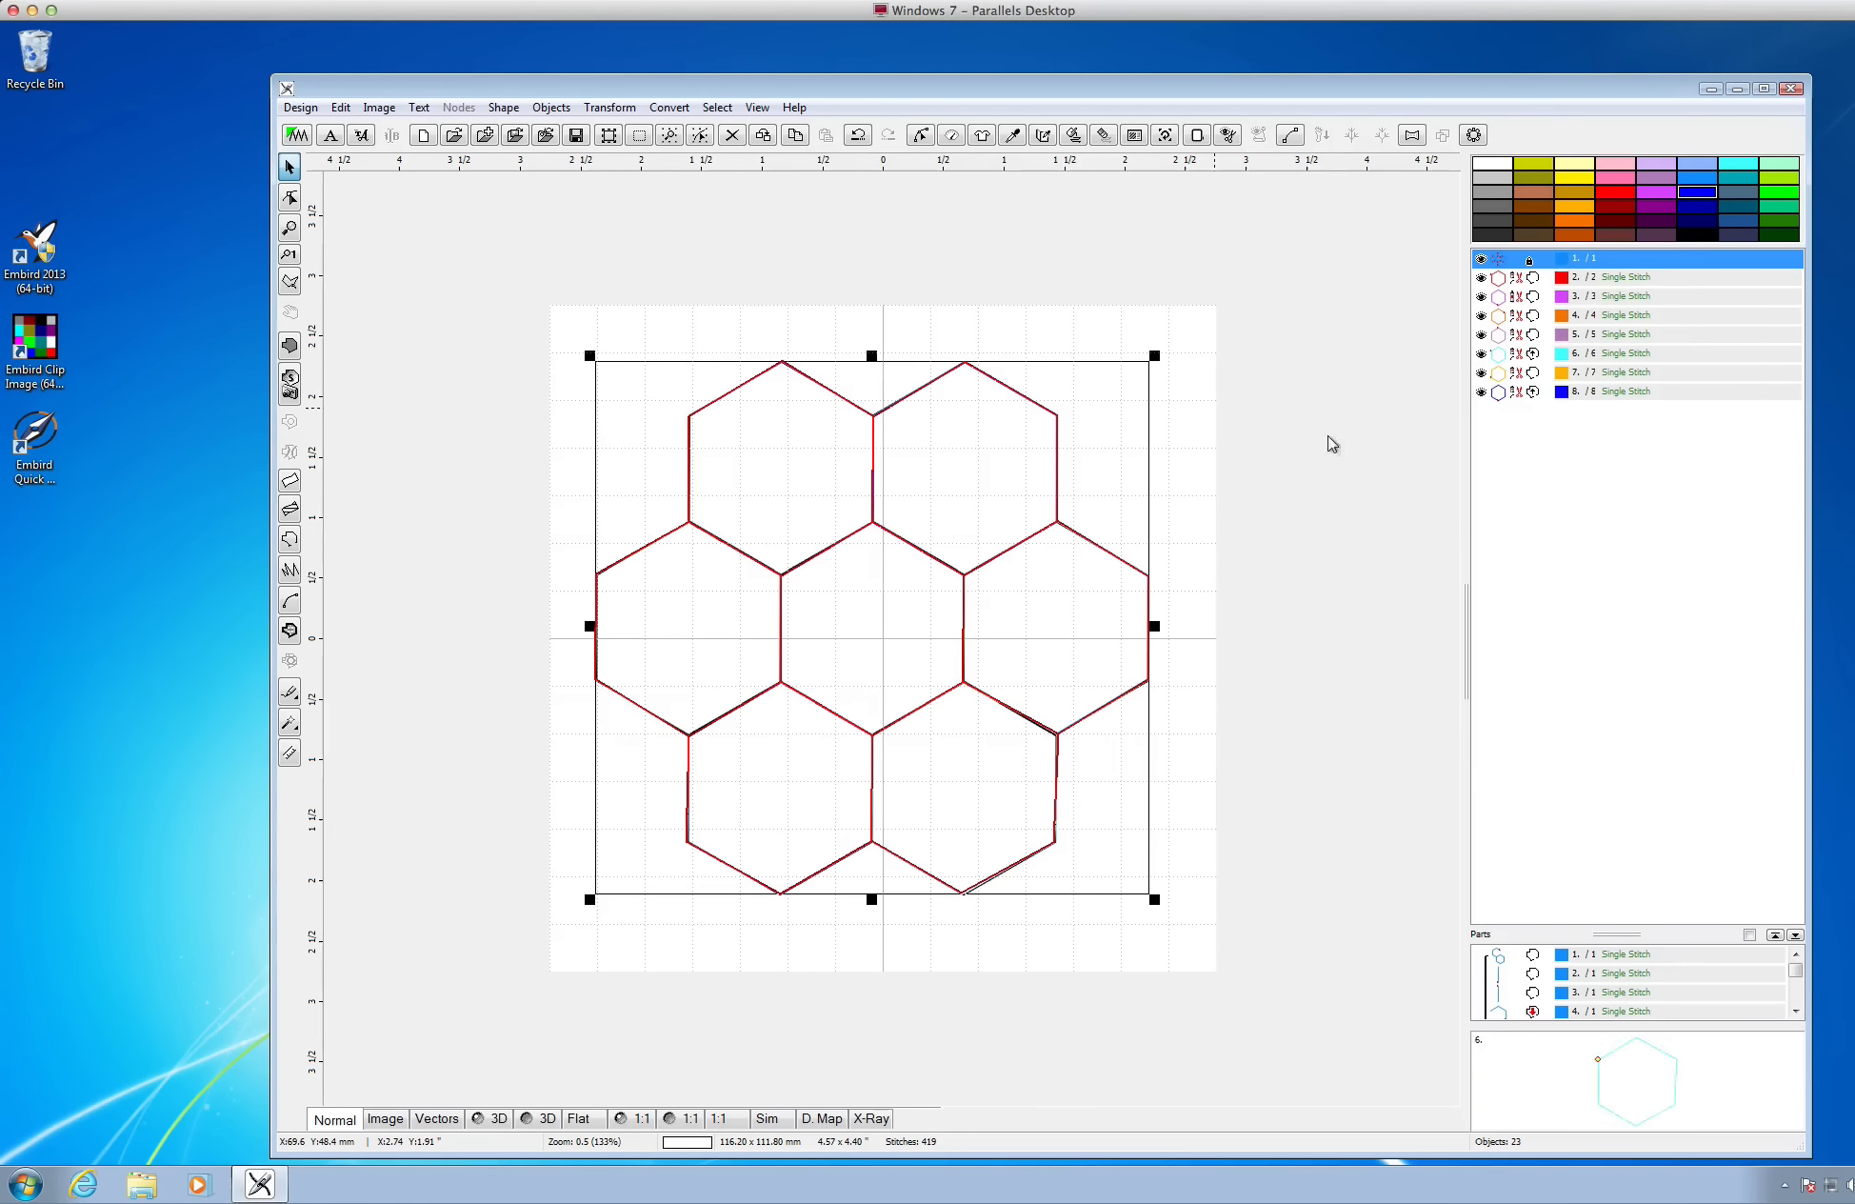
left_click(905, 1014)
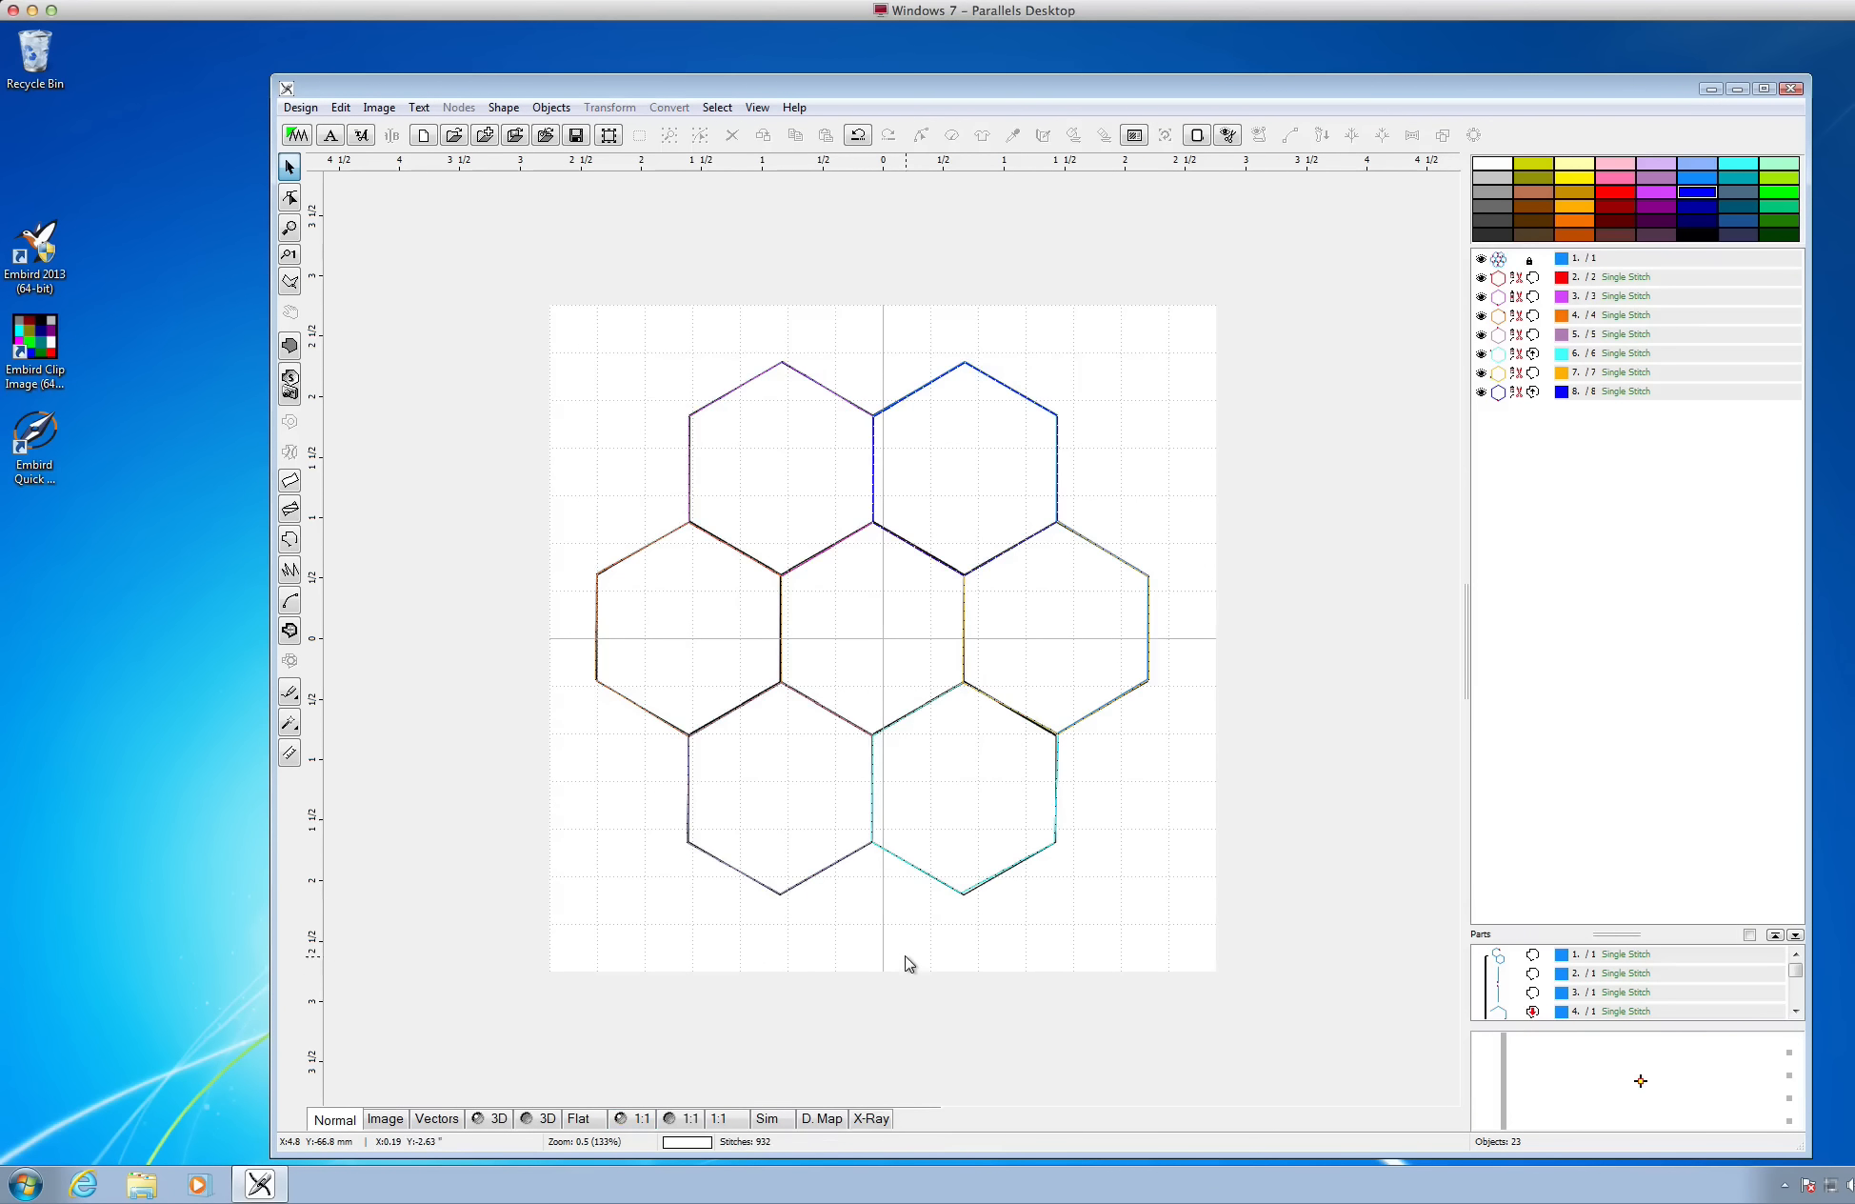
Run the stitch simulation through the whole design at speed 50, resuming after each pause, and return to the normal view
left_click(767, 1119)
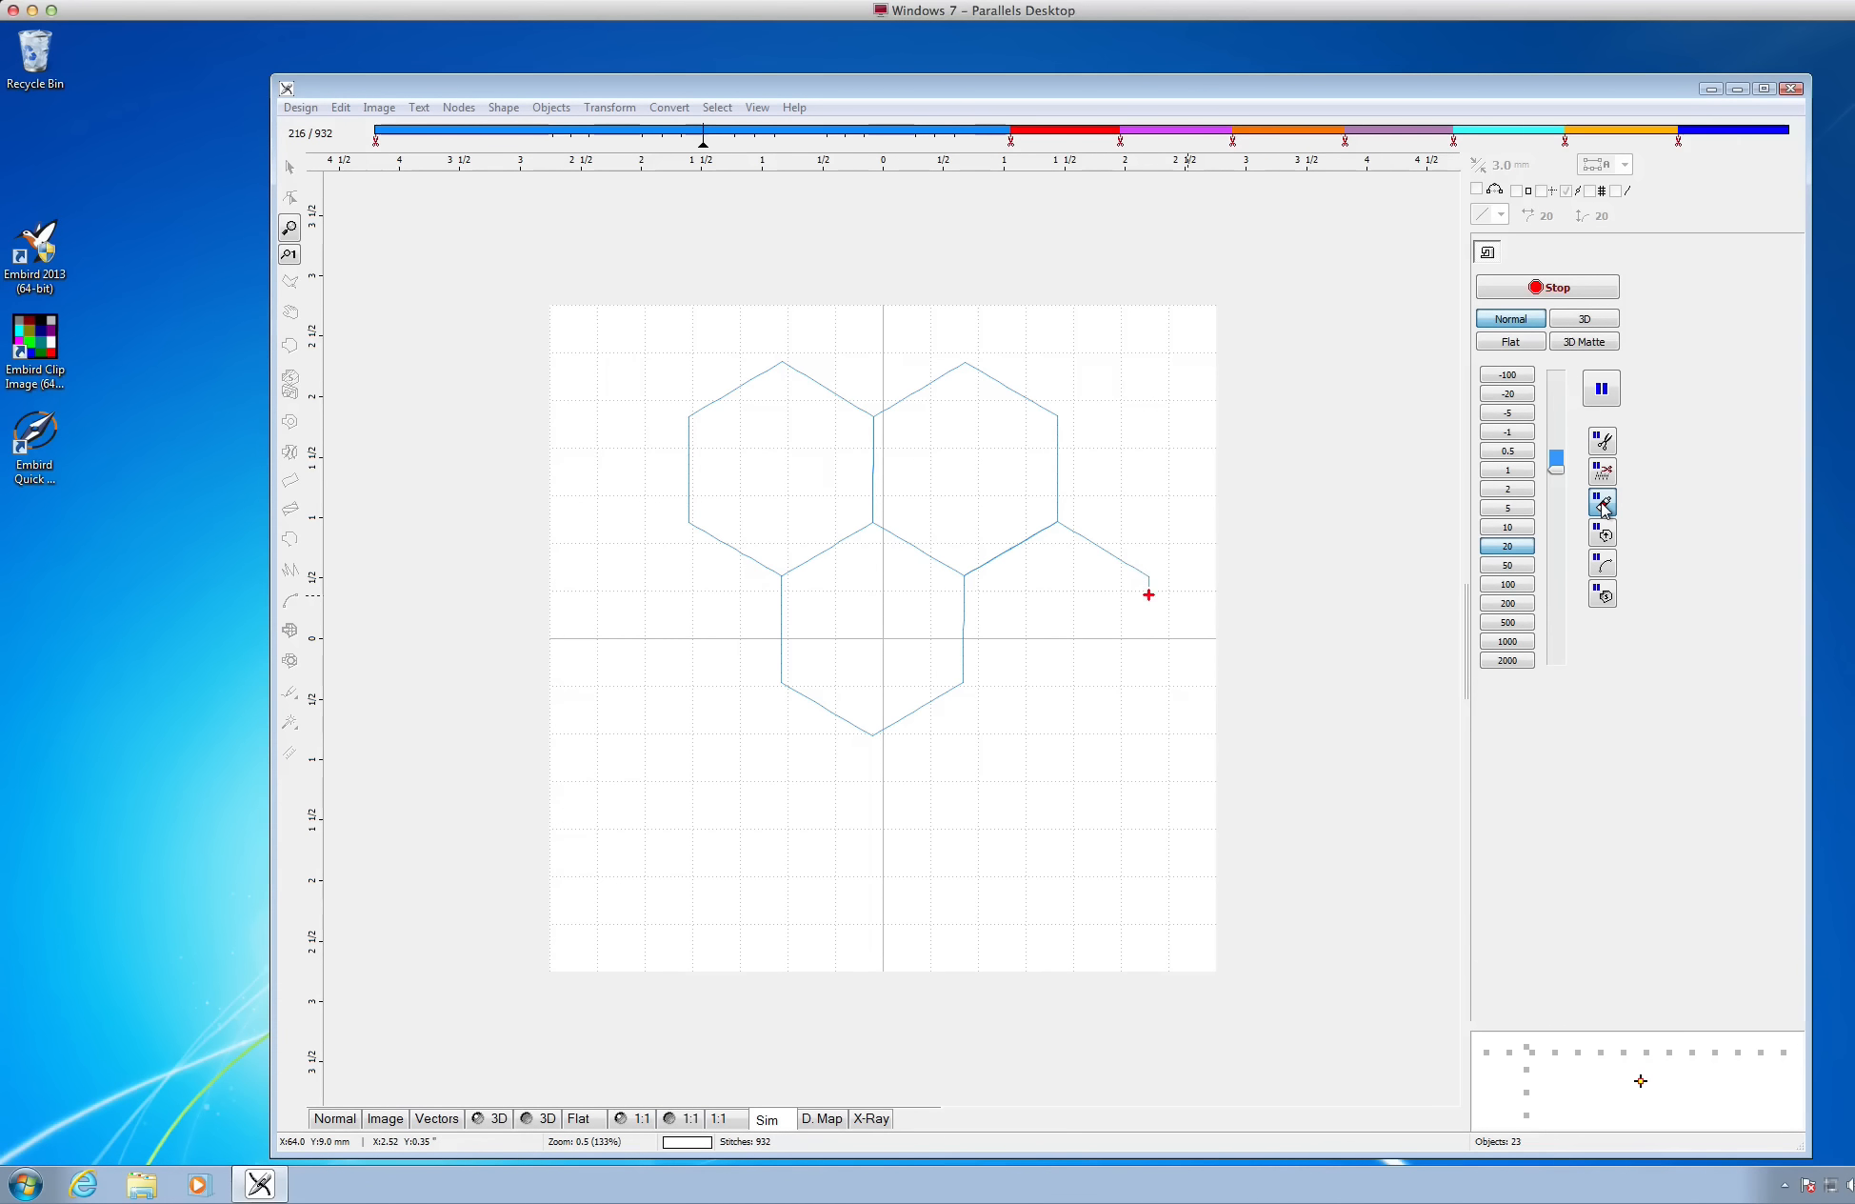
left_click(1505, 567)
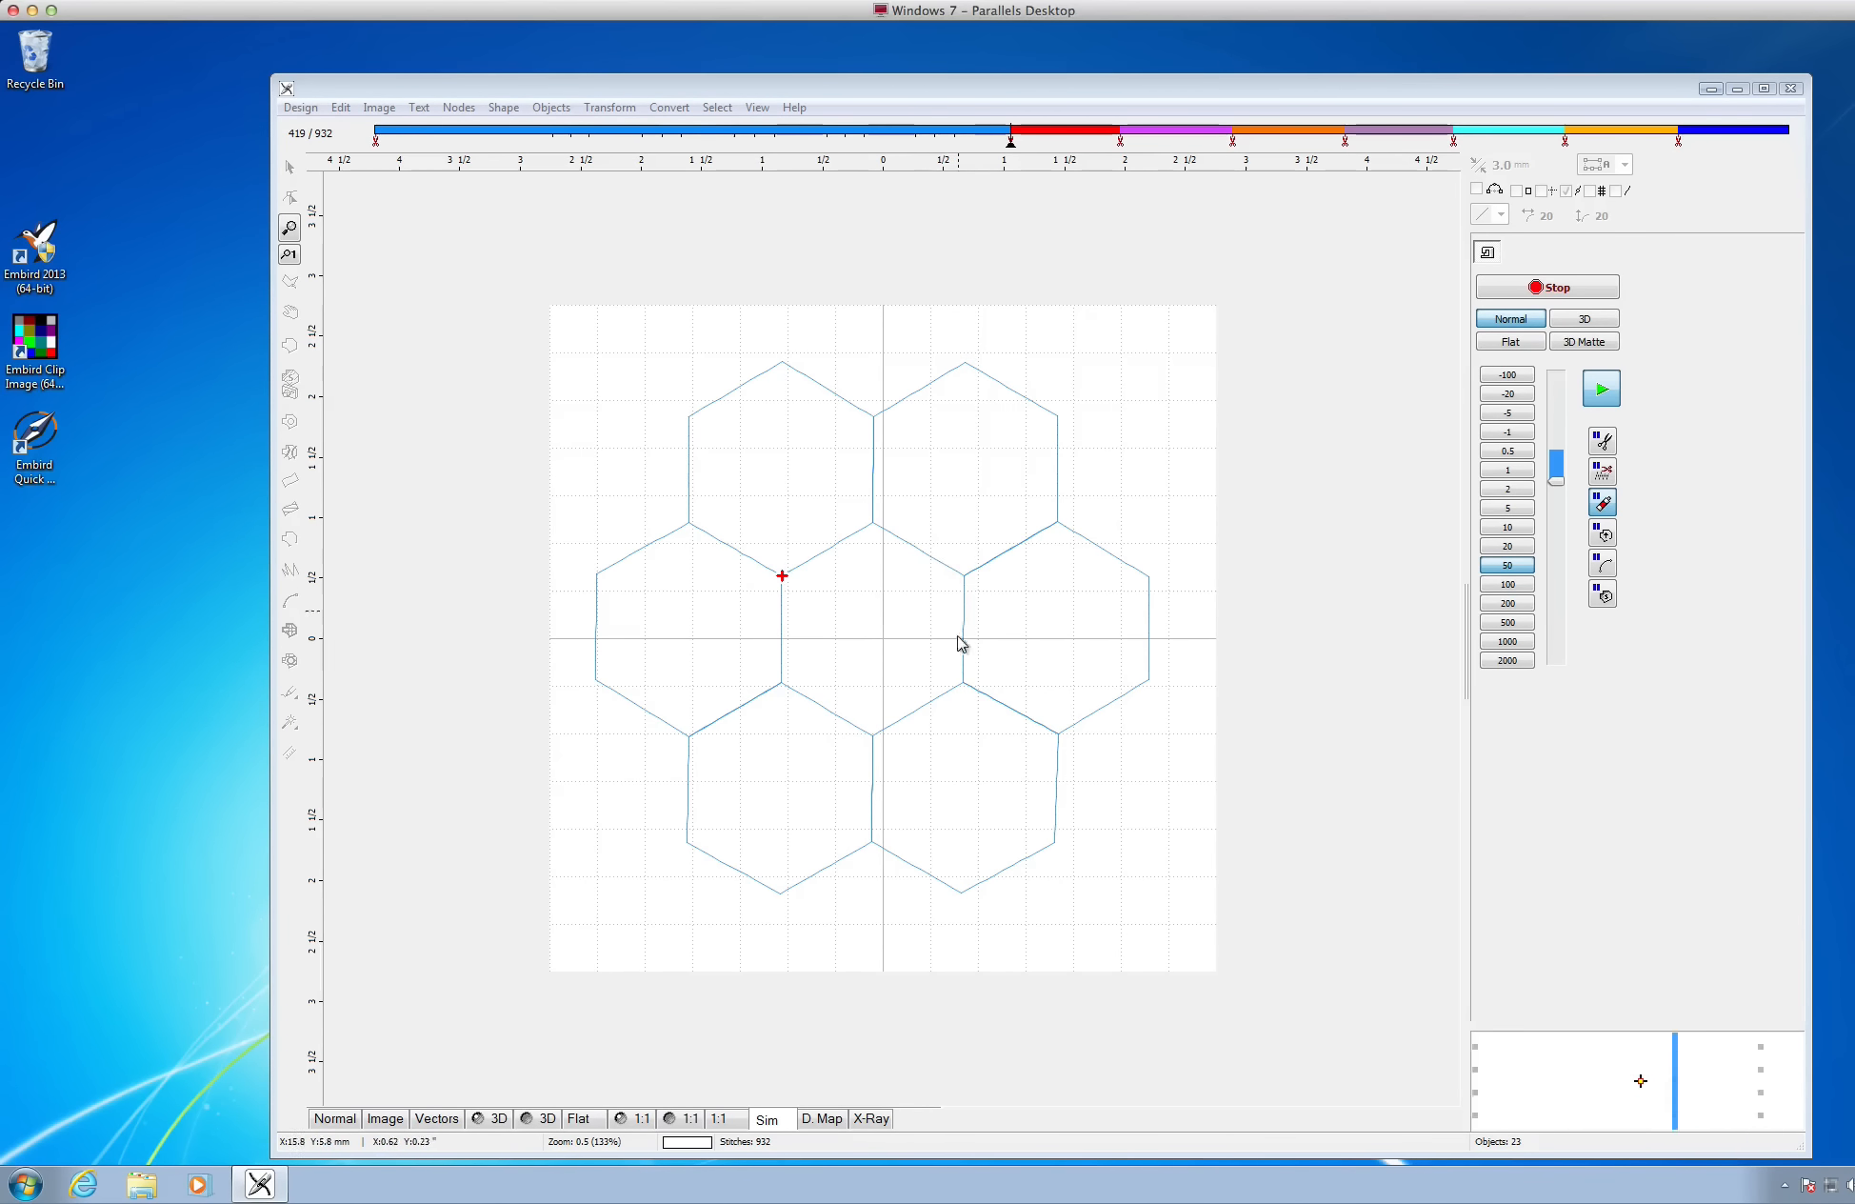
left_click(1606, 394)
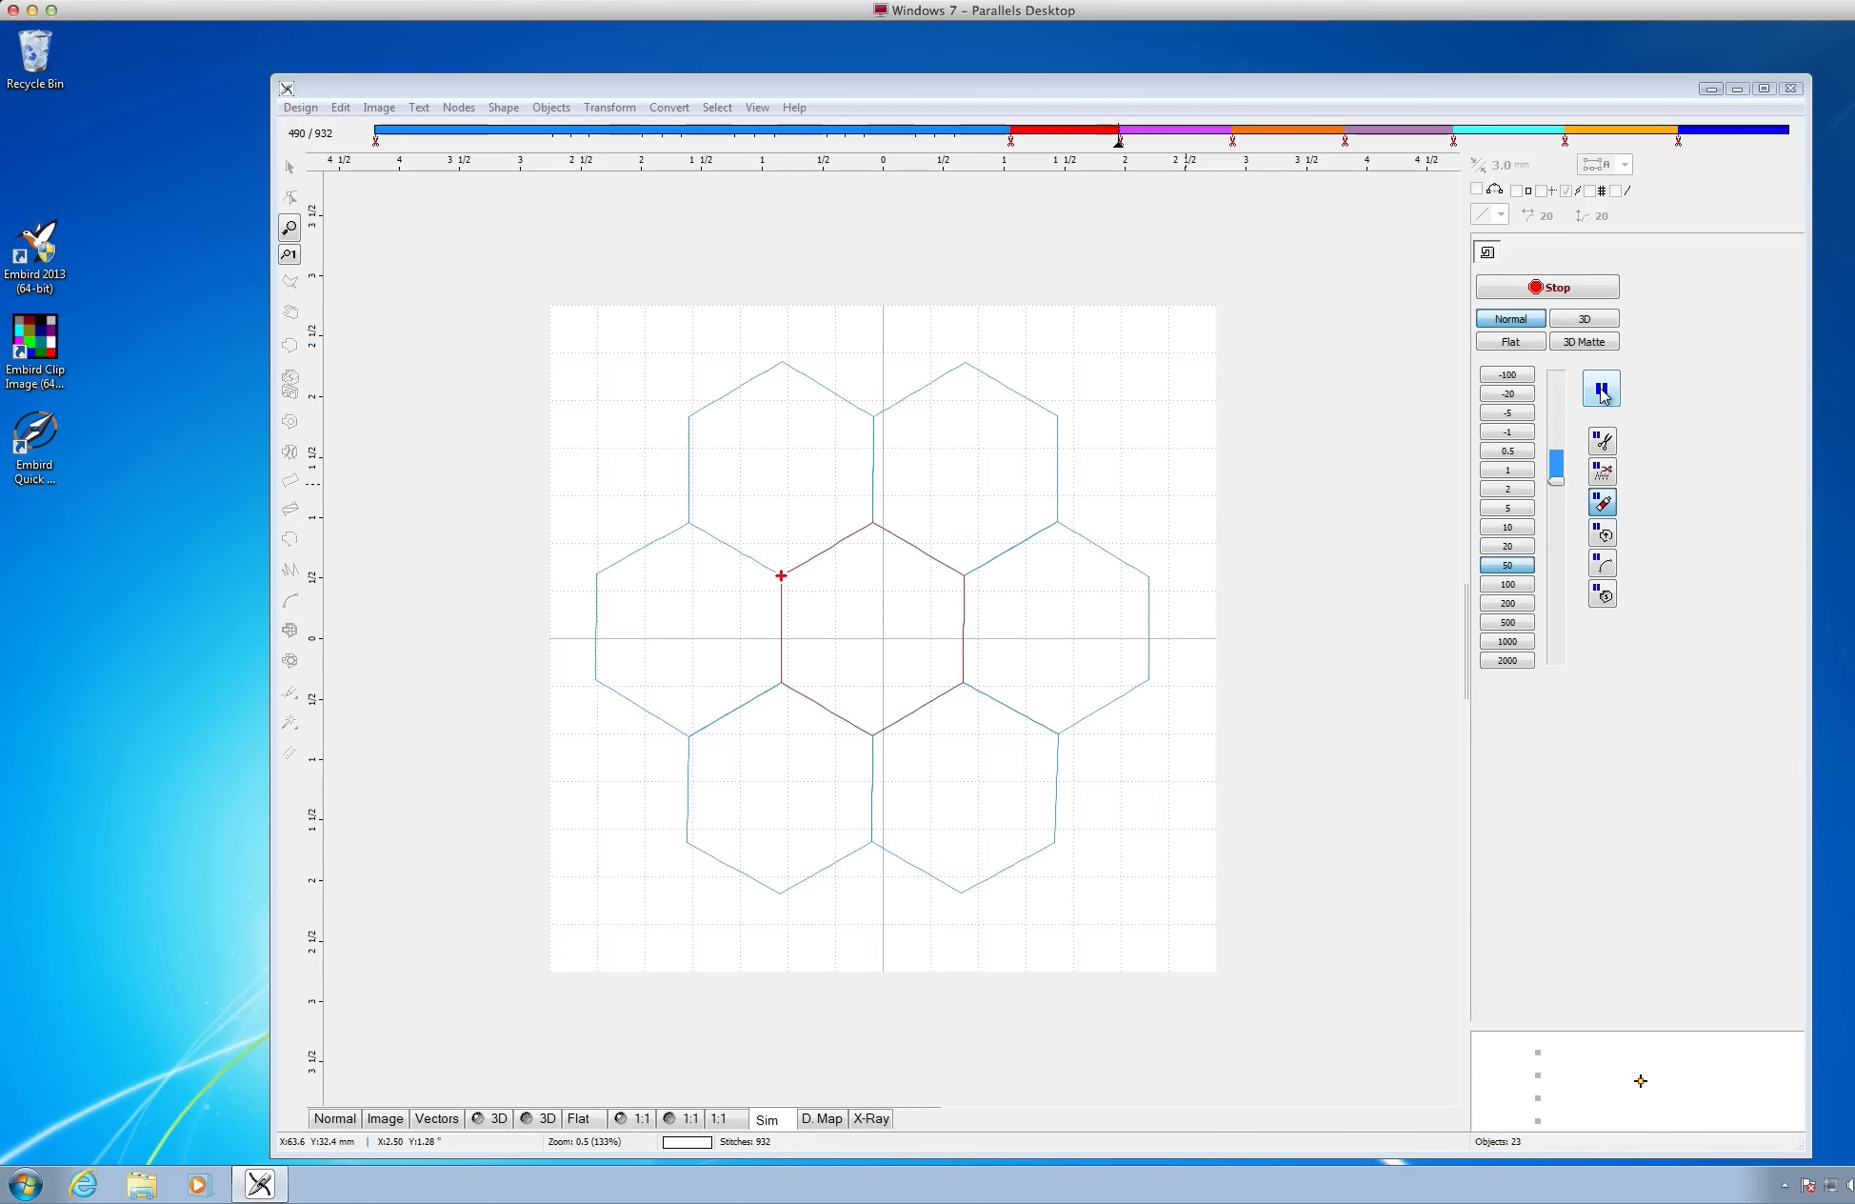
left_click(1603, 395)
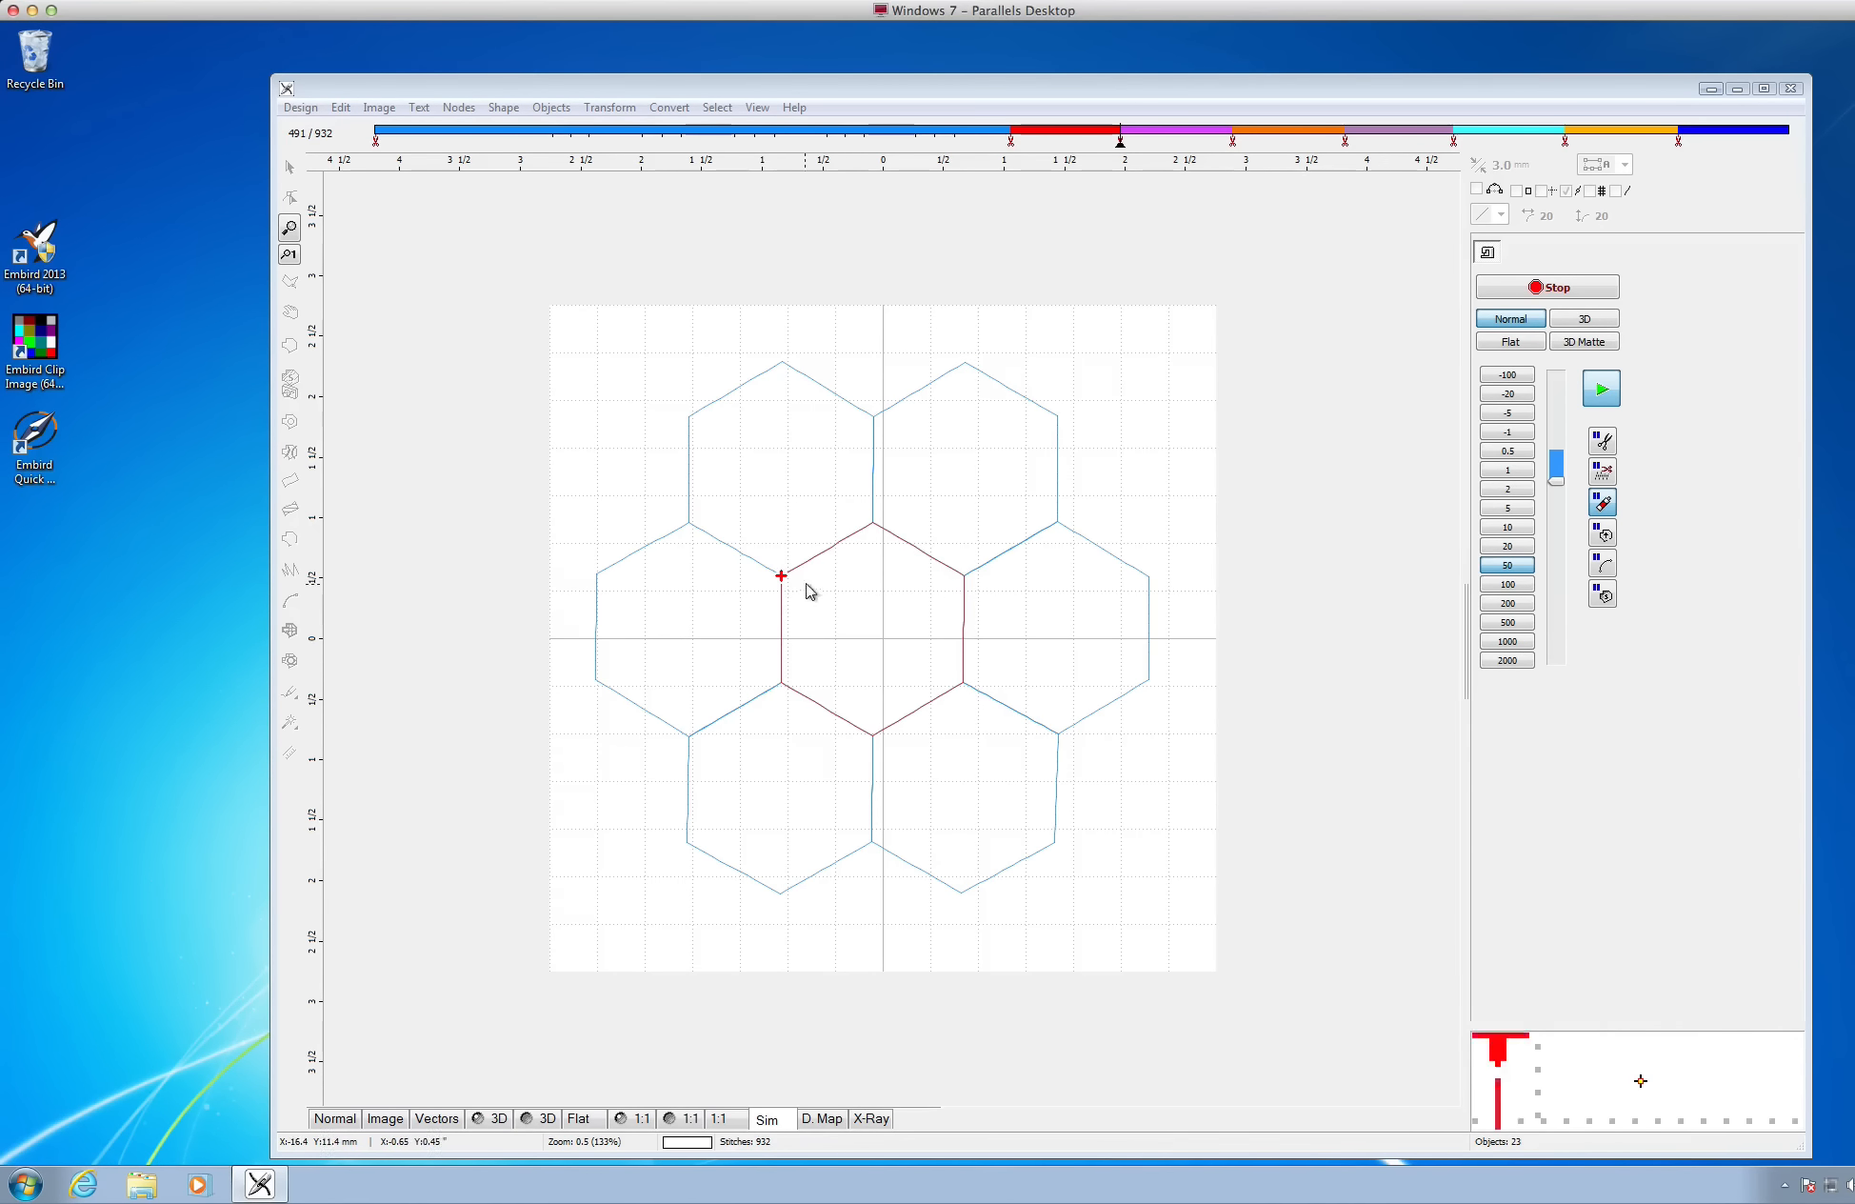
left_click(1601, 390)
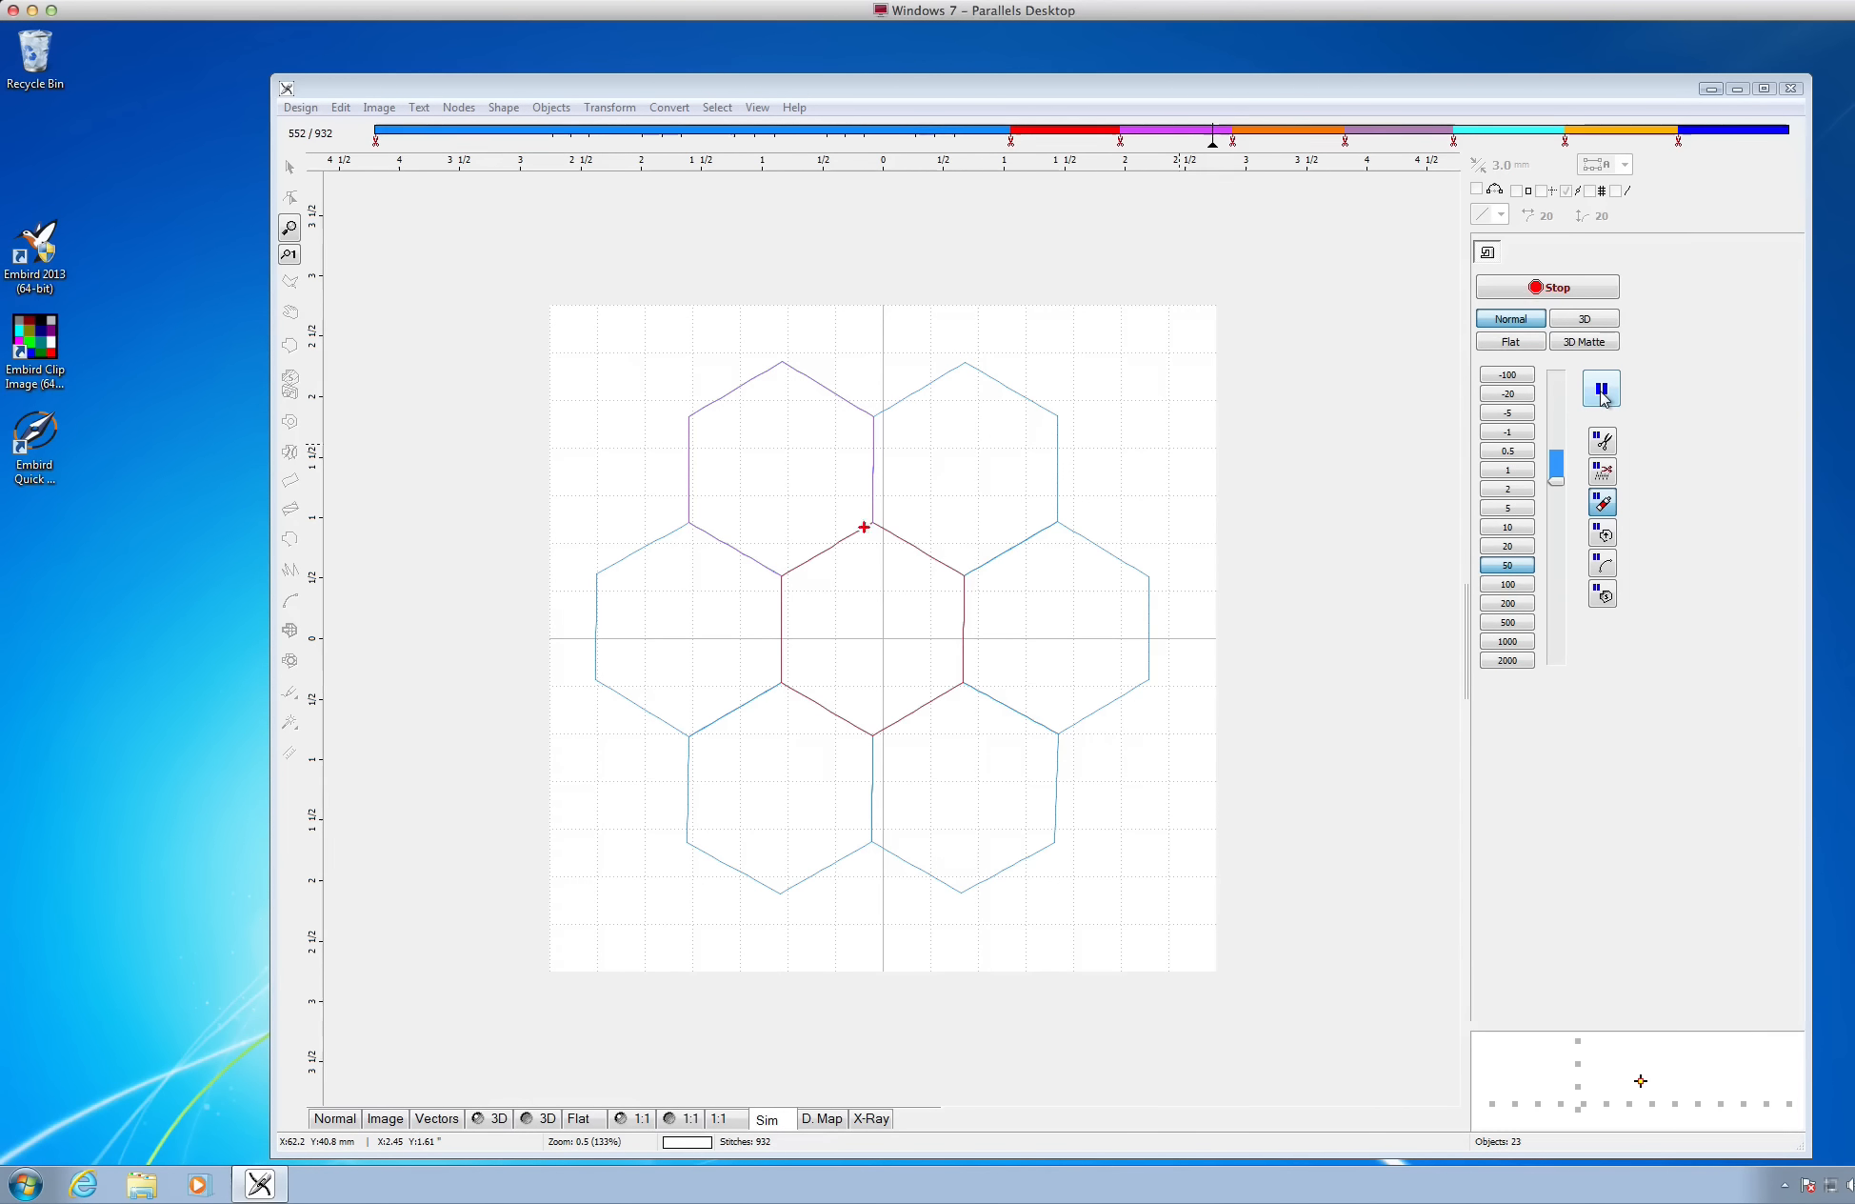
left_click(1602, 390)
left_click(1602, 391)
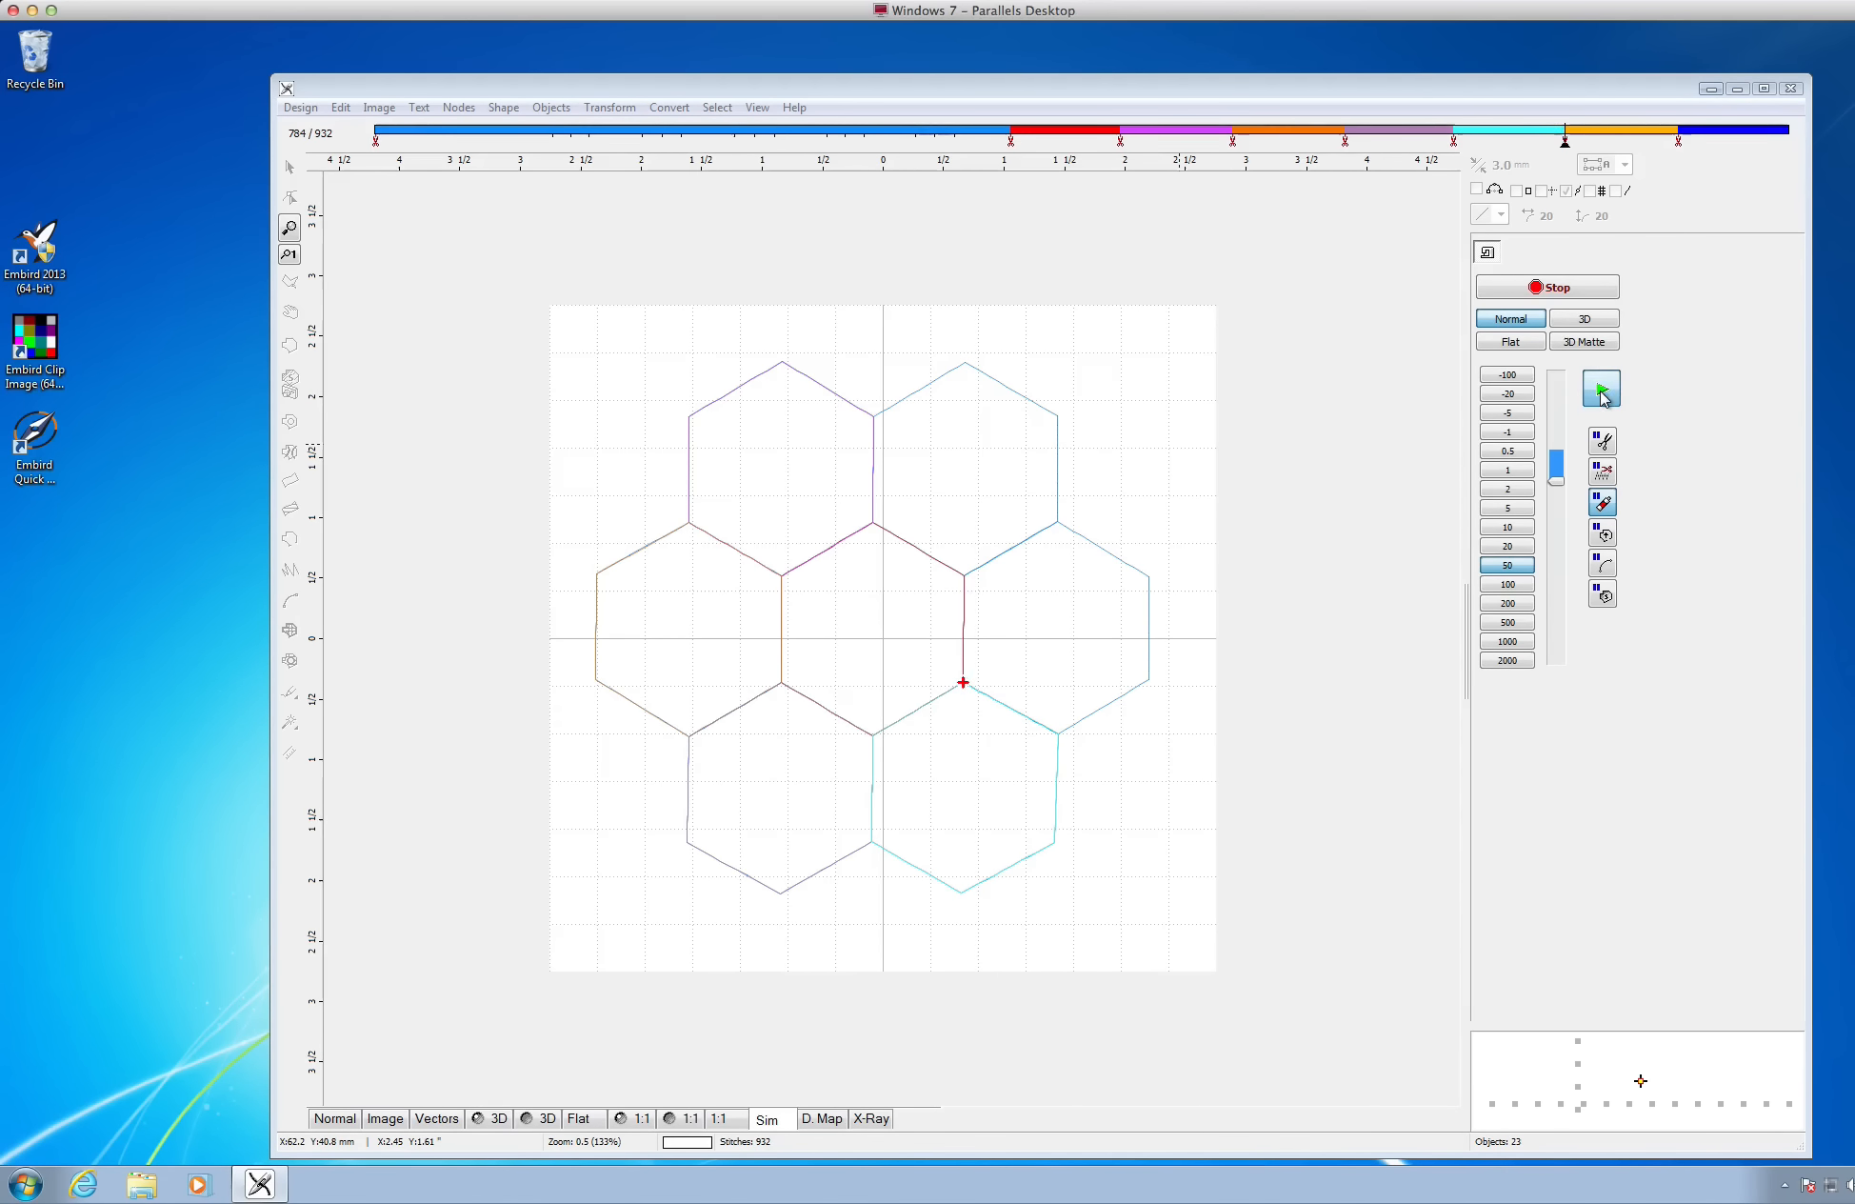
left_click(1602, 390)
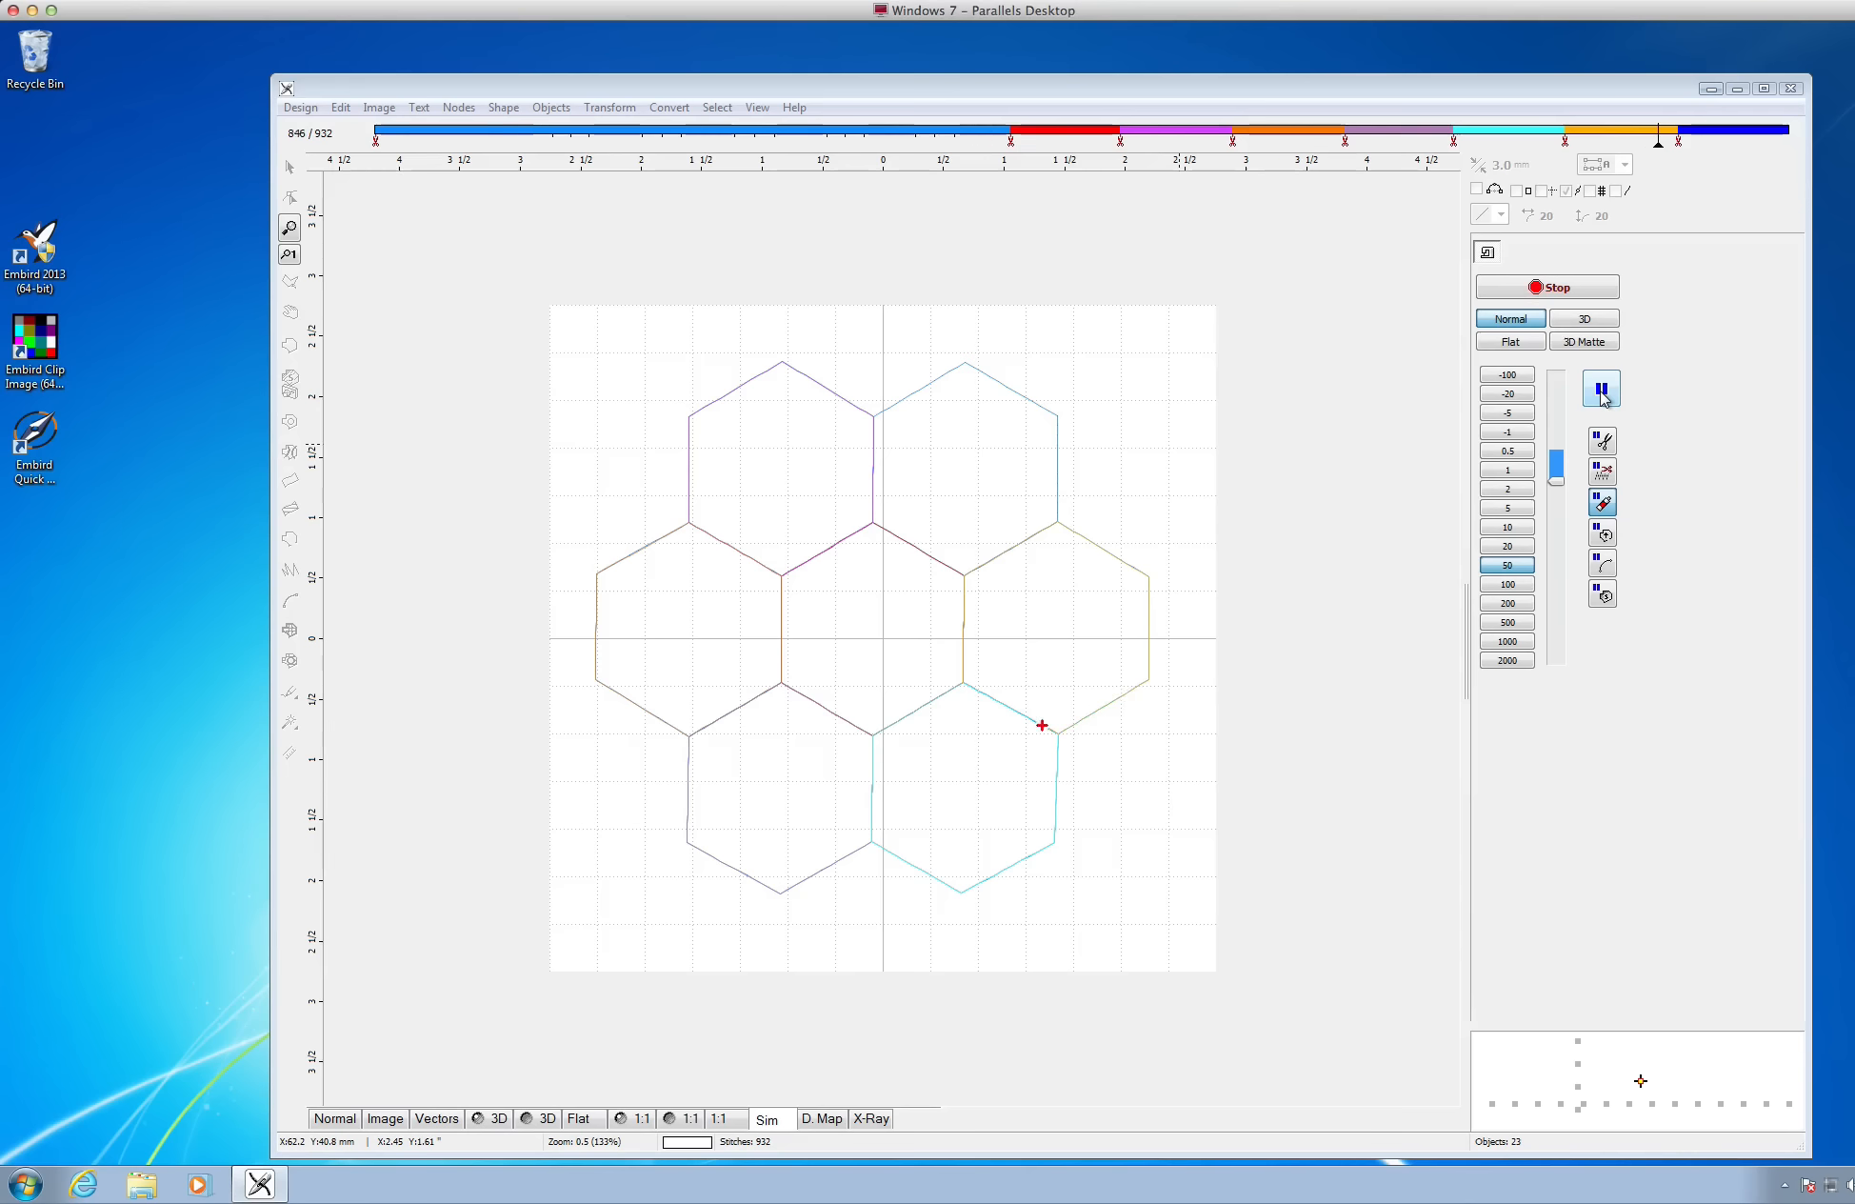
left_click(1602, 391)
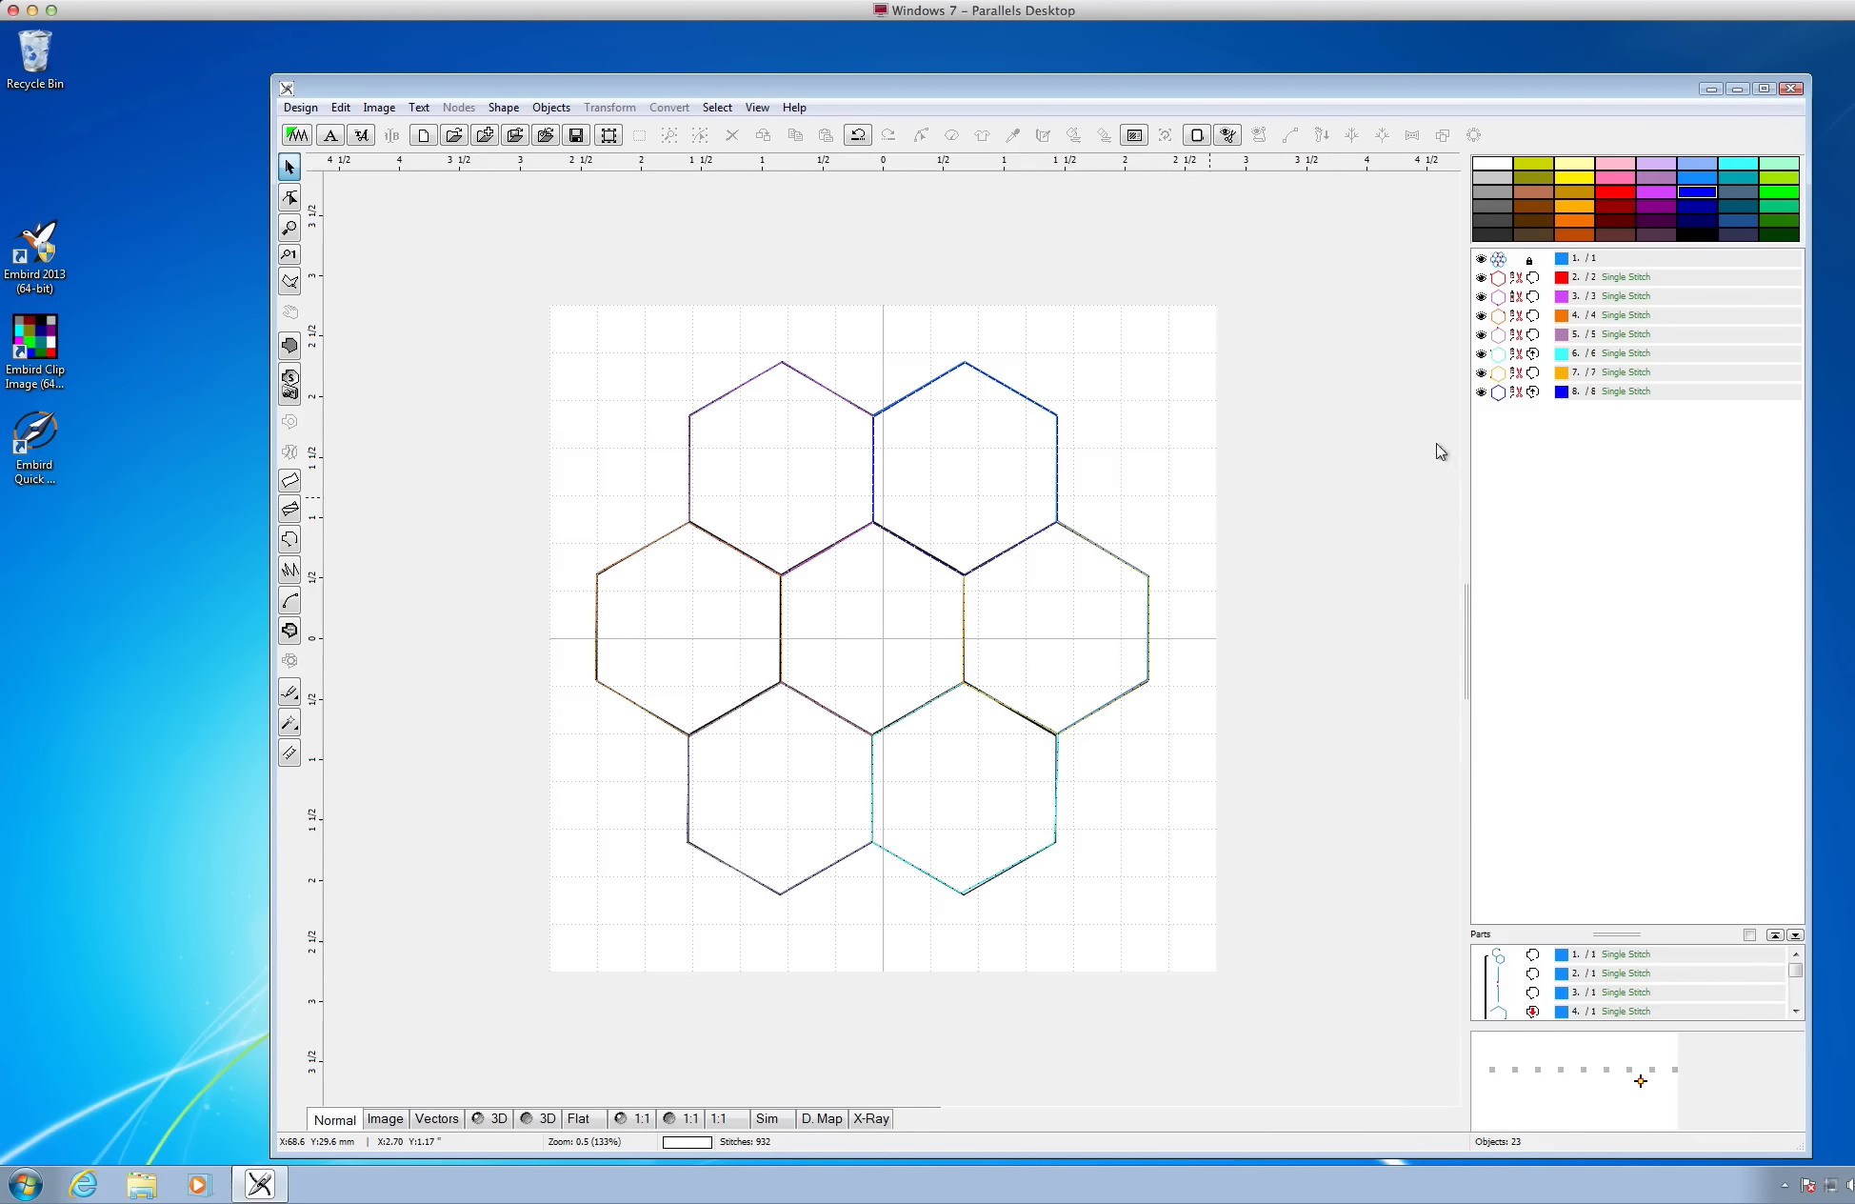
Group the seven coloured hexagon outlines, objects 2 to 8, into one object and deselect it
left_click(1657, 284)
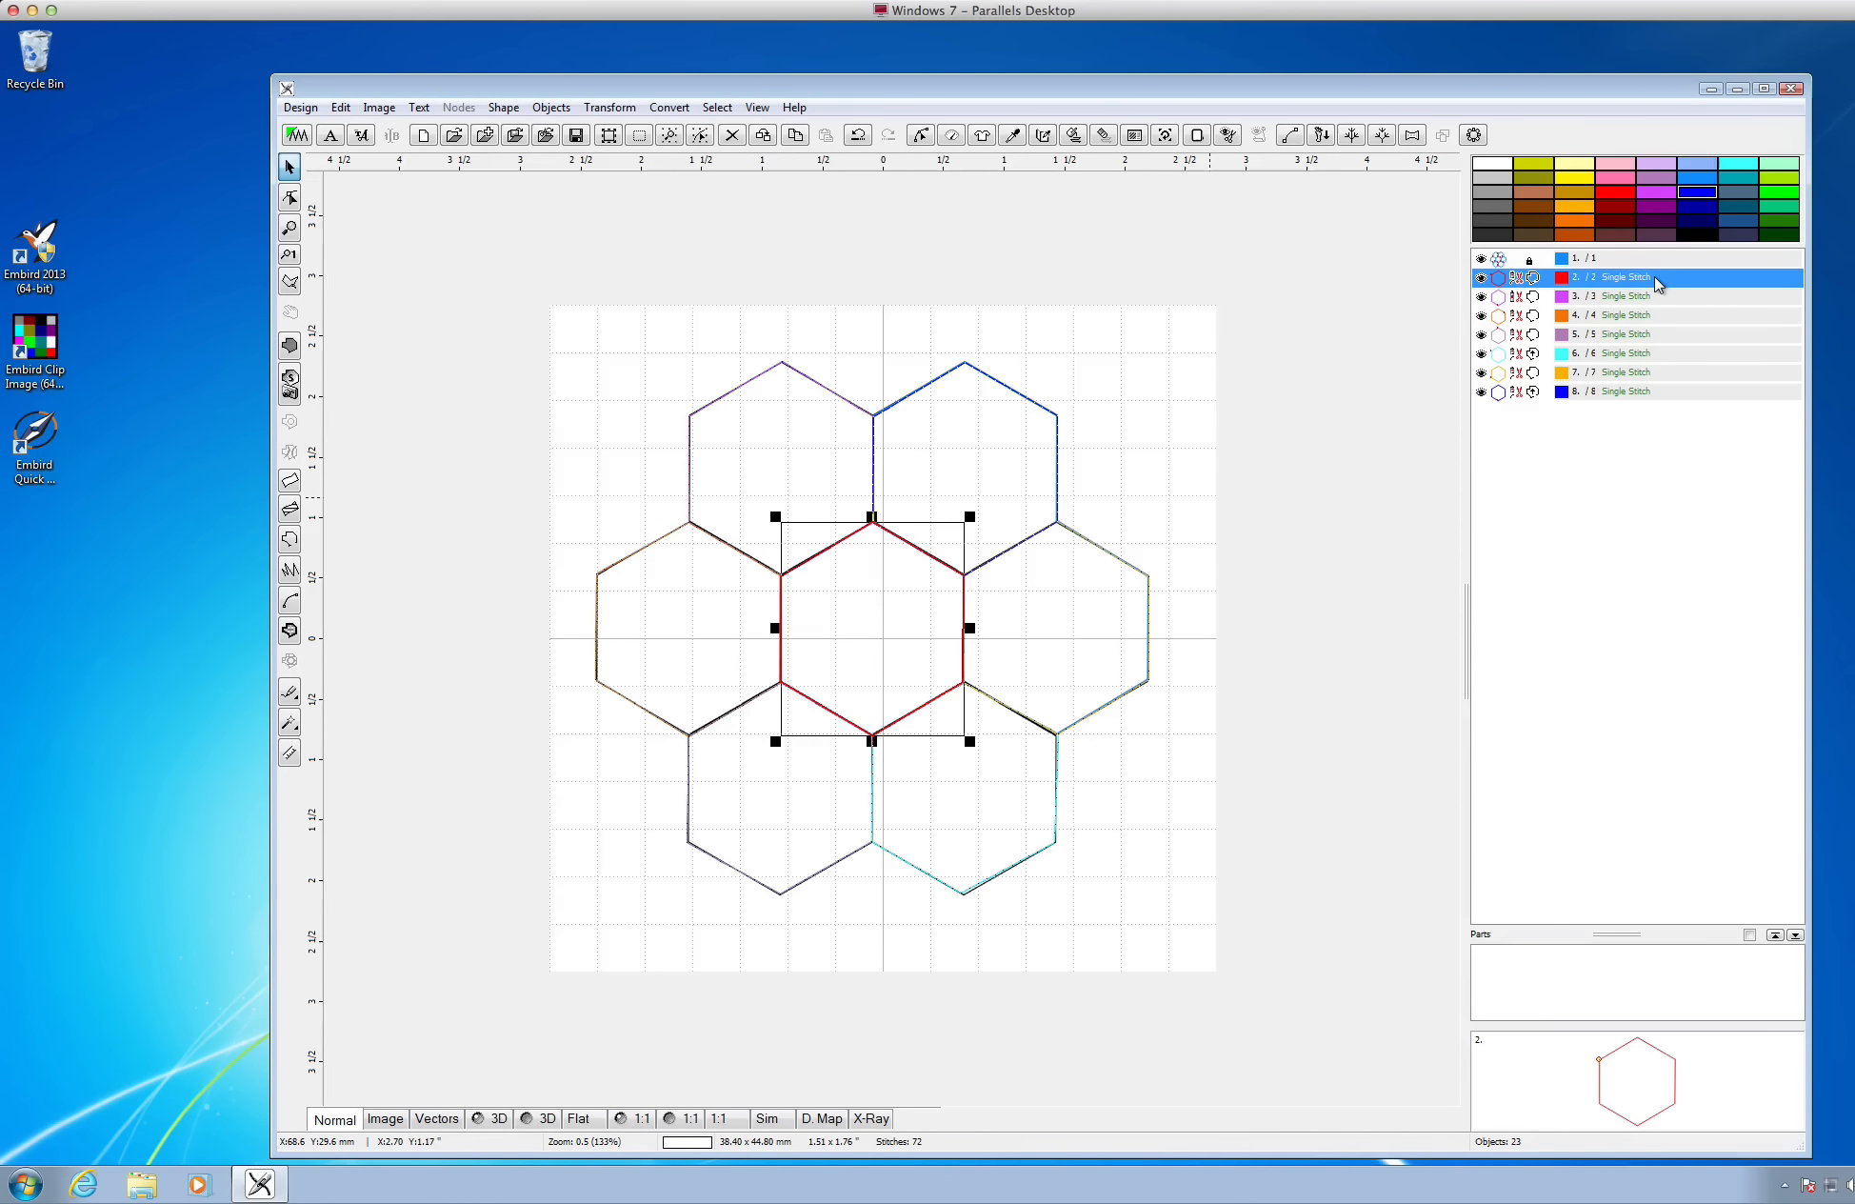
left_click(1677, 393, "shift")
key("ctrl+g")
left_click(1190, 435)
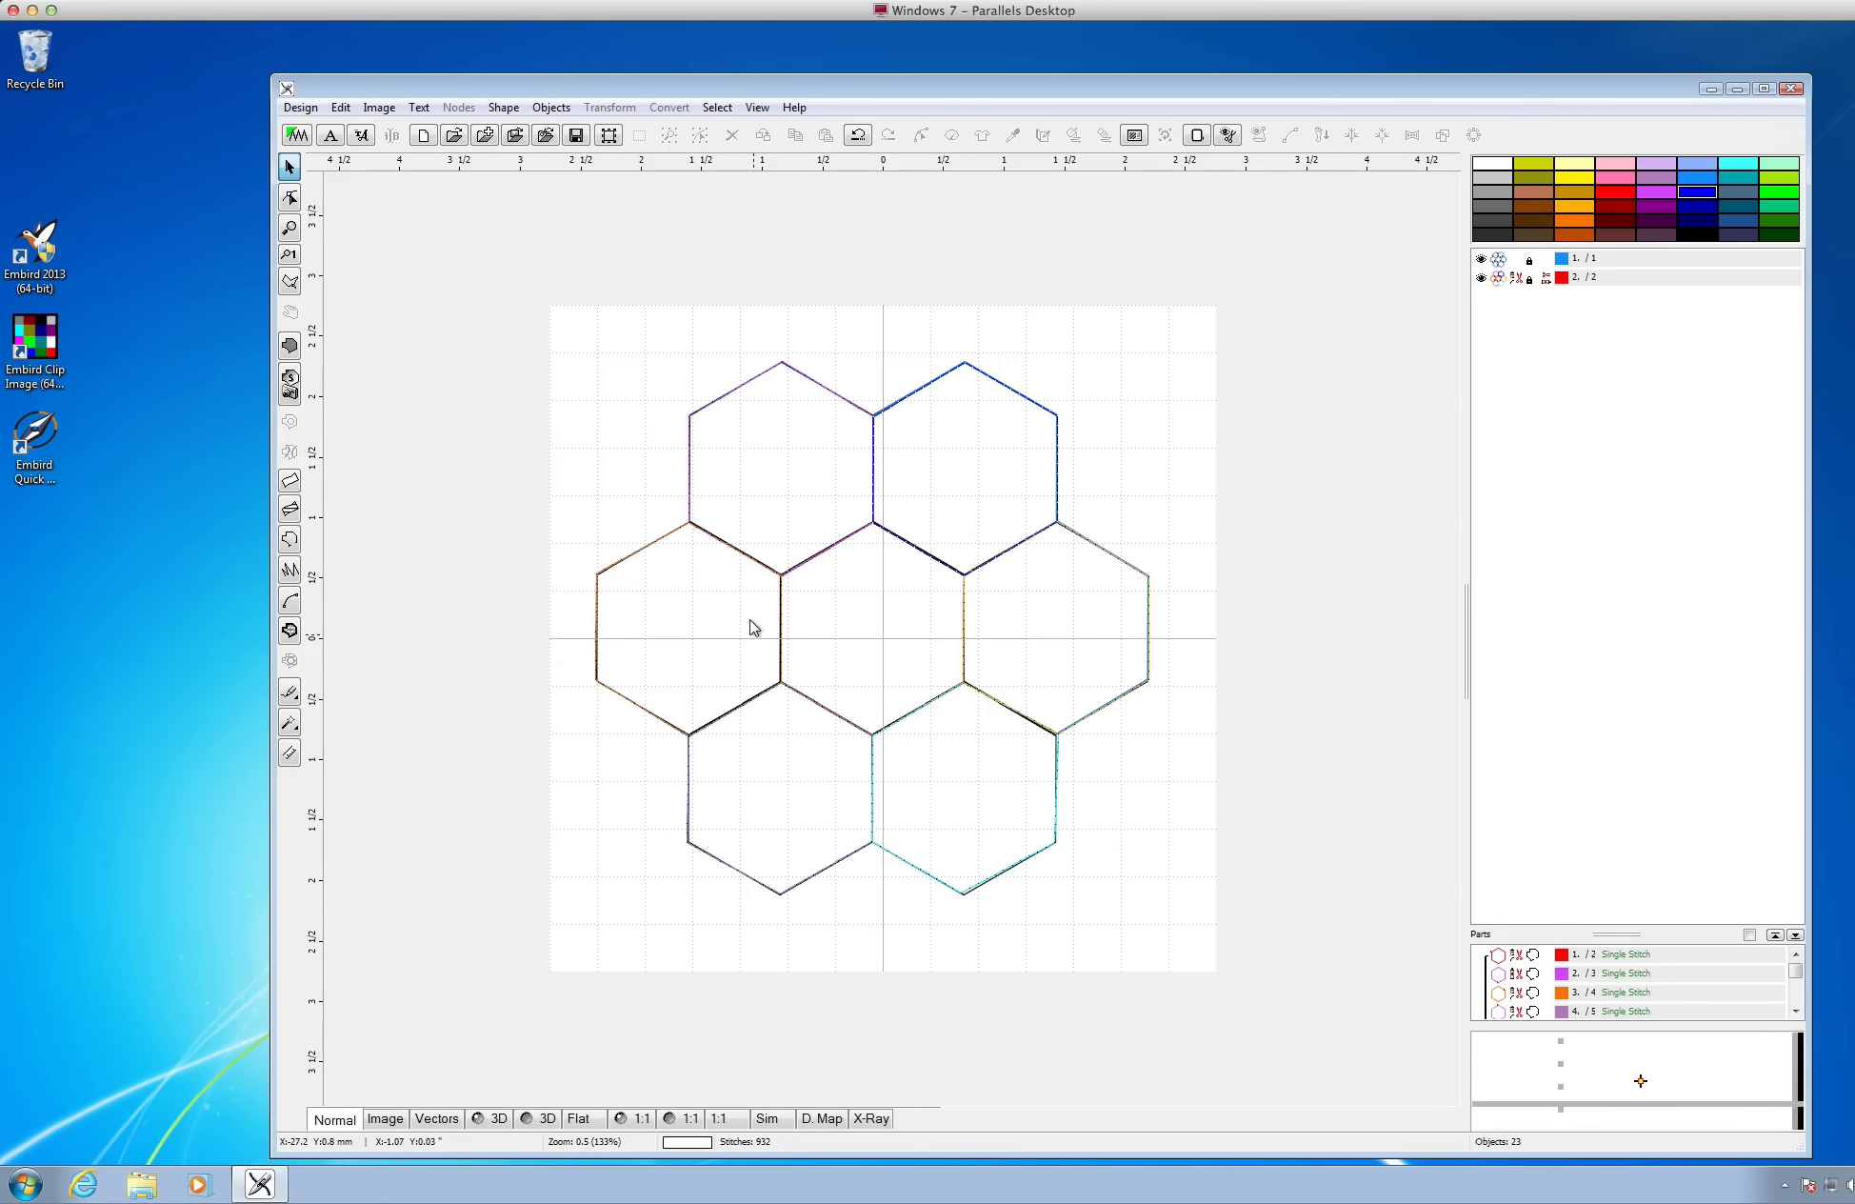
key("ctrl+Up")
left_click(362, 610)
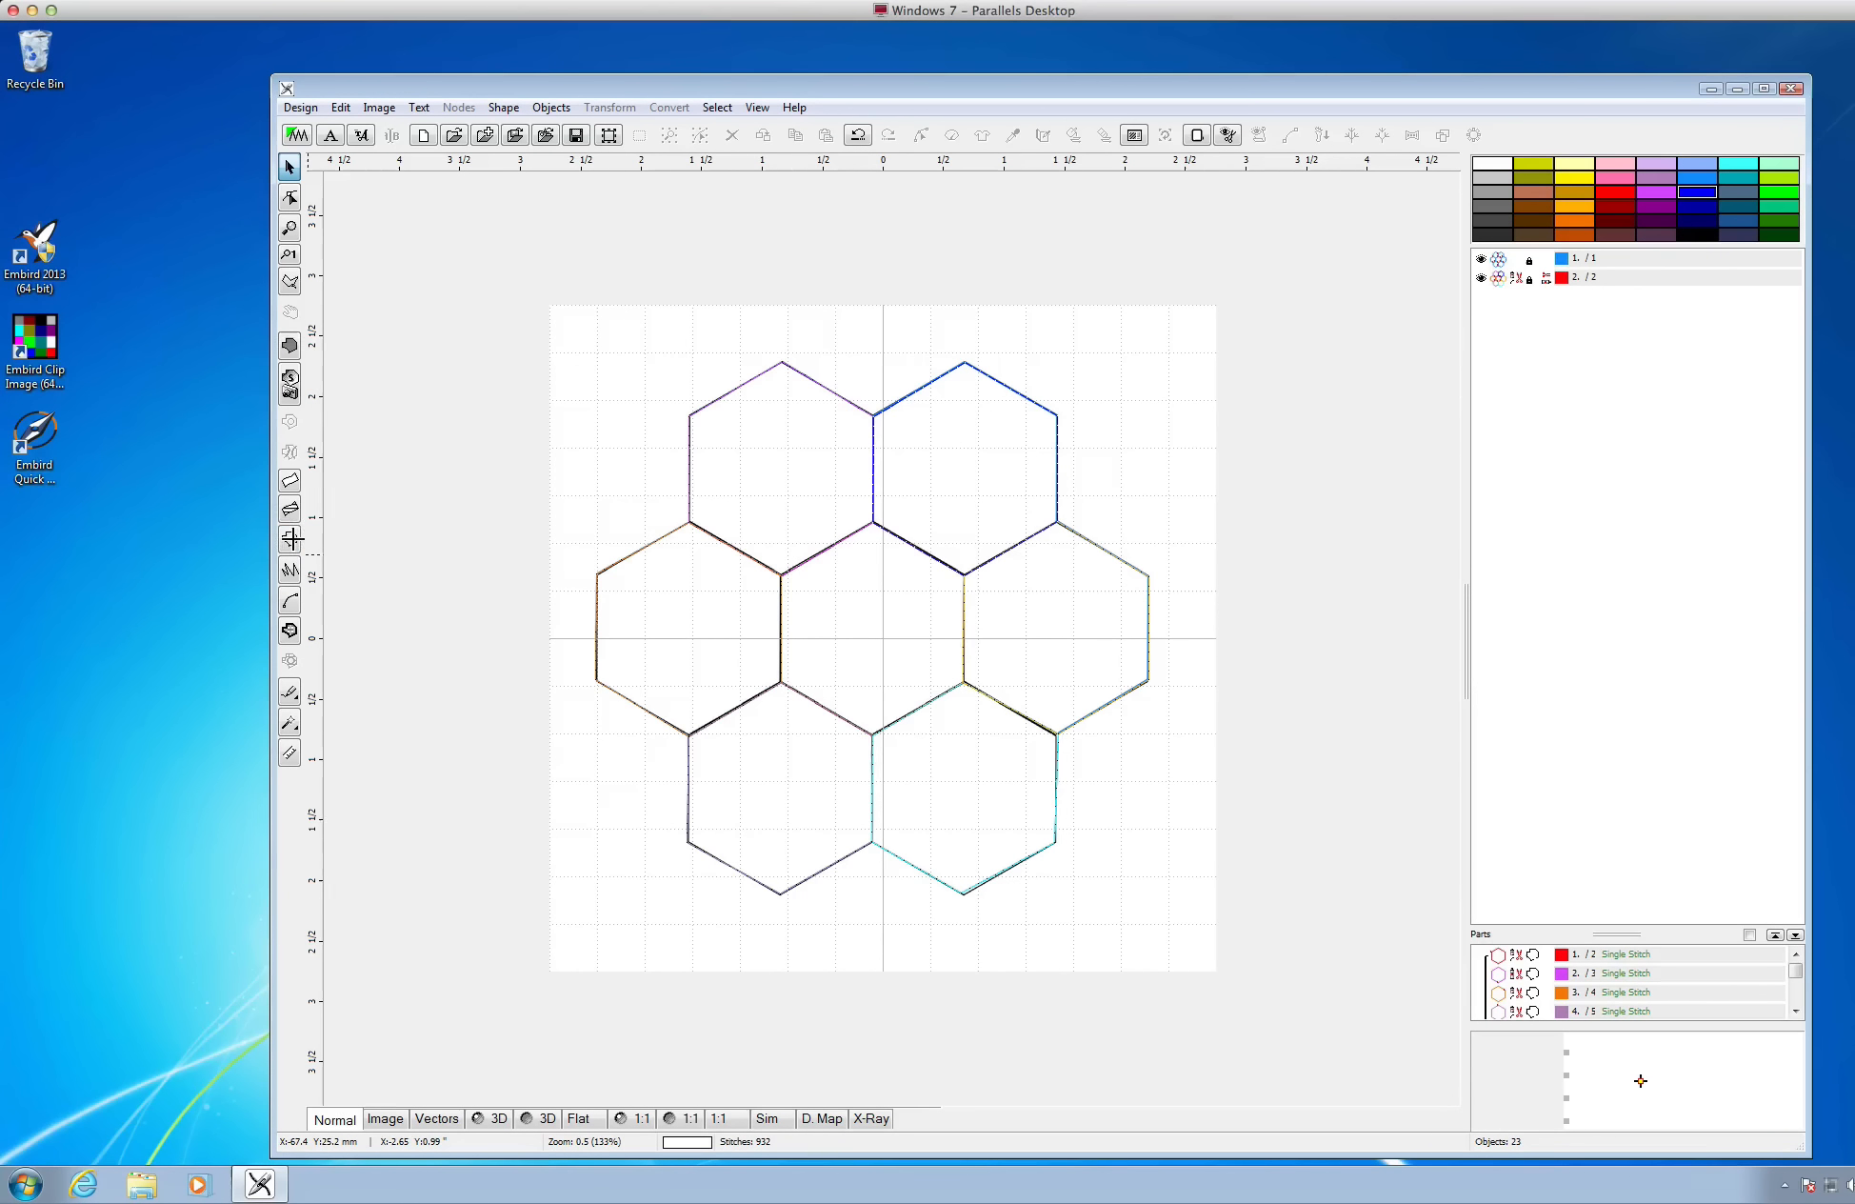
Trace an open zigzag outline along the seam between the top and middle hexagon rows, from its left end to its right end, and finish it
left_click(289, 541)
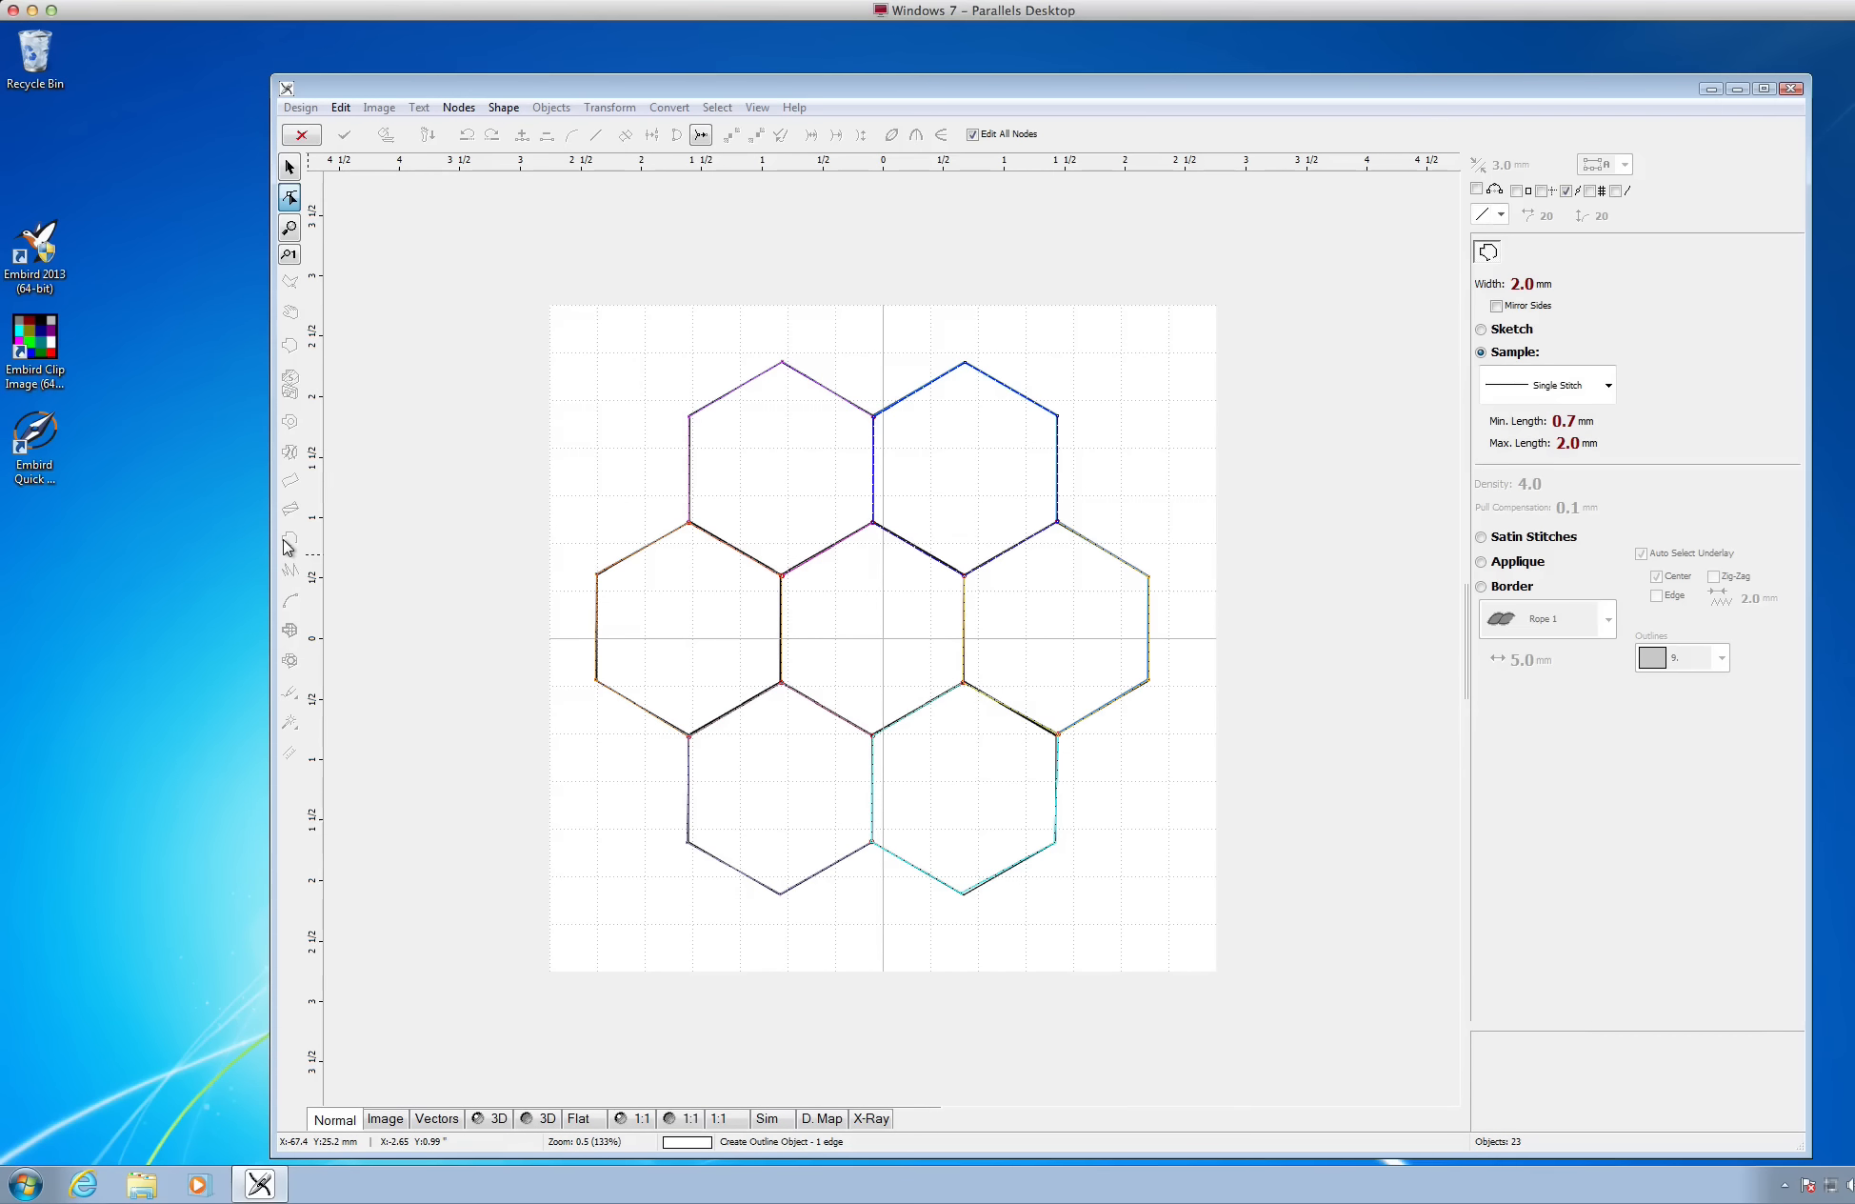
left_click(689, 540)
left_click_drag(689, 540, 690, 525)
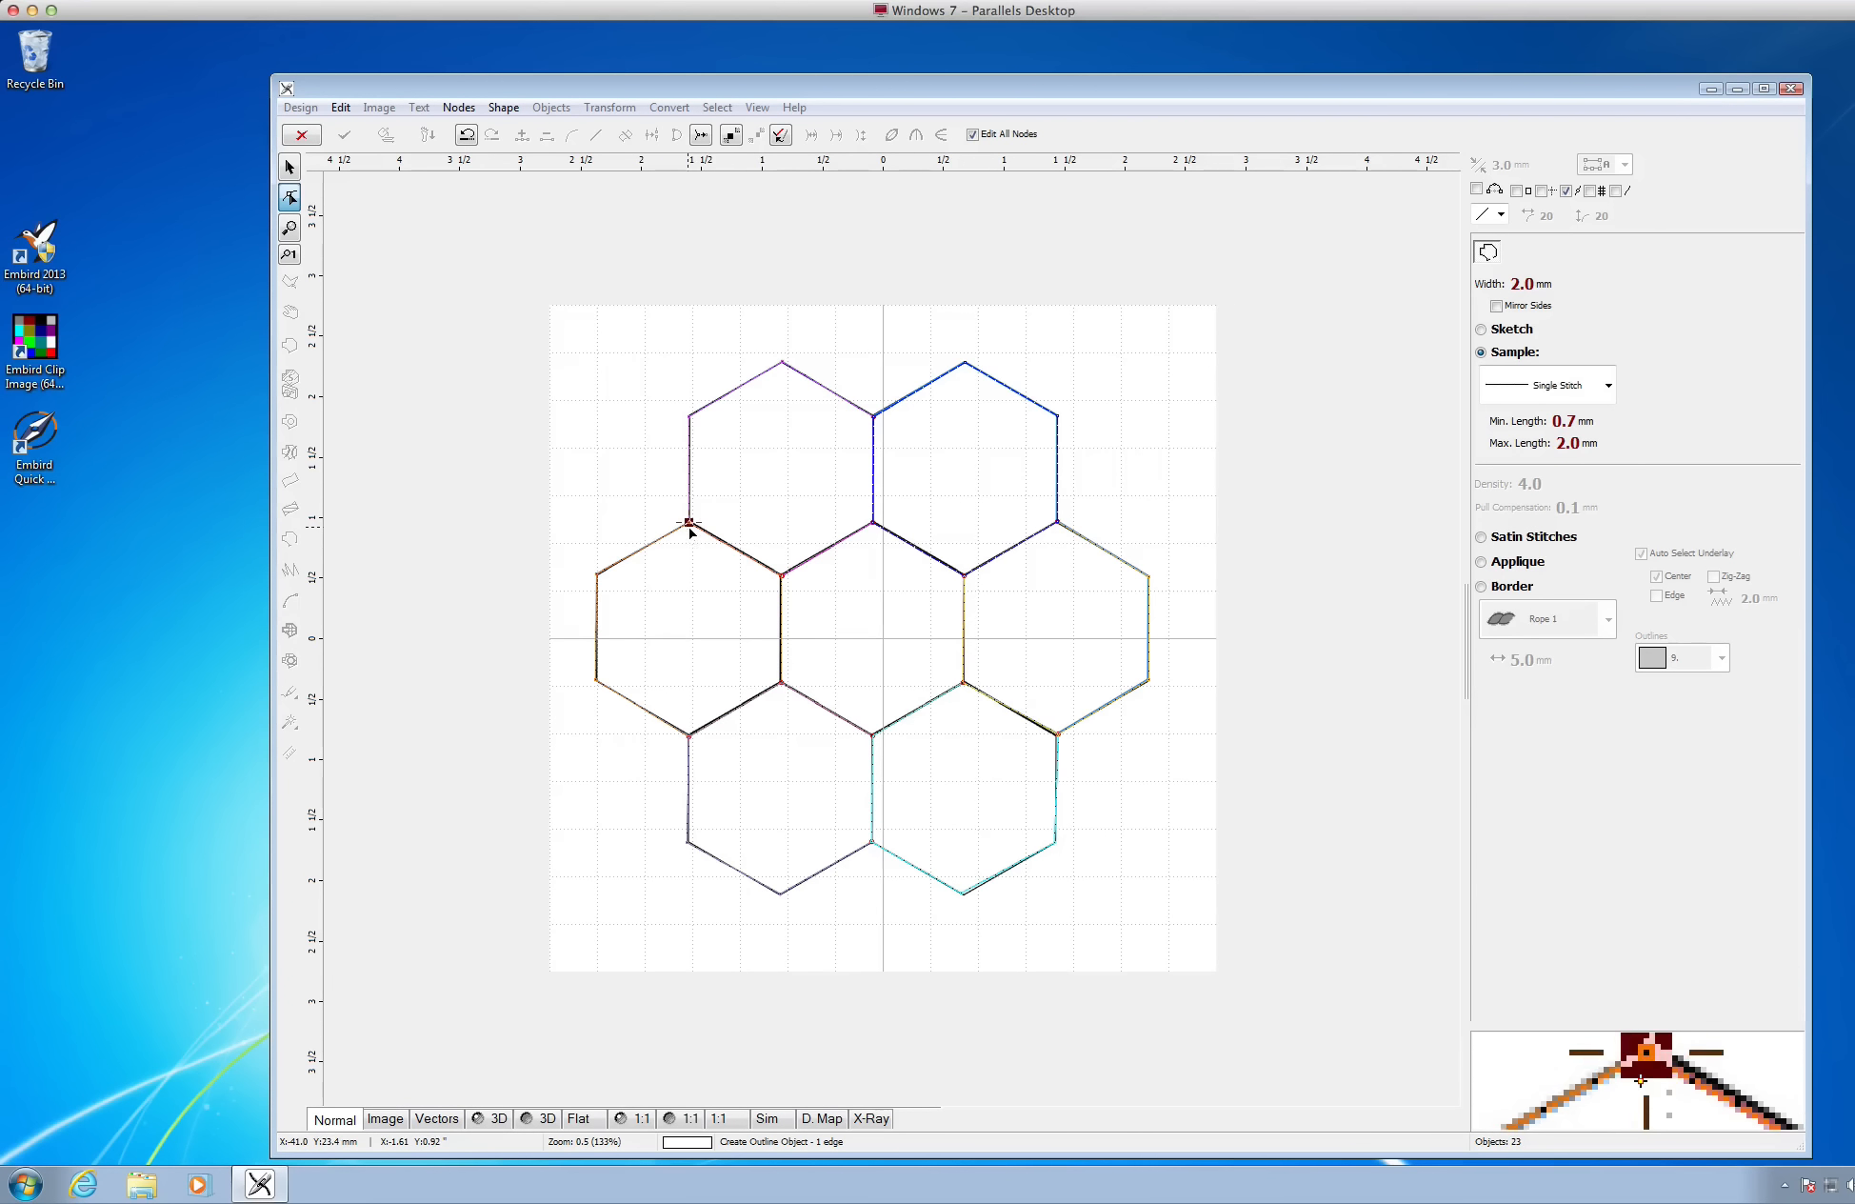
left_click(771, 584)
left_click_drag(772, 581, 781, 577)
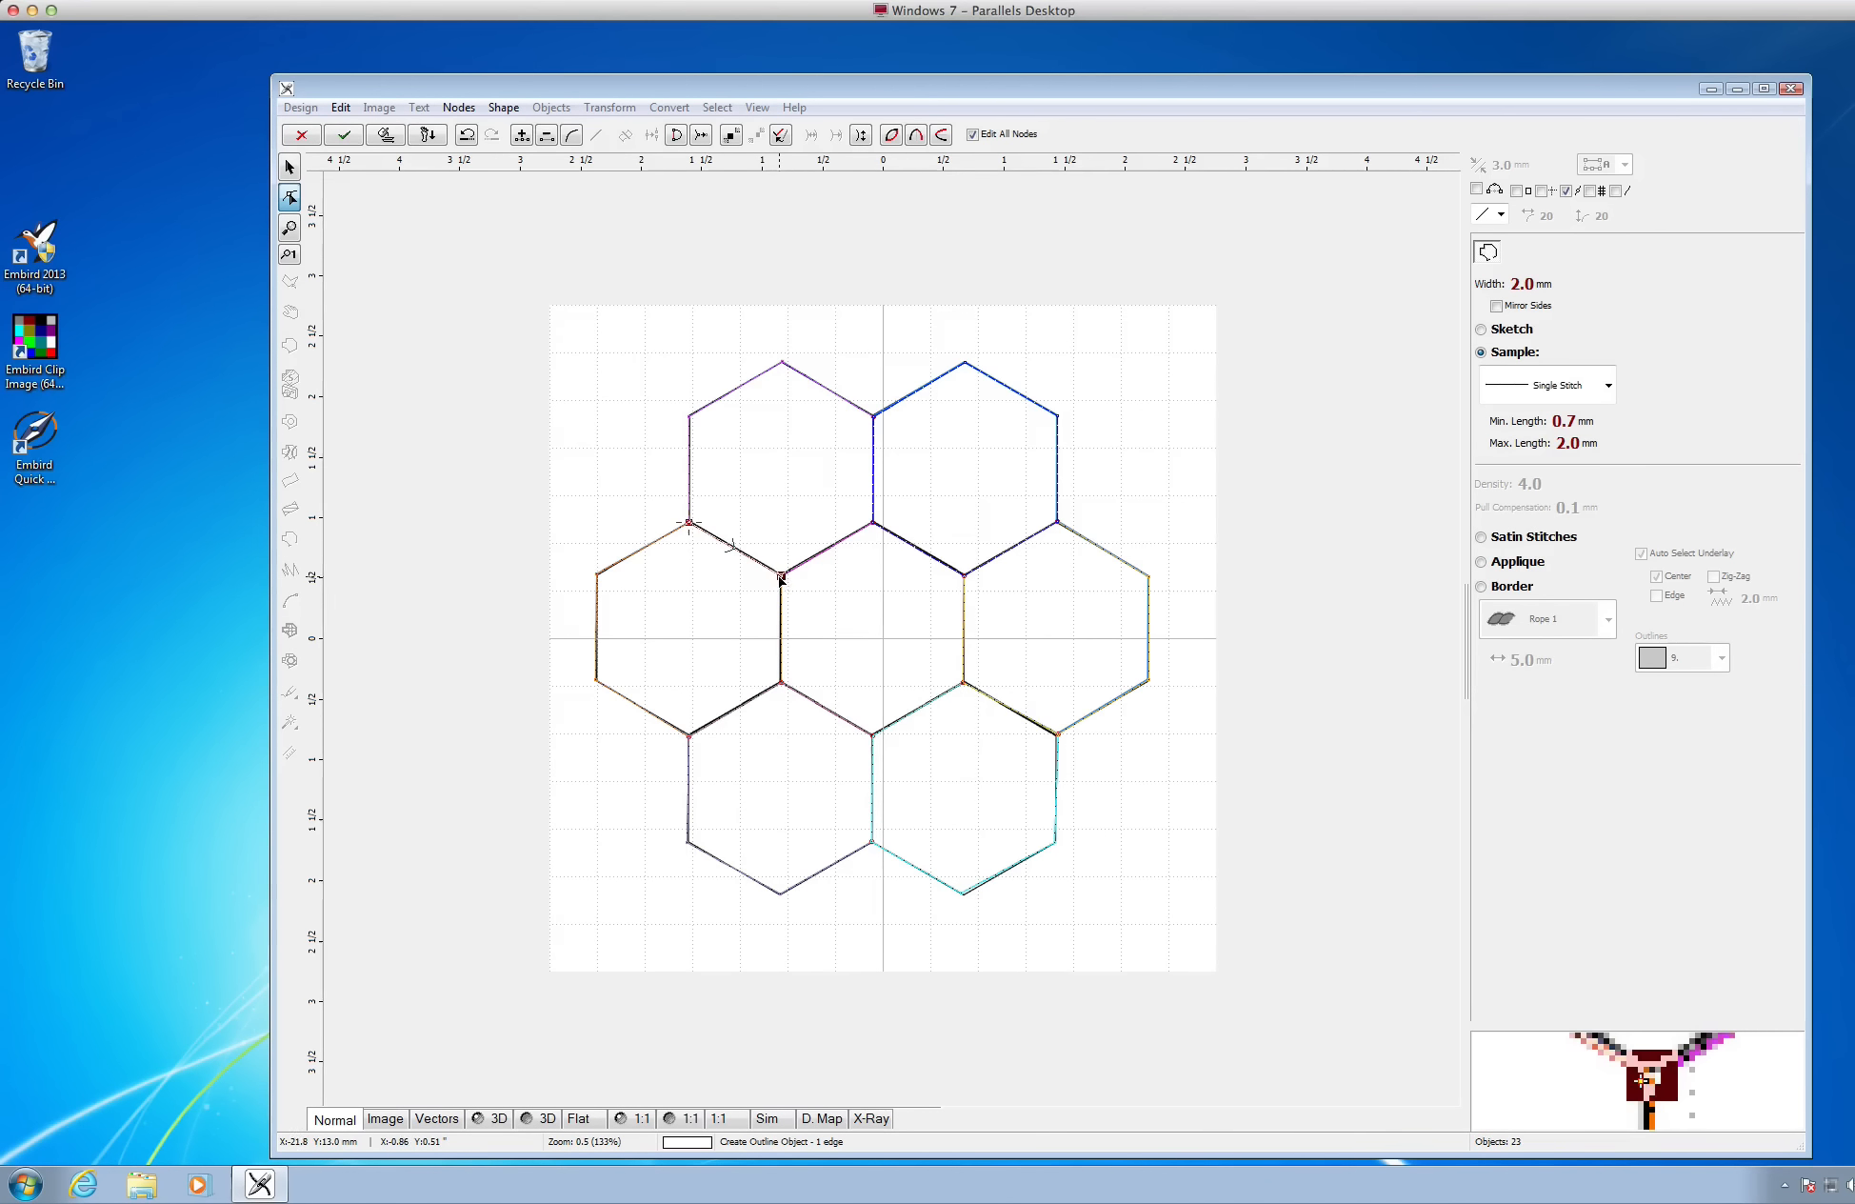
left_click(873, 526)
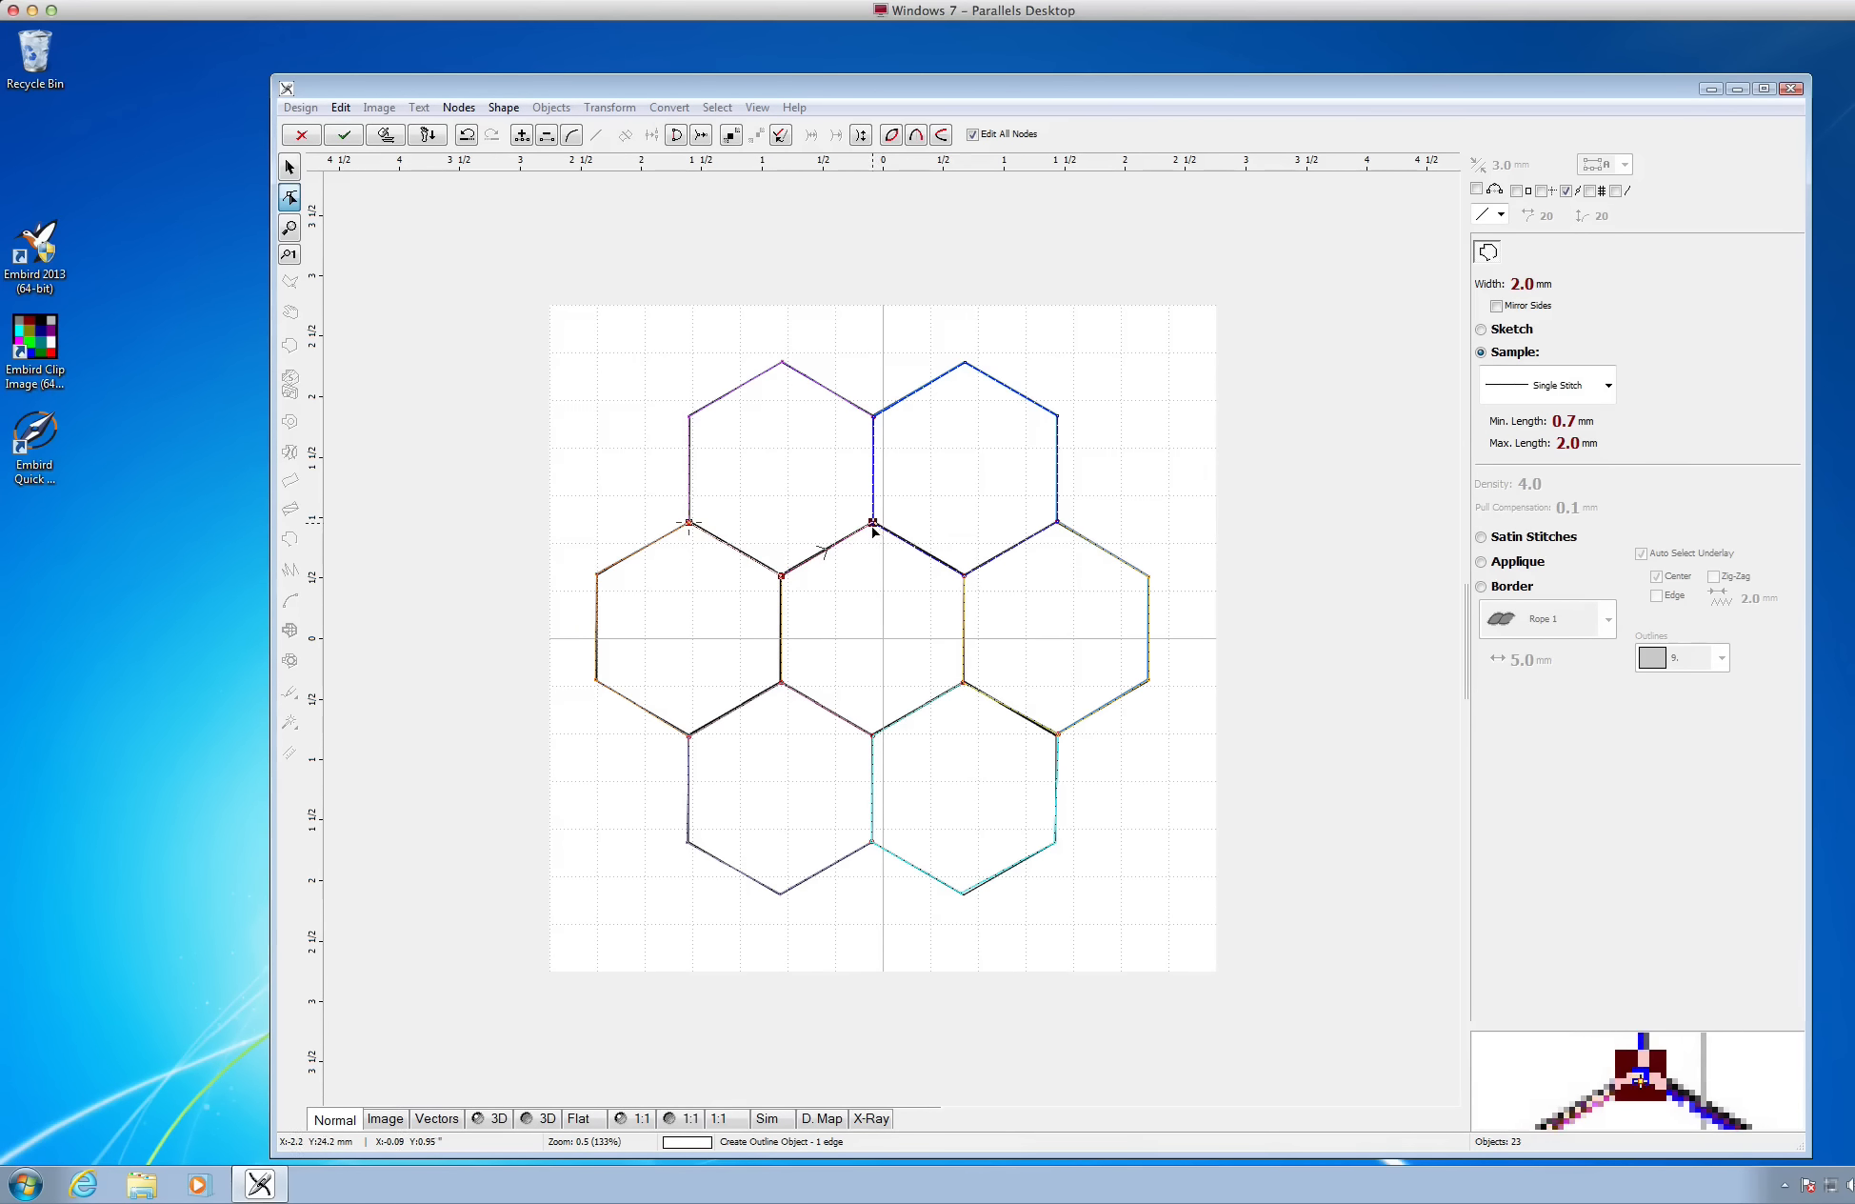
left_click(960, 579)
left_click(1058, 530)
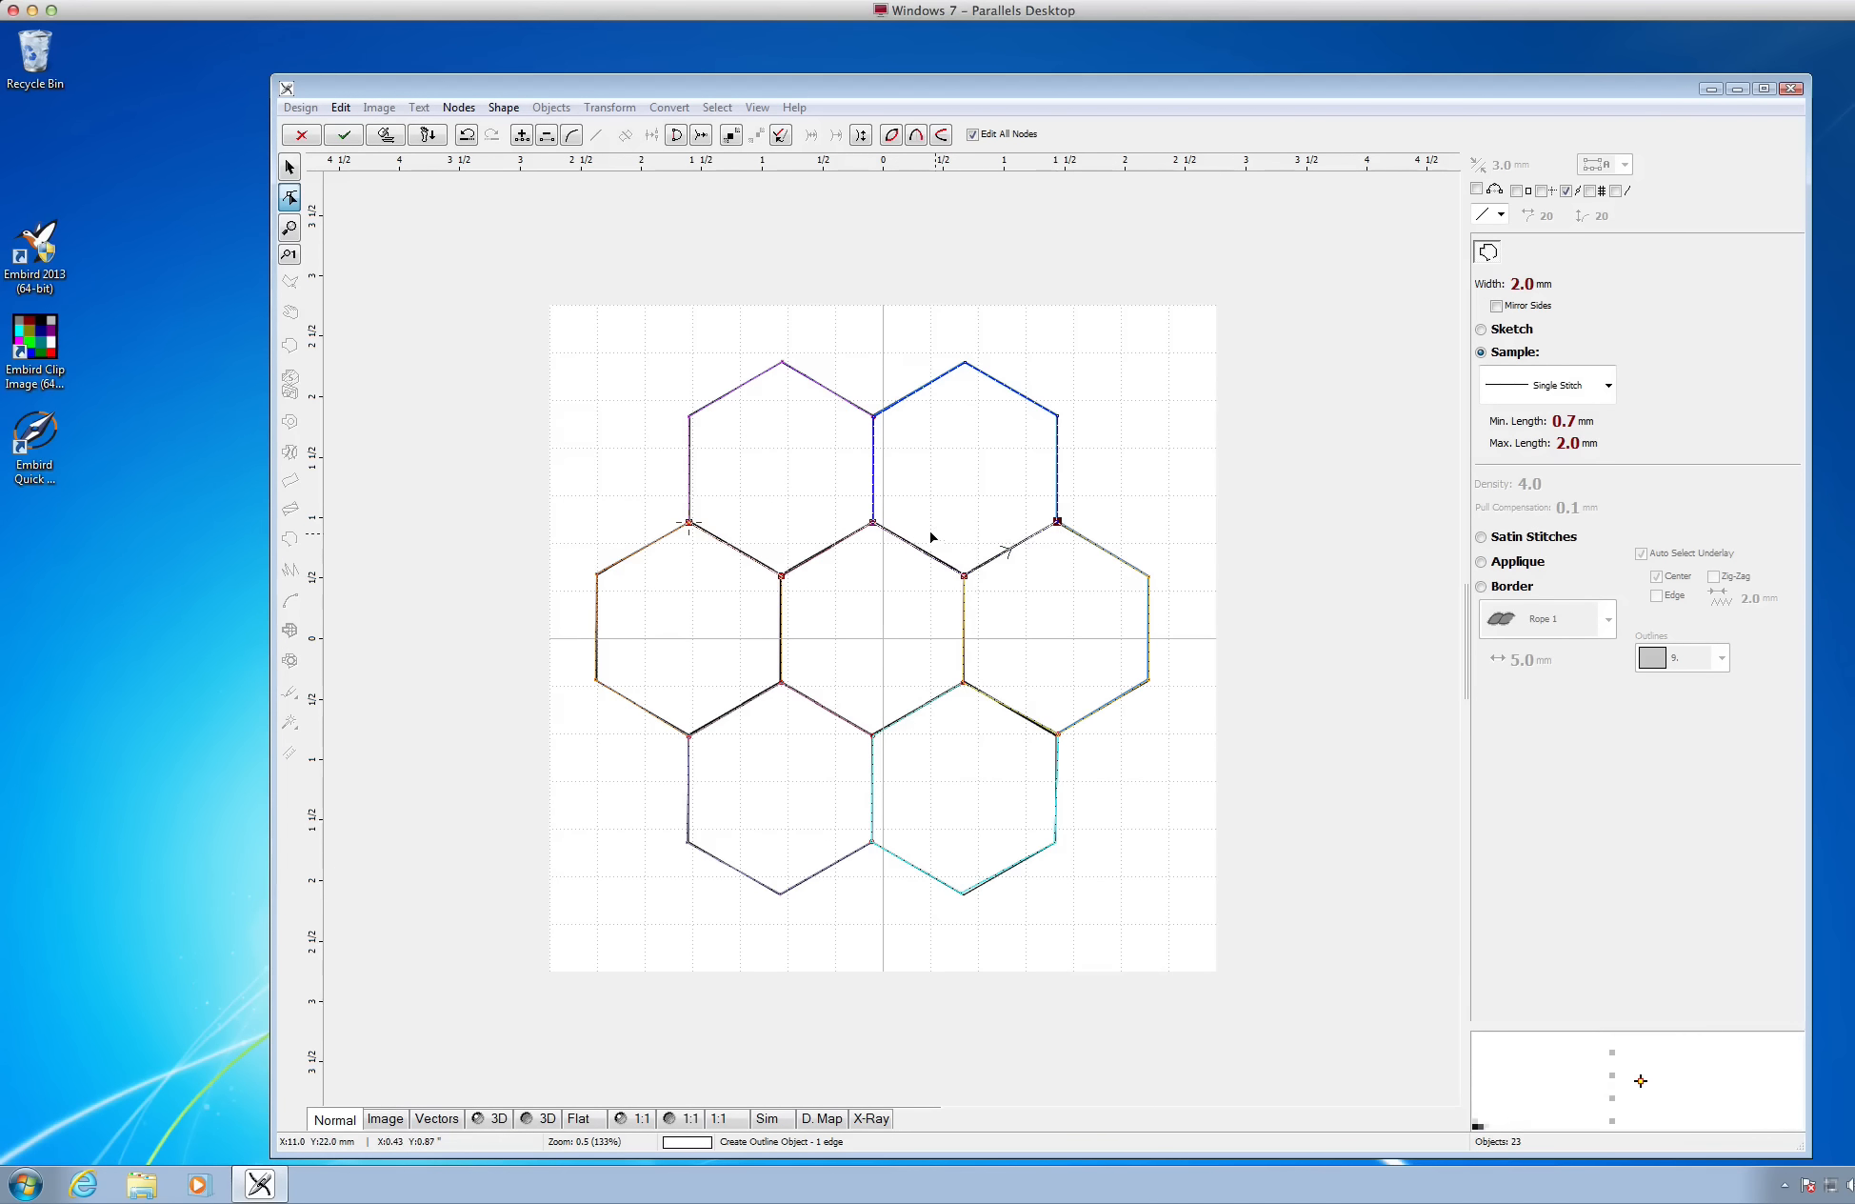
right_click(969, 525)
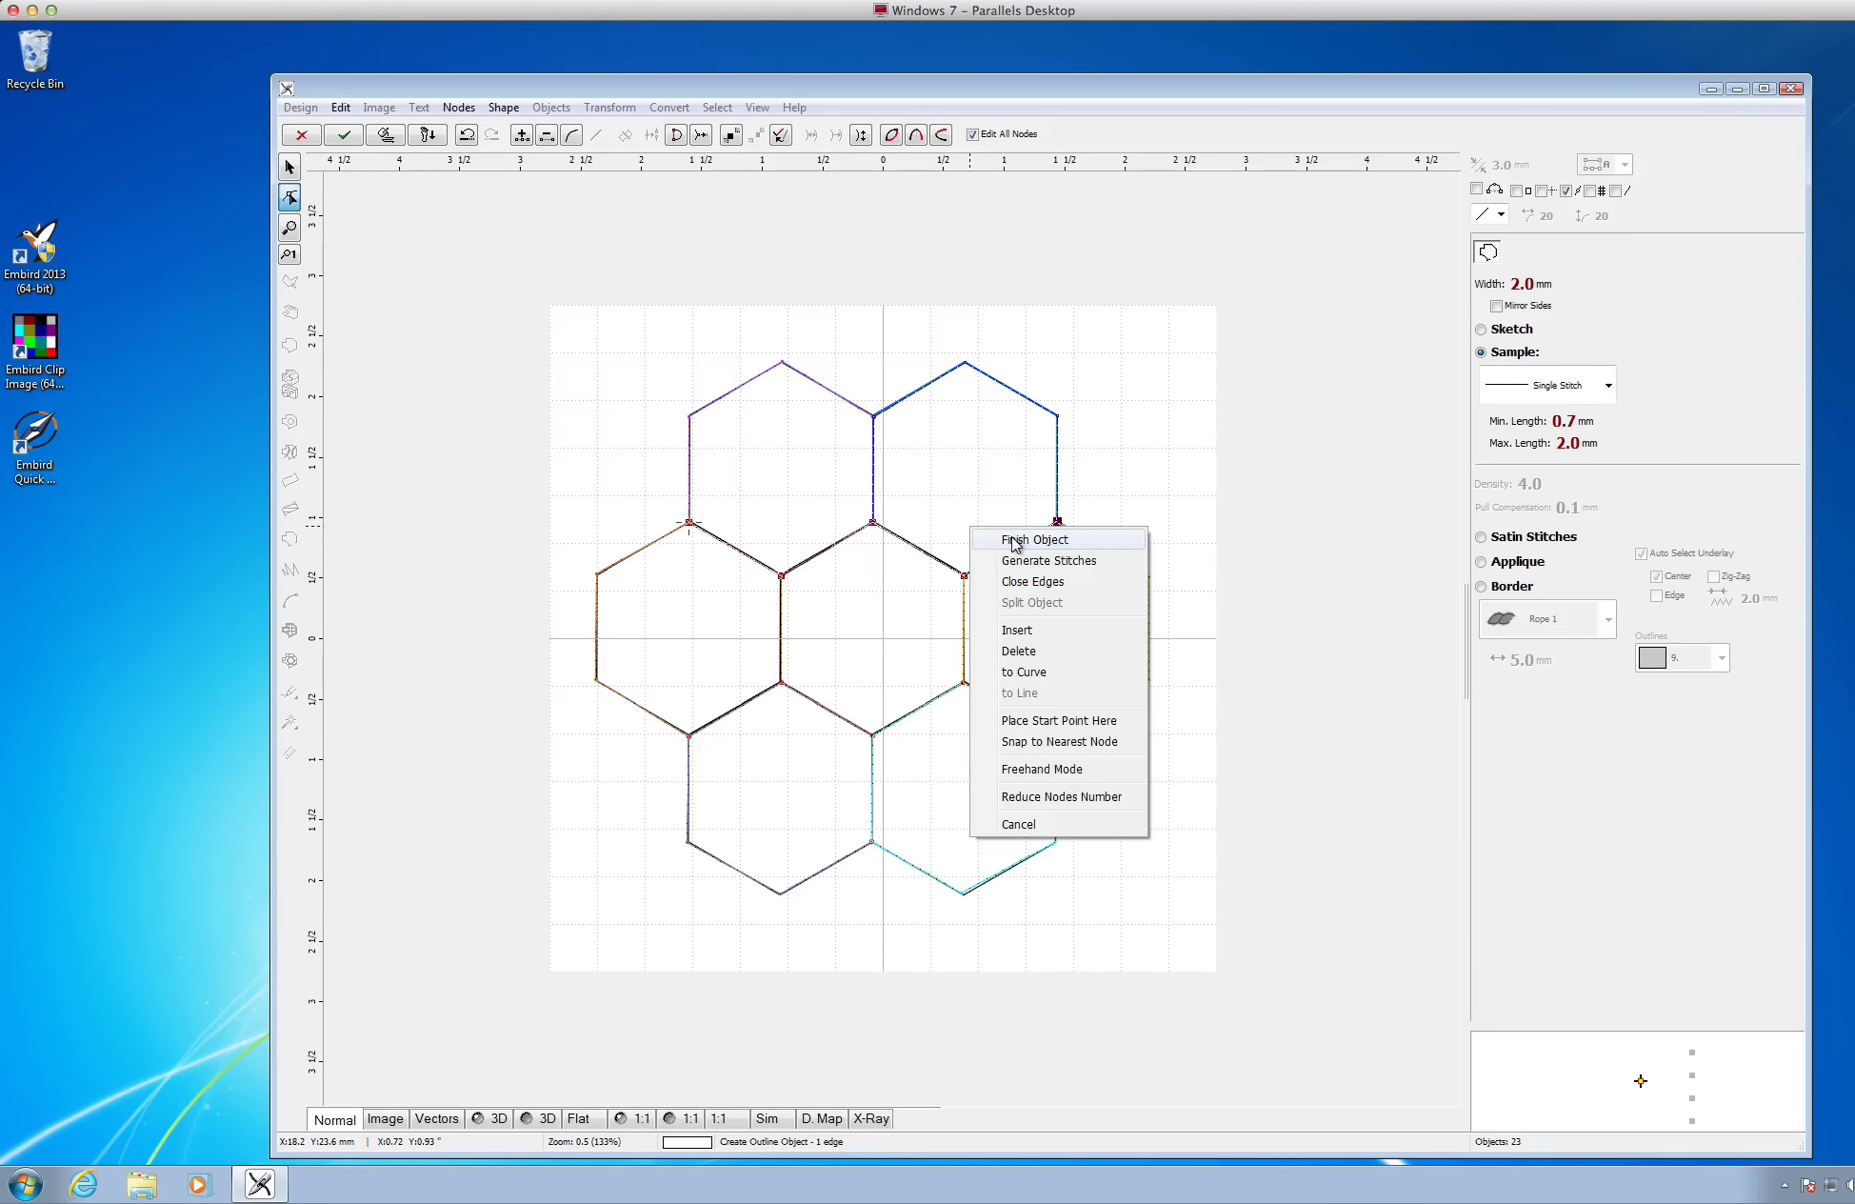
left_click(1013, 540)
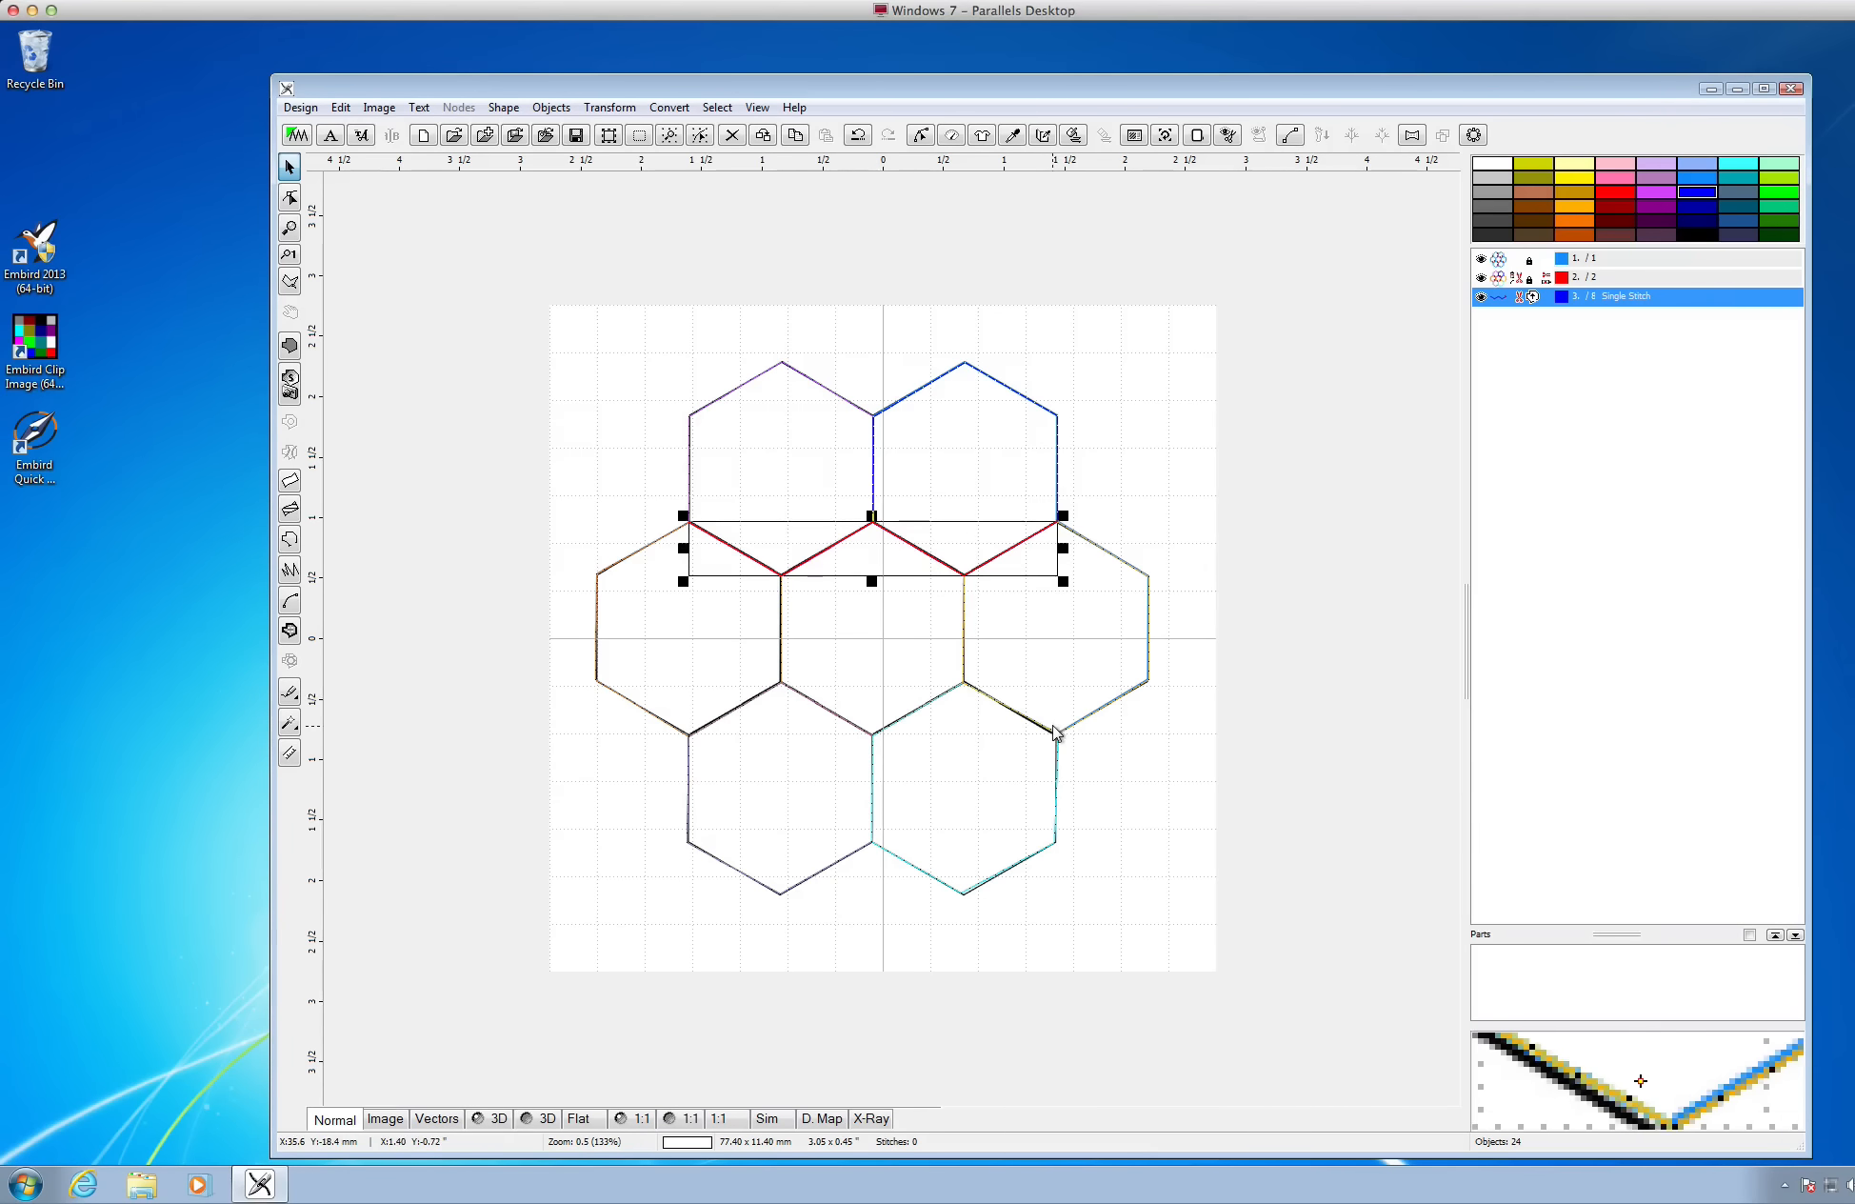
Trace an open zigzag outline along the seam between the middle and bottom hexagon rows, from its right end to its left end, and finish it
left_click(290, 540)
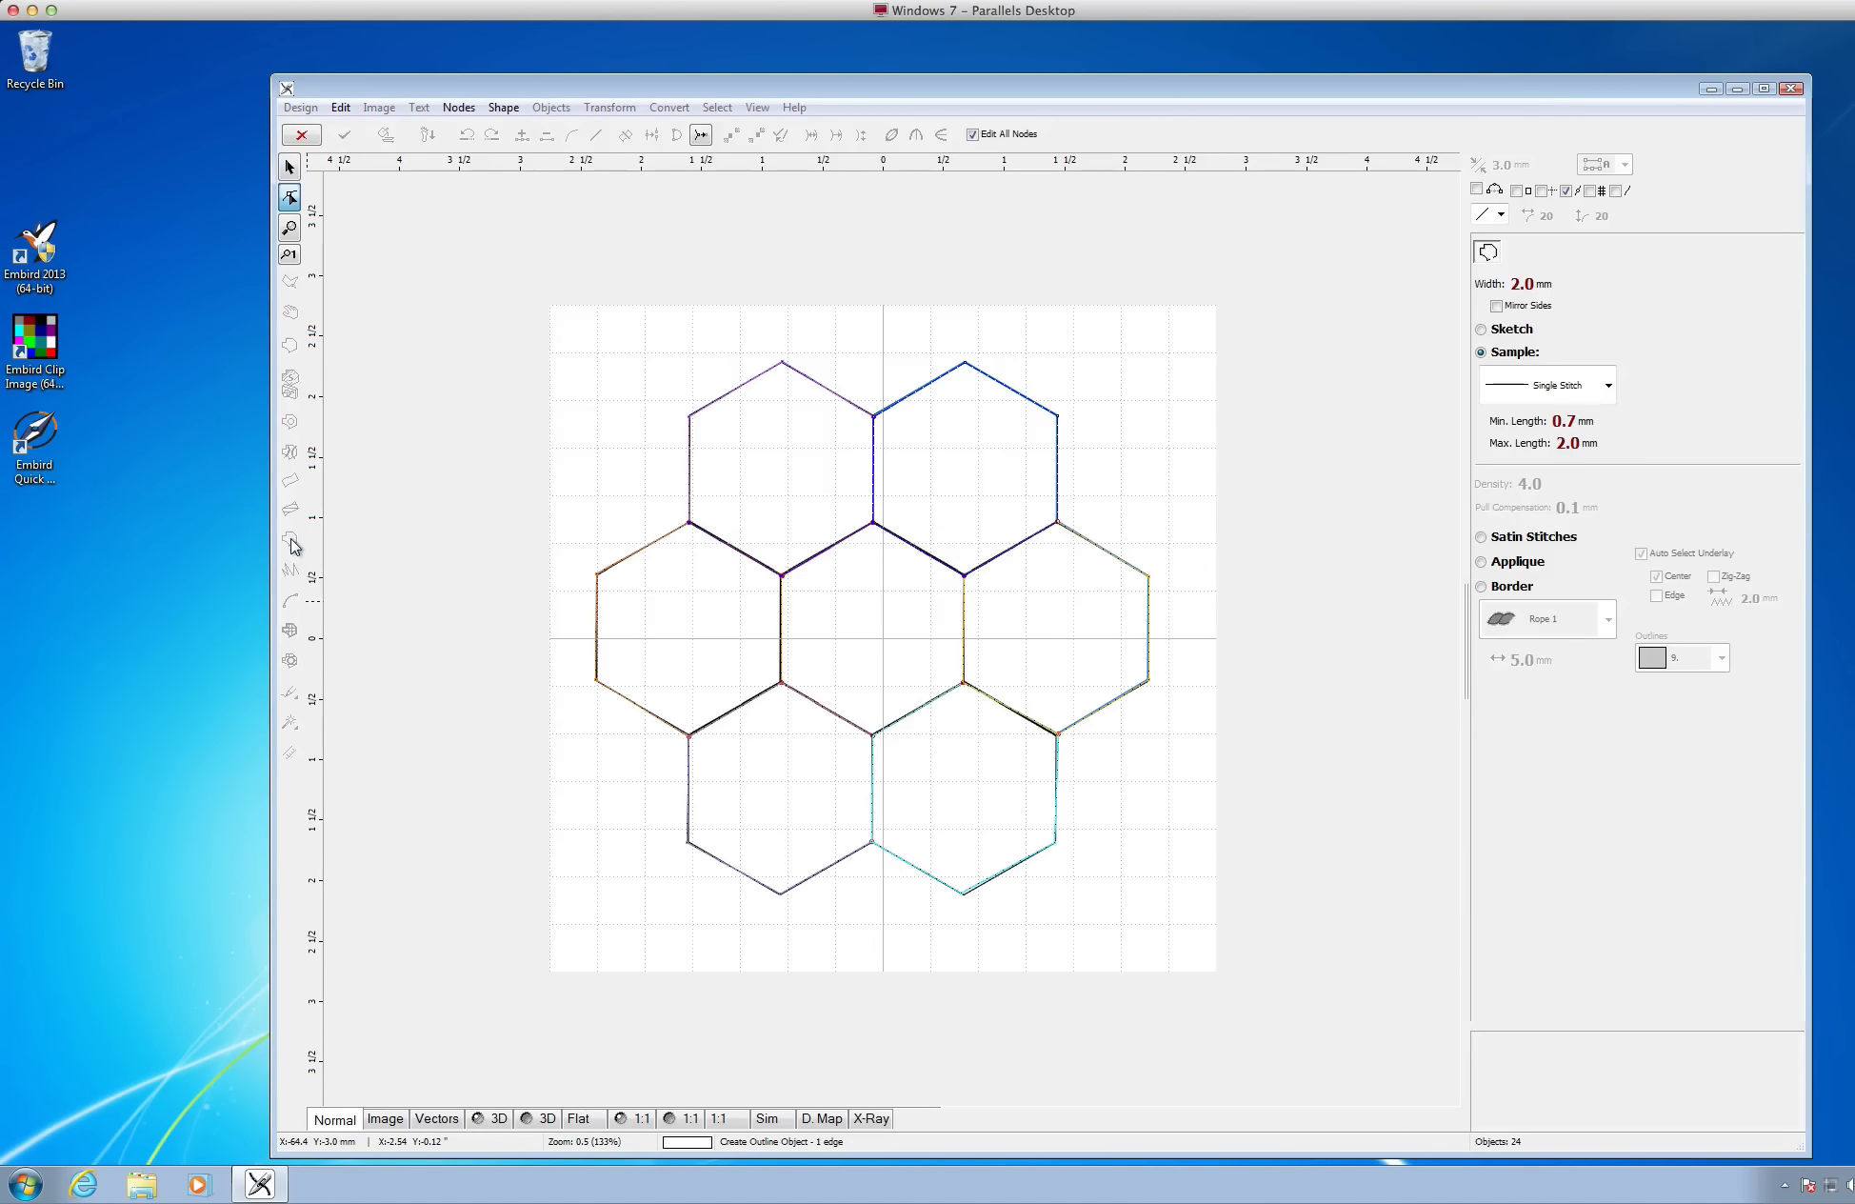
left_click(1056, 729)
left_click(964, 683)
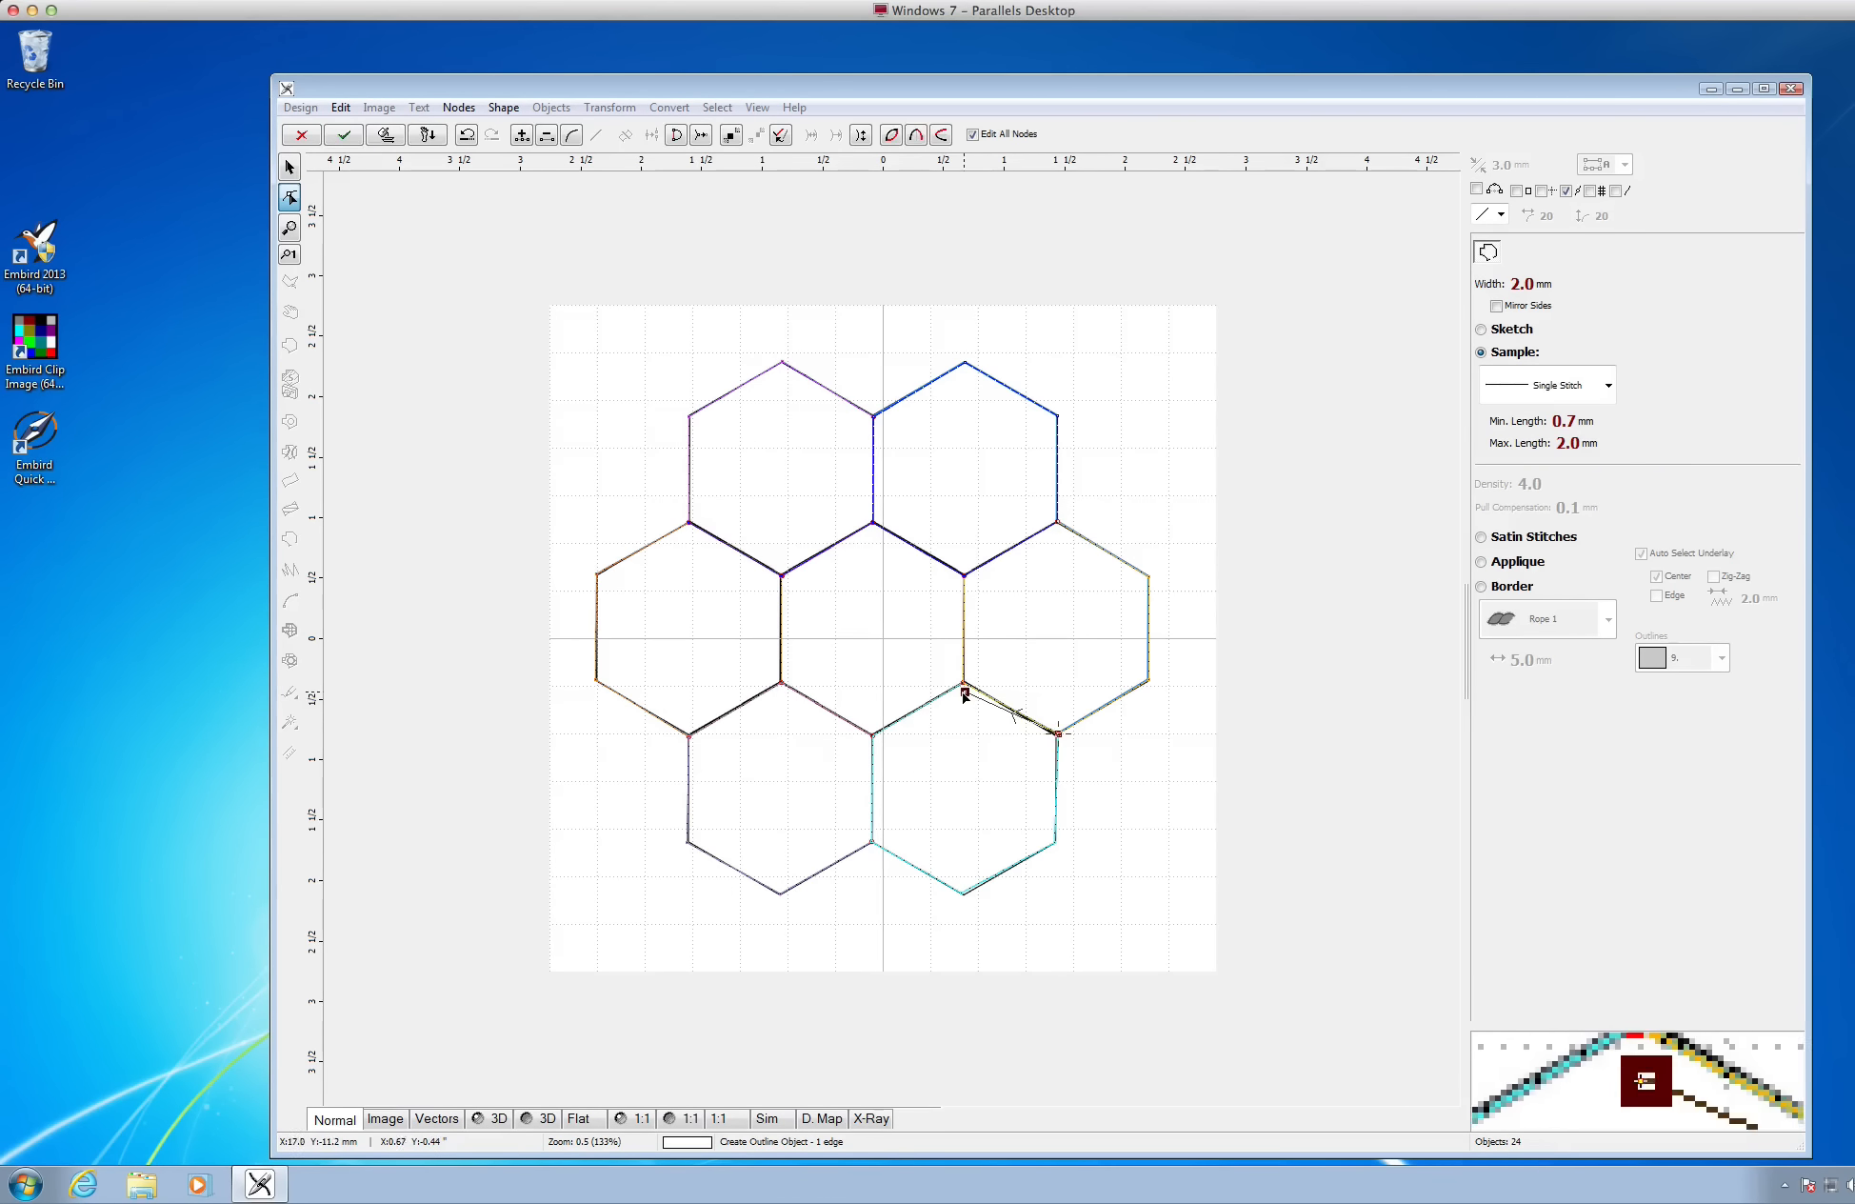
left_click(873, 736)
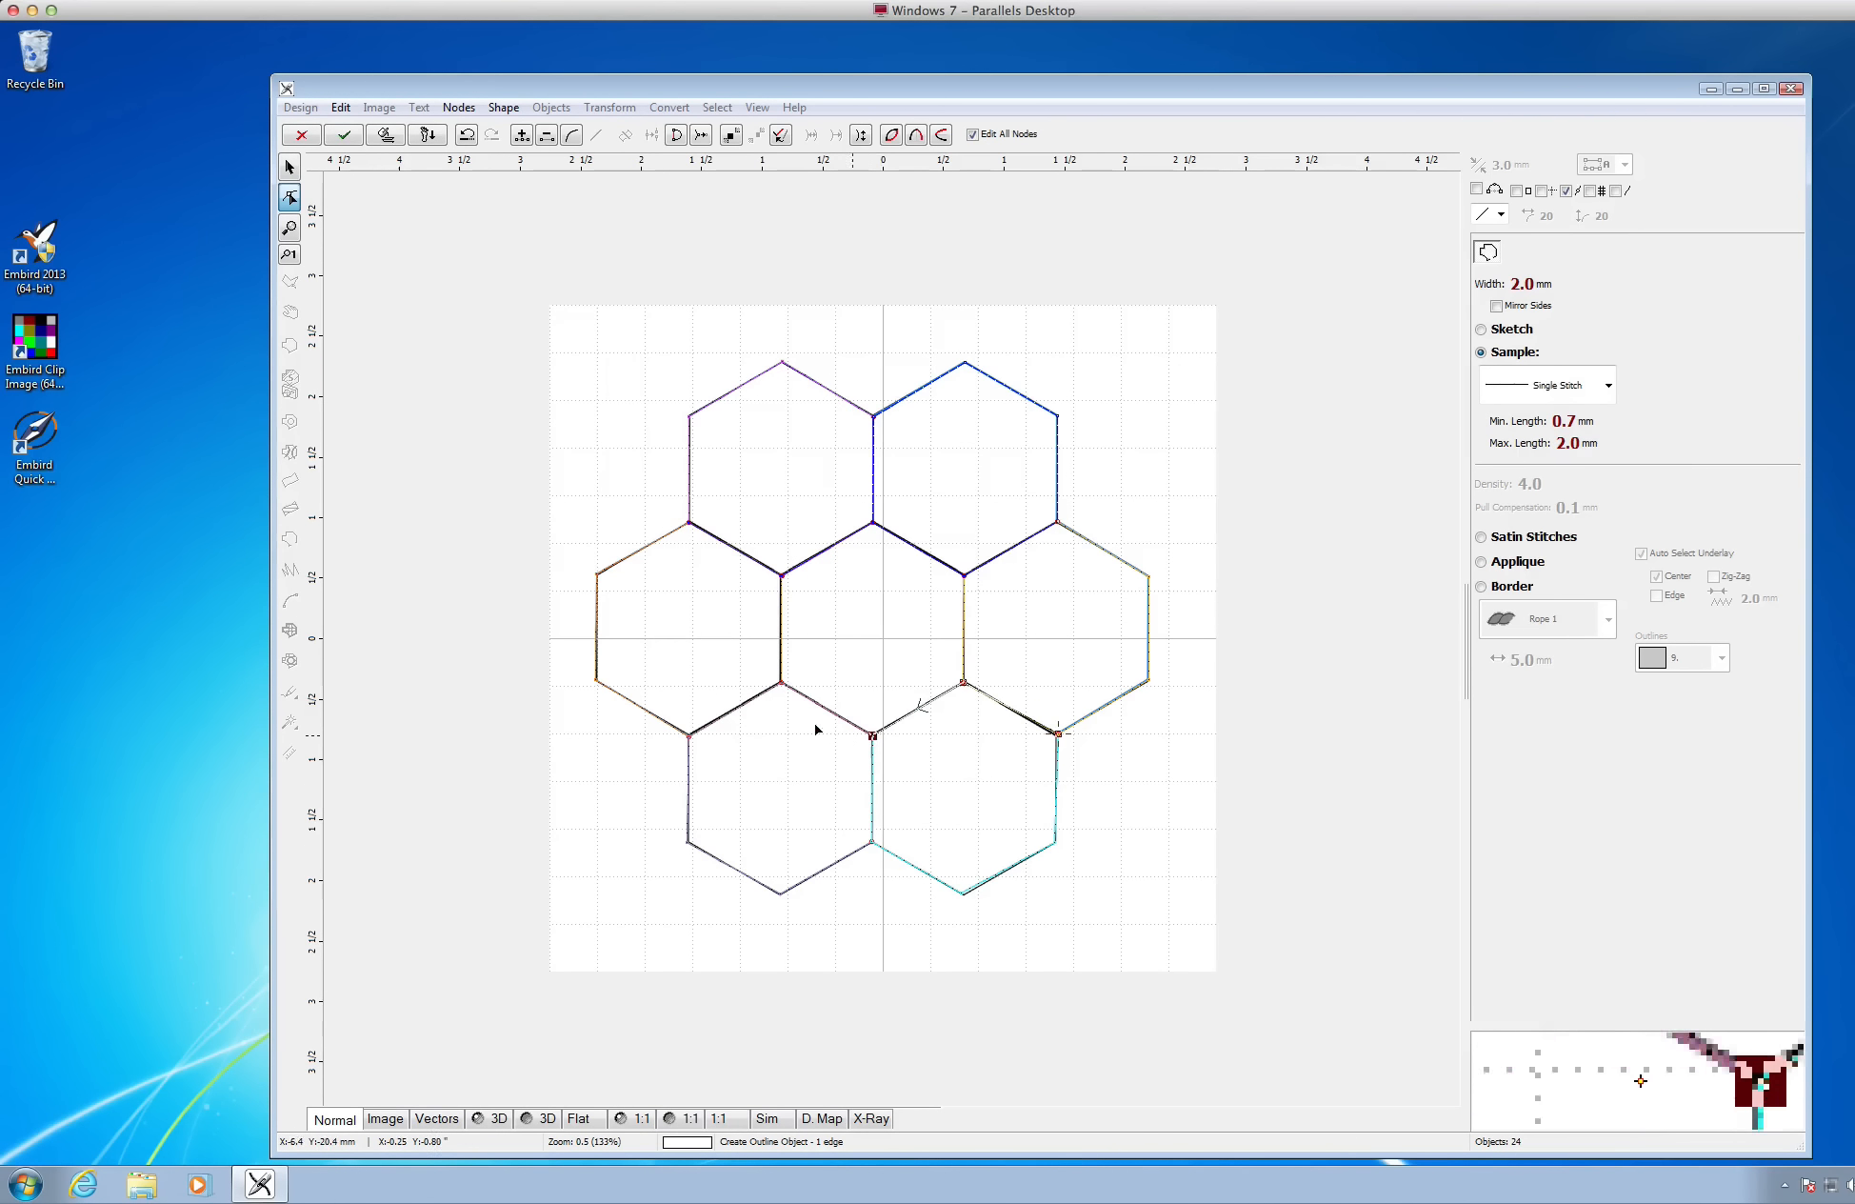
left_click(781, 682)
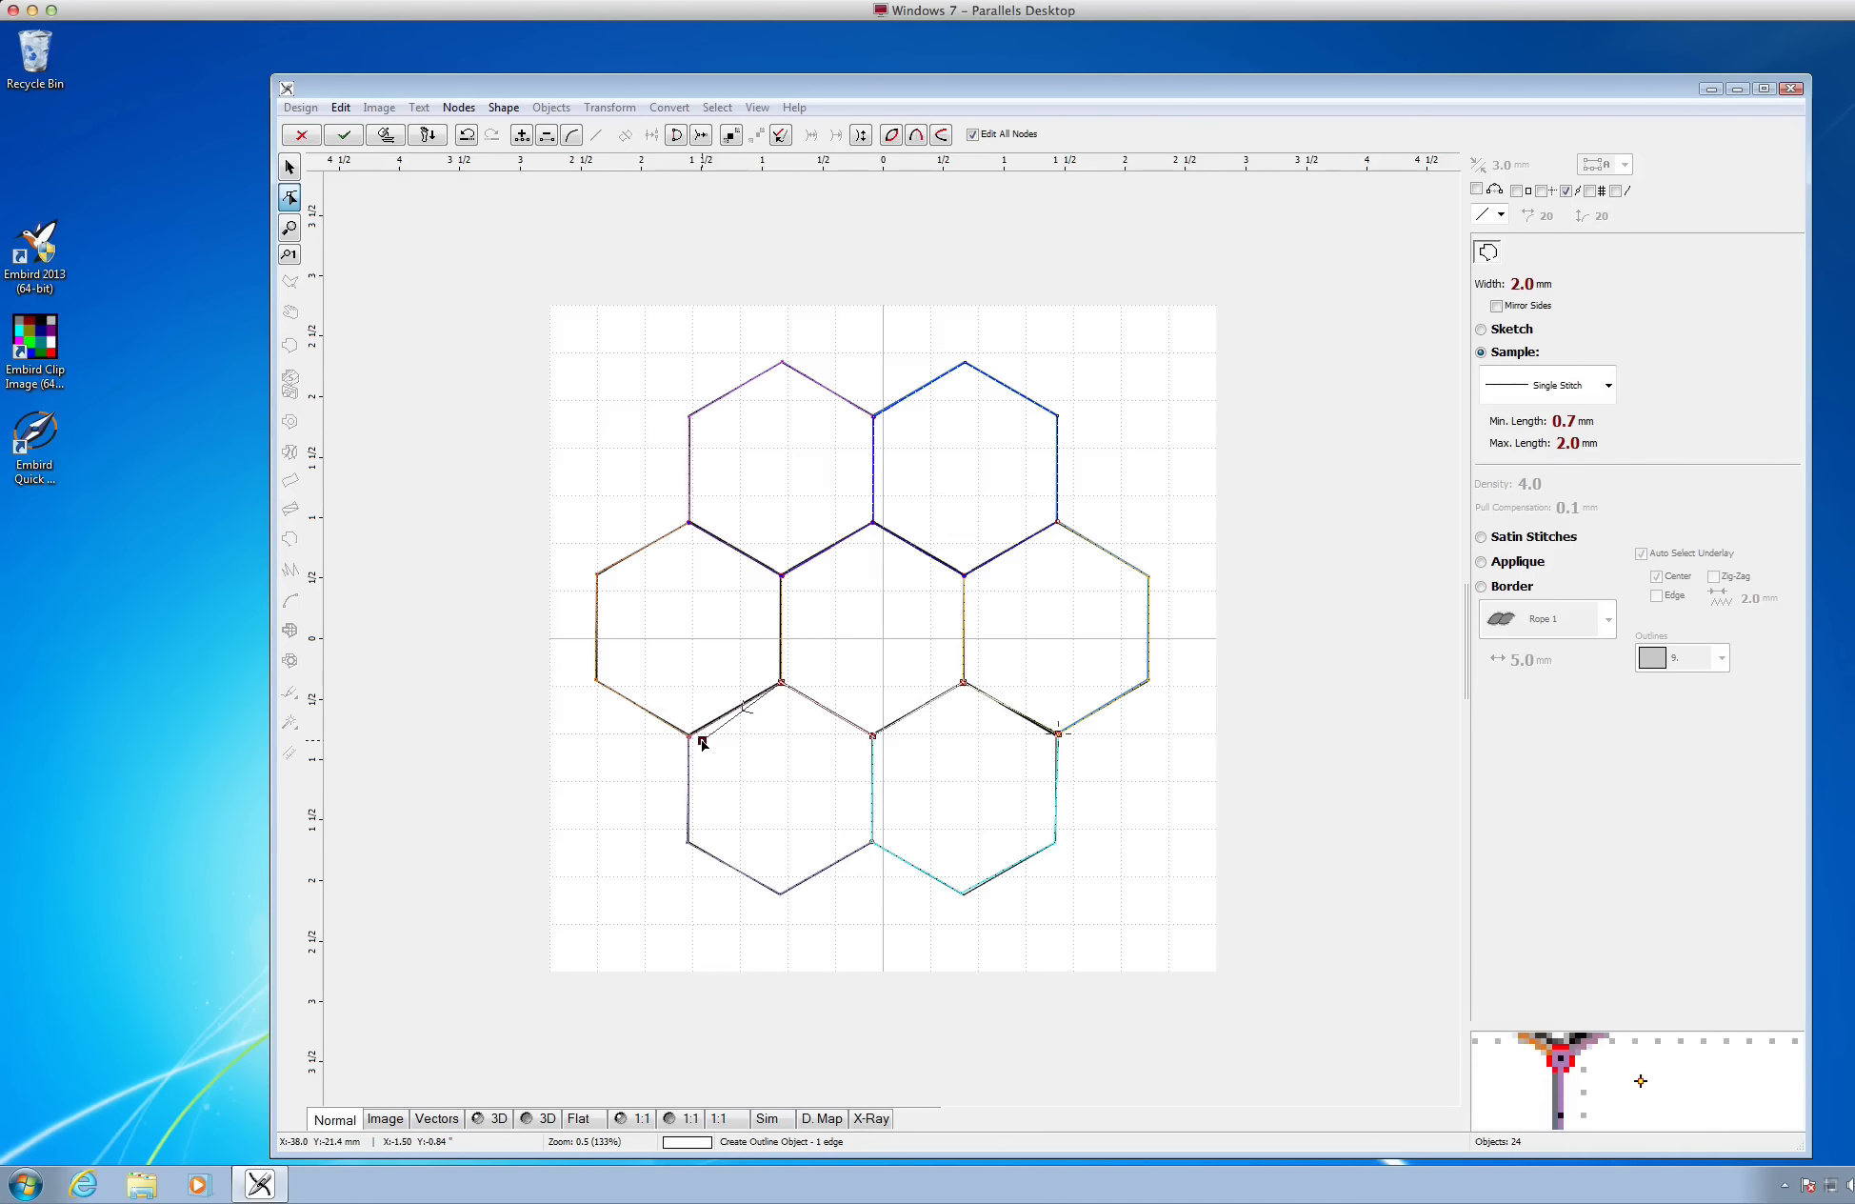
left_click(689, 736)
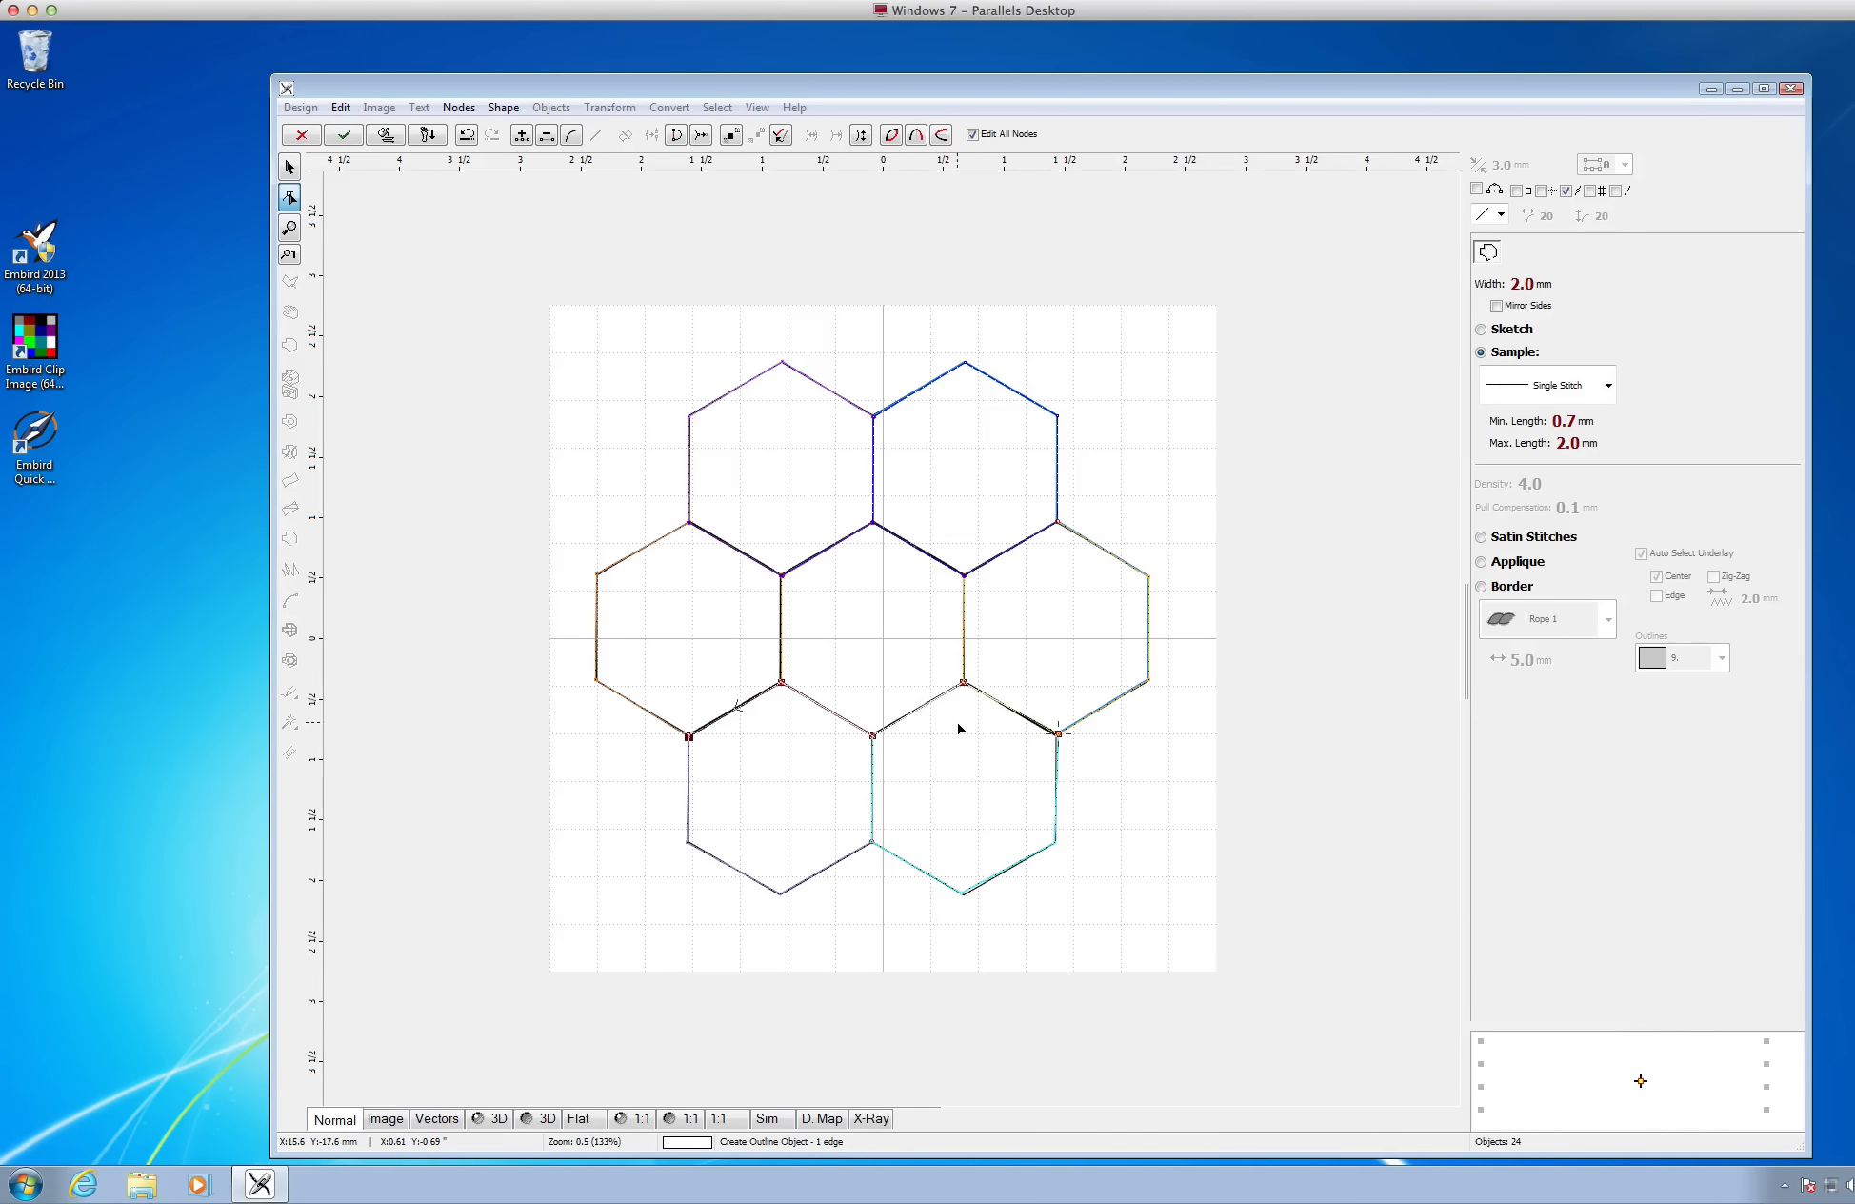
right_click(779, 721)
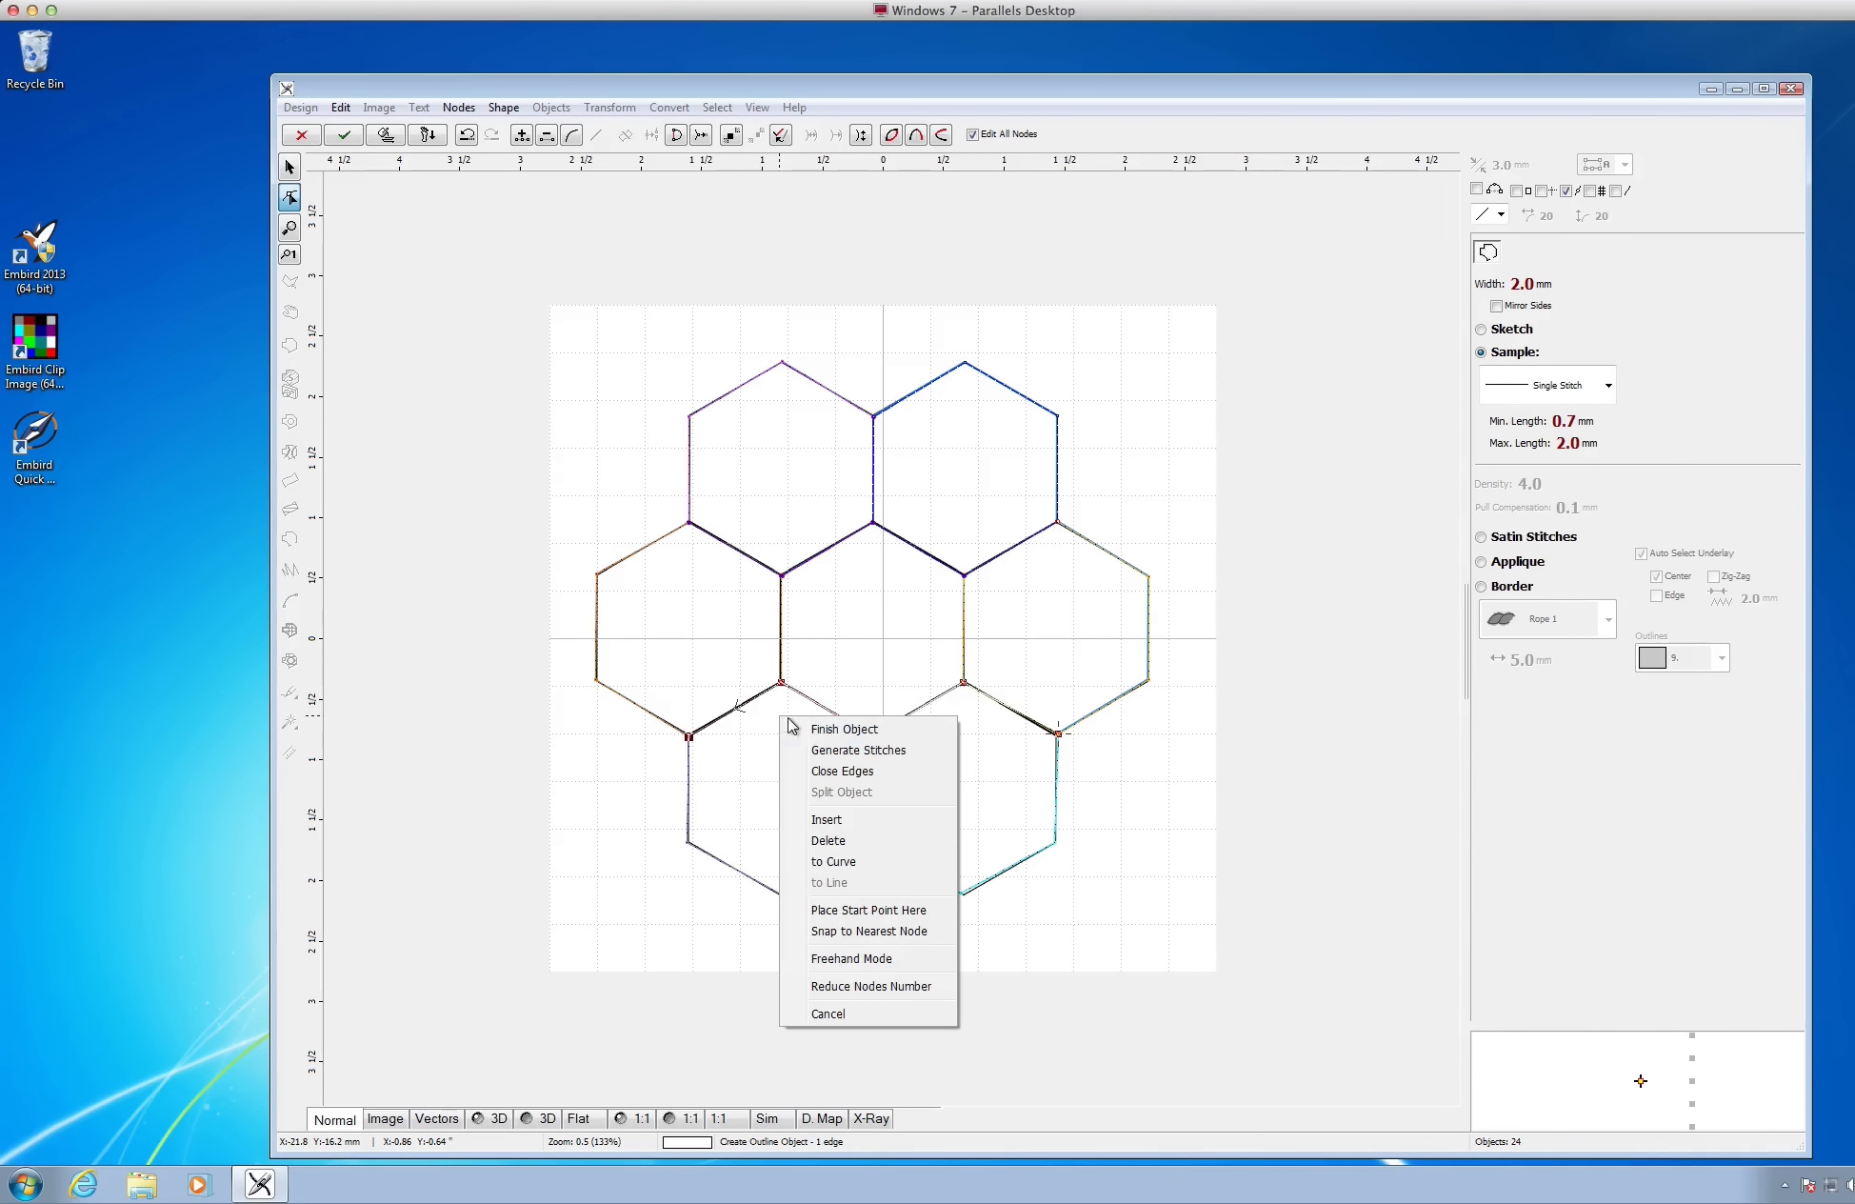
left_click(812, 731)
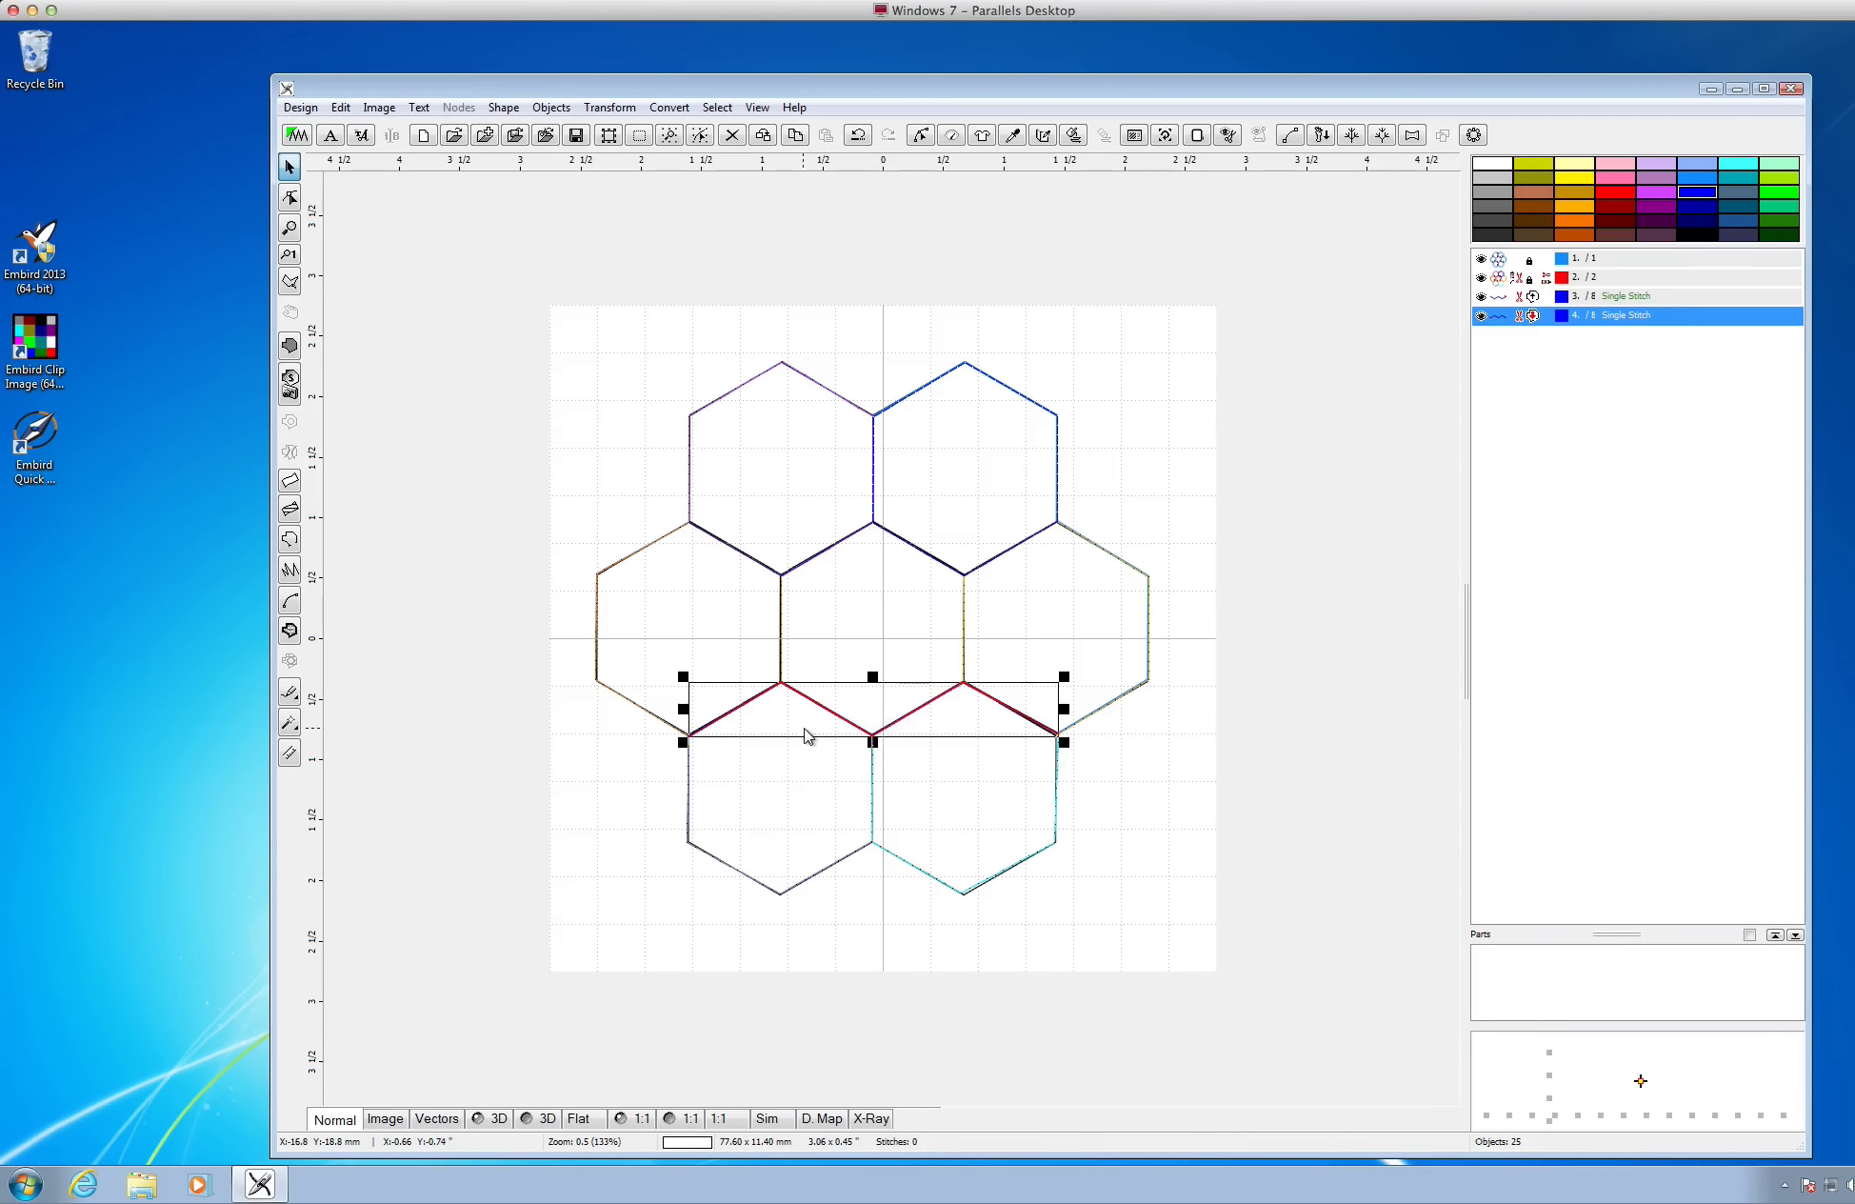
Trace a straight outline upward along the vertical seam between the two bottom hexagons and finish it
left_click(290, 540)
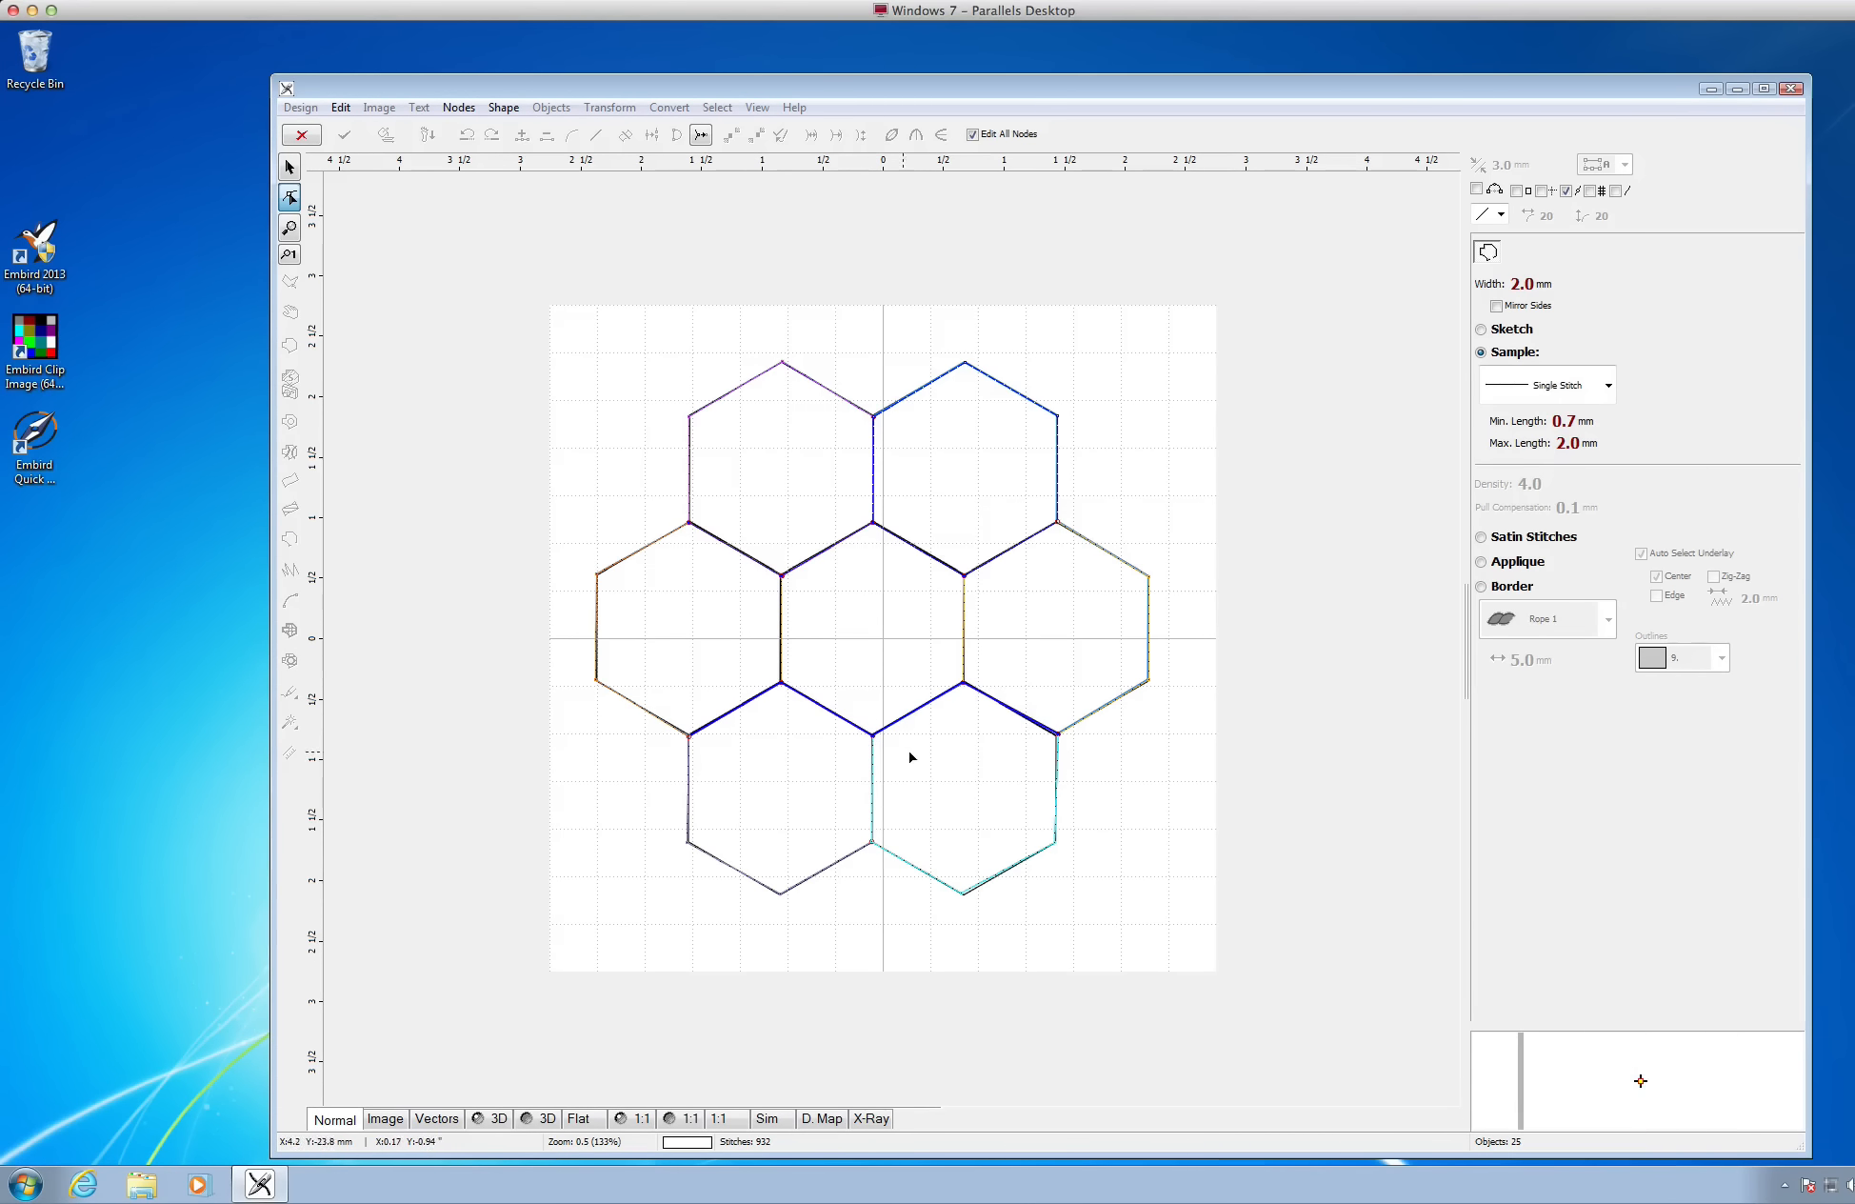
left_click(869, 843)
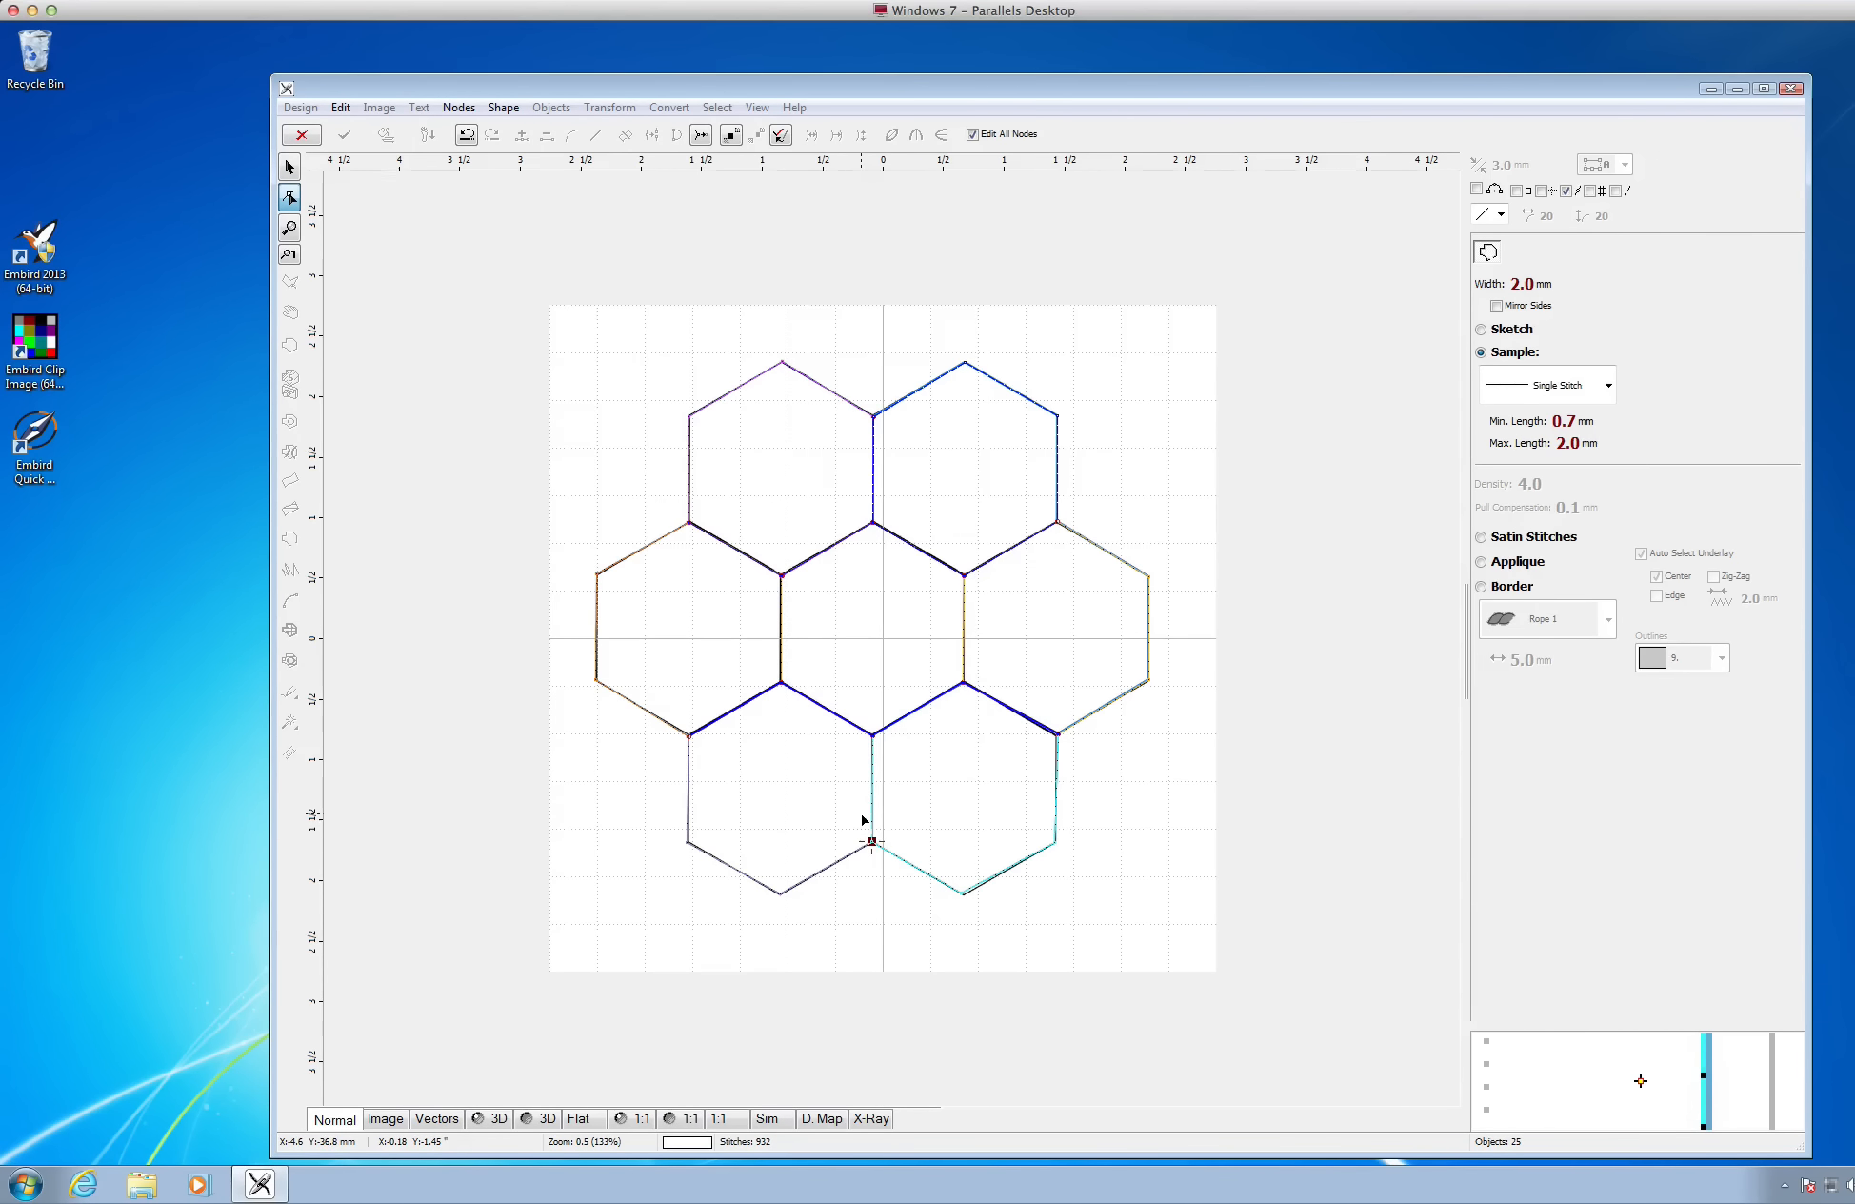
left_click(866, 750)
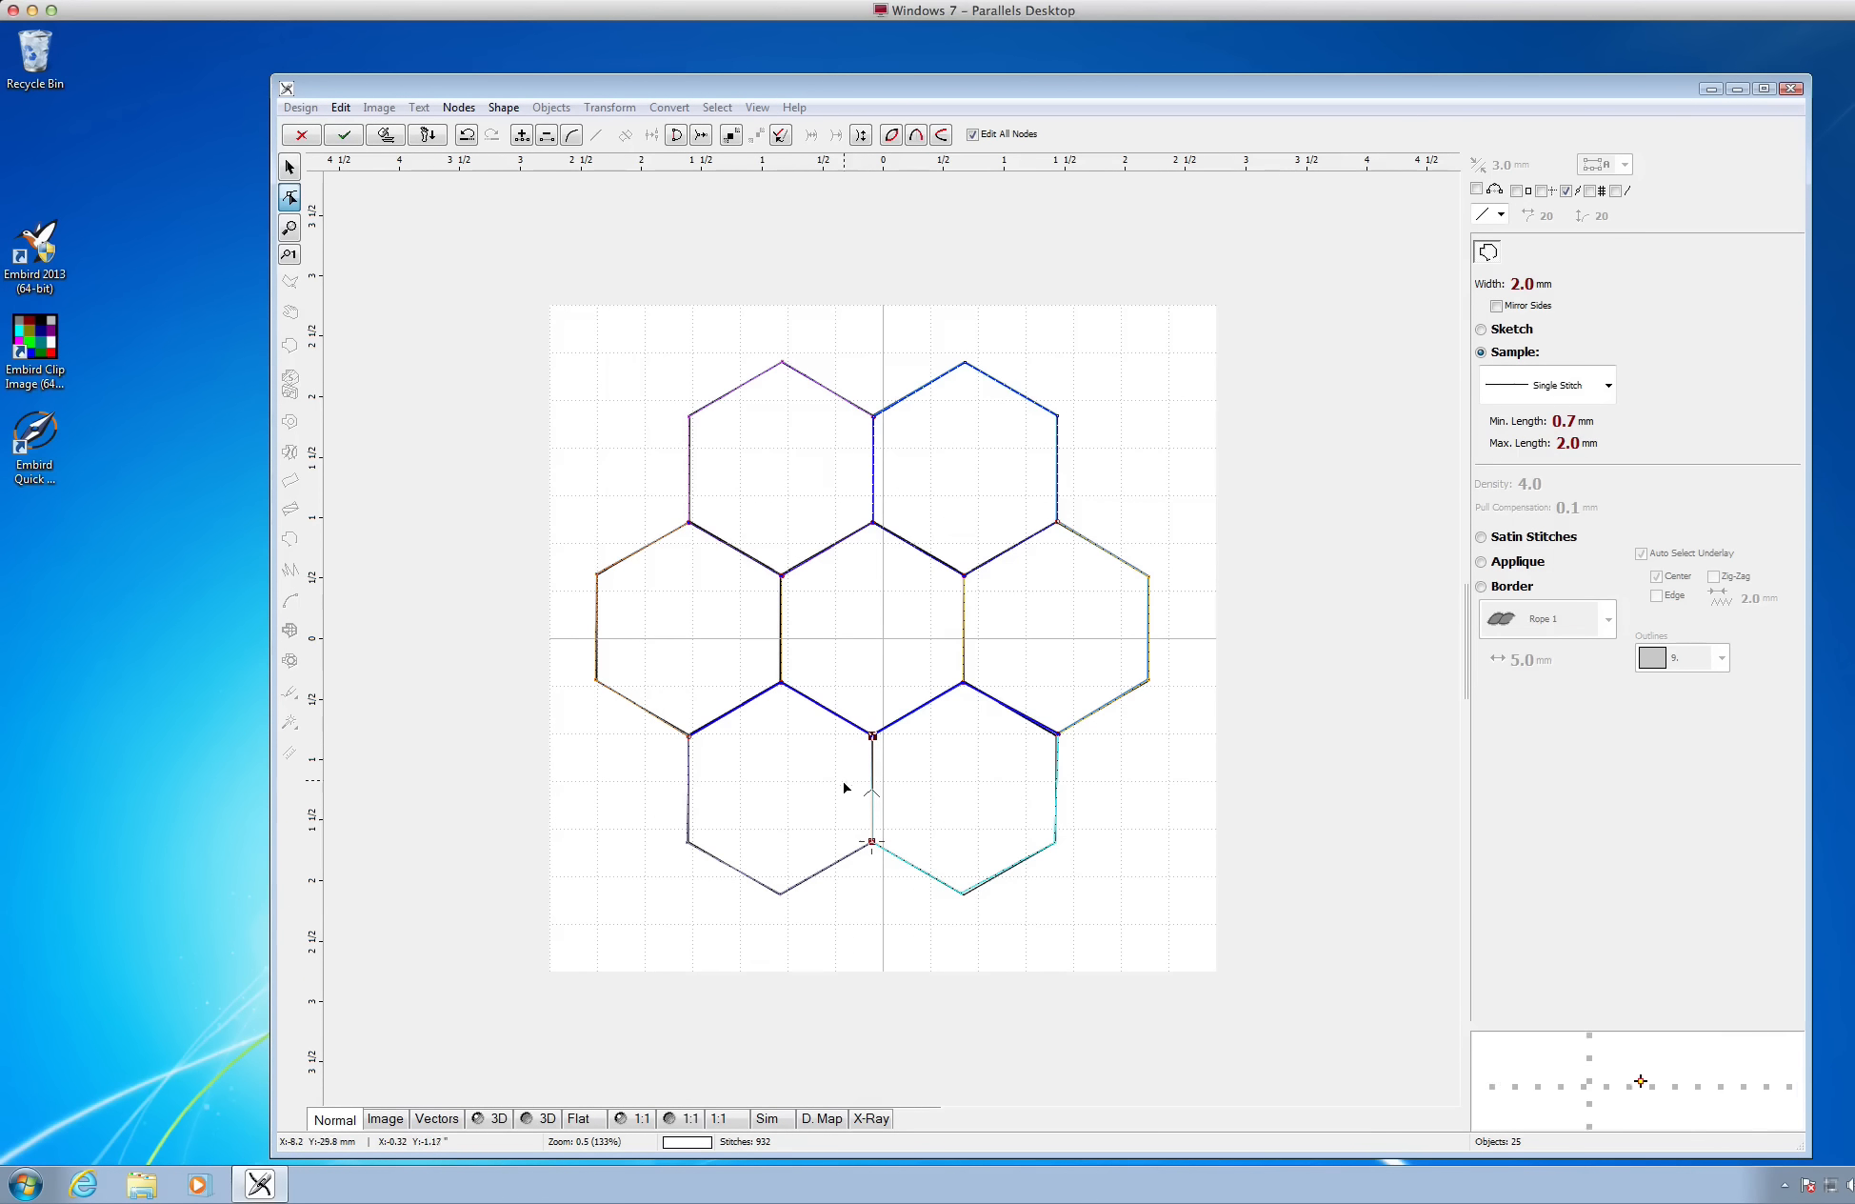
right_click(845, 787)
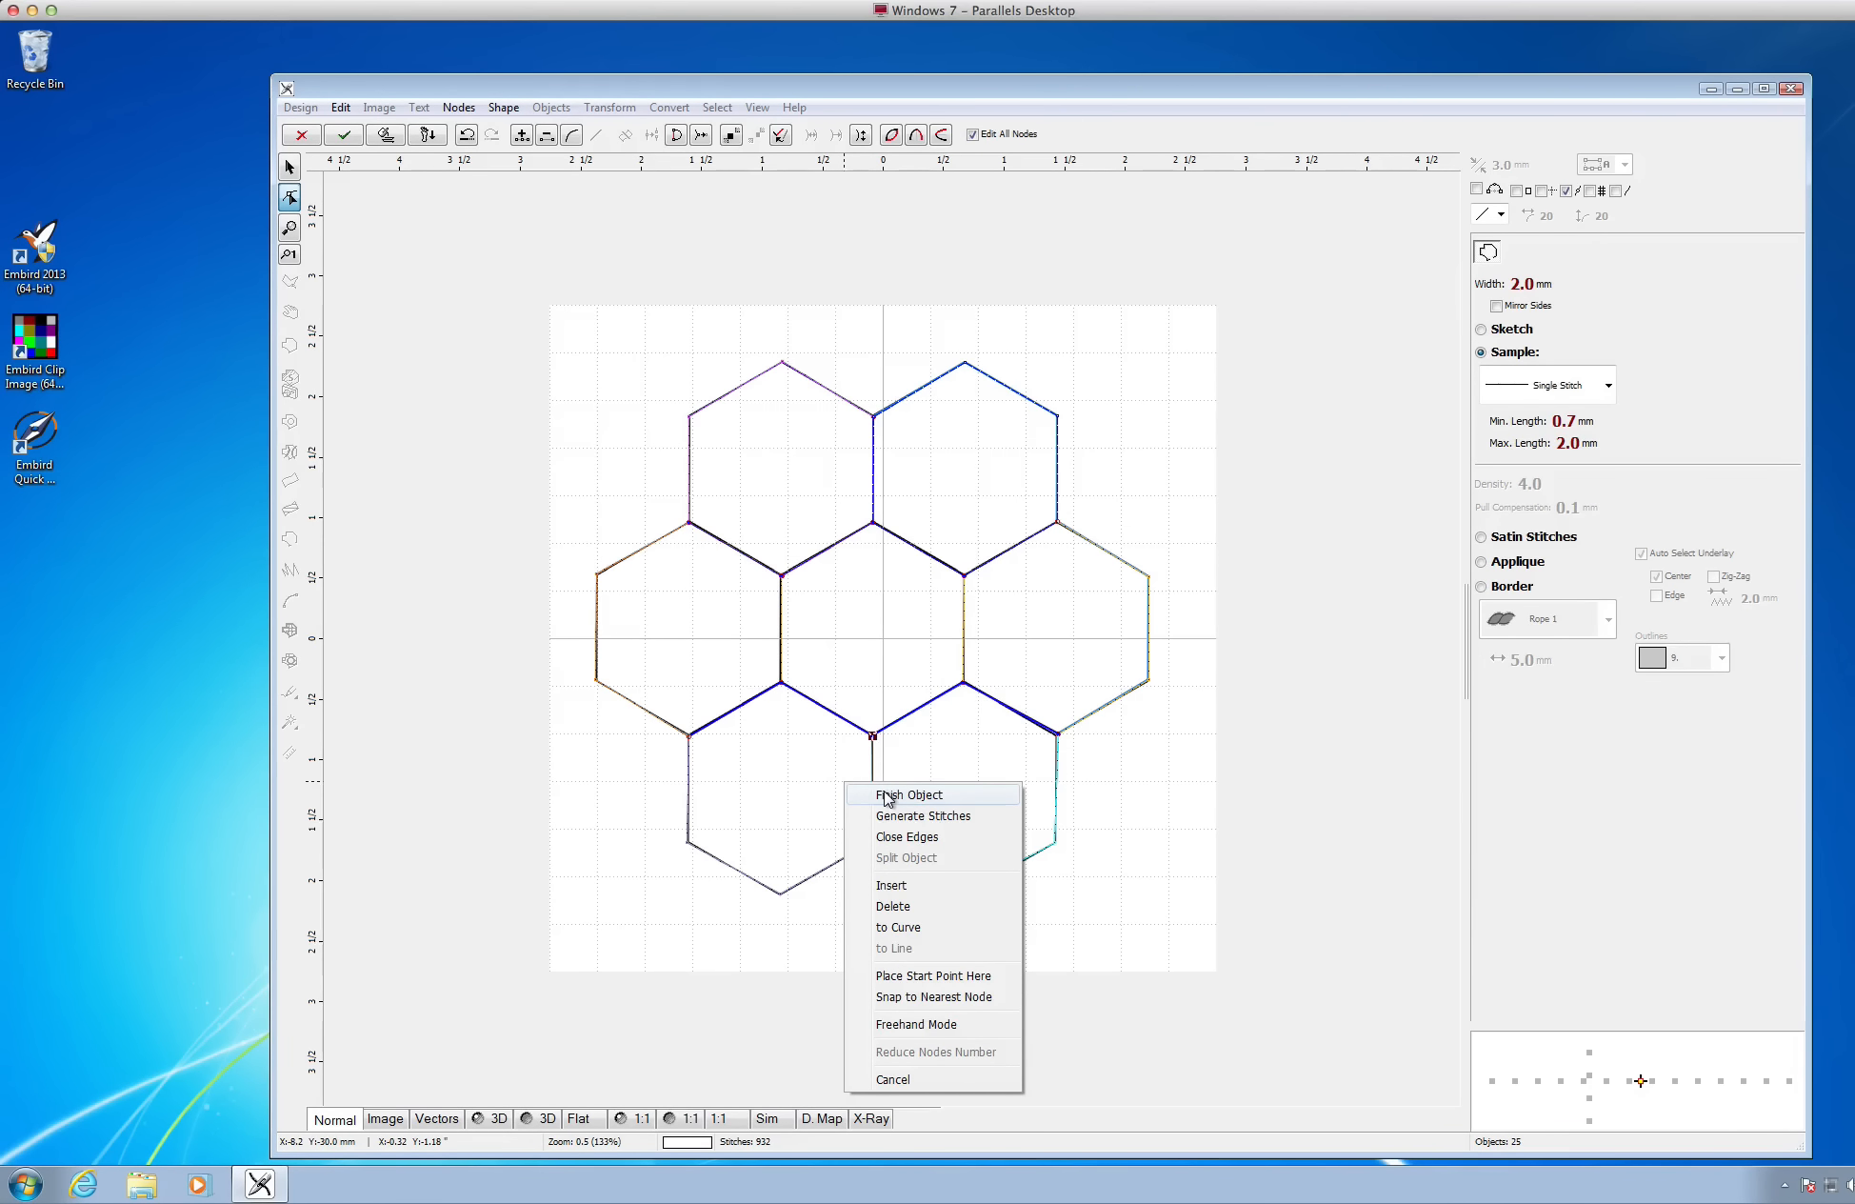
left_click(886, 796)
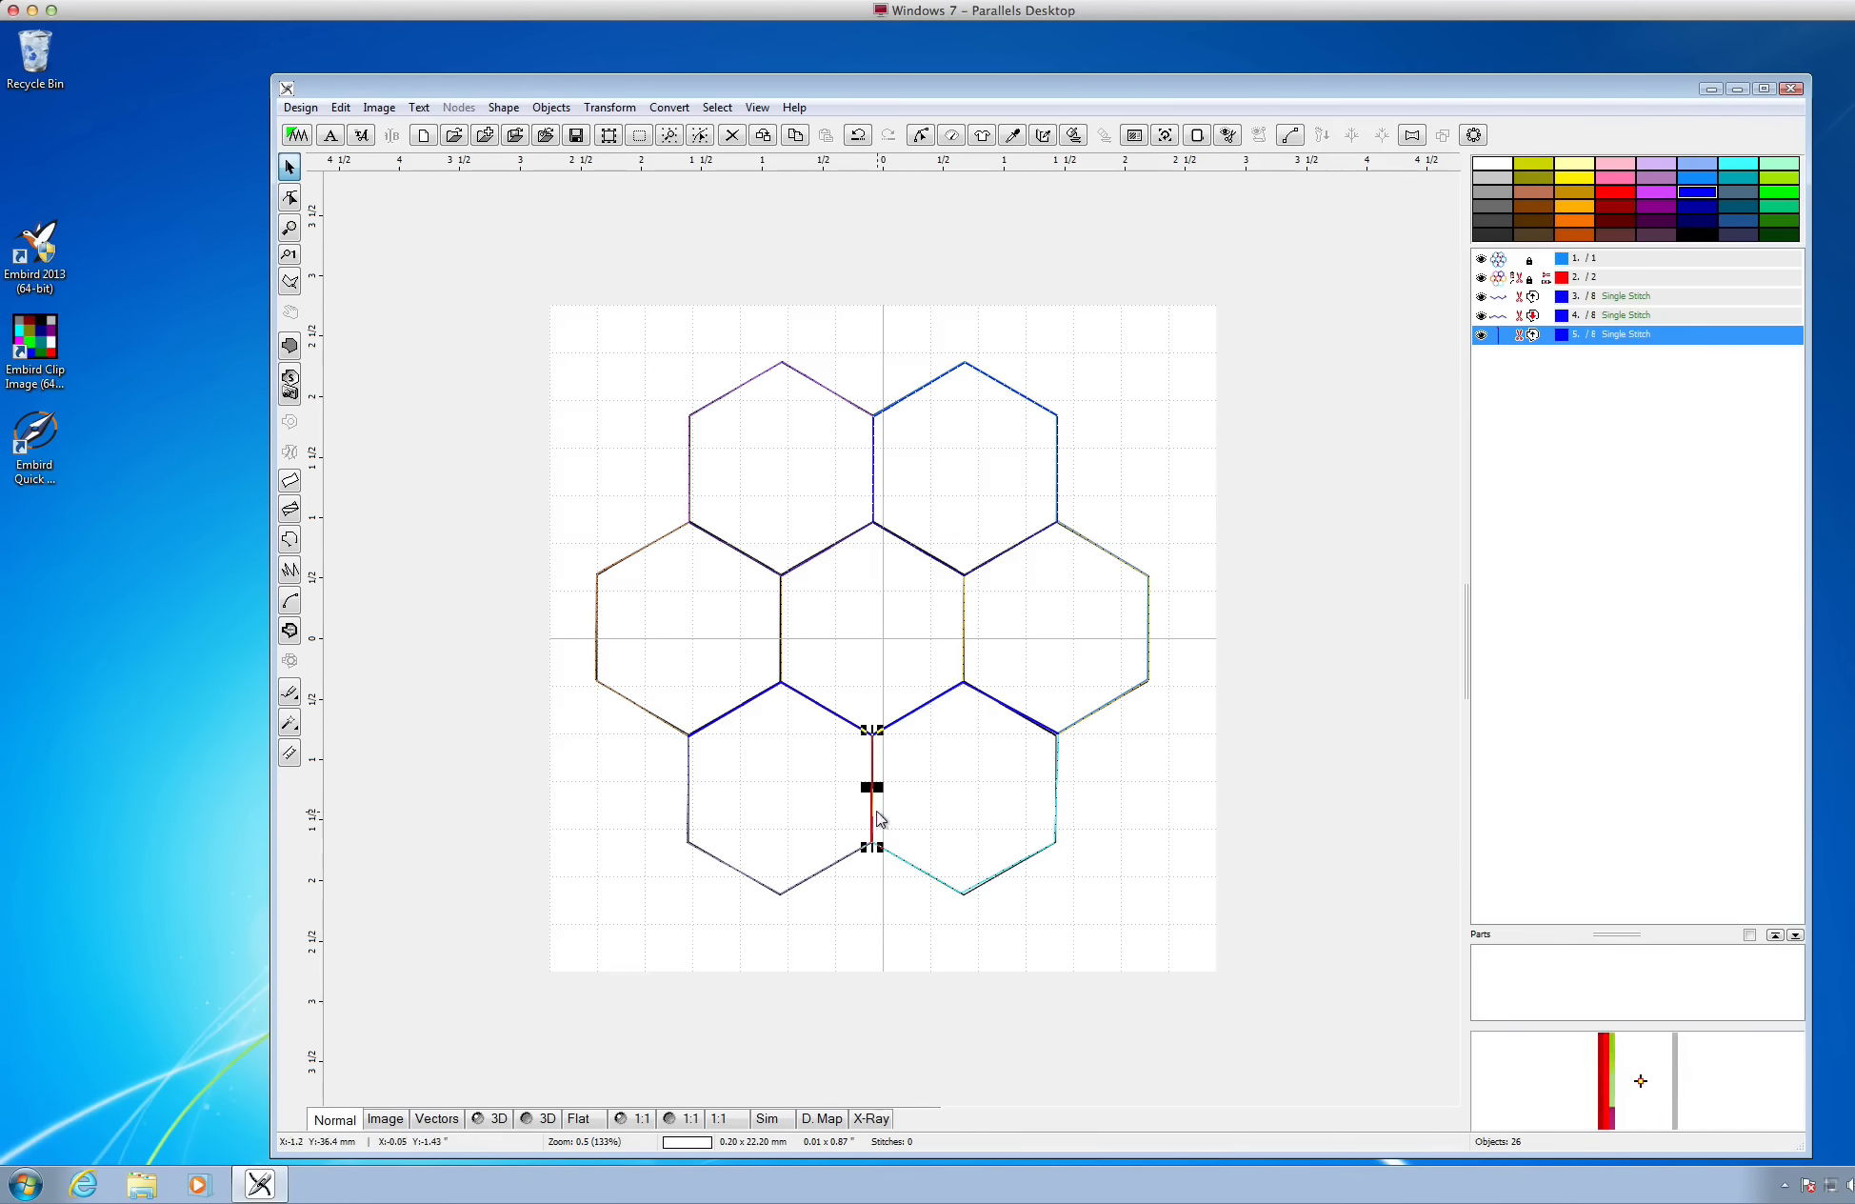
Trace a straight outline upward along the vertical seam between the left and centre hexagons of the middle row and finish it
left_click(291, 539)
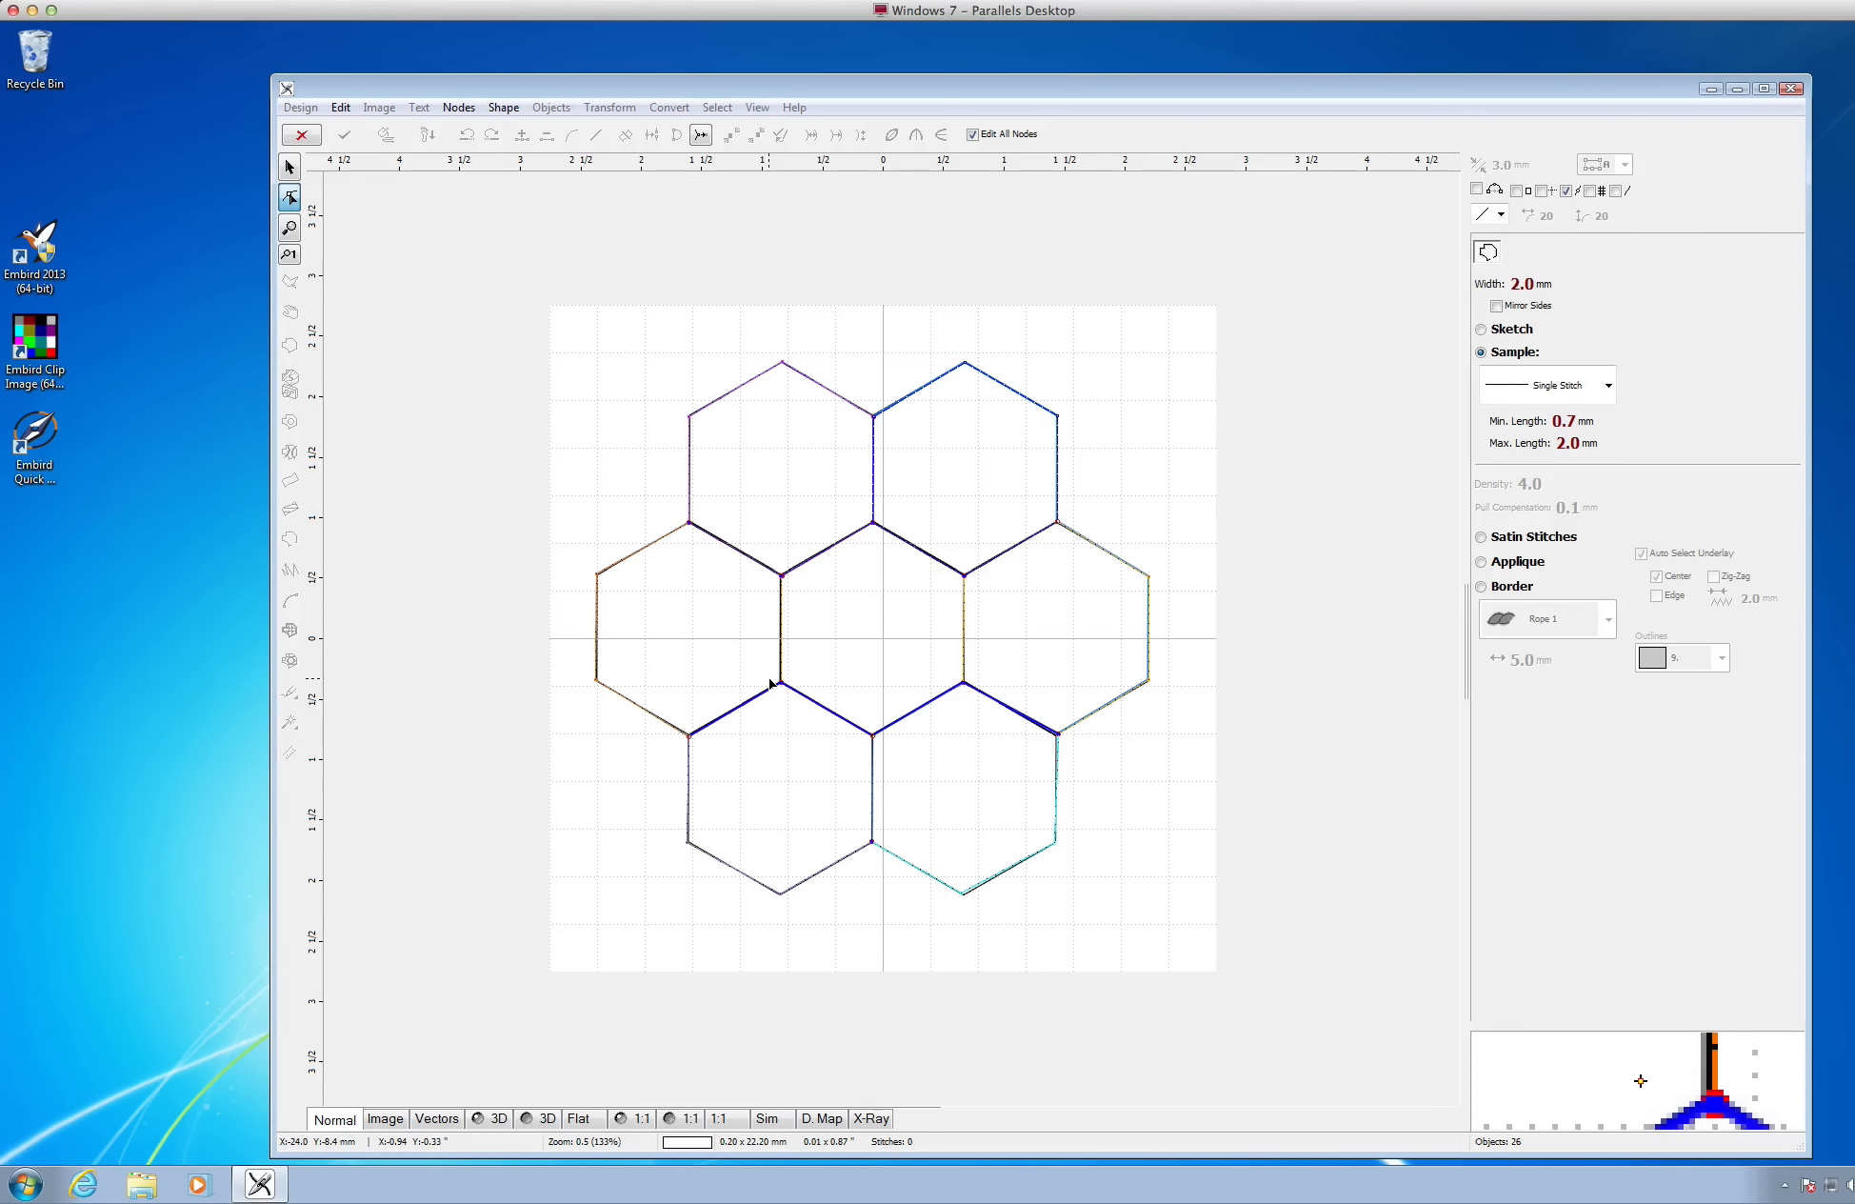
left_click(771, 678)
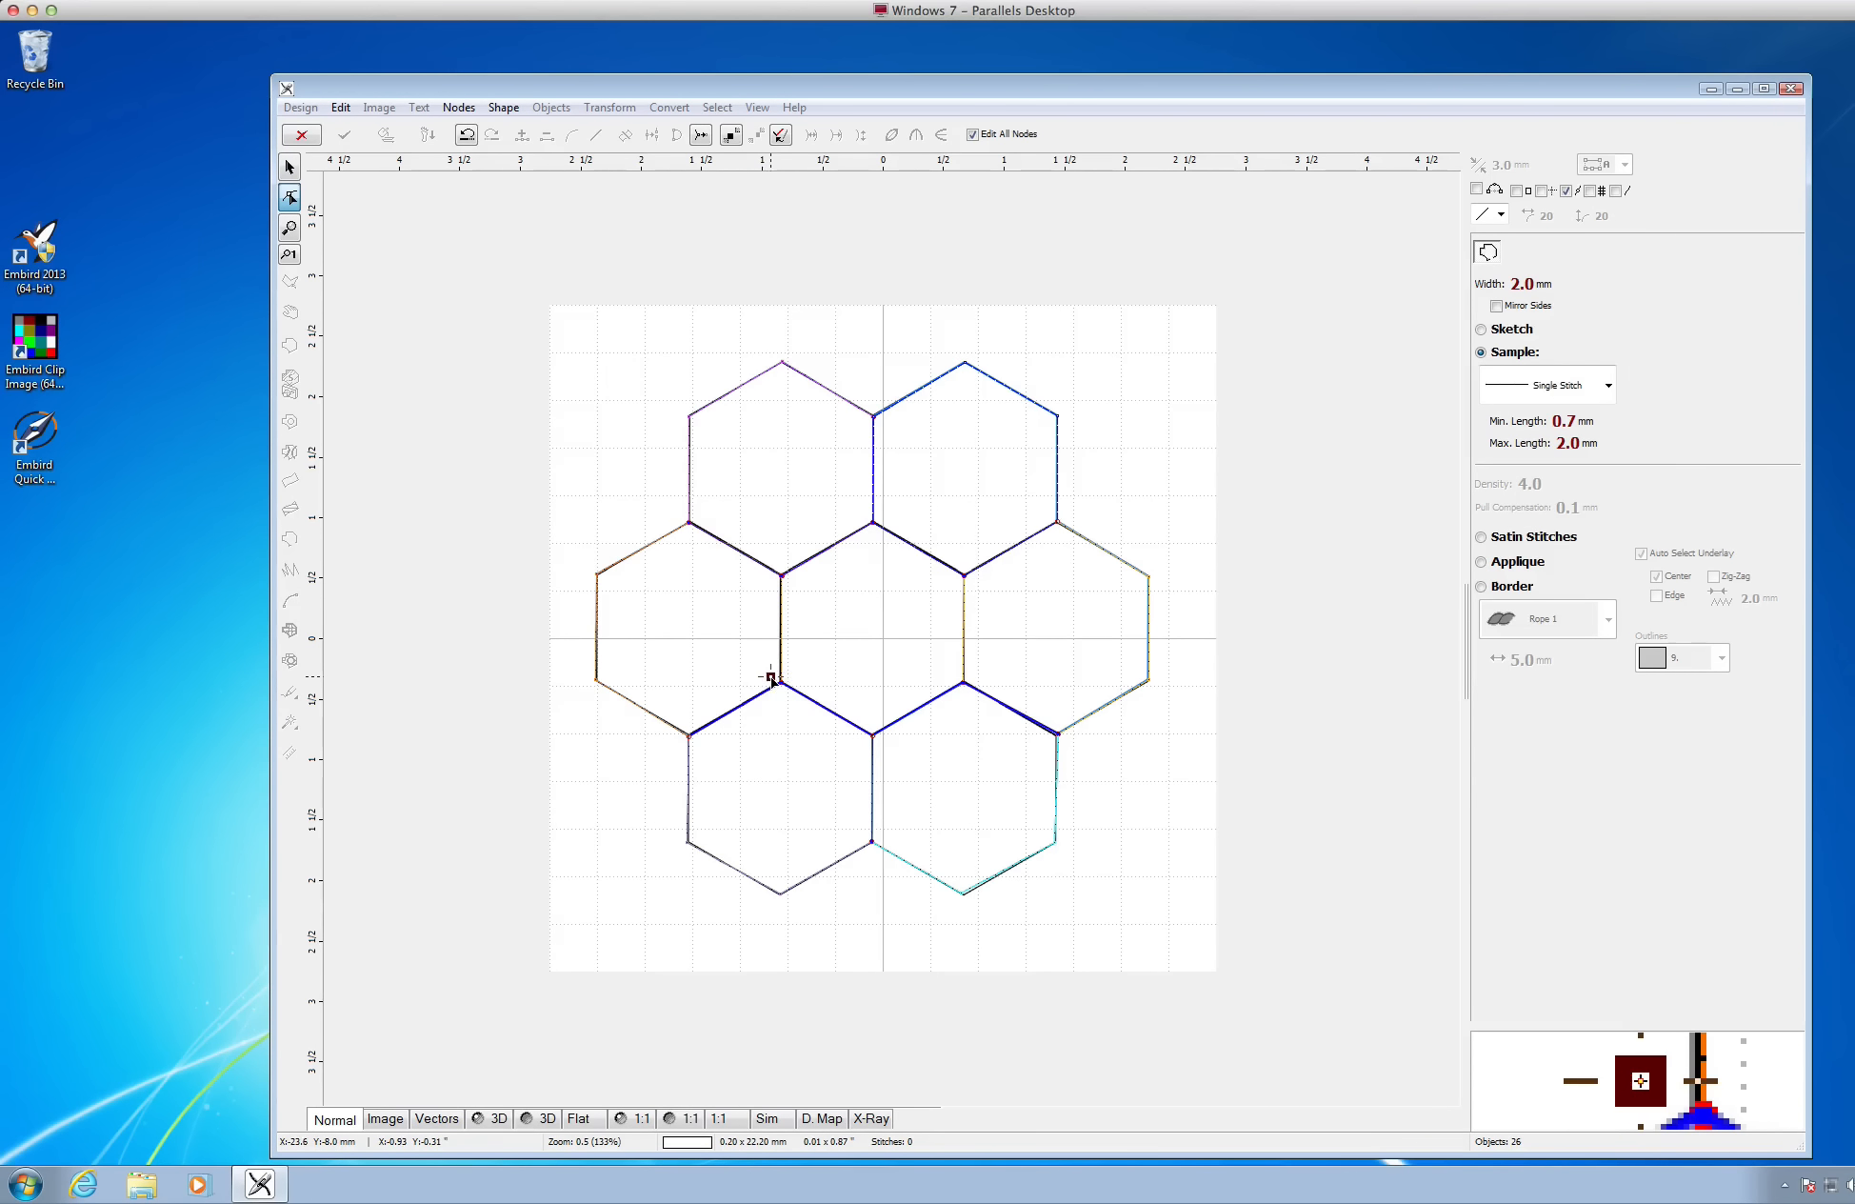
left_click(781, 577)
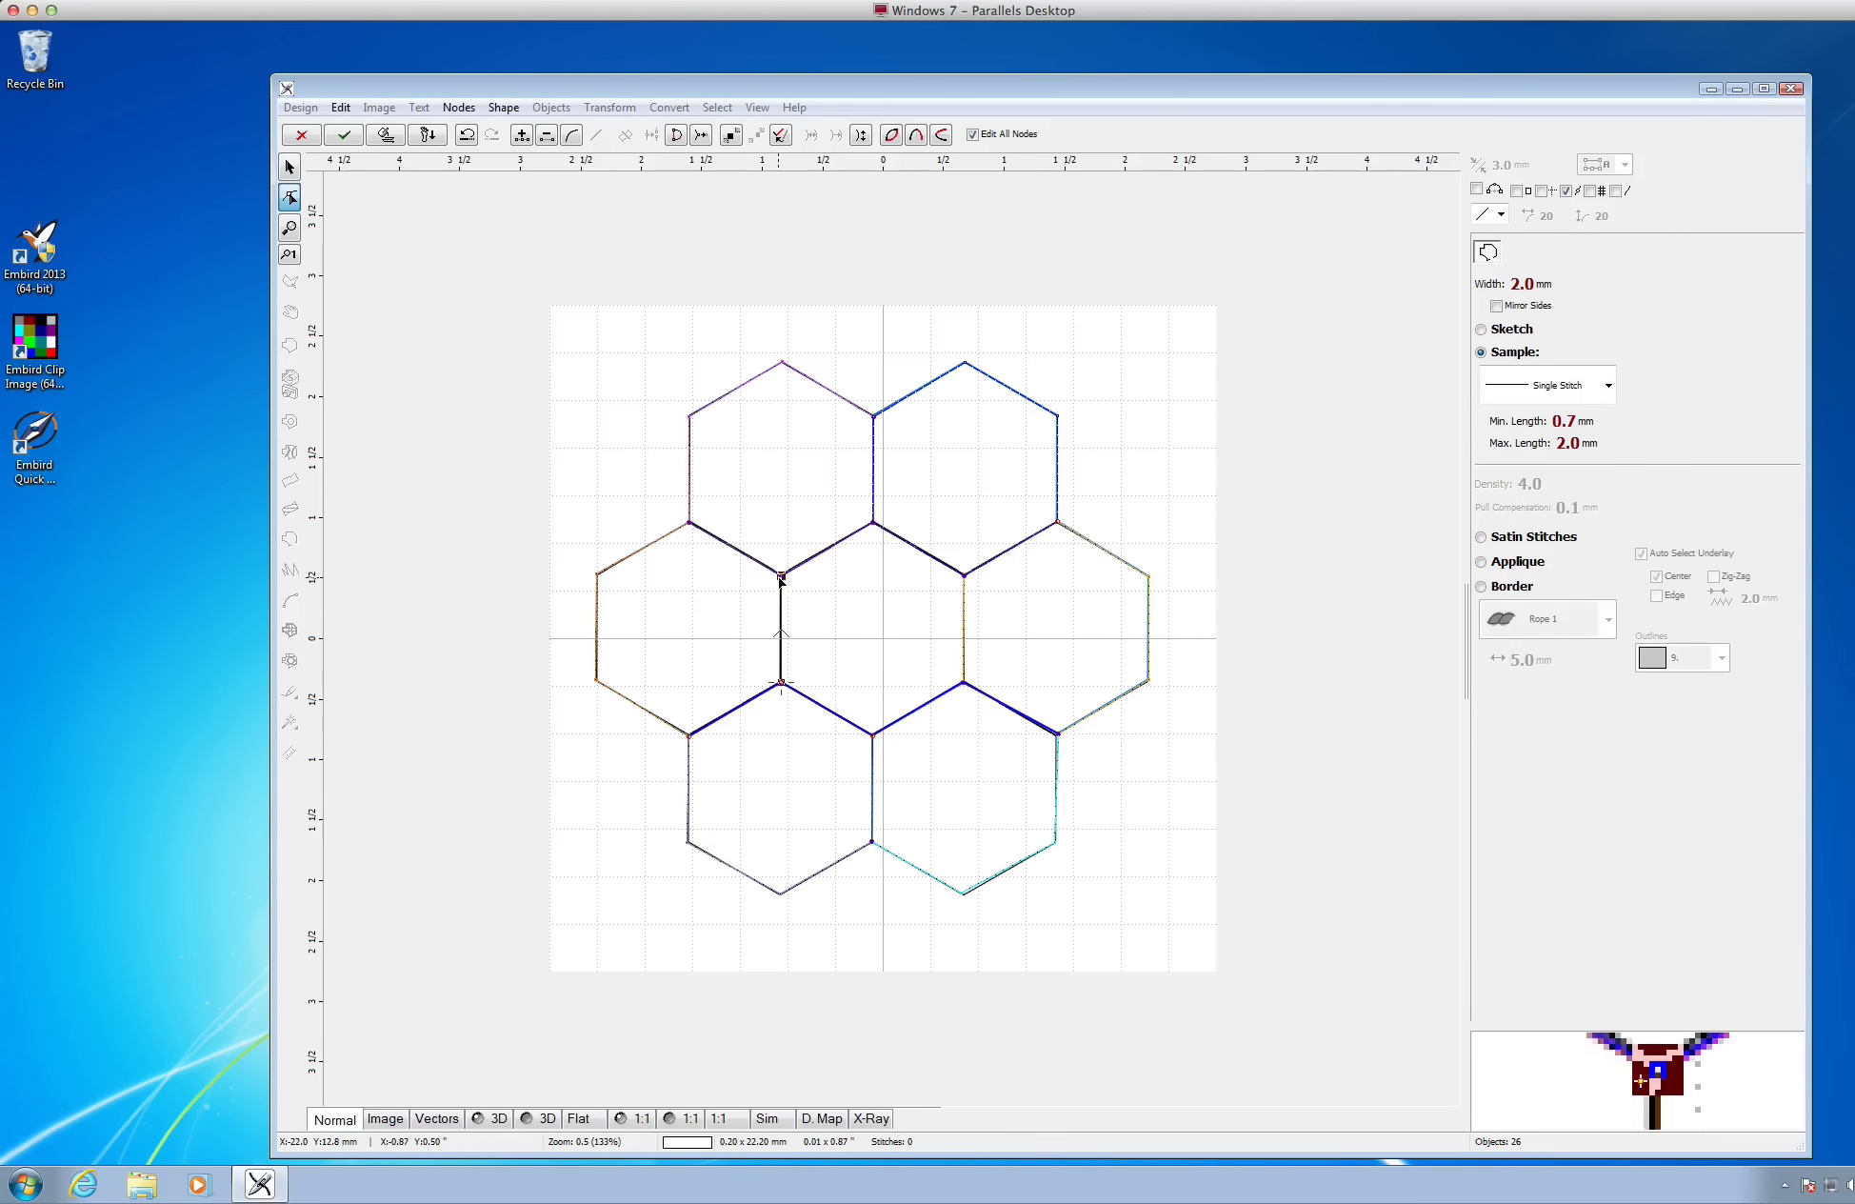
right_click(752, 608)
left_click(781, 624)
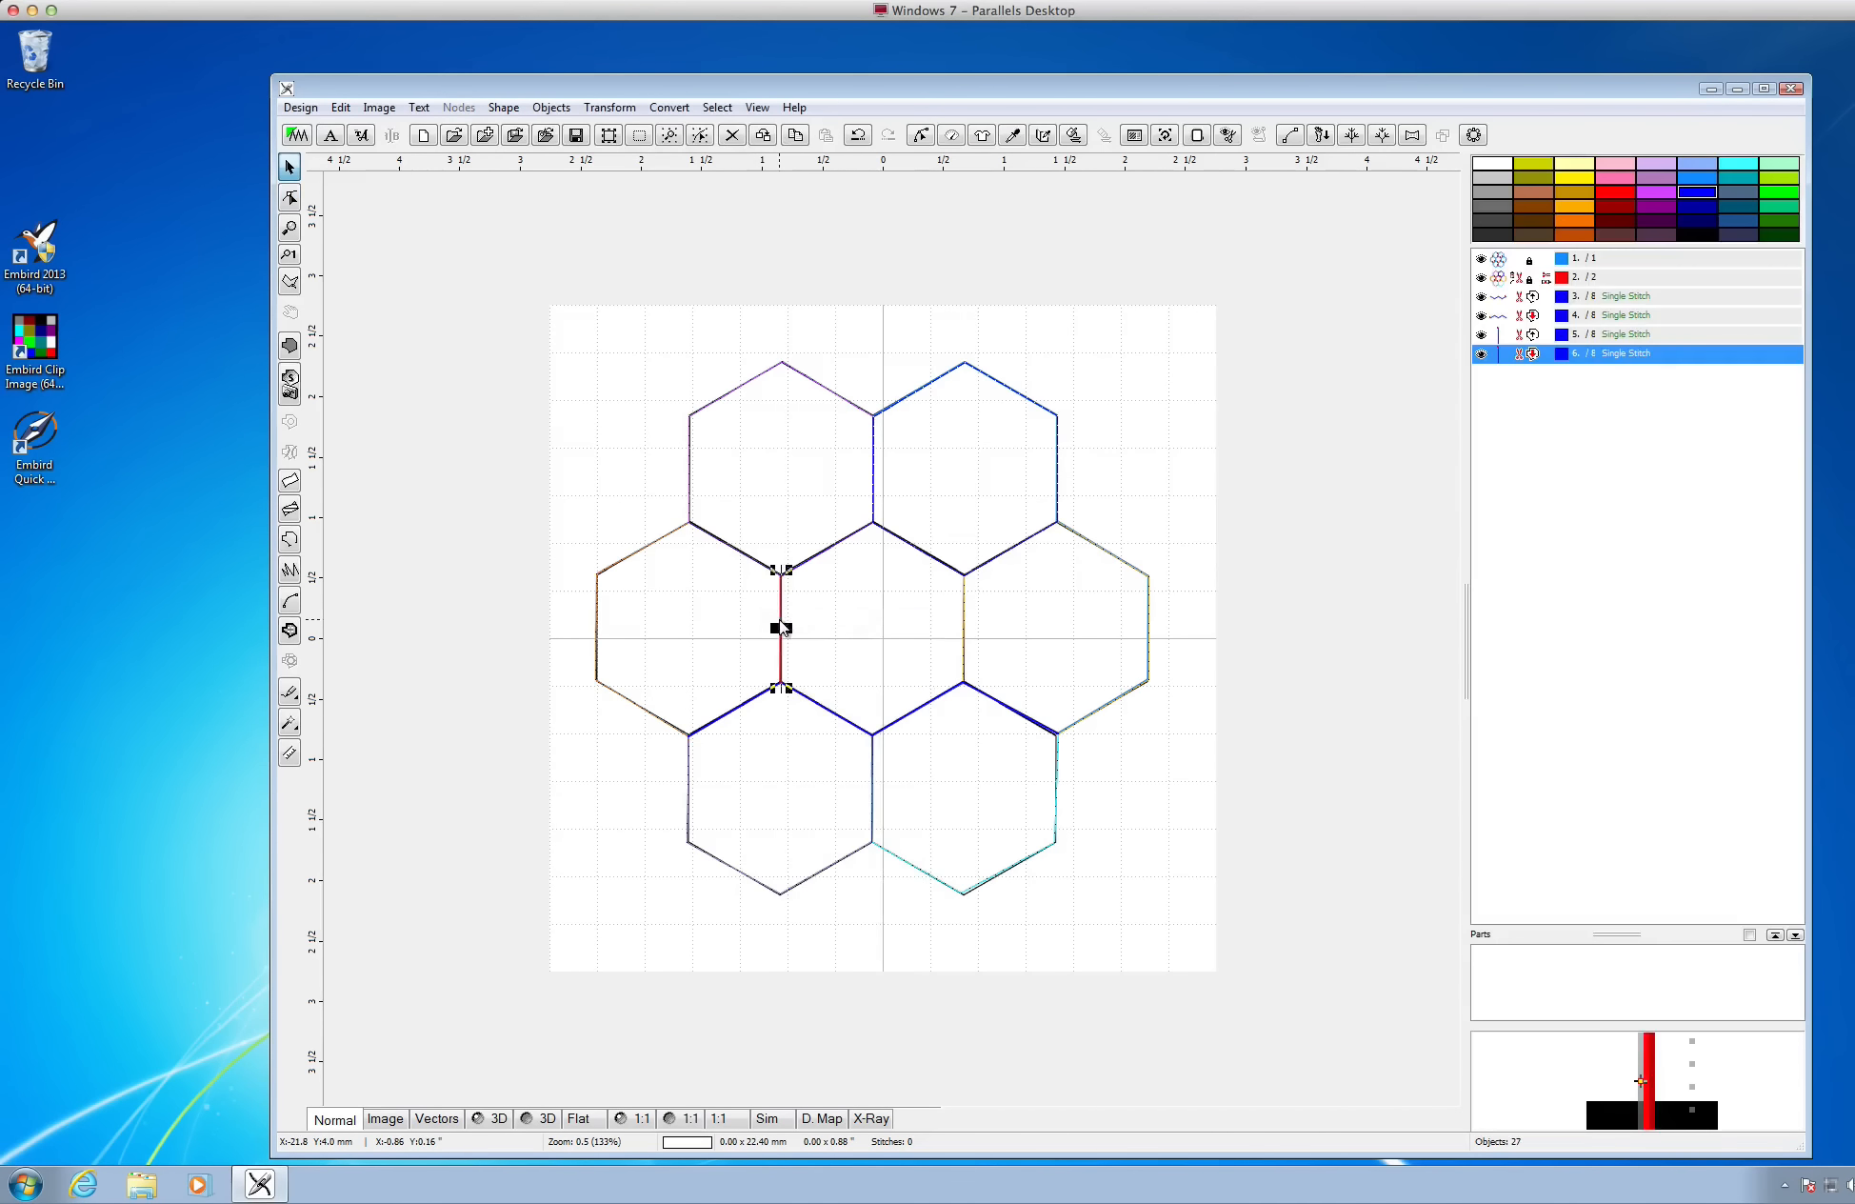
Trace a straight outline upward along the vertical seam between the centre and right hexagons of the middle row and finish it
left_click(290, 540)
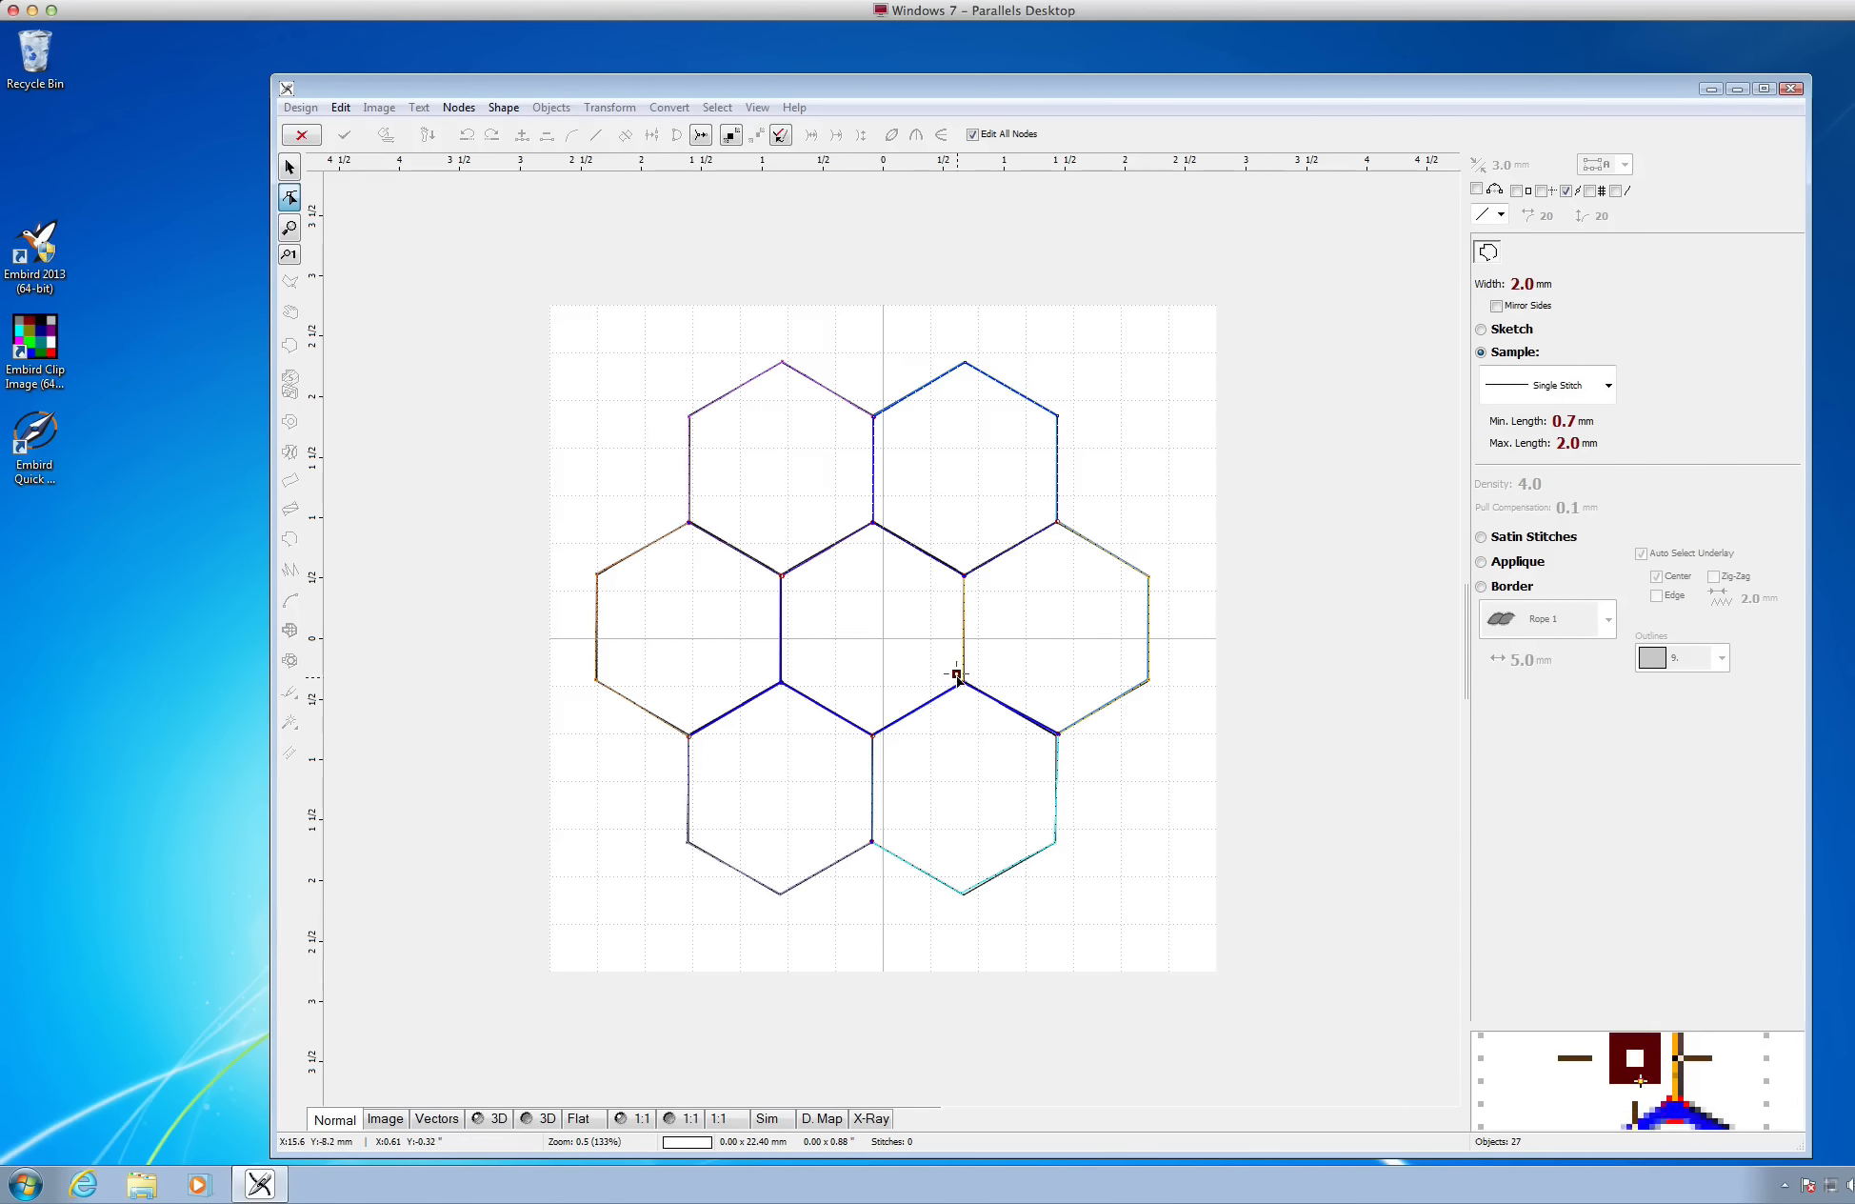
left_click_drag(957, 675, 956, 581)
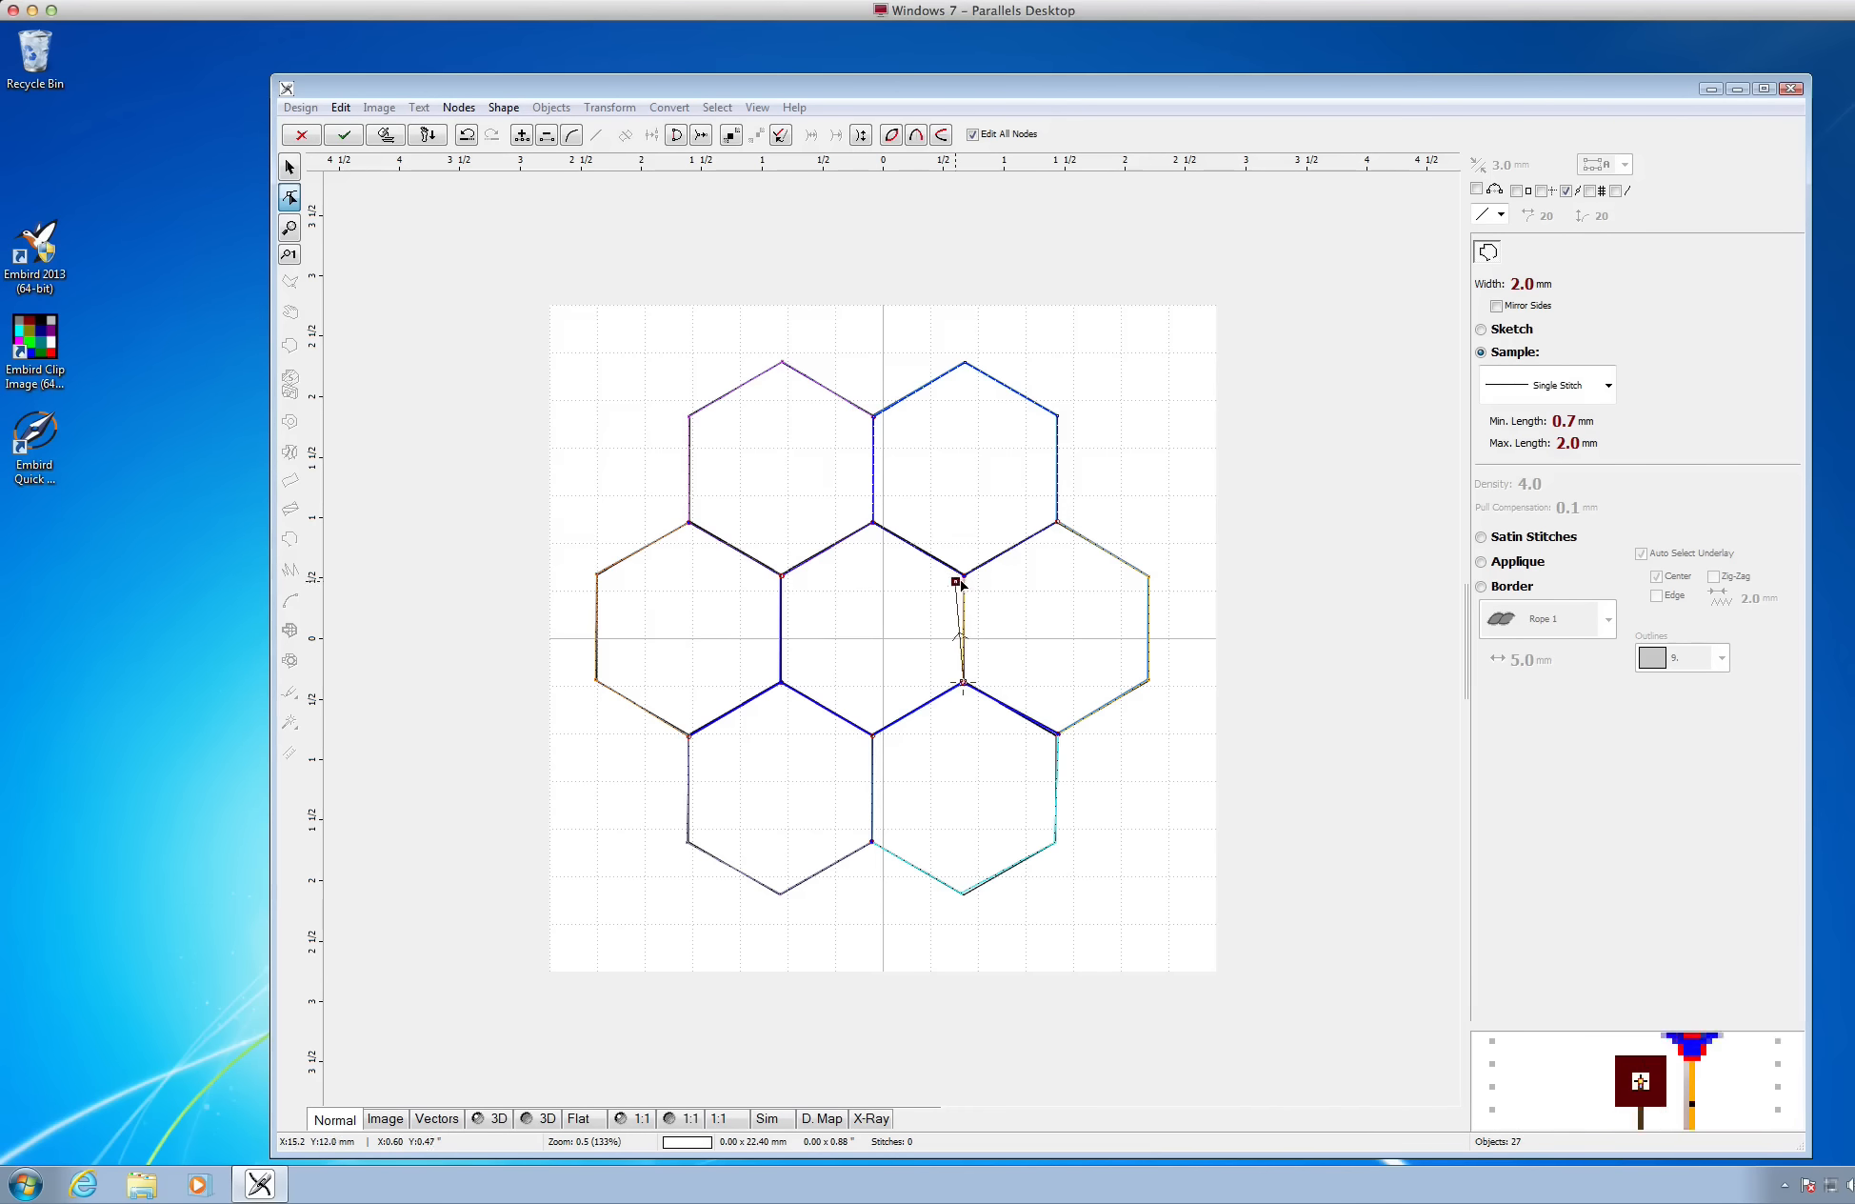
right_click(939, 606)
left_click(952, 622)
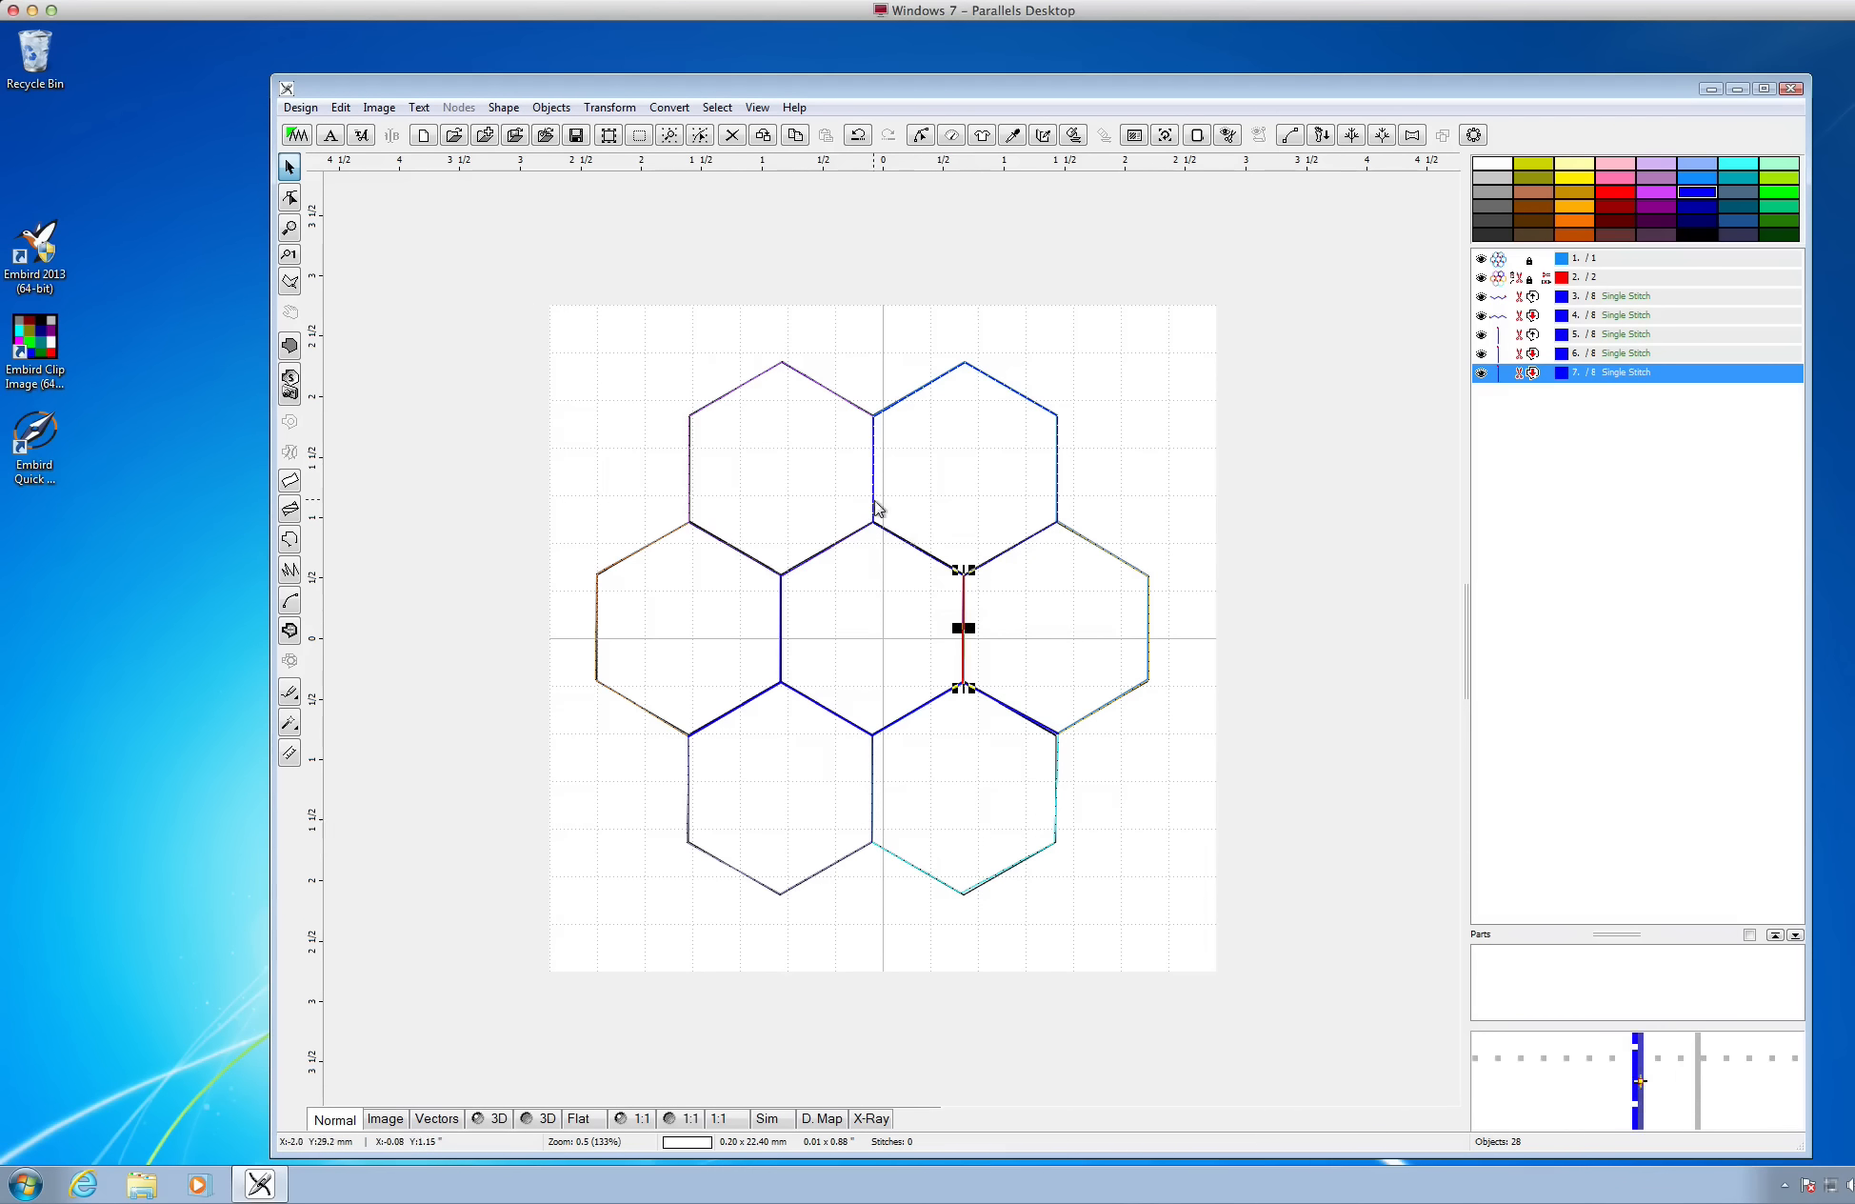
Trace a straight outline upward along the vertical seam between the two top hexagons, finish it and deselect it
left_click(291, 540)
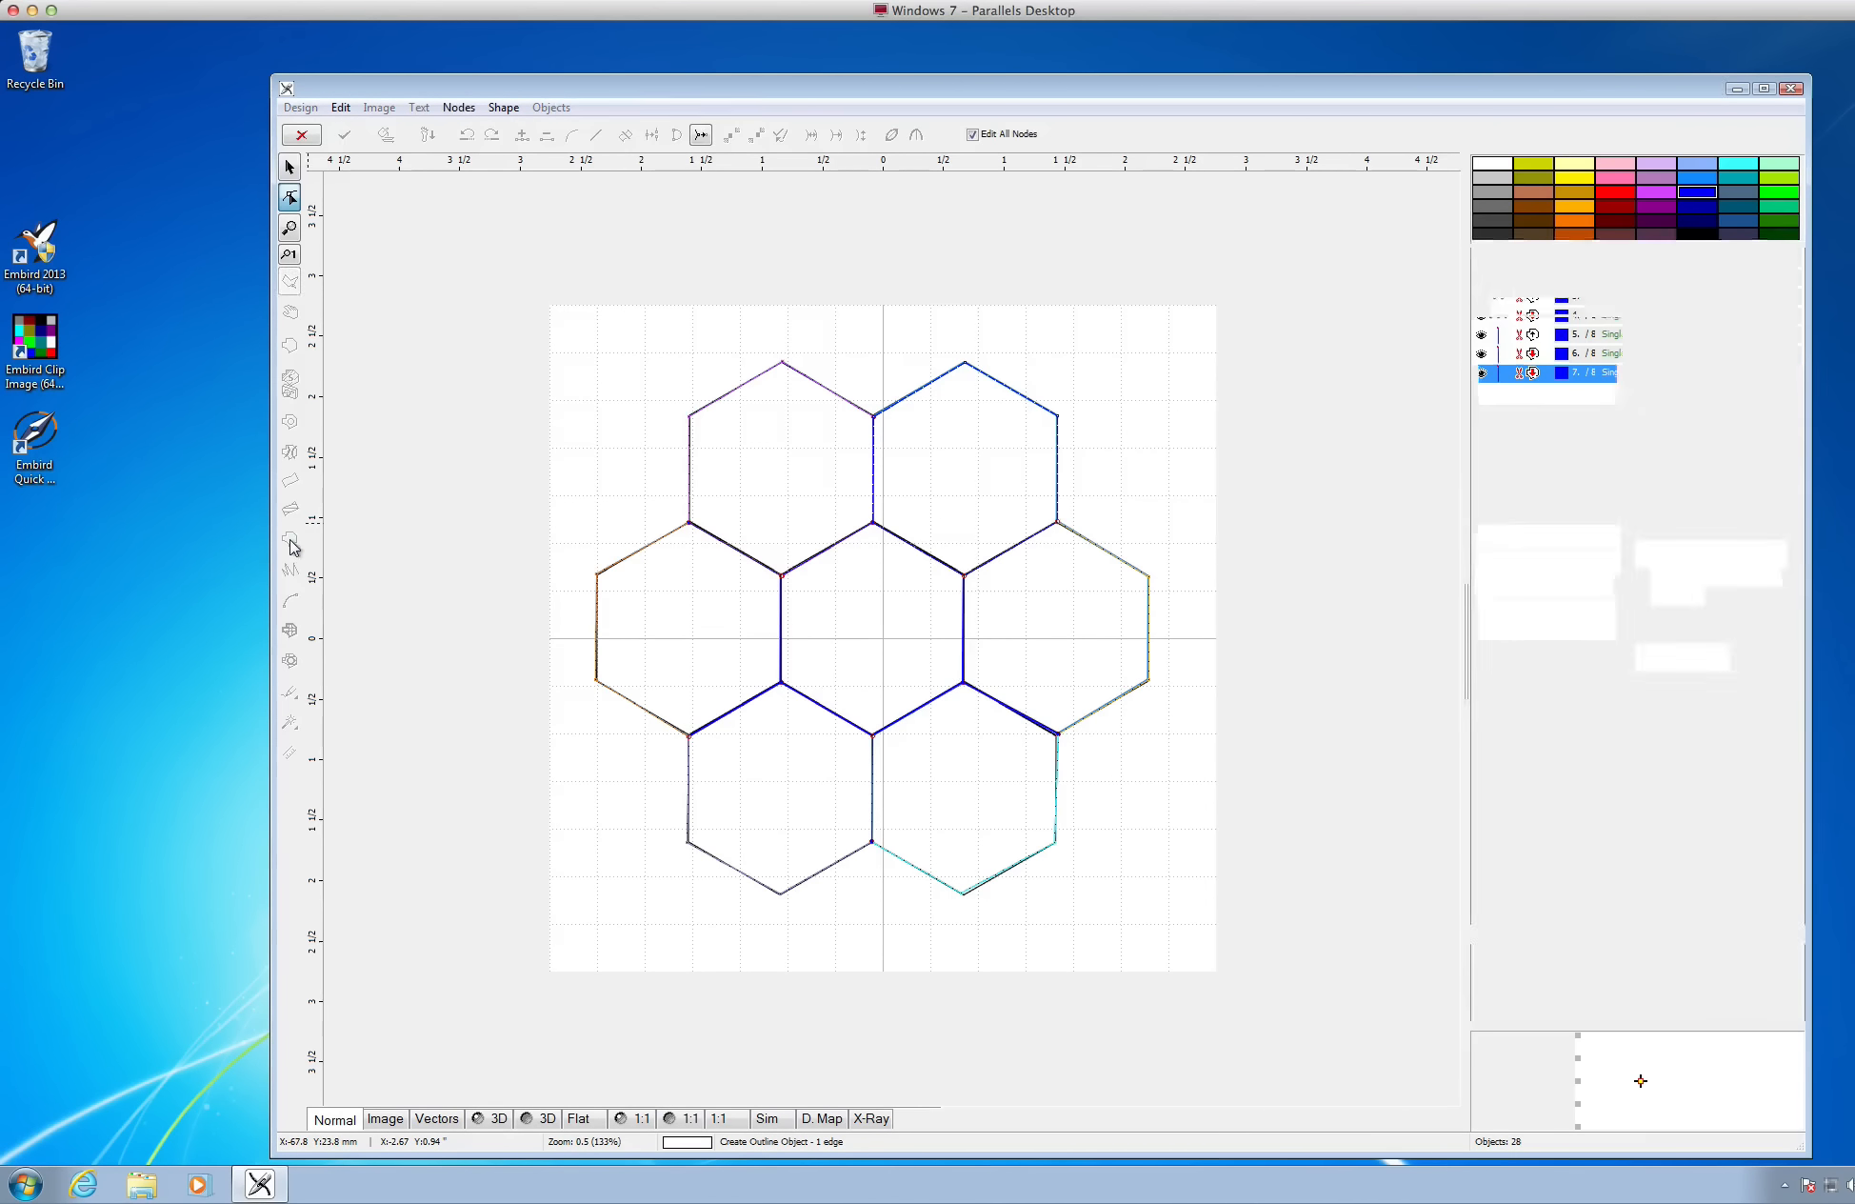
left_click(864, 523)
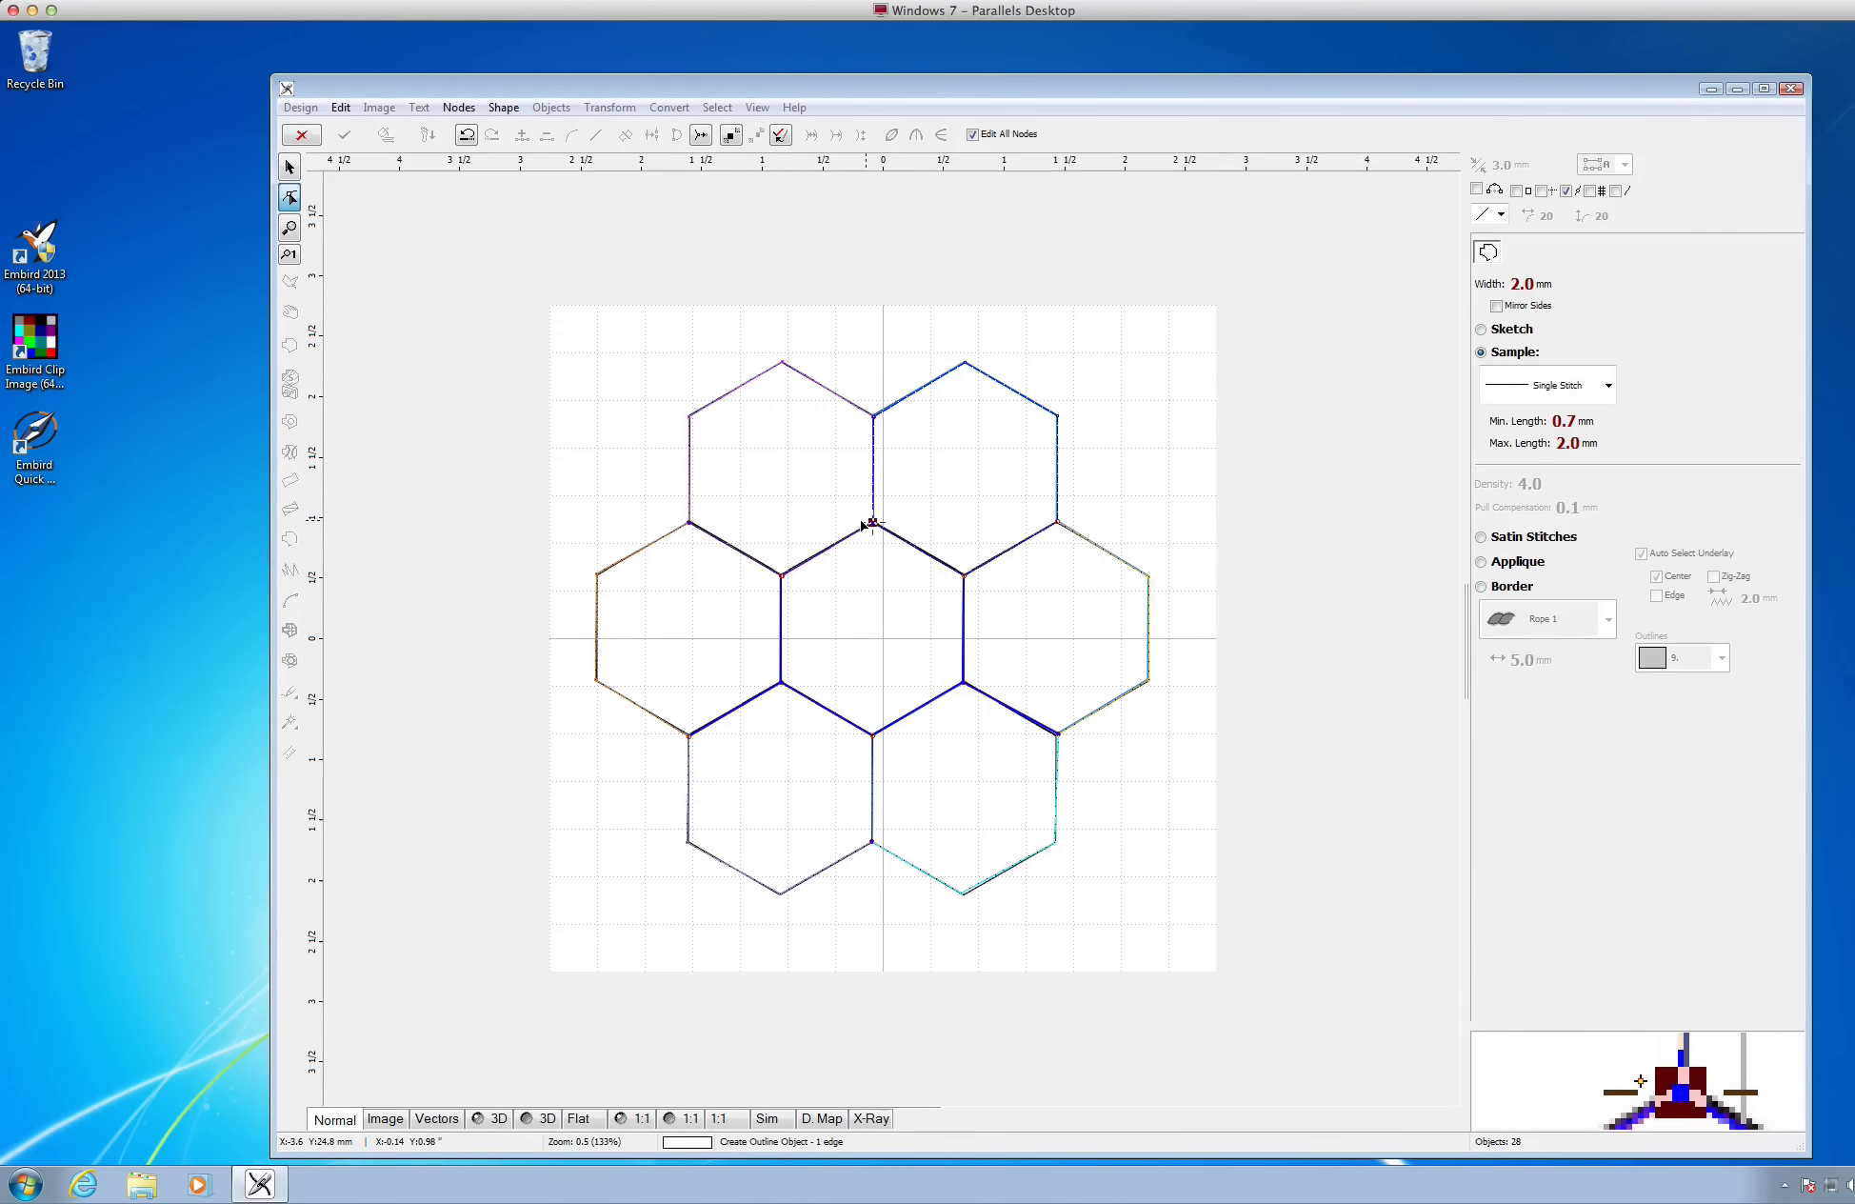
left_click(862, 419)
right_click(885, 444)
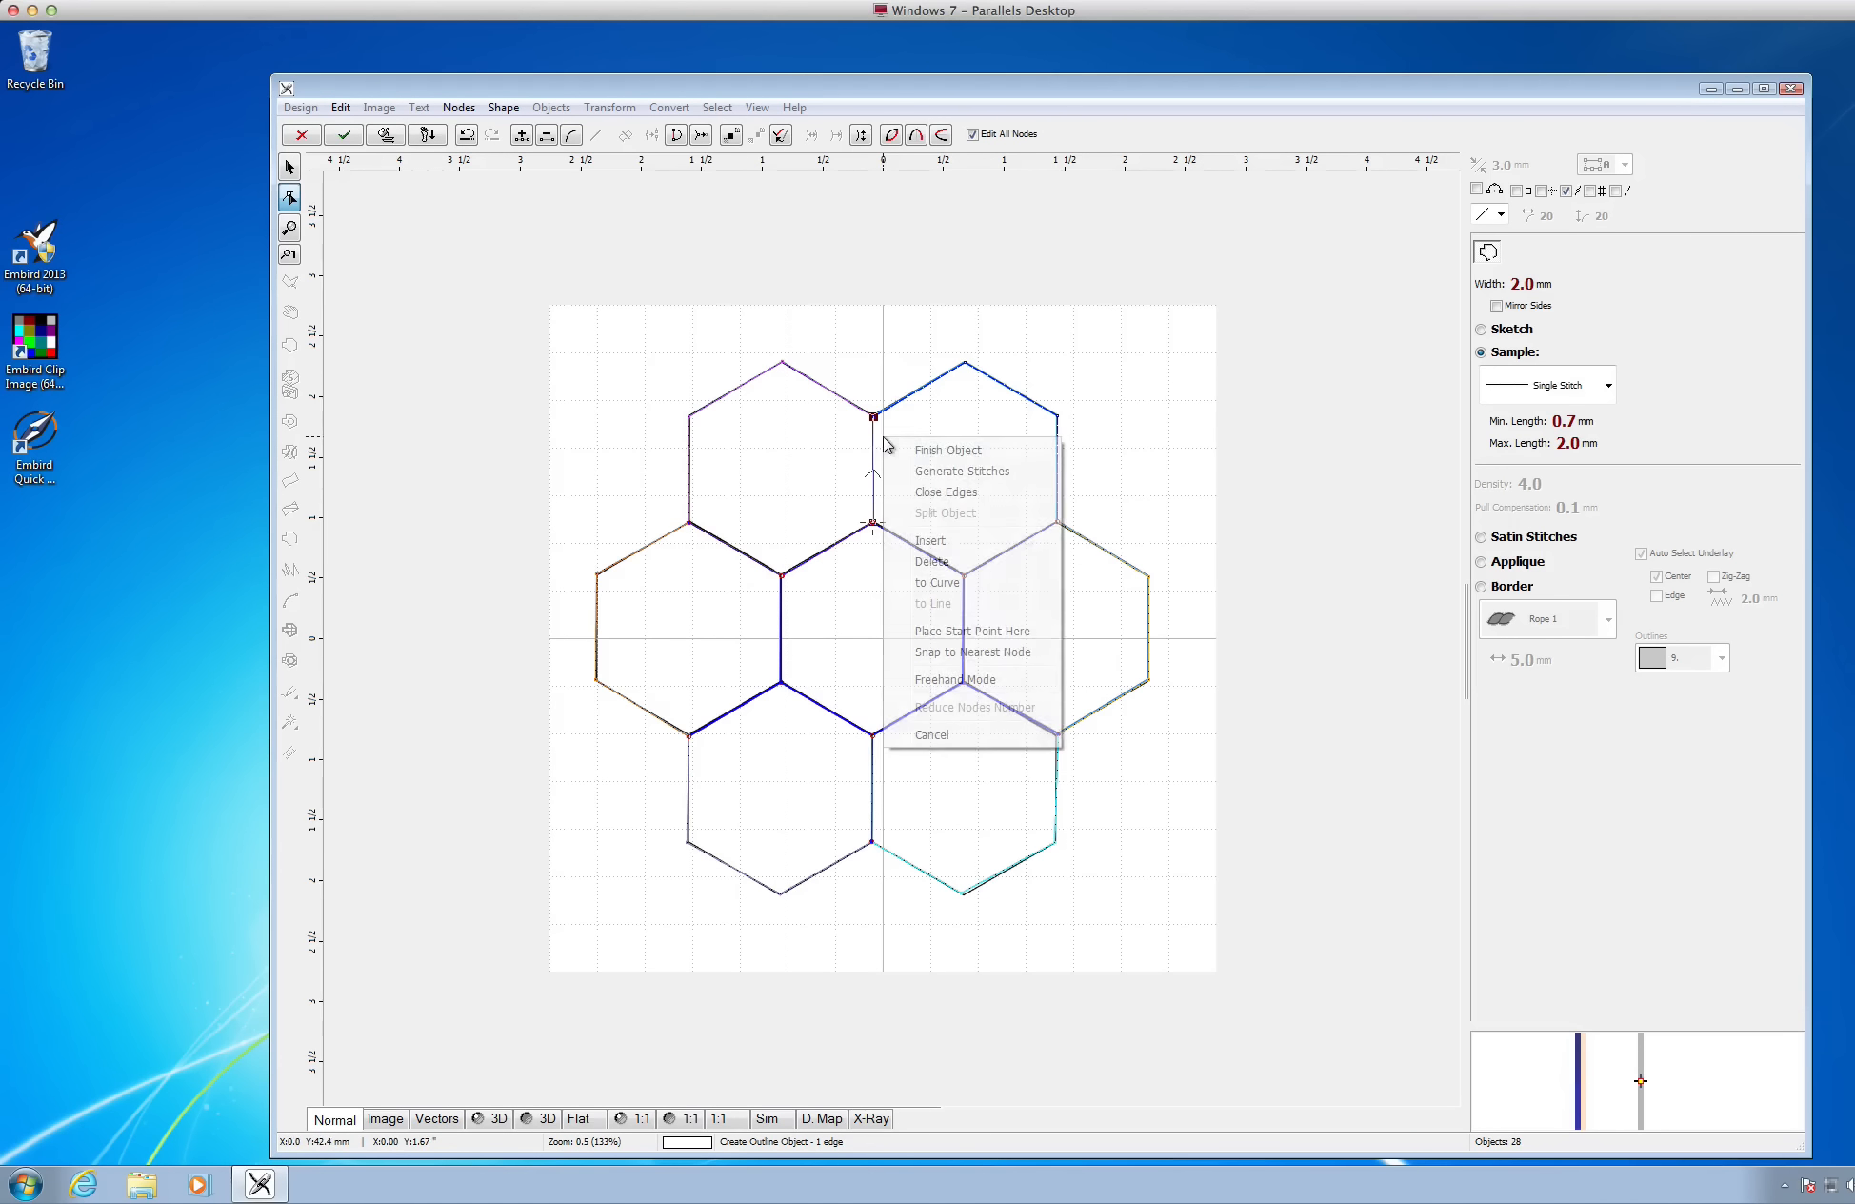
left_click(901, 450)
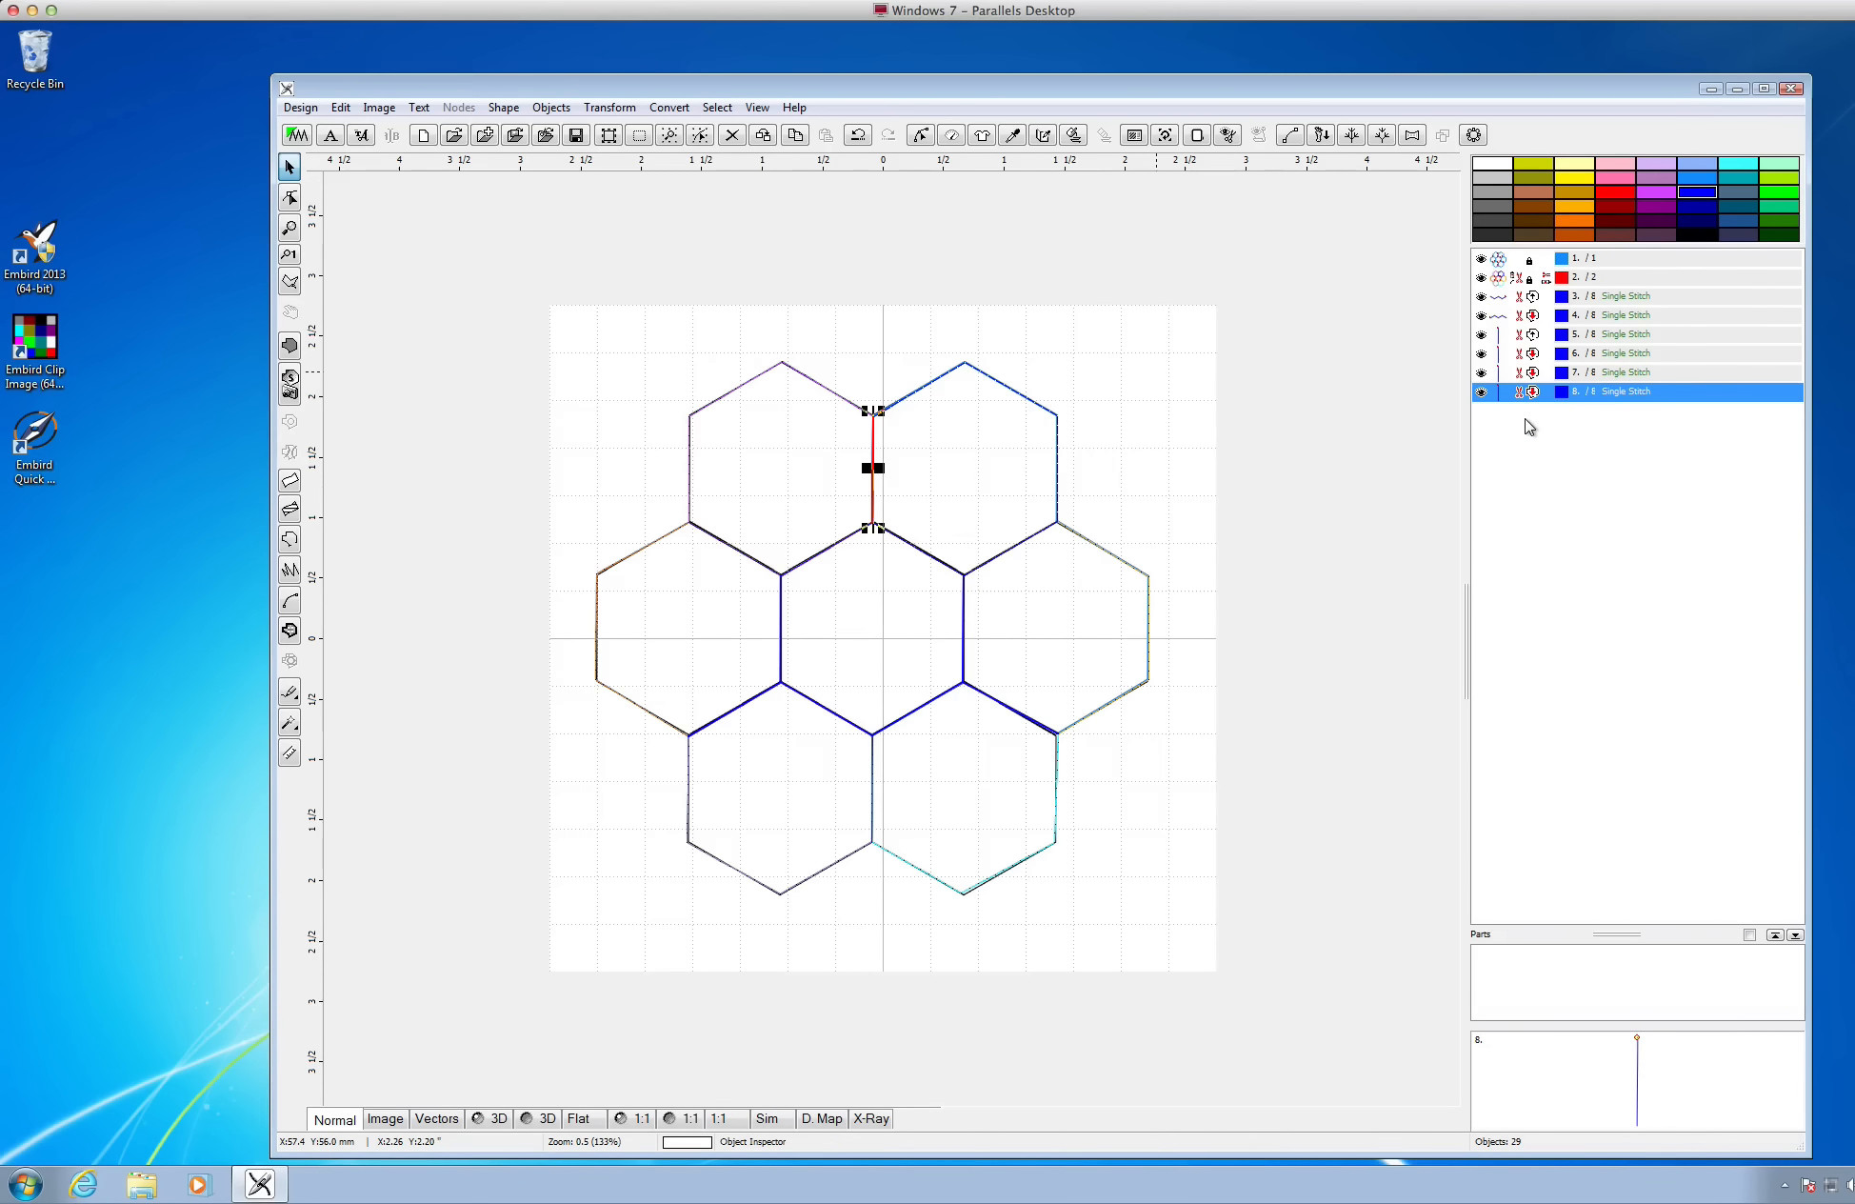
left_click(989, 459)
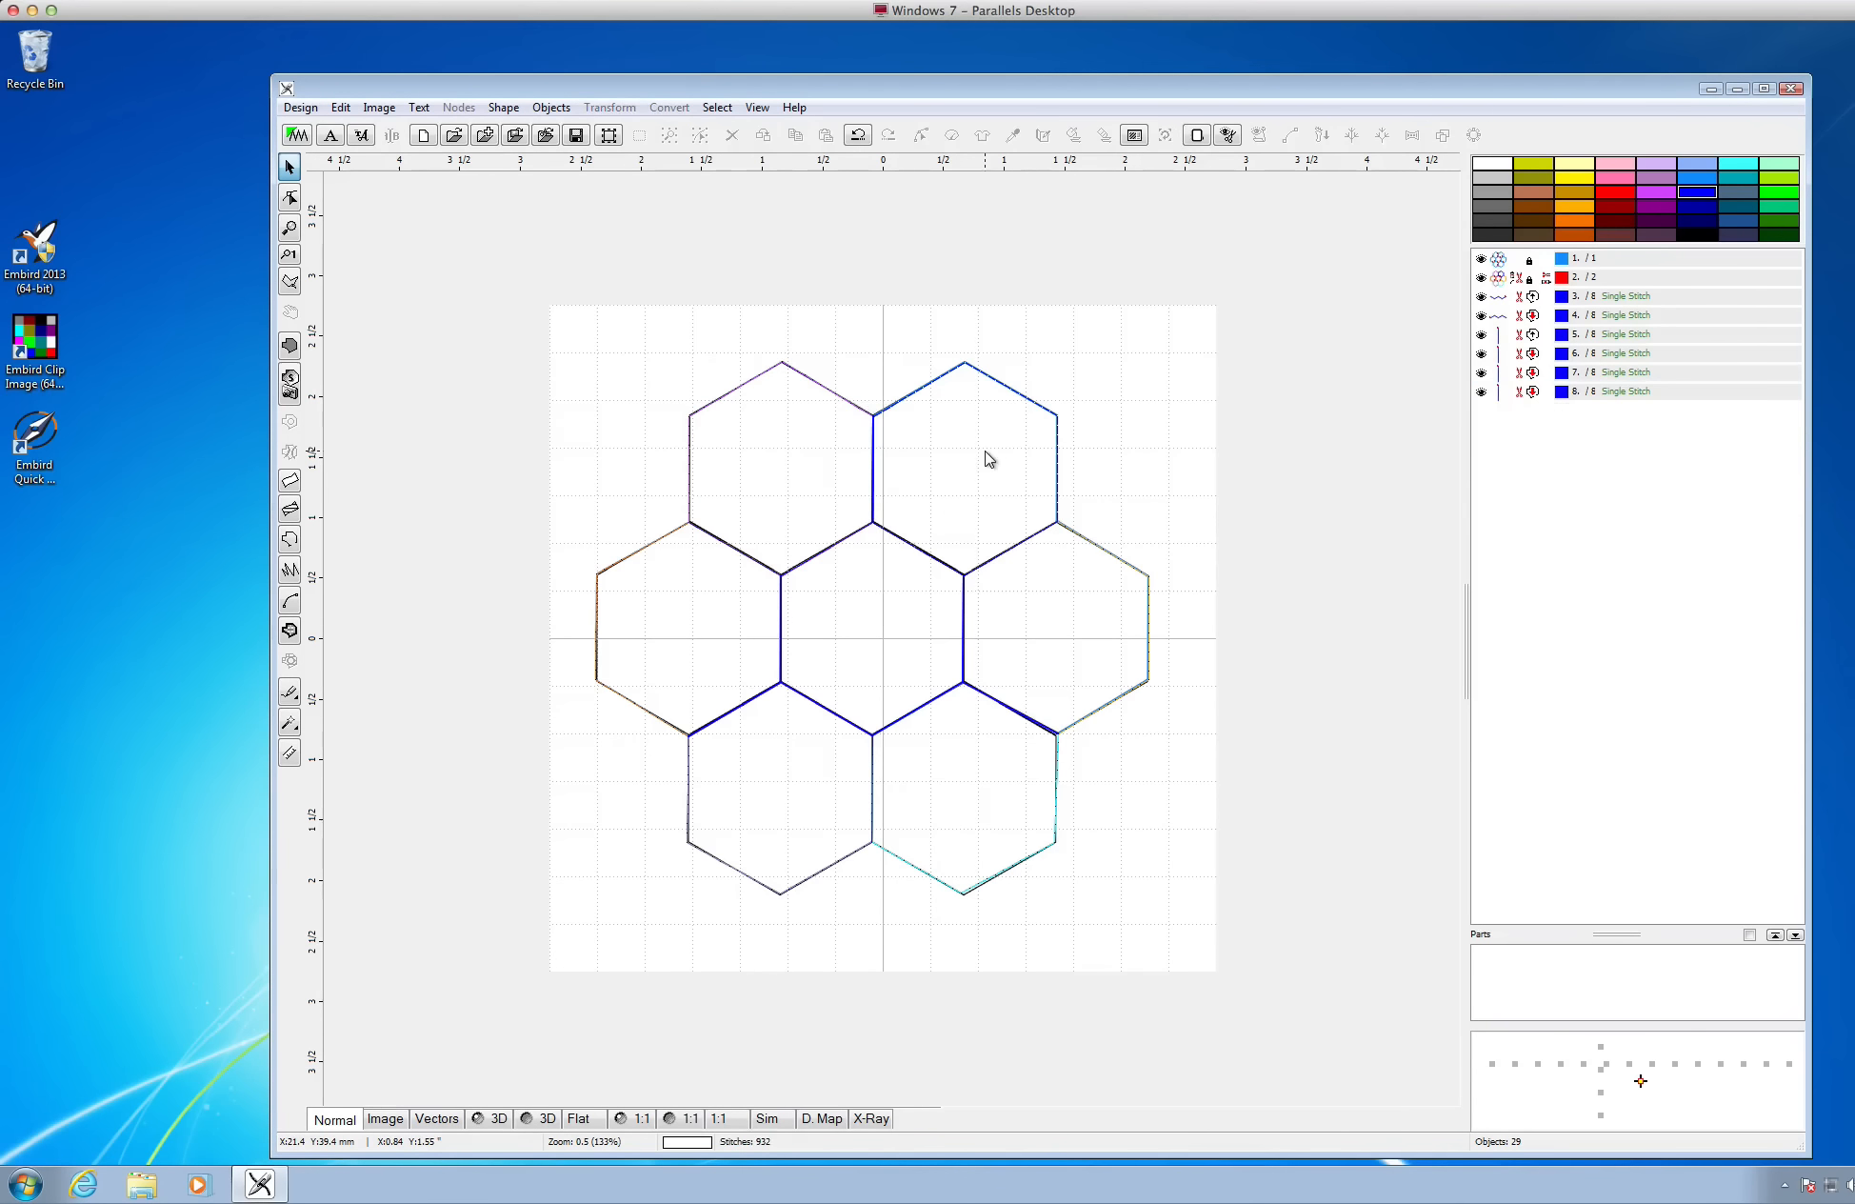
Examine the two grouped designs, objects 1 and 2, with the parts list enlarged to show all seven coloured hexagons
left_click(1590, 278)
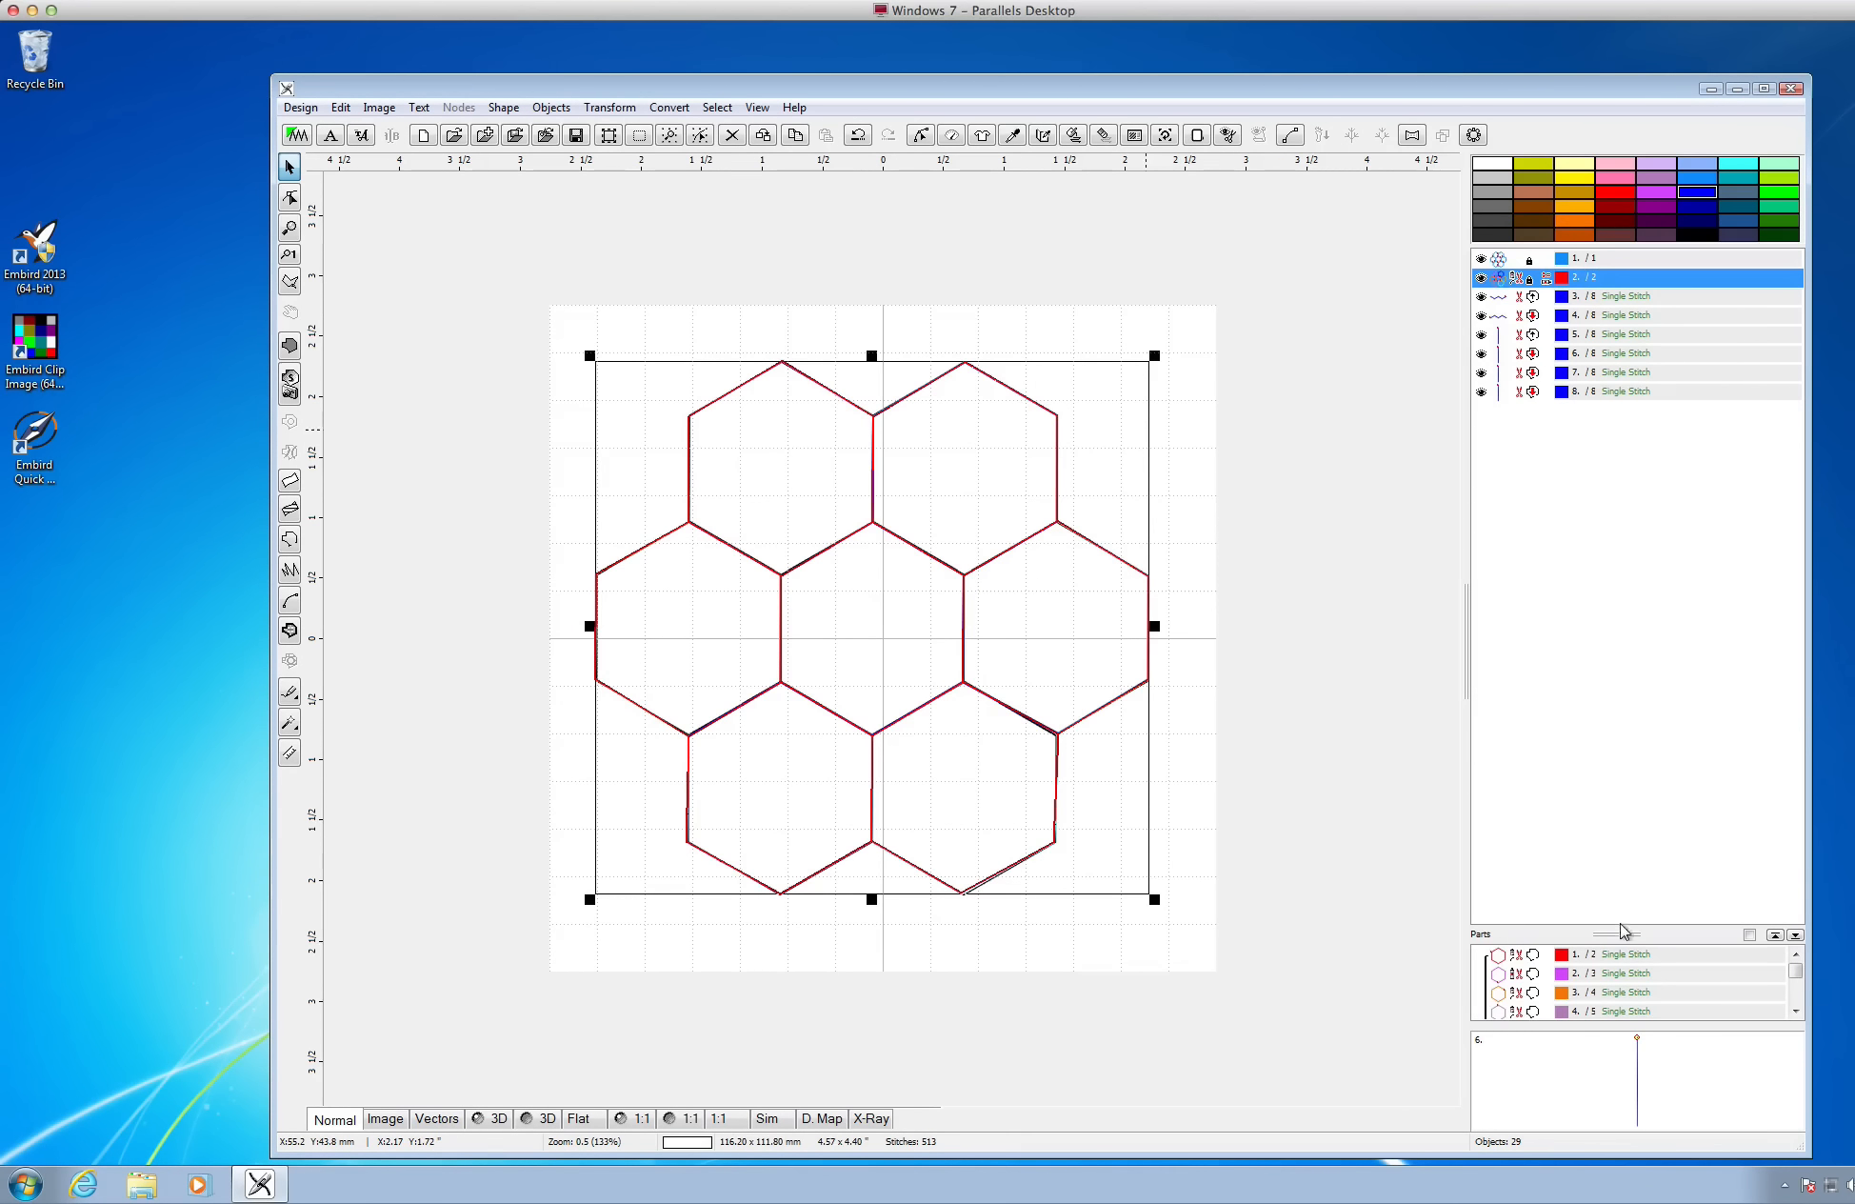
left_click_drag(1618, 933, 1617, 768)
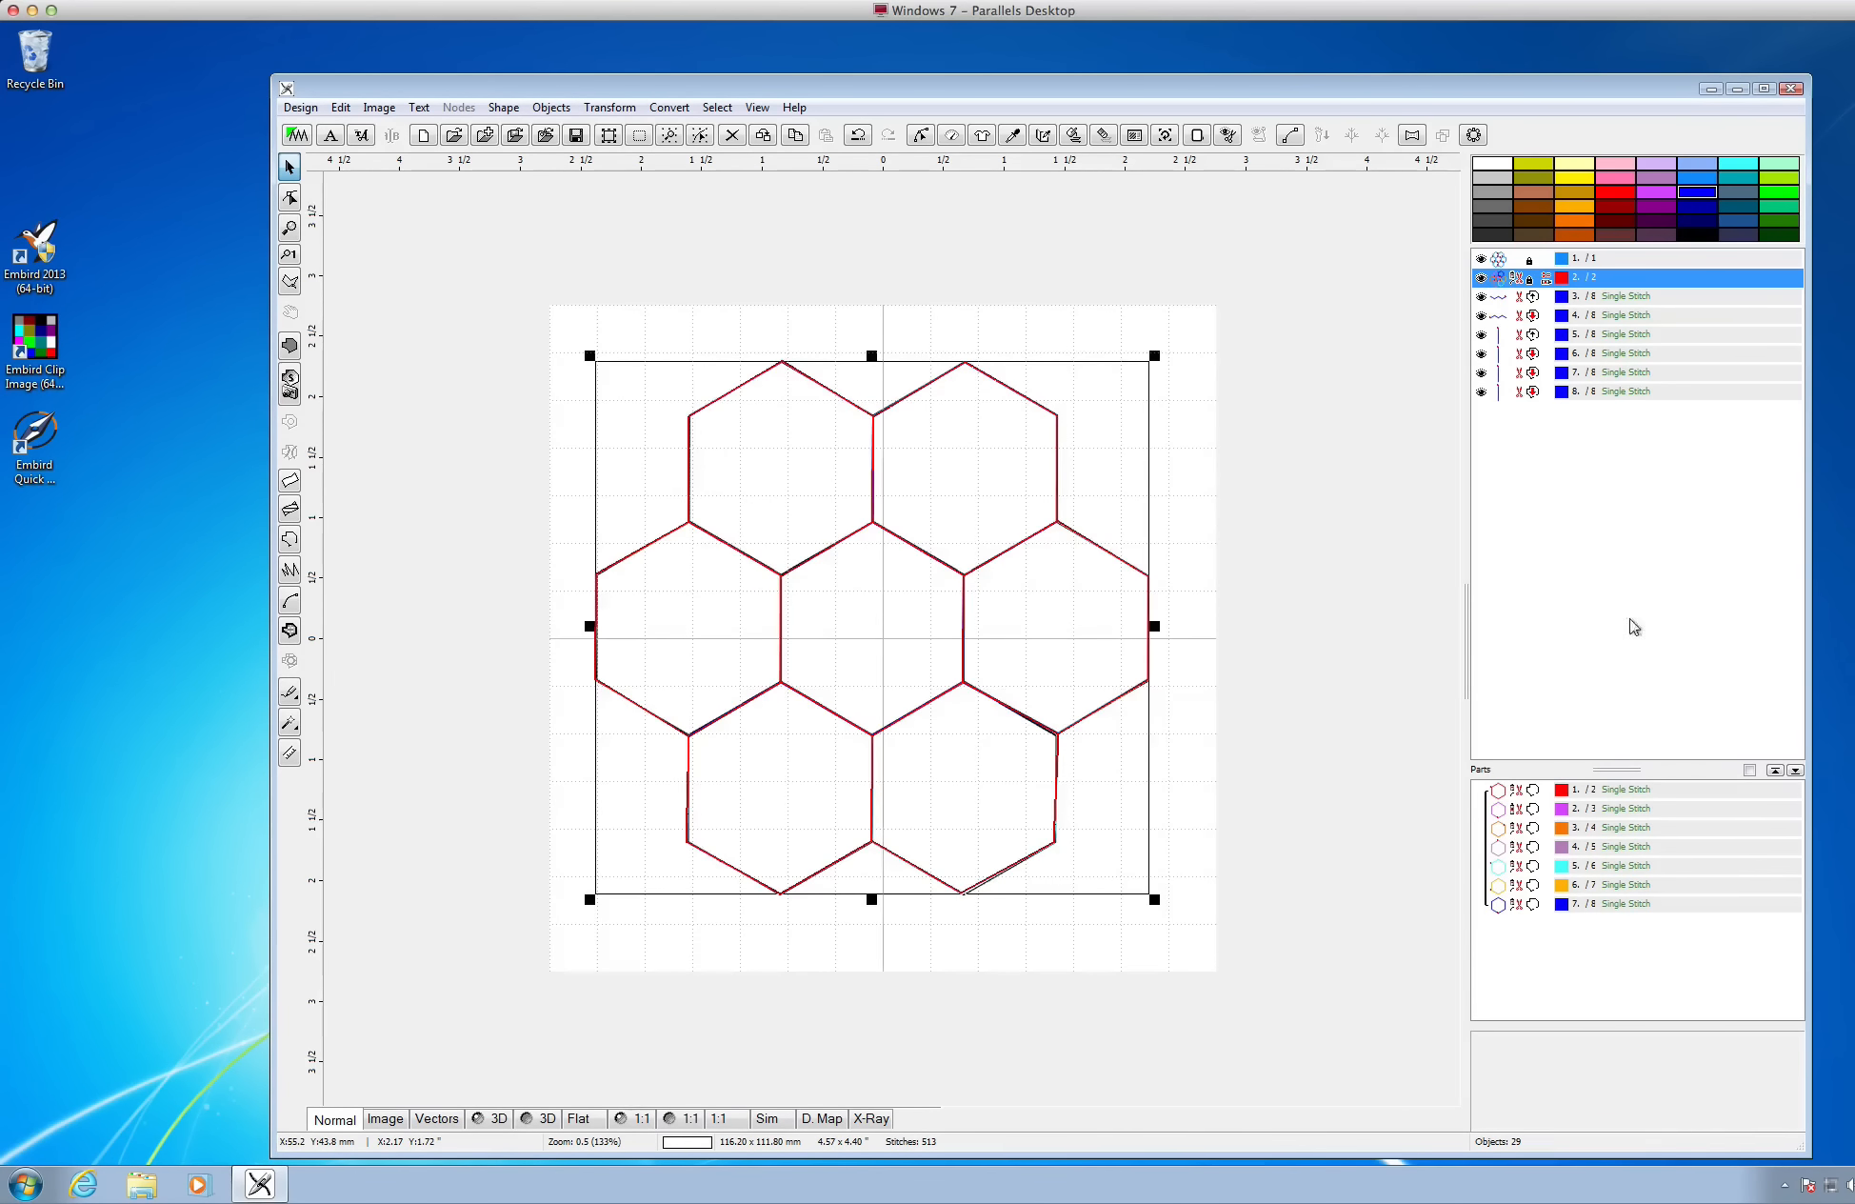
left_click(1577, 259)
left_click(1581, 277)
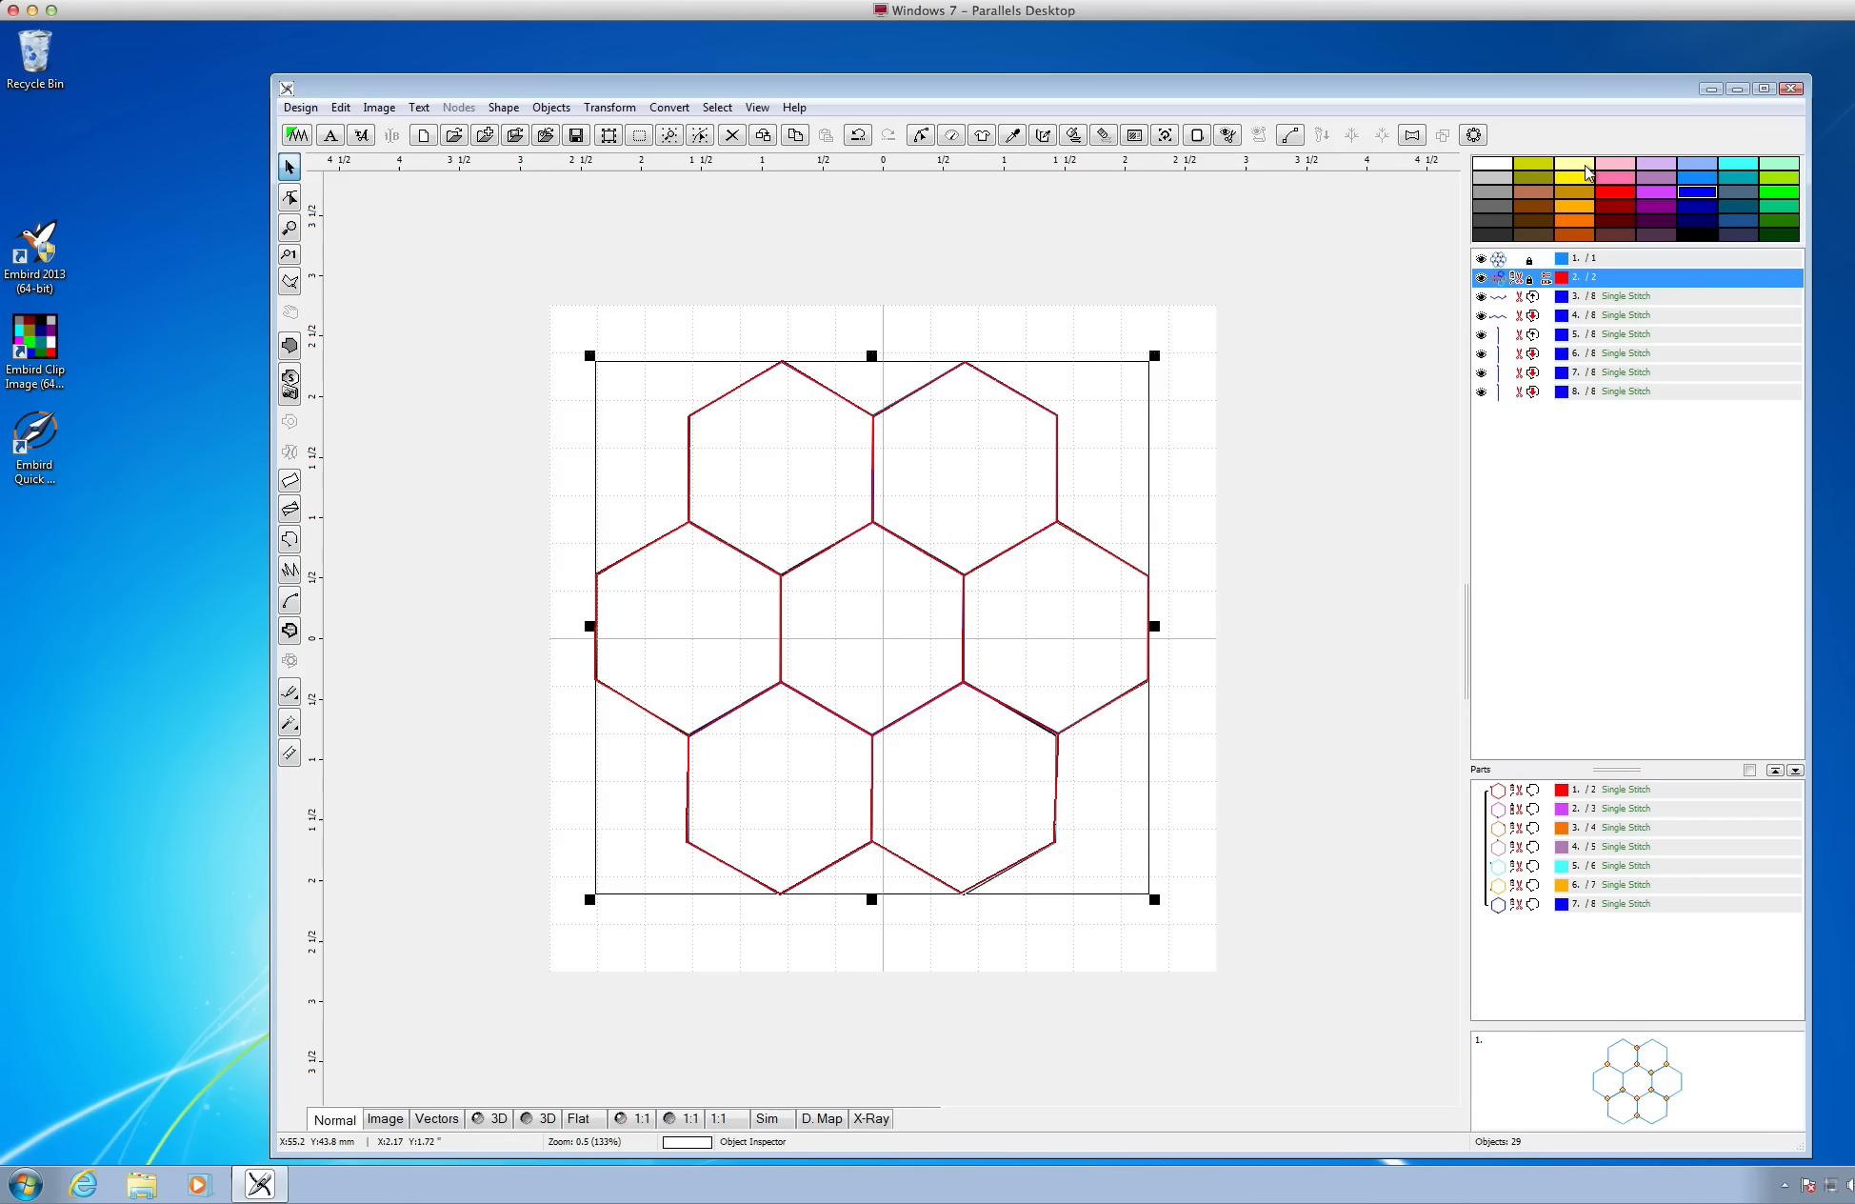
Recolour the six seam lines, objects 3 to 8, with the bright purple thread, colour 3
left_click(1611, 186)
left_click_drag(1657, 187, 1581, 297)
left_click_drag(1651, 193, 1576, 319)
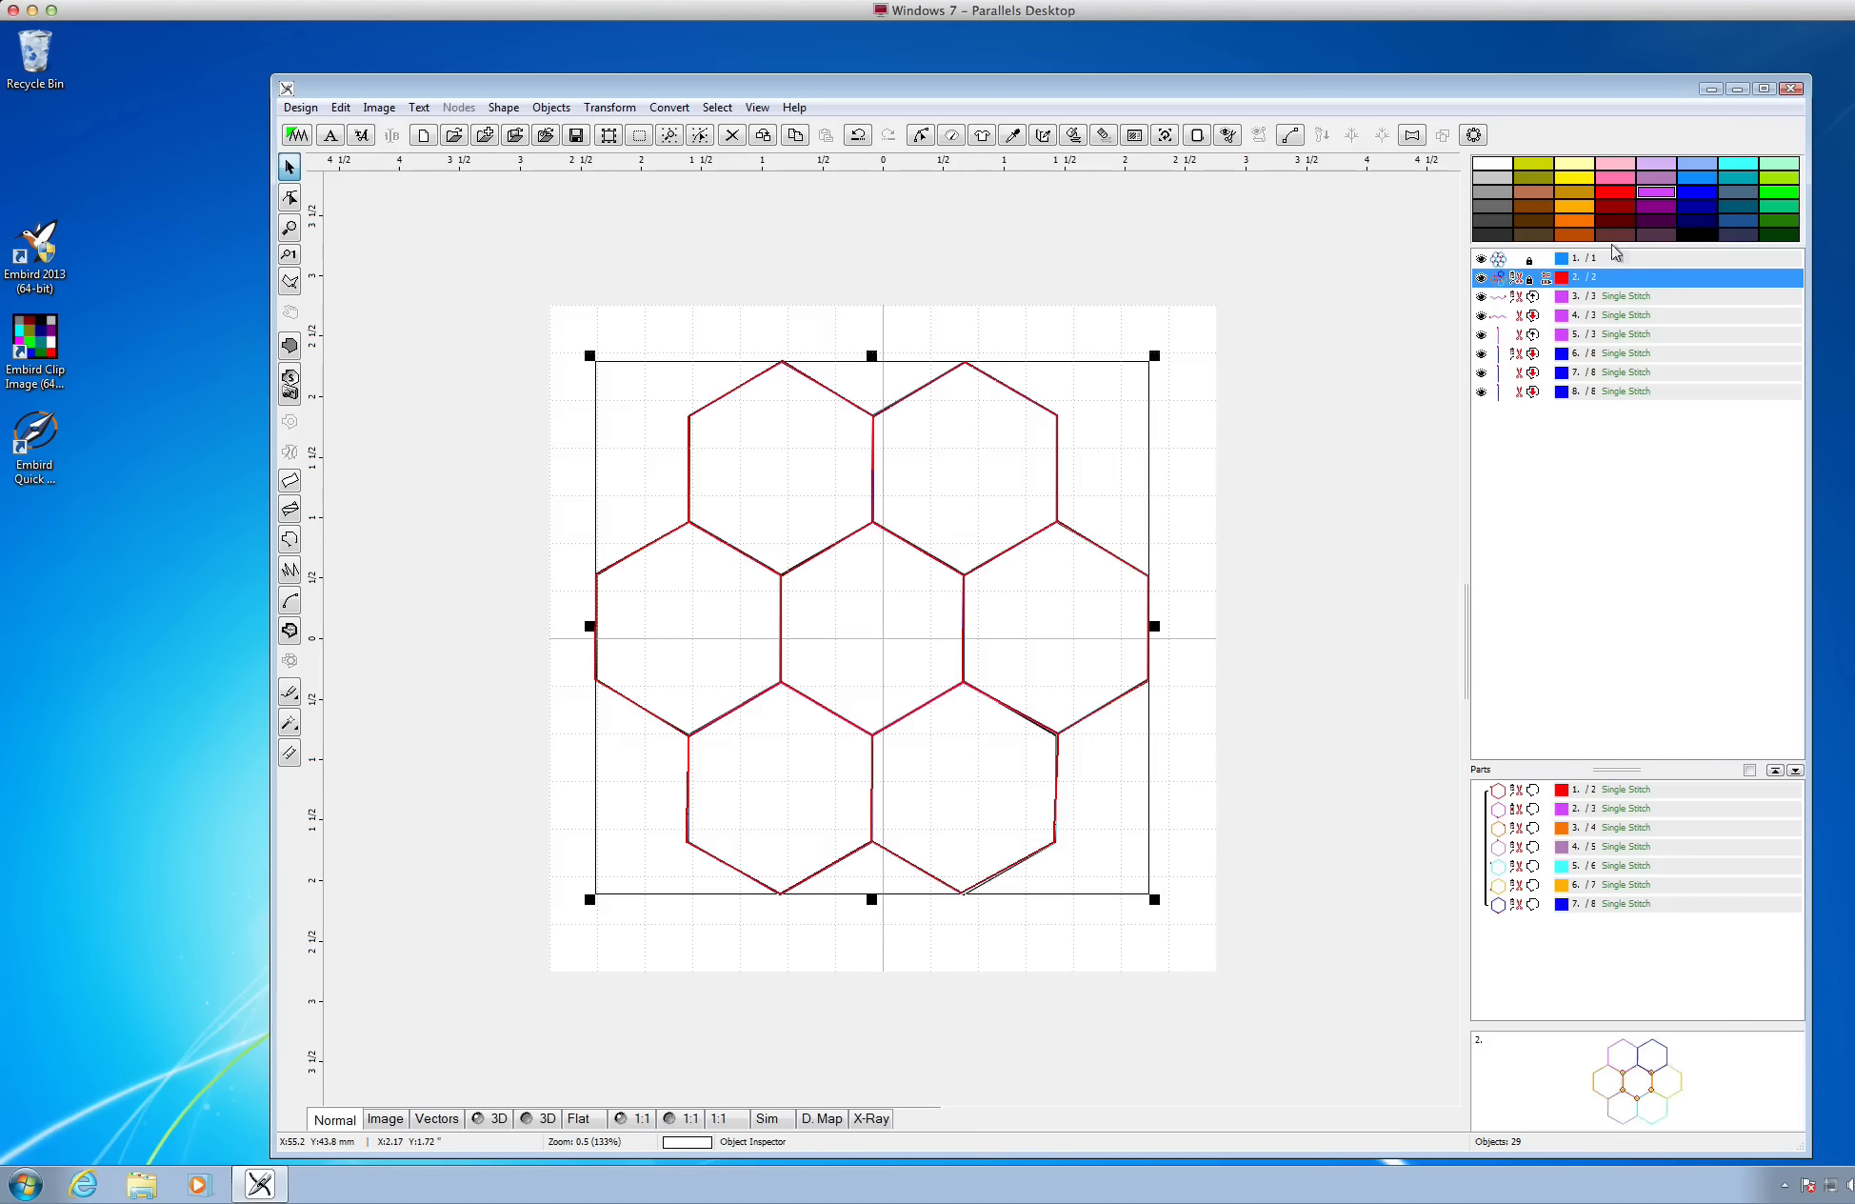
left_click_drag(1652, 196, 1571, 373)
left_click_drag(1658, 196, 1572, 400)
Select the seam lines, objects 3 to 8, and choose the Needles 2 sample for them in their parameters
left_click(1694, 356)
left_click(1691, 299)
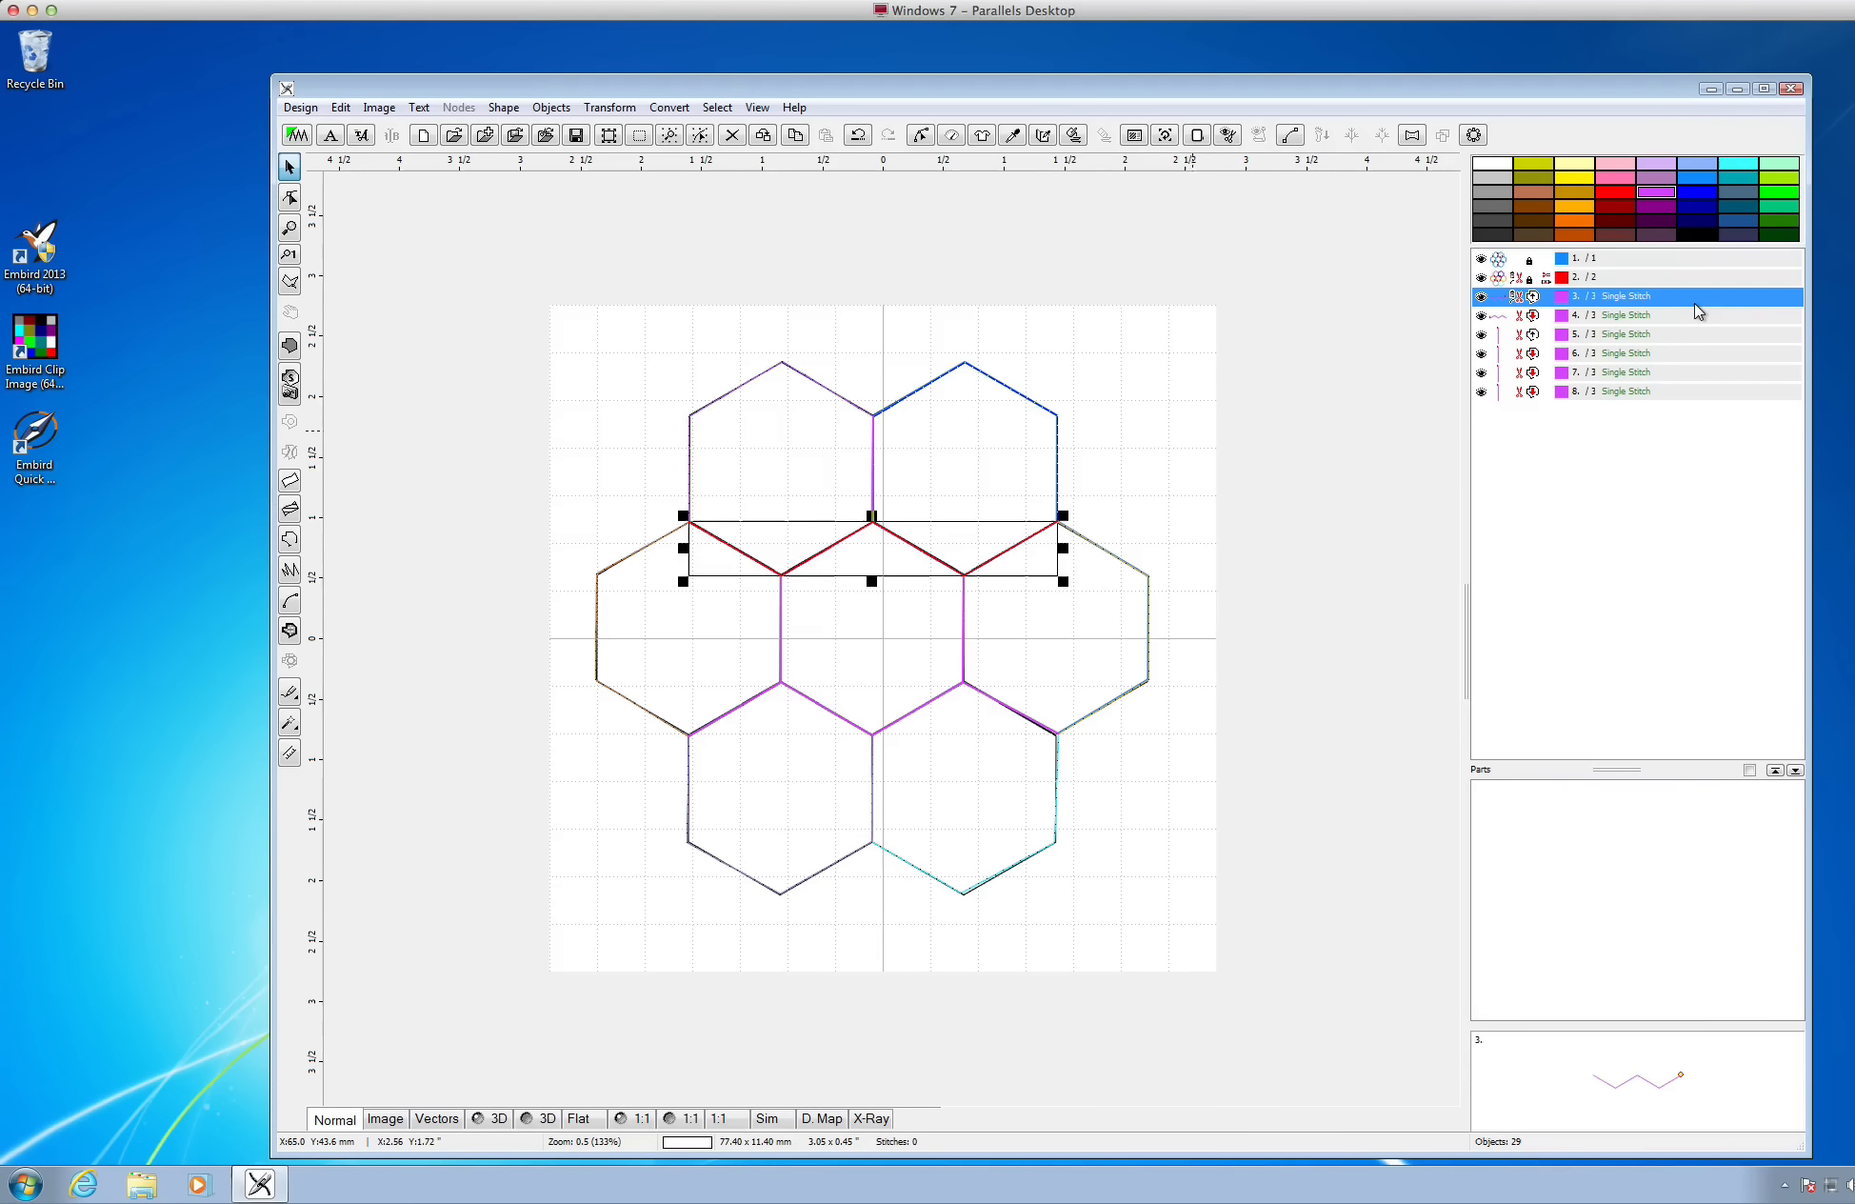
left_click(1655, 392, "shift")
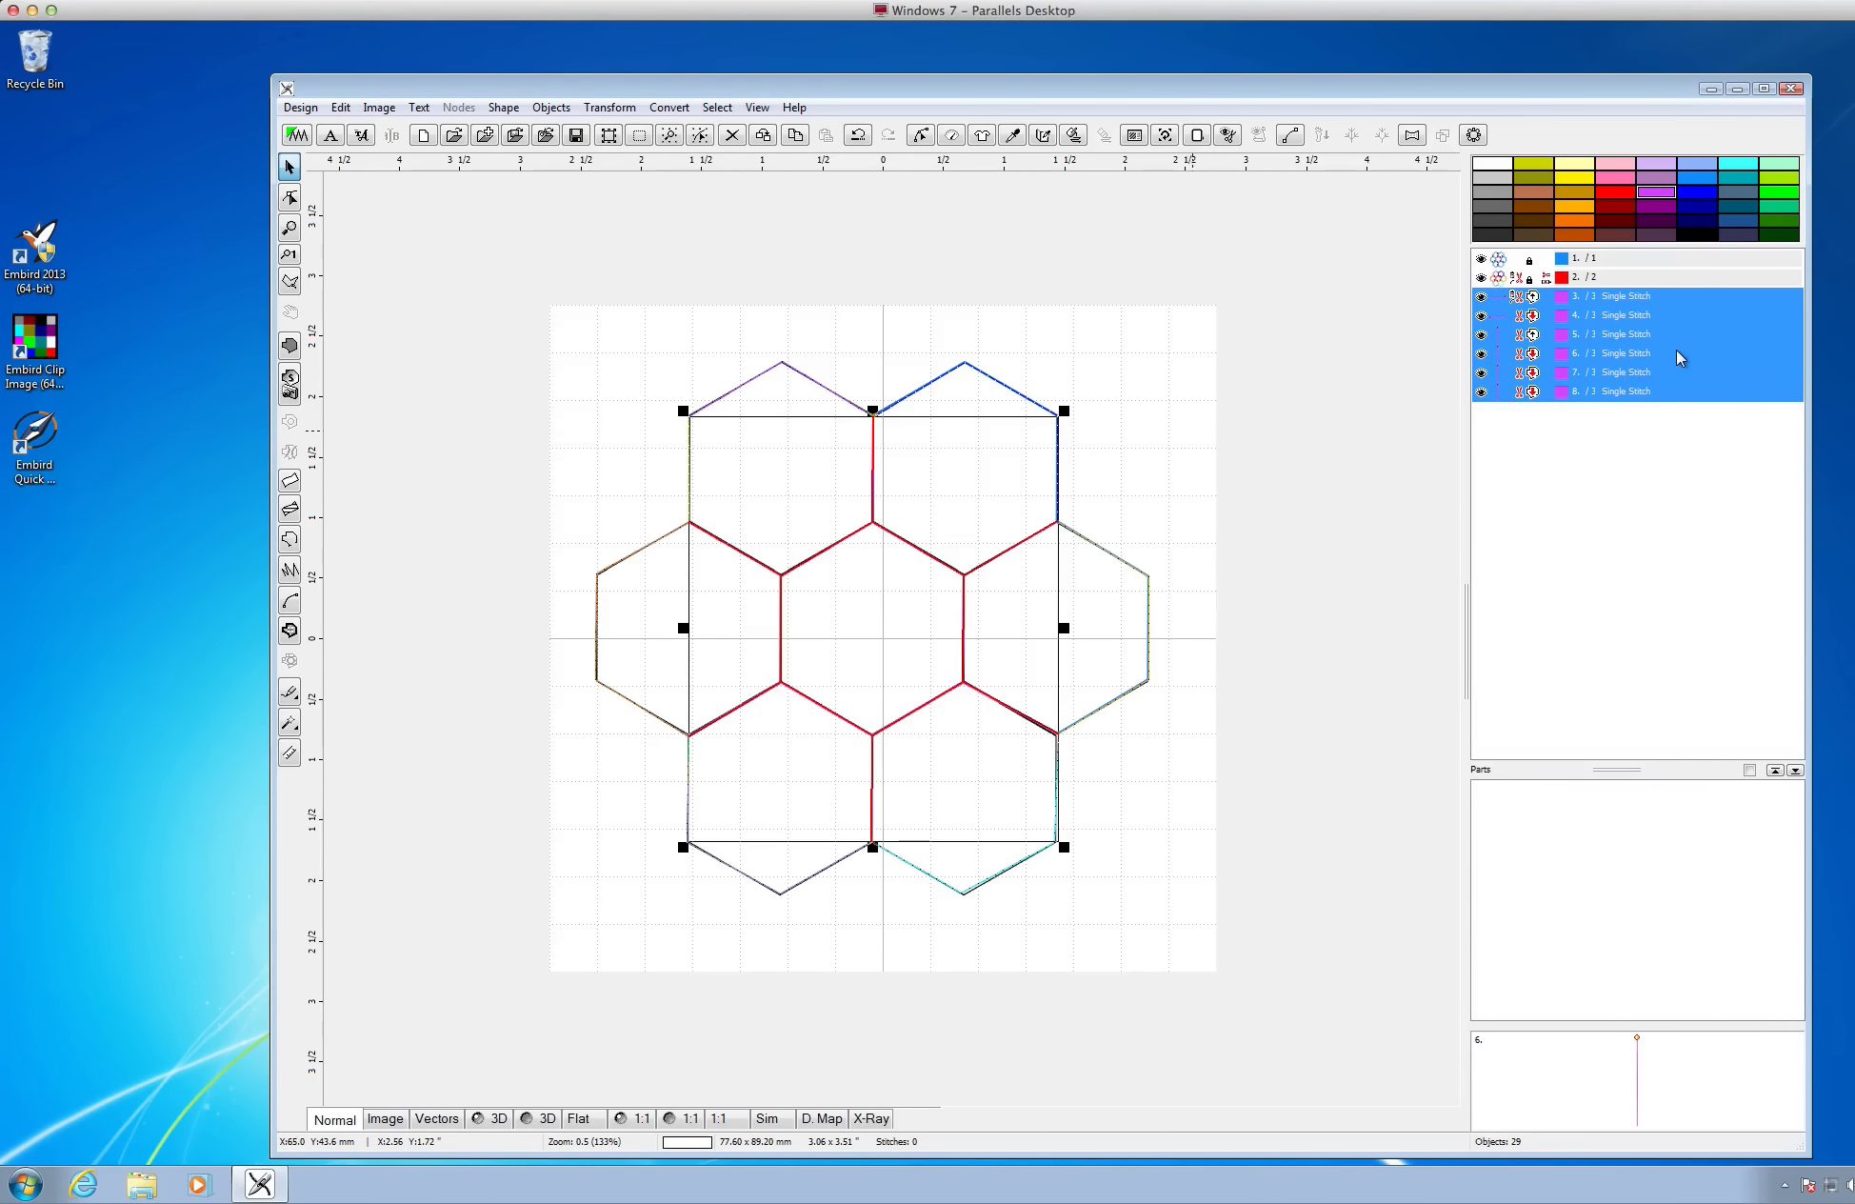
right_click(1679, 357)
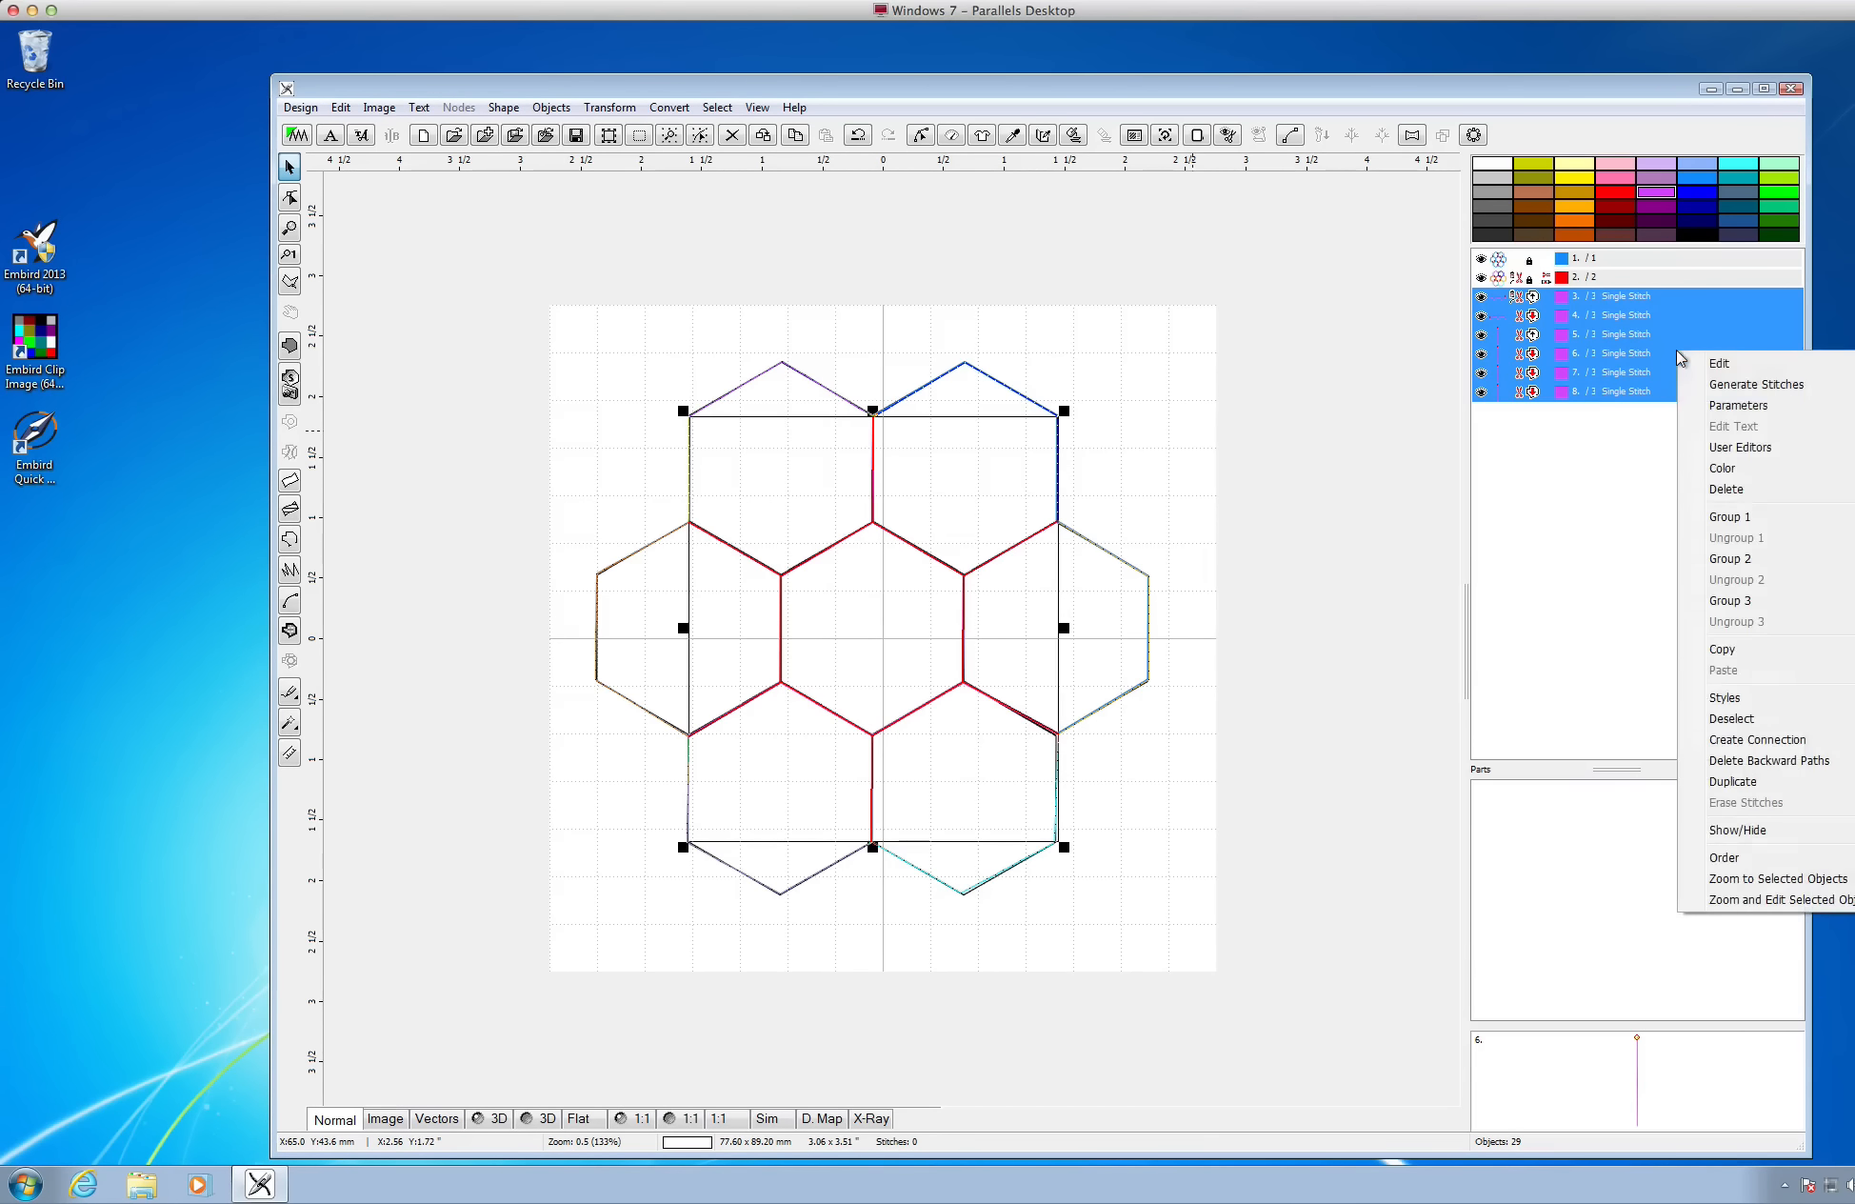
left_click(1720, 407)
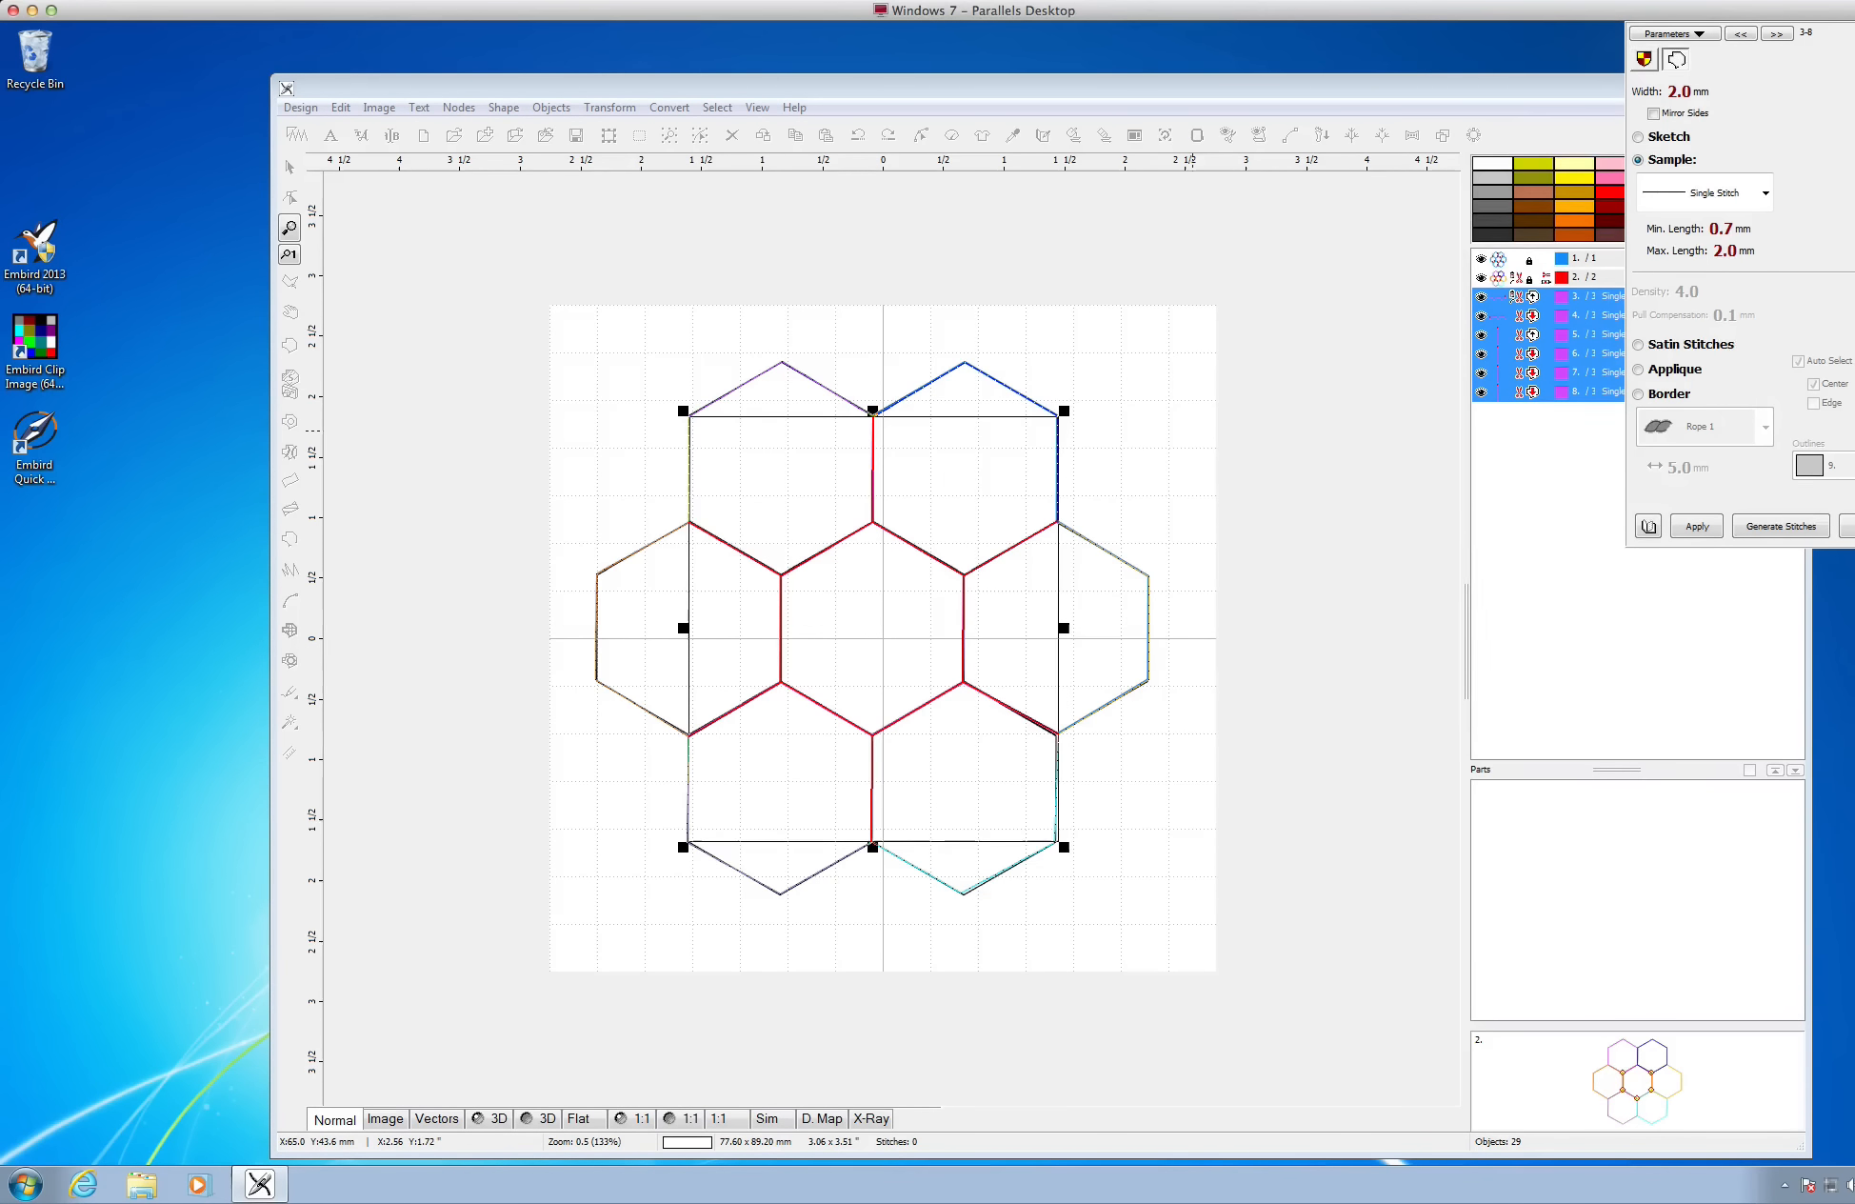
left_click_drag(1852, 32, 1238, 393)
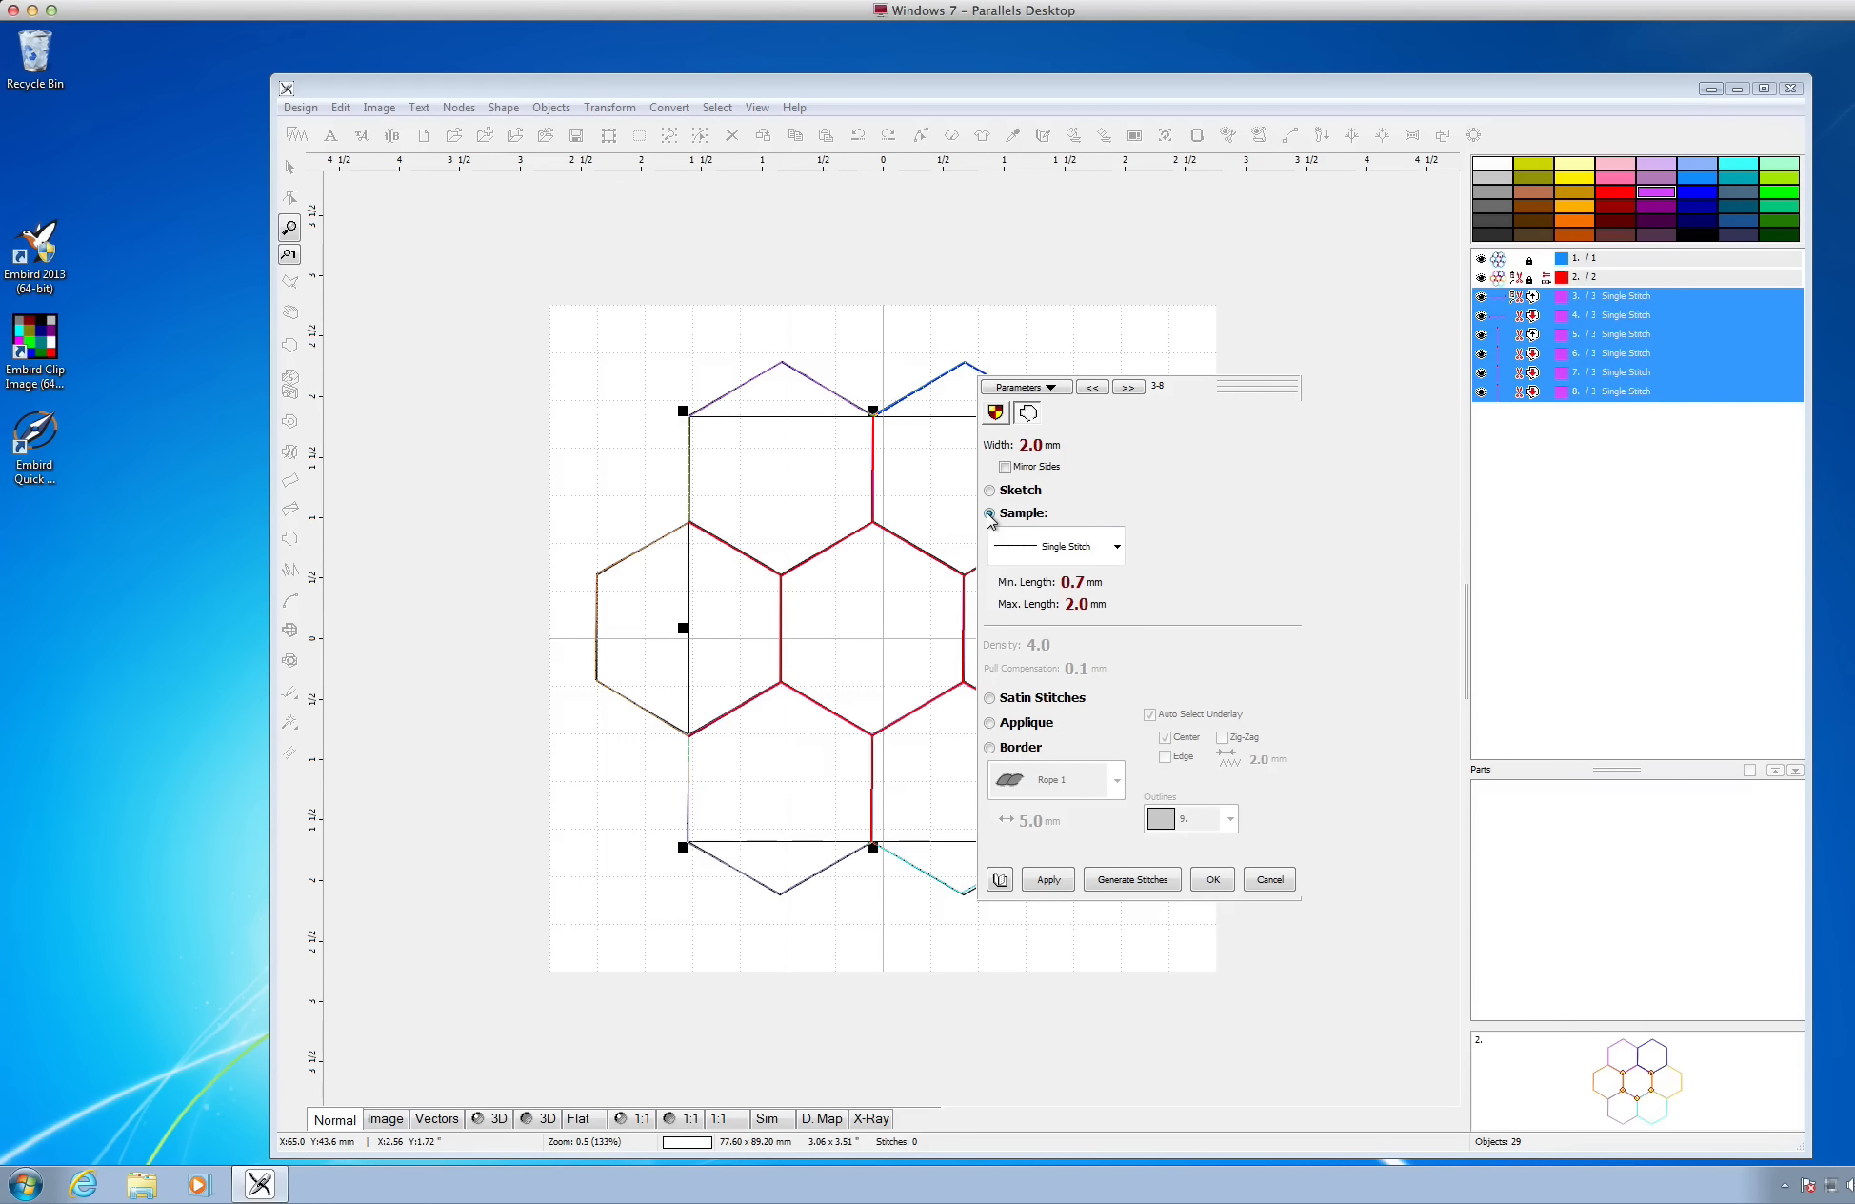
left_click(1117, 547)
left_click_drag(1116, 647, 1115, 678)
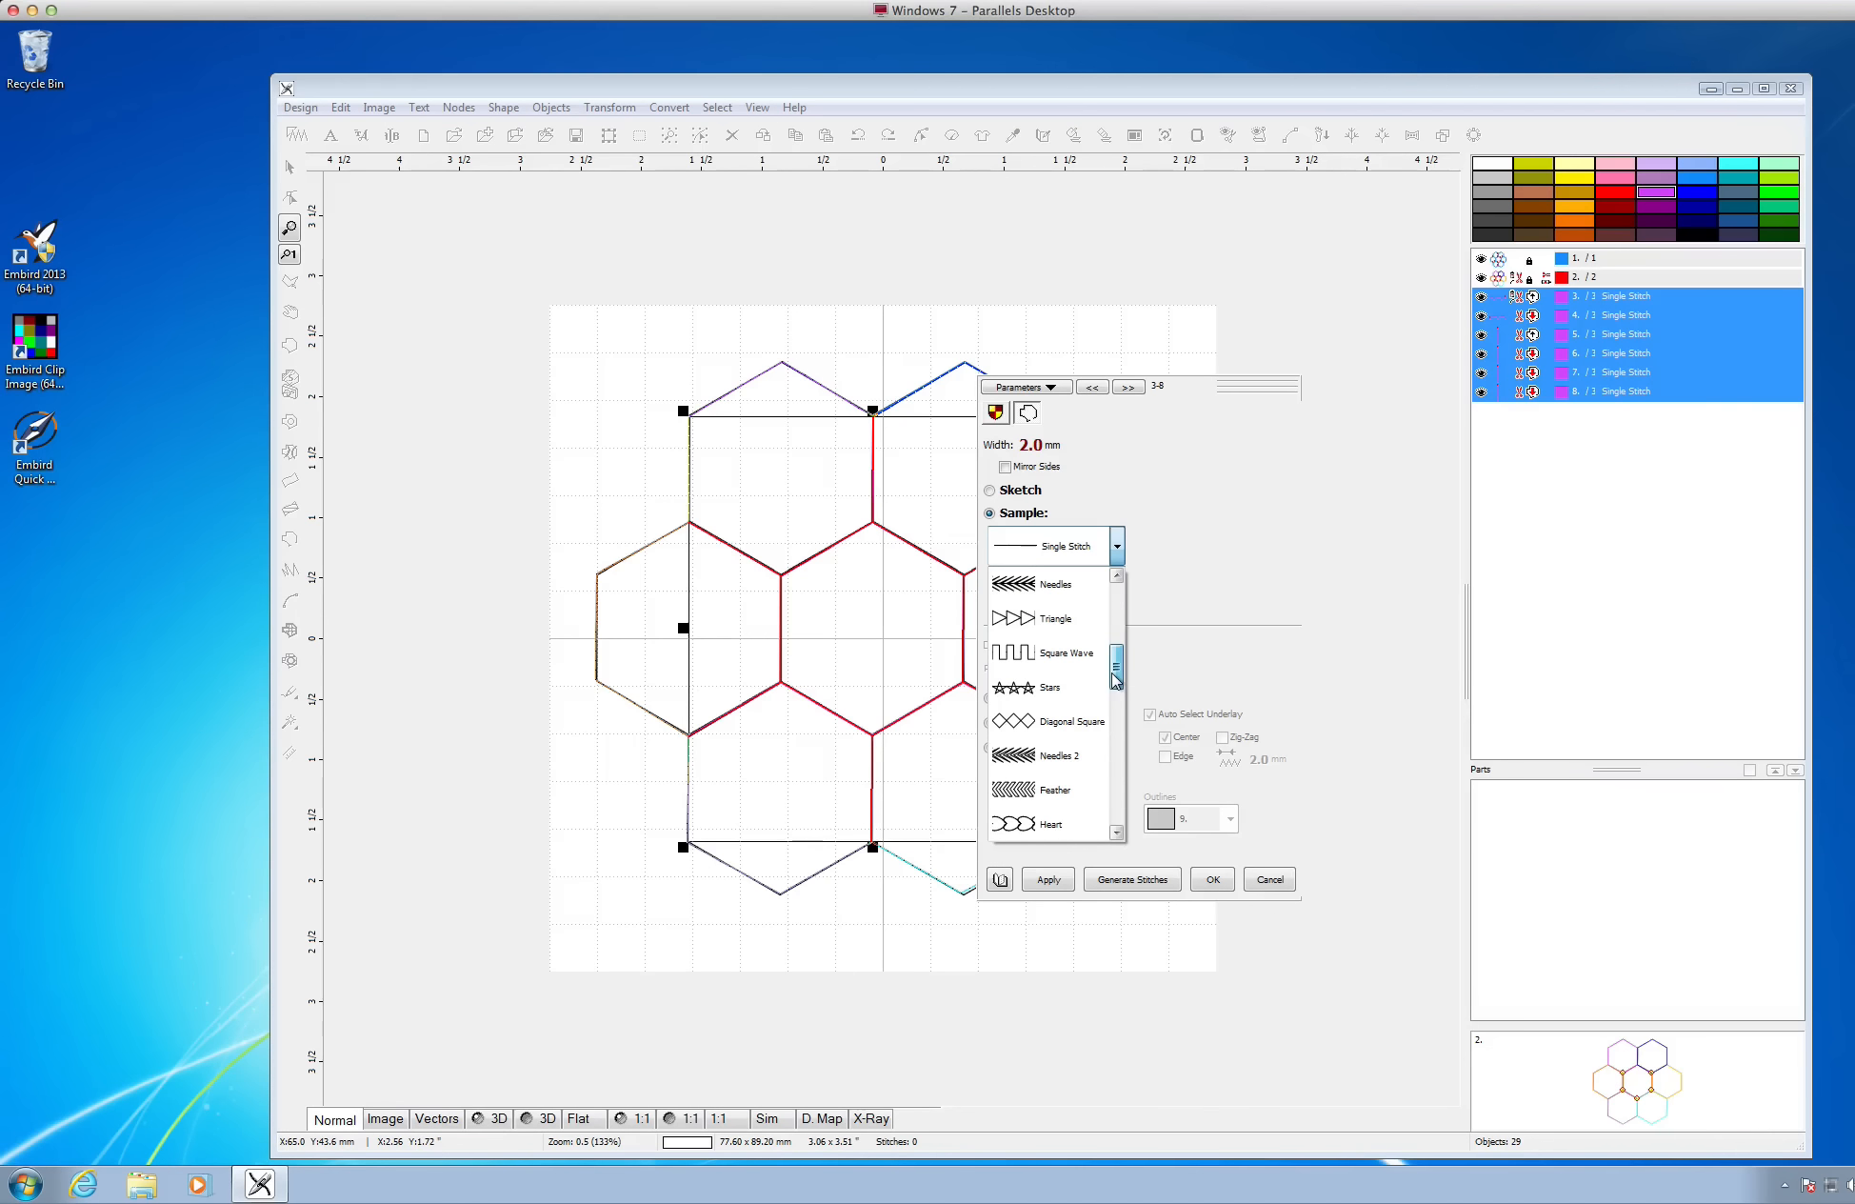
left_click(1026, 757)
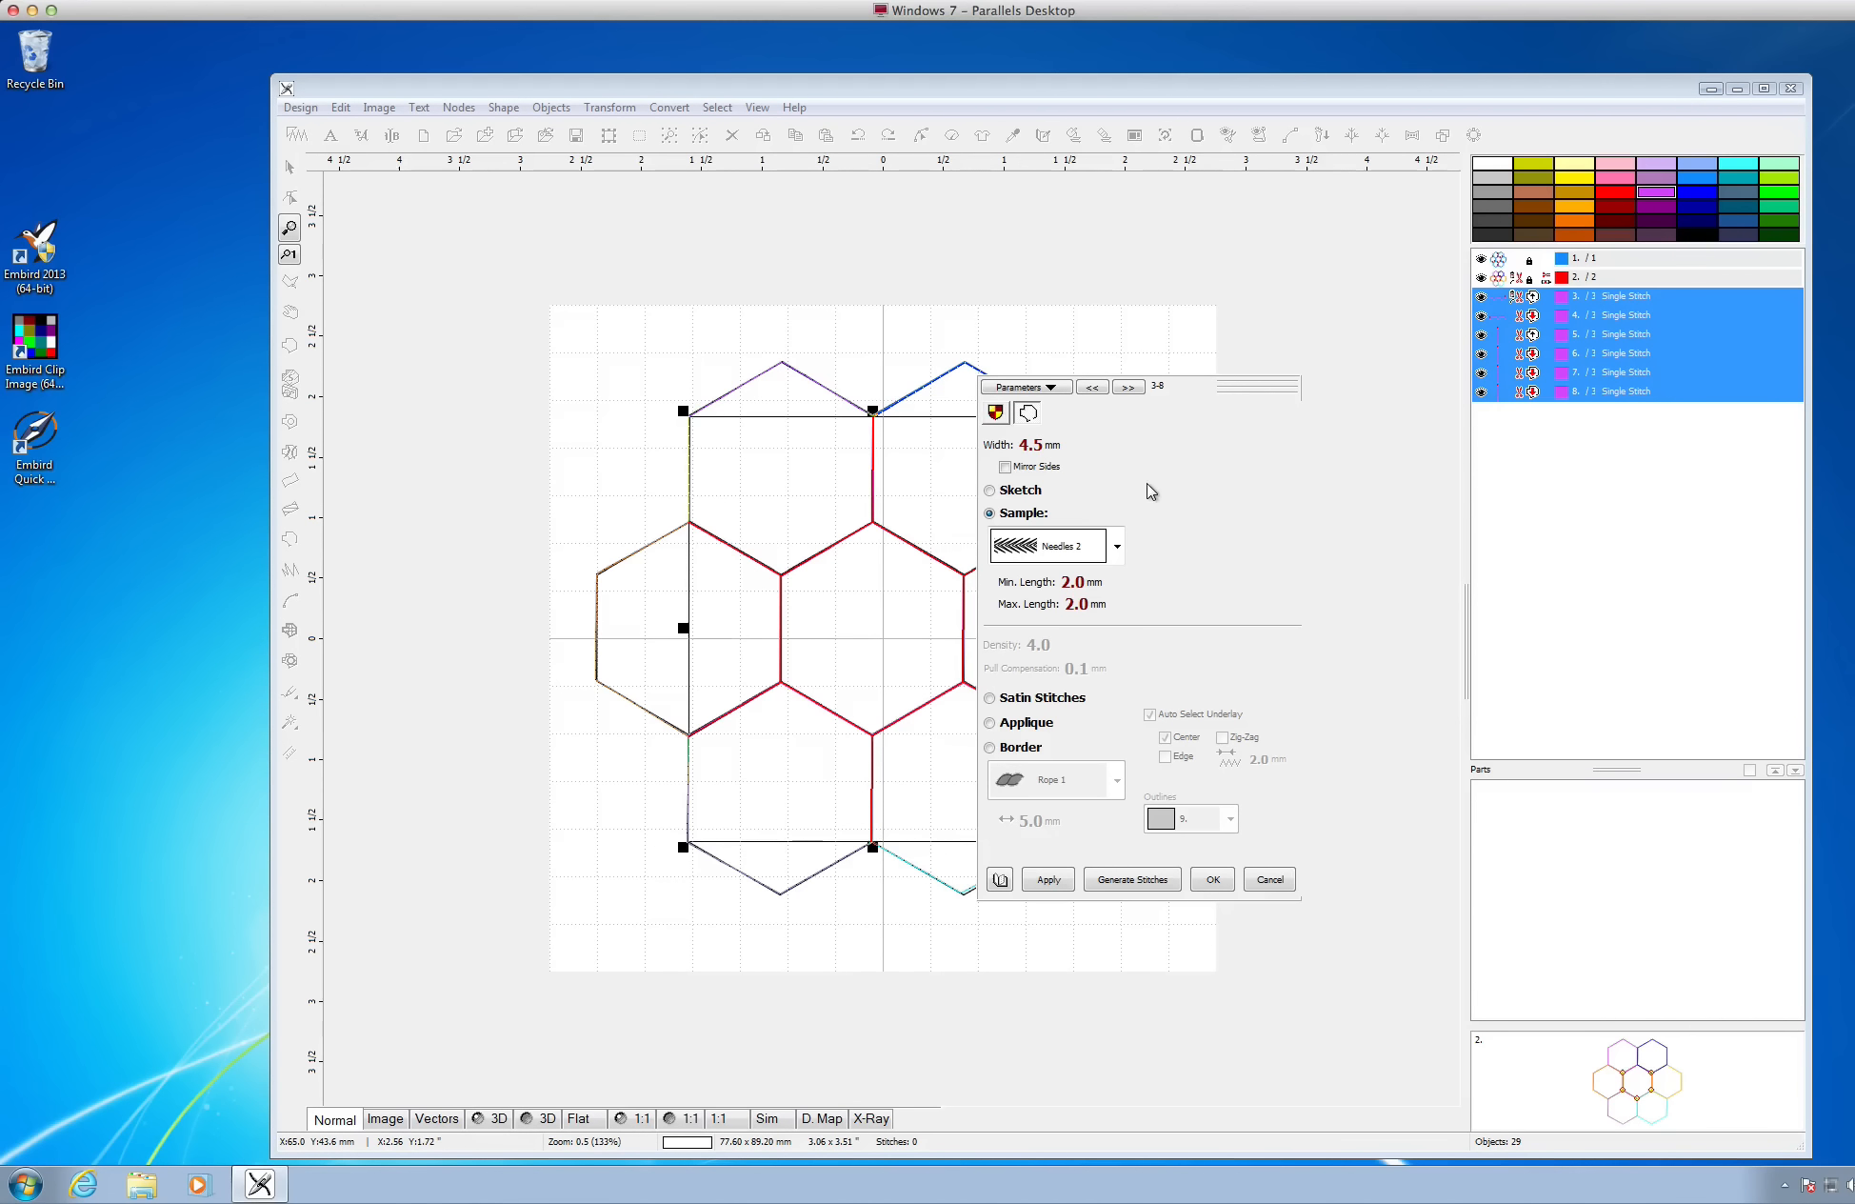
Generate the Needles 2 stitches for seam lines 3 to 8, check objects 8 and 3 individually, and clear the selection
left_click(1133, 879)
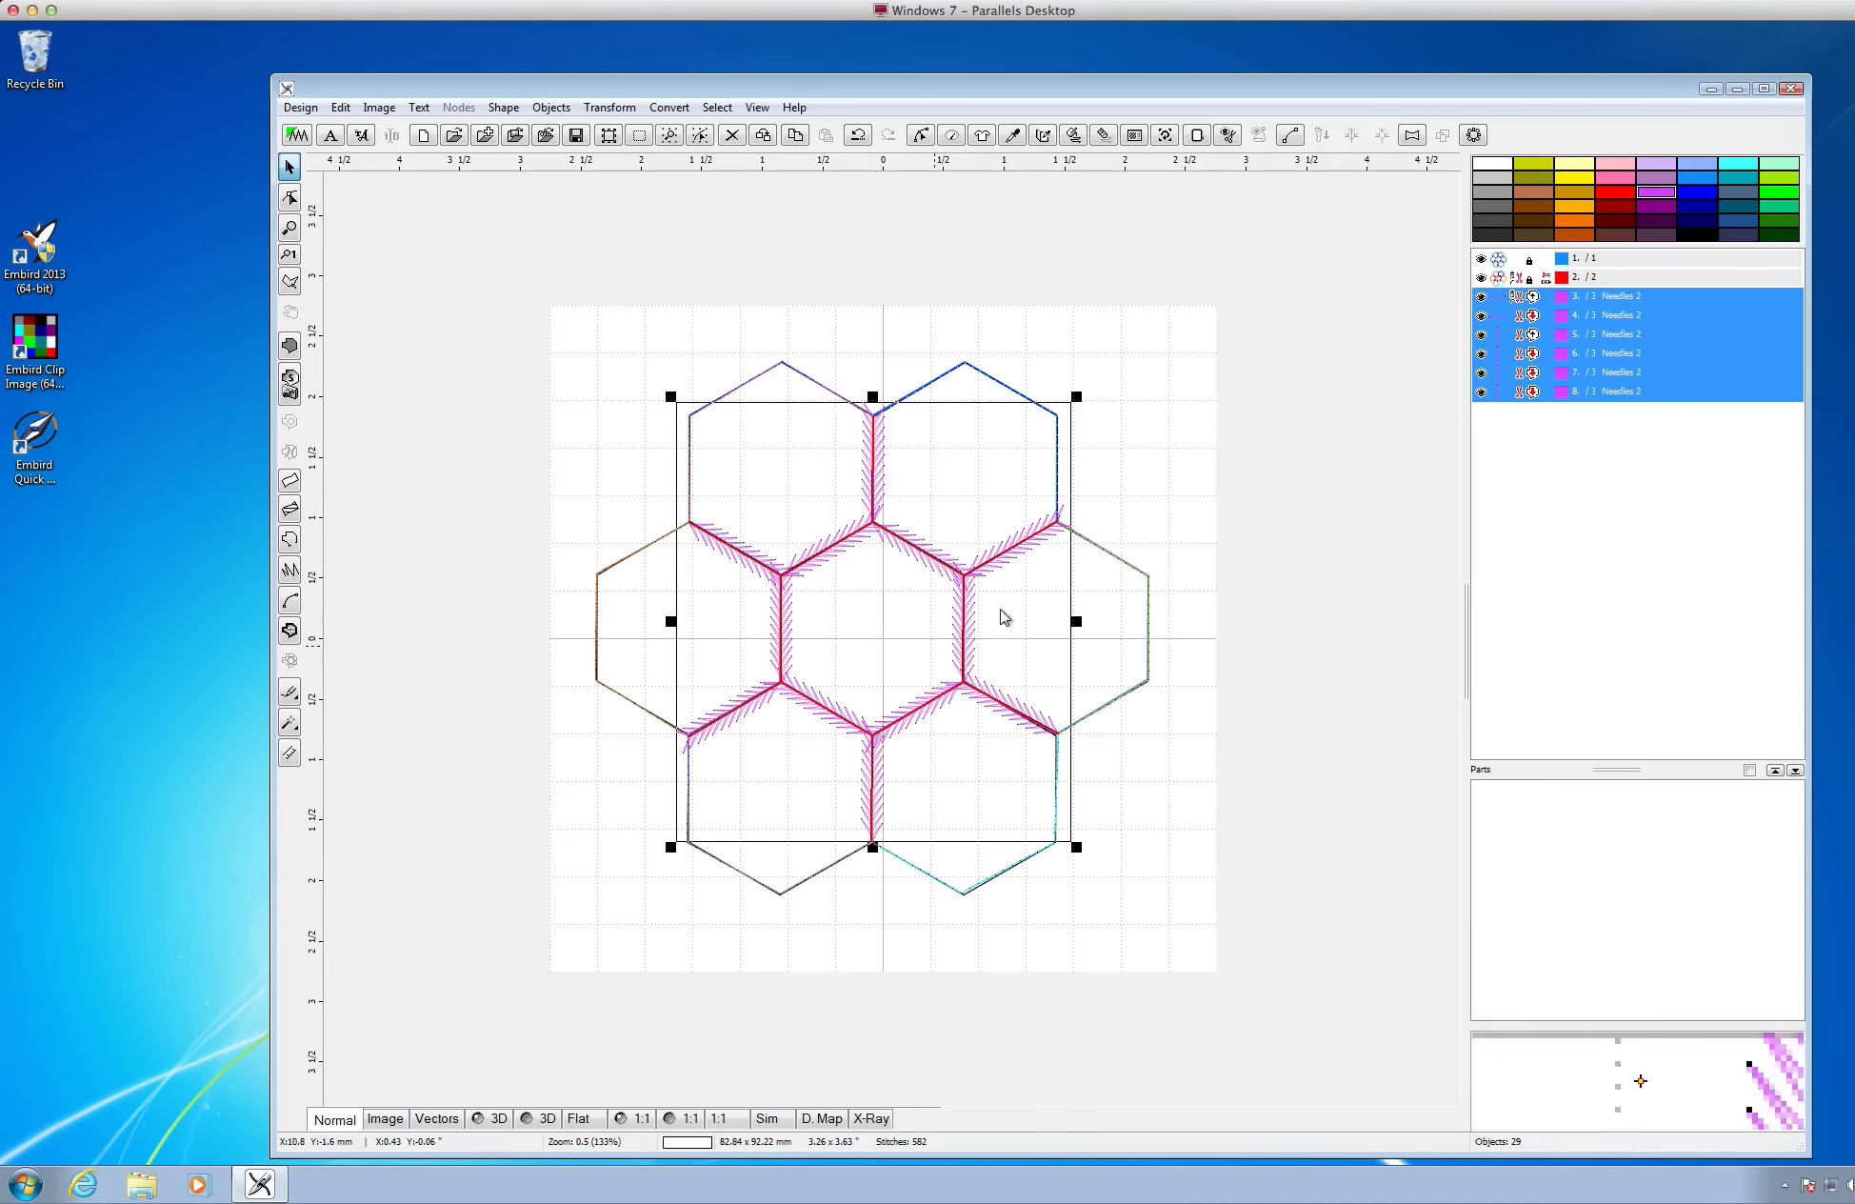
left_click(1545, 481)
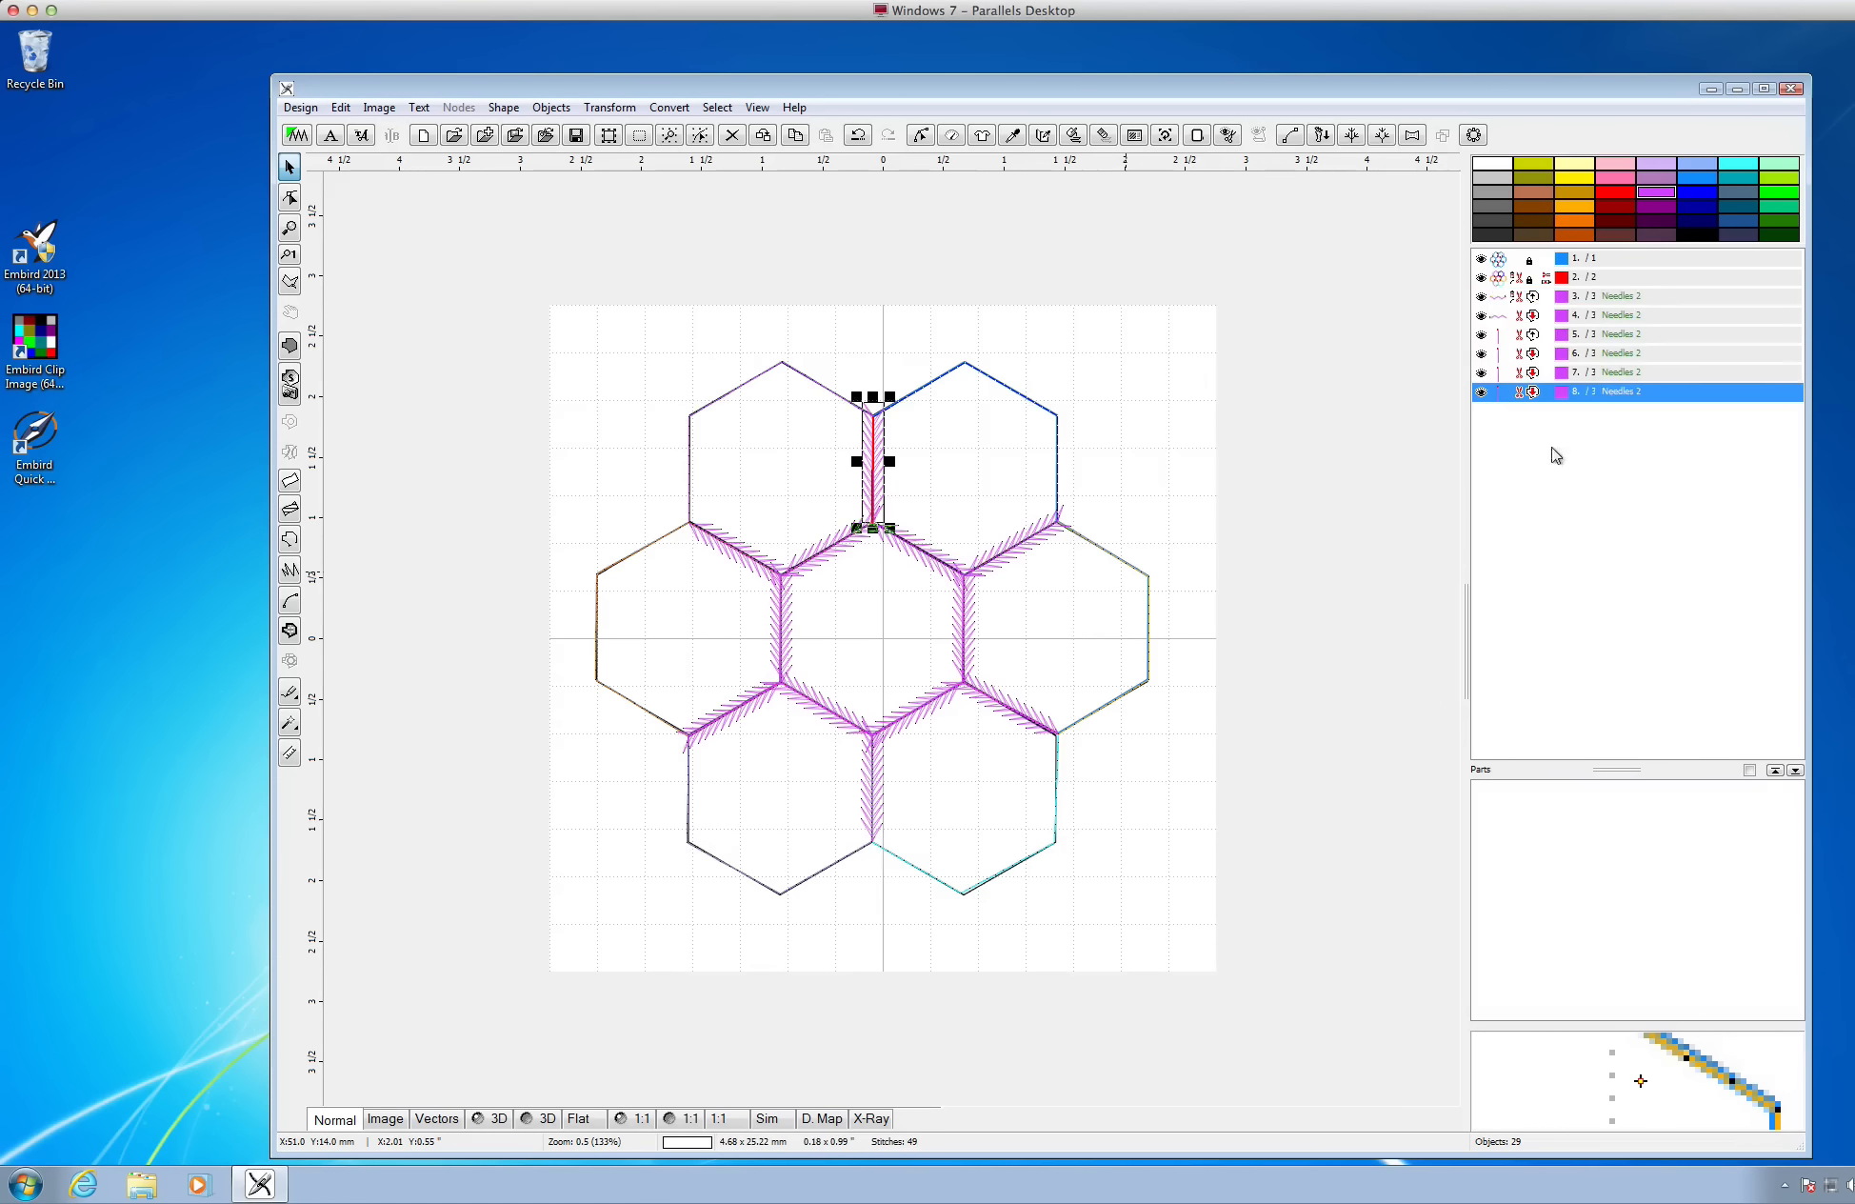
left_click(1665, 298)
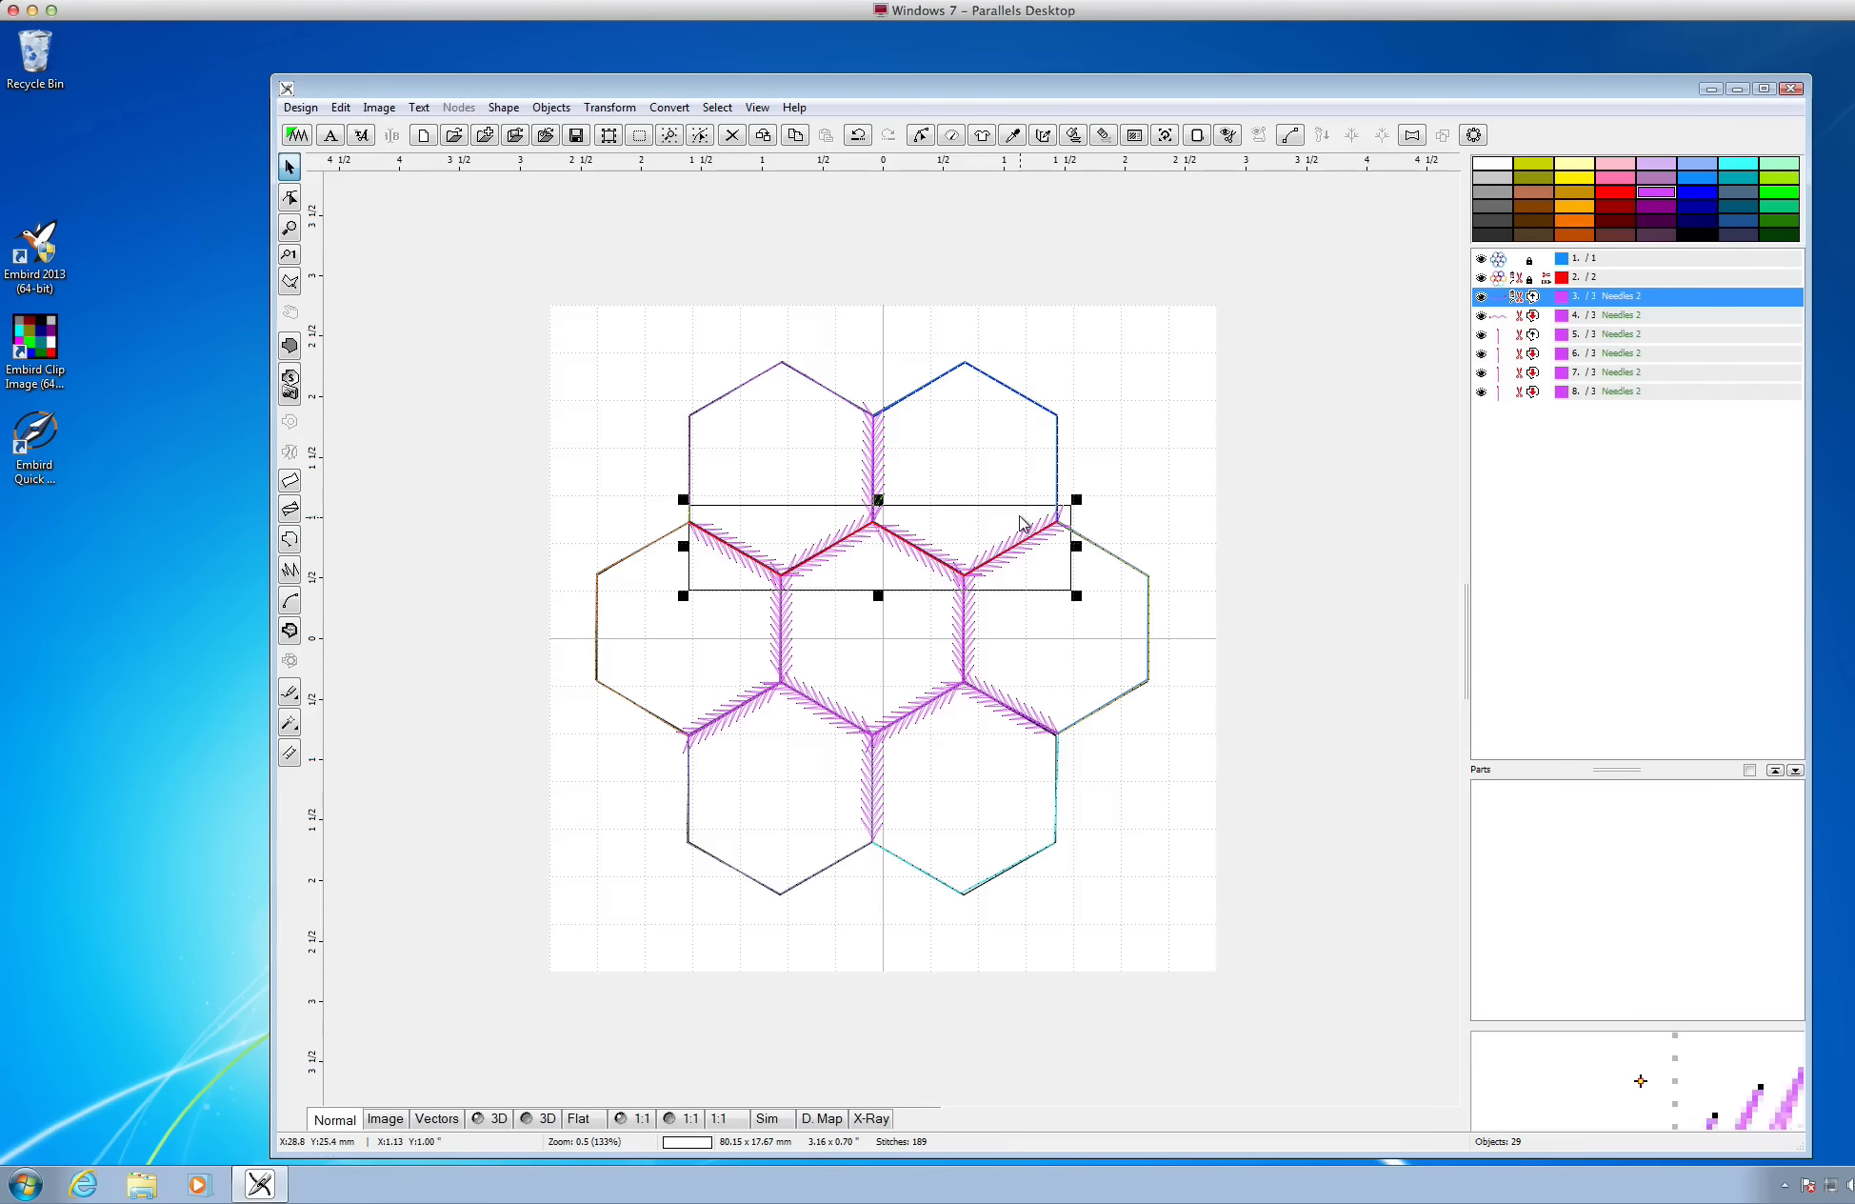
left_click(905, 424)
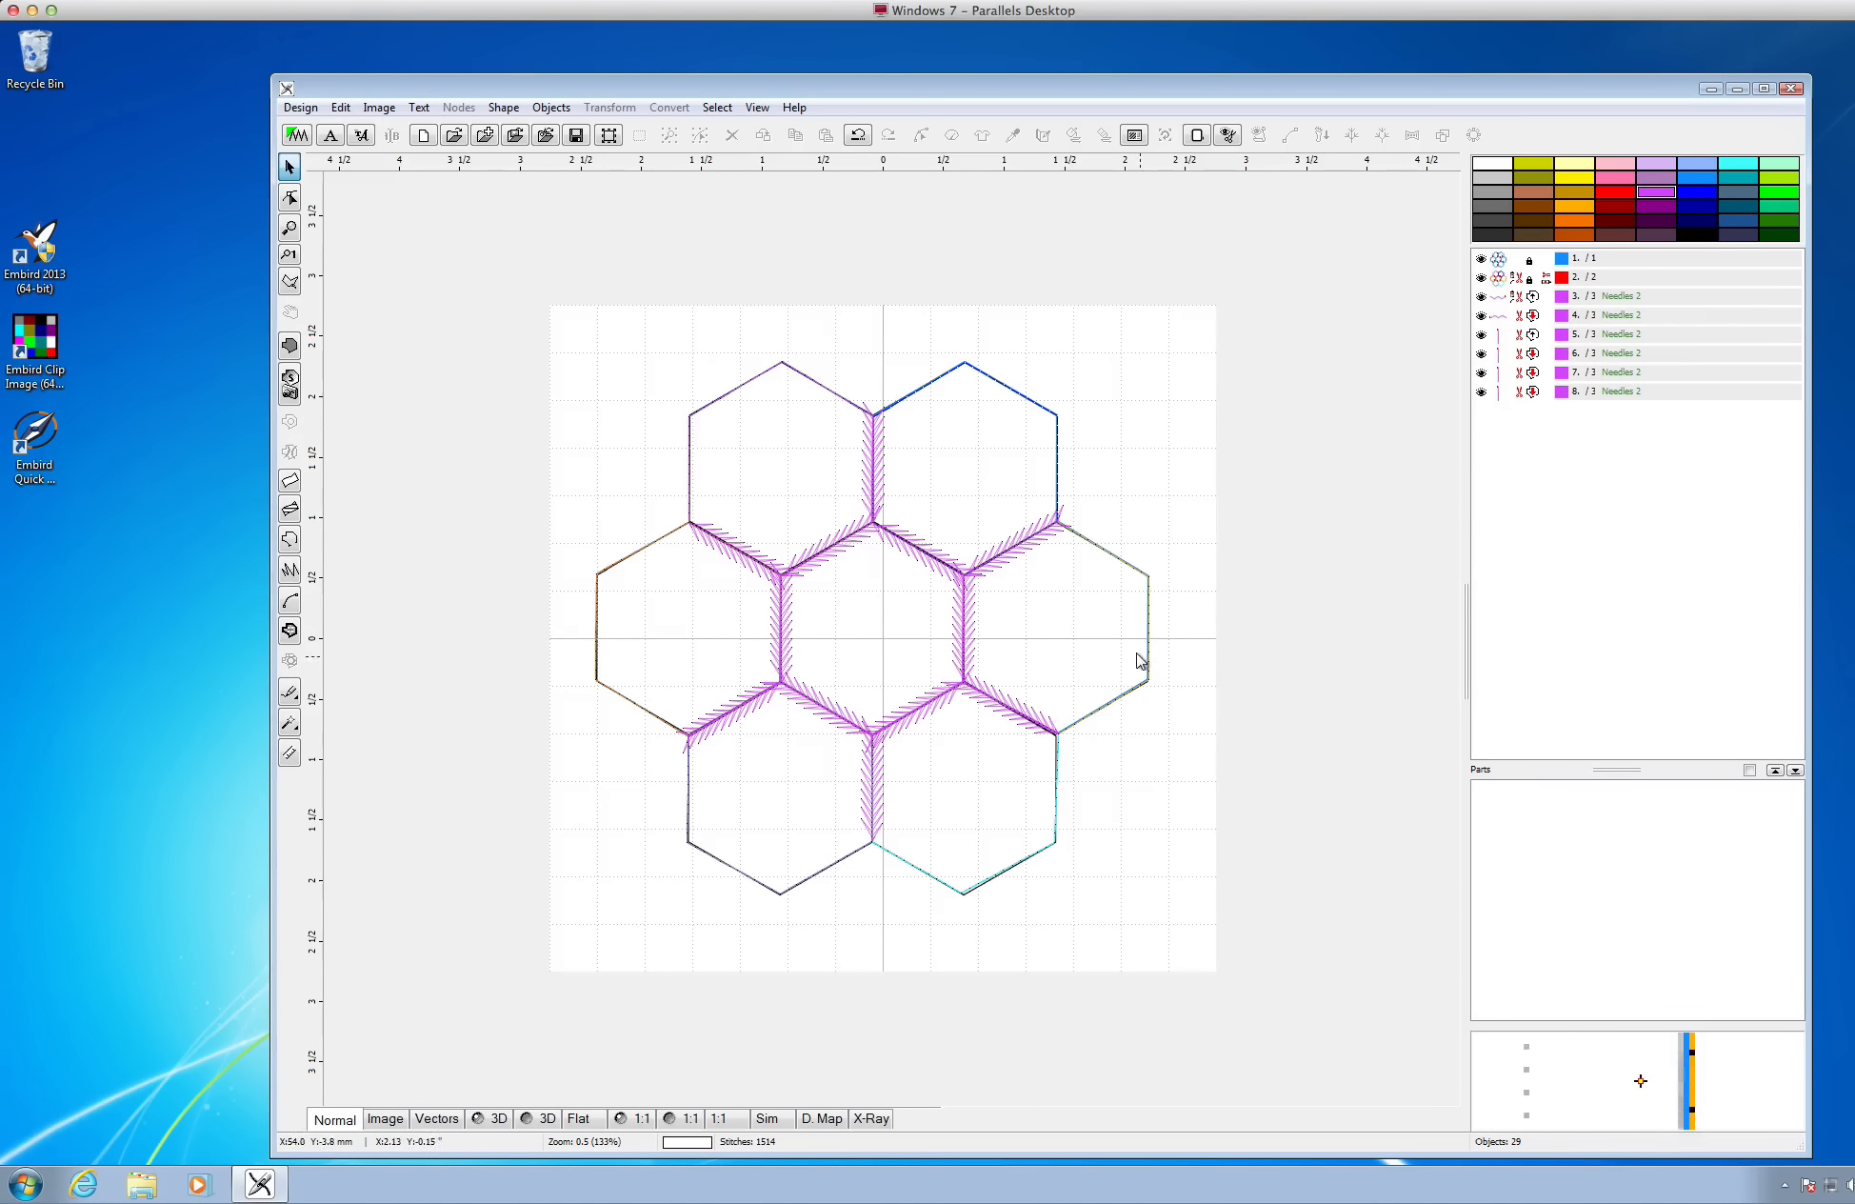
Start a single-stitch outline at the notch between the two top hexagons and trace the outer perimeter clockwise to the bottom centre notch
double_click(877, 415)
left_click_drag(968, 392, 968, 379)
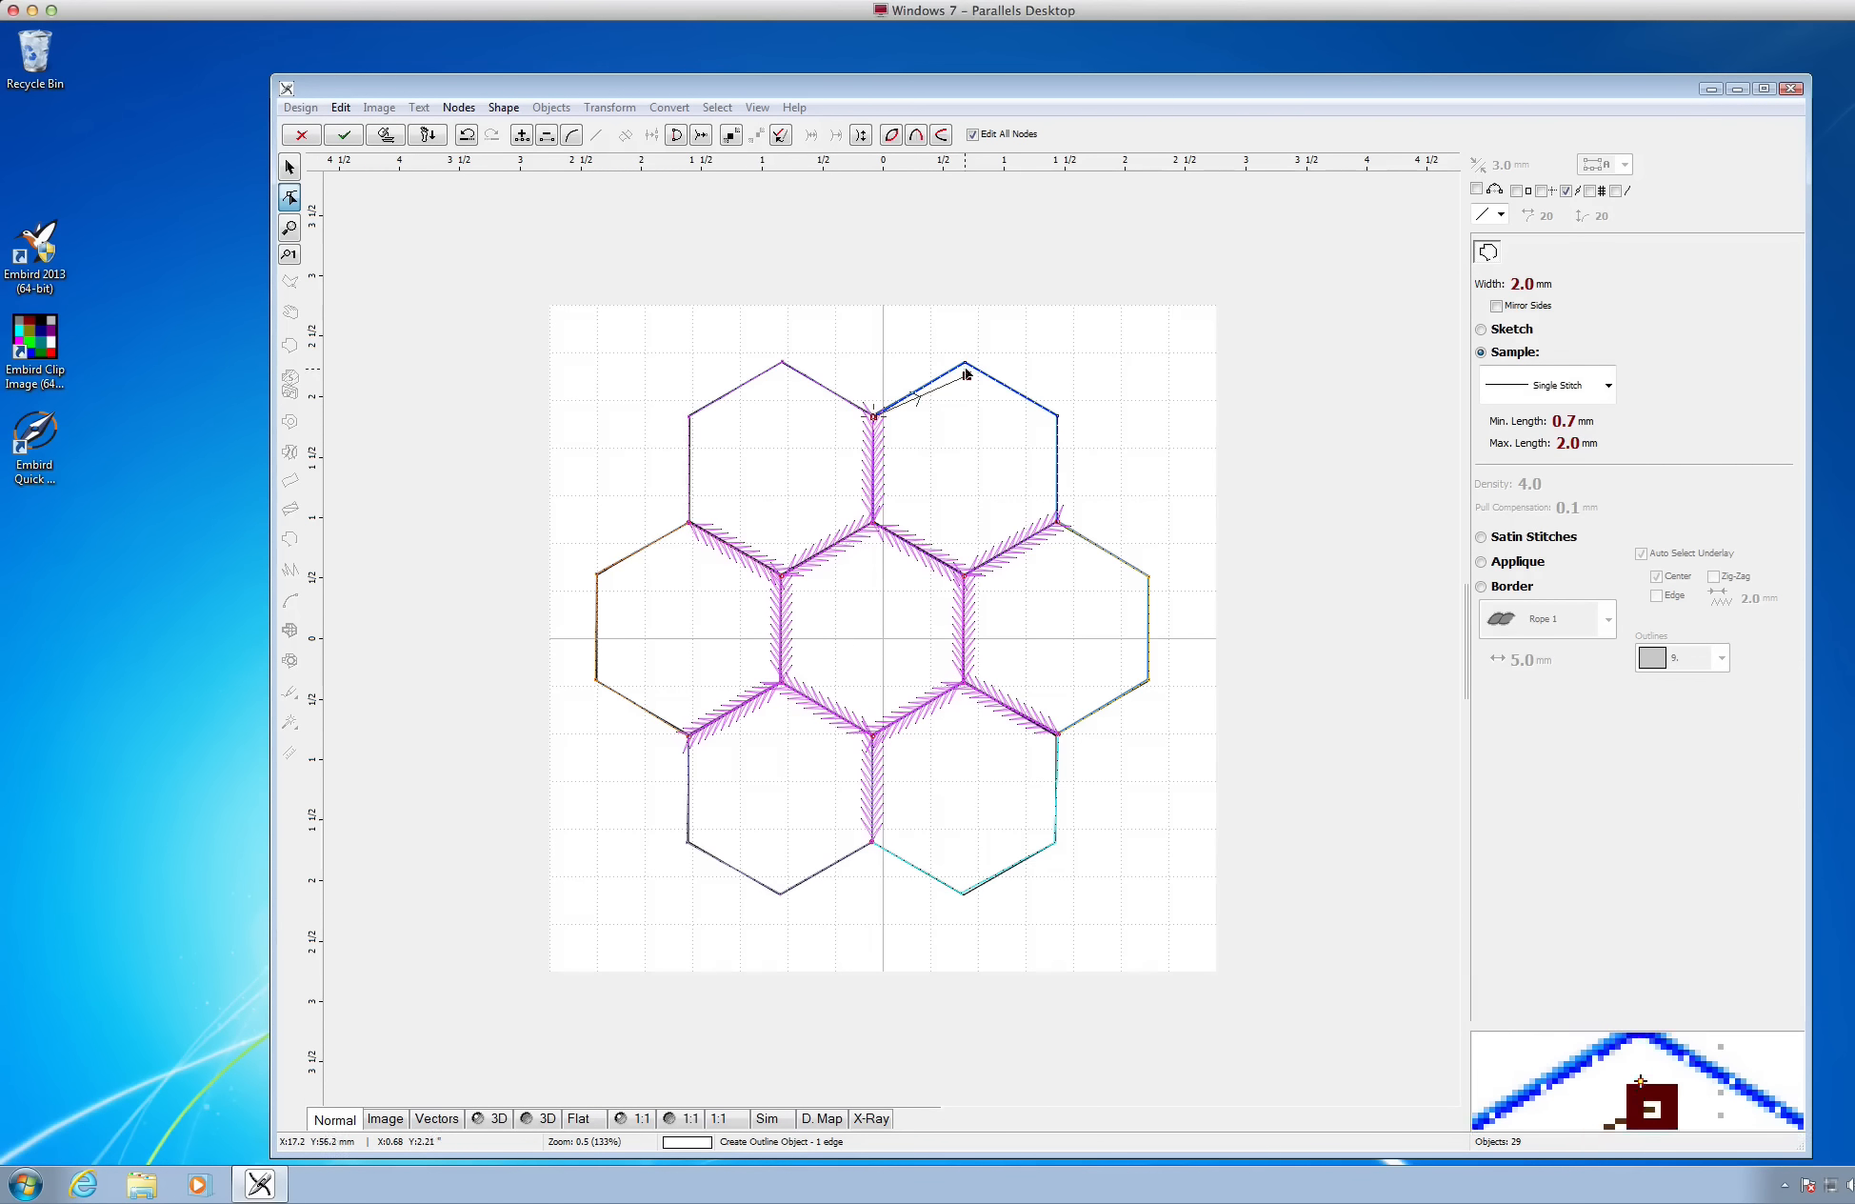
left_click(966, 363)
left_click(1056, 417)
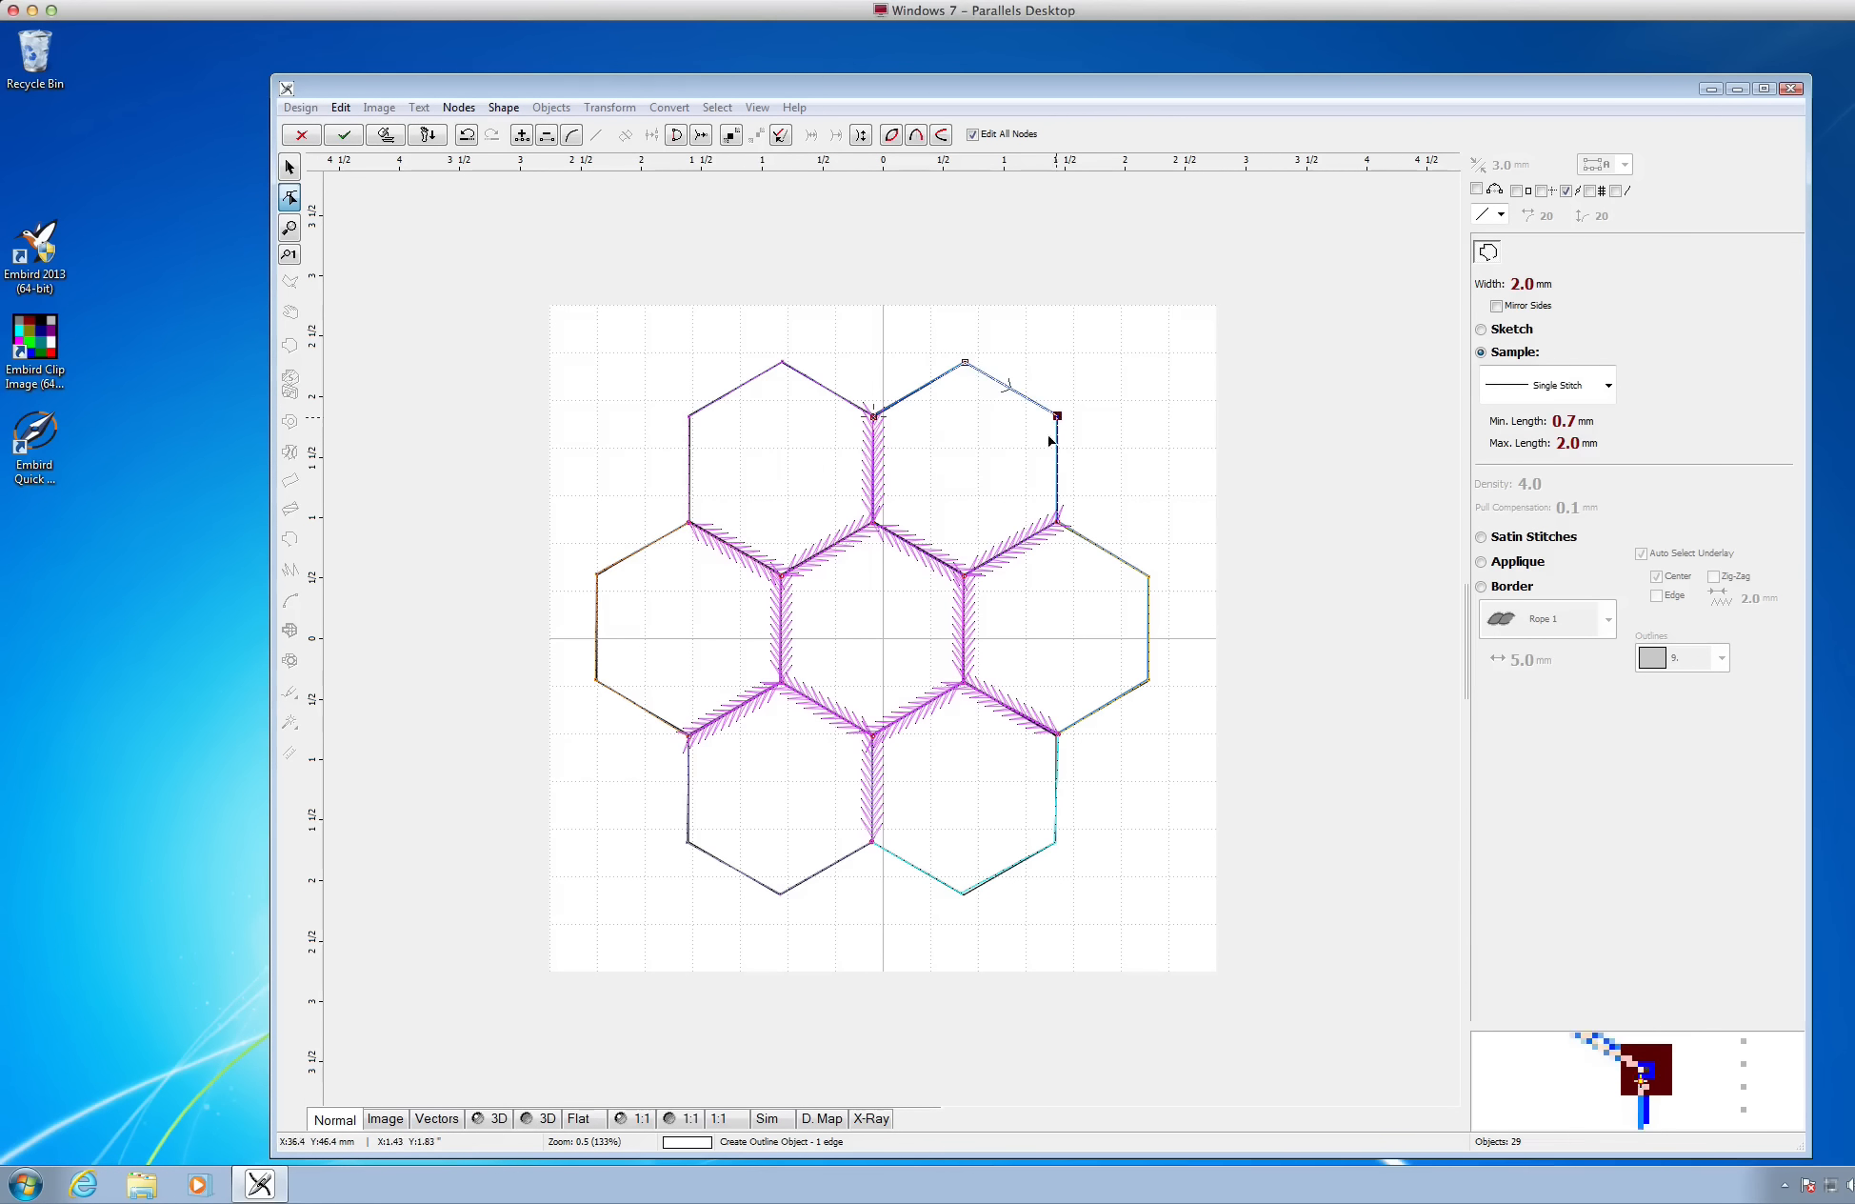
left_click(1058, 522)
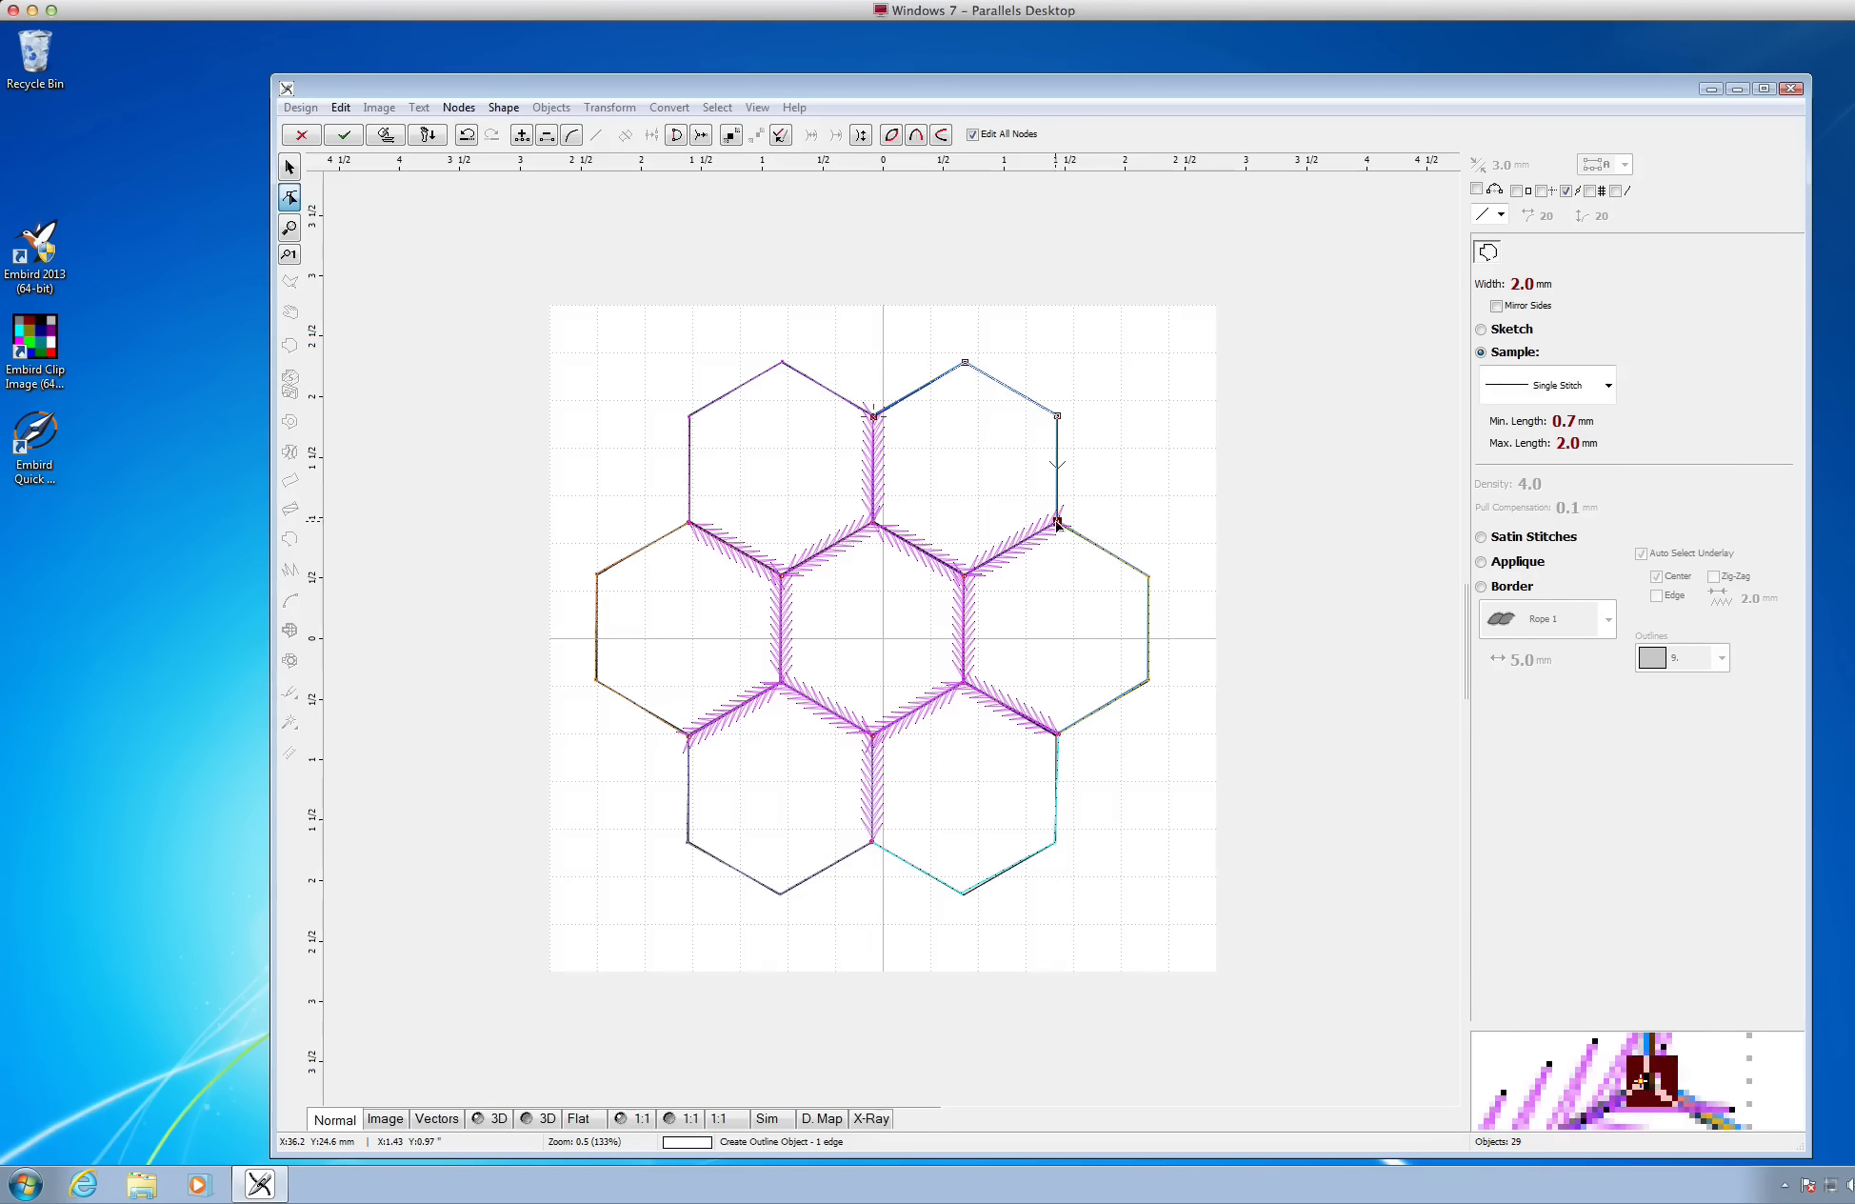
left_click(1149, 576)
left_click(1150, 679)
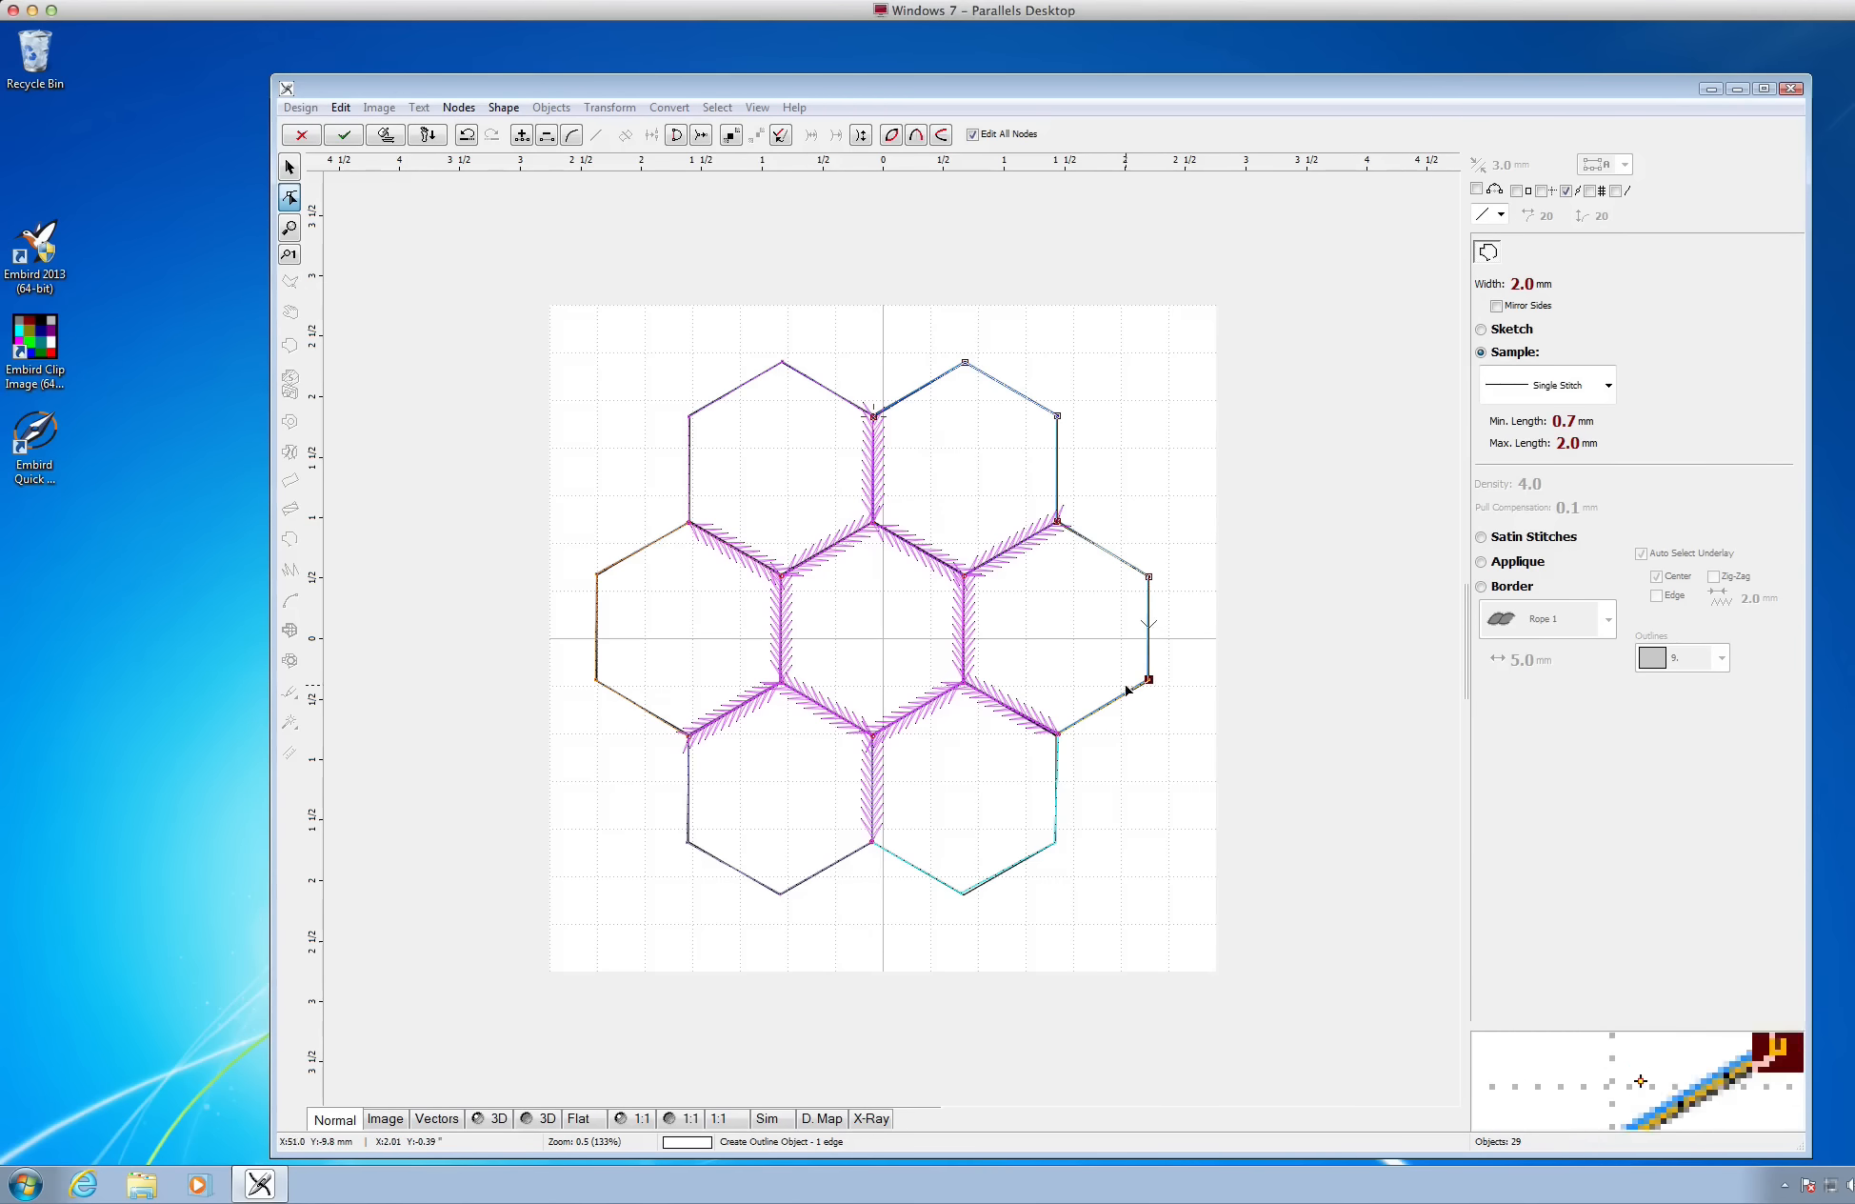
left_click(1058, 733)
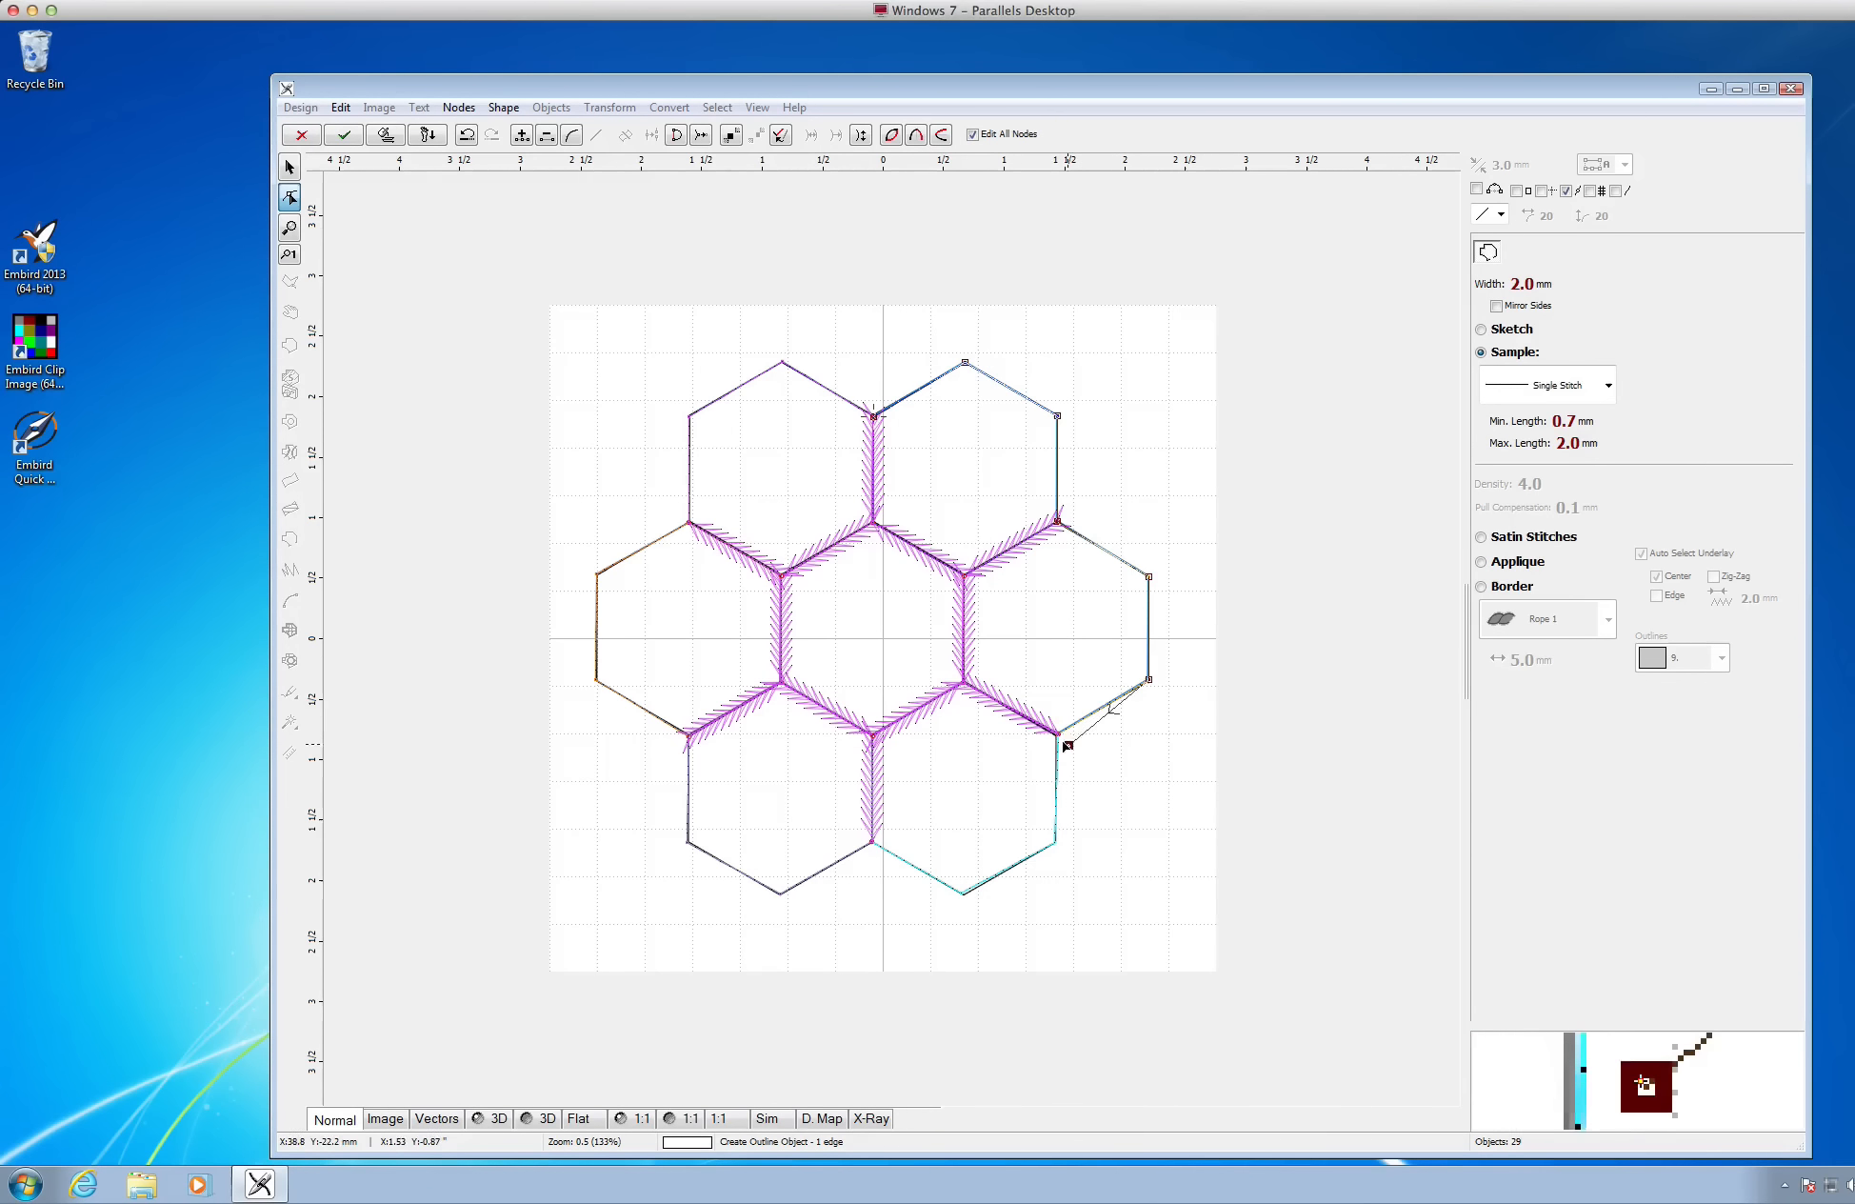
left_click(1055, 842)
left_click(960, 891)
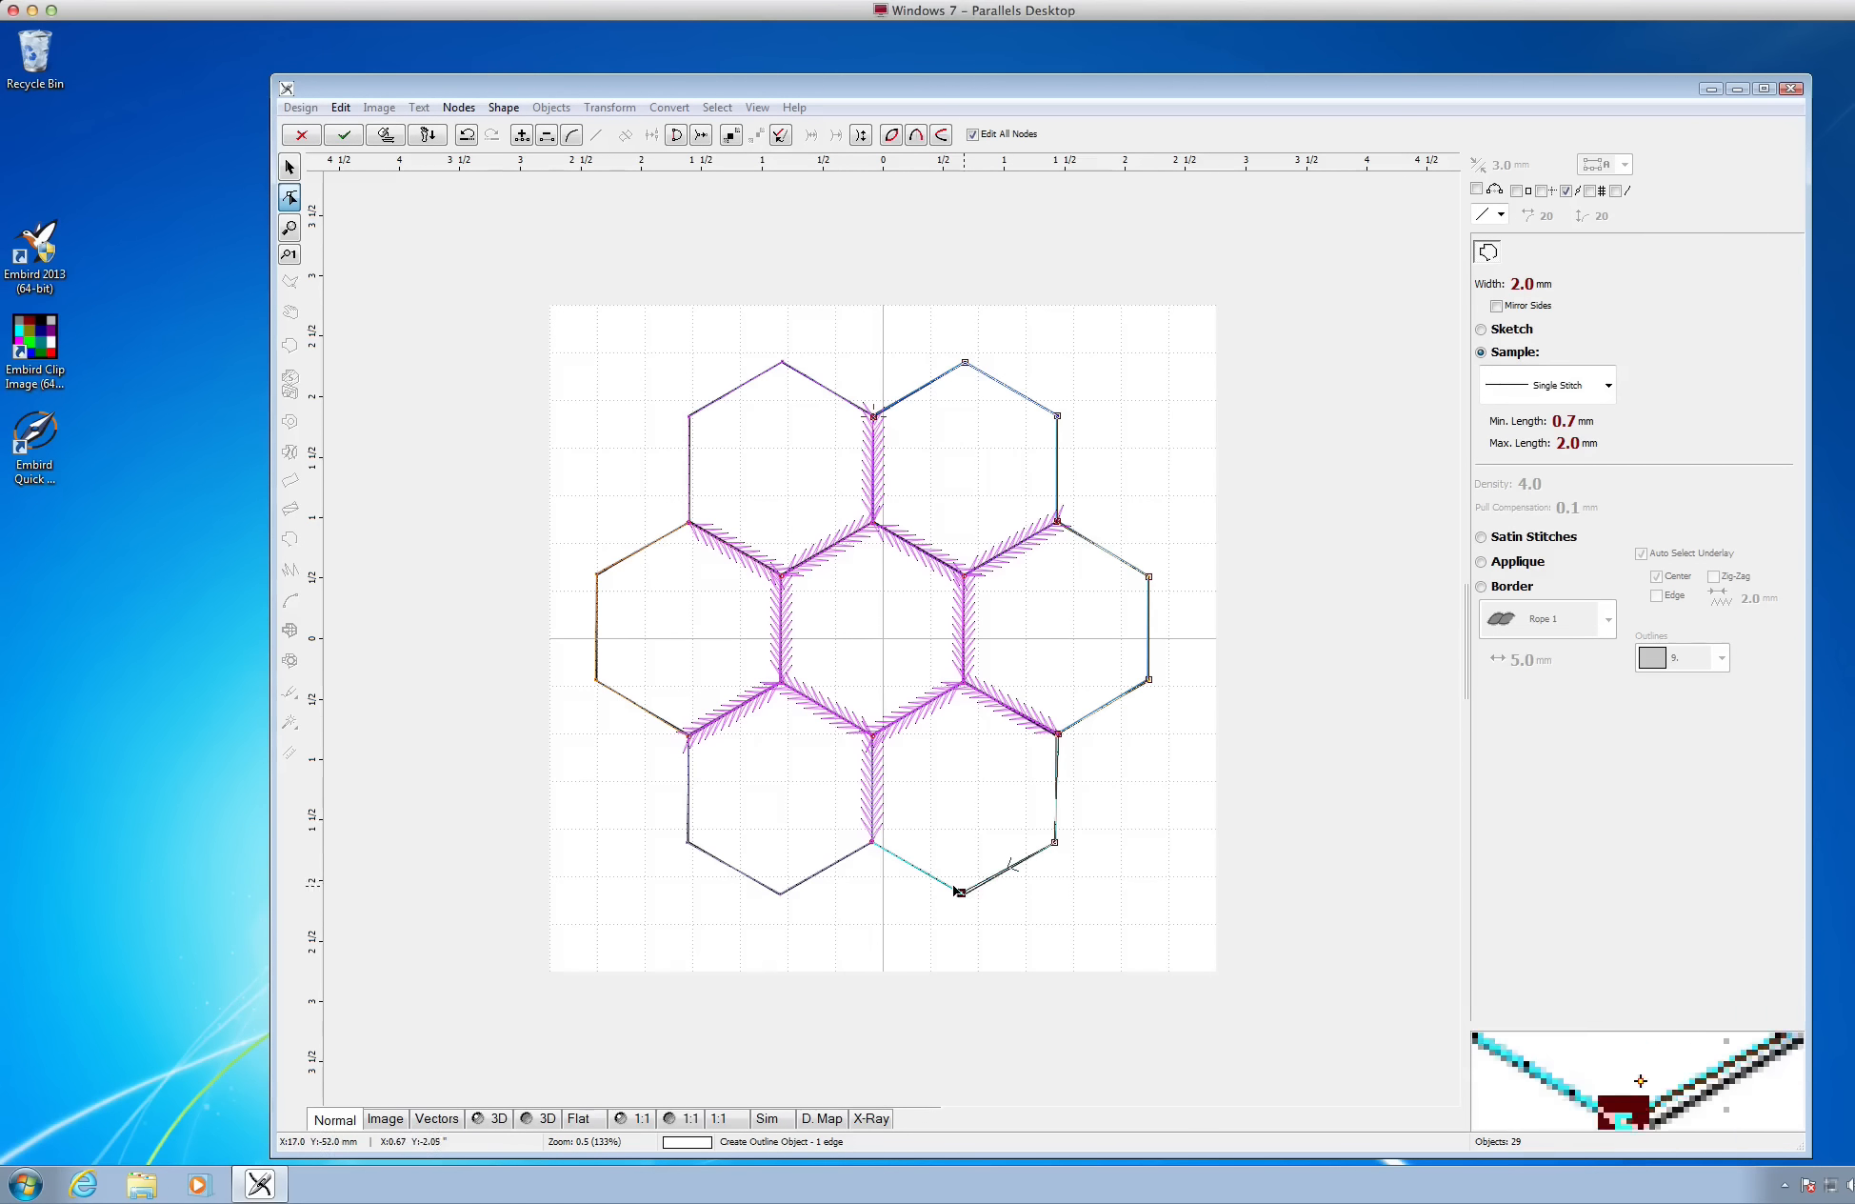
left_click(872, 842)
Continue the perimeter outline from the bottom centre notch up around the left-hand hexagons to its start point and finish the object
left_click(778, 892)
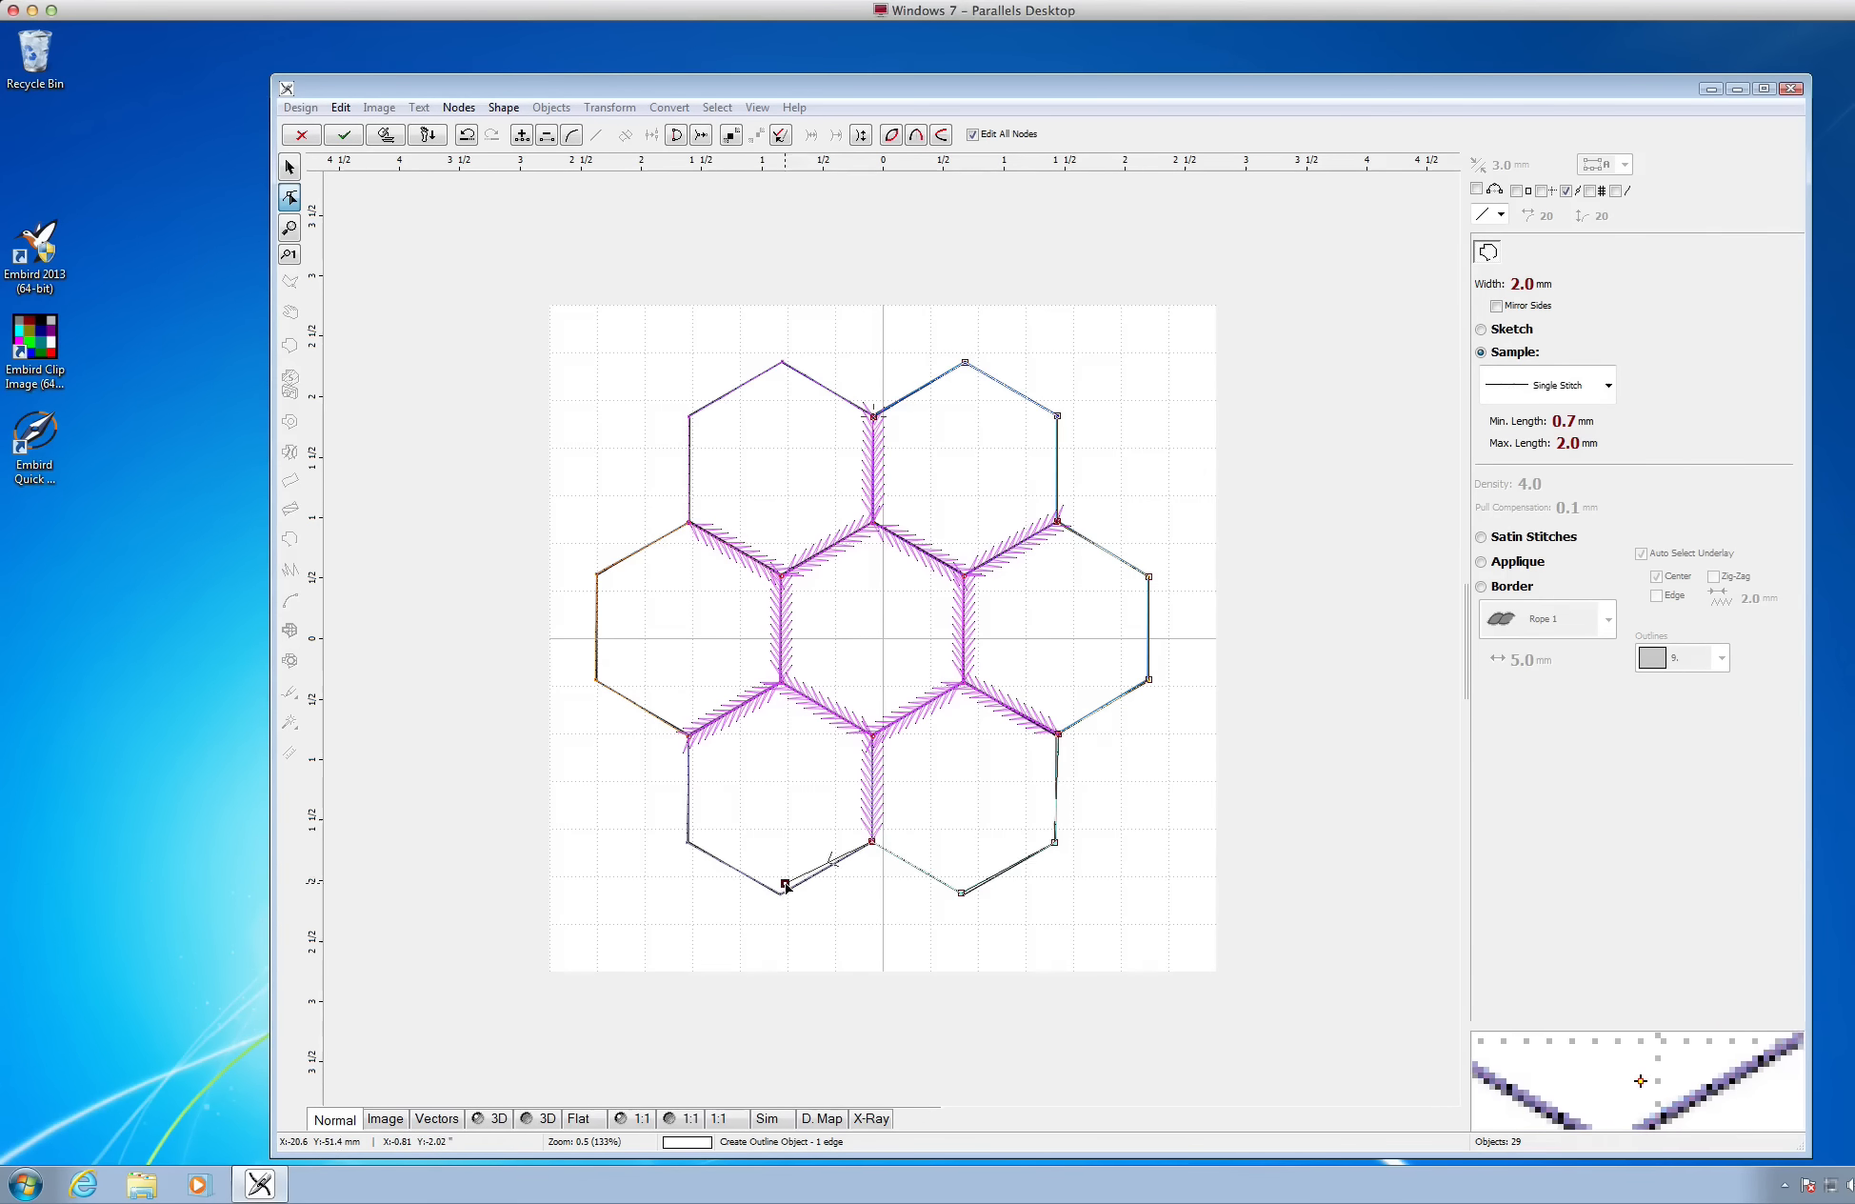
left_click(687, 843)
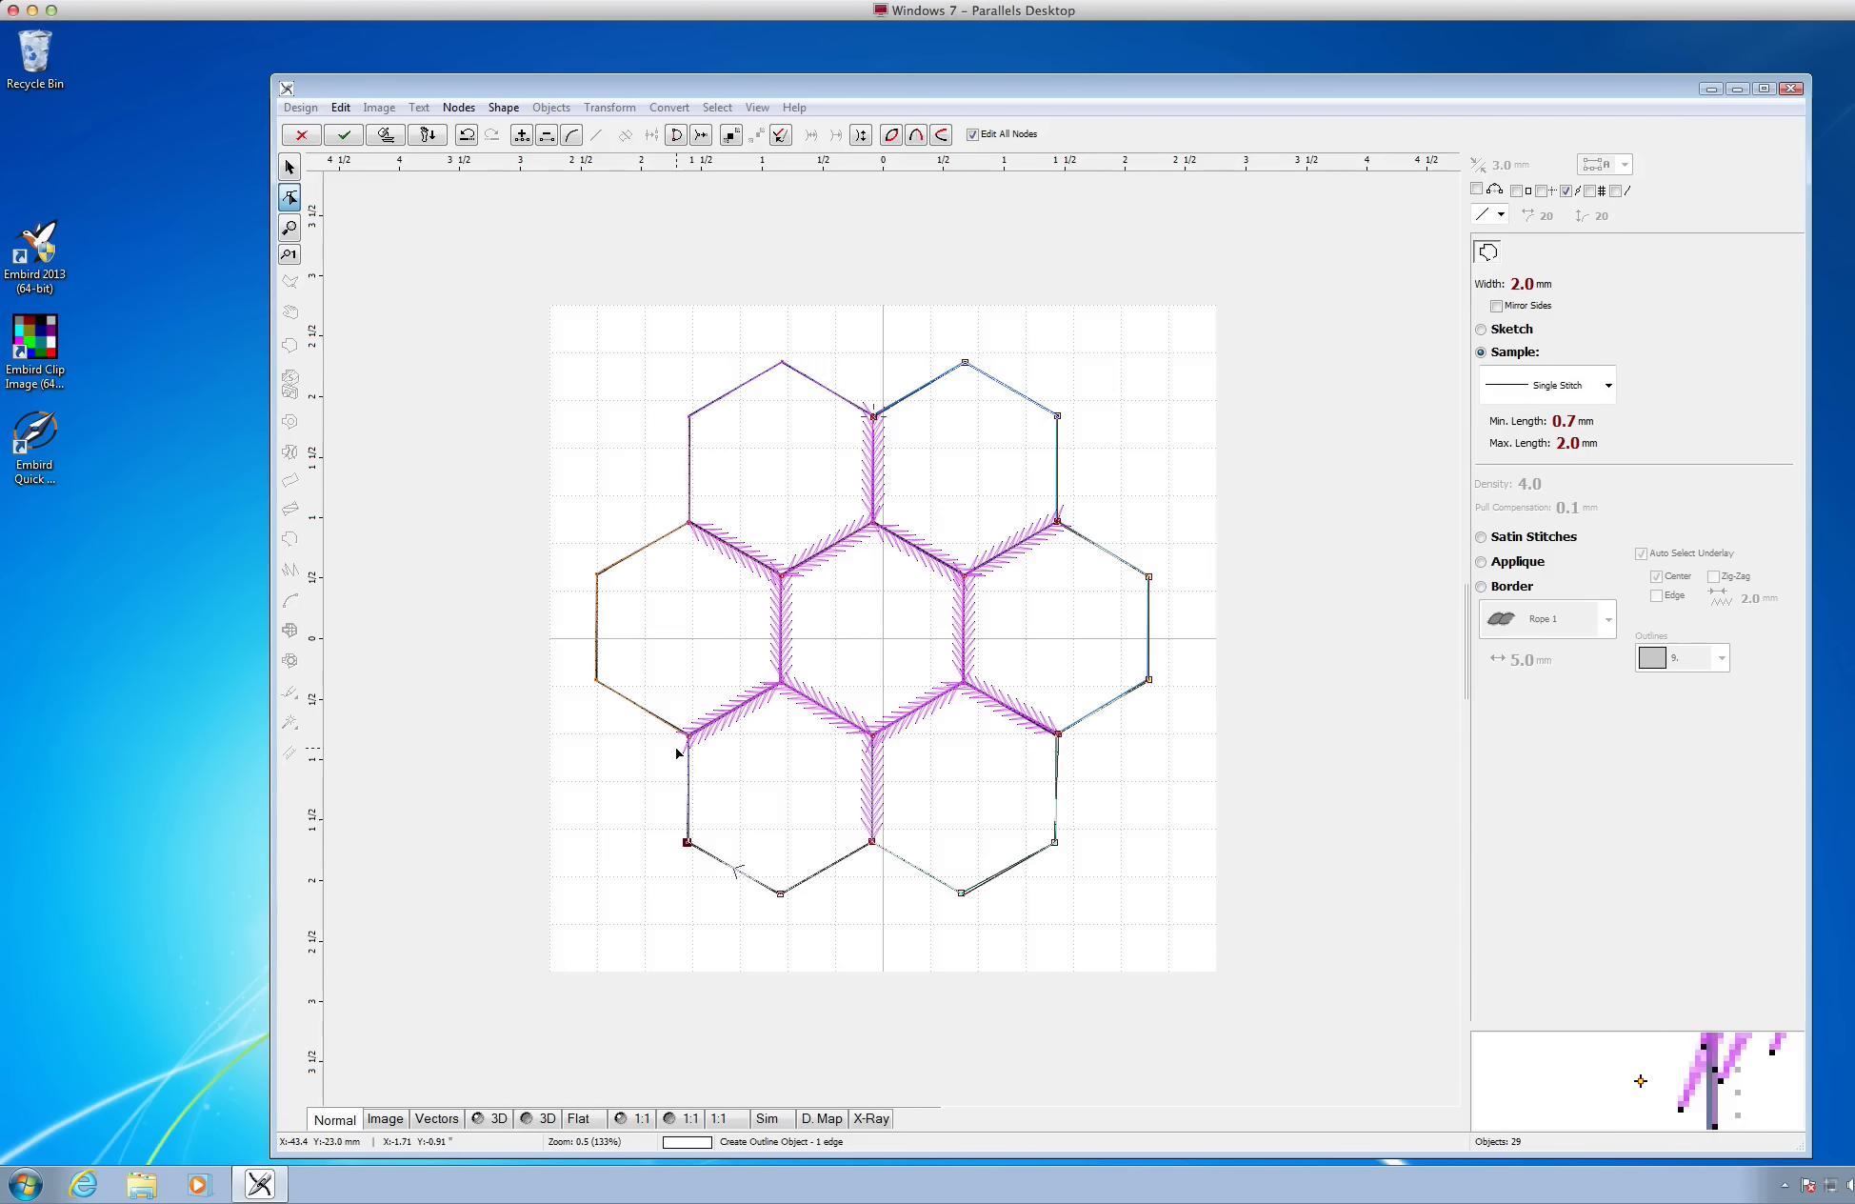
left_click(598, 692)
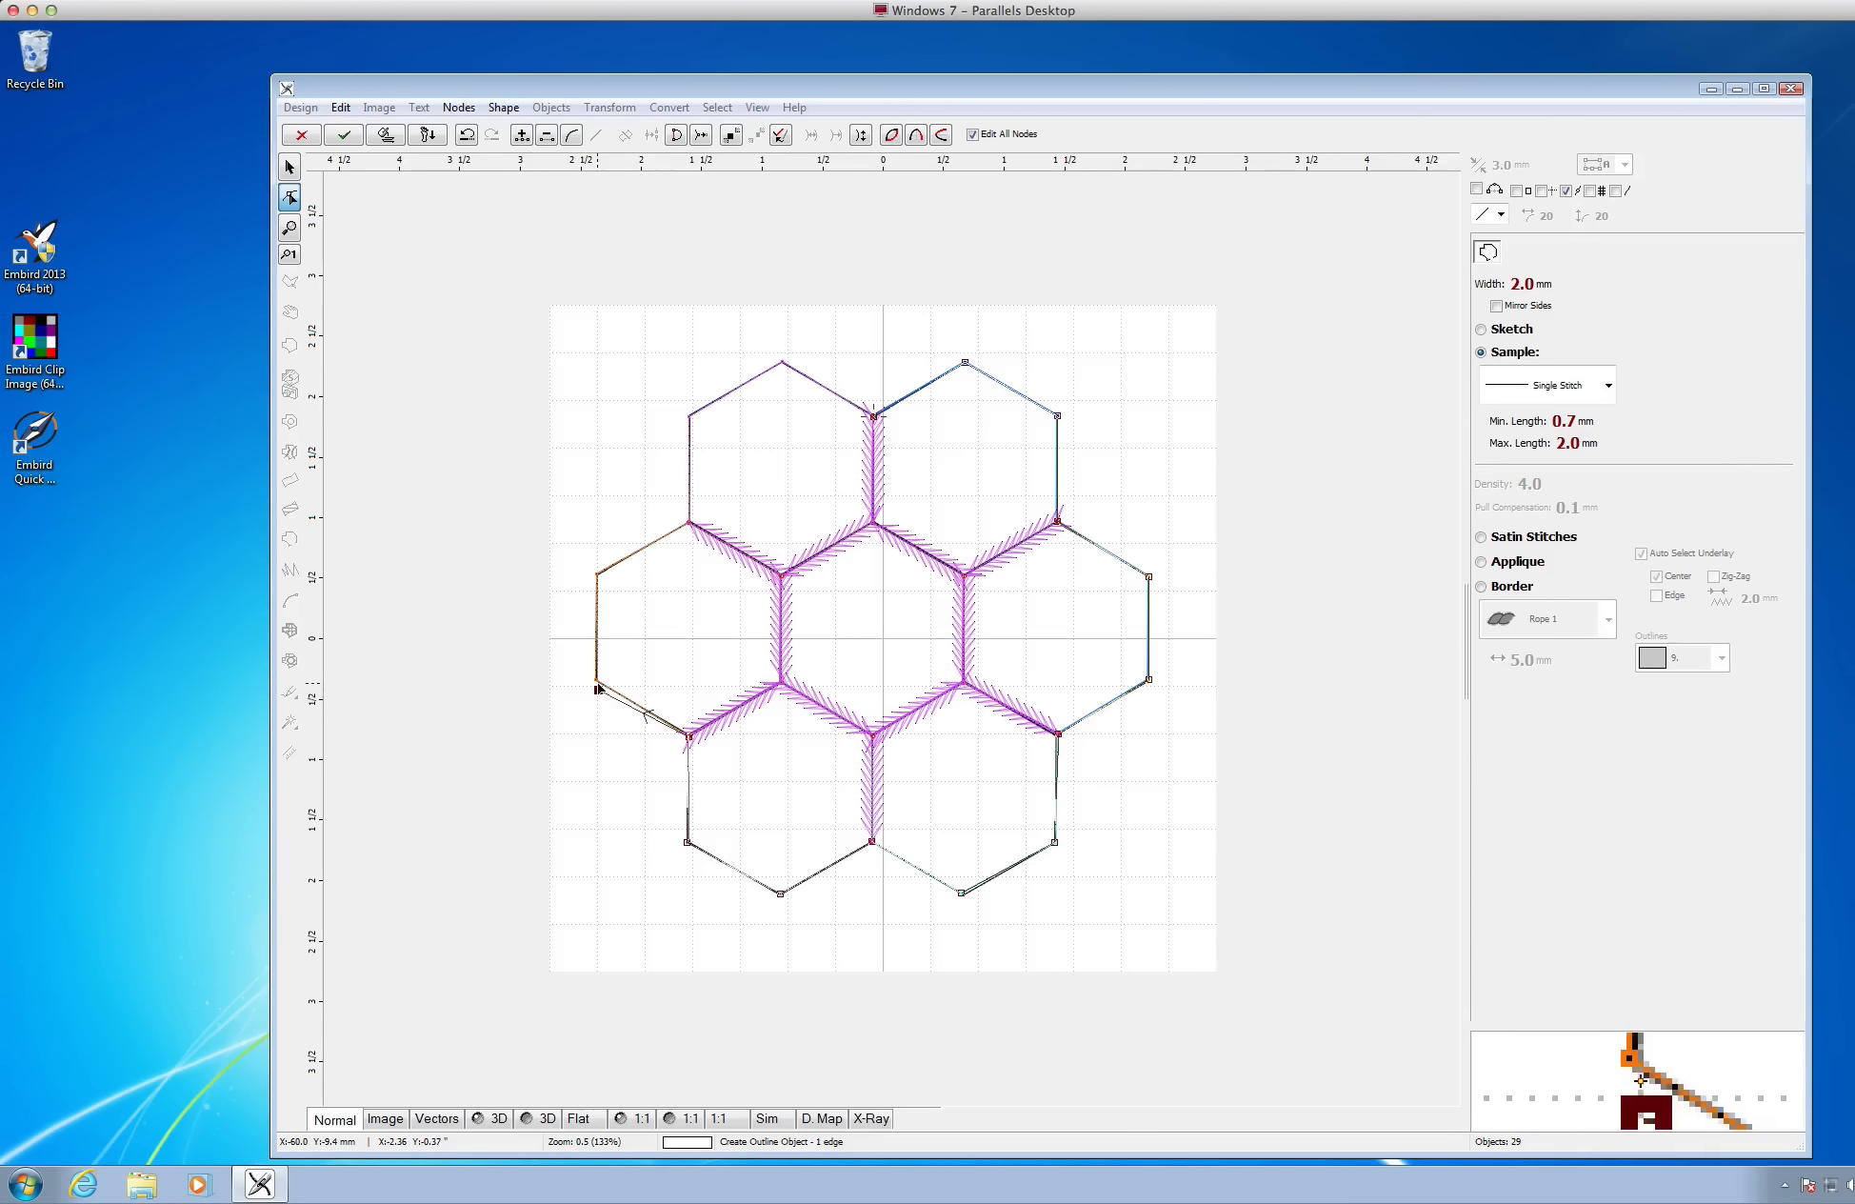
left_click(600, 573)
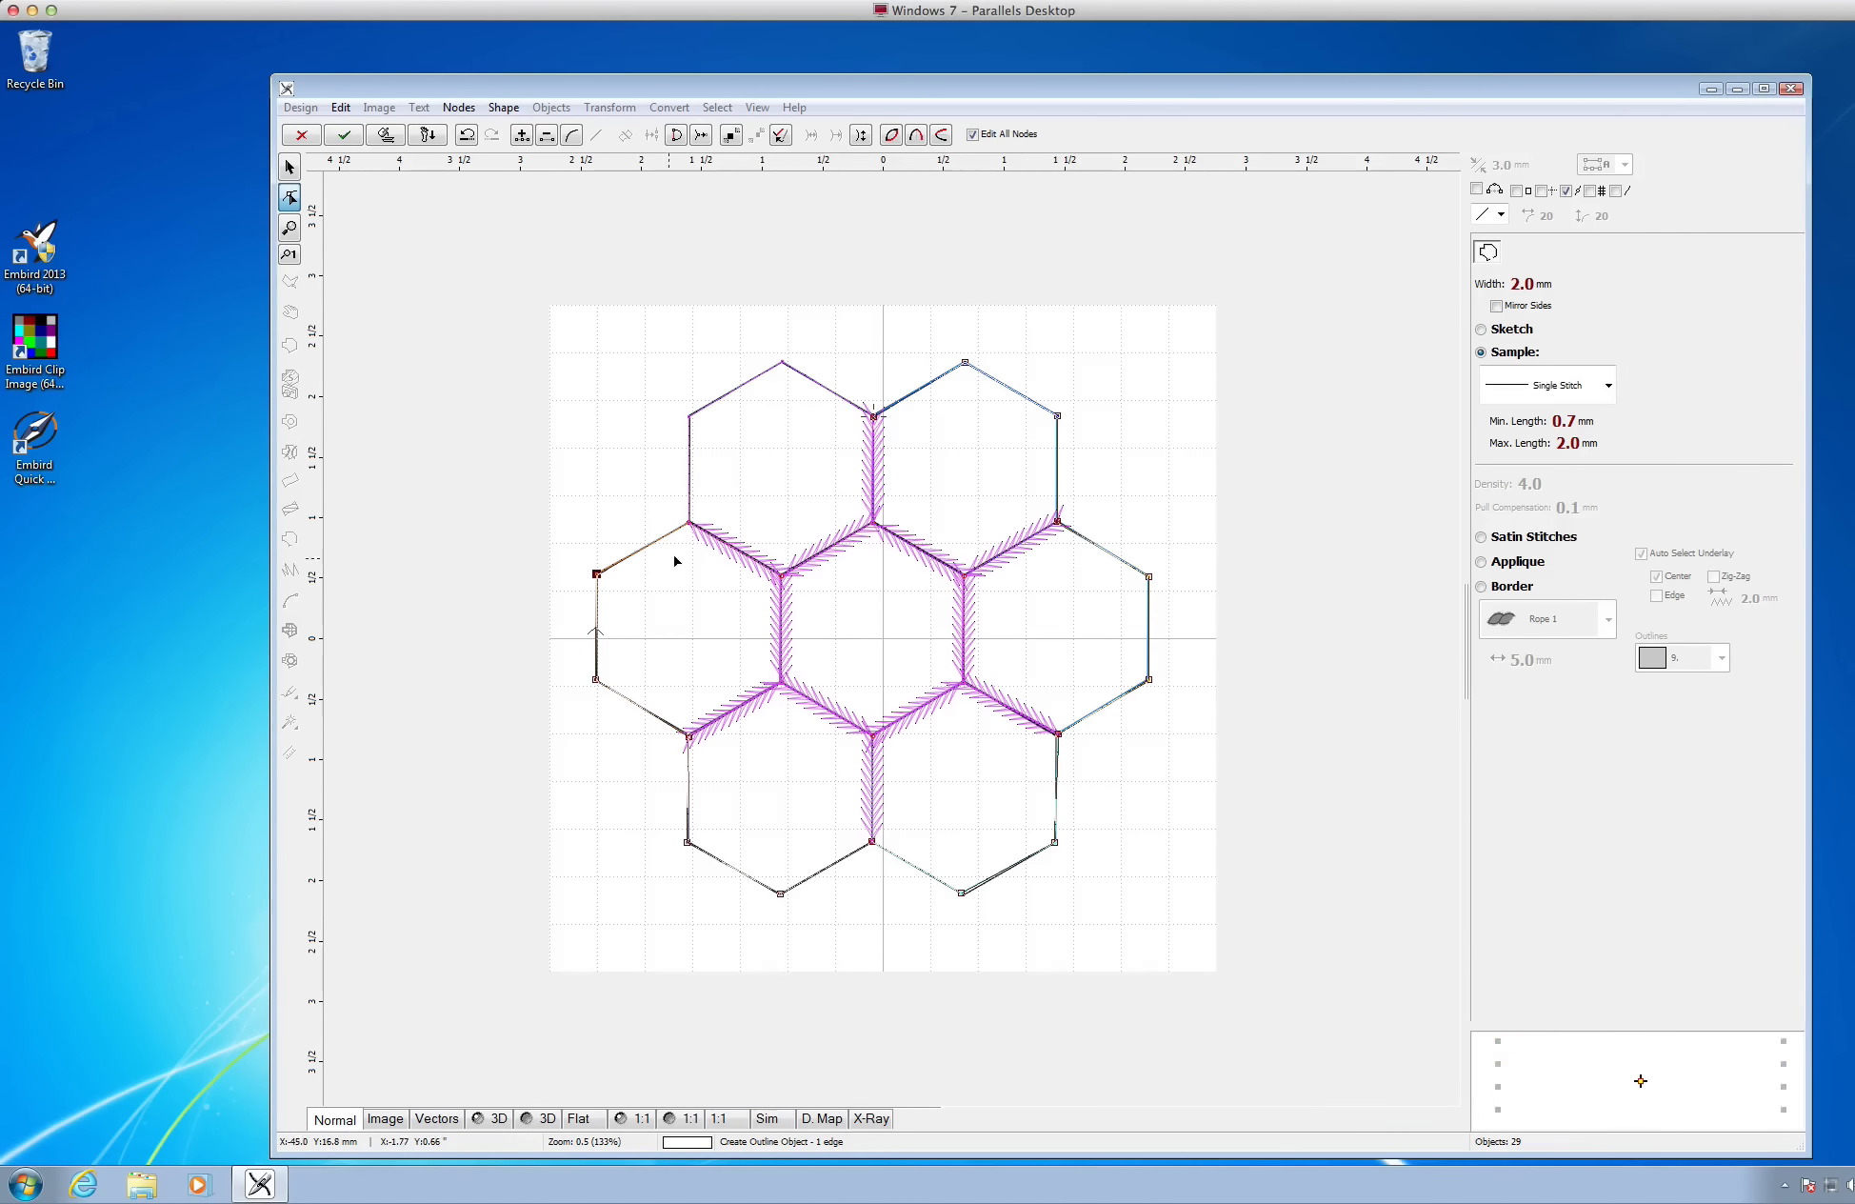
left_click(690, 531)
left_click(691, 418)
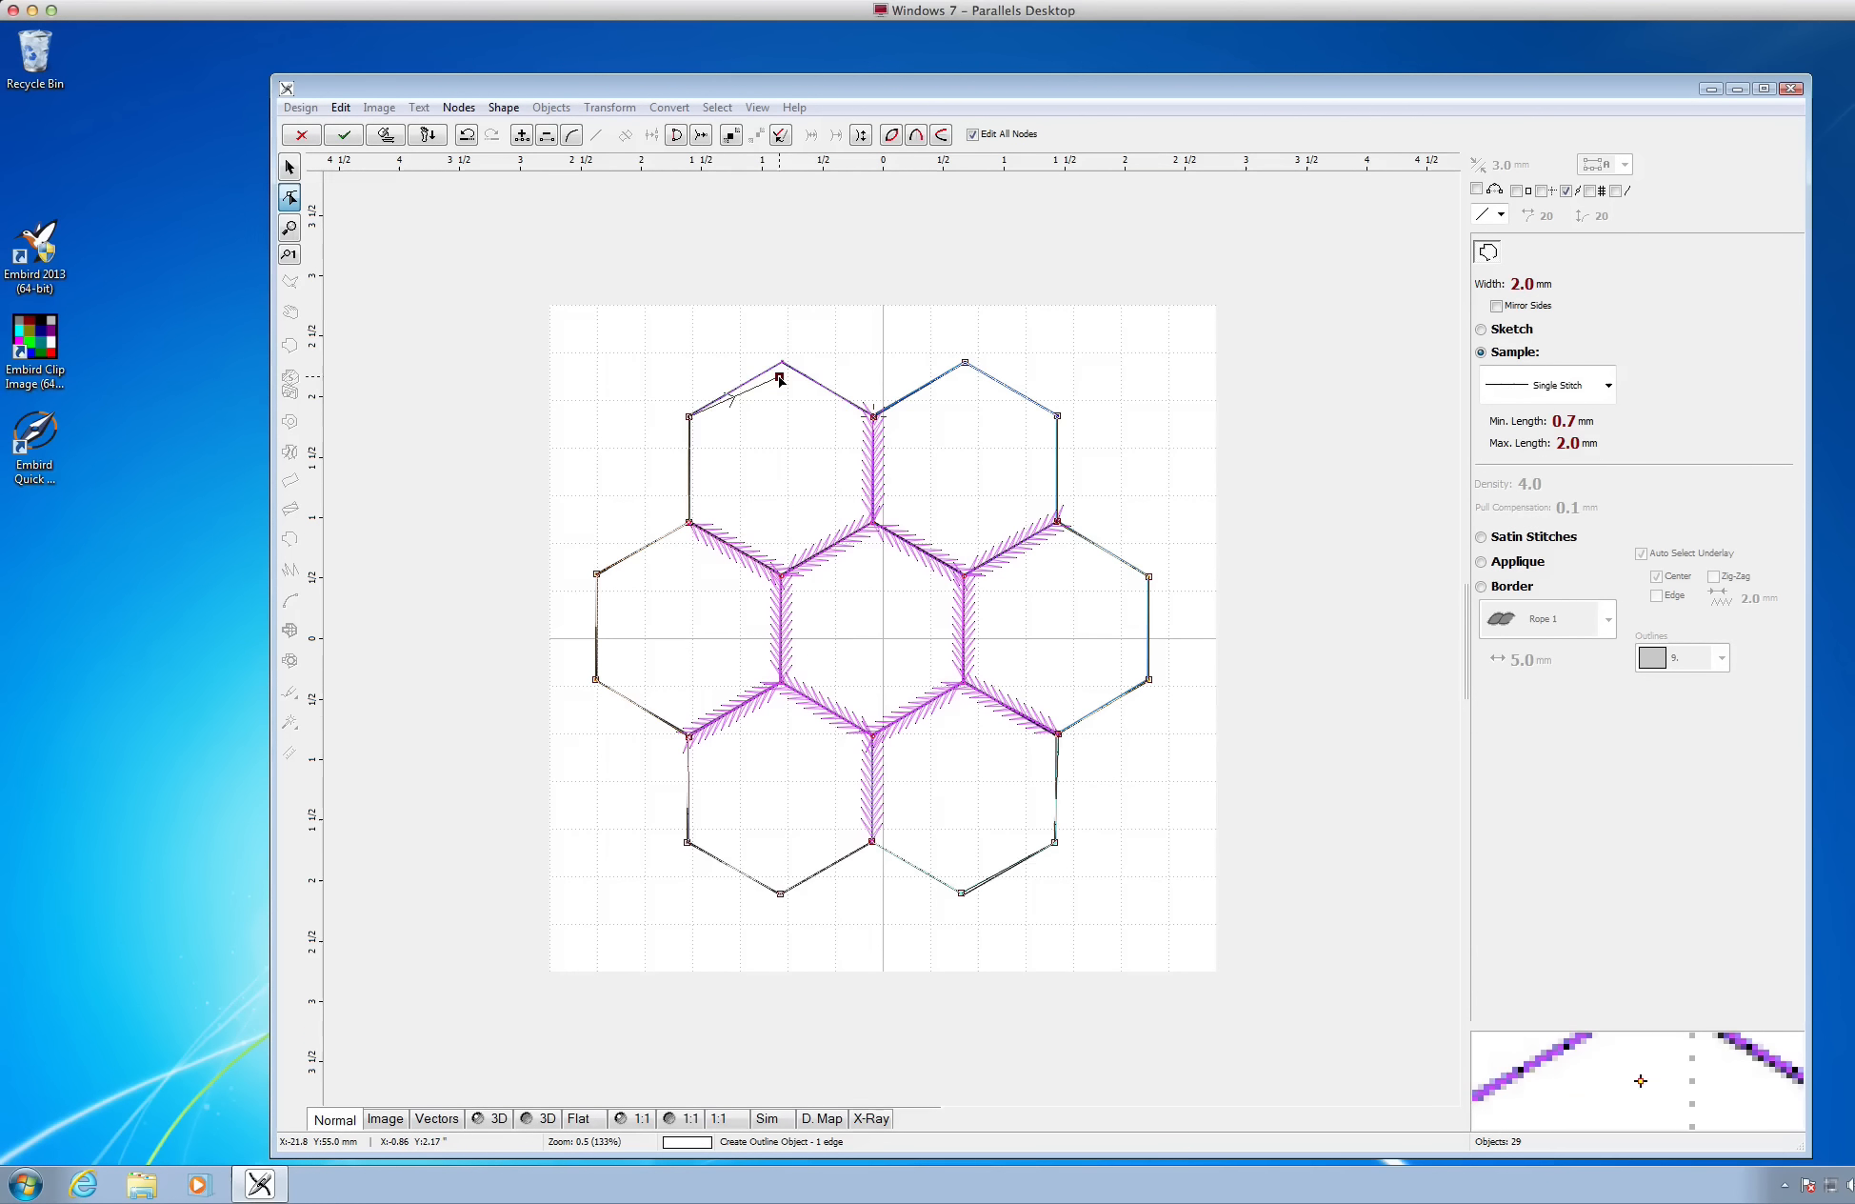
left_click(785, 367)
left_click(870, 417)
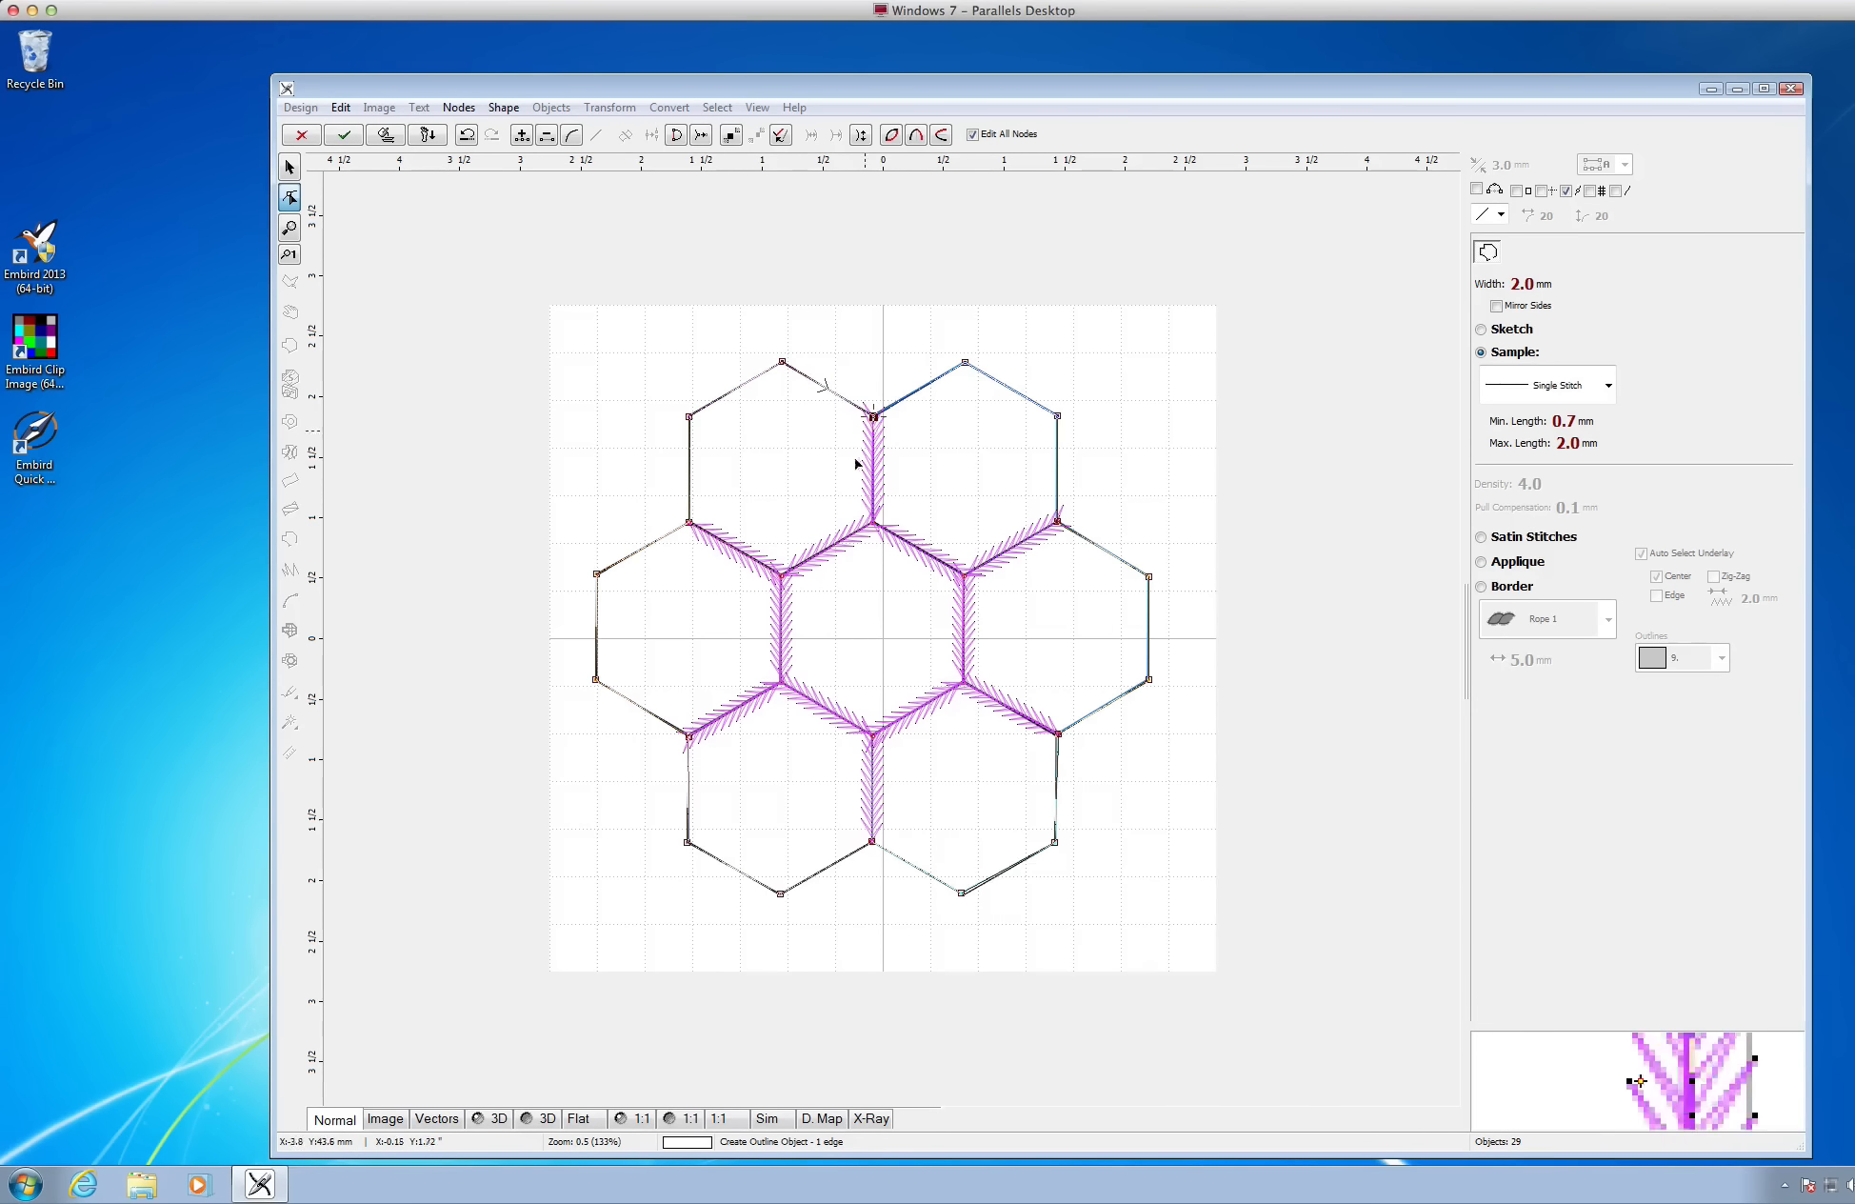
right_click(945, 425)
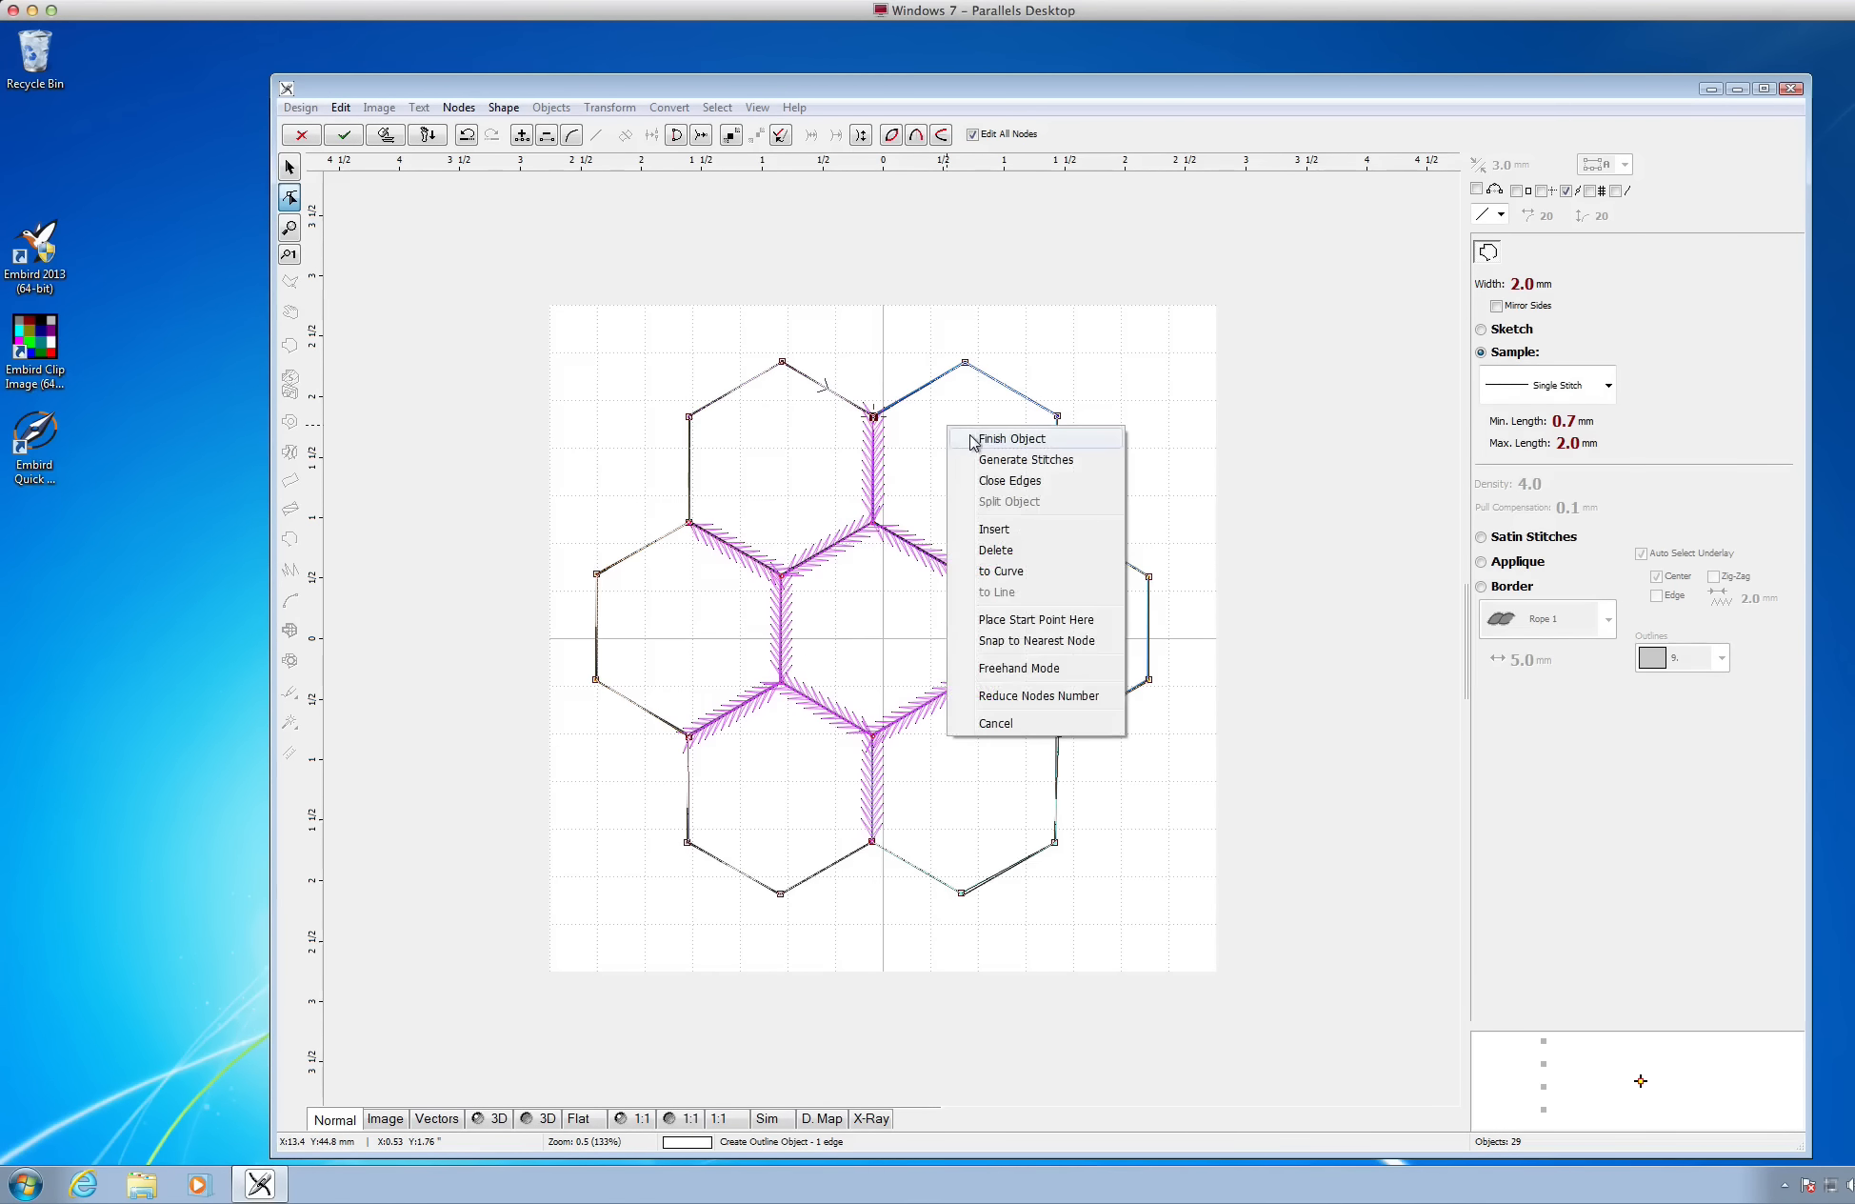
left_click(971, 442)
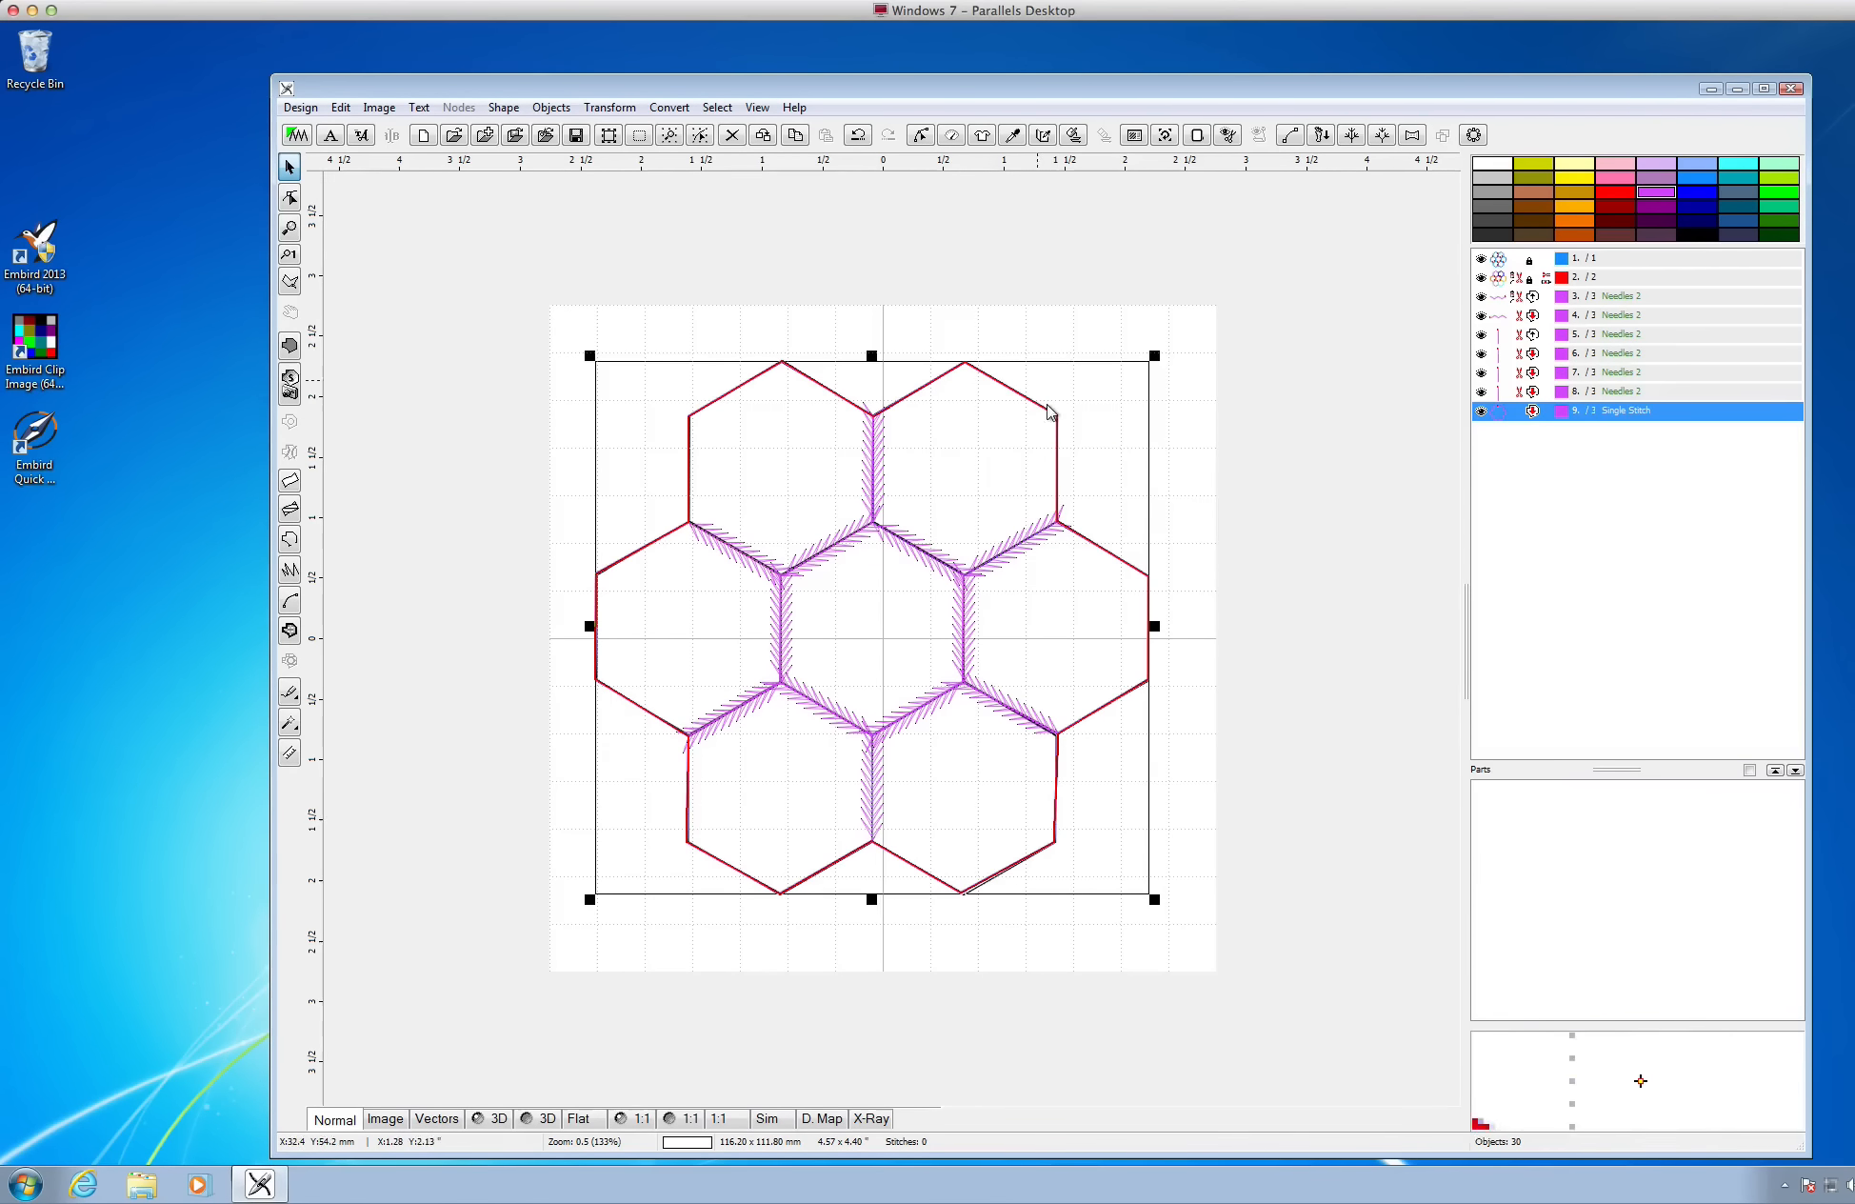
Open the parameters of the perimeter outline, object 9, and change its stitch type to Satin Stitches
mouse_move(1631, 426)
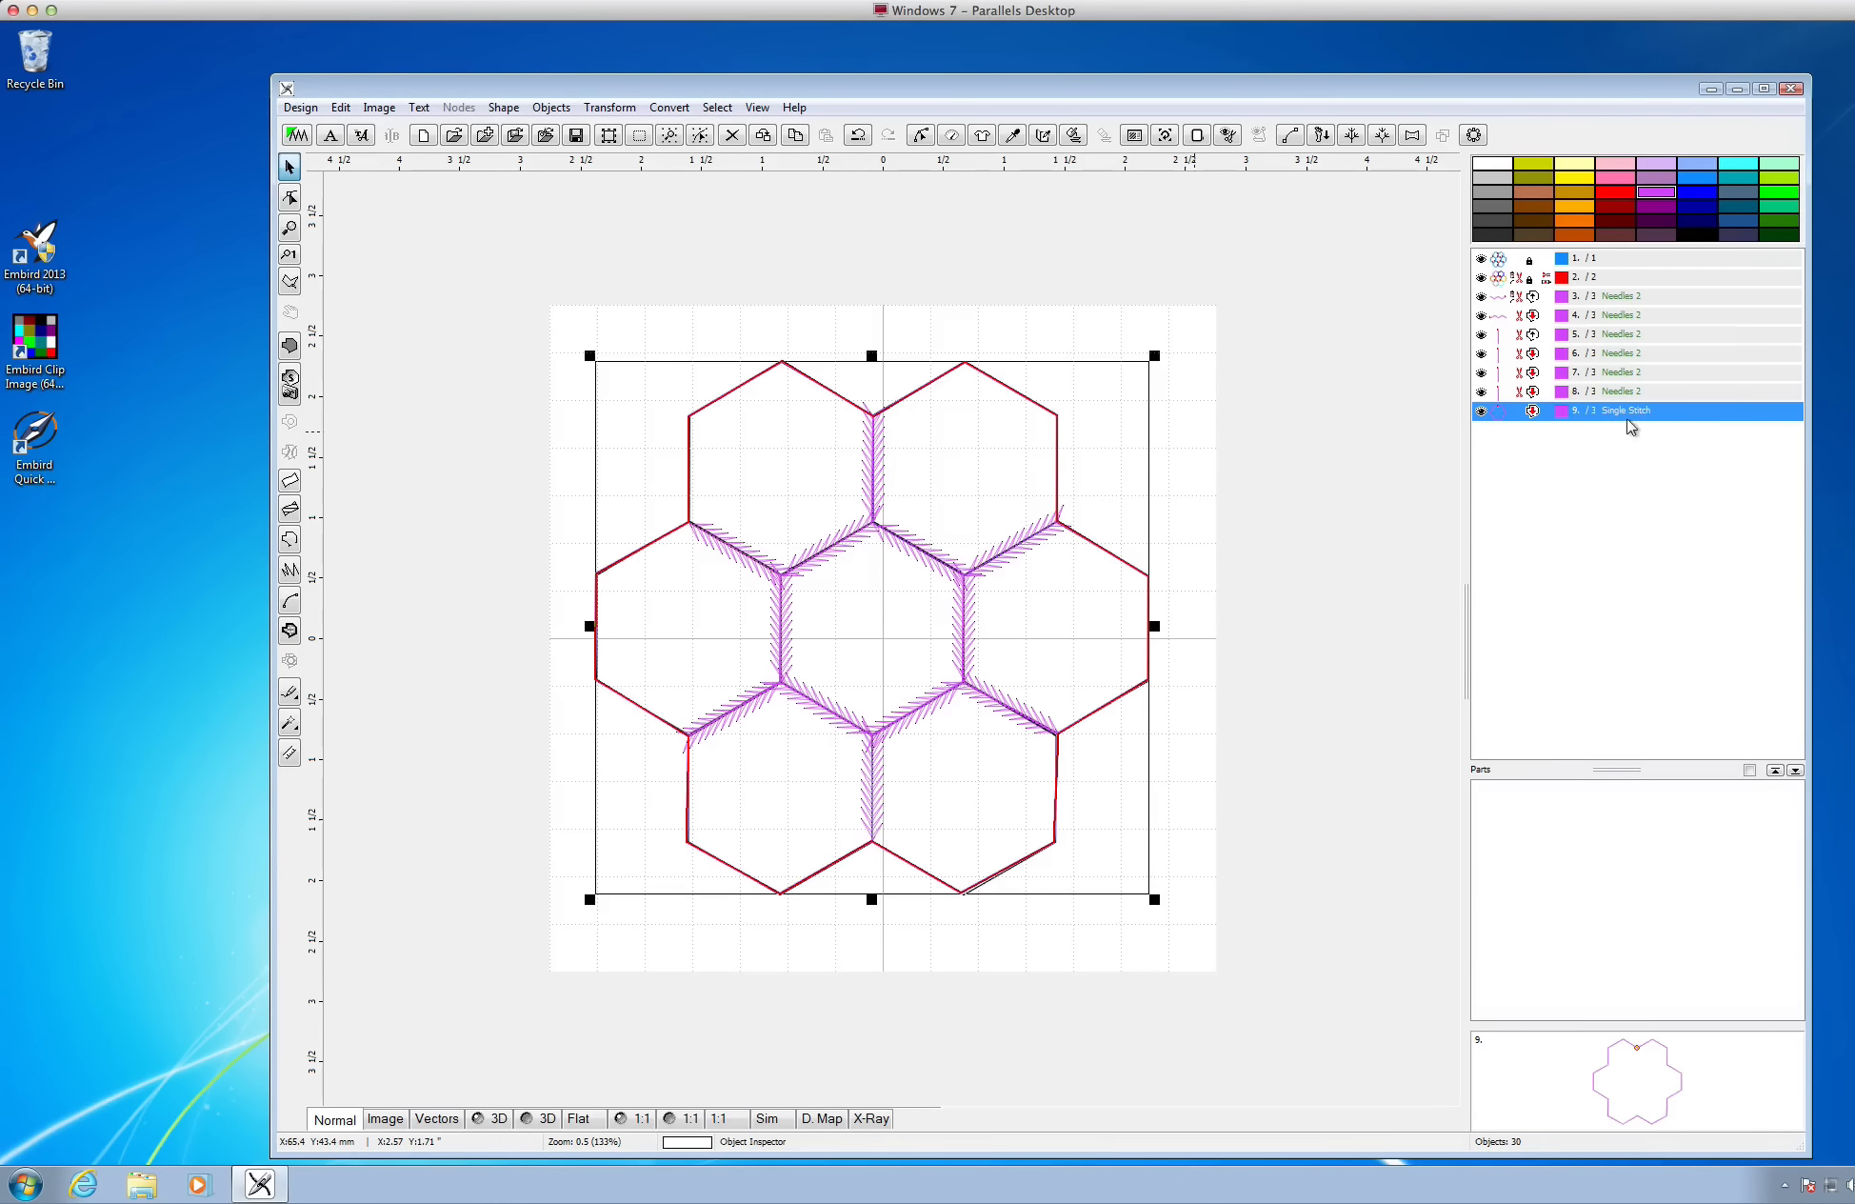
right_click(1676, 412)
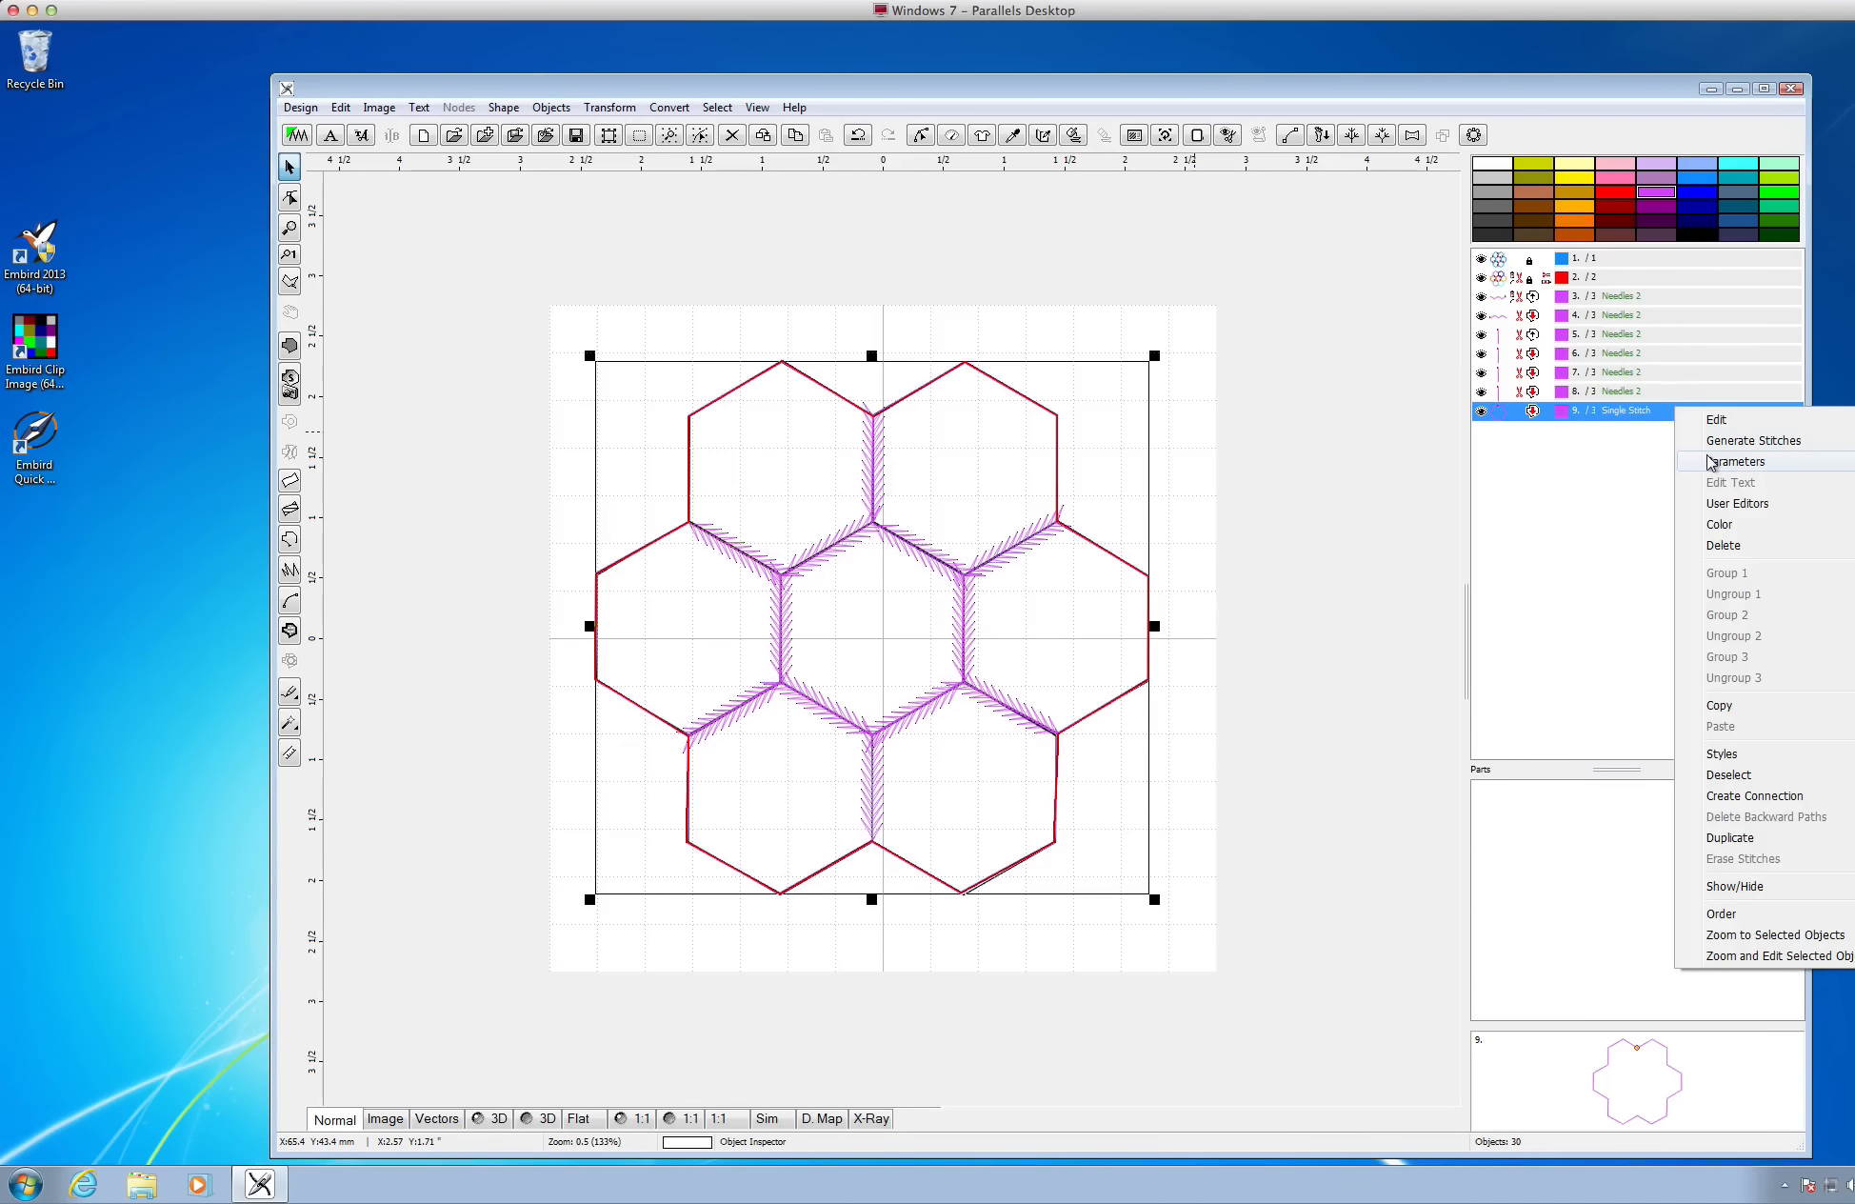
left_click(1712, 463)
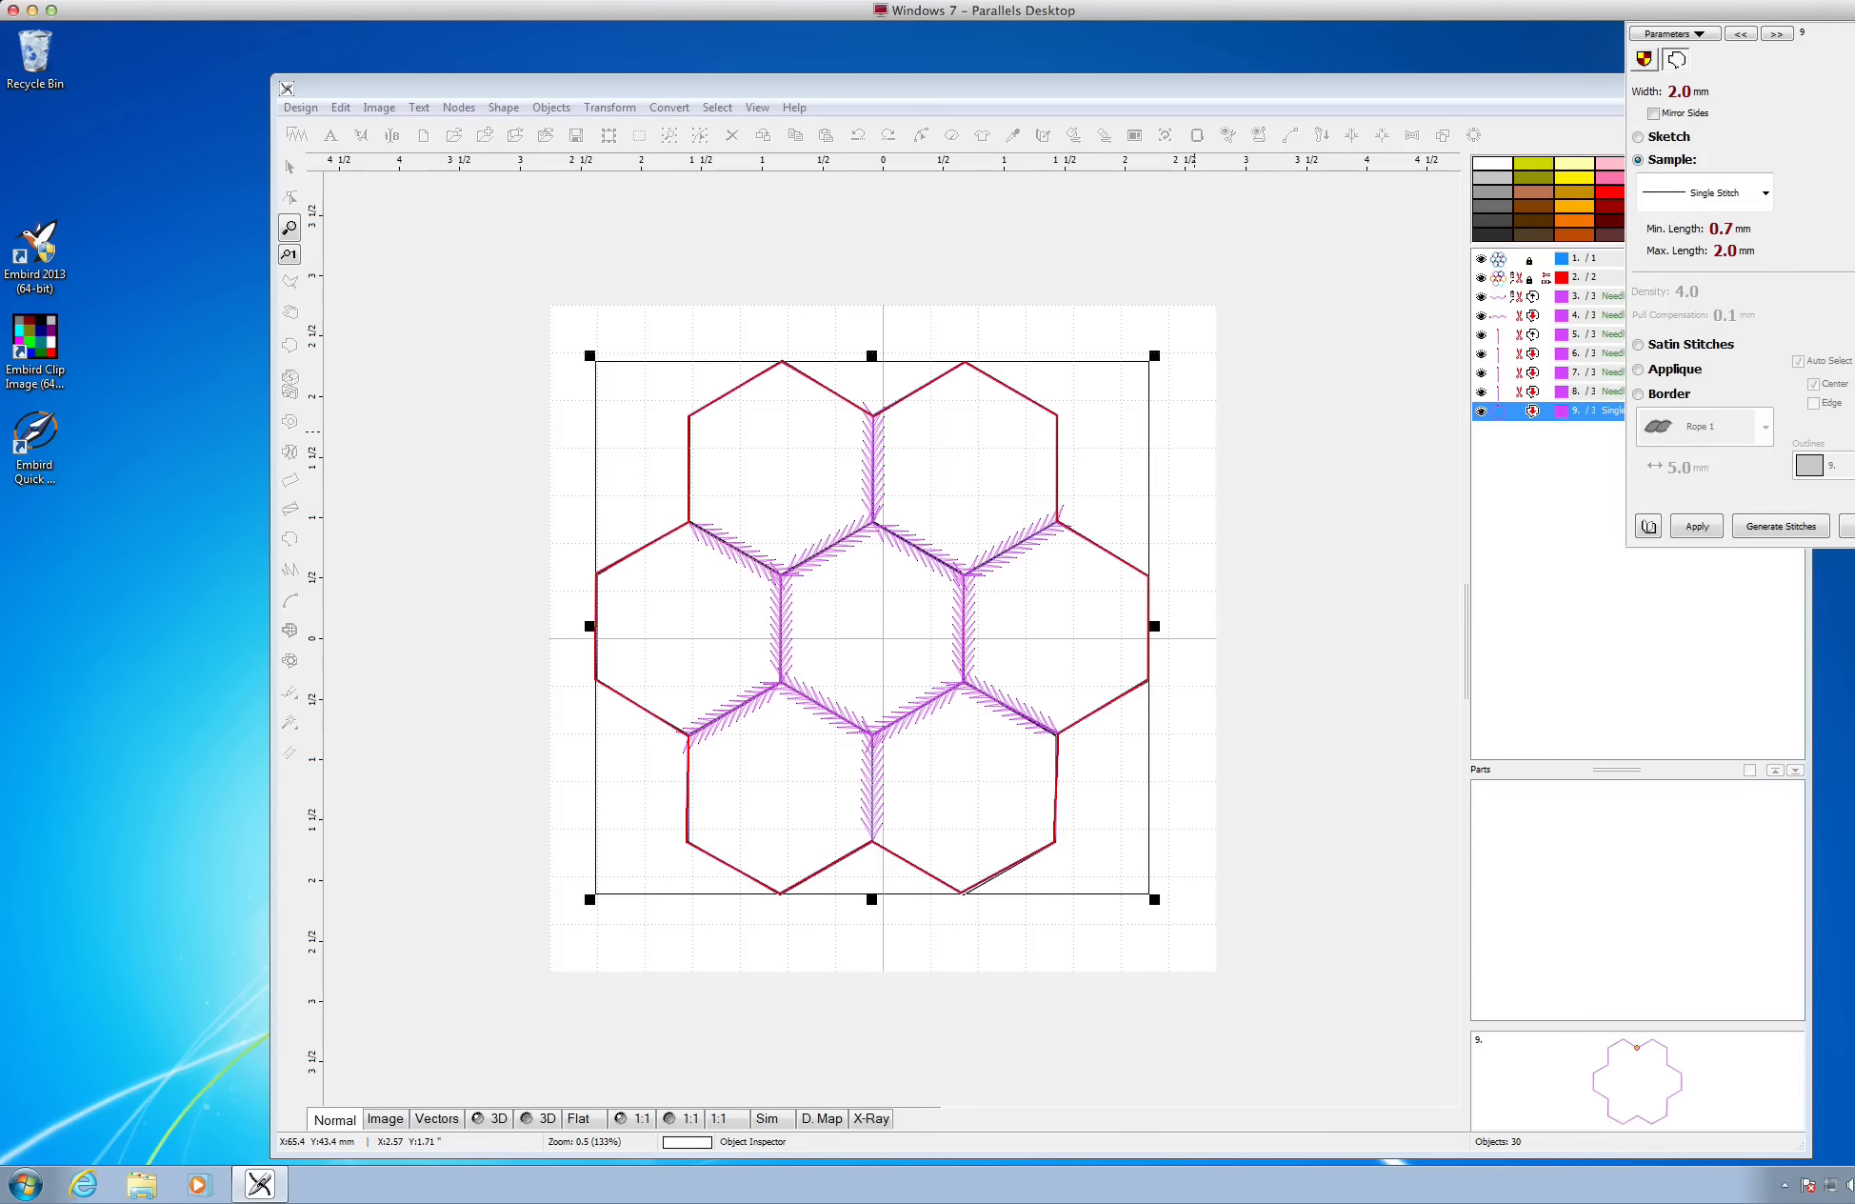
left_click_drag(1824, 36, 1098, 354)
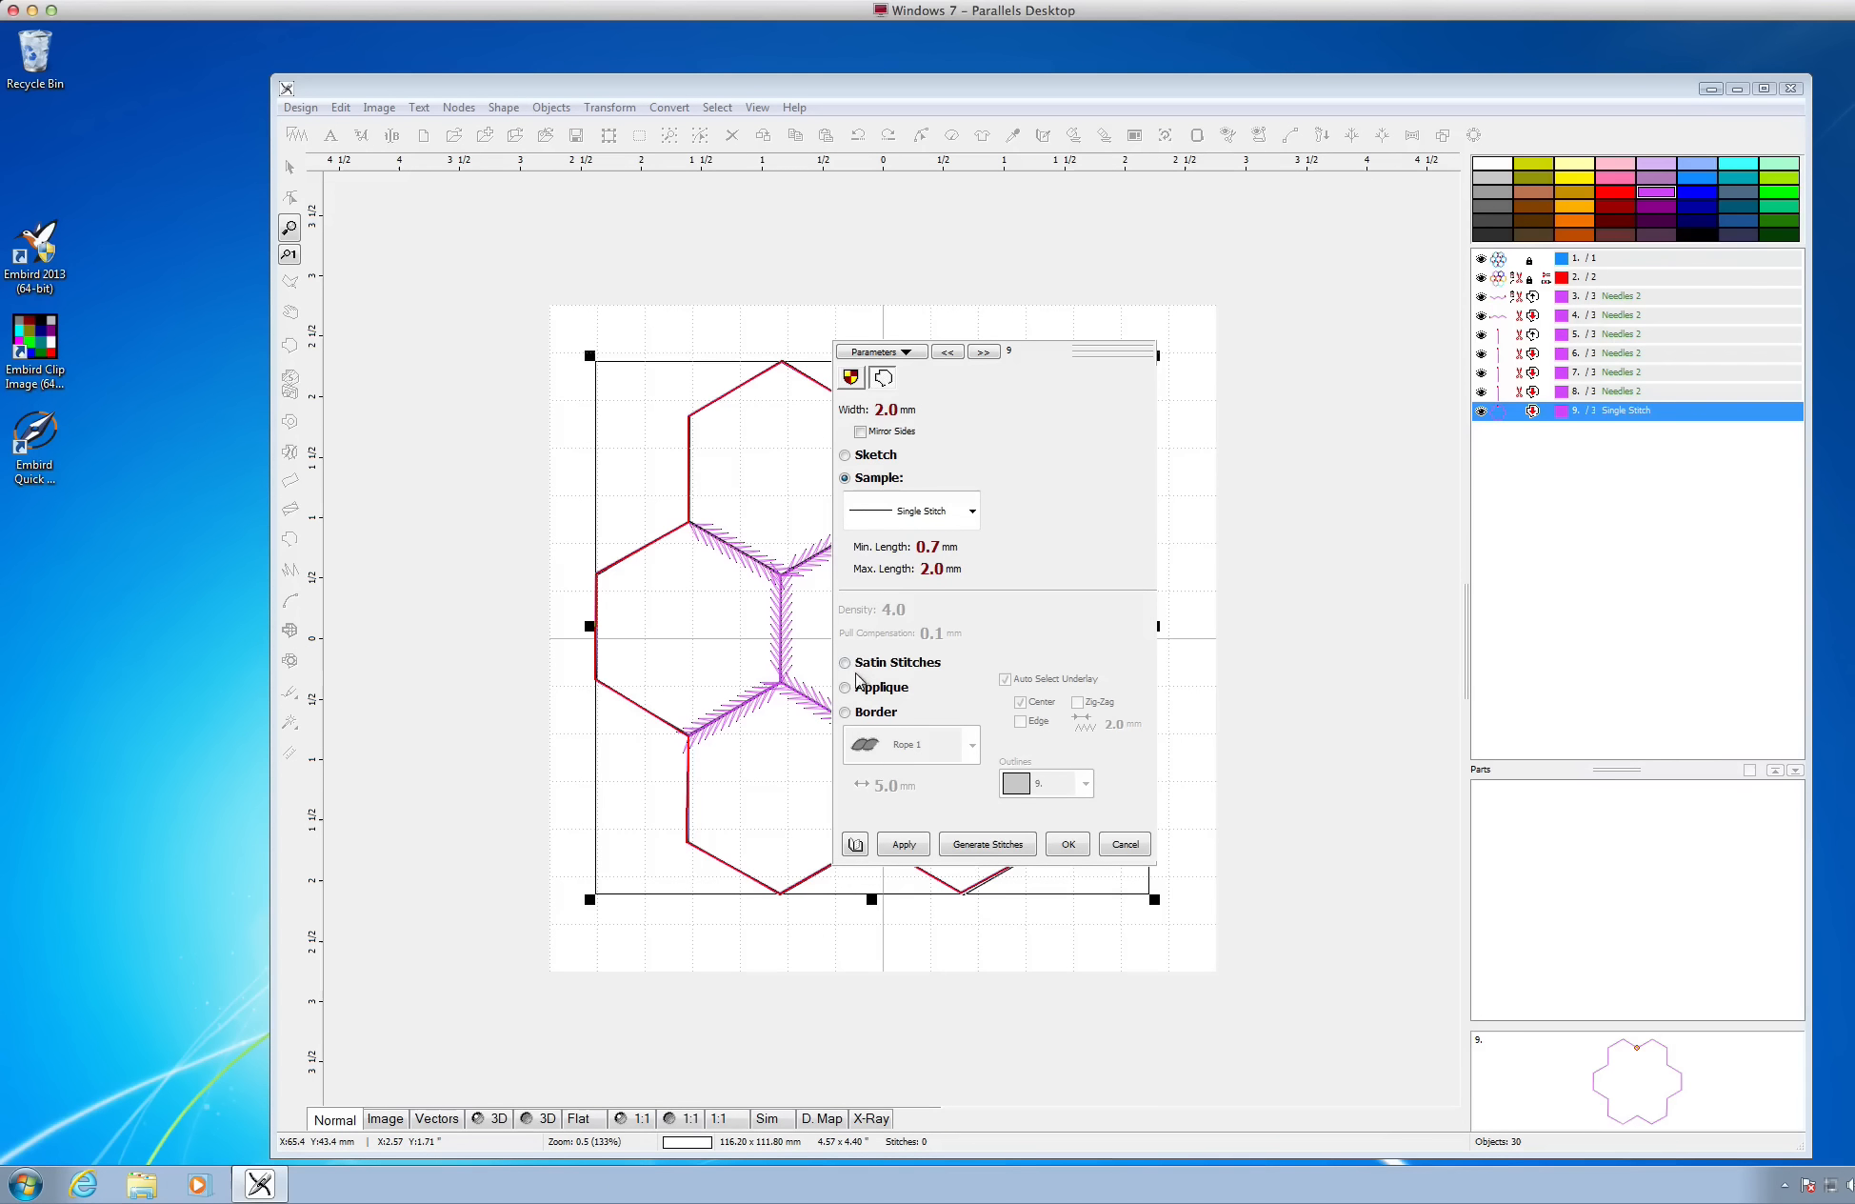
left_click(847, 664)
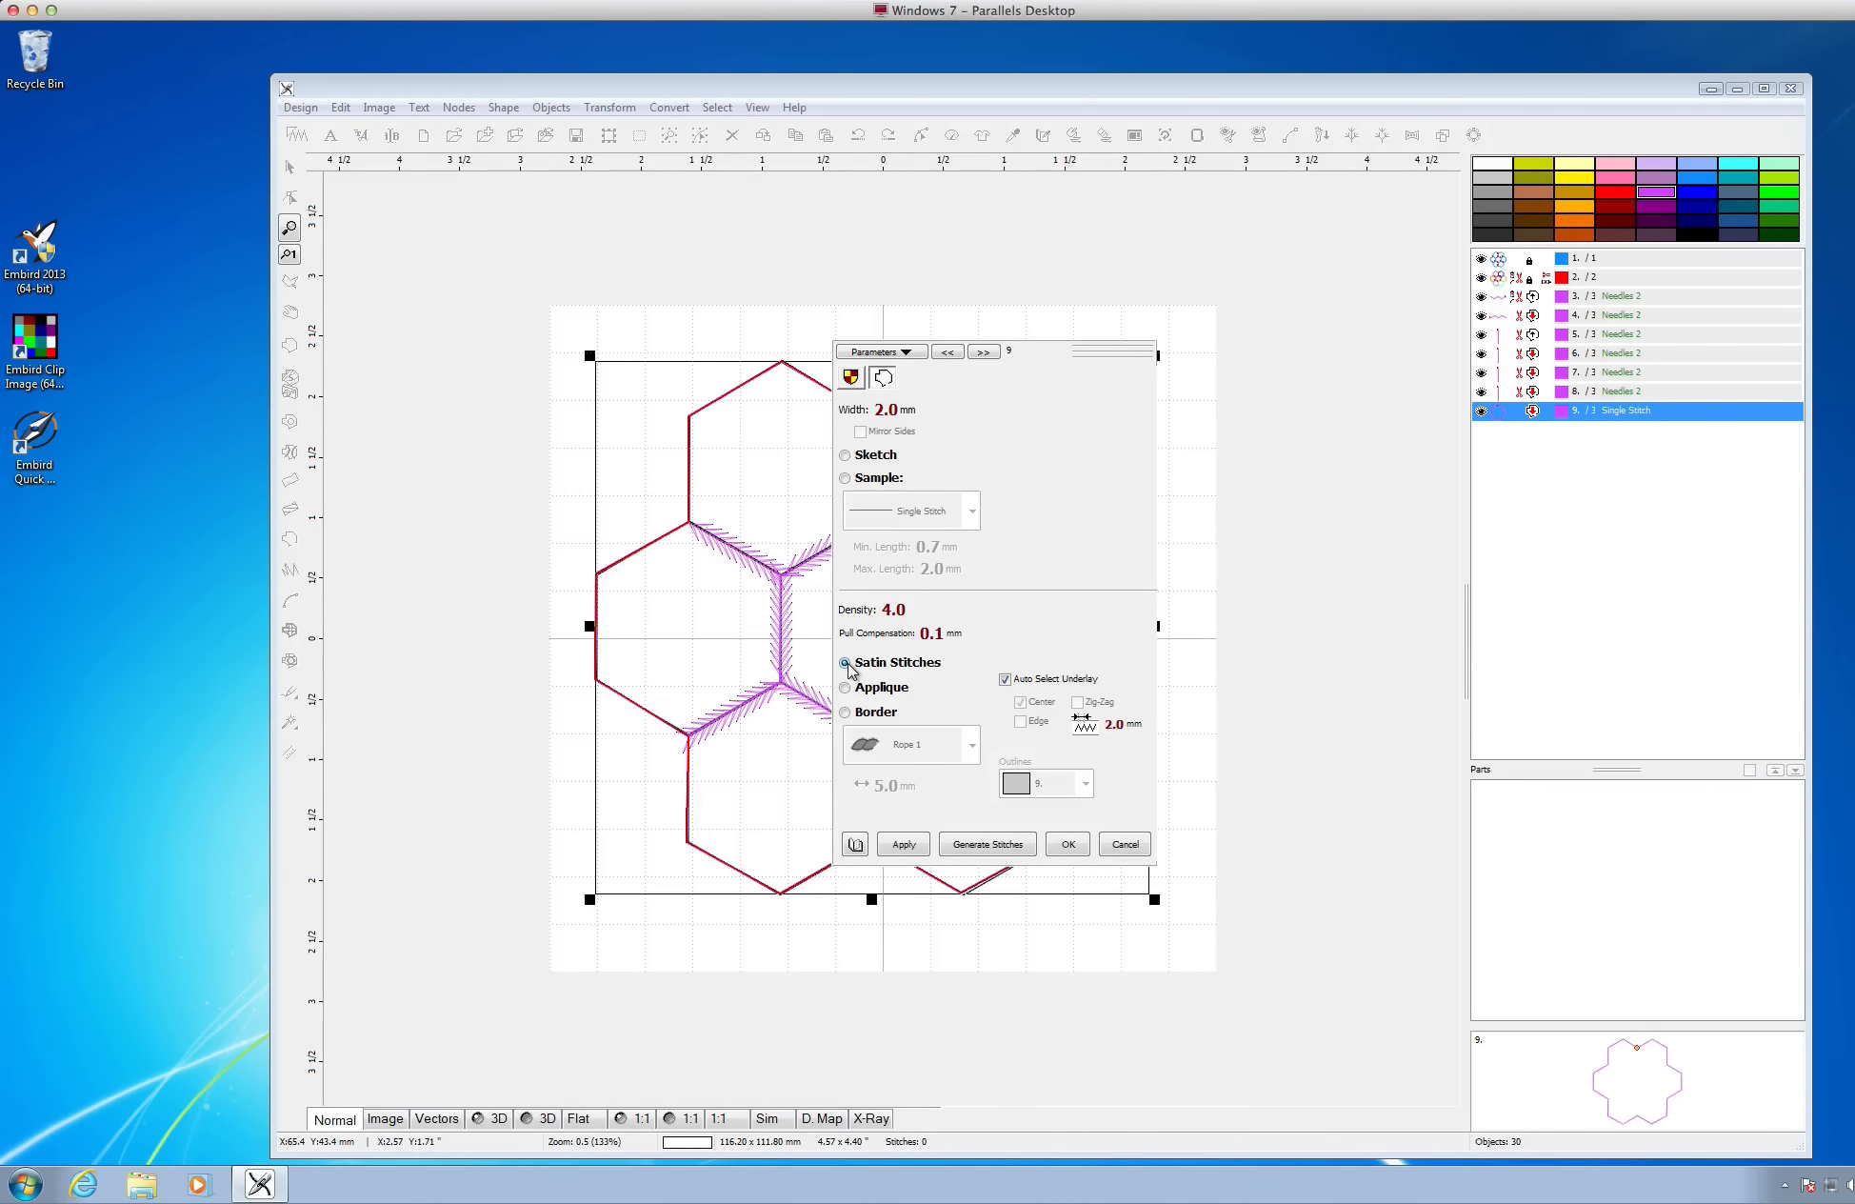
Set the perimeter's satin width to 5.5 mm, generate its stitches and deselect it
left_click(856, 414)
left_click_drag(633, 302, 920, 424)
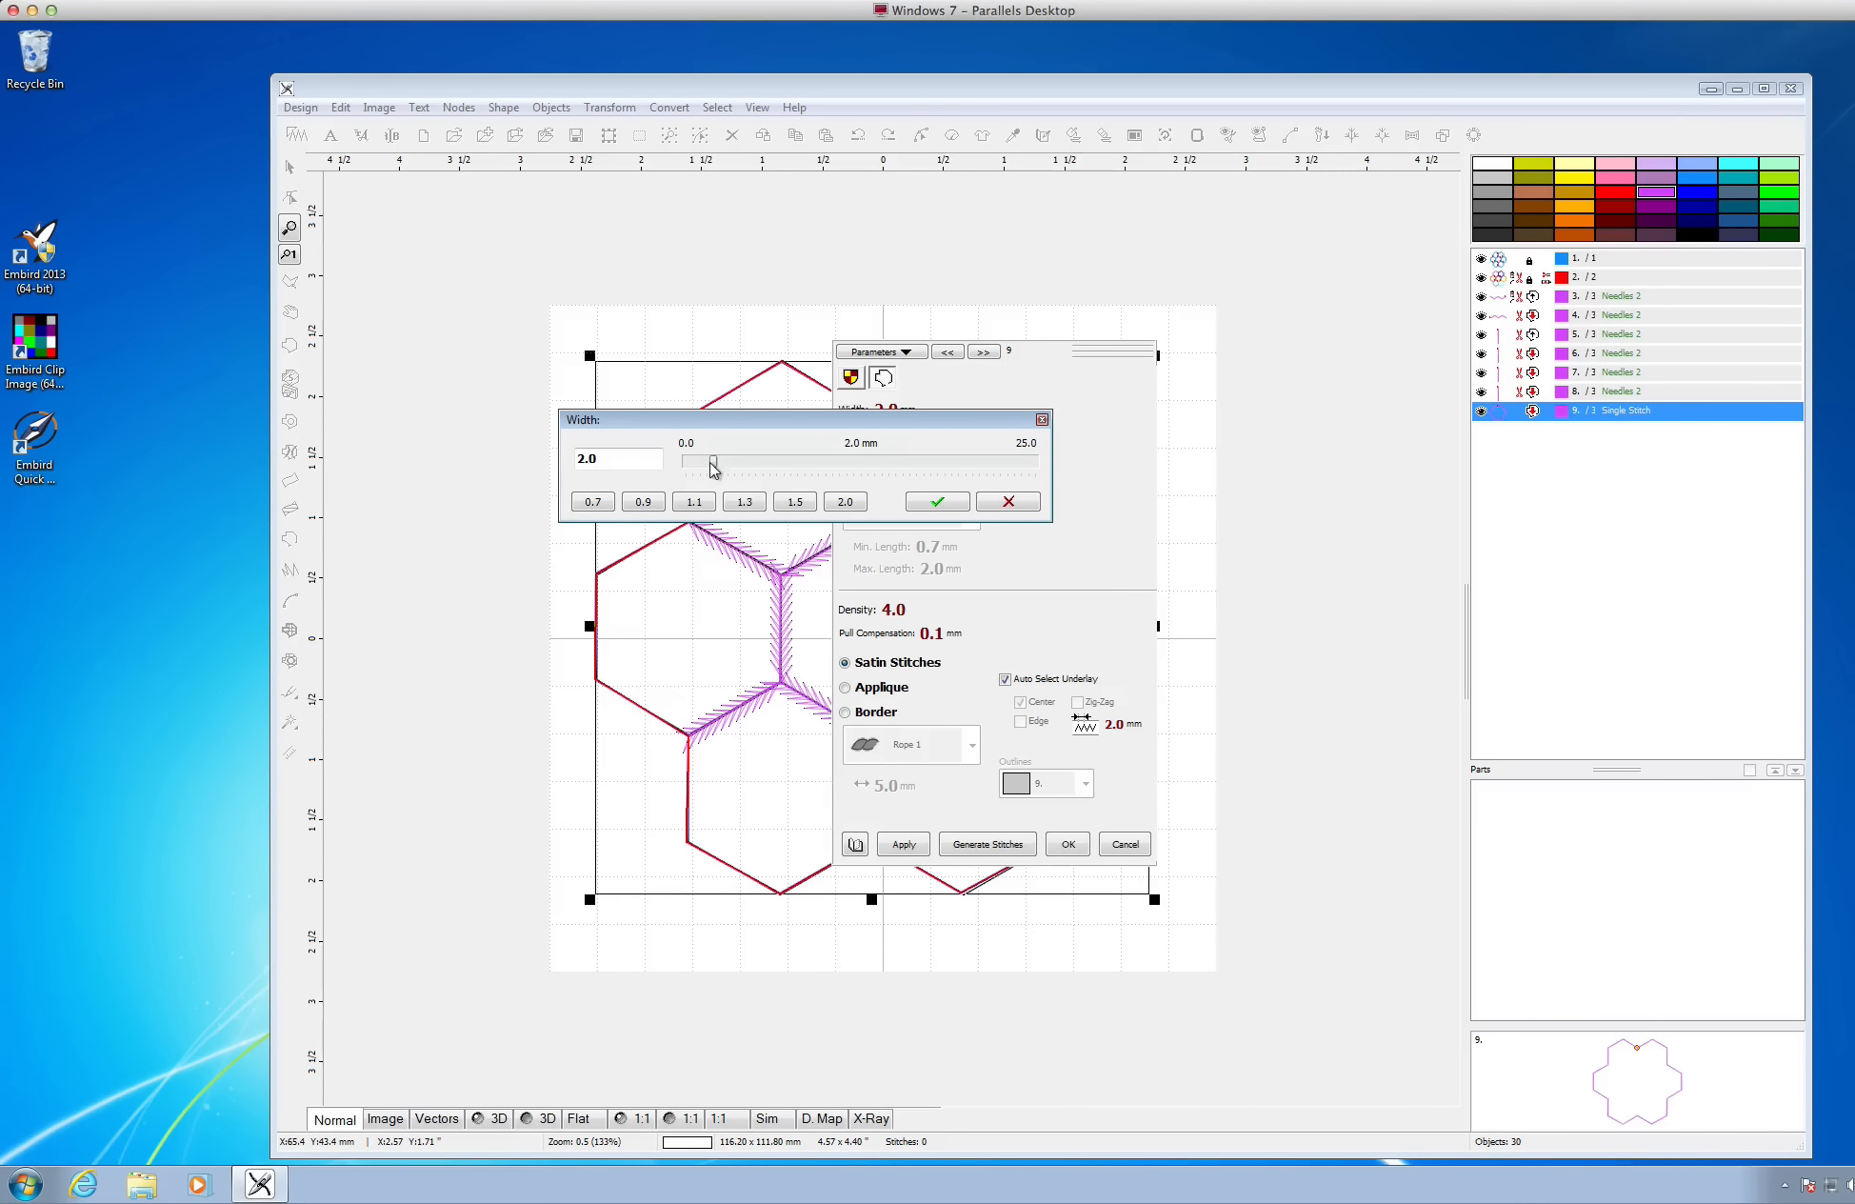
left_click_drag(714, 466, 748, 466)
left_click(938, 503)
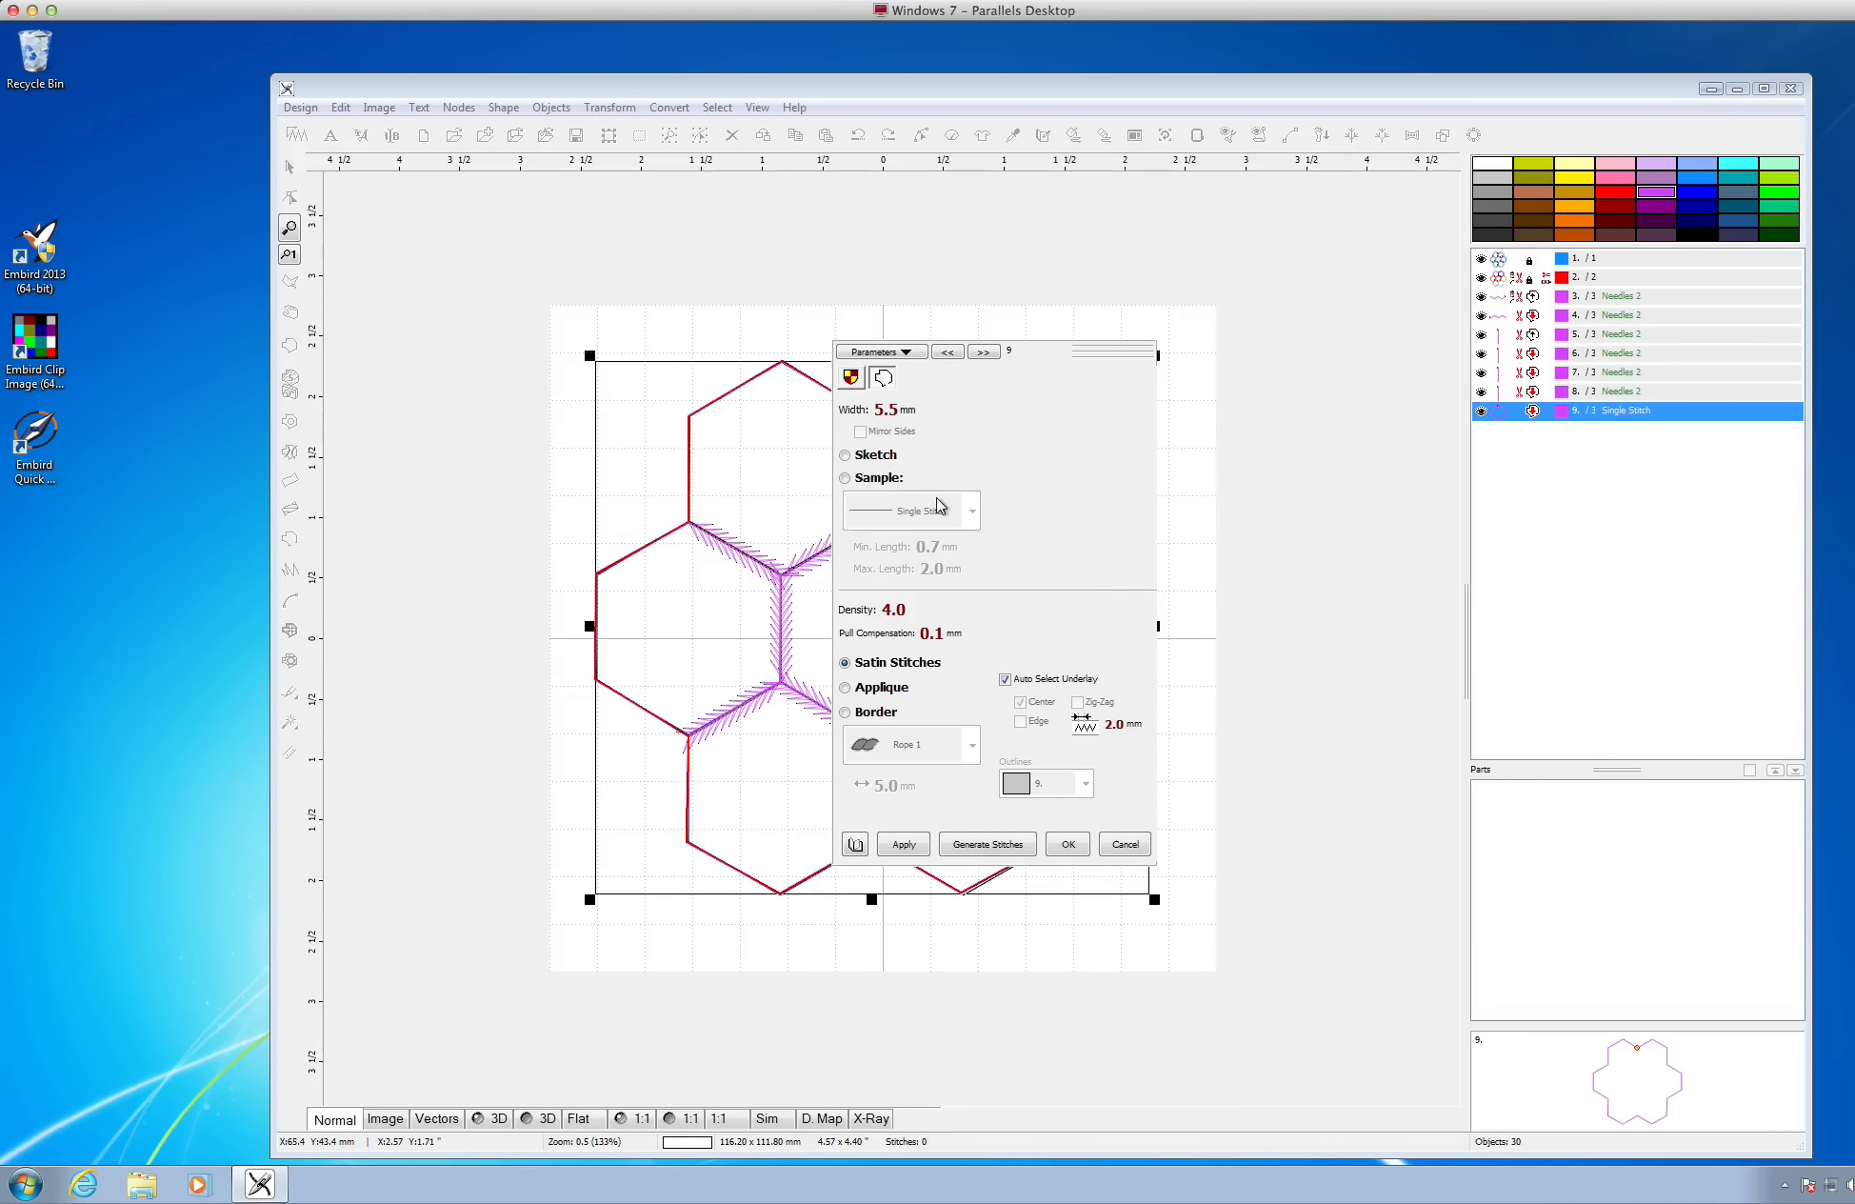
left_click(984, 846)
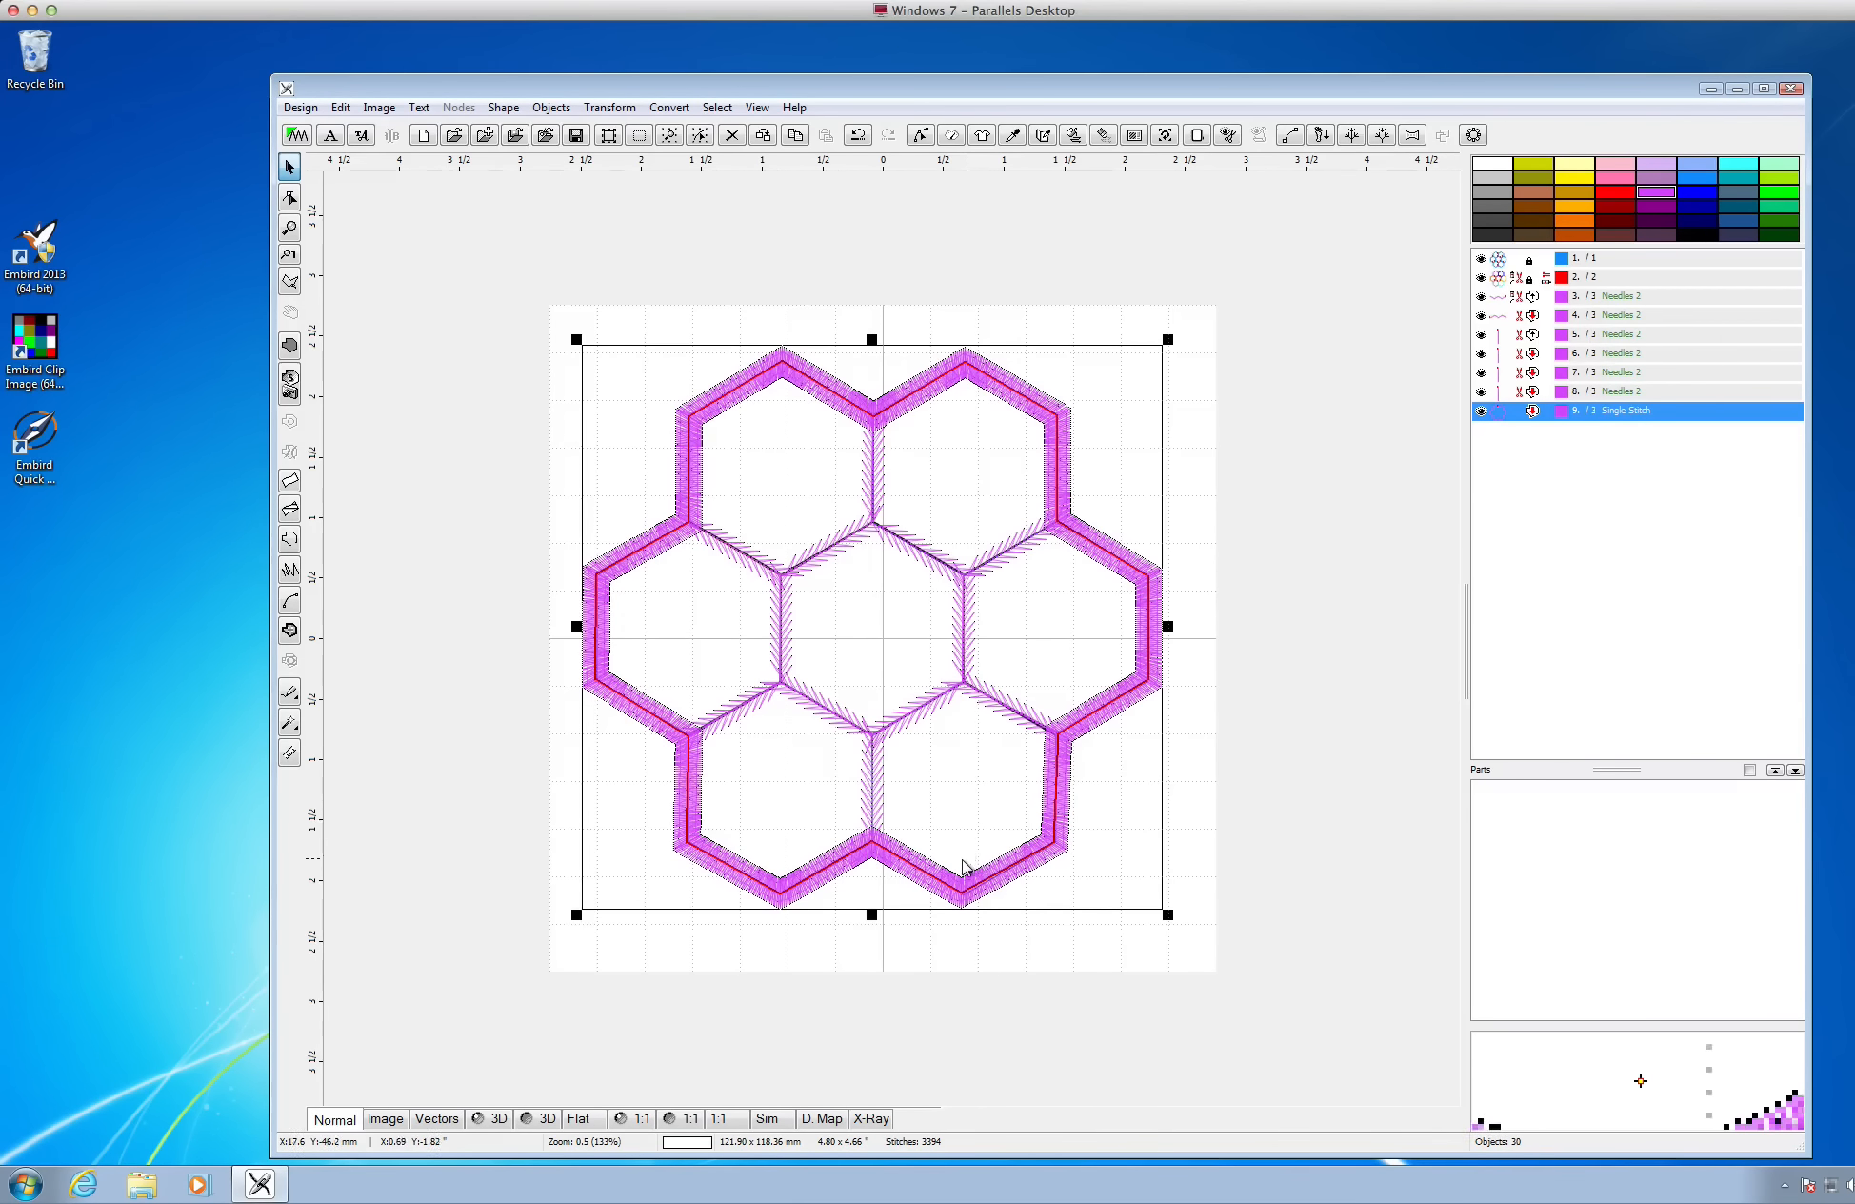
left_click(1198, 759)
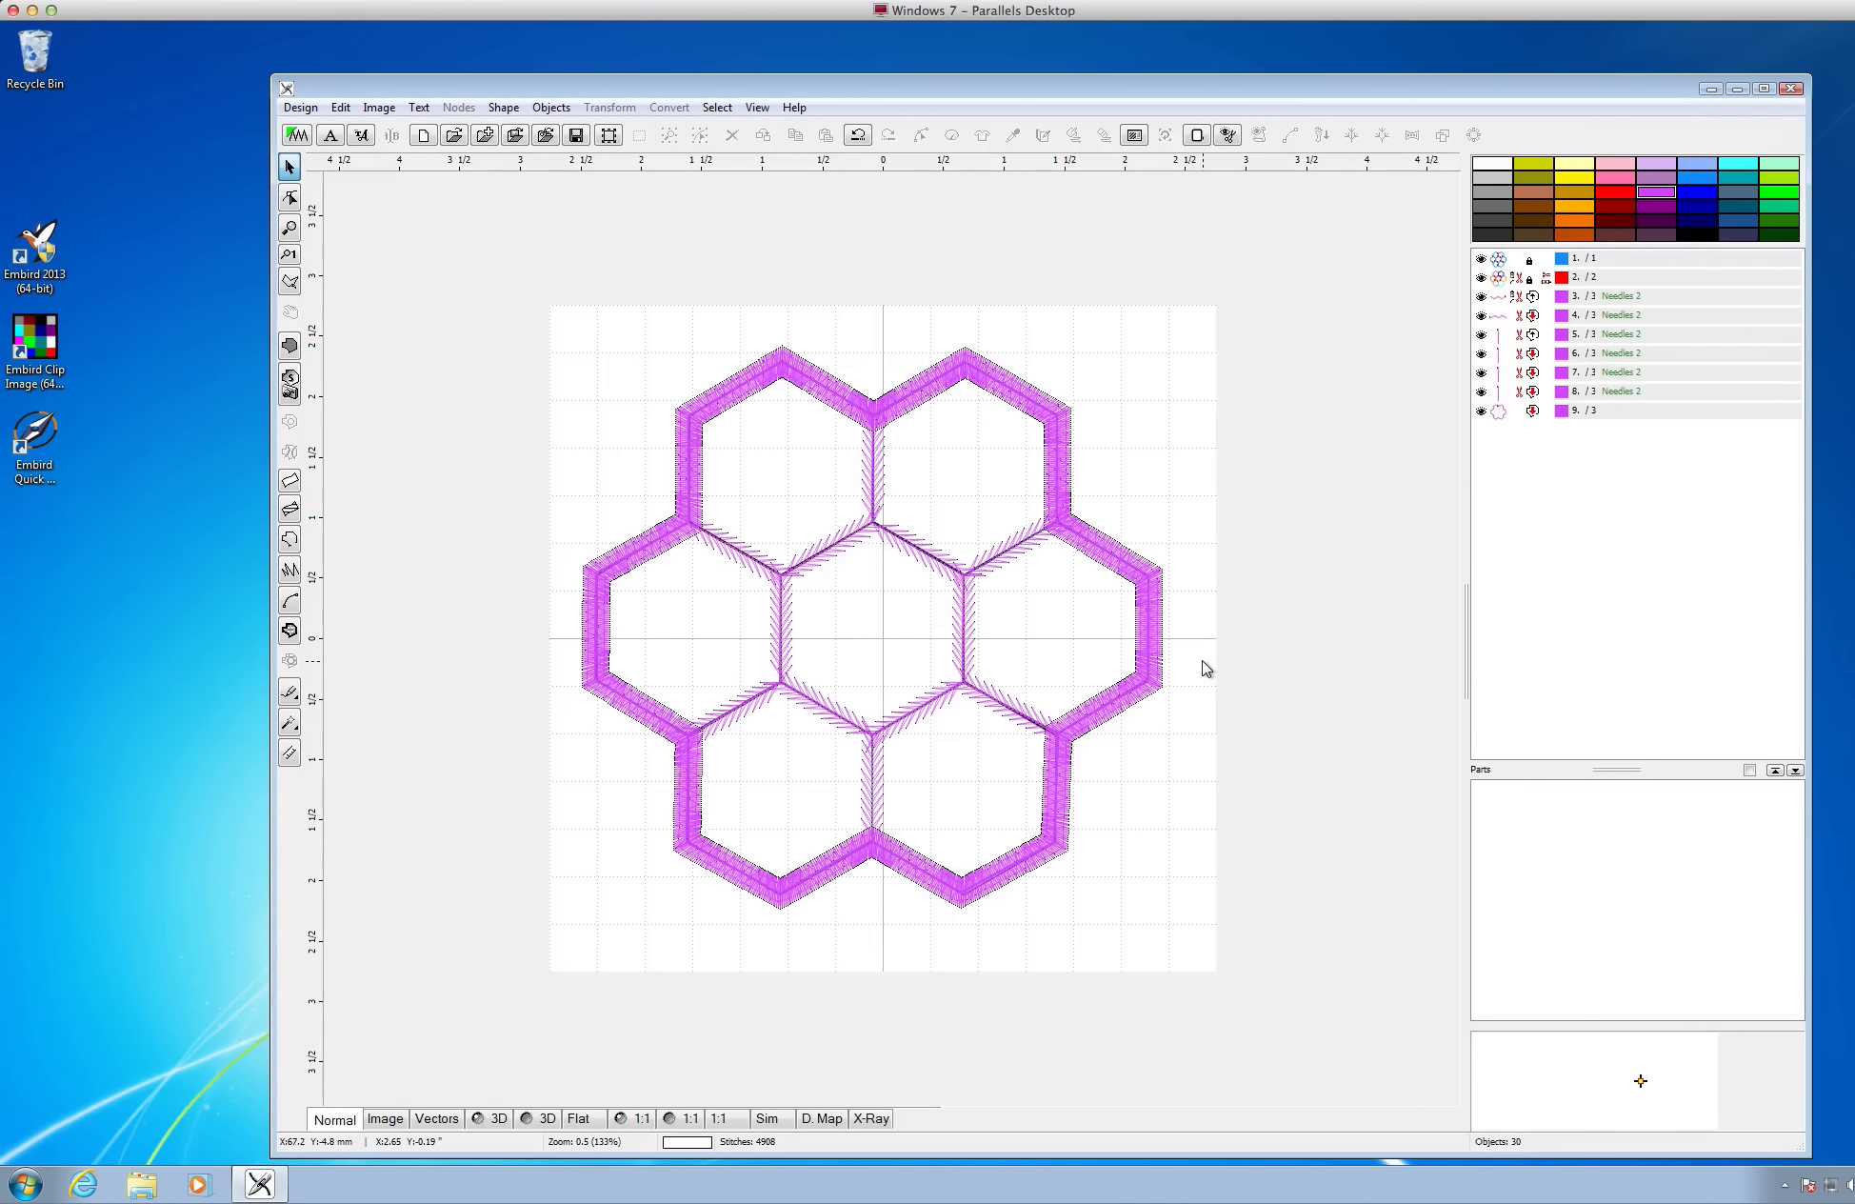
Simulate the stitch-out at speed 100, resuming after each colour stop, to examine the sewing order of outlines, coloured hexagons, seams and border
left_click(768, 1120)
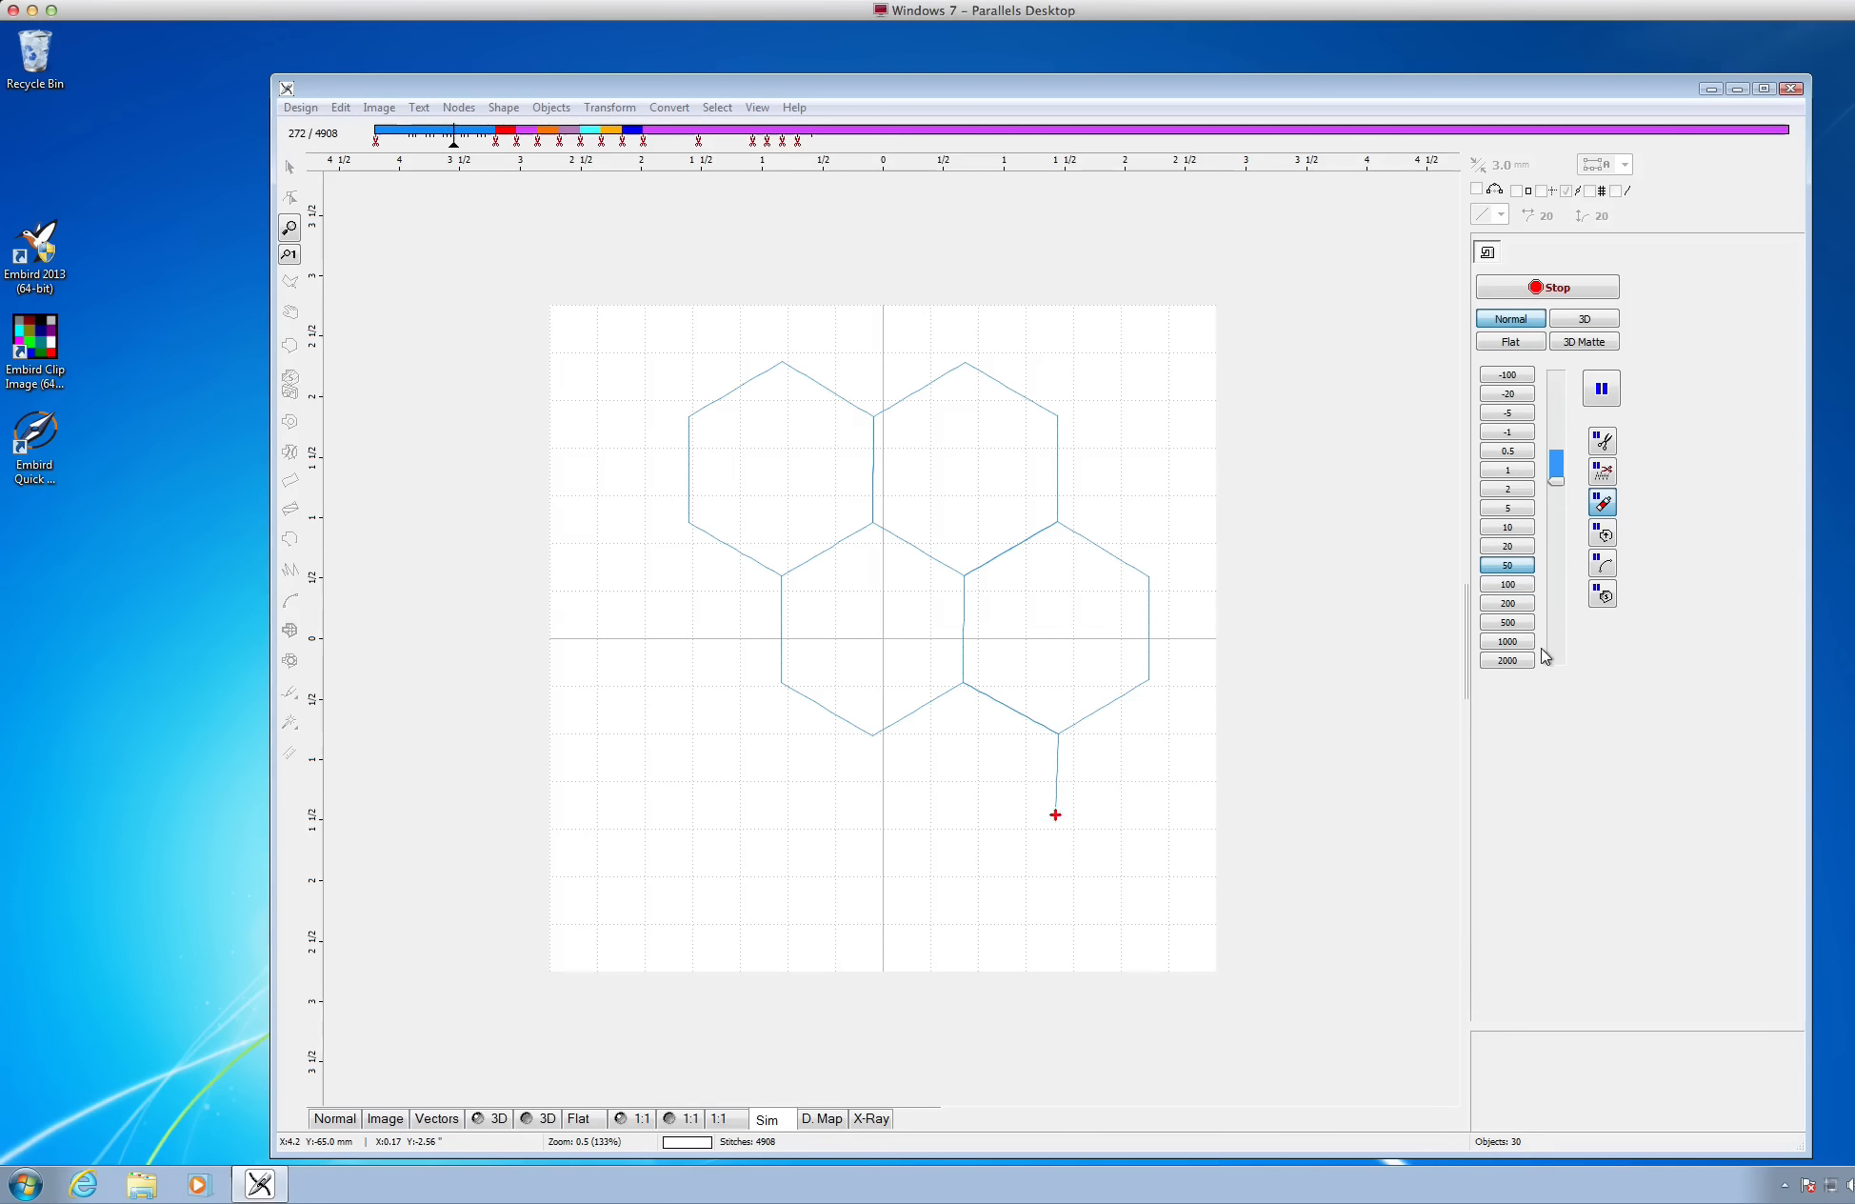
left_click(1508, 584)
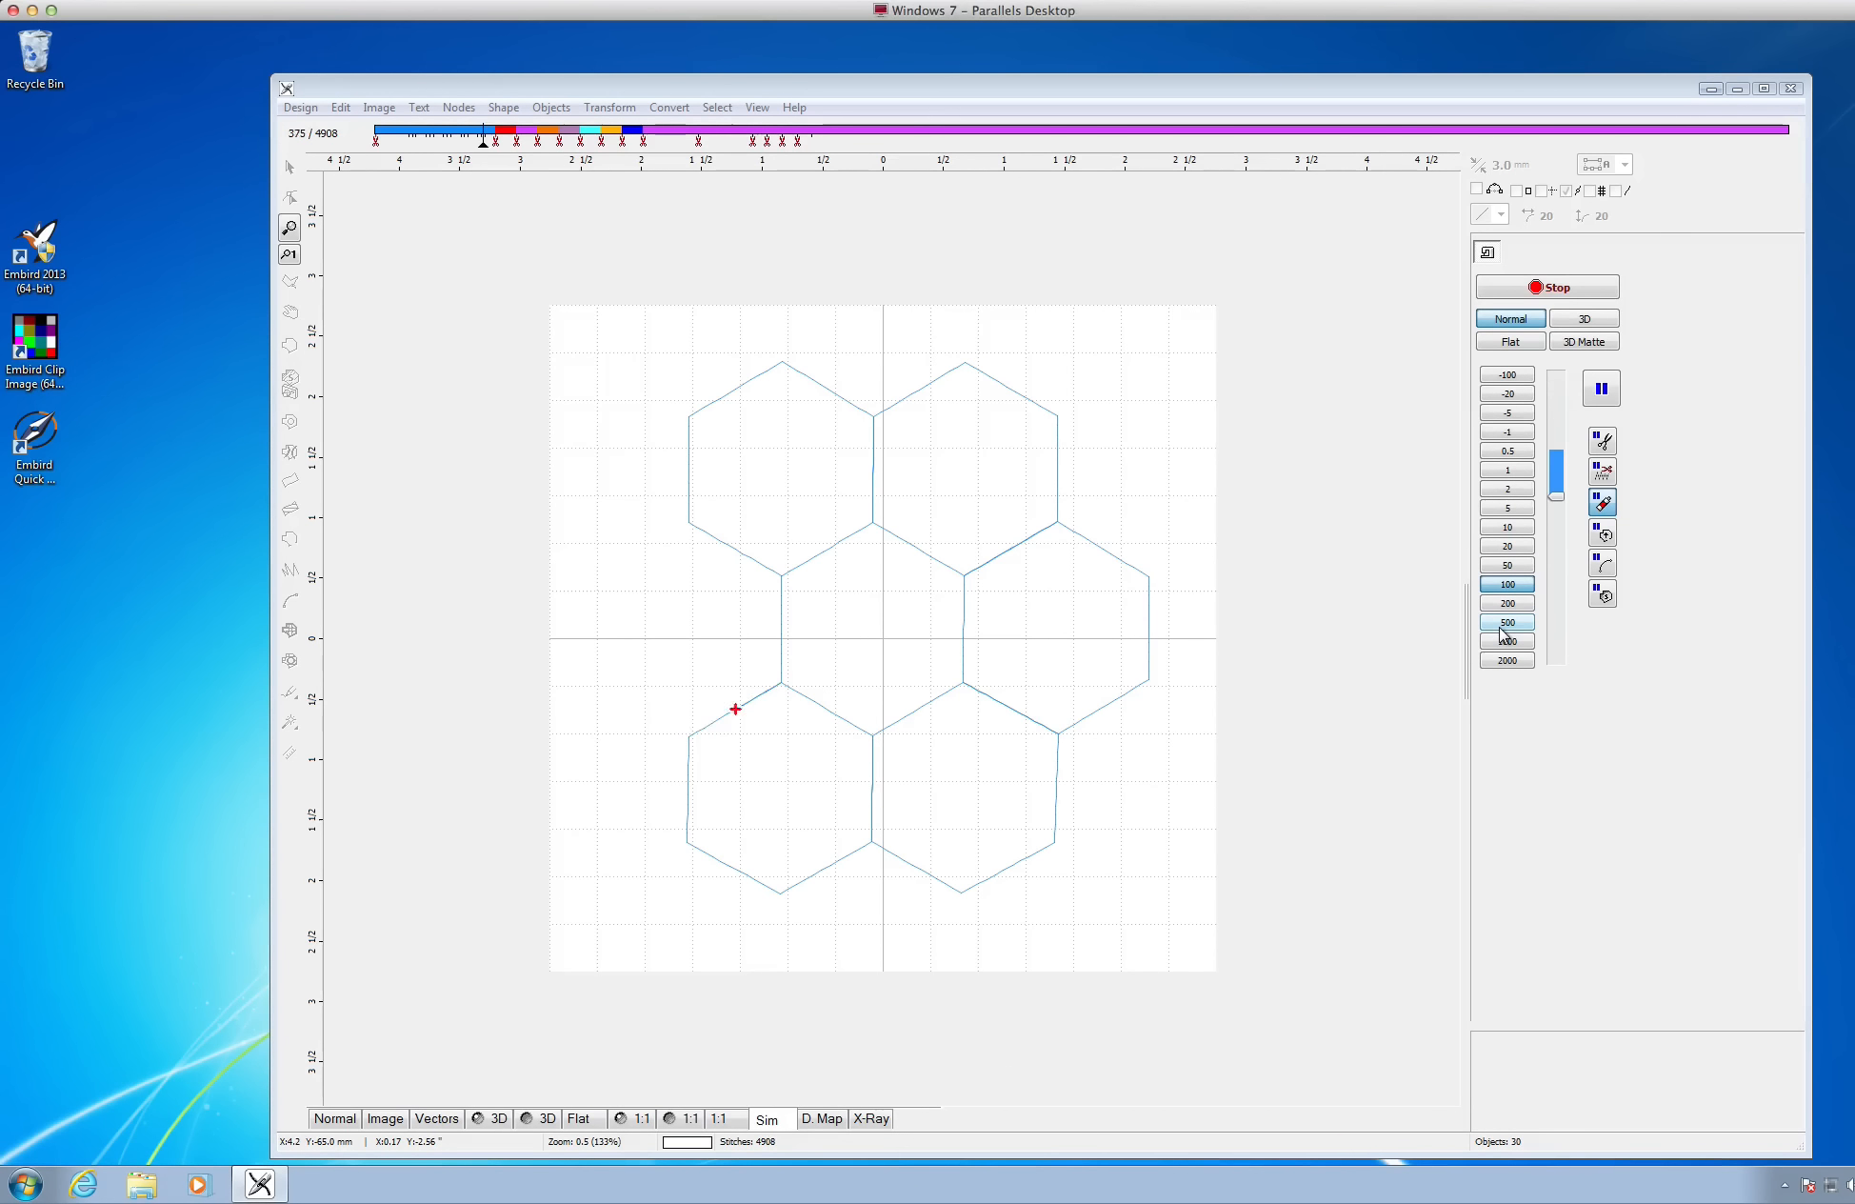
left_click(1604, 389)
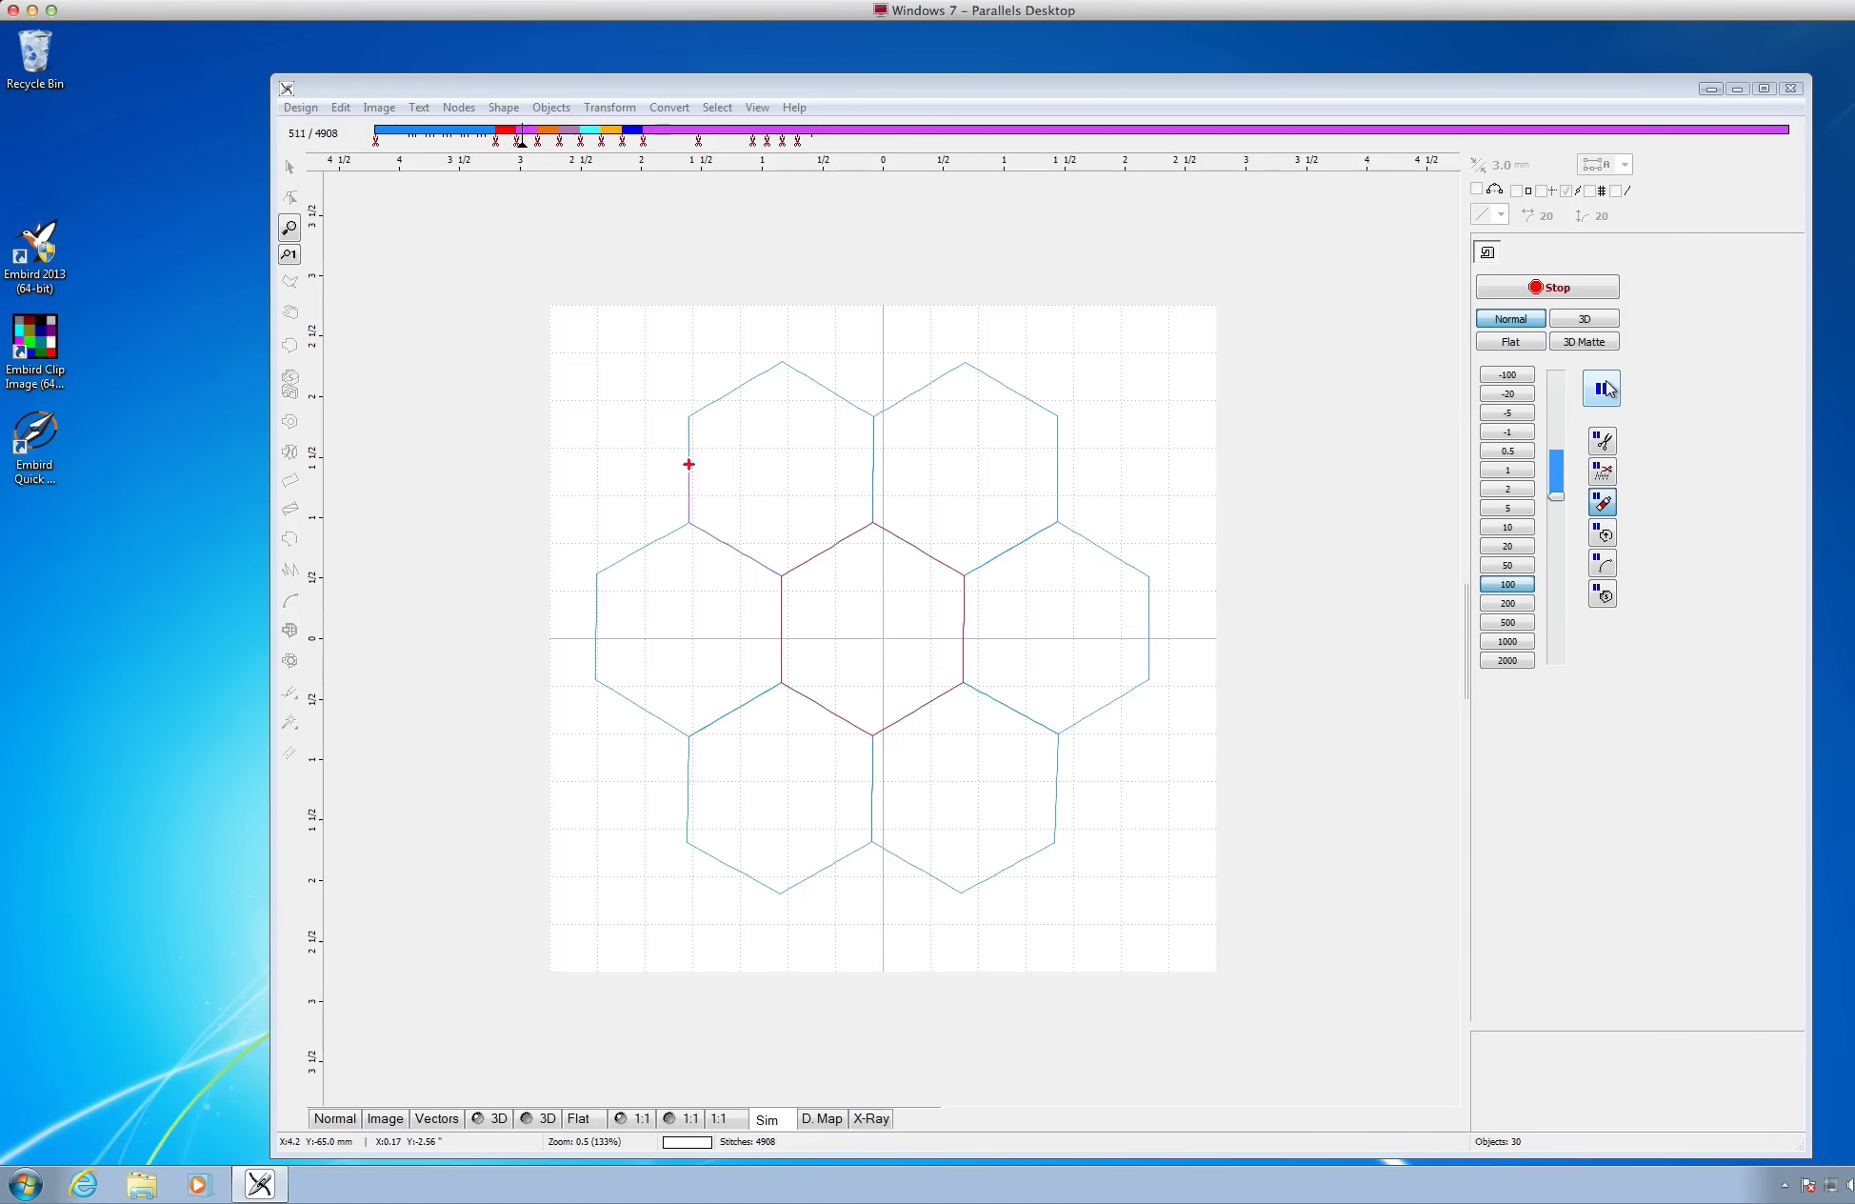
left_click(1604, 388)
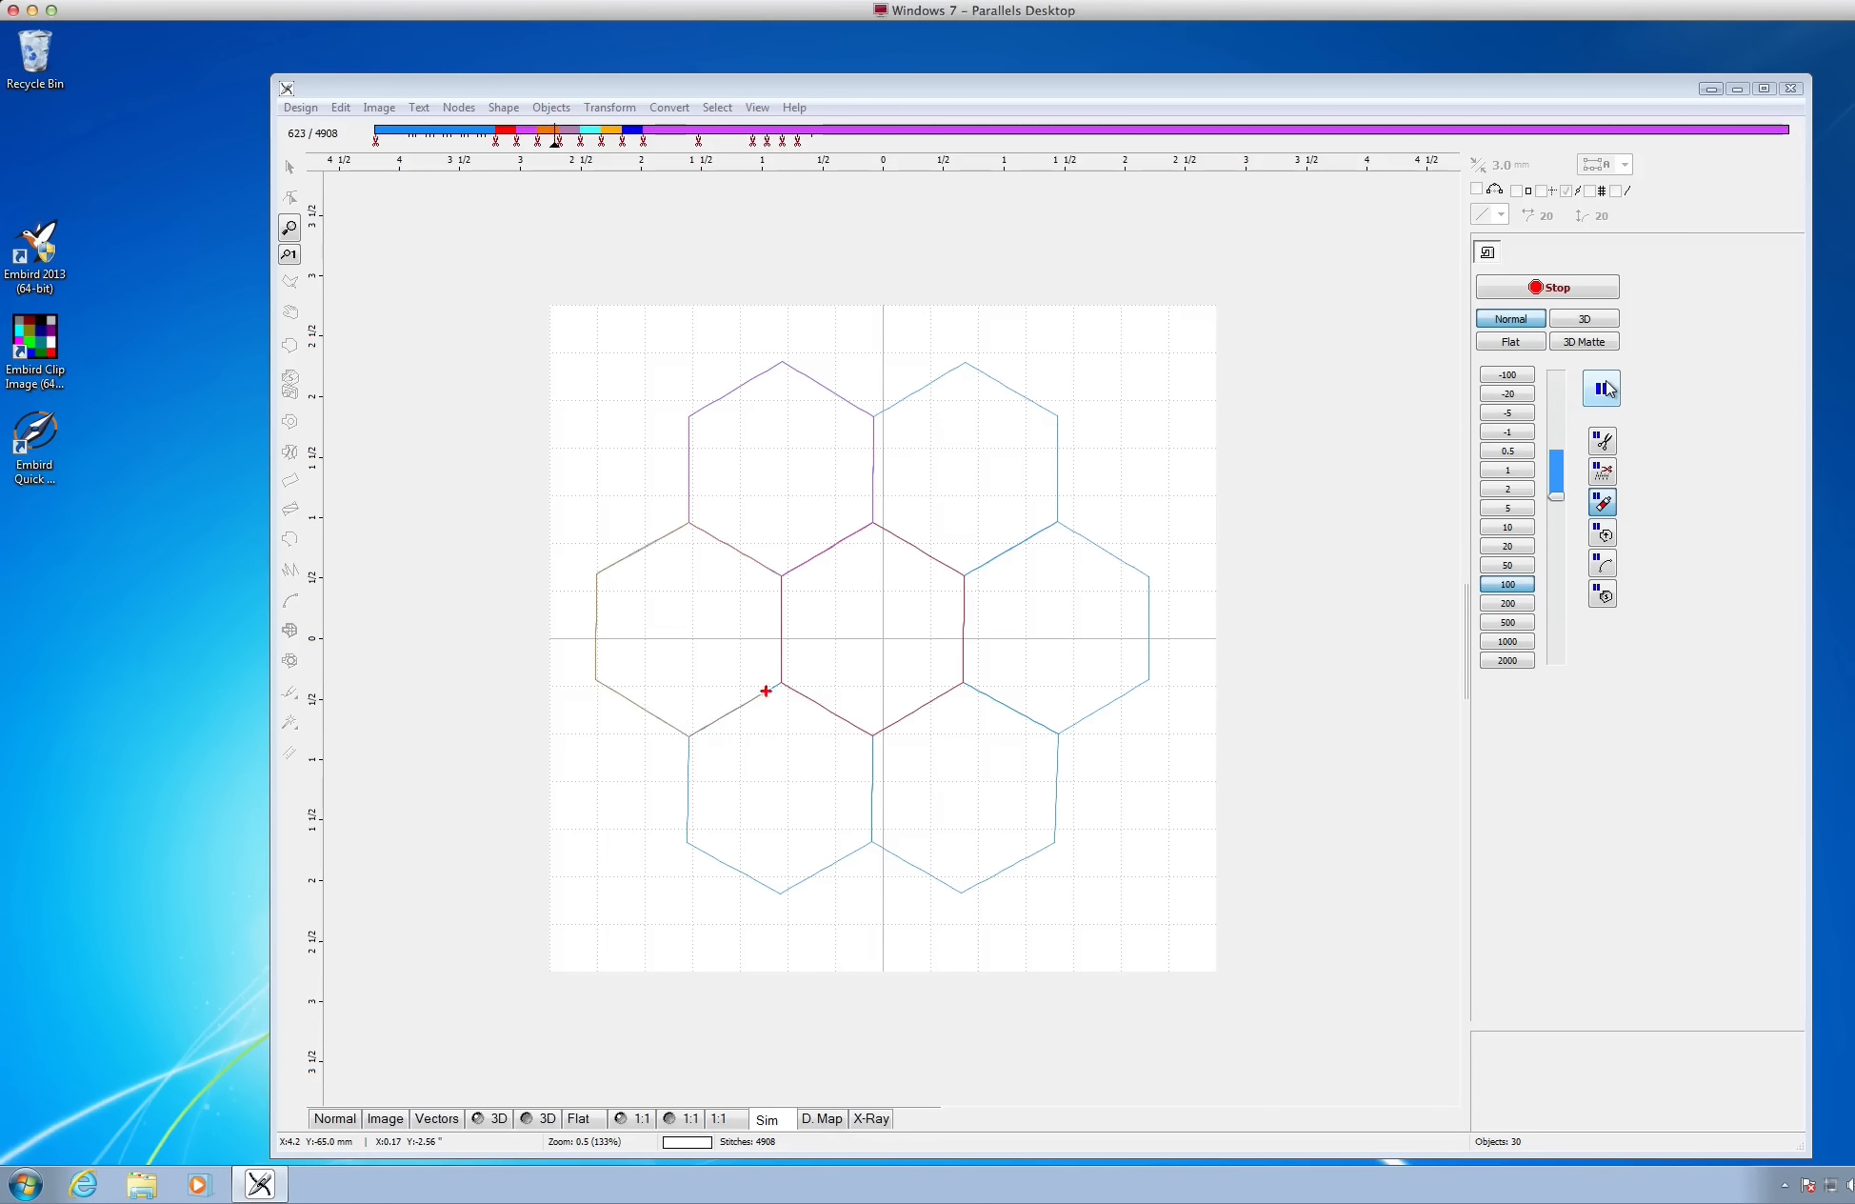
left_click(1604, 389)
left_click(1604, 389)
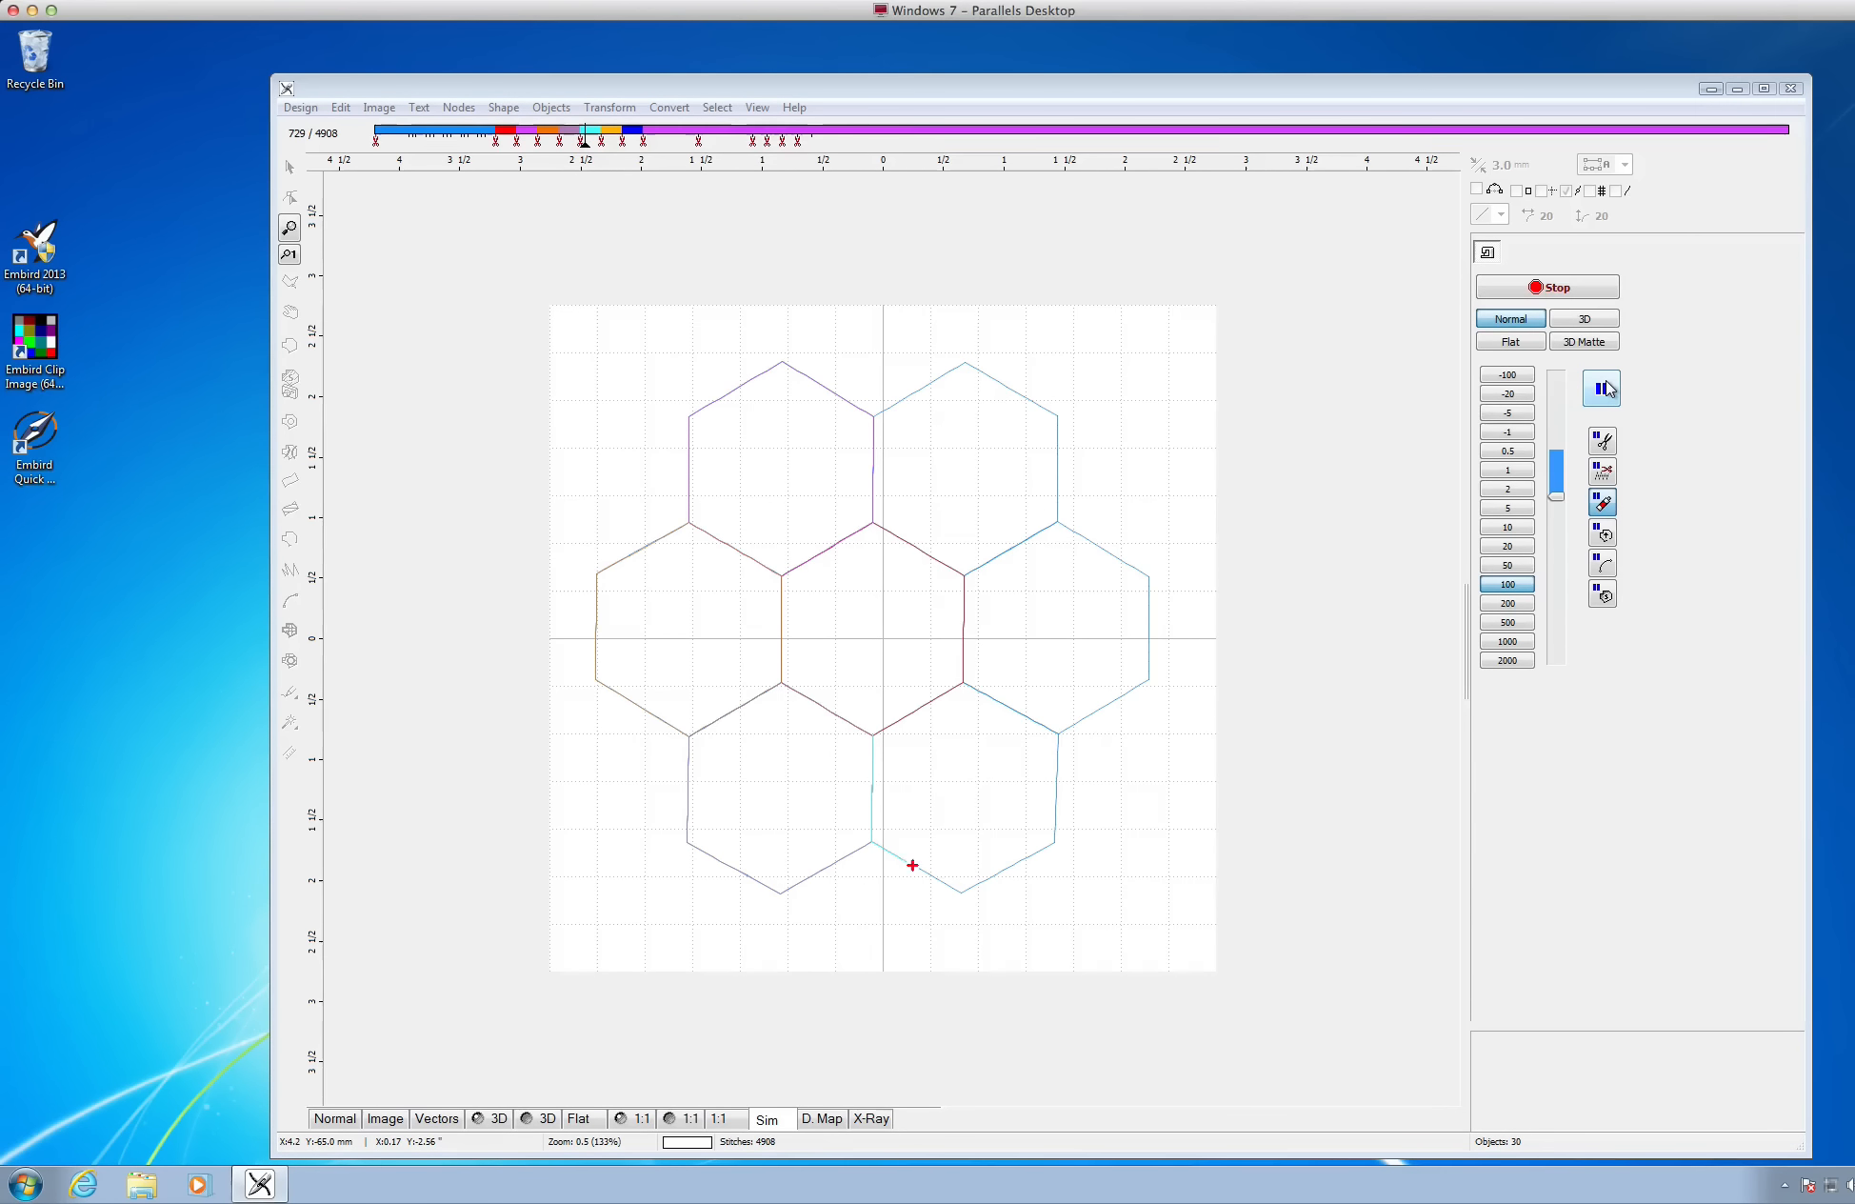
left_click(1604, 389)
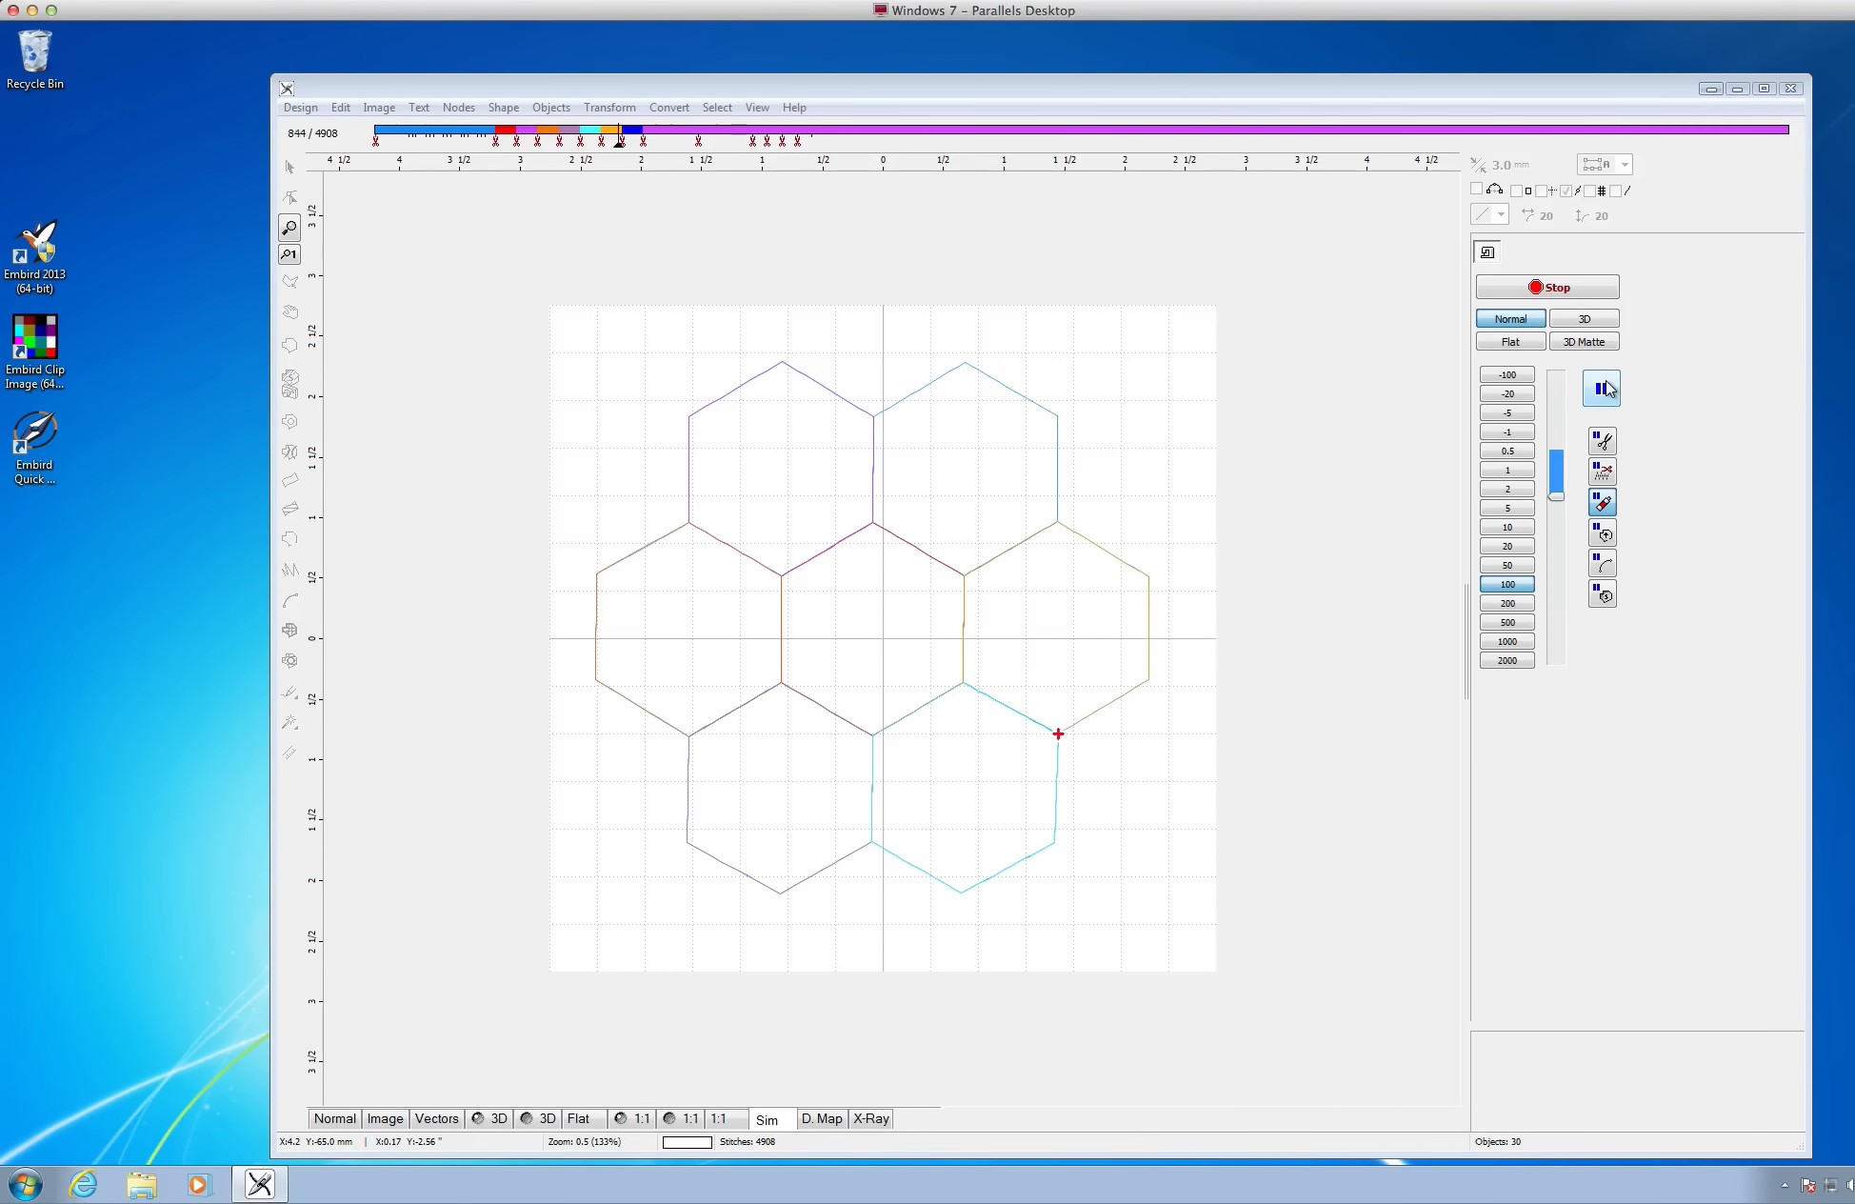
left_click(1604, 389)
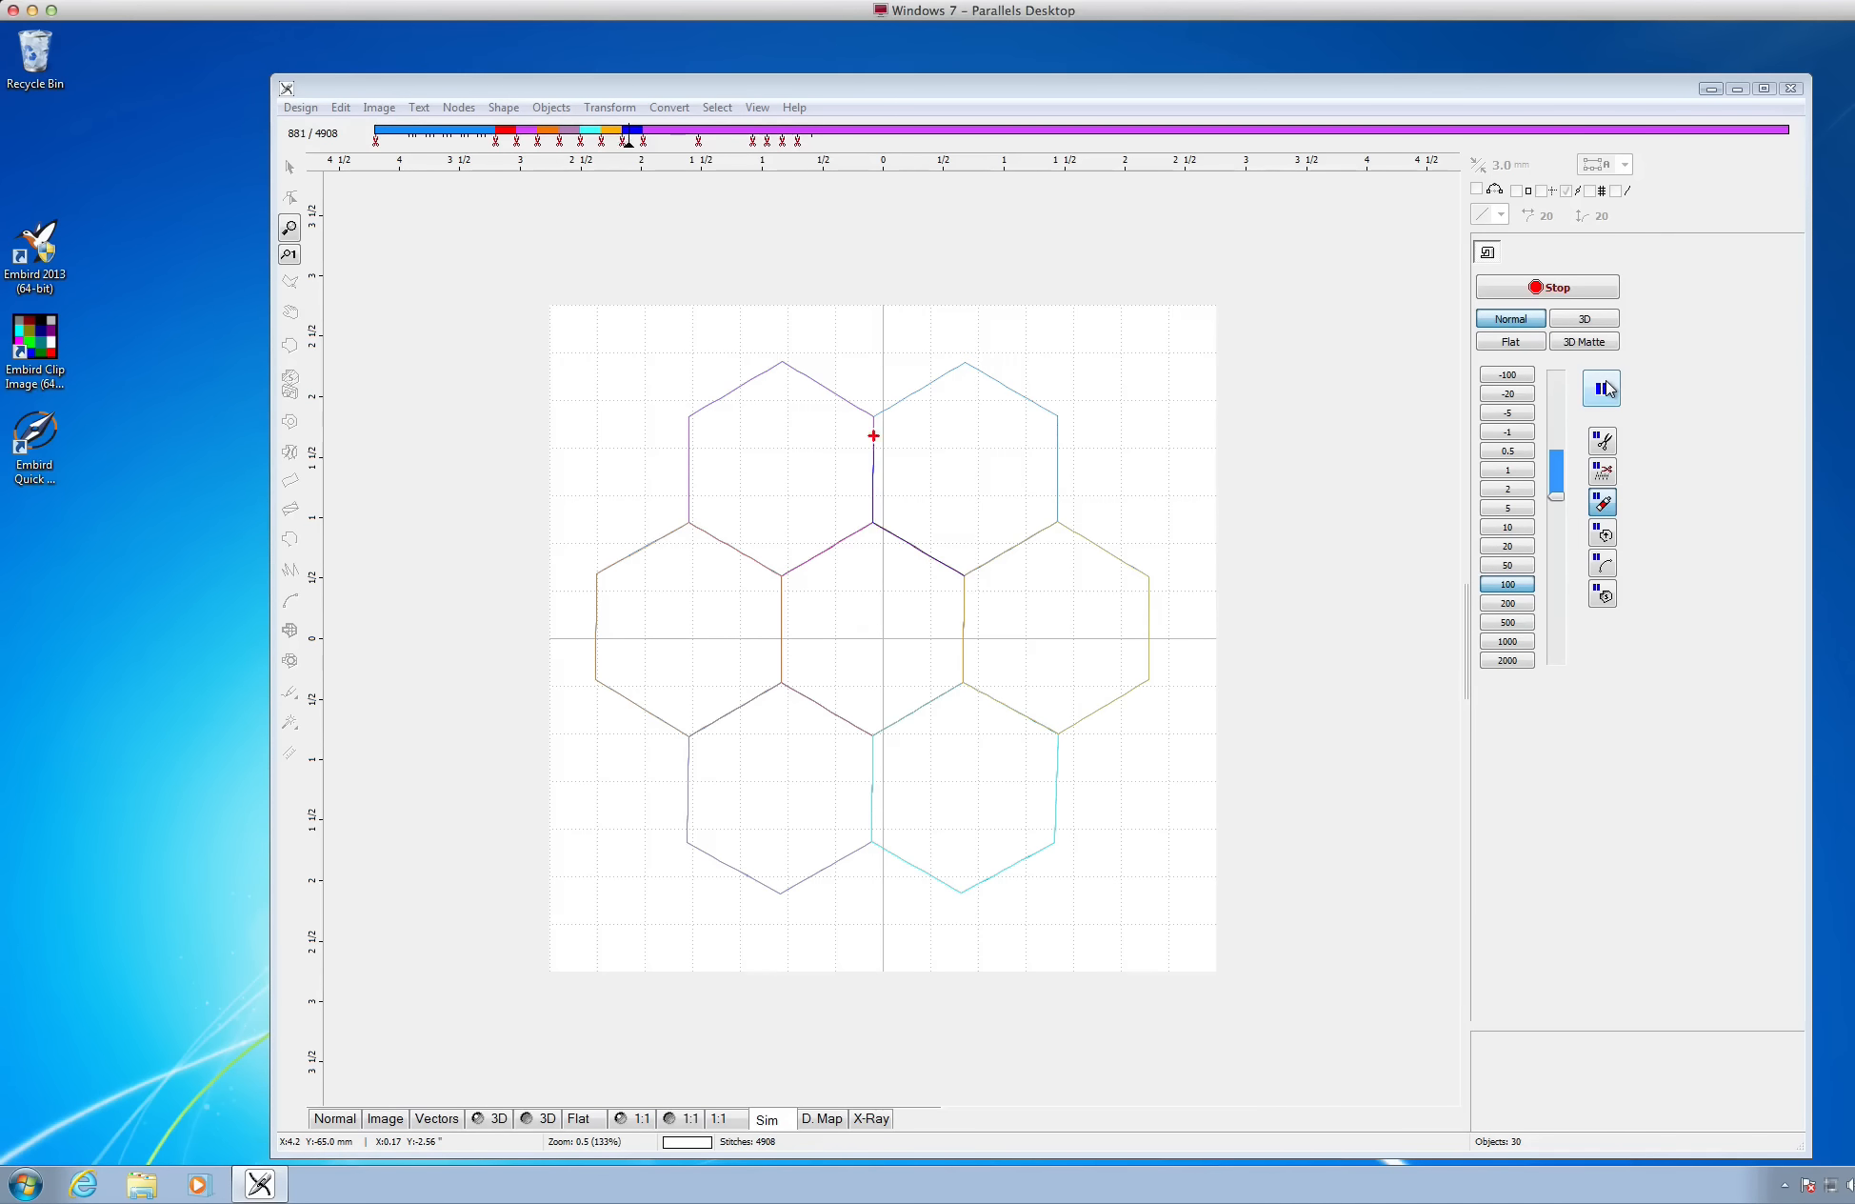
left_click(1604, 389)
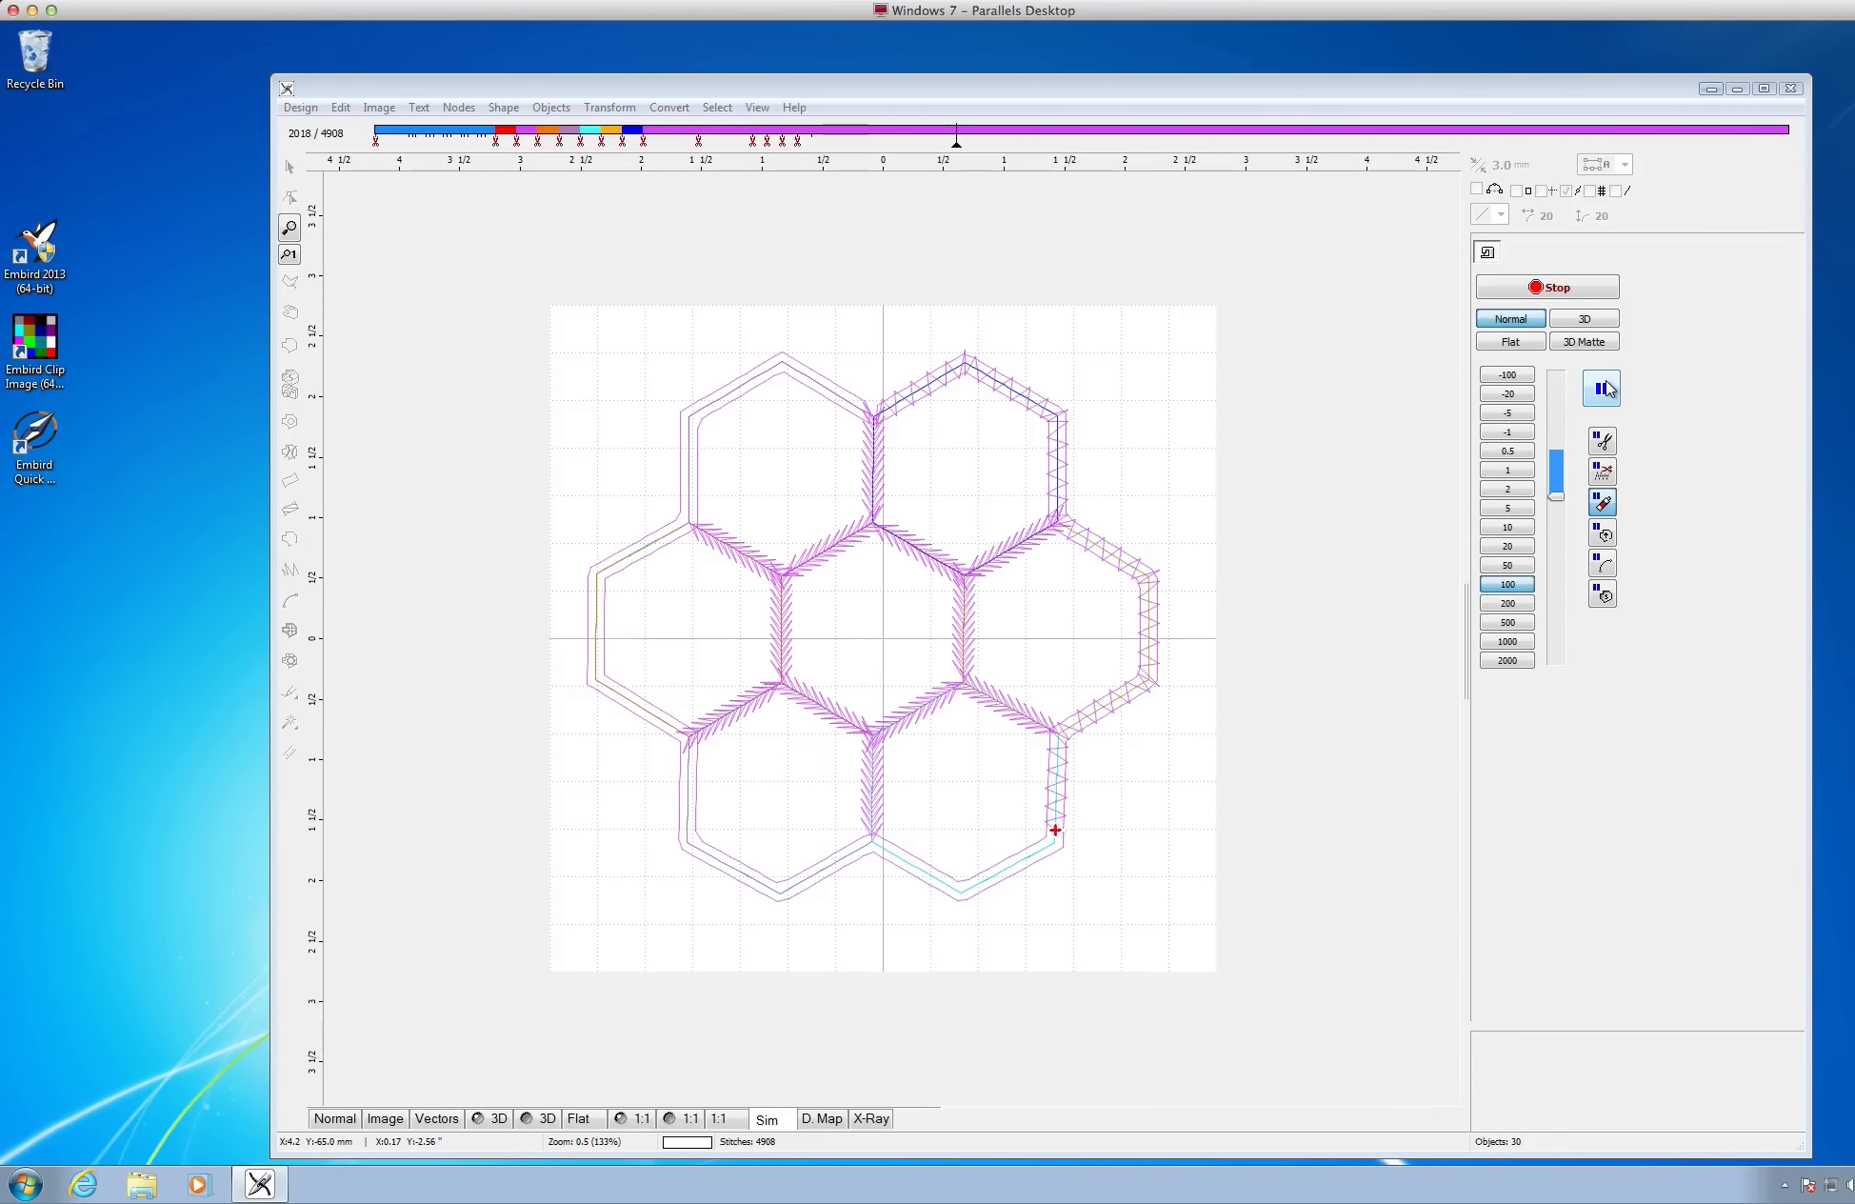
Raise the stitch-out simulation speed to 200 and then 500 to examine the satin perimeter border being sewn
left_click(1528, 607)
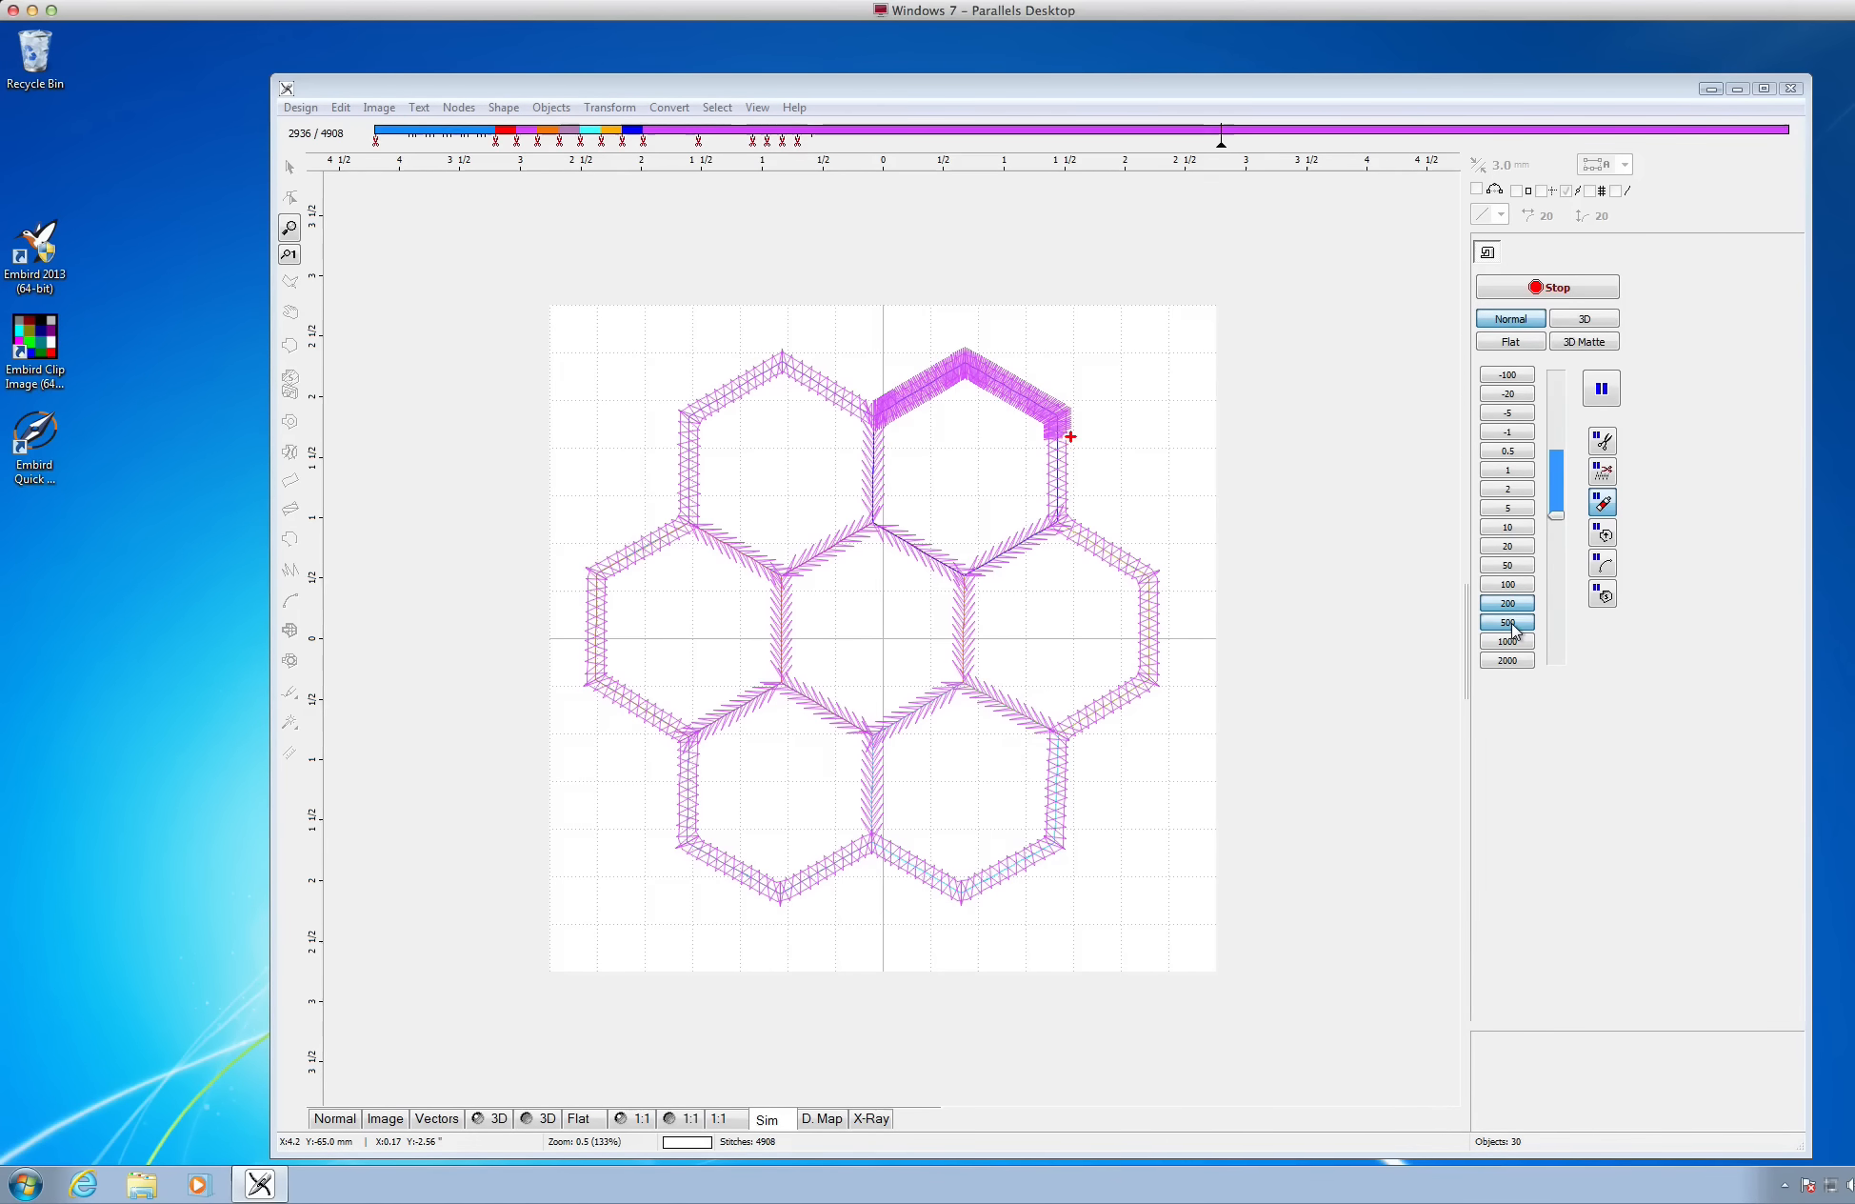
left_click(1513, 625)
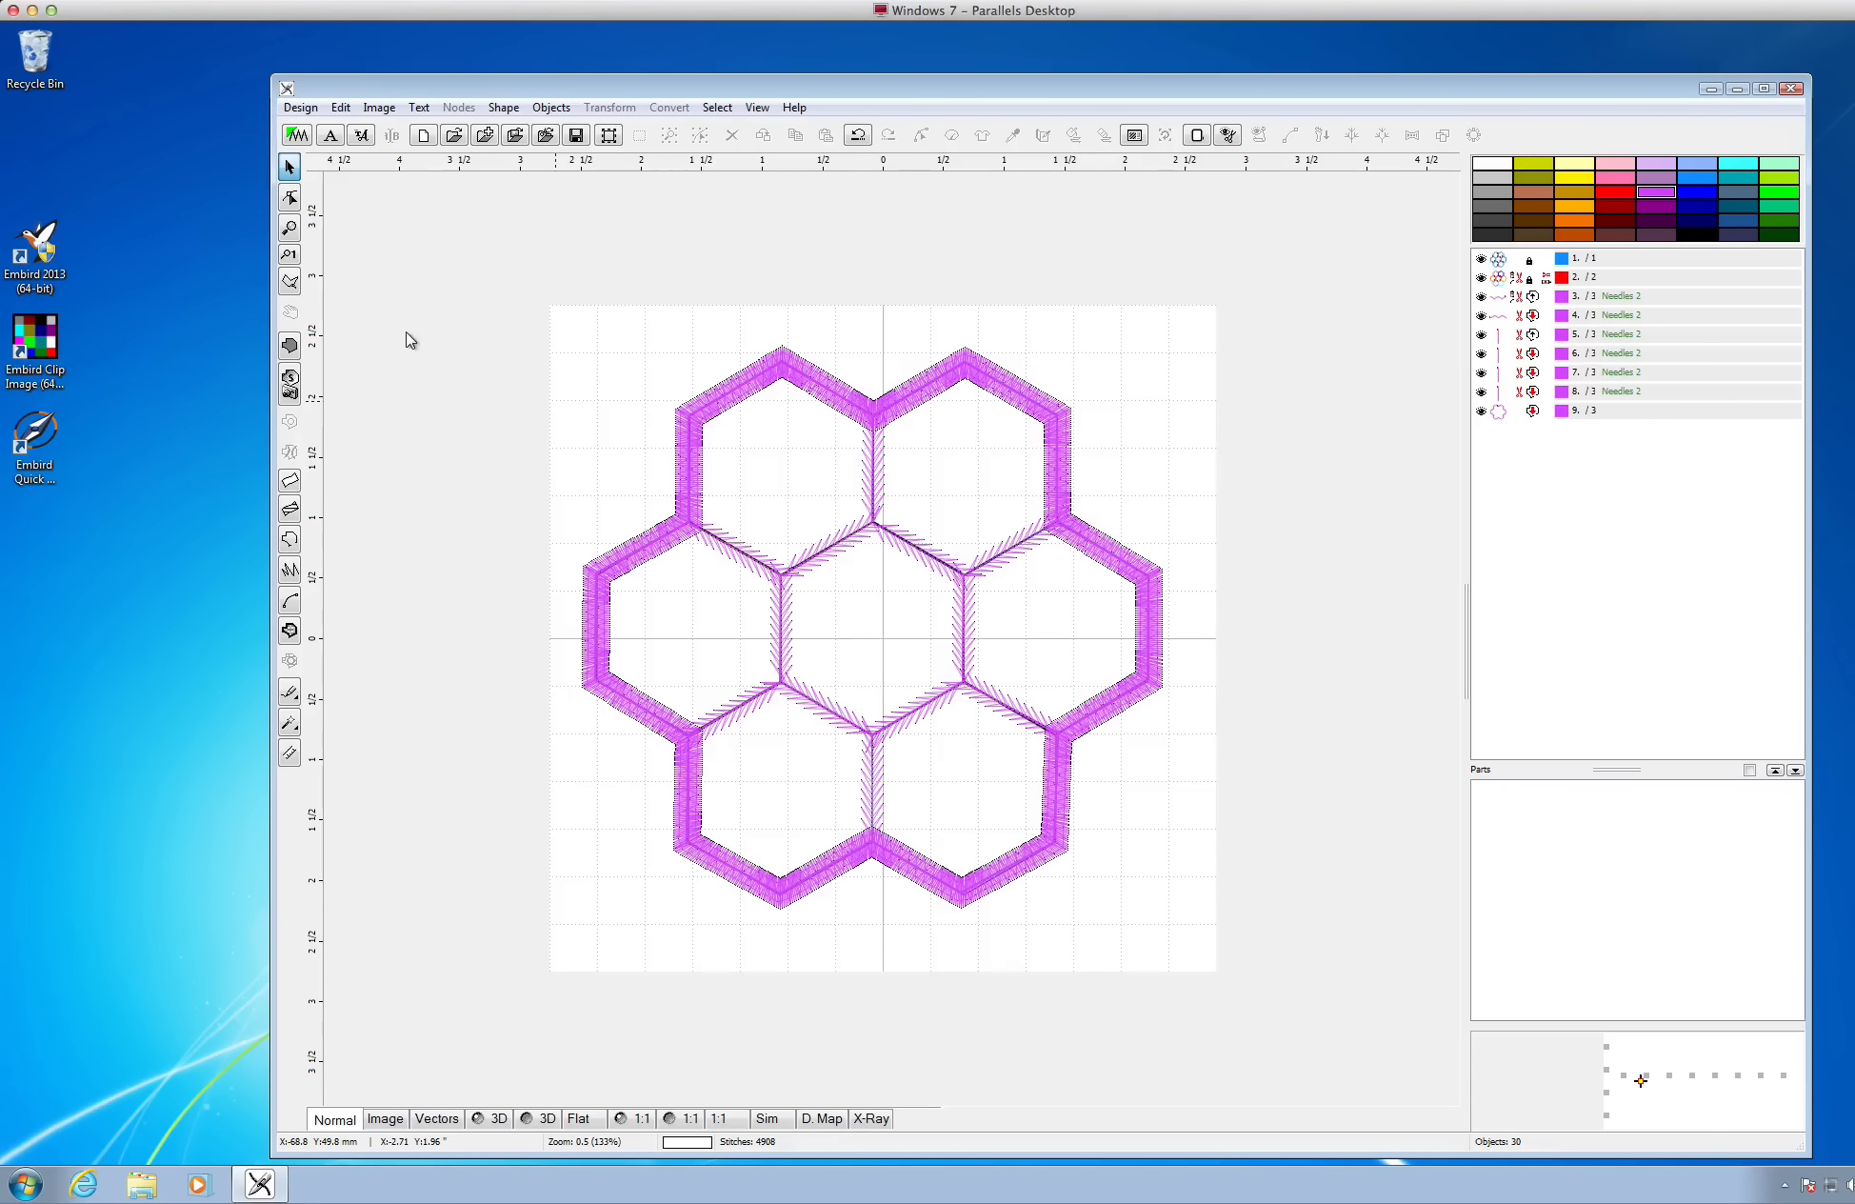
Compile the design into Embird Editor, saving its outline file as polygon-FINAL in Embird Outline Format in the Documents library
left_click(302, 109)
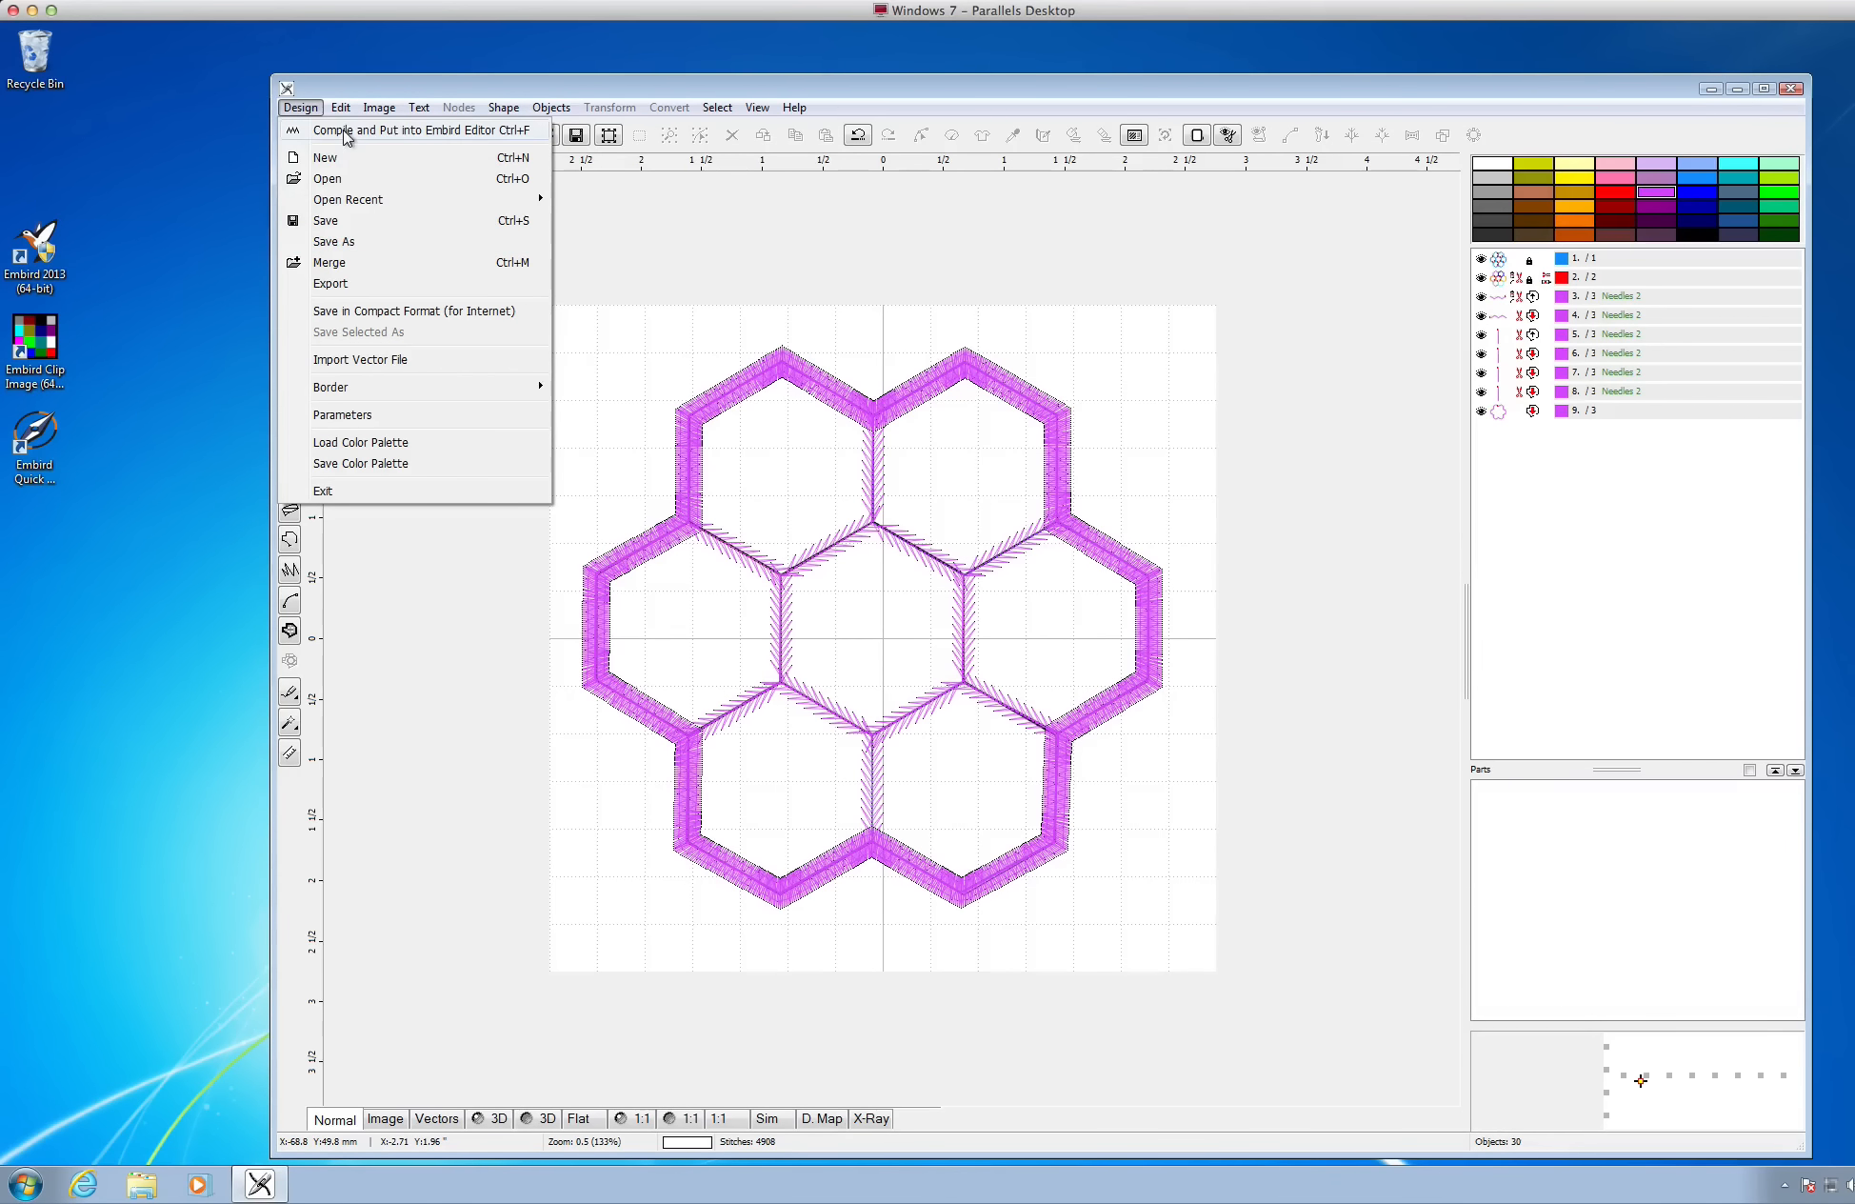
left_click(440, 139)
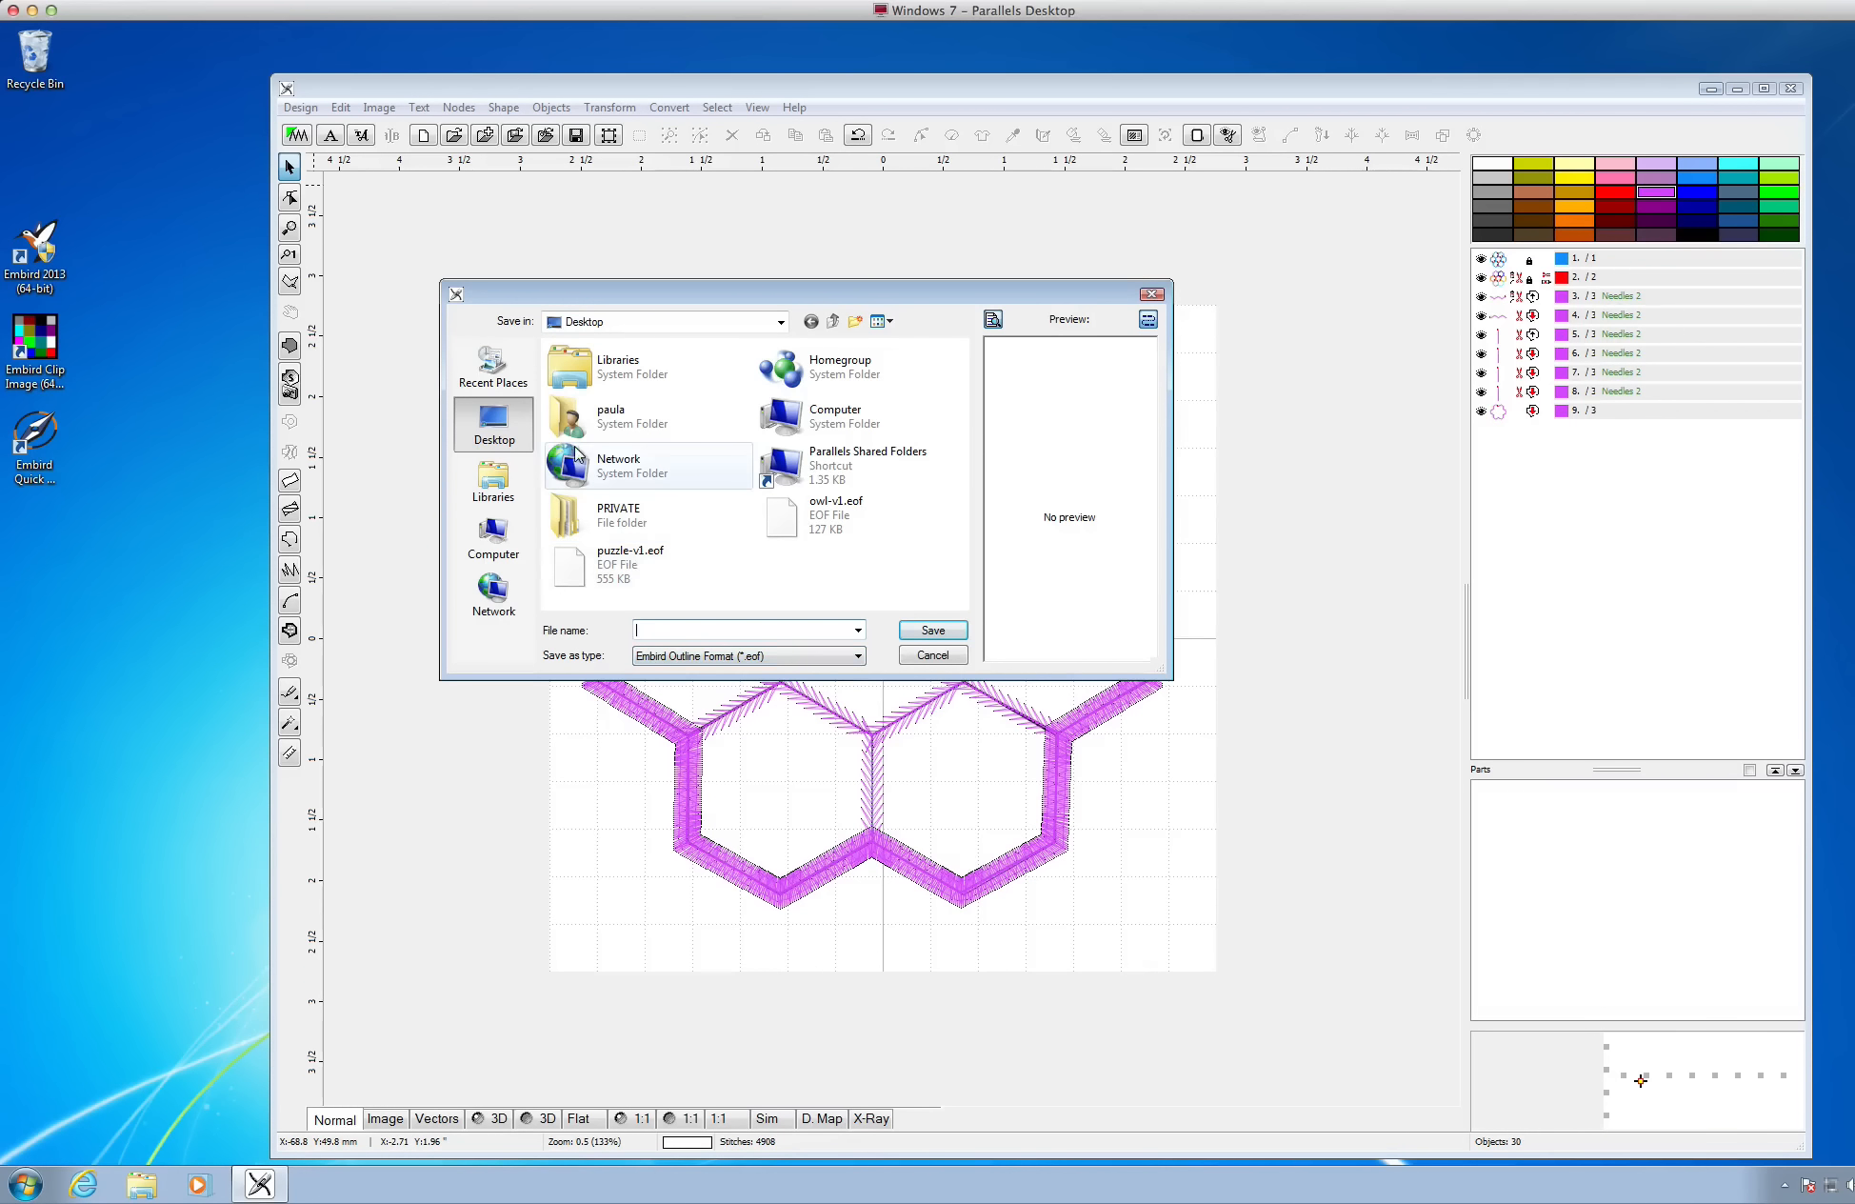
double_click(609, 367)
double_click(609, 372)
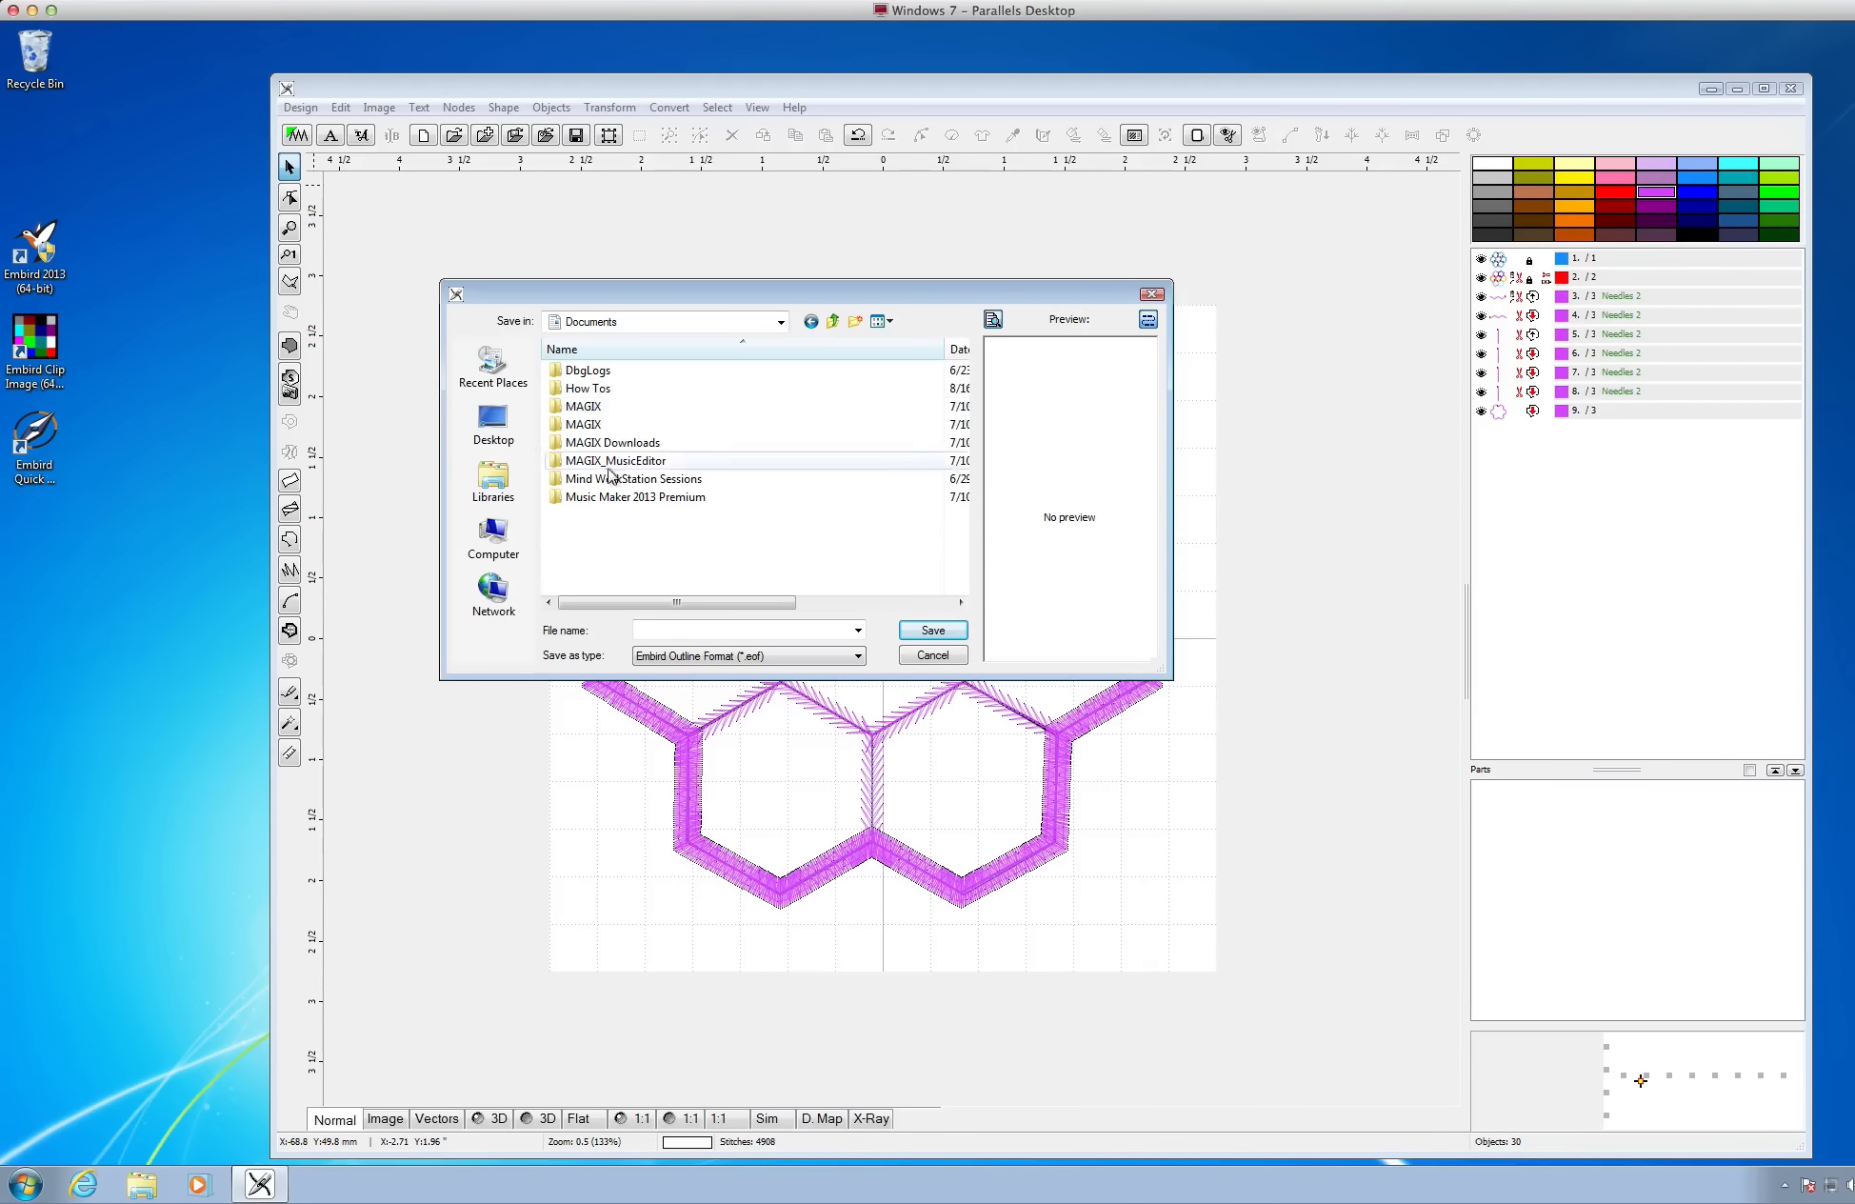
left_click(495, 427)
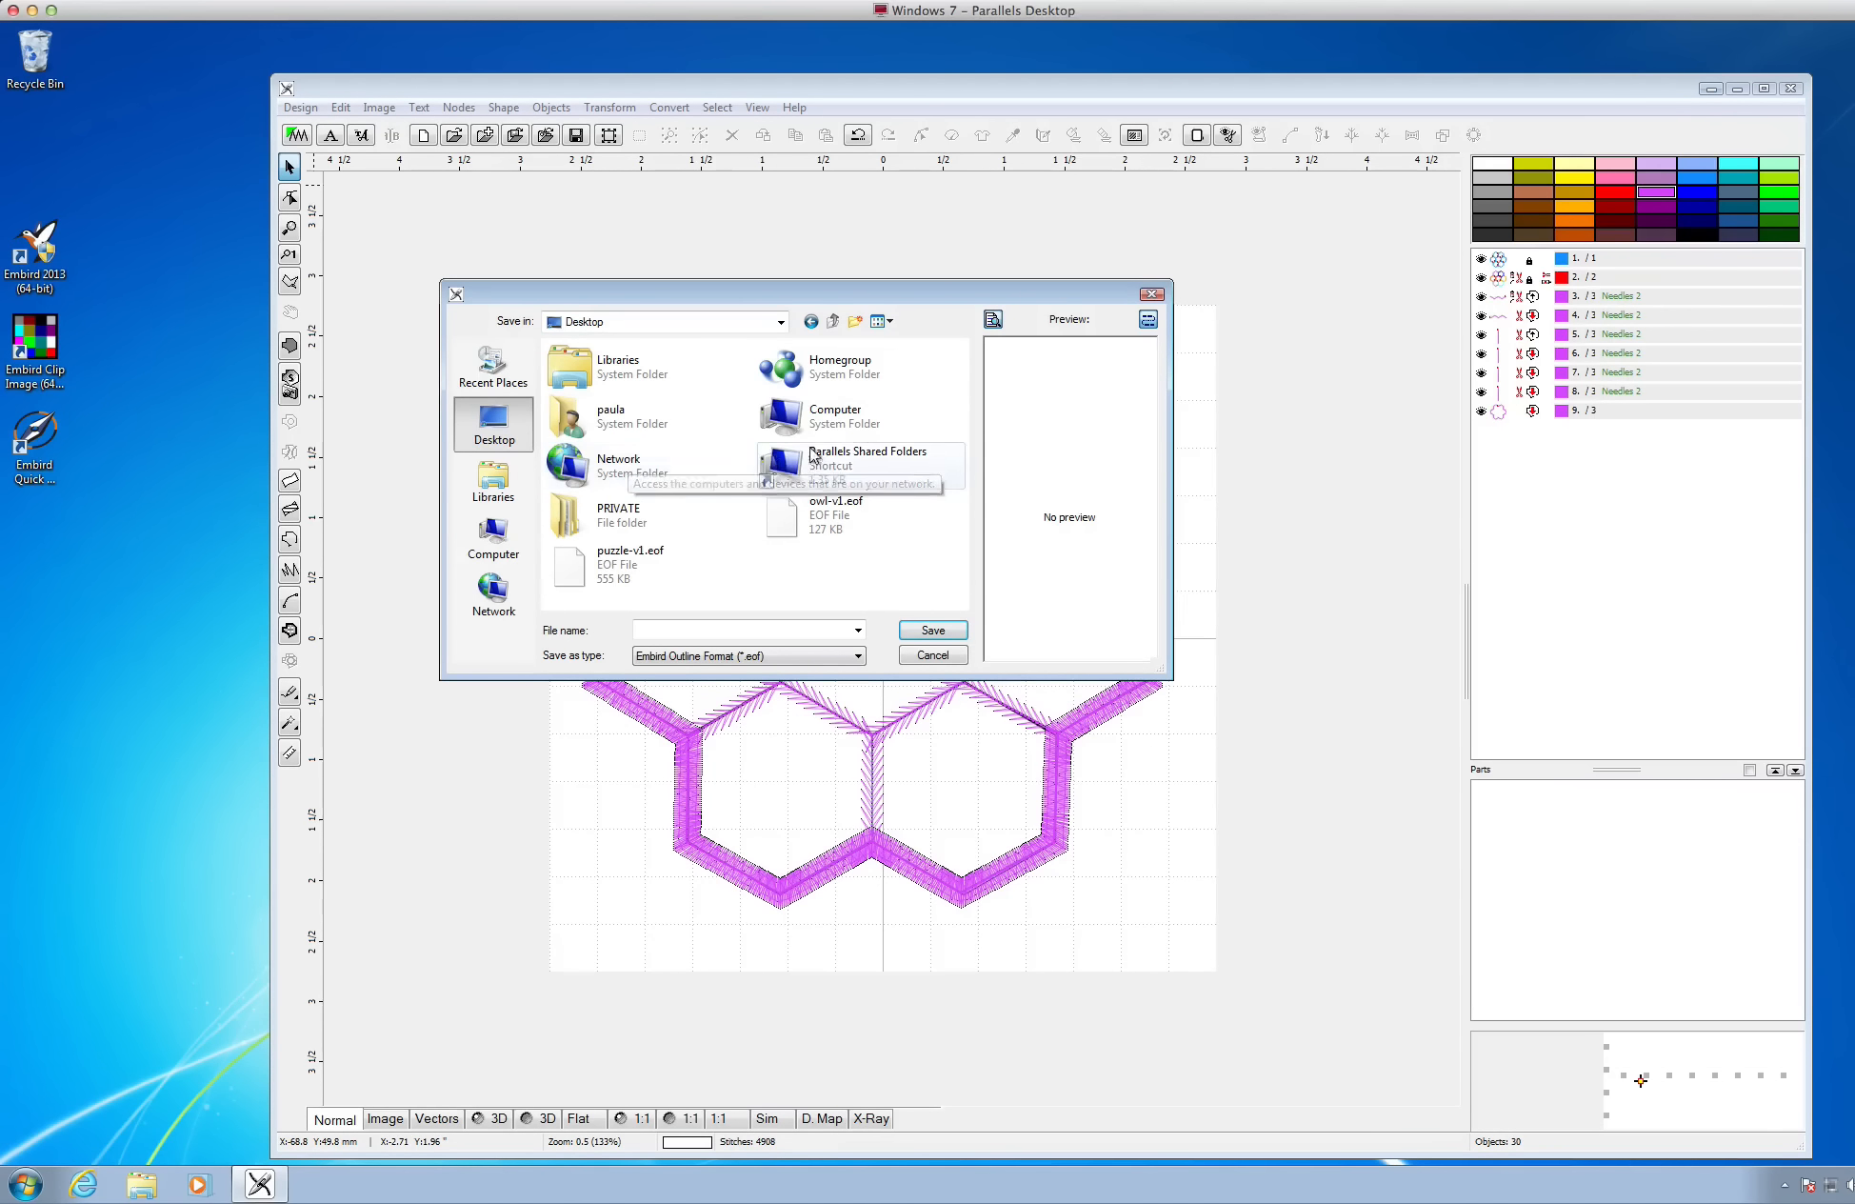
double_click(614, 376)
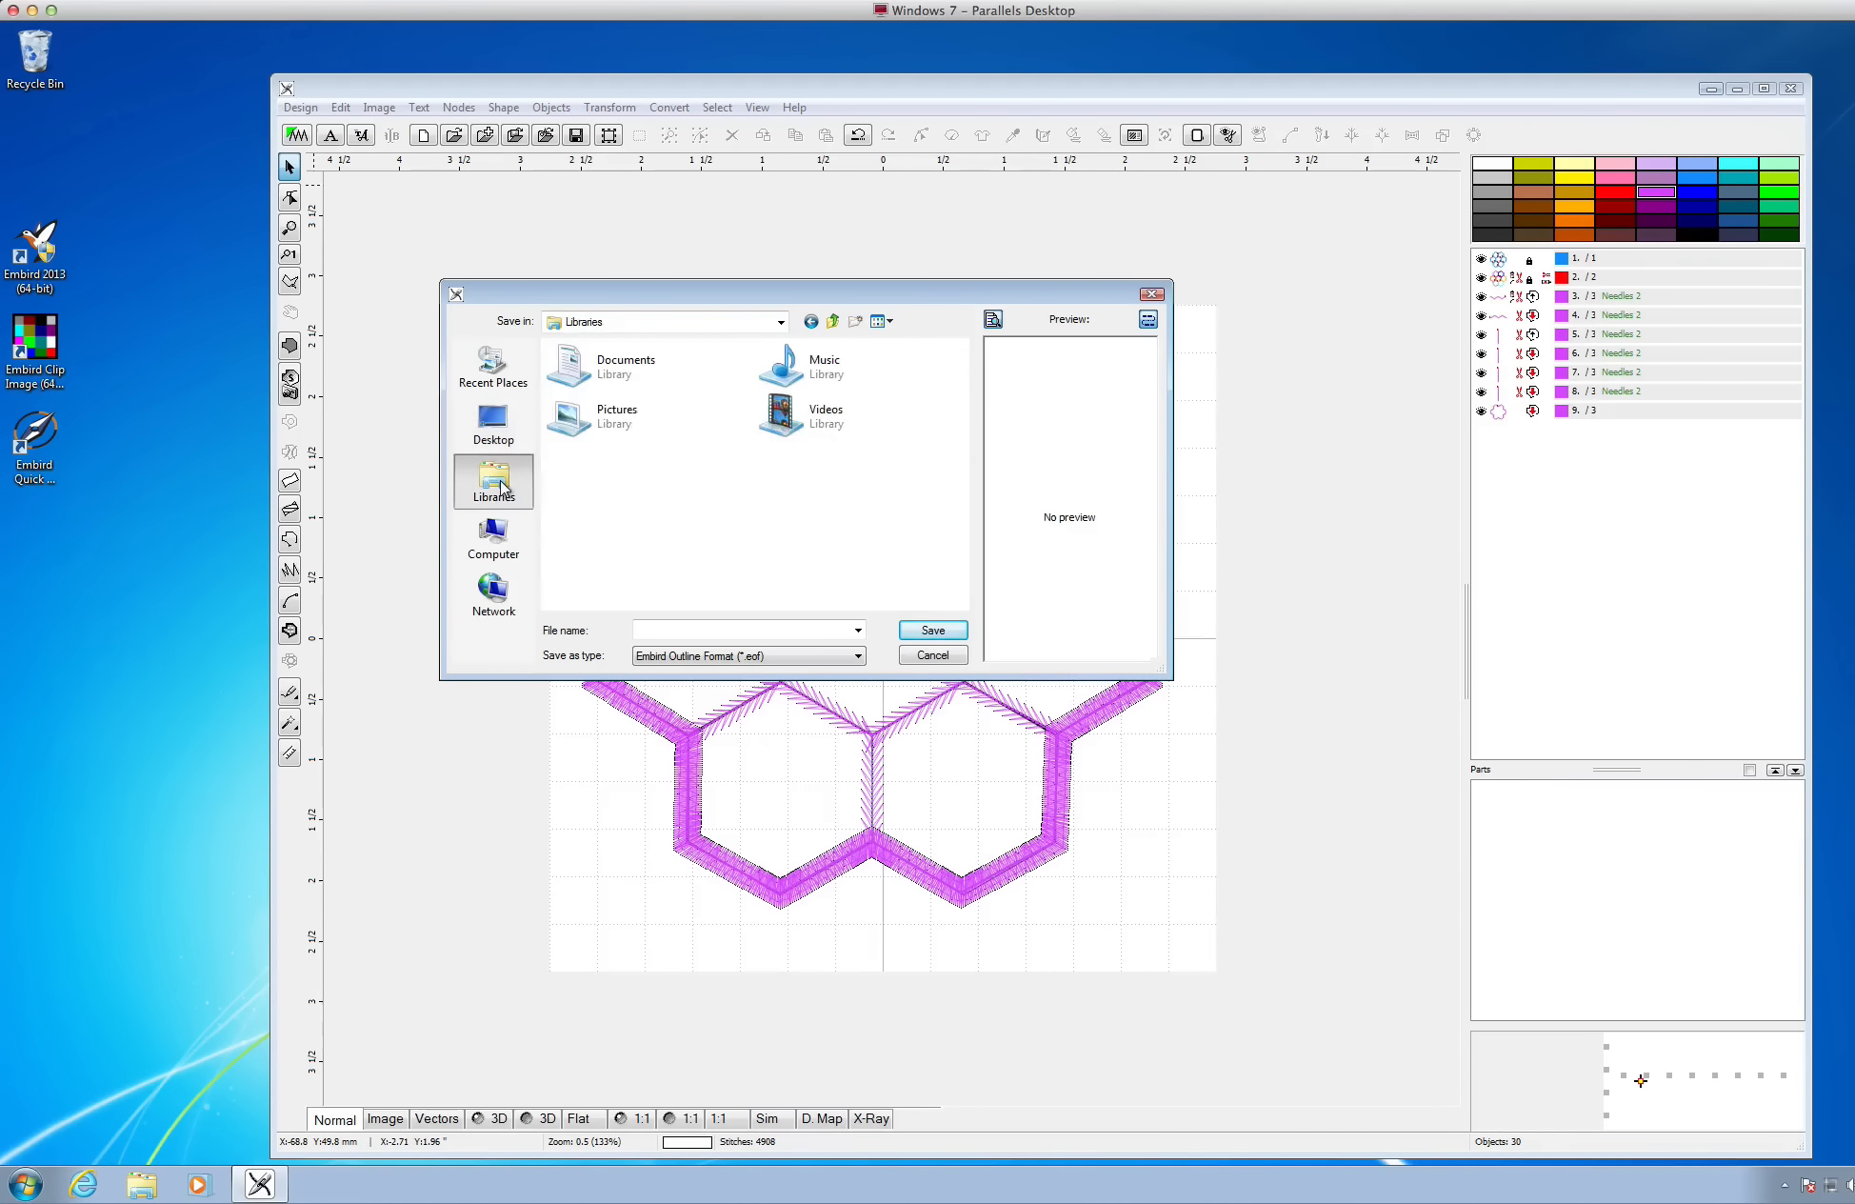
double_click(610, 369)
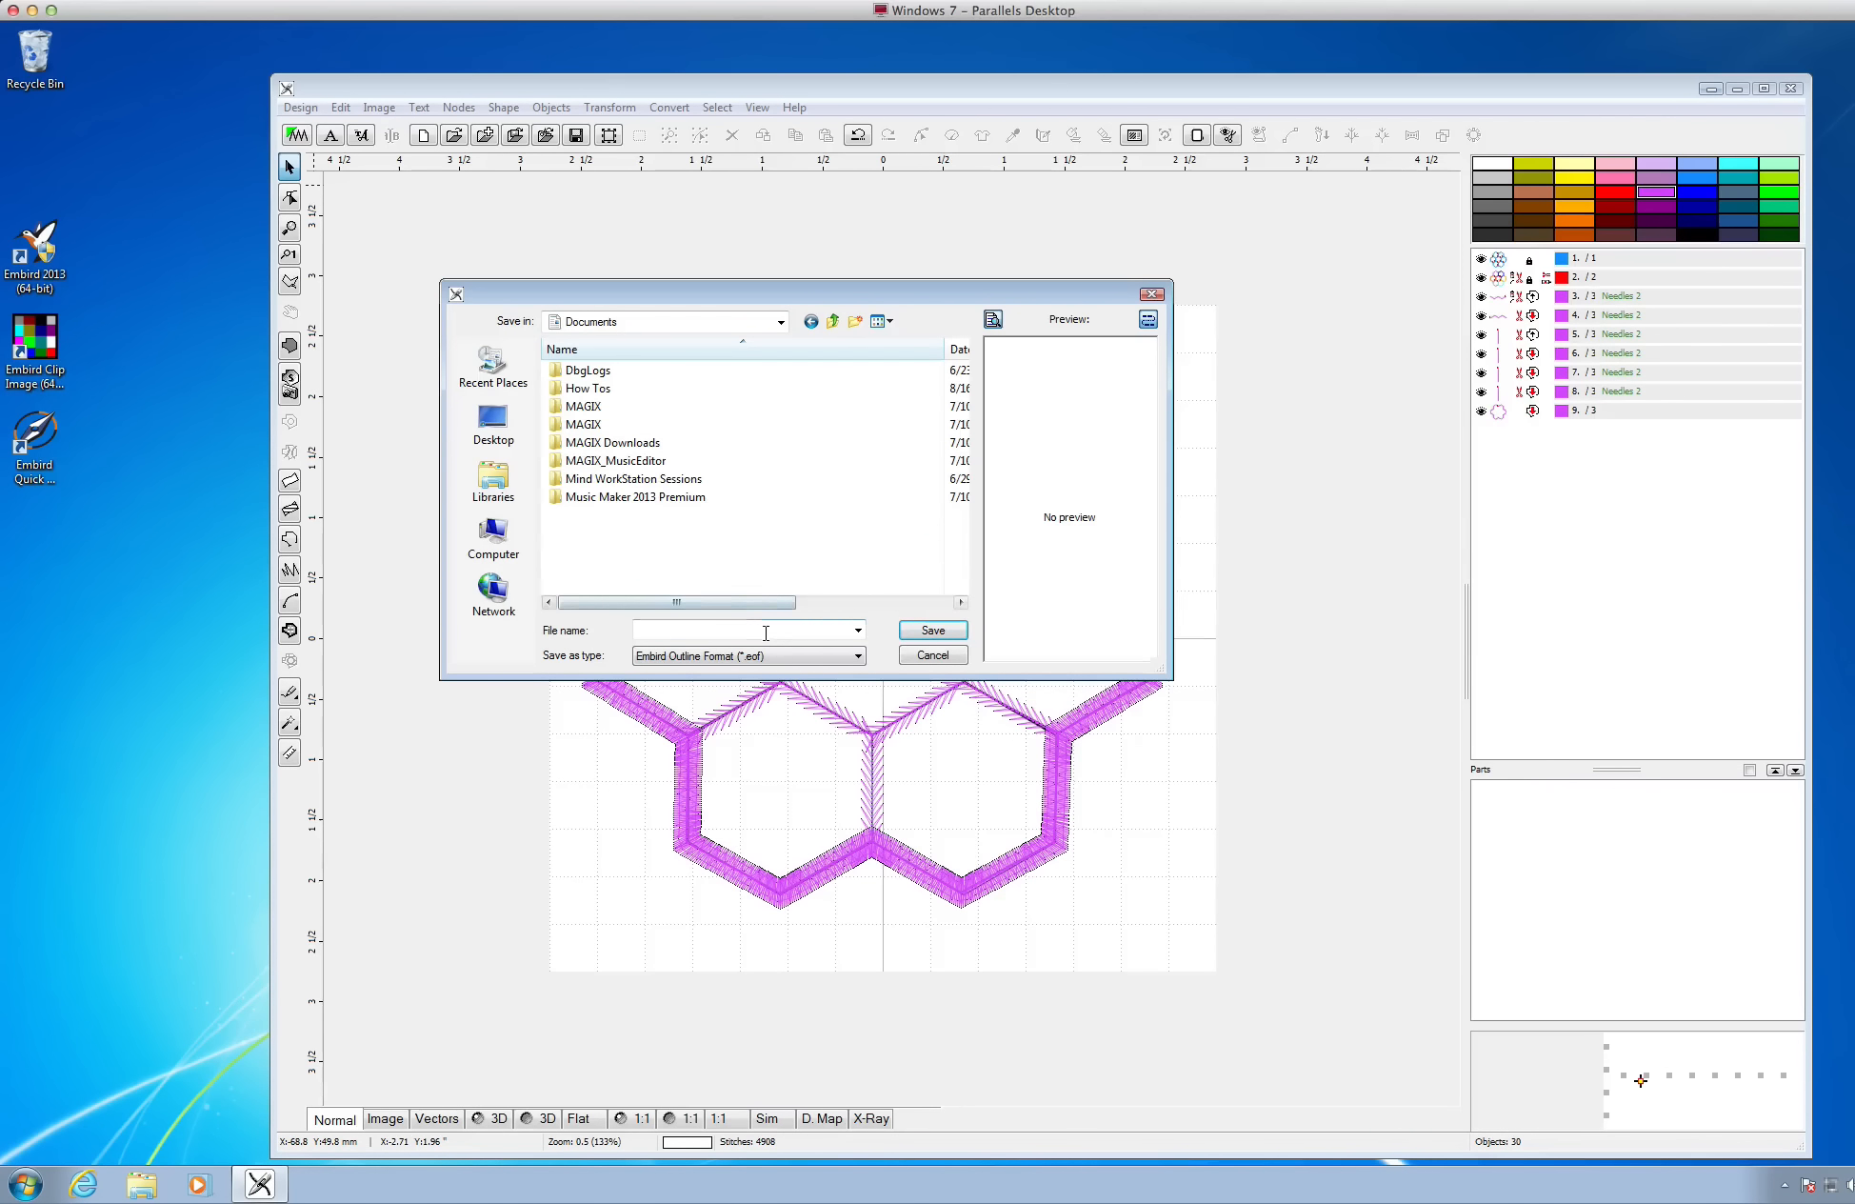
left_click(722, 630)
type("polygon-FINAL")
left_click(932, 631)
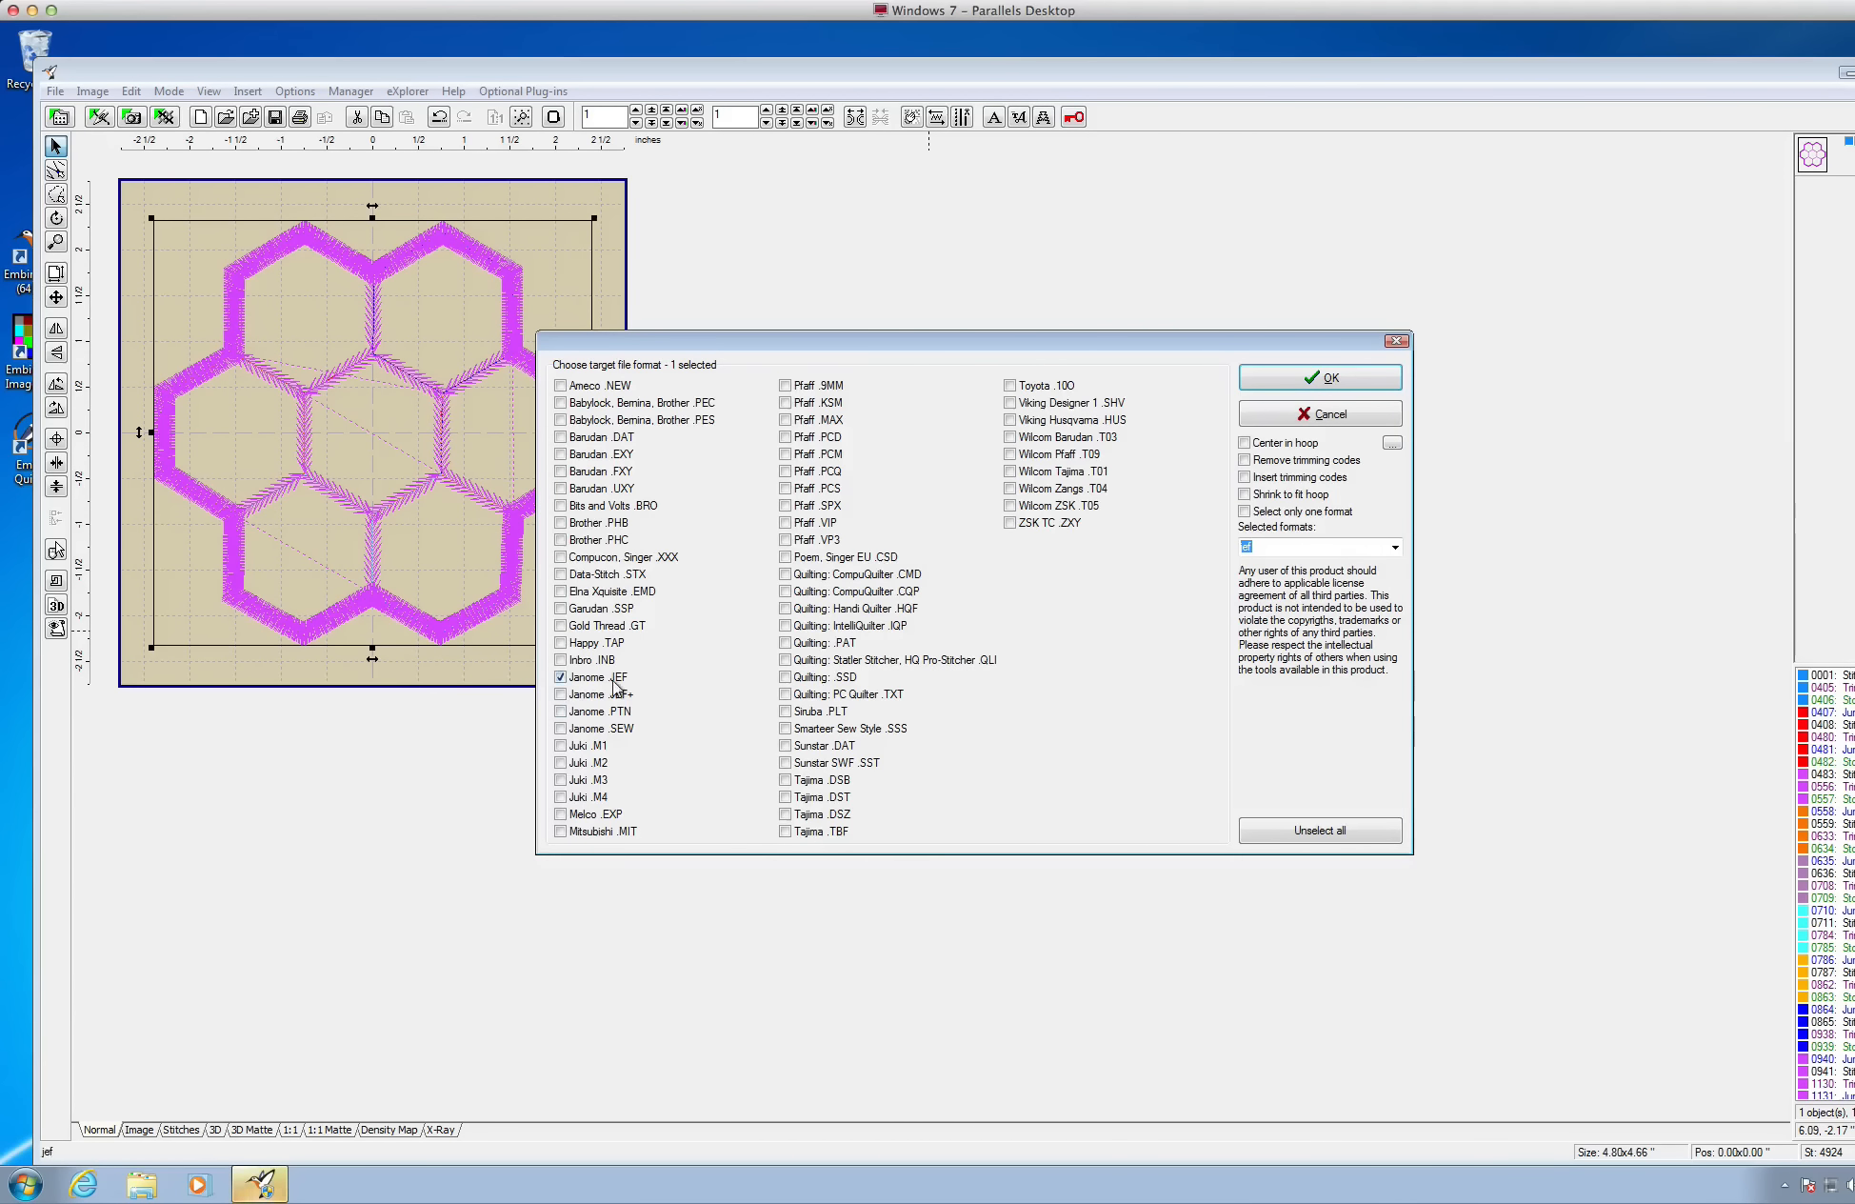
Cancel the first Janome .JEF save and change the hoop to the vertical Janome MC10000, RE Hoop (5.51 x 7.87")
left_click(1317, 379)
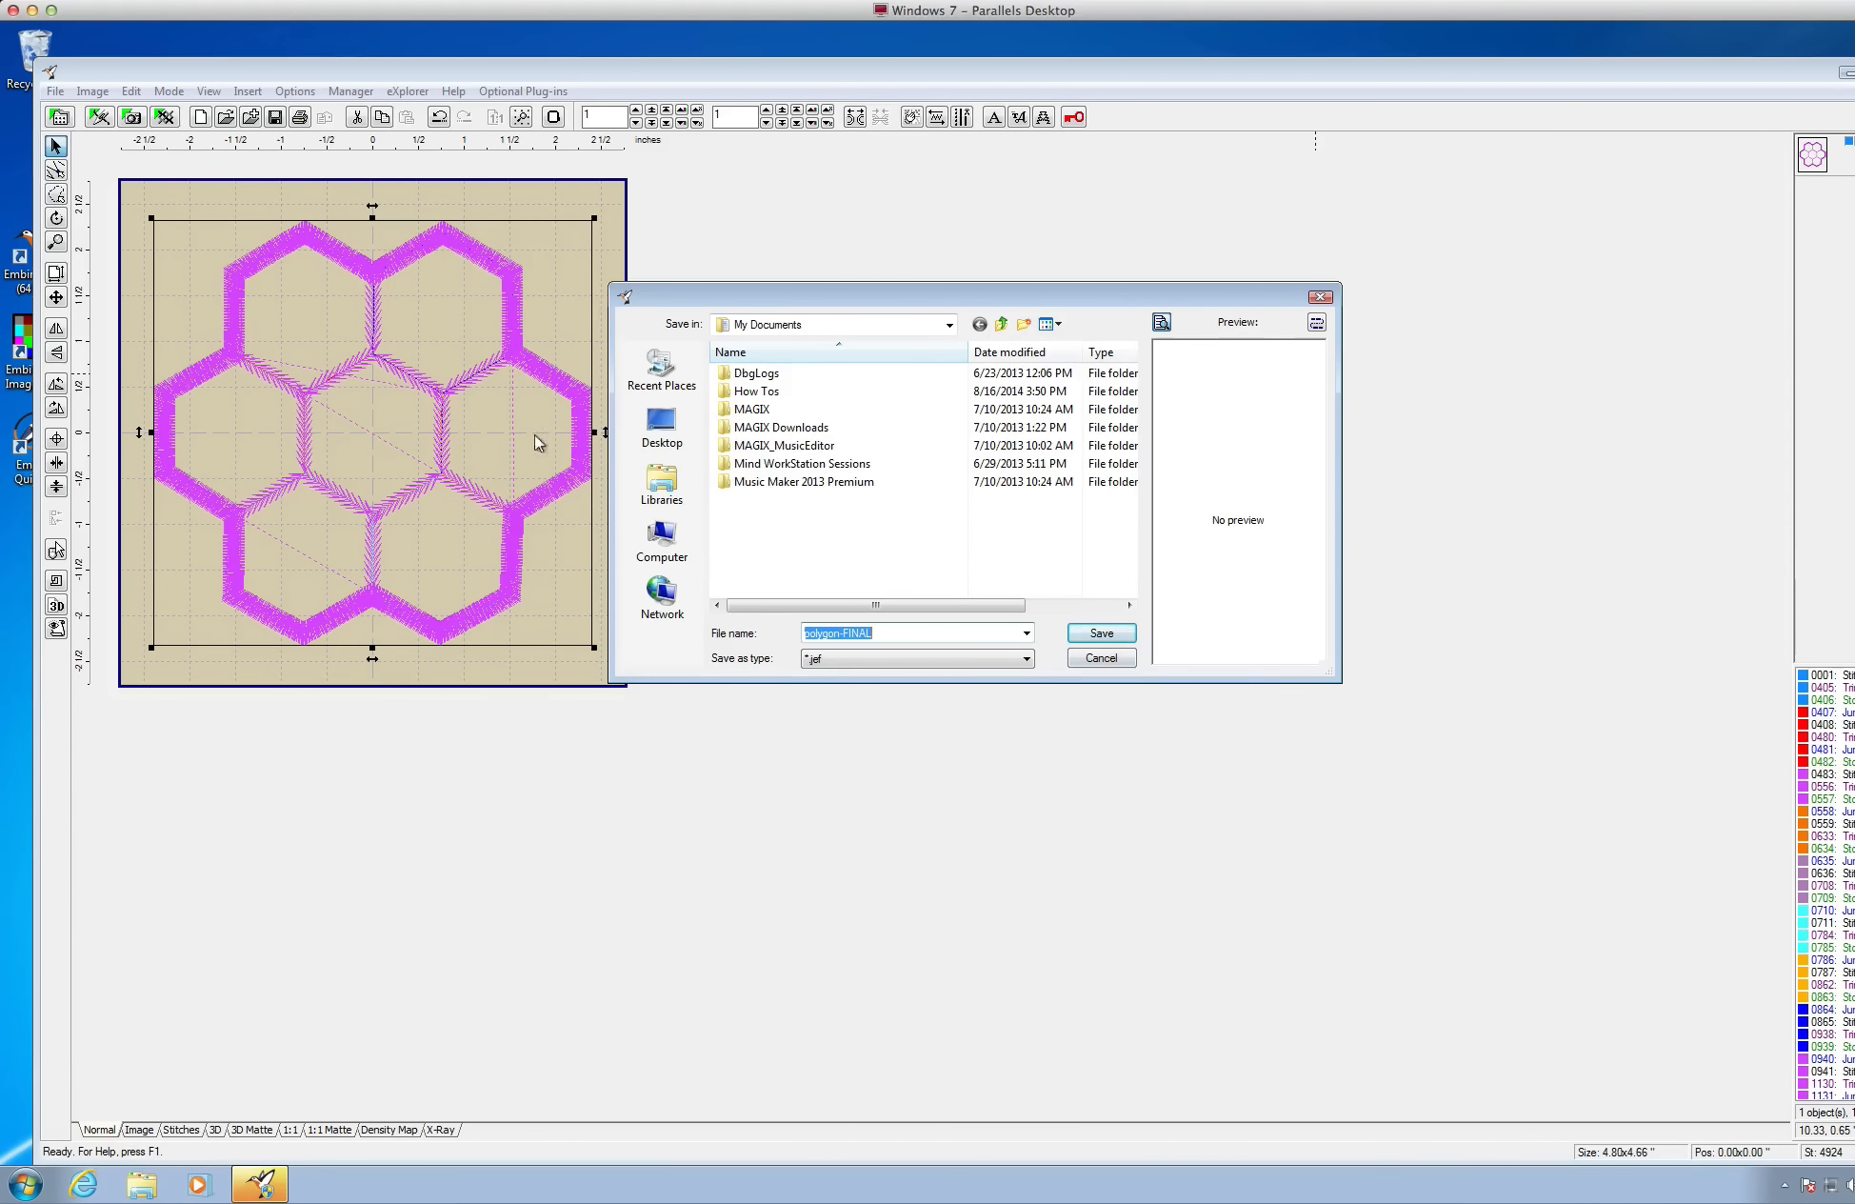
left_click(1098, 659)
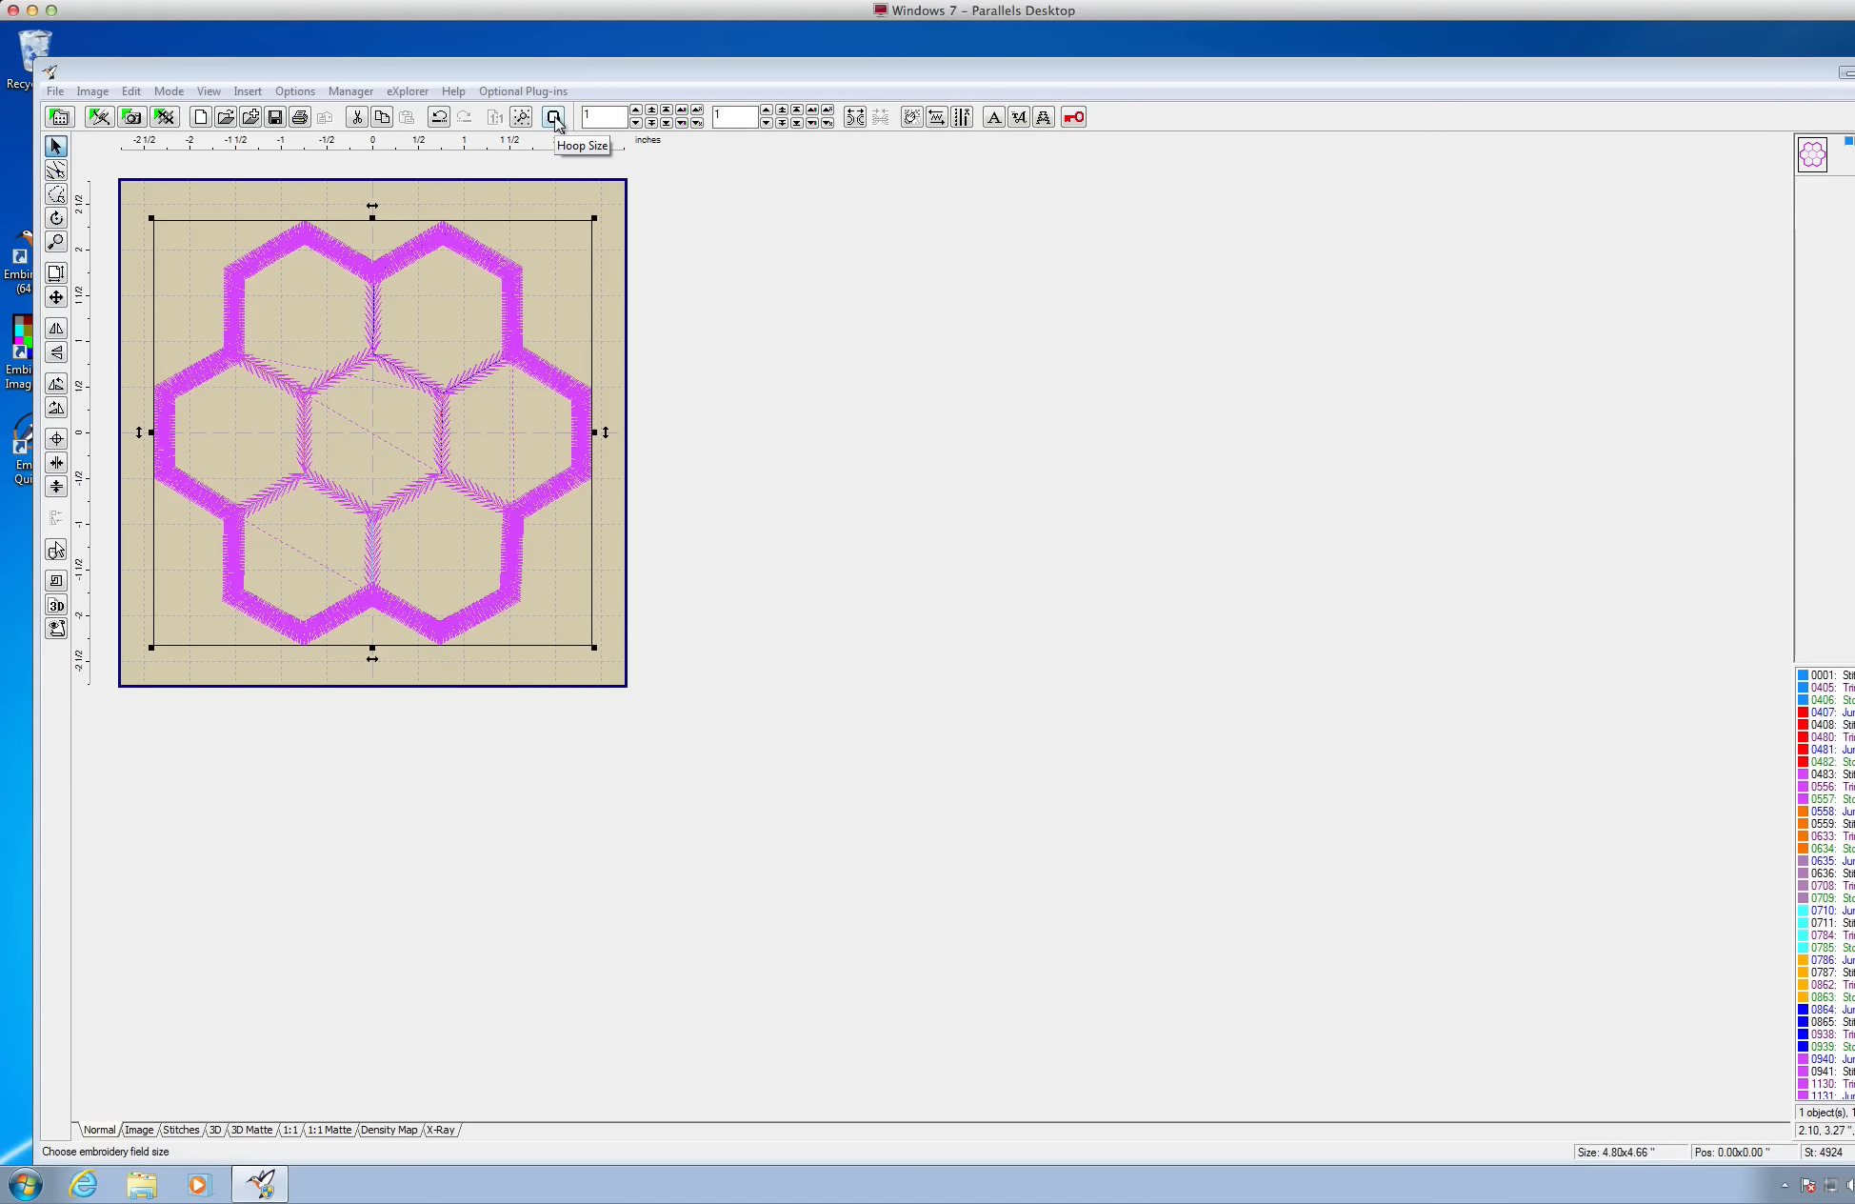
left_click(554, 118)
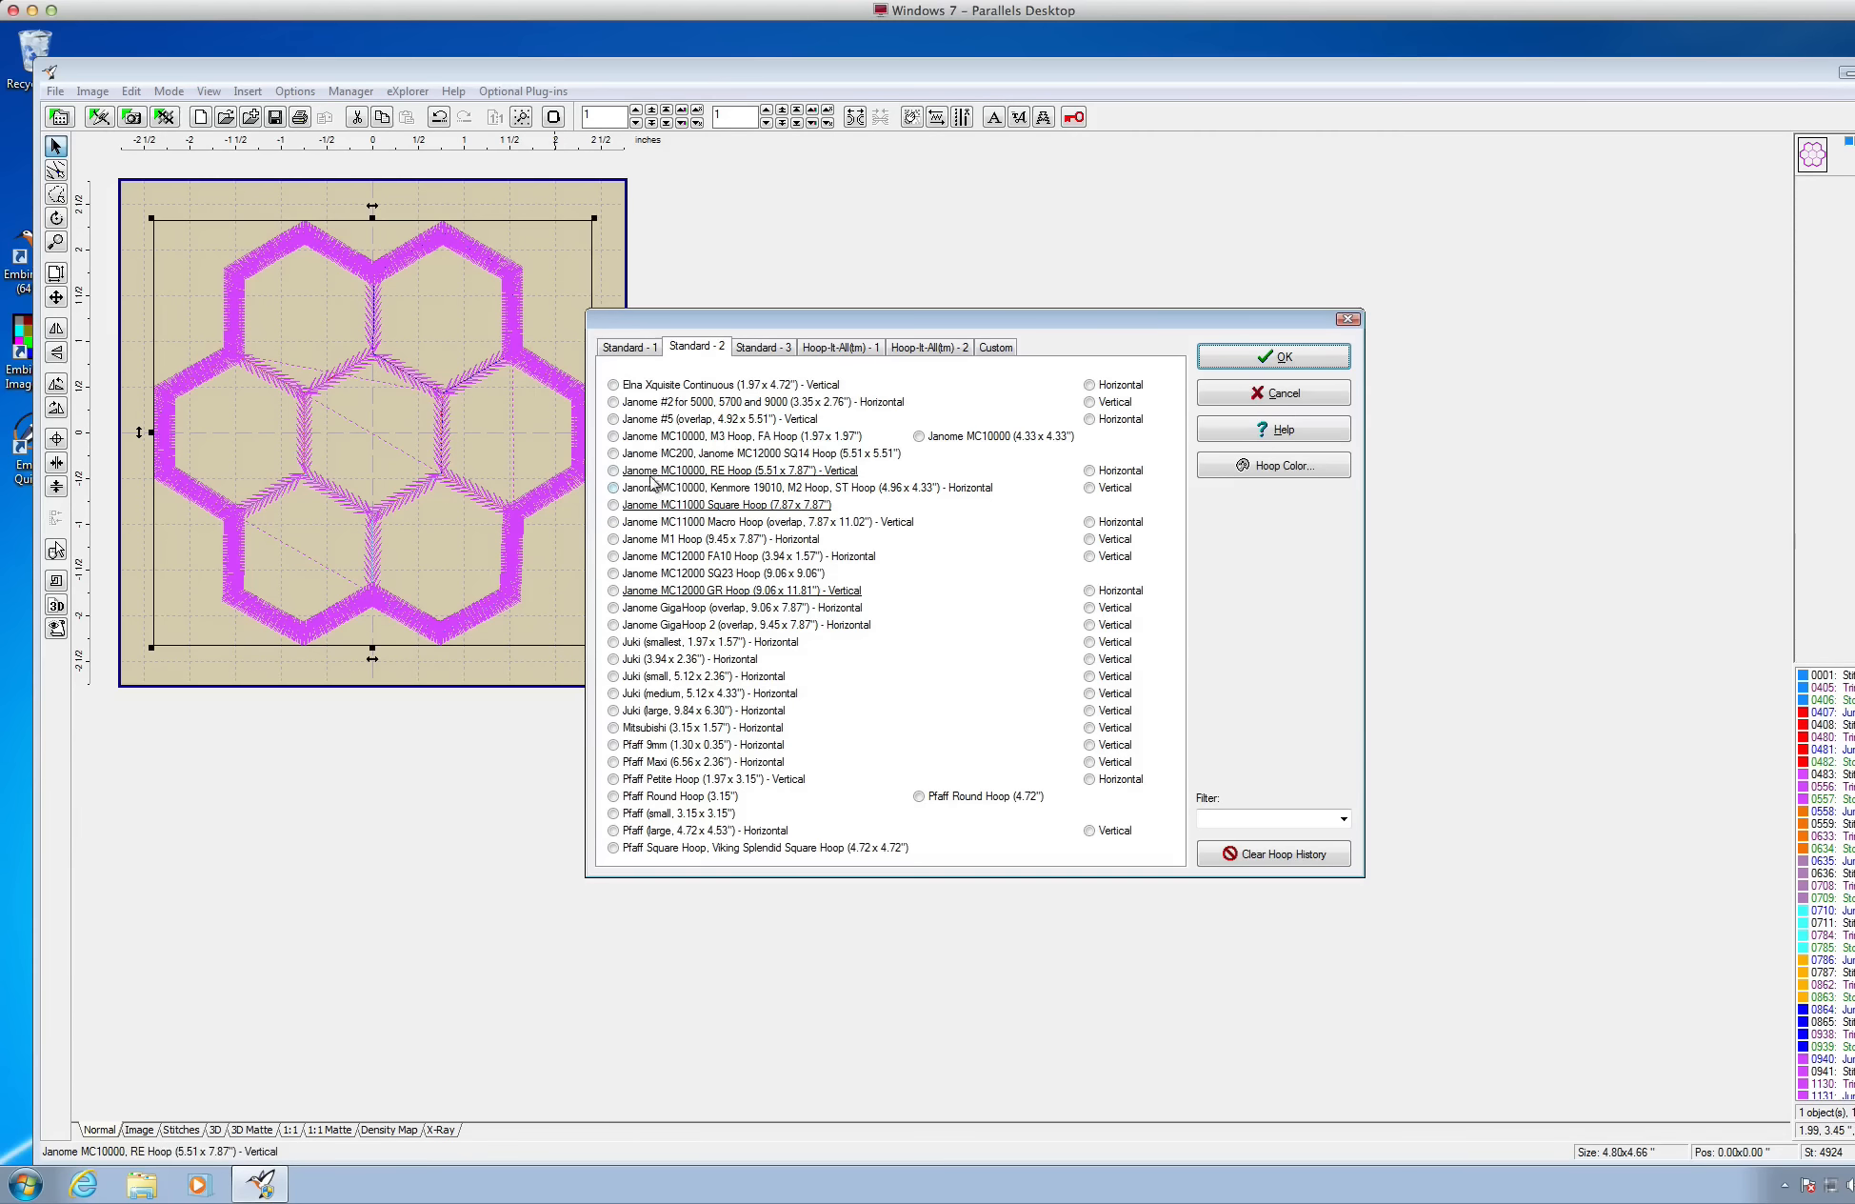
left_click(615, 472)
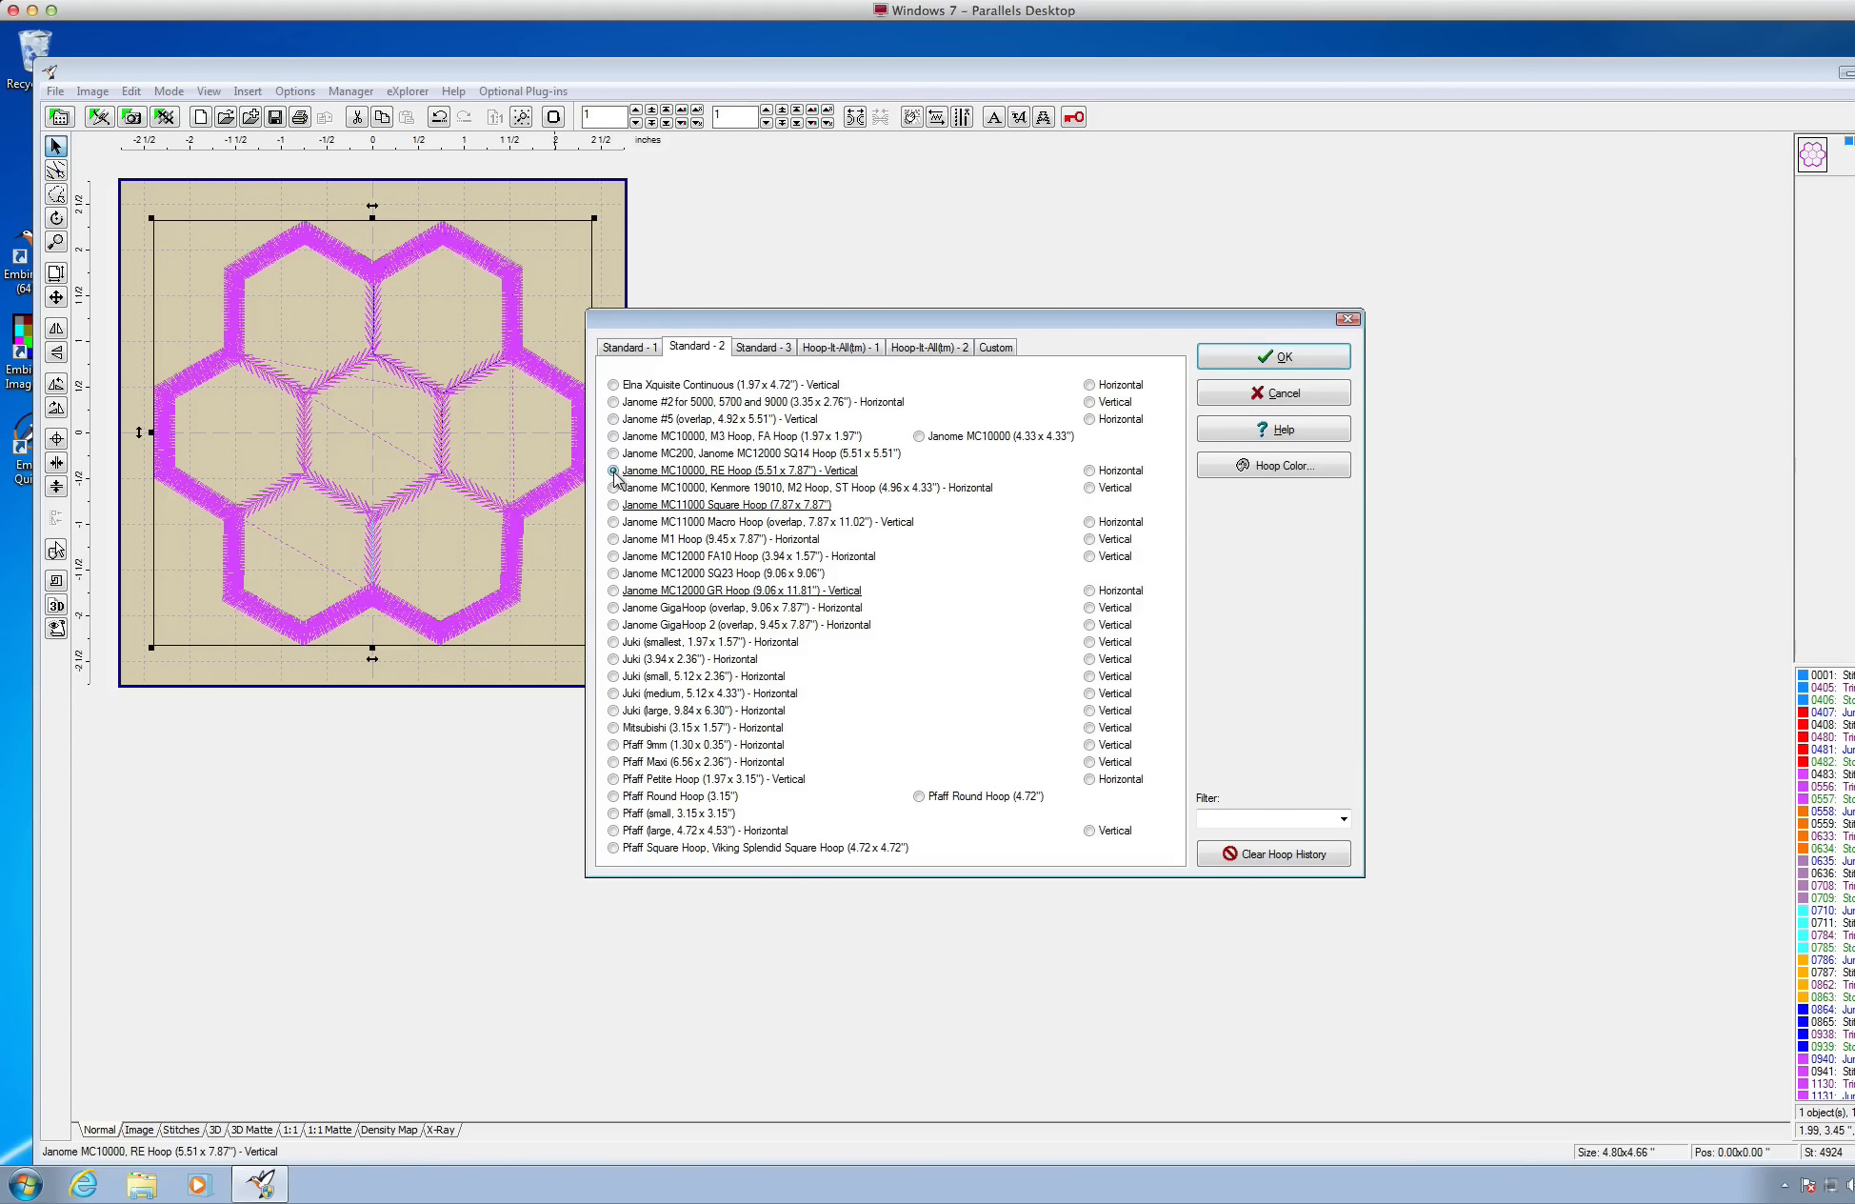
left_click(1226, 354)
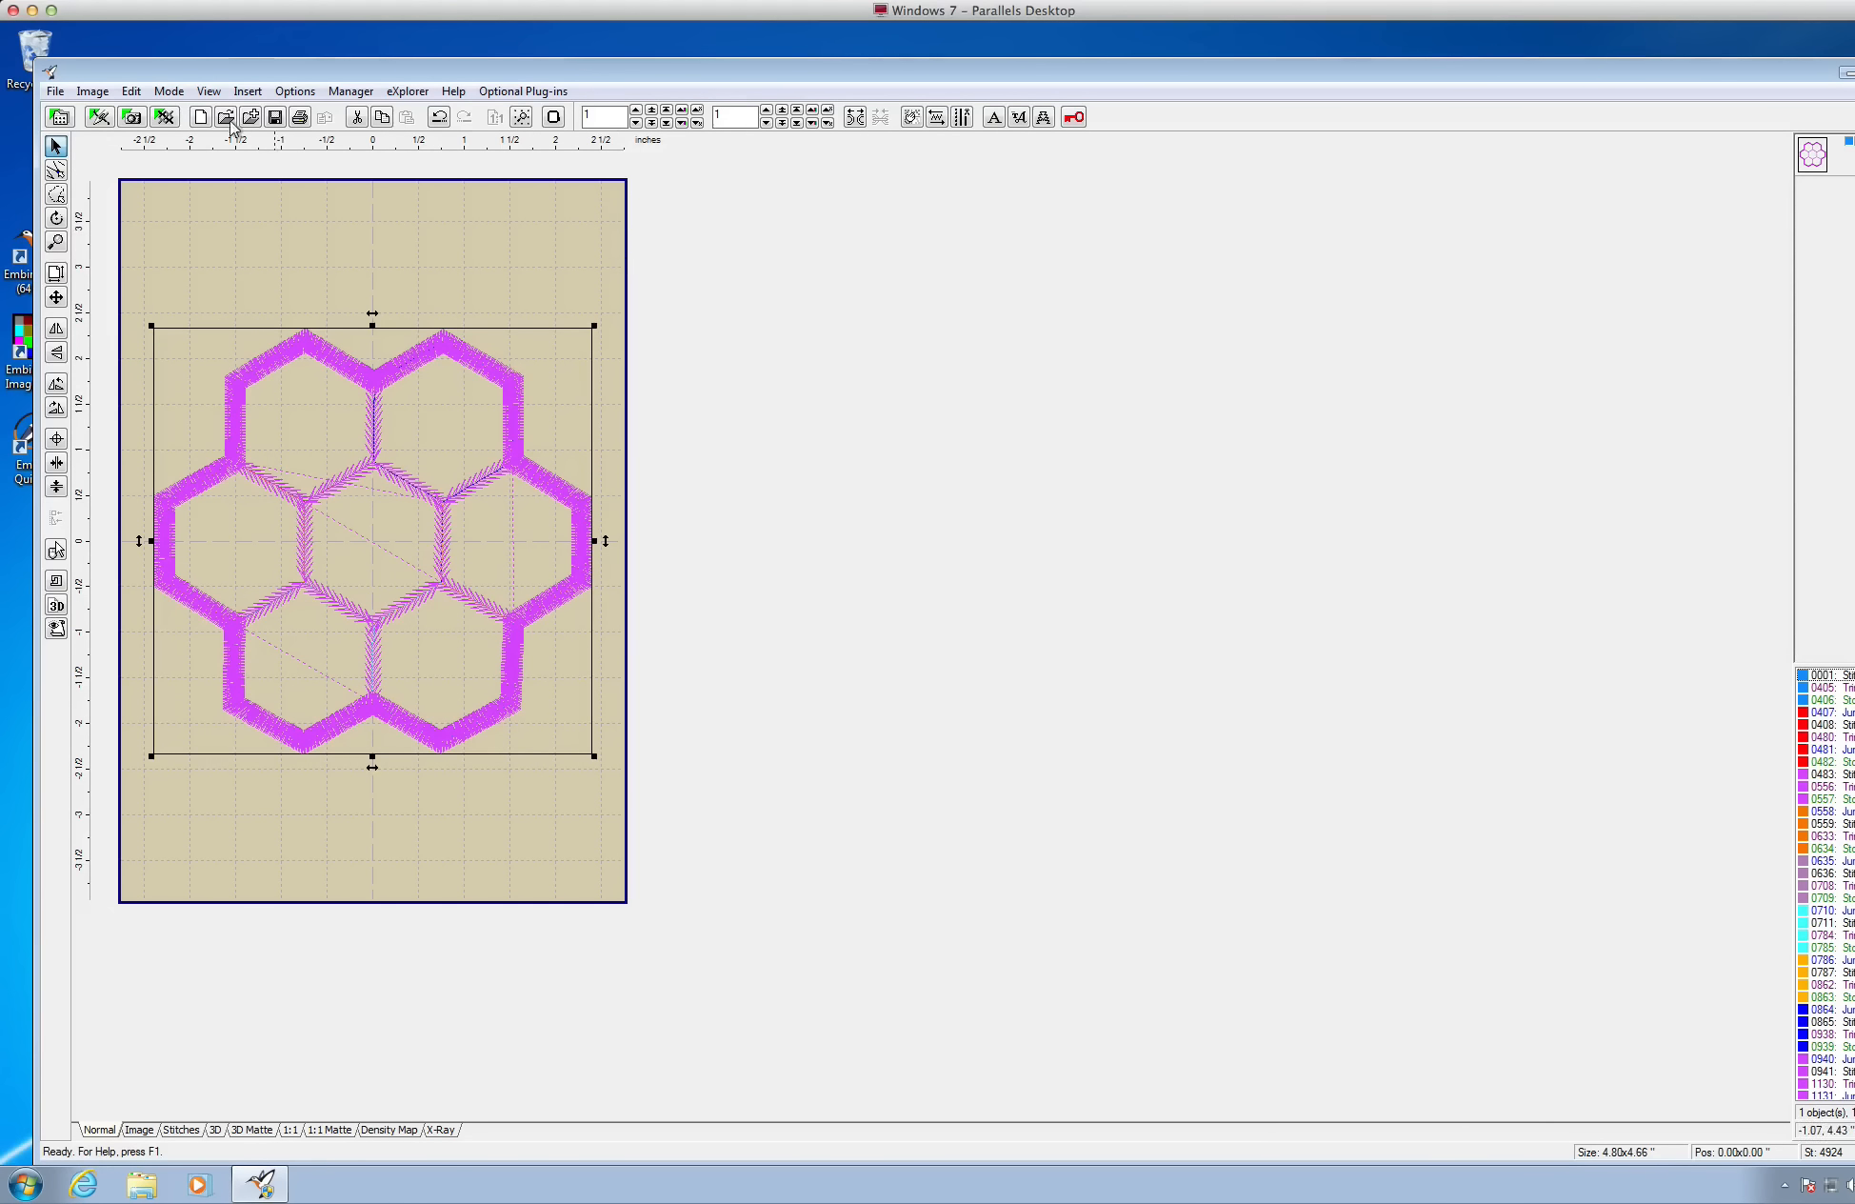
Save the stitch design in Janome .JEF format as polygon-coaster-FINAL in My Pictures and deselect it
left_click(55, 91)
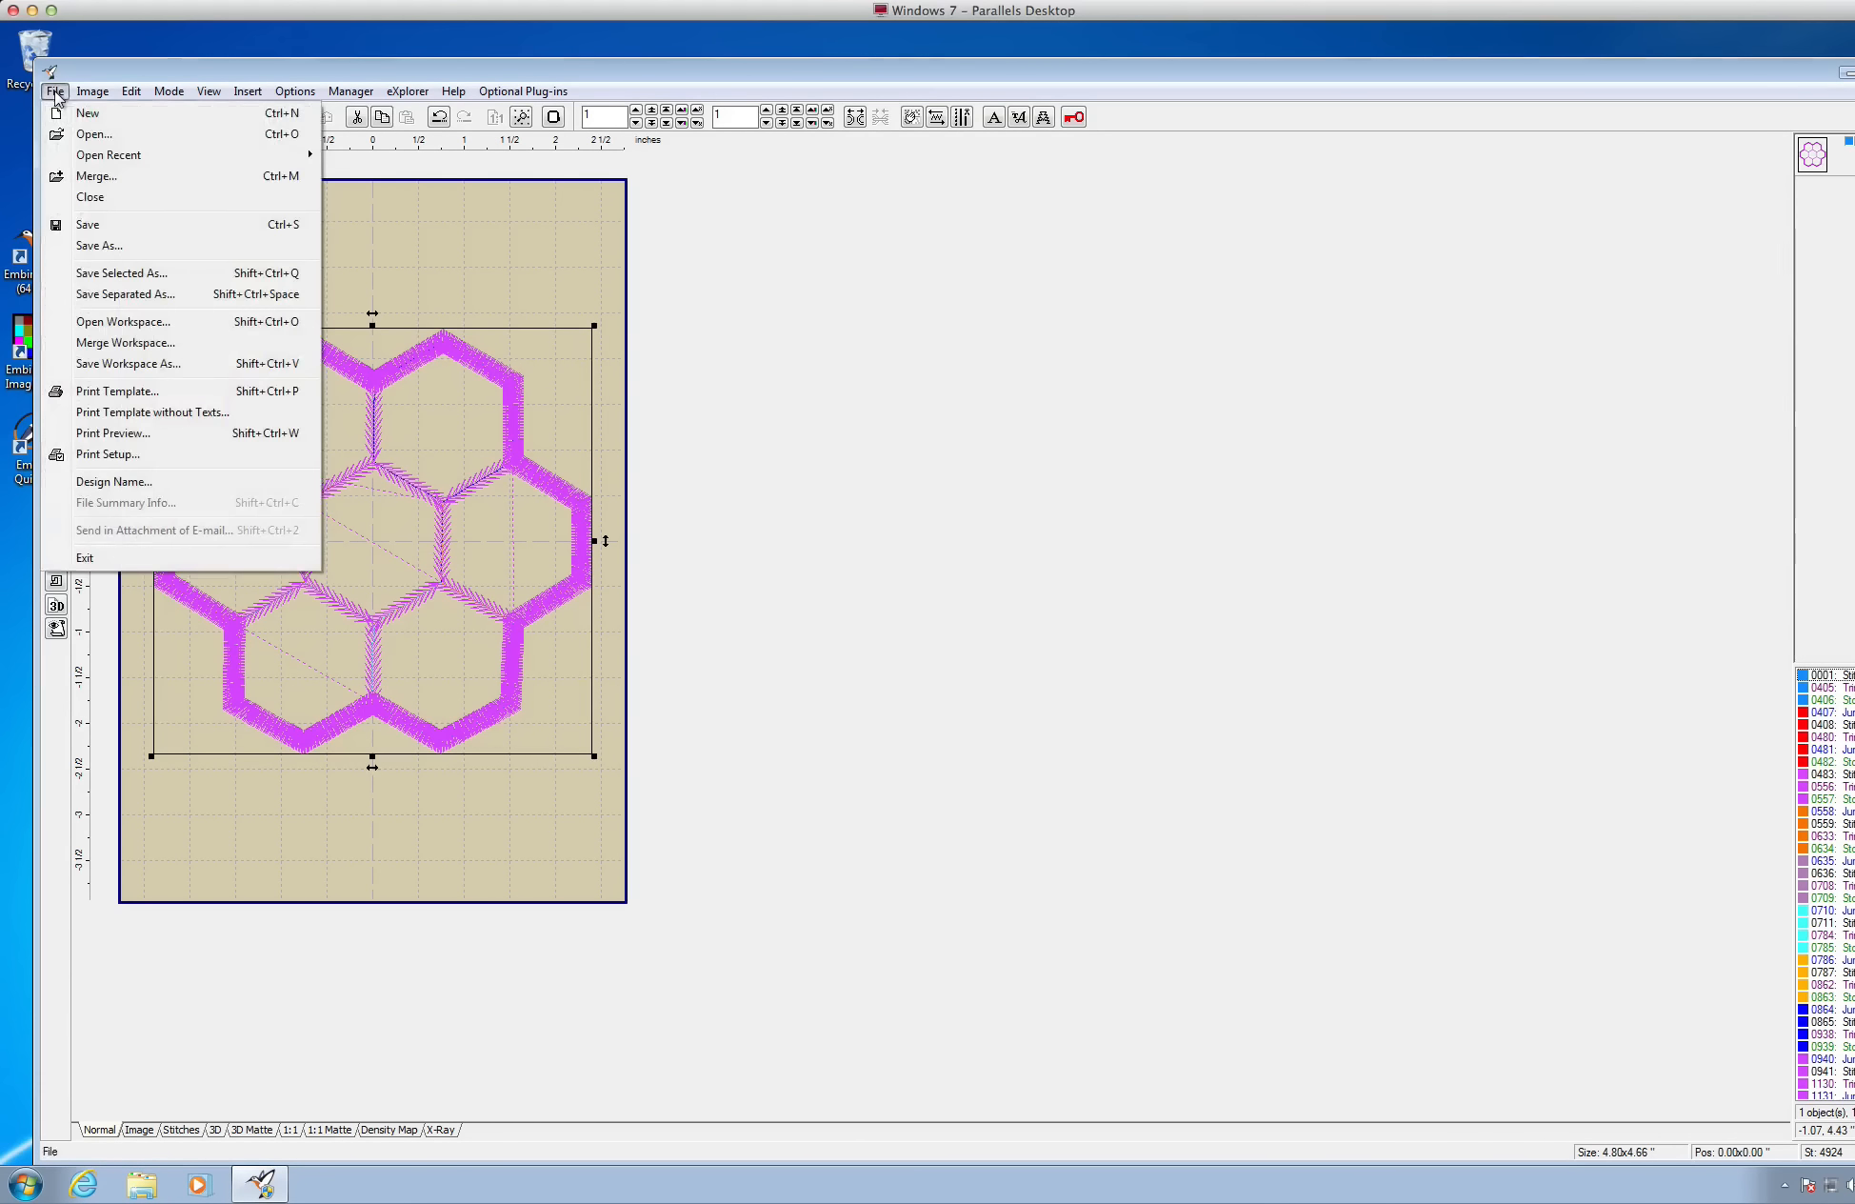
left_click(117, 248)
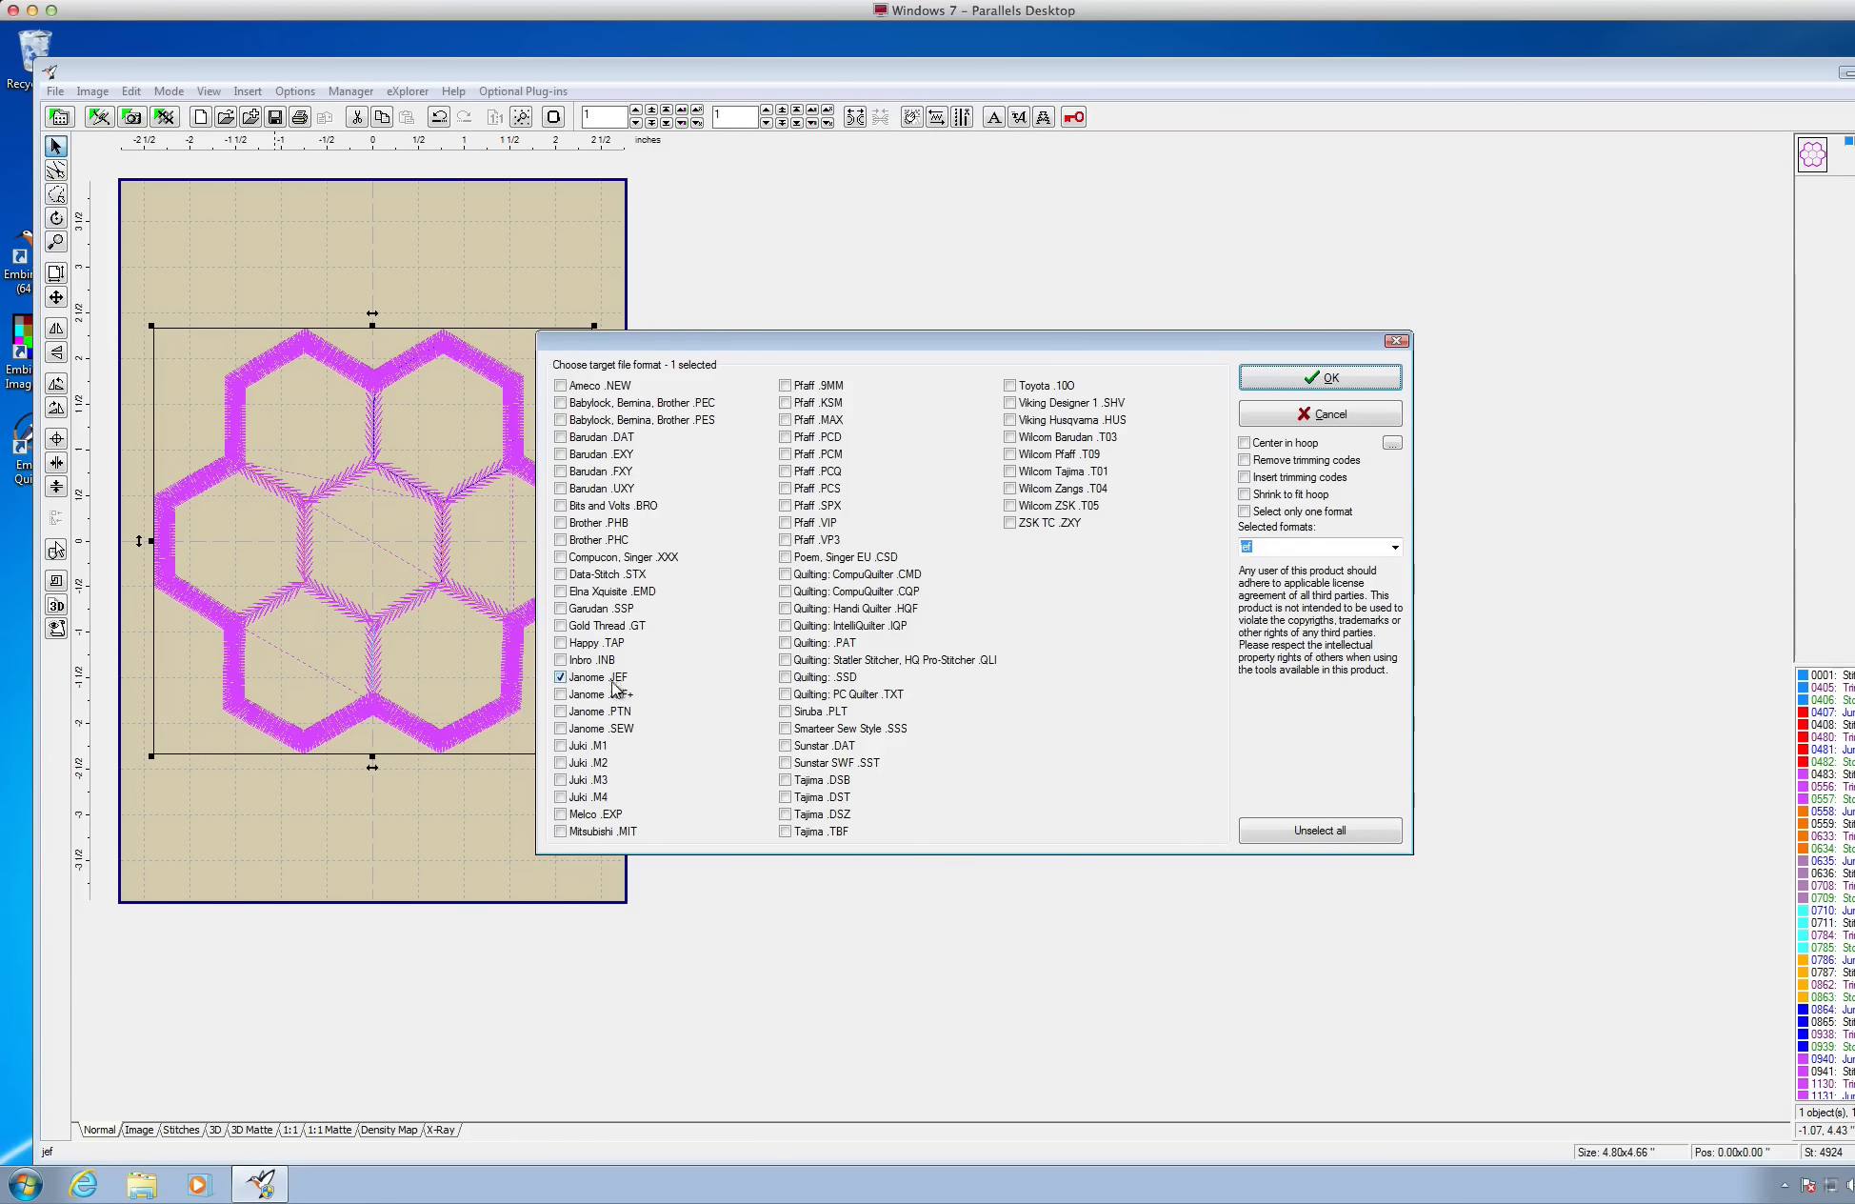
left_click(1314, 380)
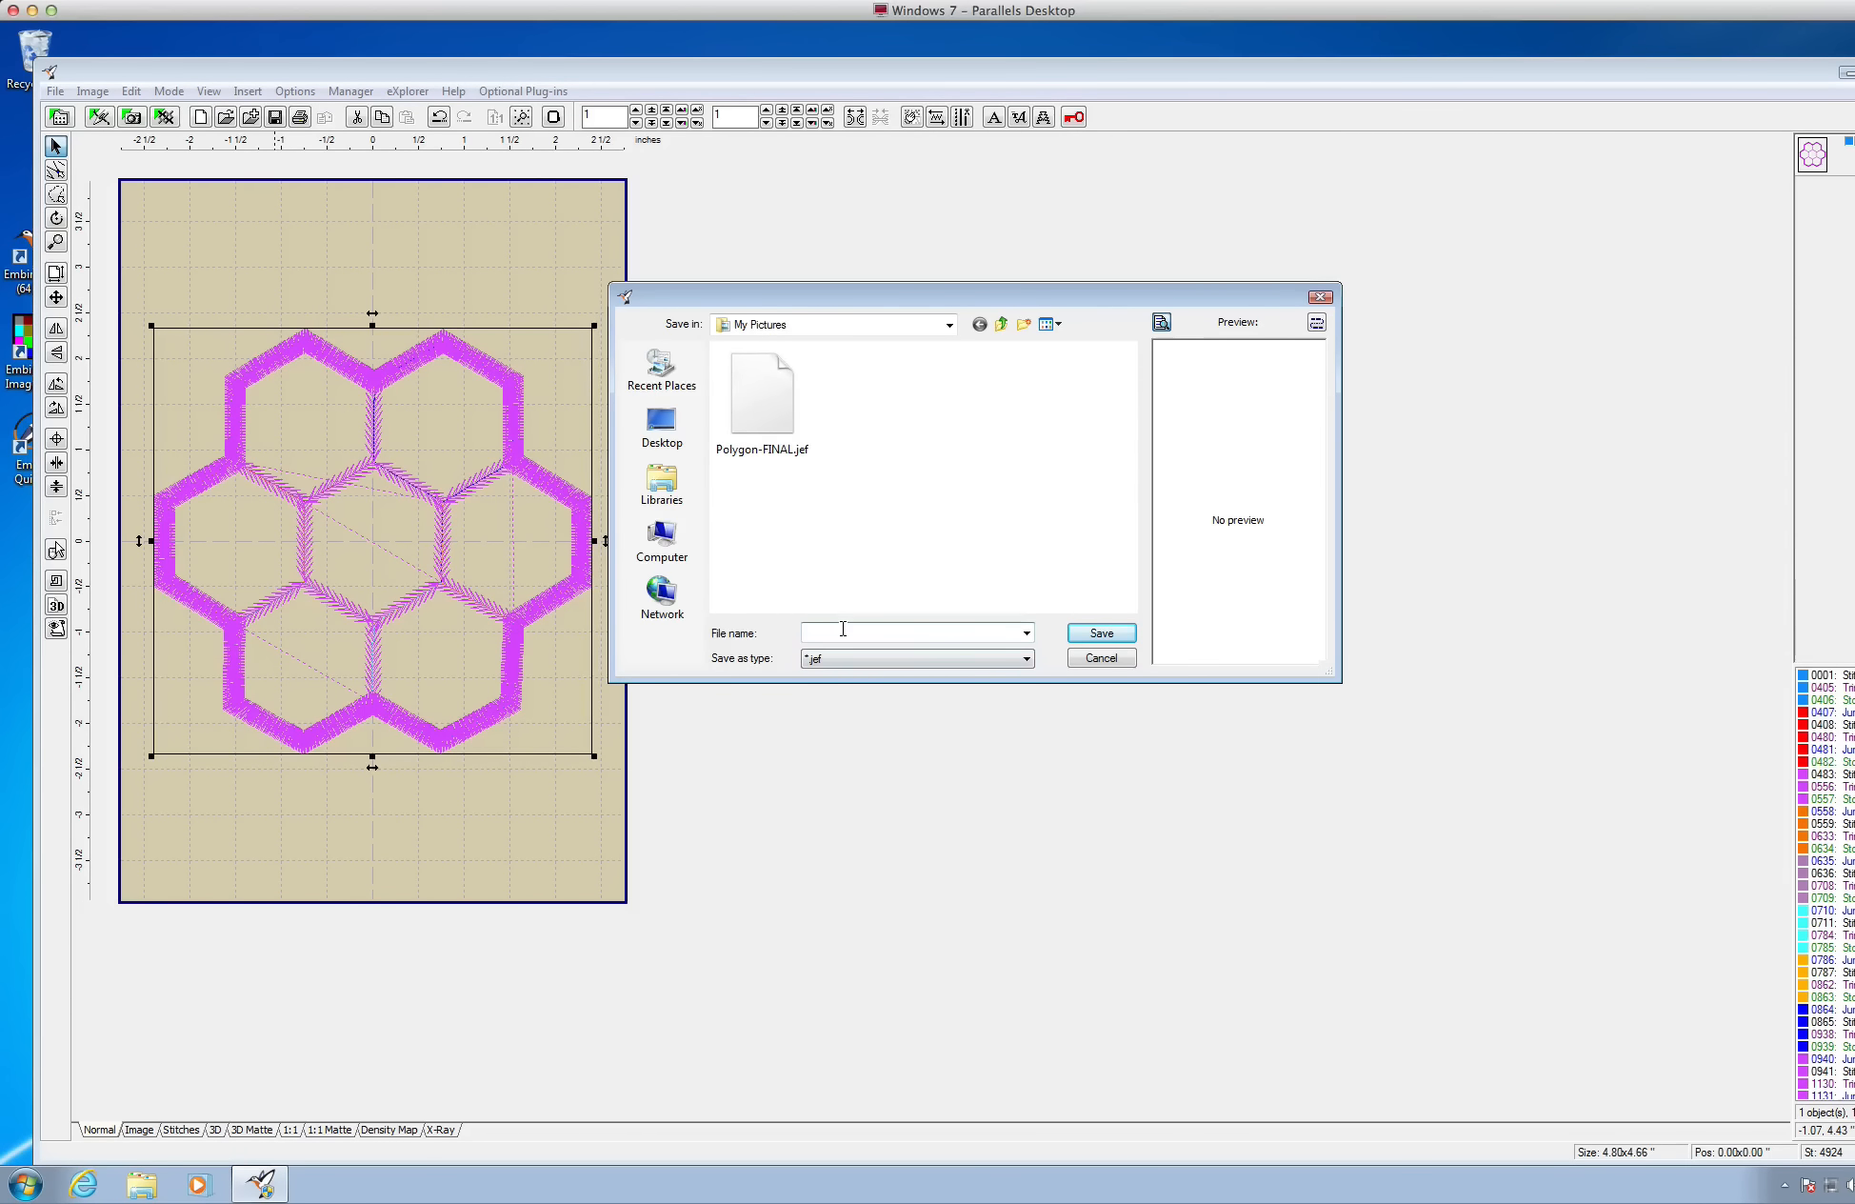
type("poly")
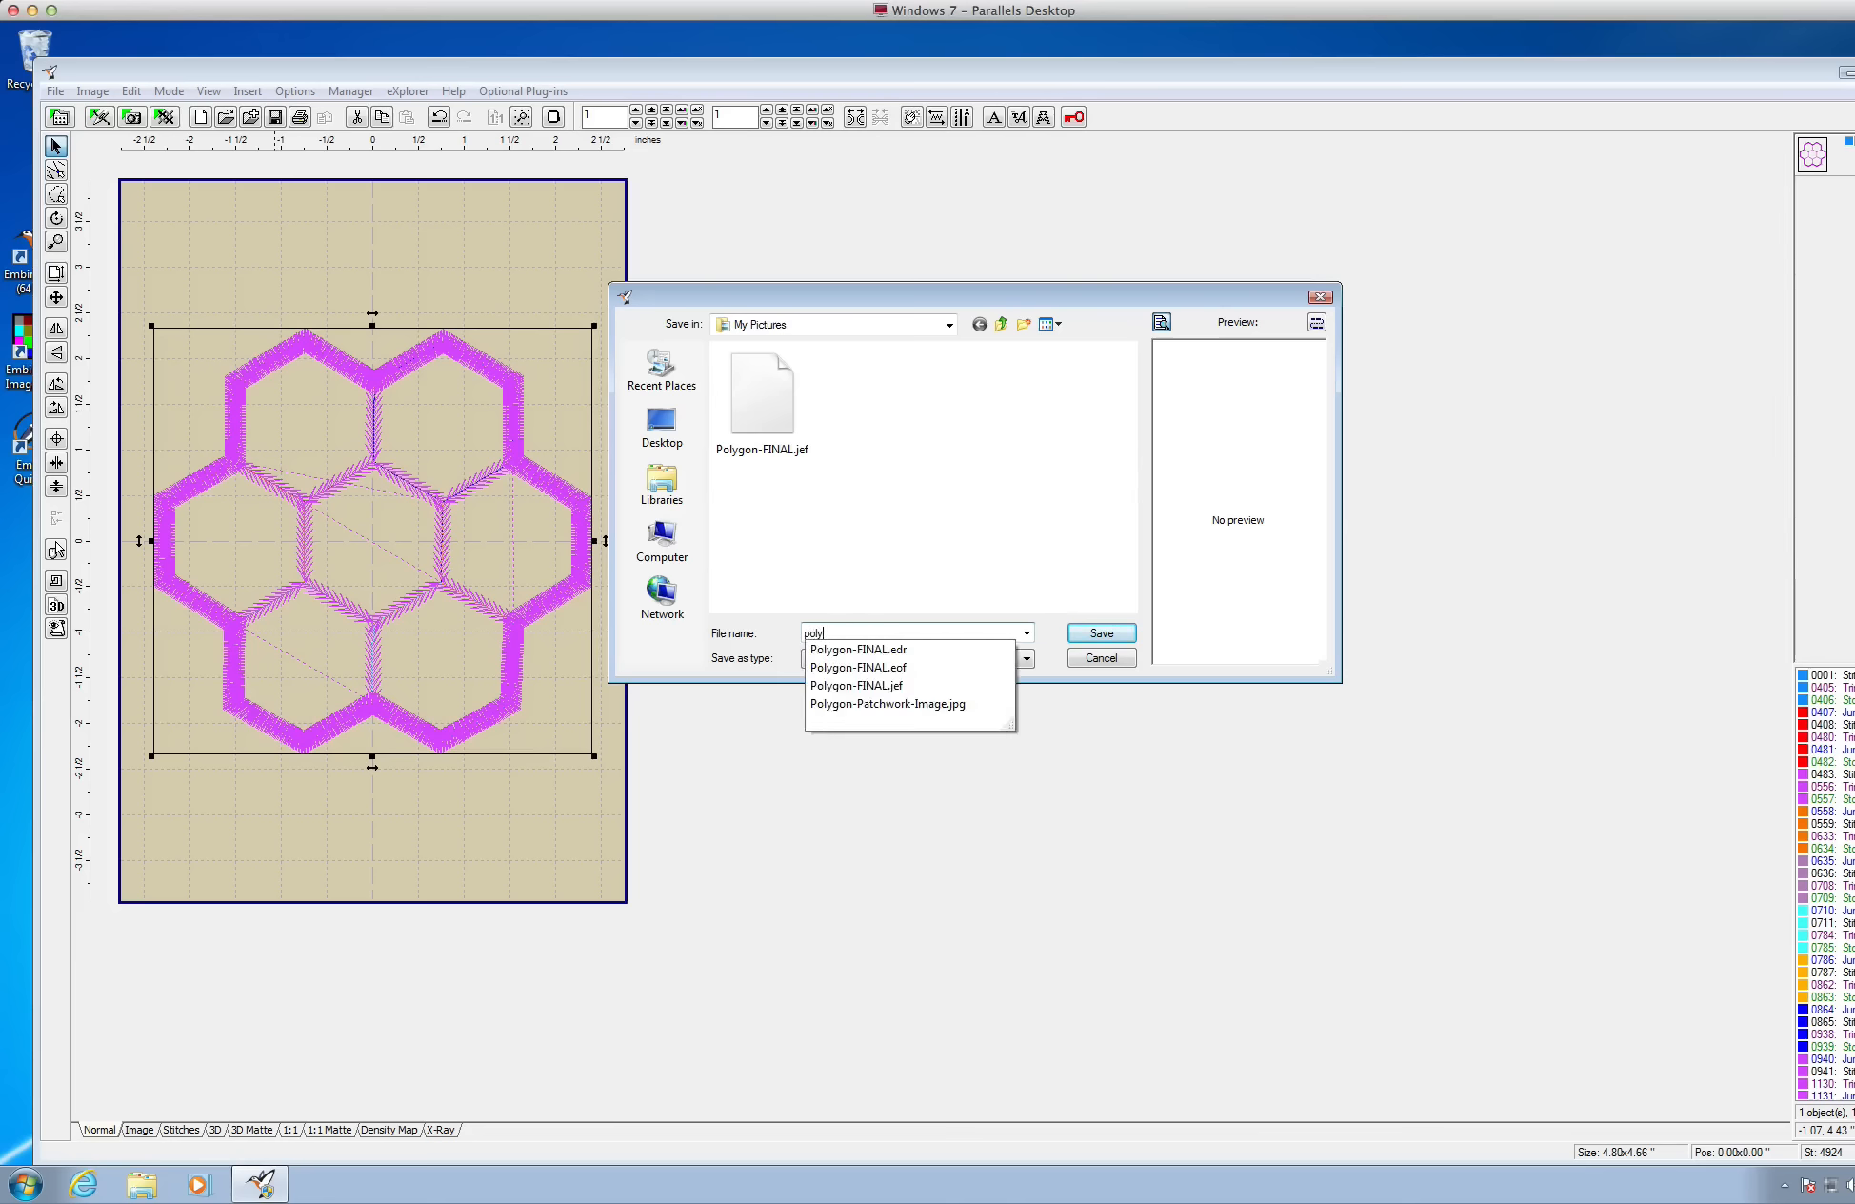
type("gon-coaste")
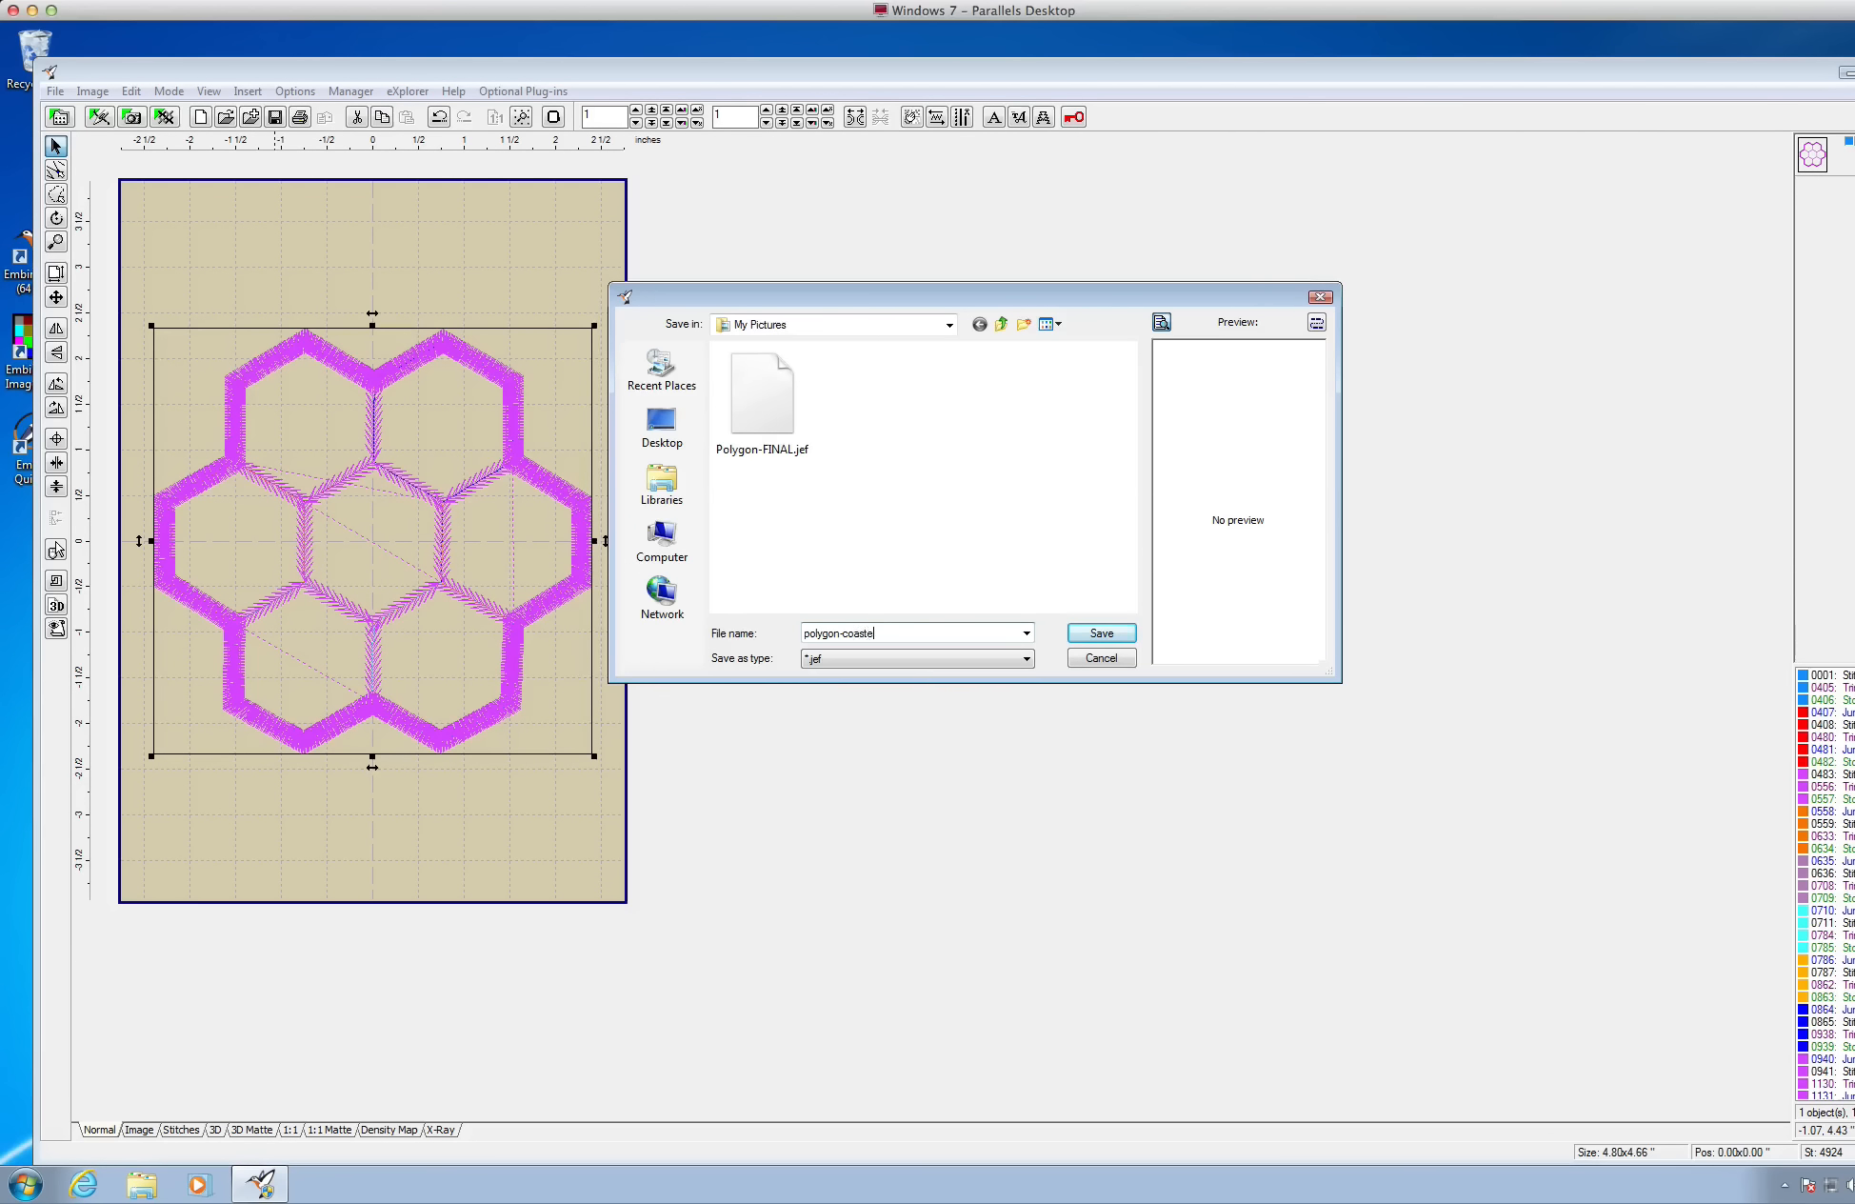
type("r-FINAL")
left_click(1104, 636)
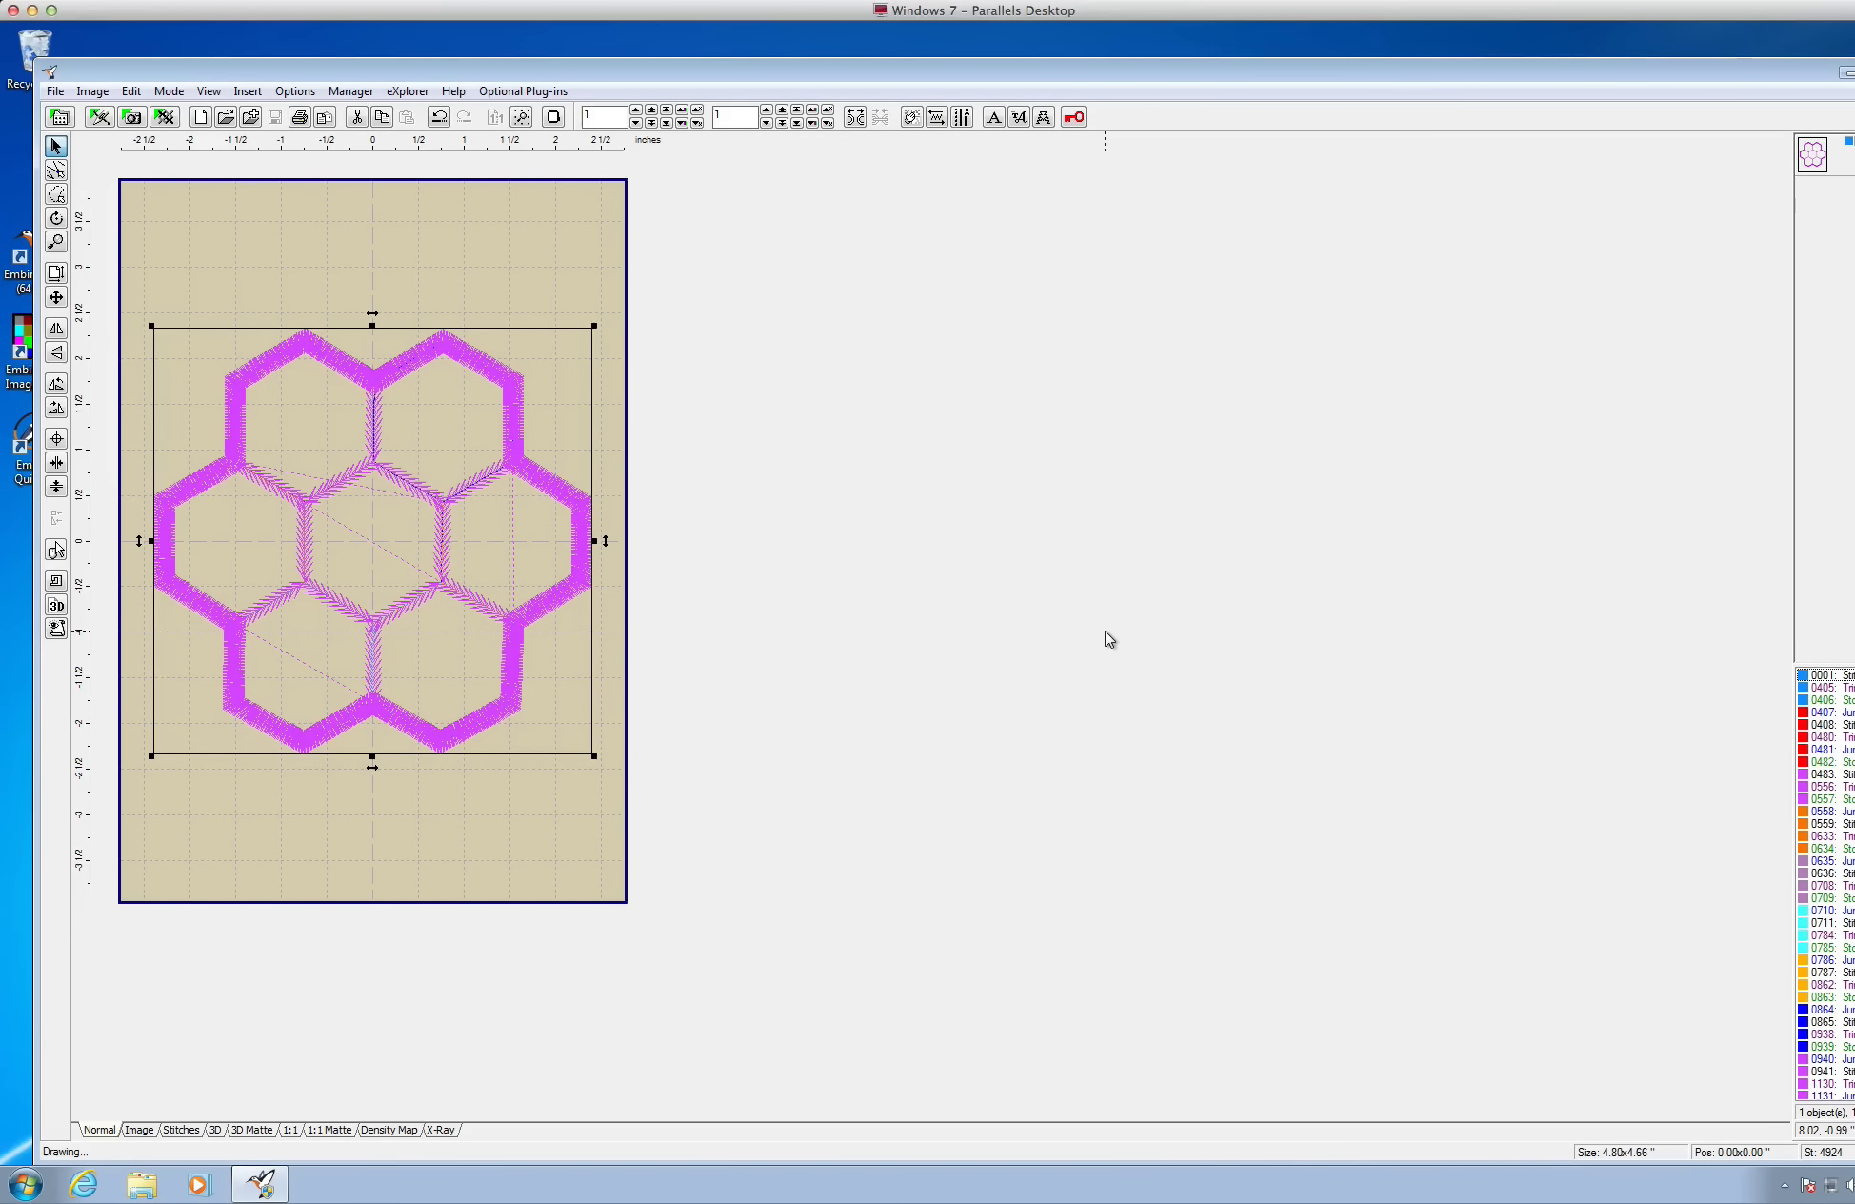
left_click(660, 382)
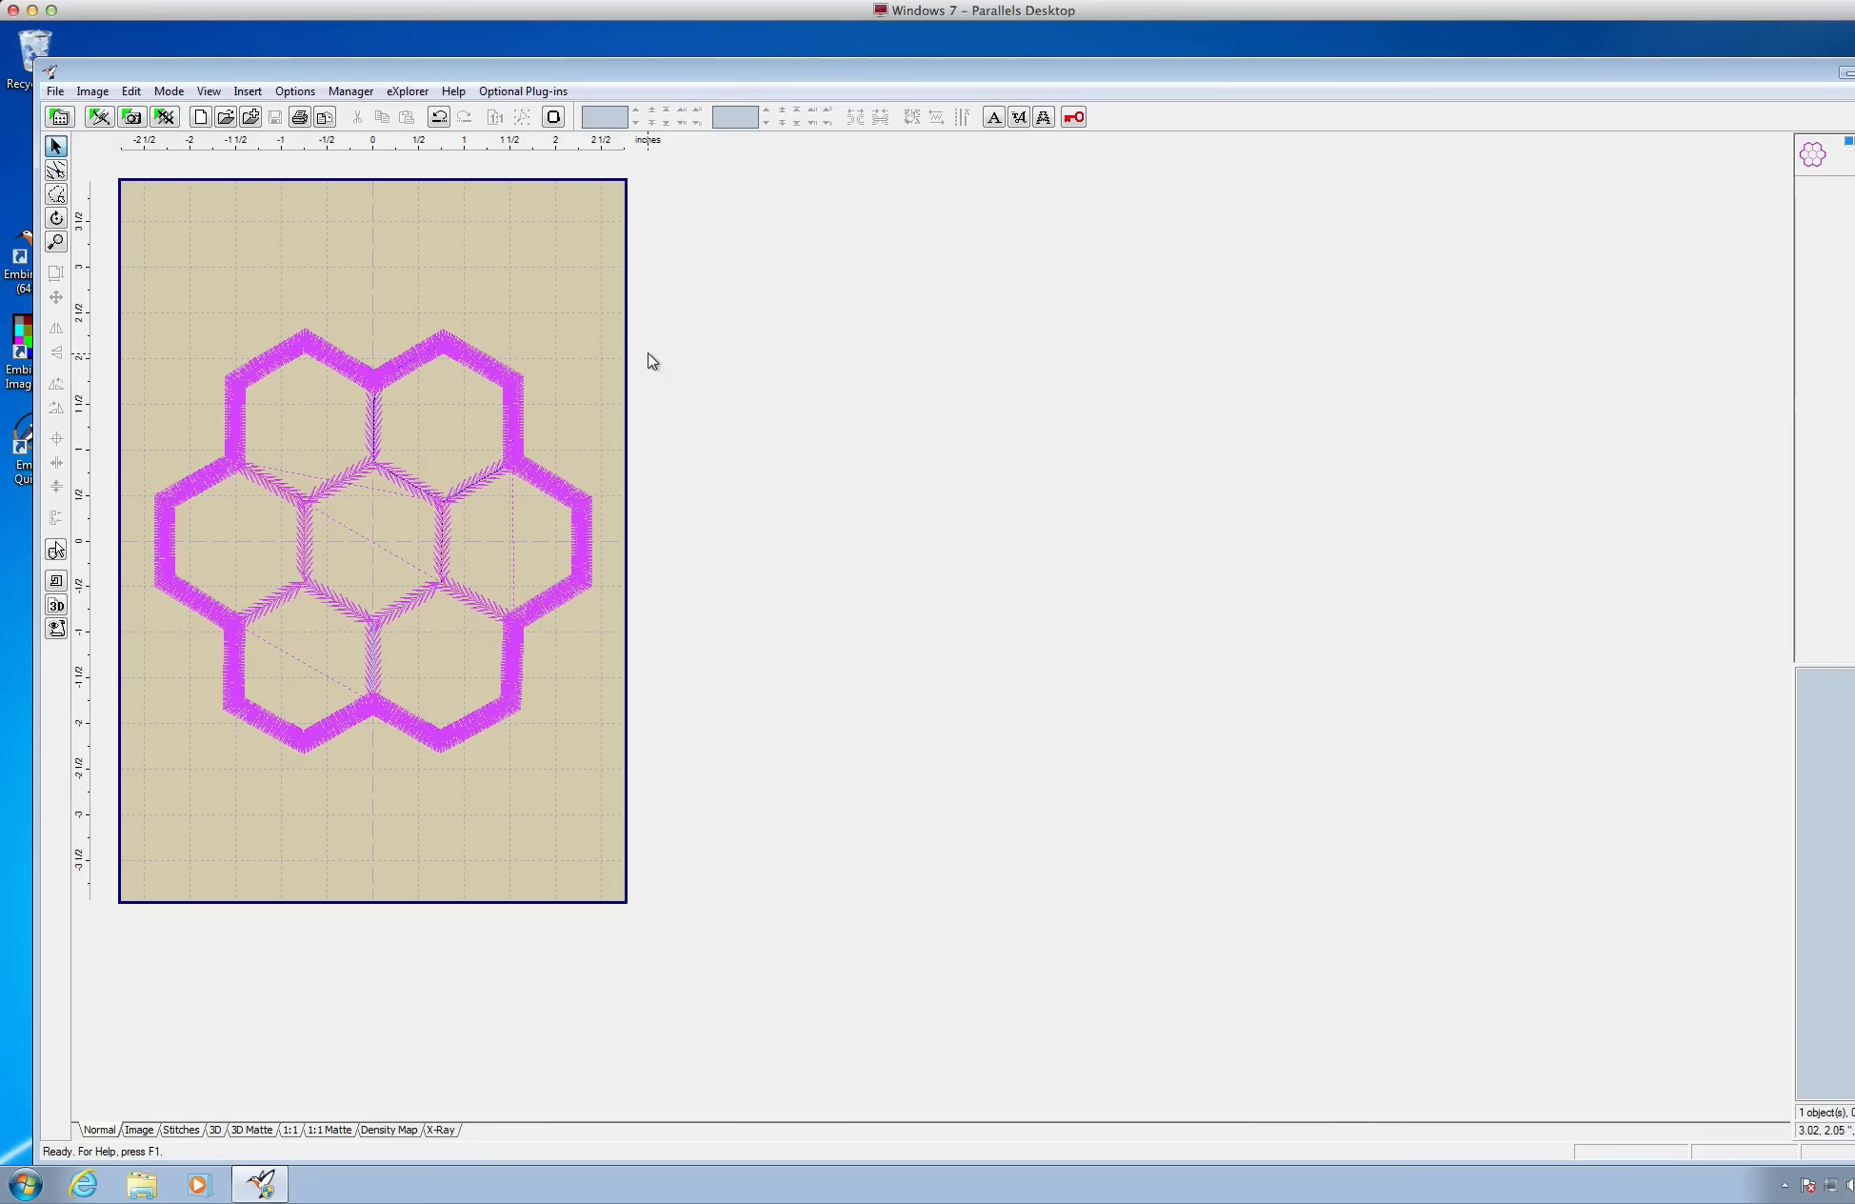